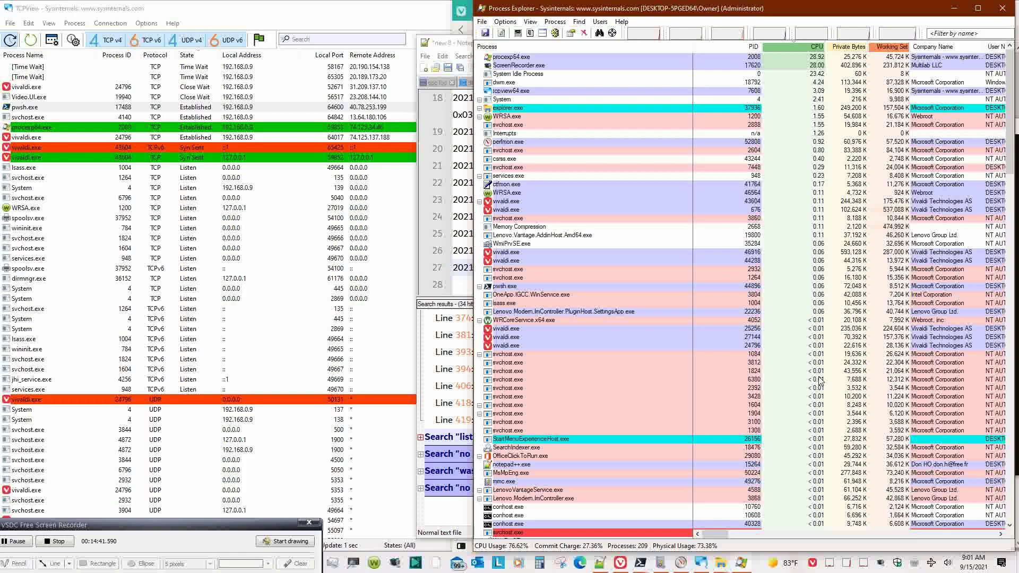
- Filter Process Explorer by 'dir' to show dirmngr.exe, then bring the second PowerShell console forward
left_click(973, 36)
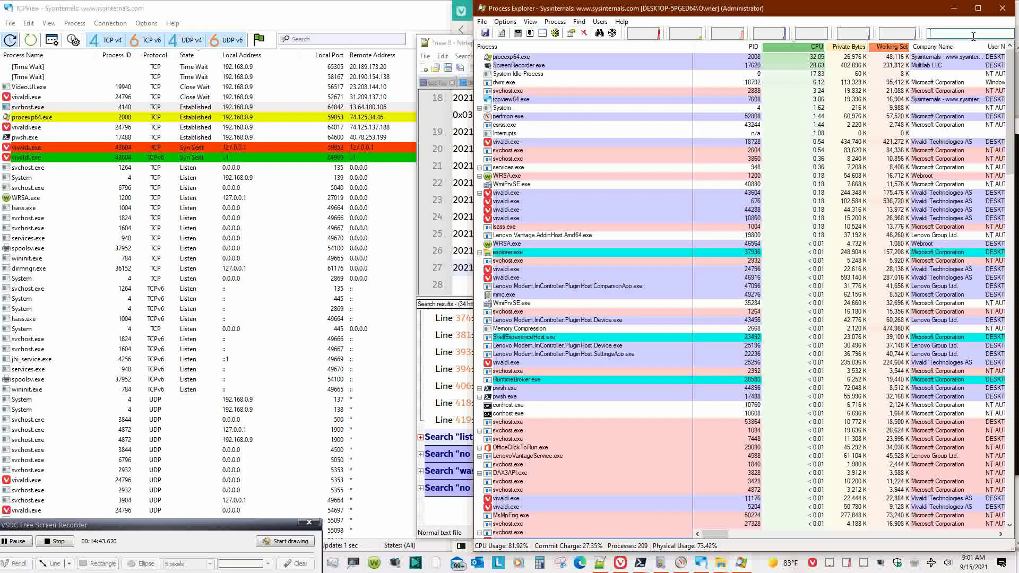
type("dir")
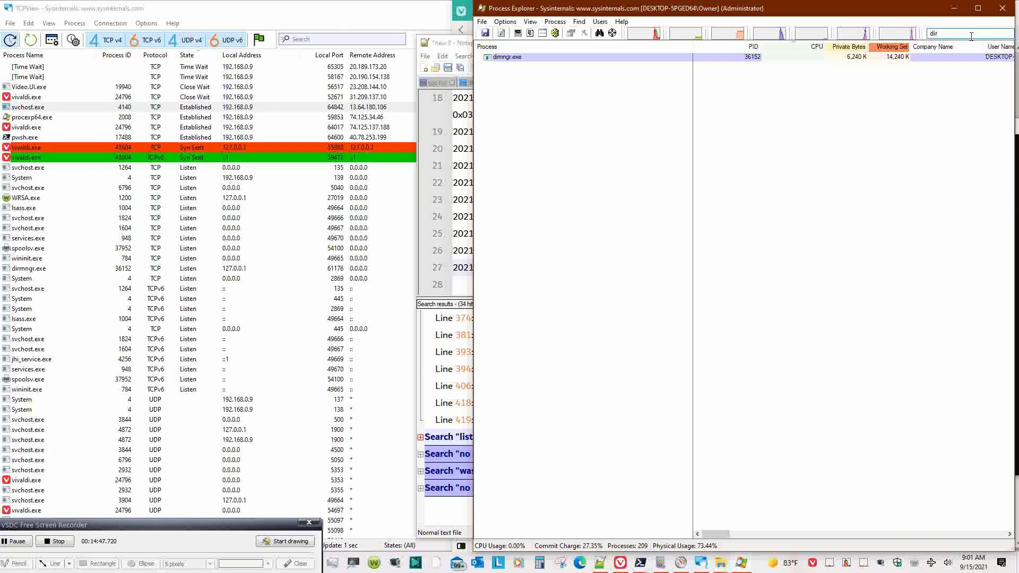
left_click(640, 563)
left_click(690, 513)
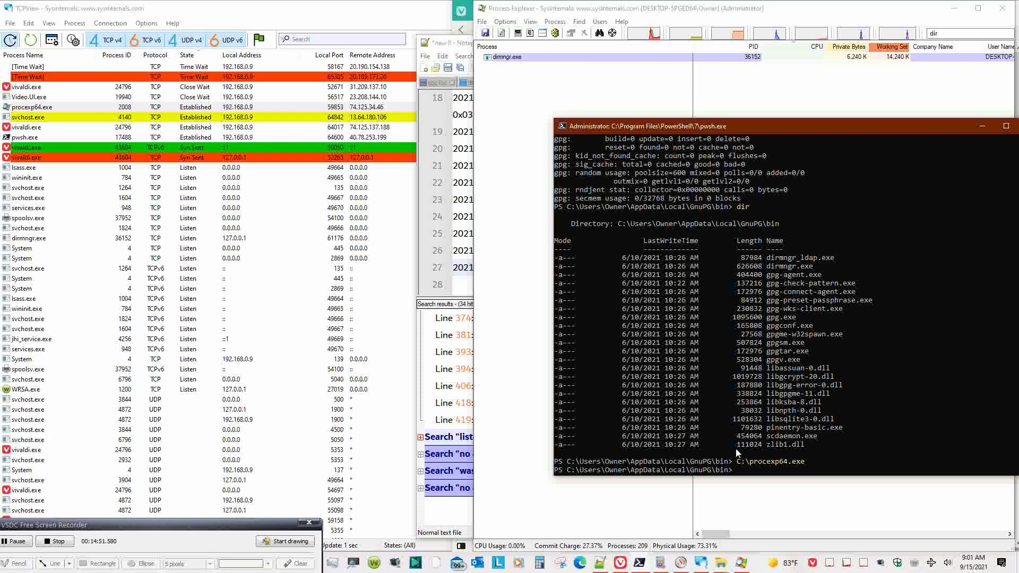
- Rerun '.\gpgconf --kill dirmngr' from history to stop dirmngr, leaving the prompt clear
key("Up")
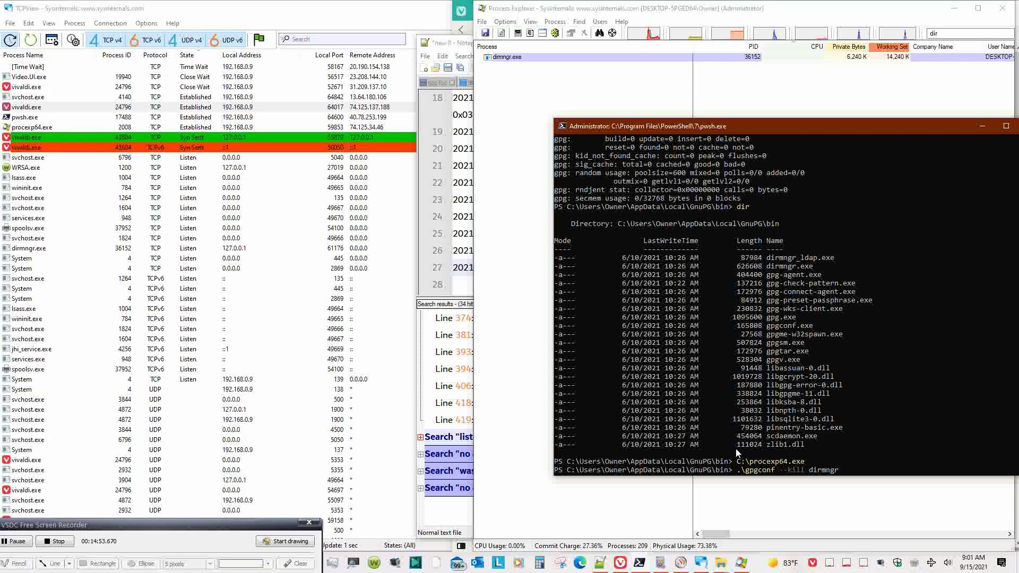
key("Return")
key("Up")
key("Escape")
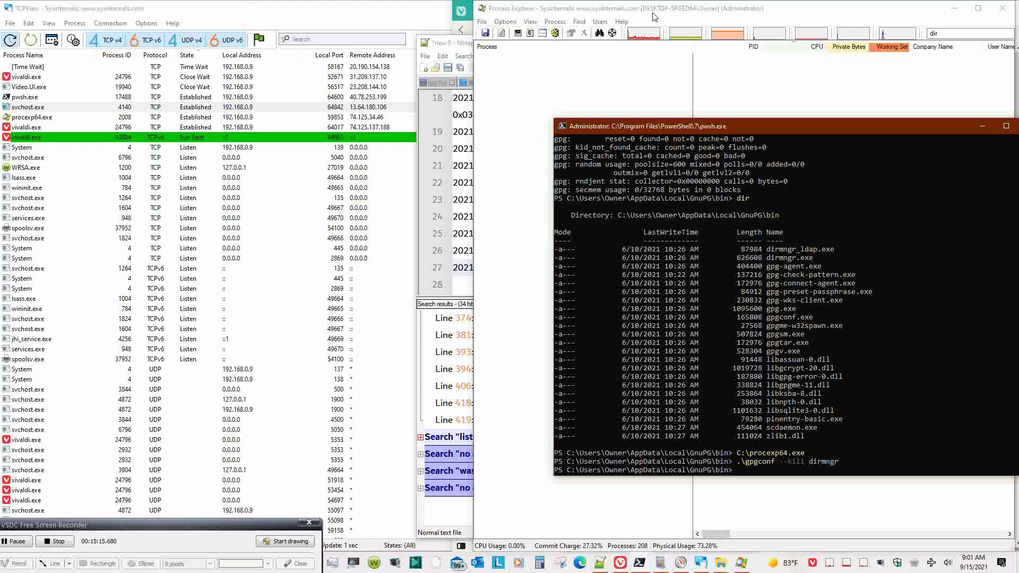
- Move Process Explorer lower on screen and refocus the PowerShell console
left_click_drag(656, 5, 239, 377)
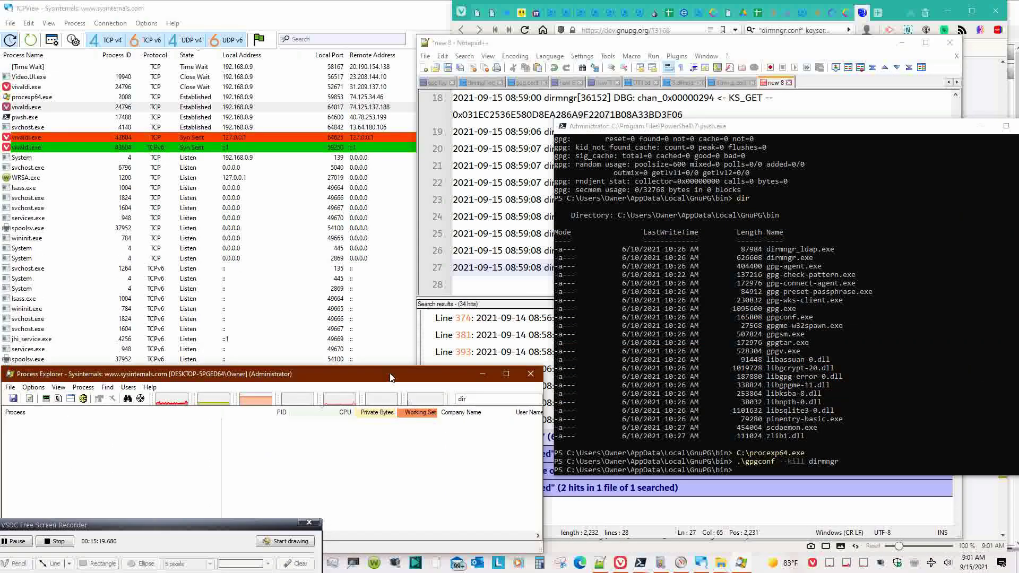
left_click(885, 365)
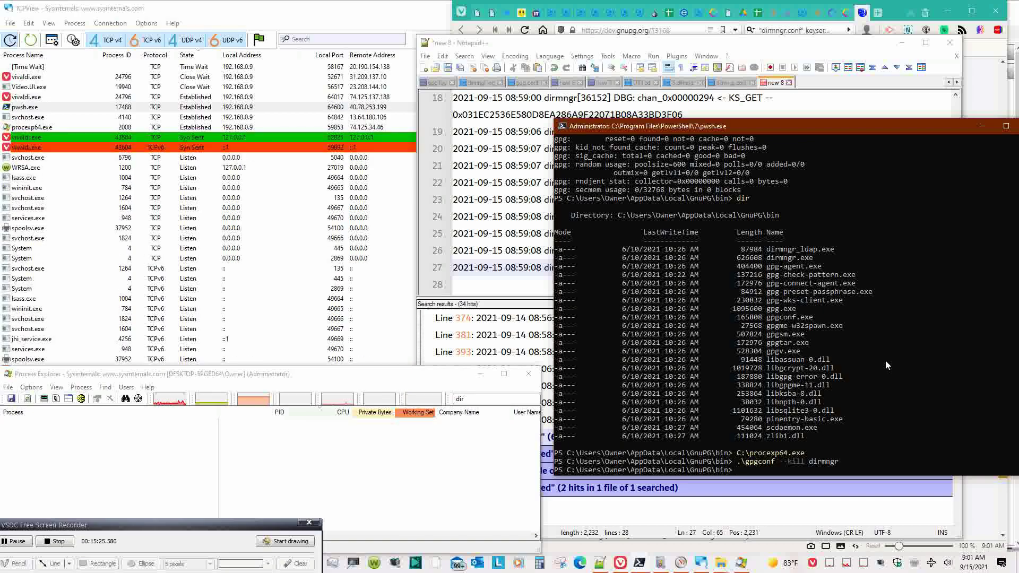
key("alt+Tab")
- Replace debug-level 'advanced' with 'guru' in dirmngr.conf, save, and return to the new 8 log
left_click(619, 217)
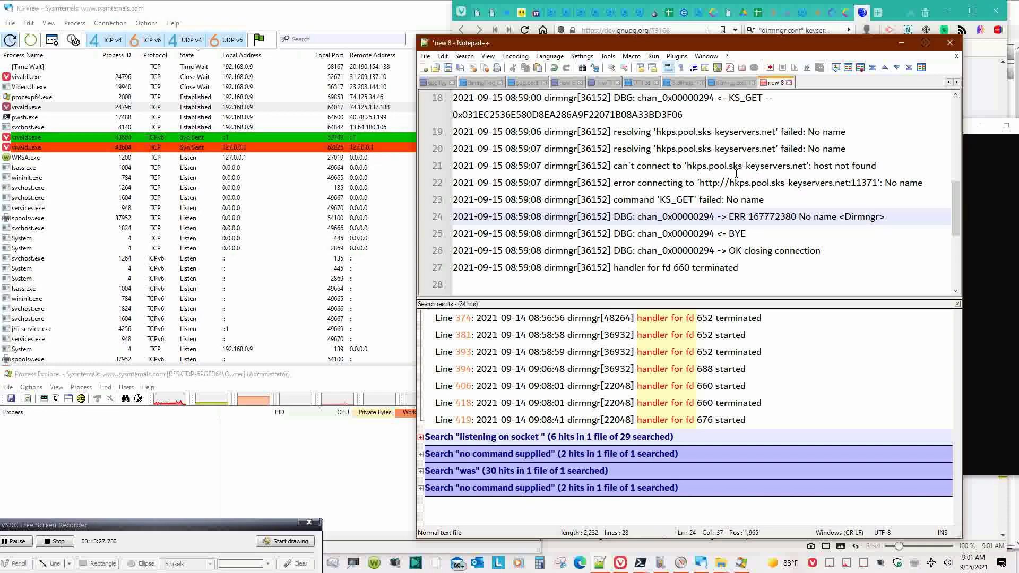
left_click(721, 85)
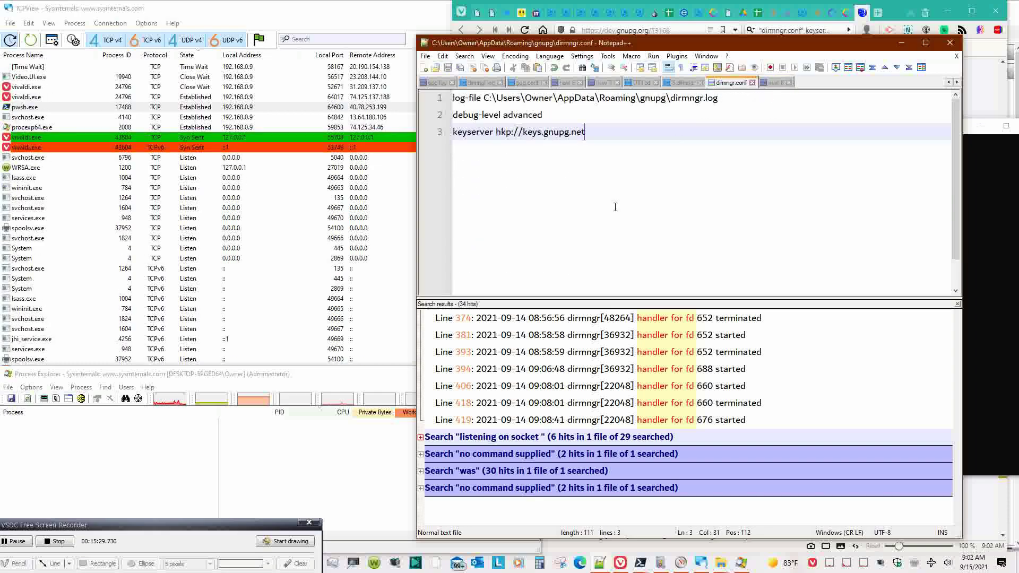
left_click_drag(543, 116, 504, 120)
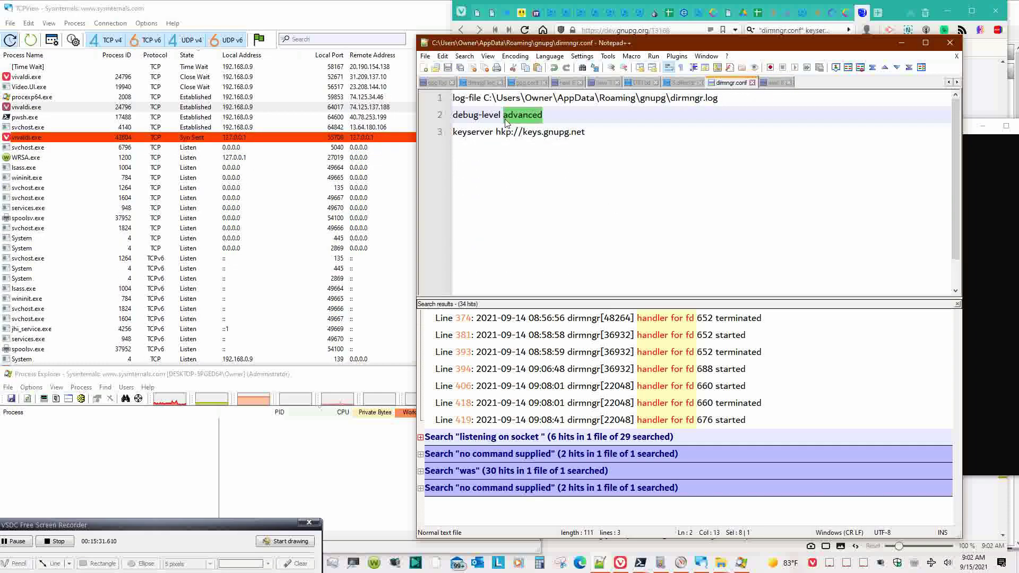
type("guru")
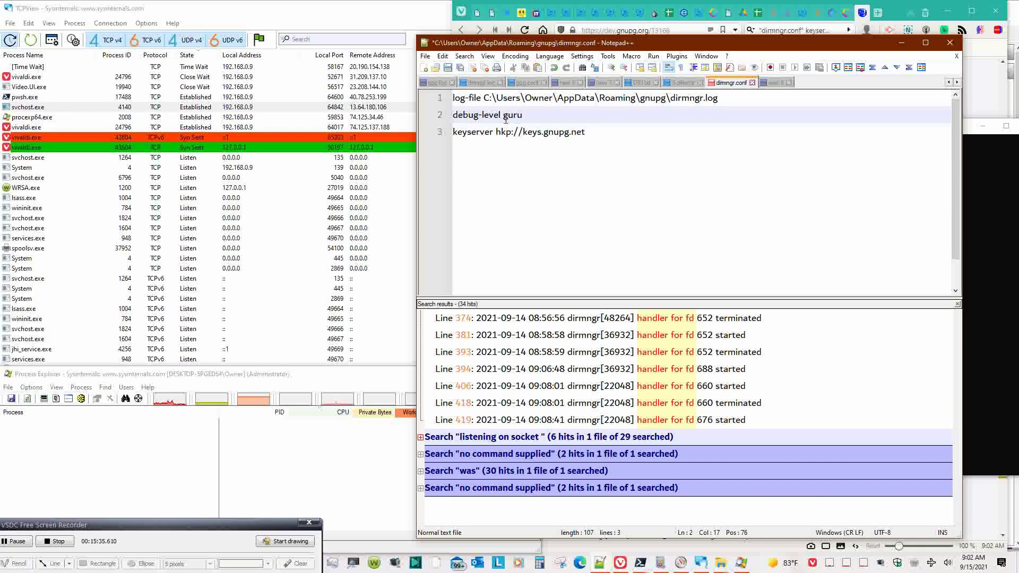
key("ctrl+s")
left_click(576, 132)
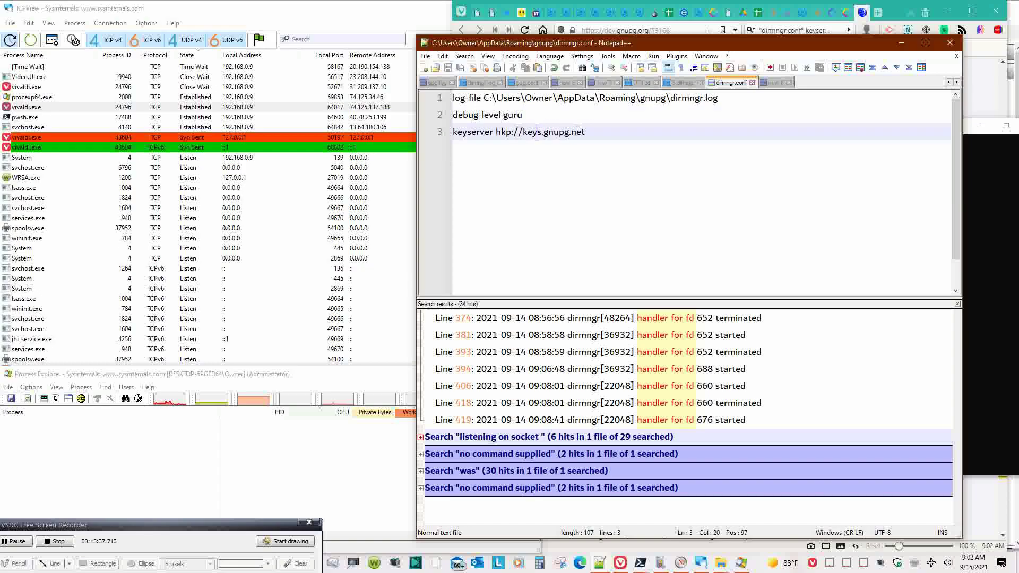
left_click(638, 138)
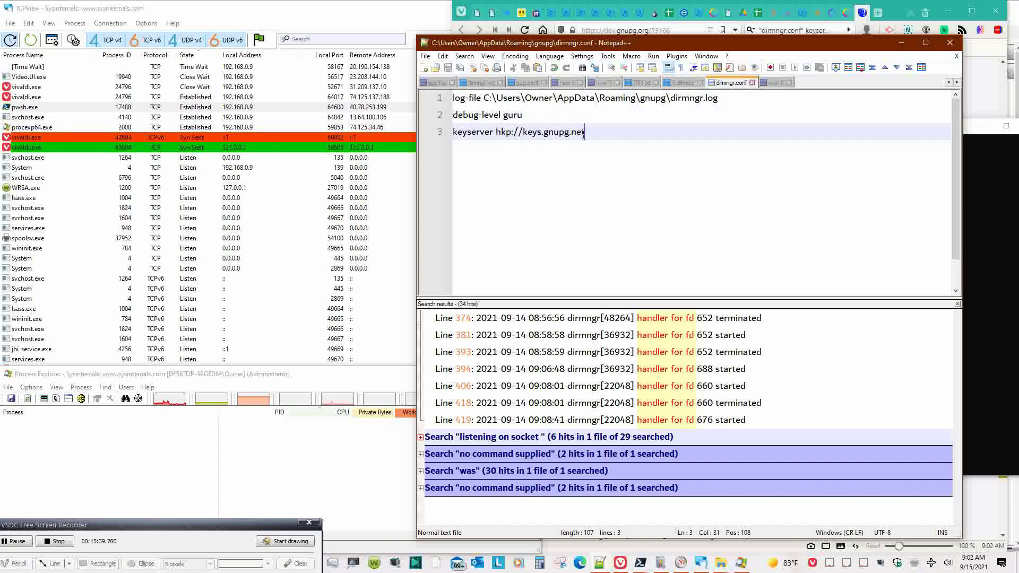
left_click(525, 134)
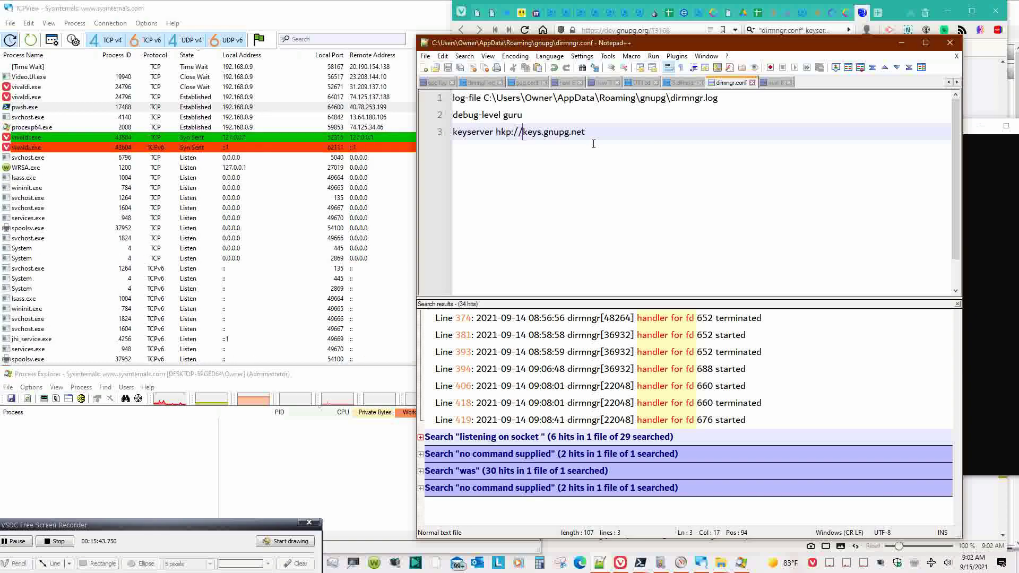
left_click(775, 83)
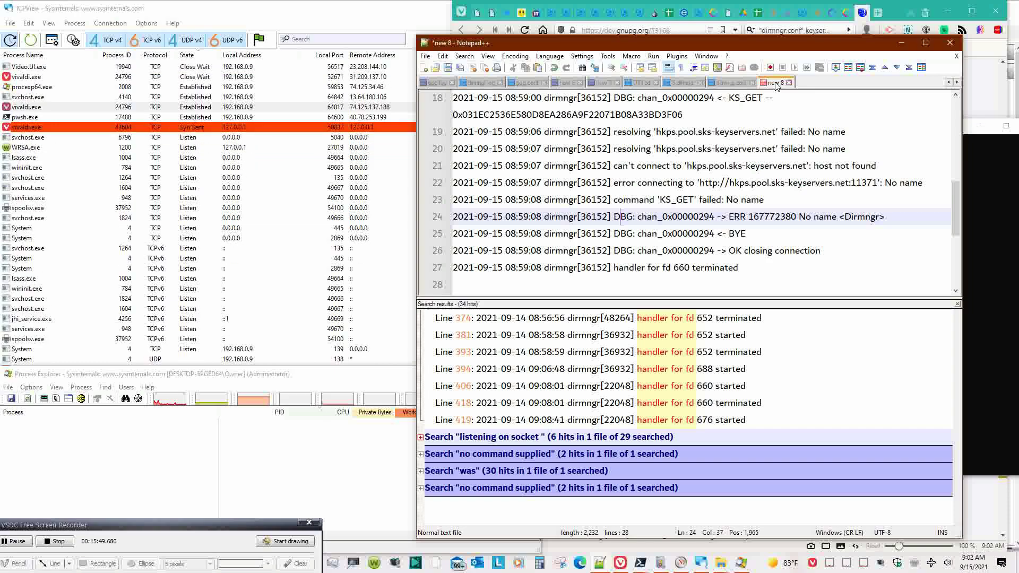
- Copy the 'debug-level guru' line from dirmngr.conf into a new 9 scratch document
left_click(738, 83)
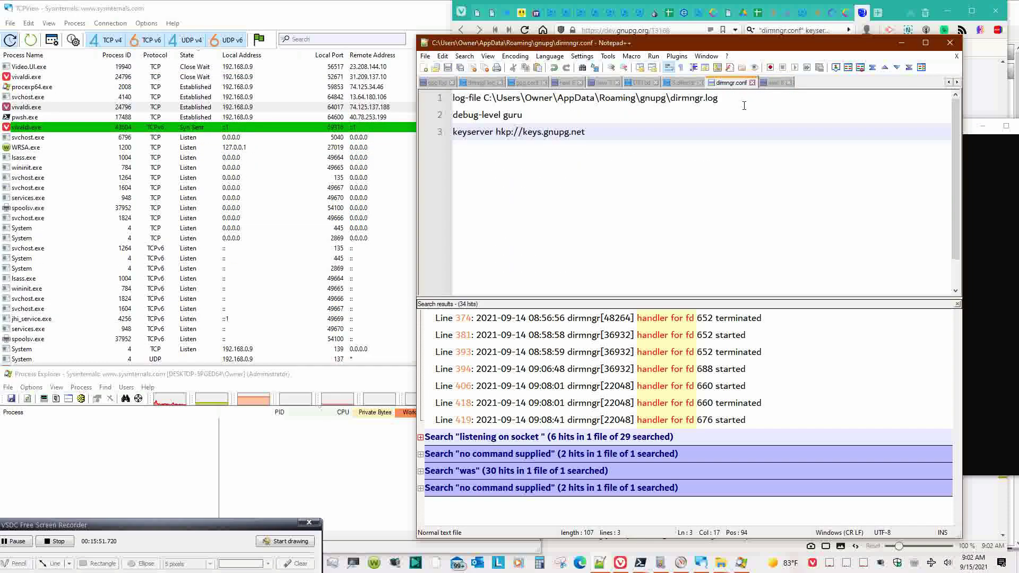
left_click(741, 133)
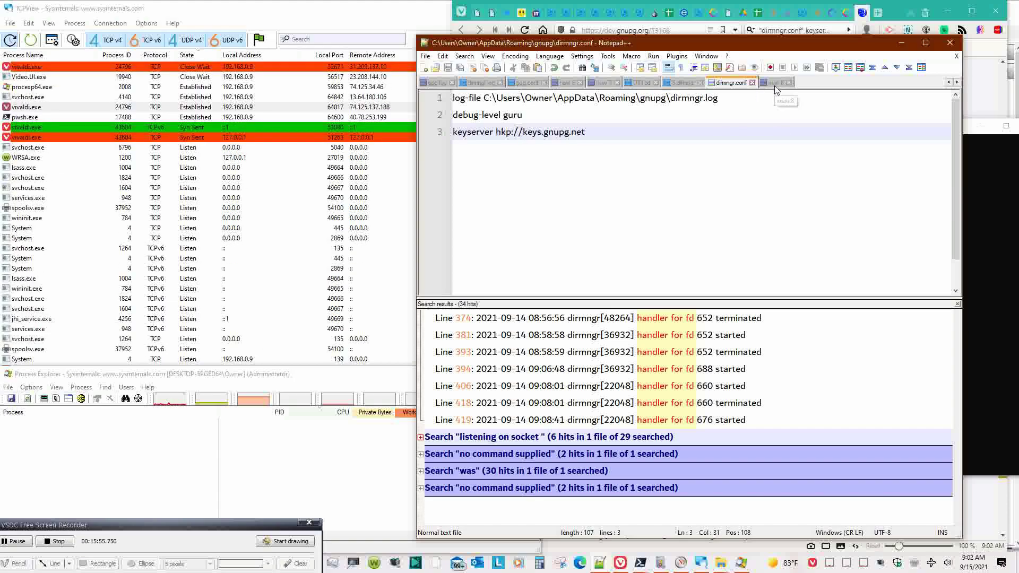
left_click(752, 111)
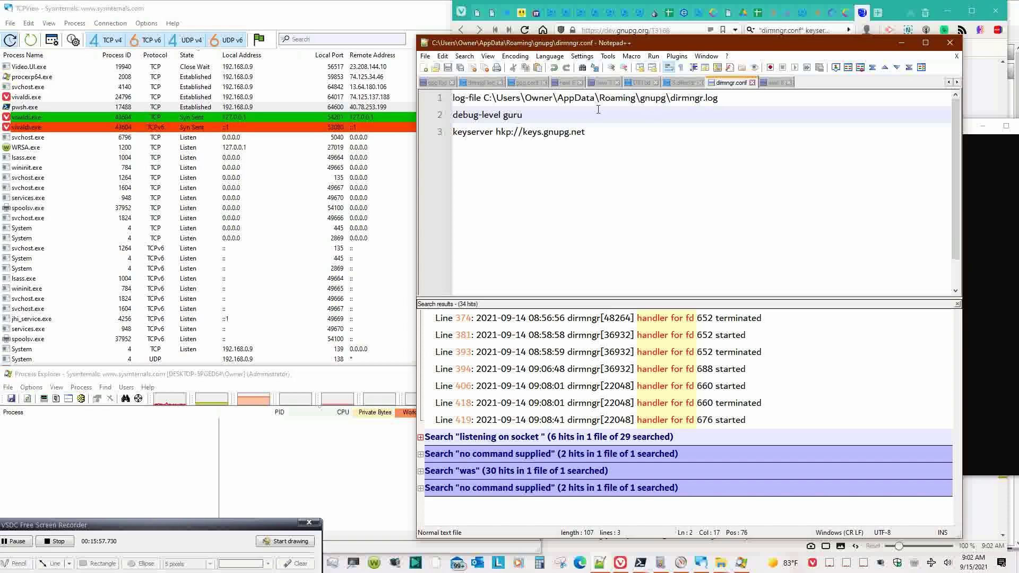
key("ctrl+shift+Left")
key("ctrl+shift+Left")
key("ctrl+shift+Left")
key("ctrl+shift+Left")
key("ctrl+c")
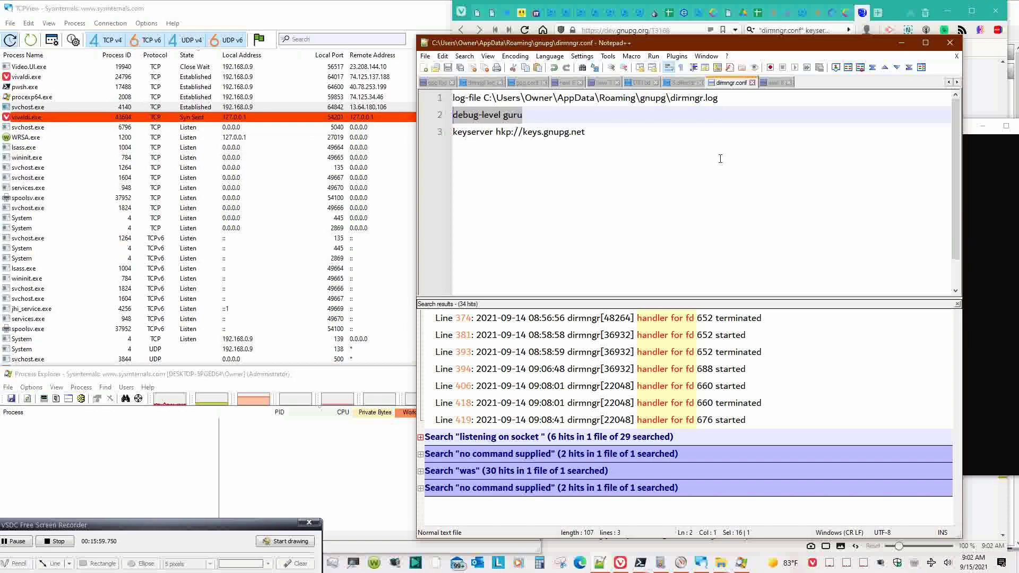
left_click(773, 84)
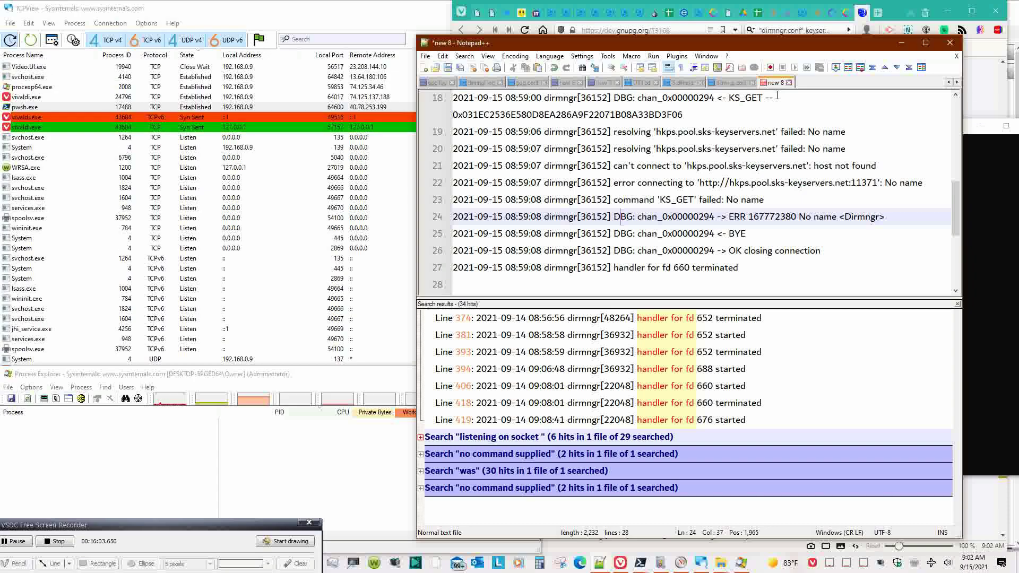
left_click(813, 101)
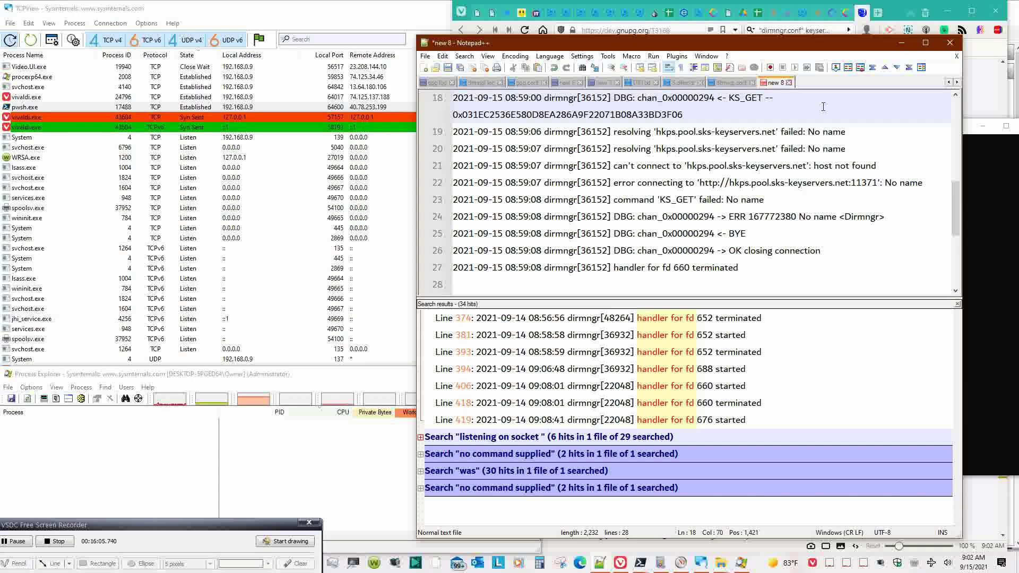
key("ctrl+n")
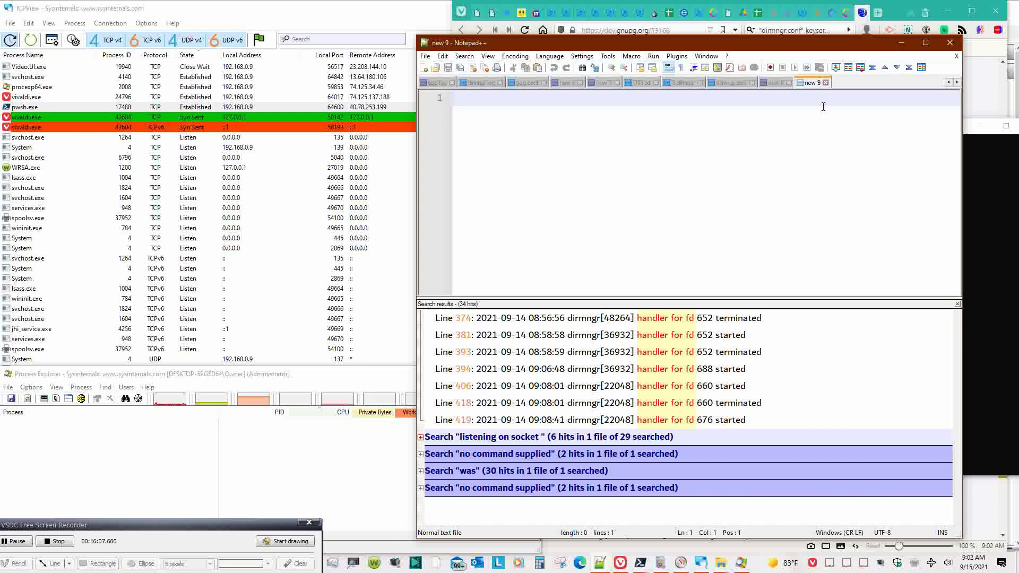
key("ctrl+v")
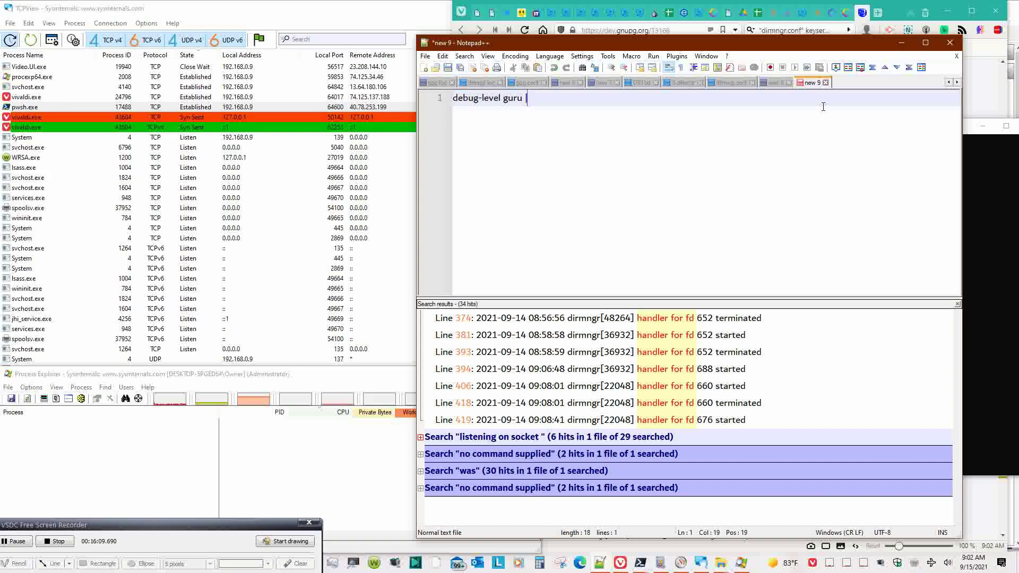
left_click(769, 83)
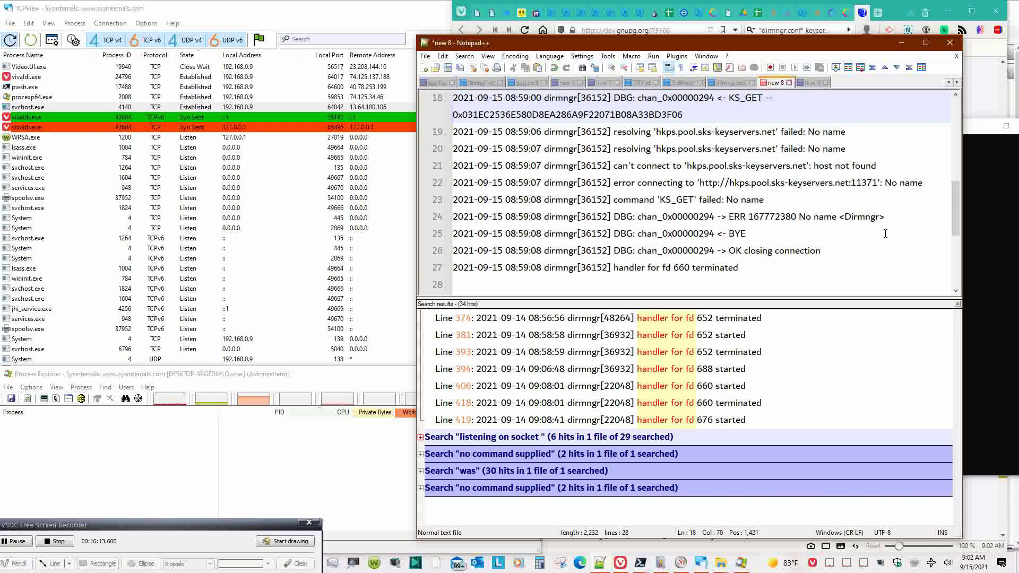
left_click_drag(957, 222, 962, 119)
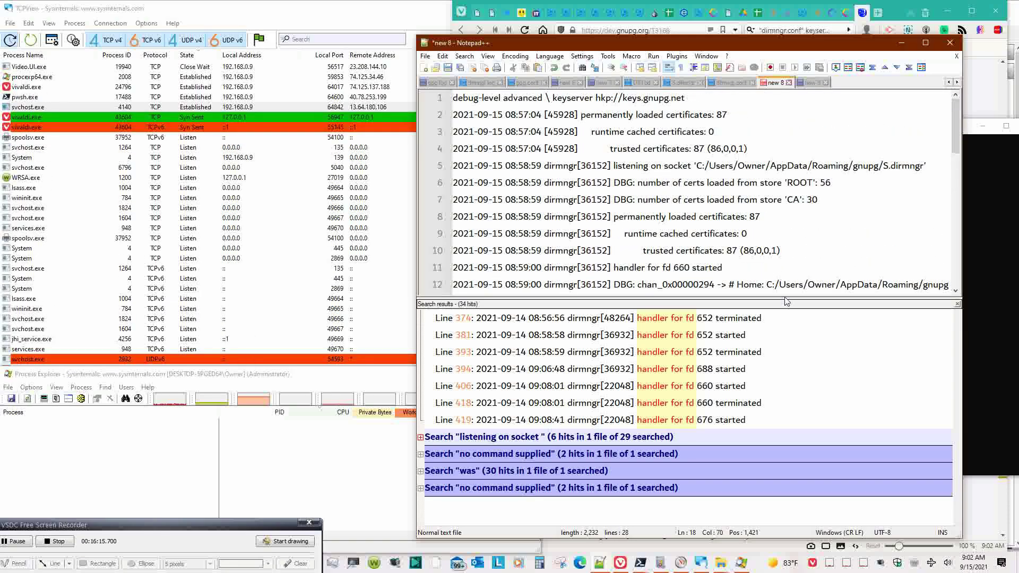
- Make the new 9 note read 'debug-level guru | keyserver hkp://keys.gnupg.net'
left_click_drag(785, 299, 785, 366)
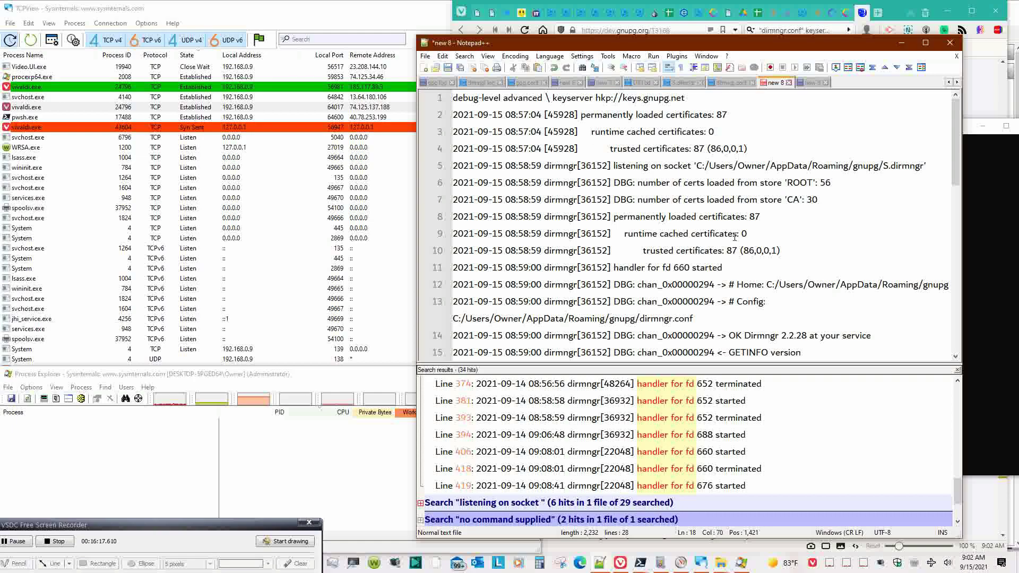
left_click_drag(551, 98, 546, 99)
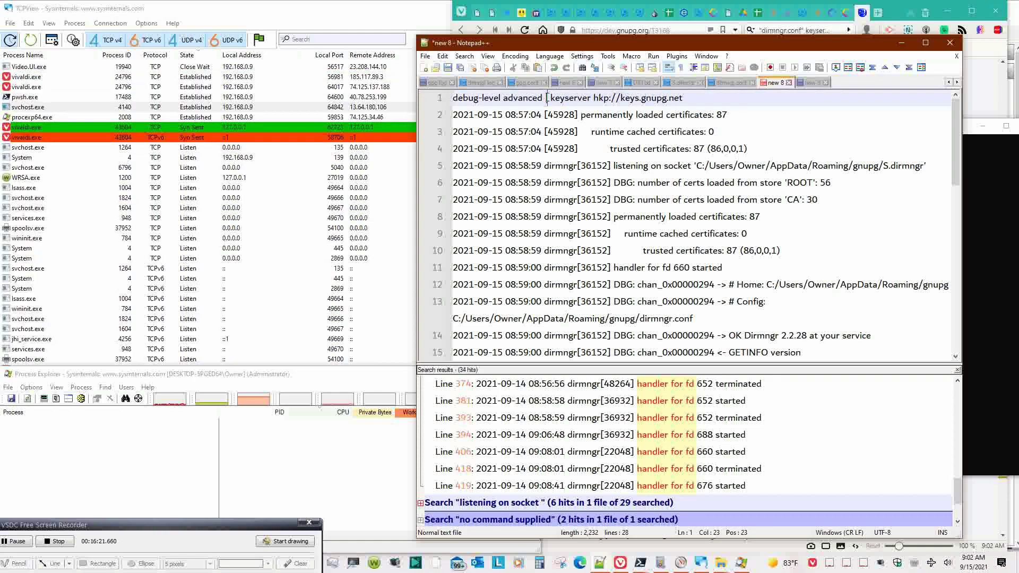
left_click_drag(711, 98, 544, 101)
key("ctrl+v")
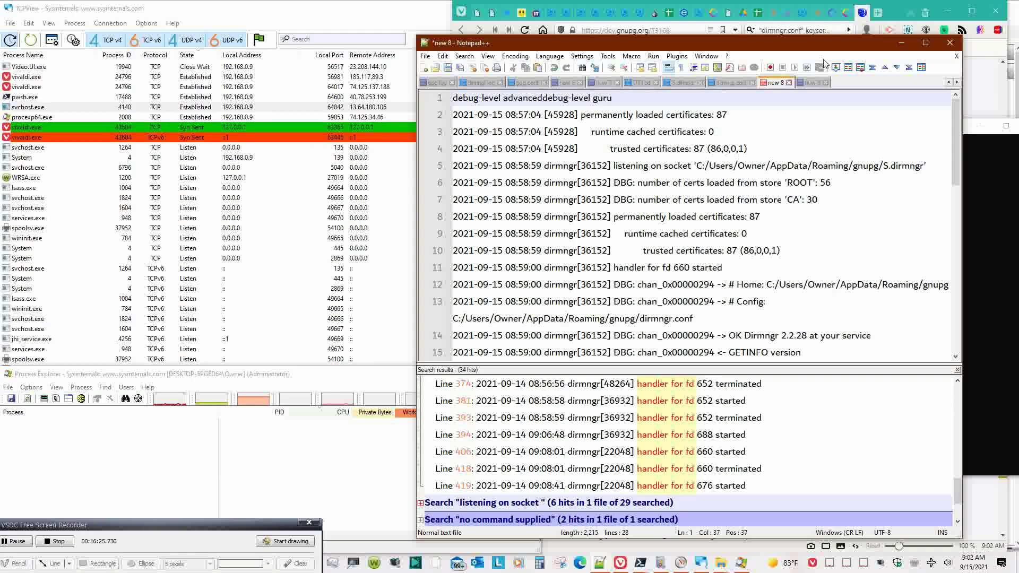
key("ctrl+z")
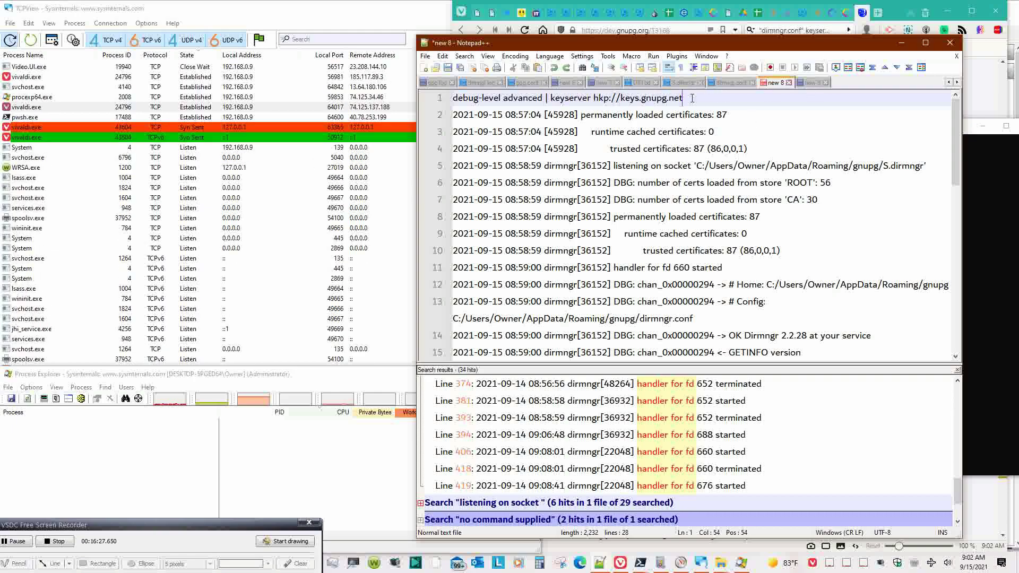
left_click_drag(689, 100, 542, 101)
key("ctrl+c")
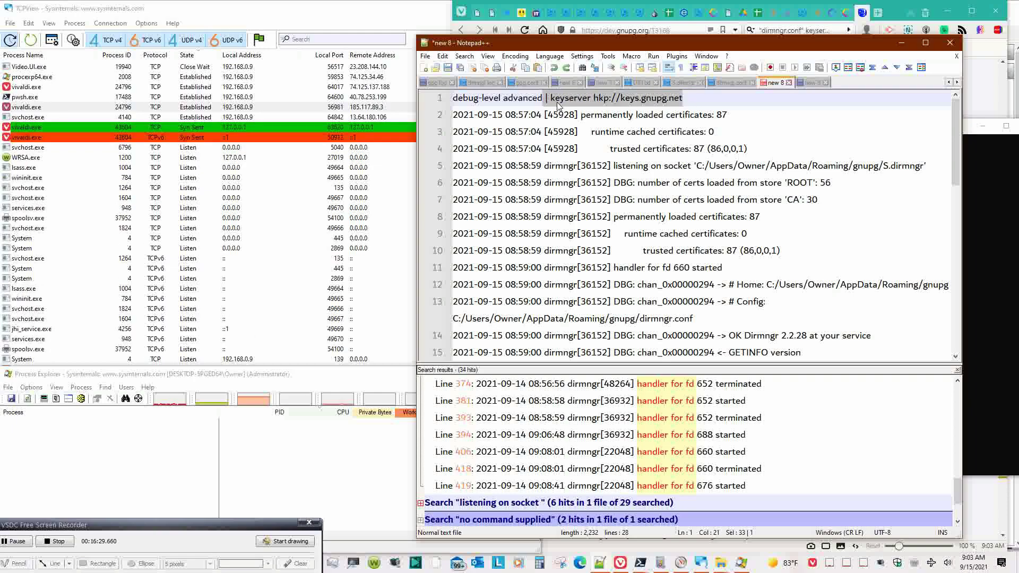
left_click(811, 83)
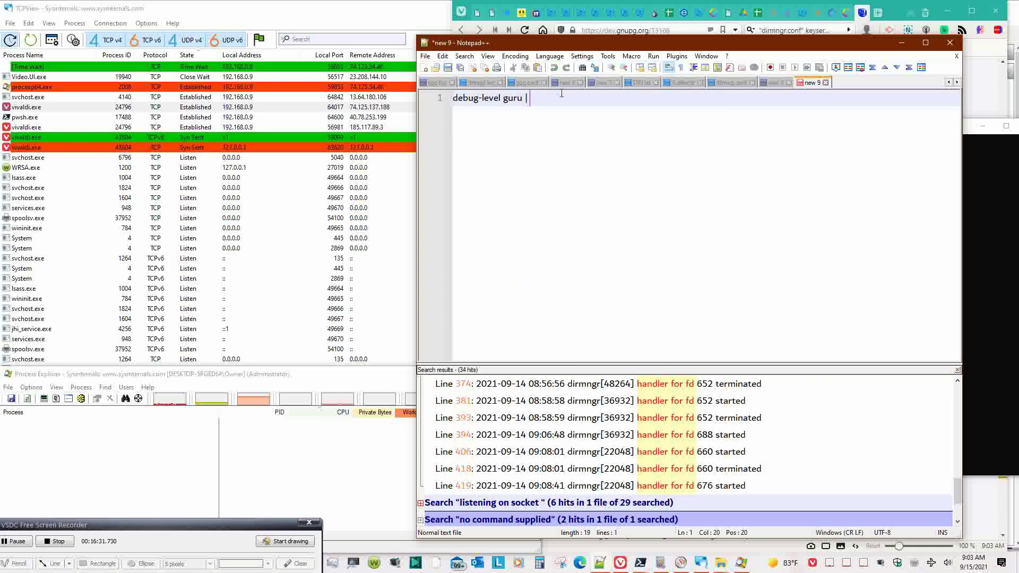
left_click_drag(537, 98, 525, 97)
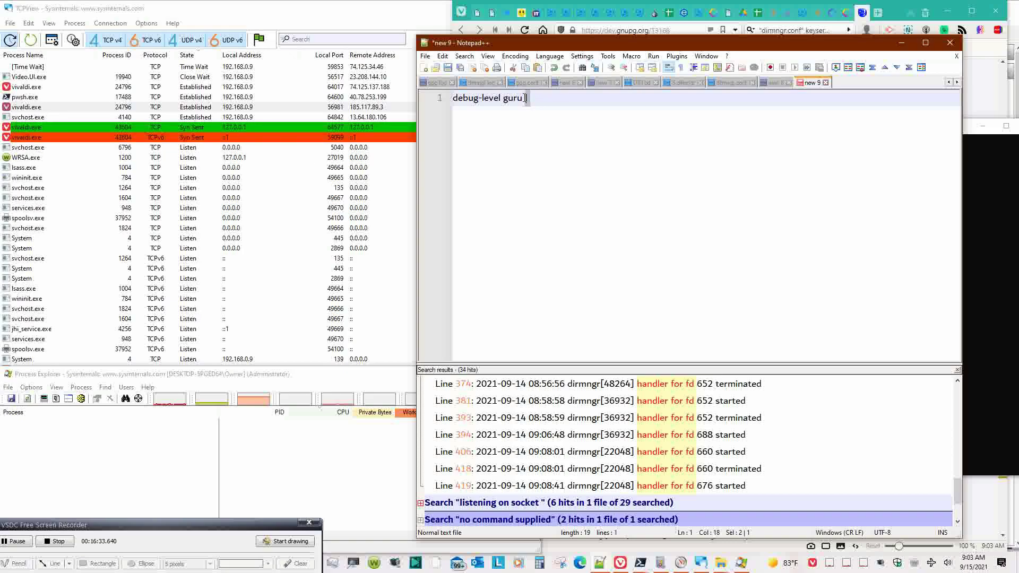
key("ctrl+v")
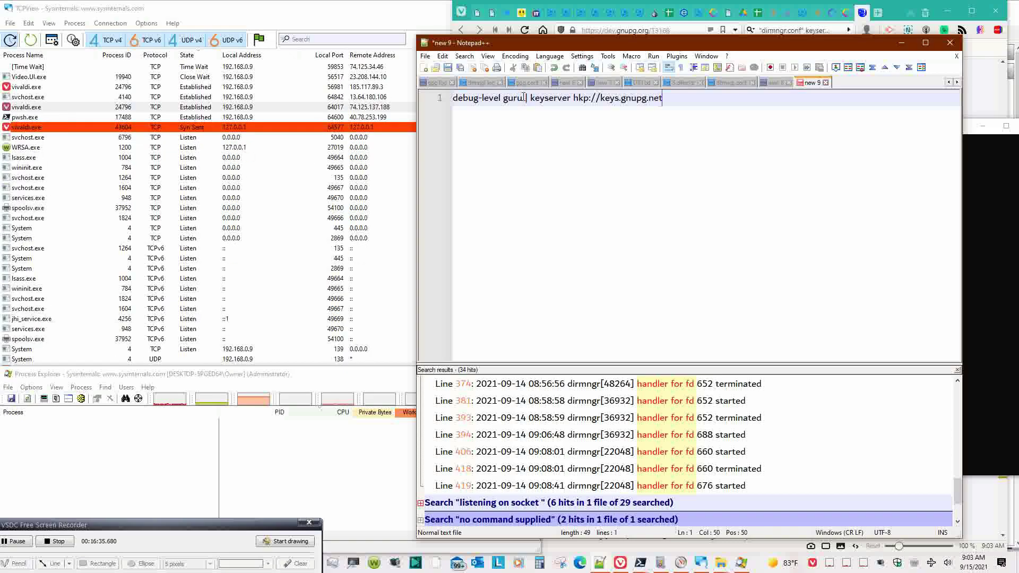
key("Return")
- Compare the scratch note with dirmngr.conf and the new 8 log, then focus the PowerShell console
left_click(735, 83)
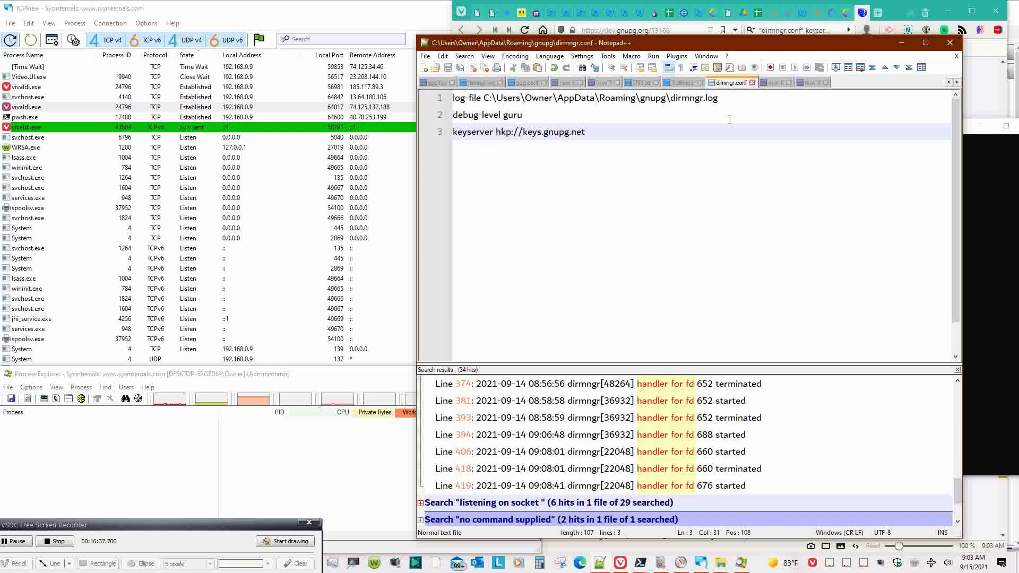
left_click(812, 84)
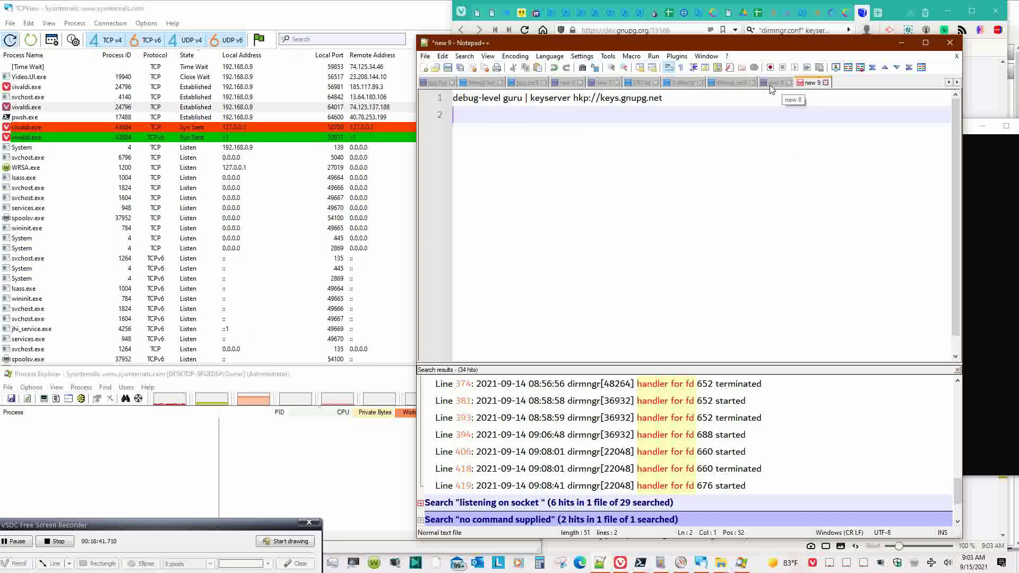
left_click(777, 83)
left_click(821, 84)
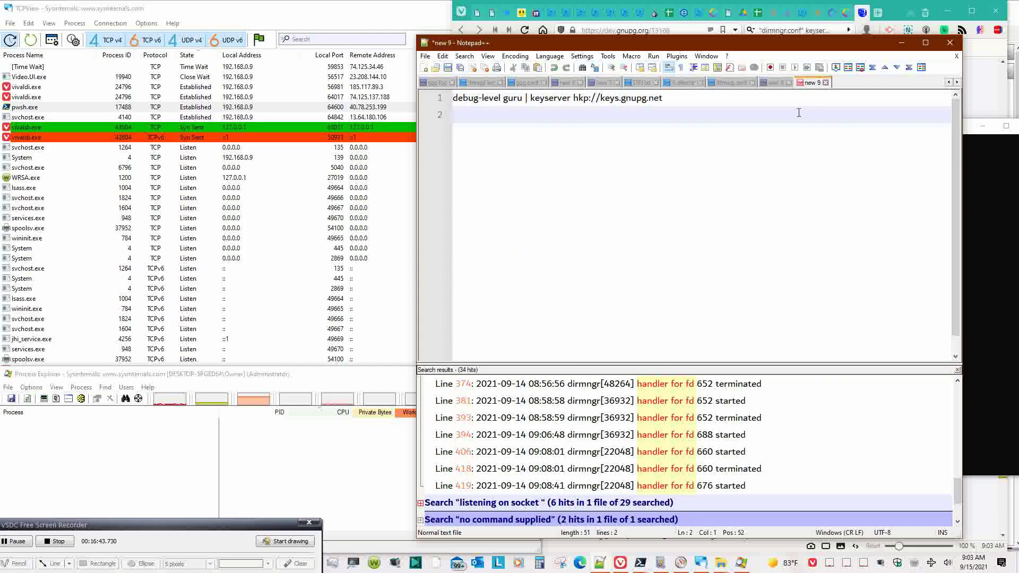
left_click(775, 83)
left_click(690, 98)
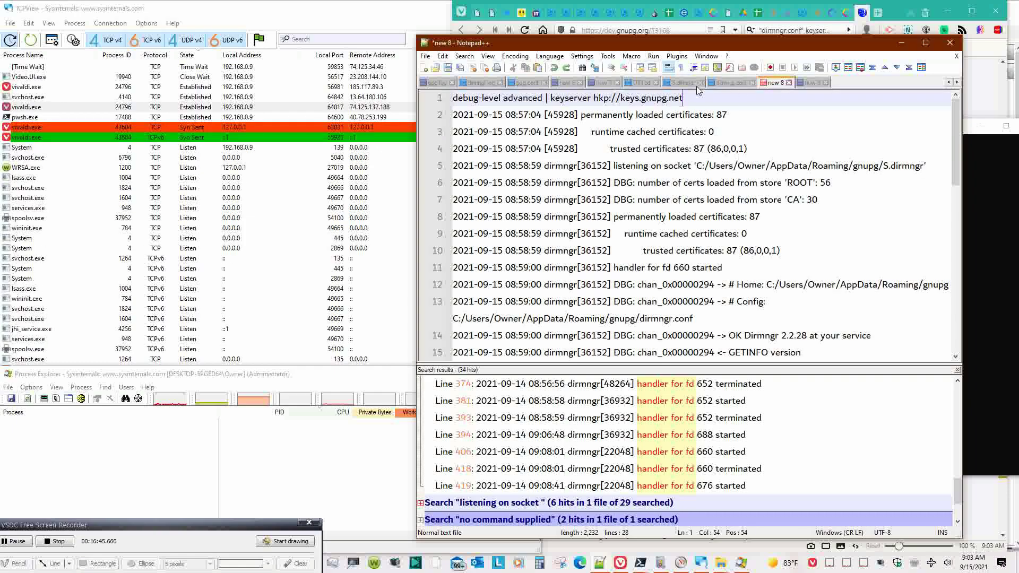
left_click(714, 83)
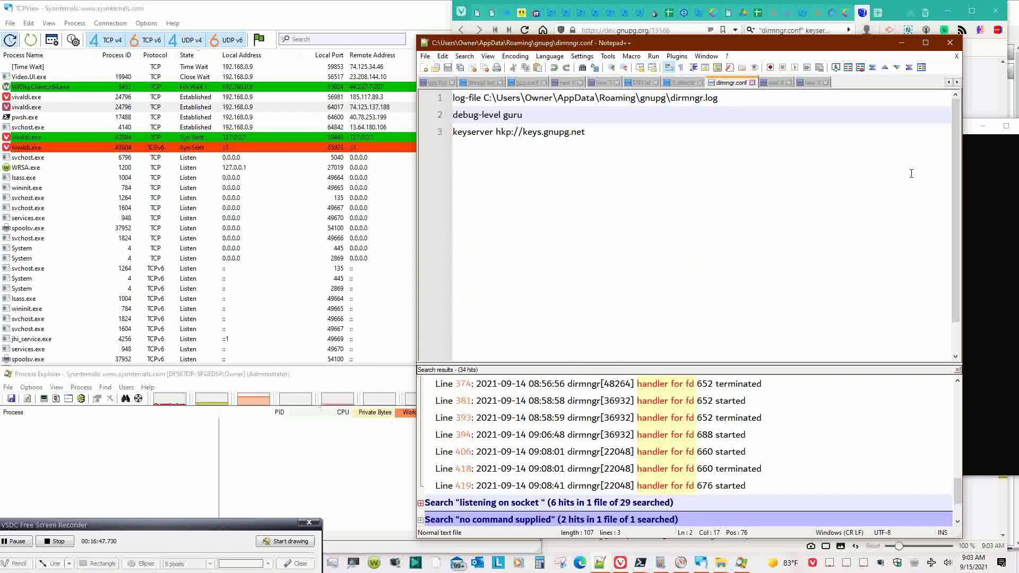
left_click(1015, 199)
left_click(909, 322)
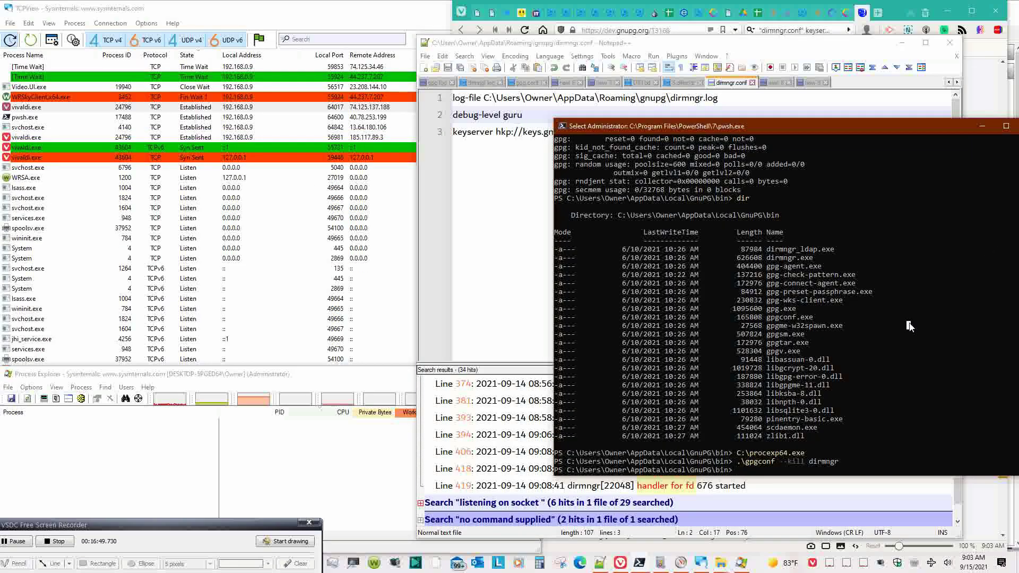
- Rerun '.\gpg --recv-keys' with debug output; it fails with 'keyserver receive failed: No name'
type(".\\gpg")
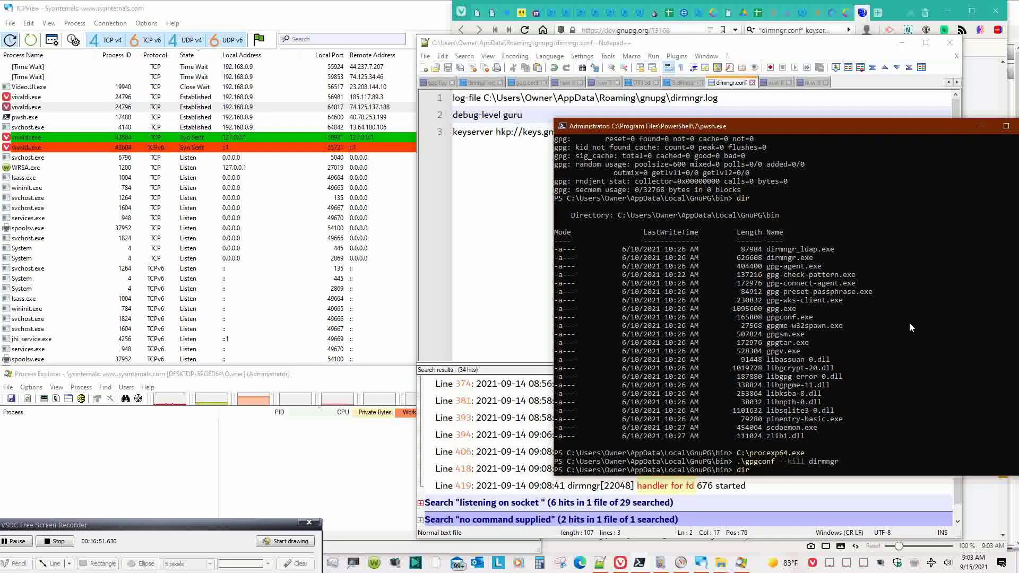
key("Right")
key("Return")
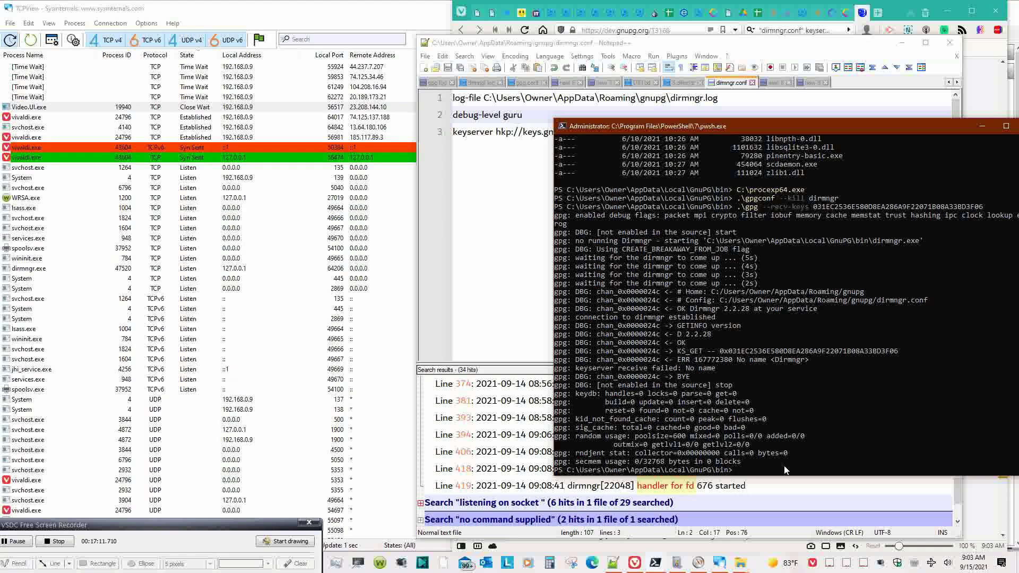
left_click(784, 468)
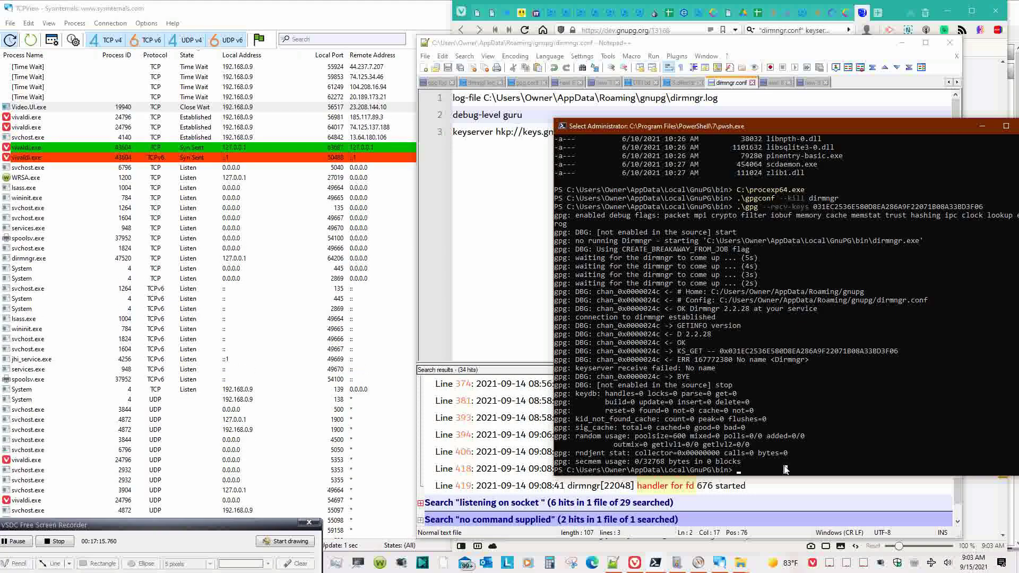
- Relaunch Process Explorer from C:\procexp64.exe and move it to the left side
key("Up")
key("Up")
key("Up")
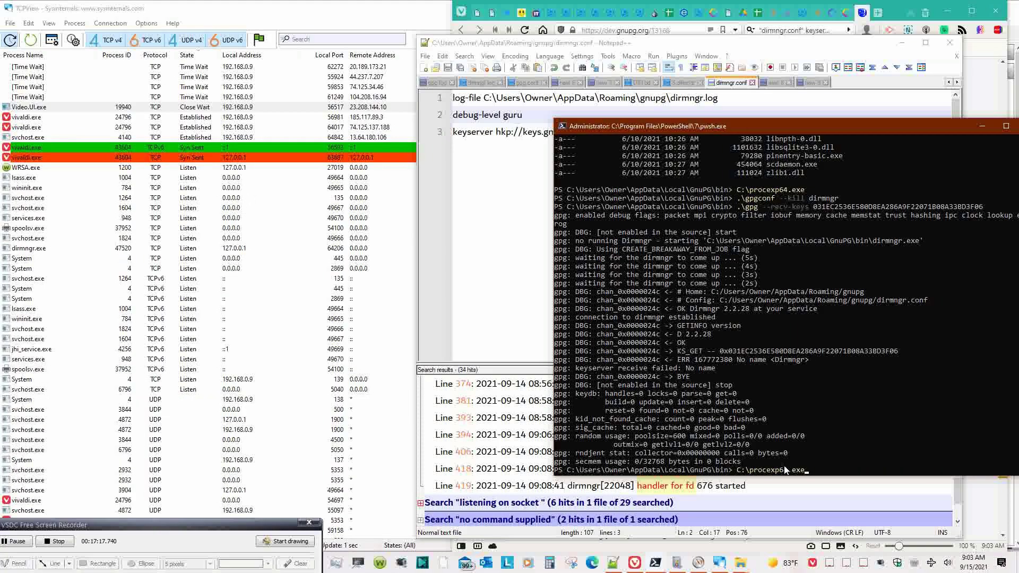
key("Return")
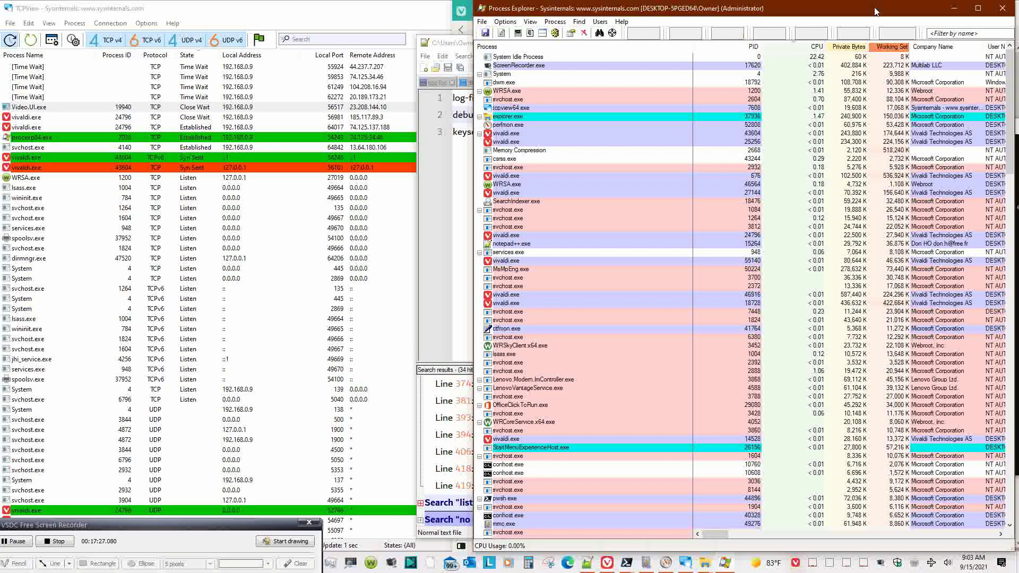
left_click_drag(876, 11, 399, 11)
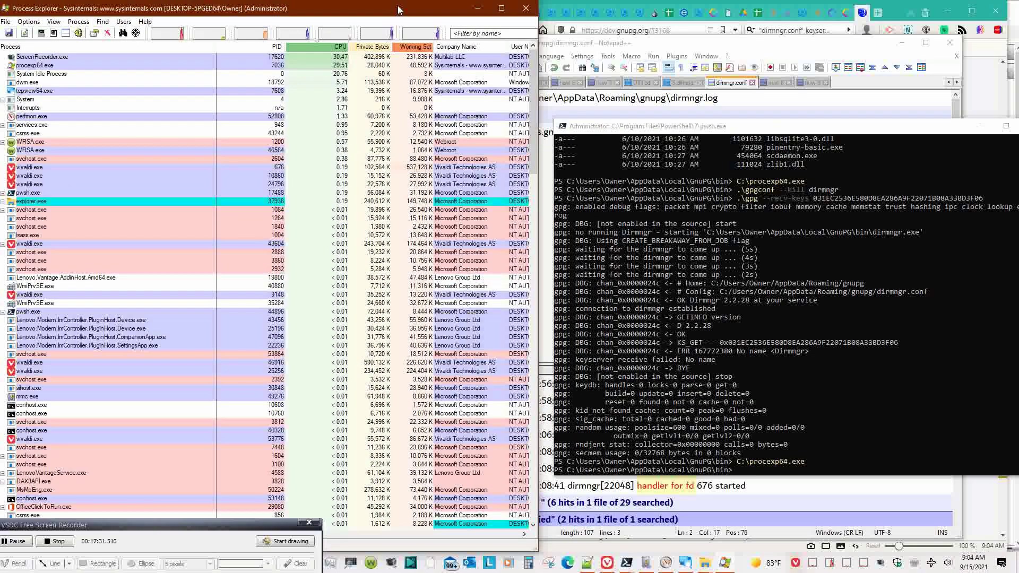
- Filter Process Explorer by 'dir' to show dirmngr.exe PID 47520, then bring up Event Viewer
left_click(474, 33)
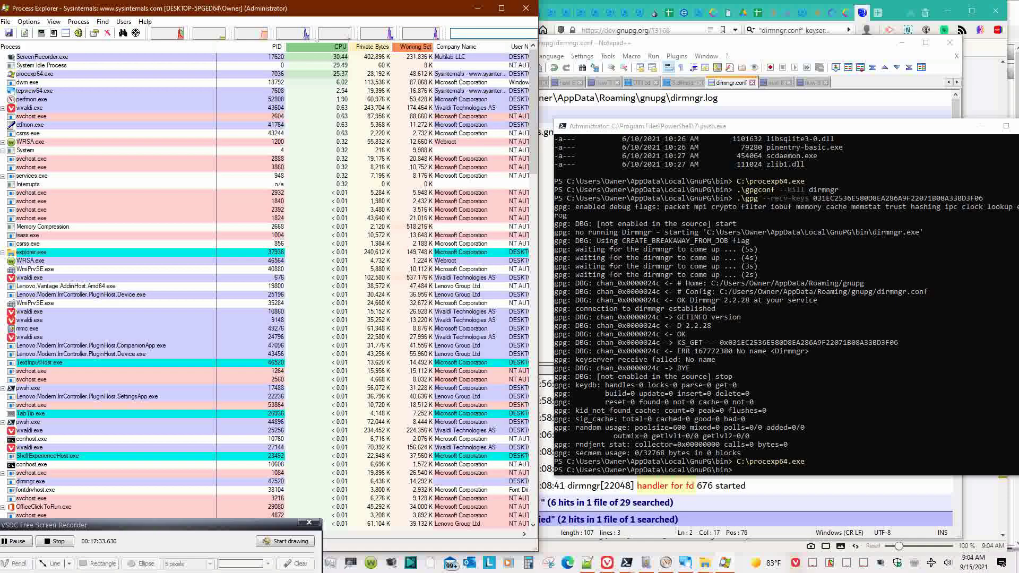
type("dir")
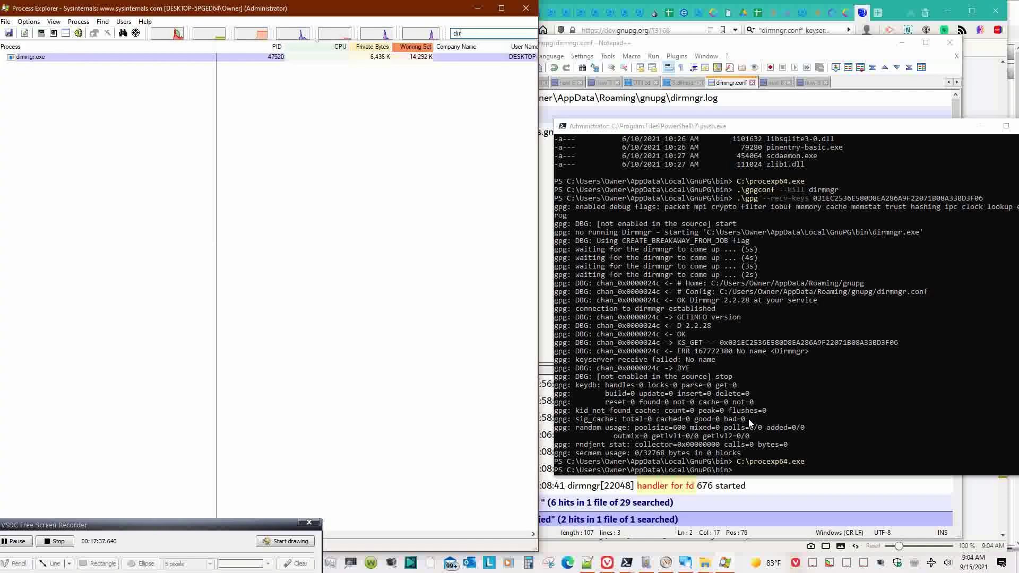
left_click(812, 428)
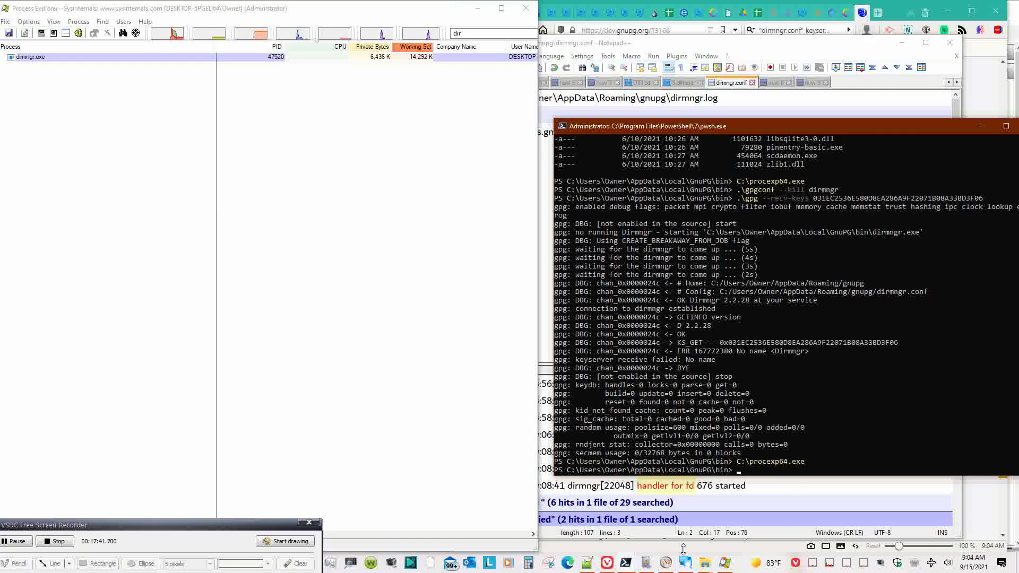
left_click(656, 567)
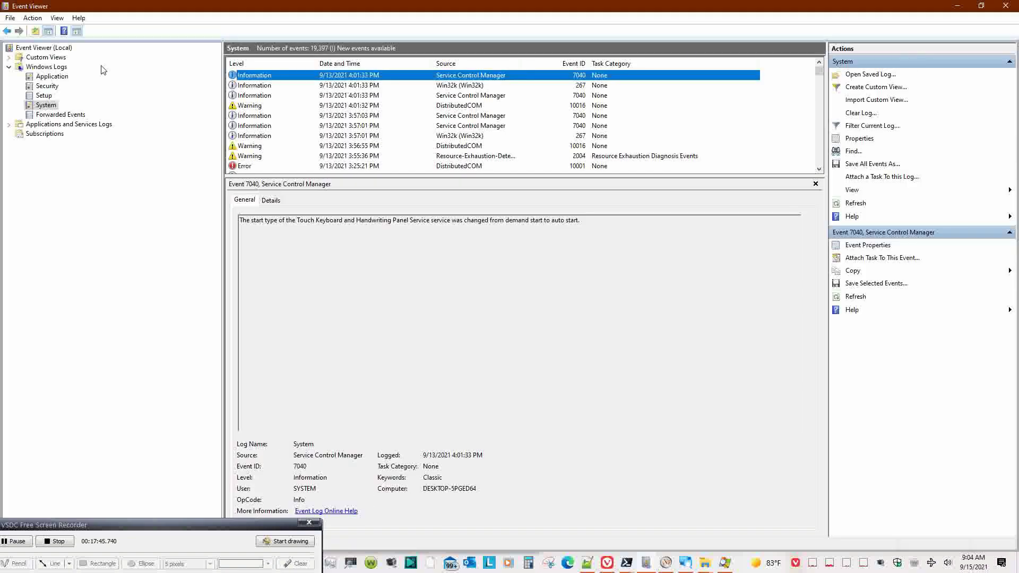
- Open the Application log and read Event 1001, the procexp64.exe APPCRASH at 9:03:36 AM
left_click(43, 77)
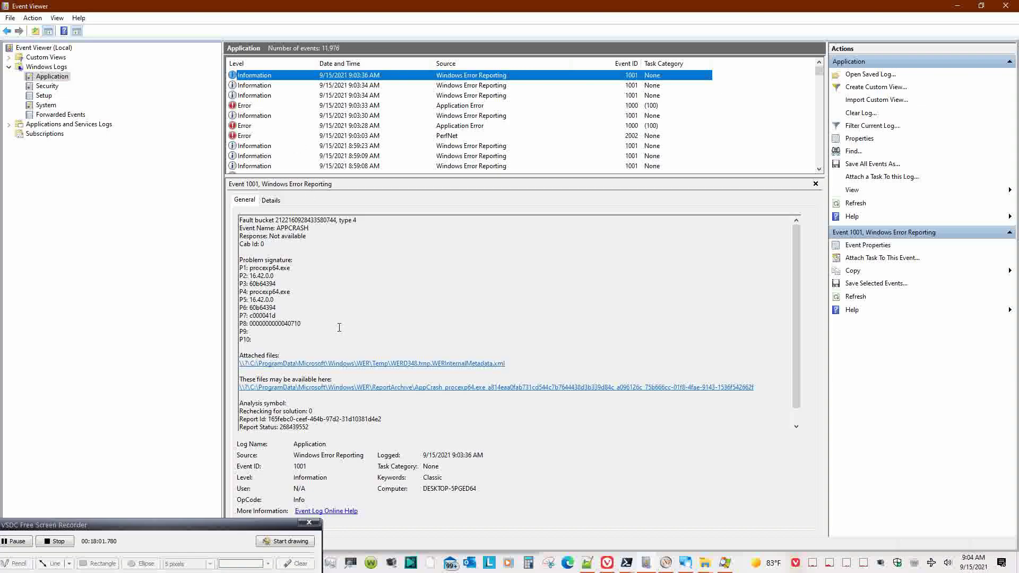
scroll(339, 328, "down", 1)
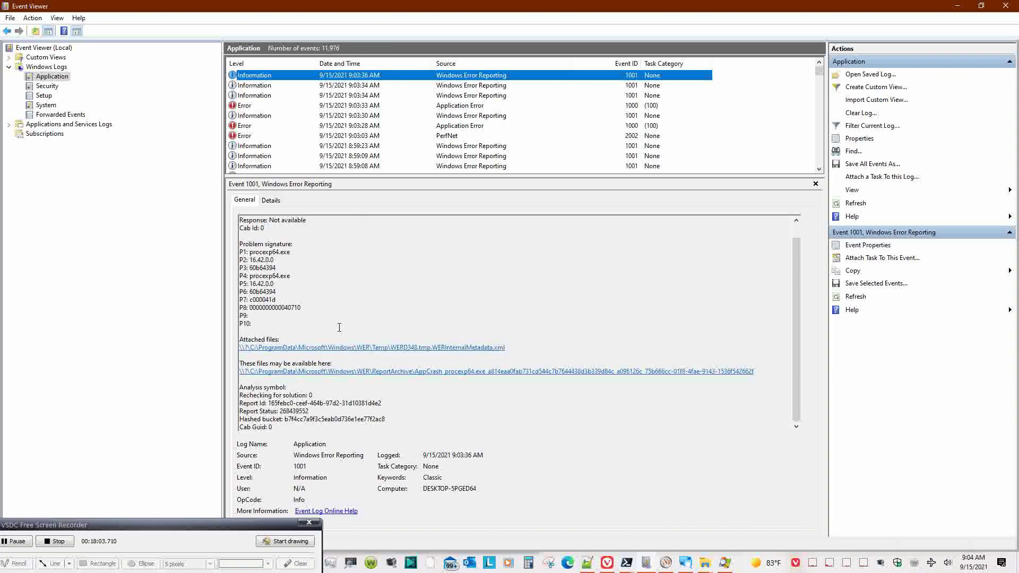
scroll(339, 327, "up", 1)
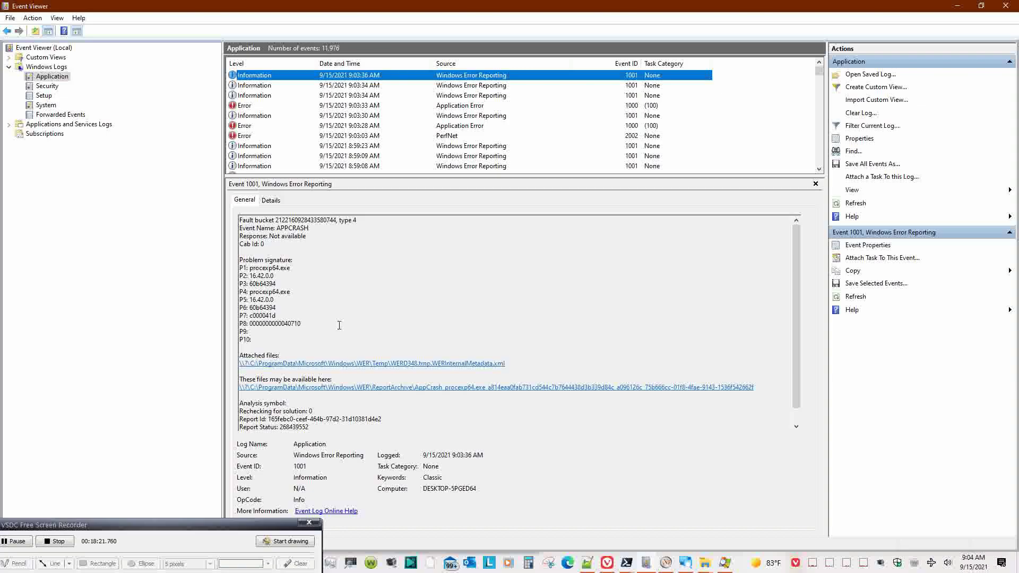
scroll(578, 348, "down", 1)
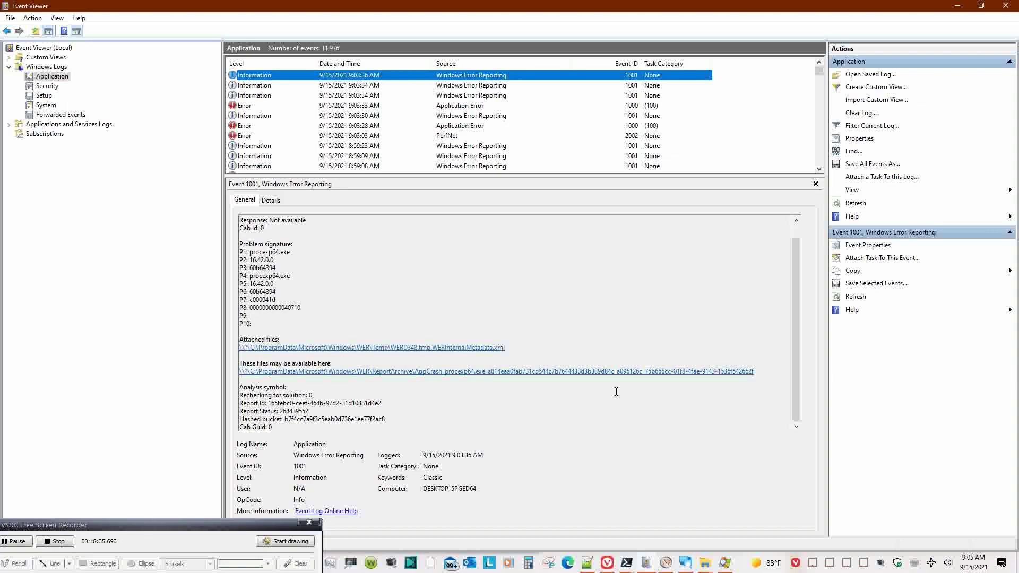
scroll(617, 392, "up", 1)
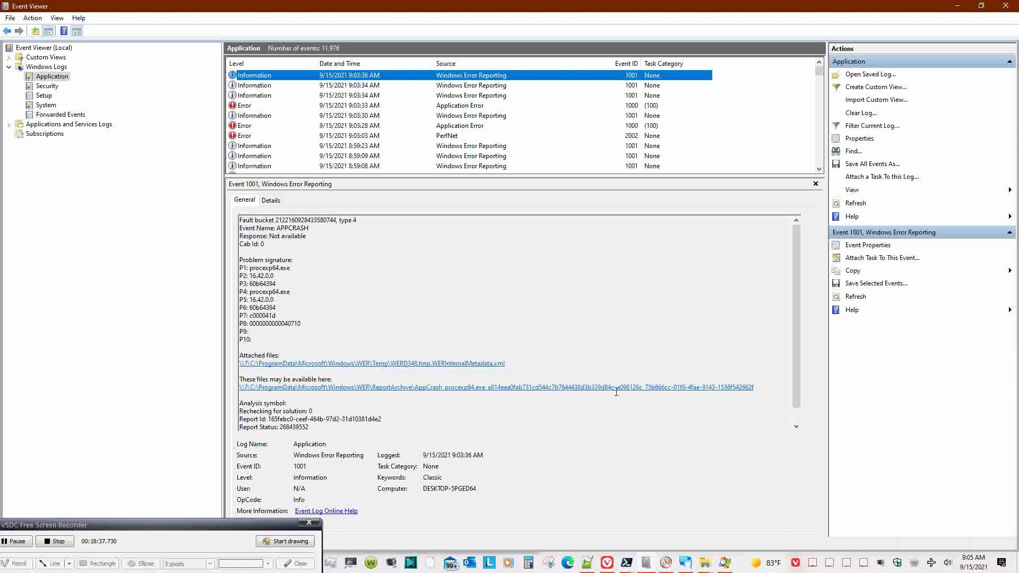
- Review the error events from 9:03:34 AM down to 8:59:23 AM, then minimize Event Viewer
left_click(452, 87)
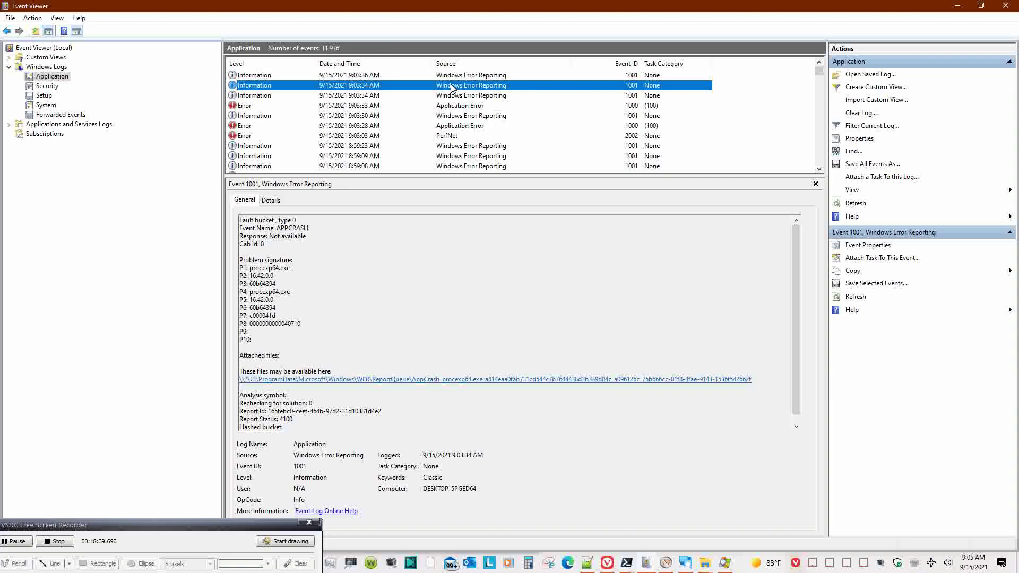
left_click(456, 97)
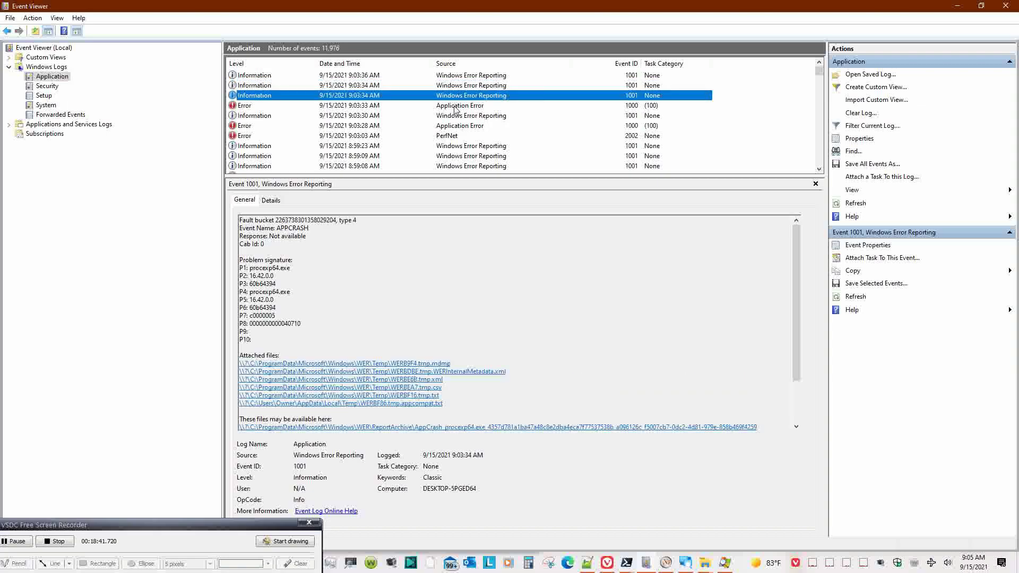
left_click(455, 109)
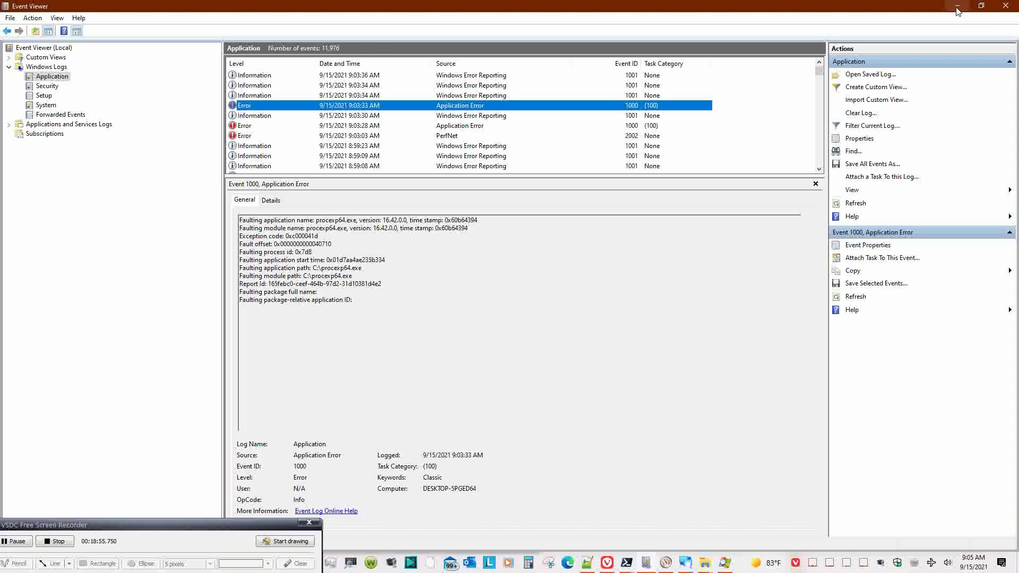
left_click(365, 118)
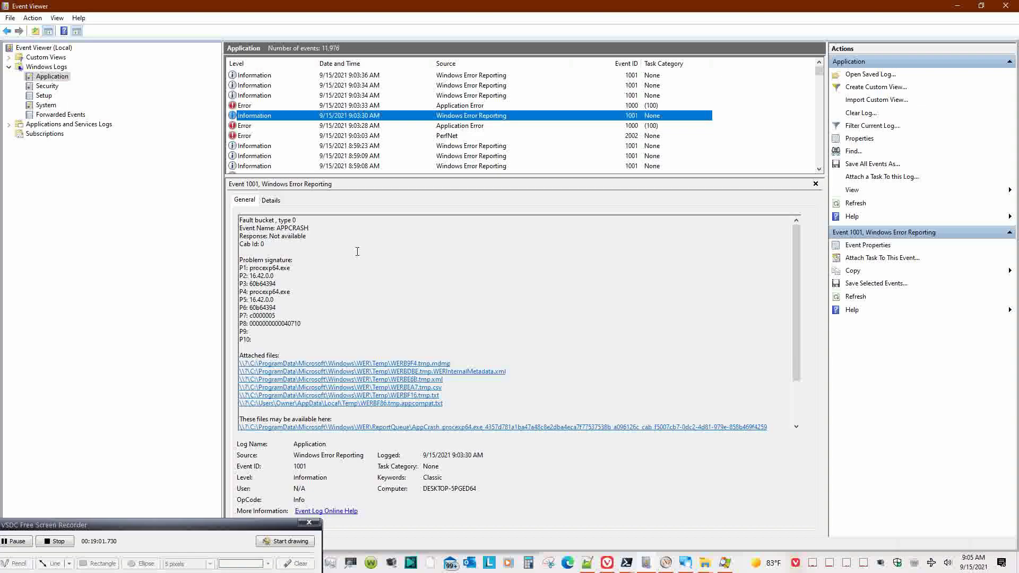
scroll(358, 252, "down", 3)
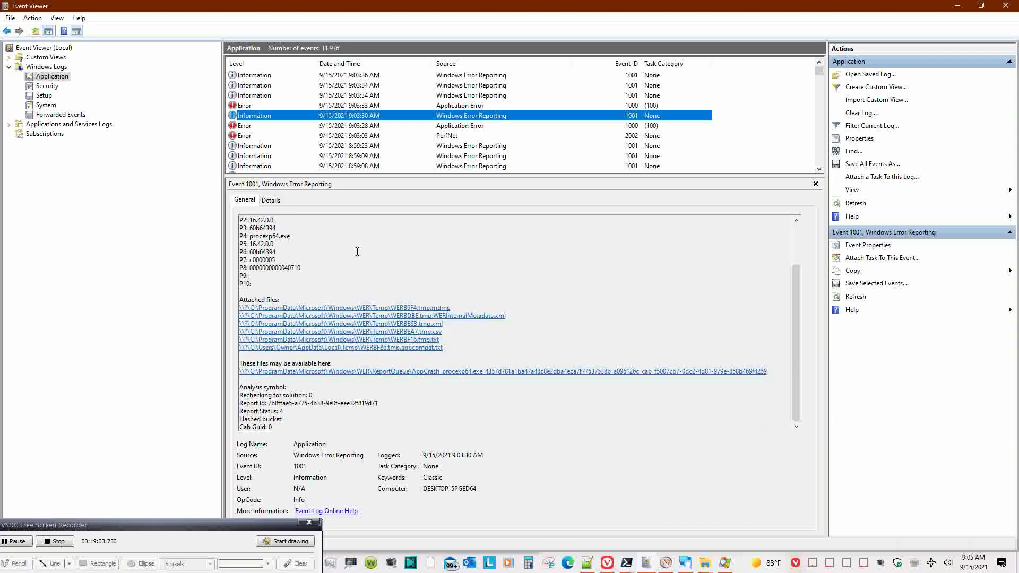
scroll(357, 251, "up", 3)
left_click(360, 128)
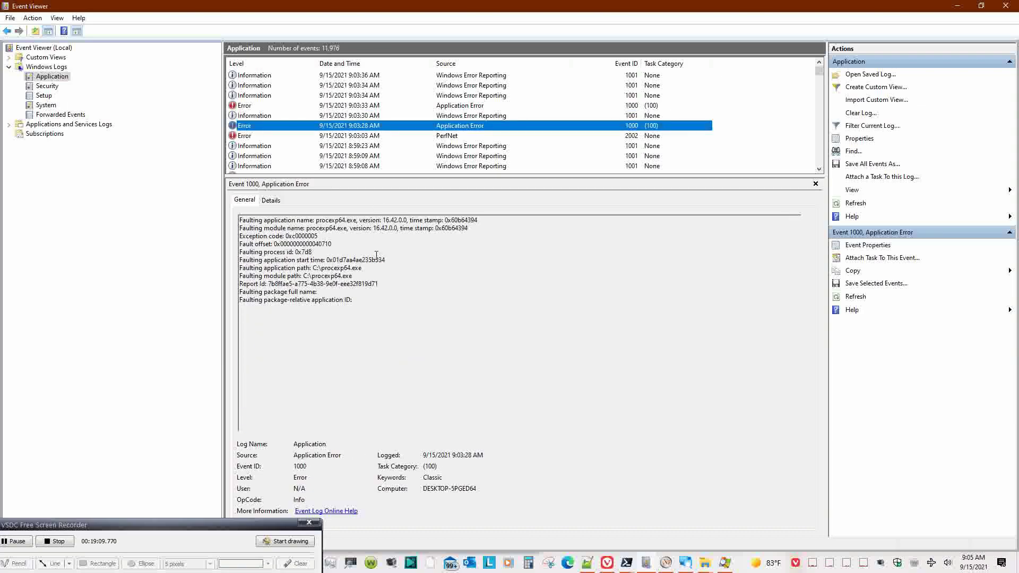
left_click(355, 136)
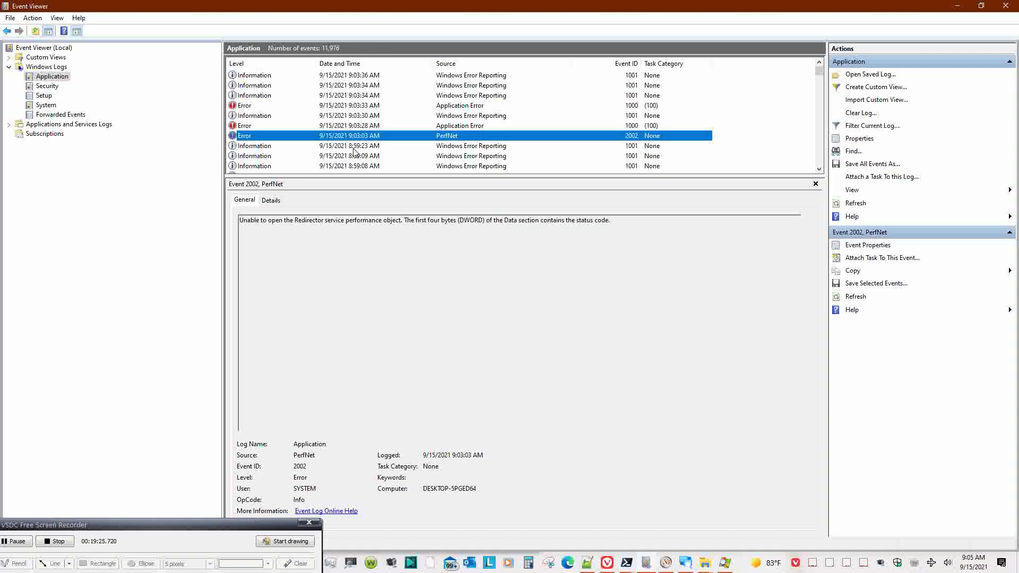
left_click(354, 146)
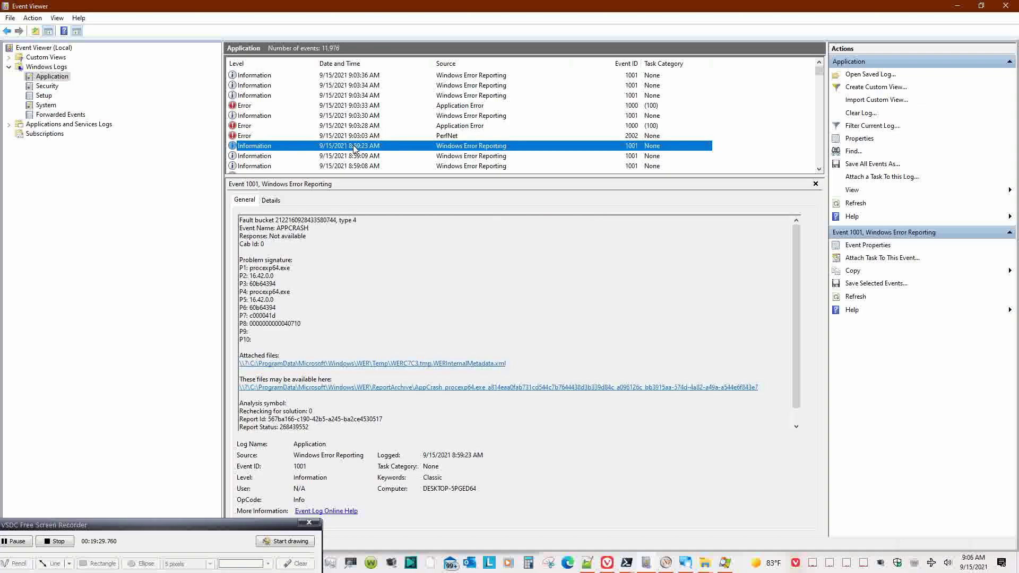
left_click(957, 7)
left_click(983, 70)
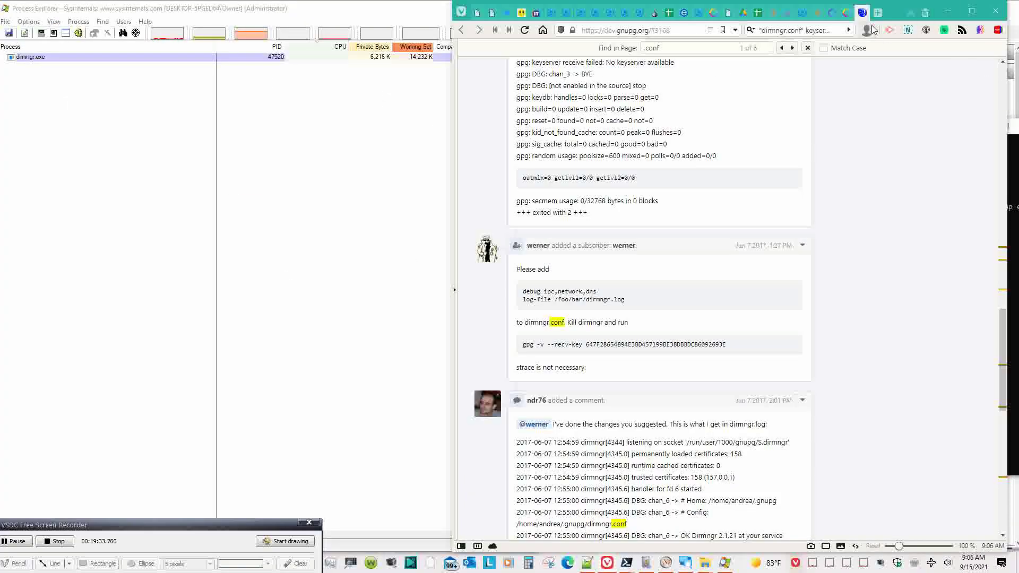
- Search 'system internals' in a new Vivaldi tab and open the Windows Sysinternals Microsoft Docs result
left_click(878, 14)
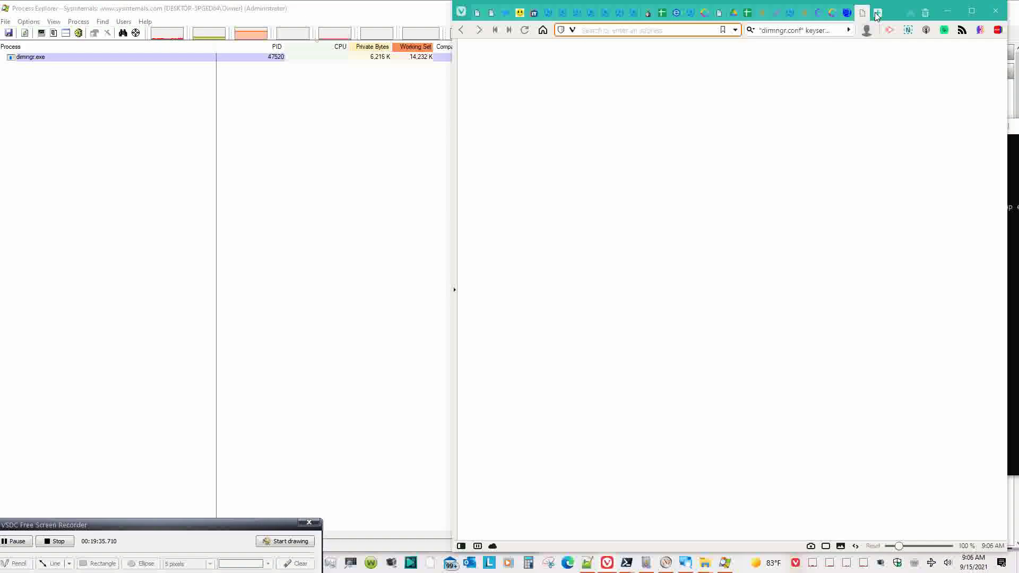
key("Tab")
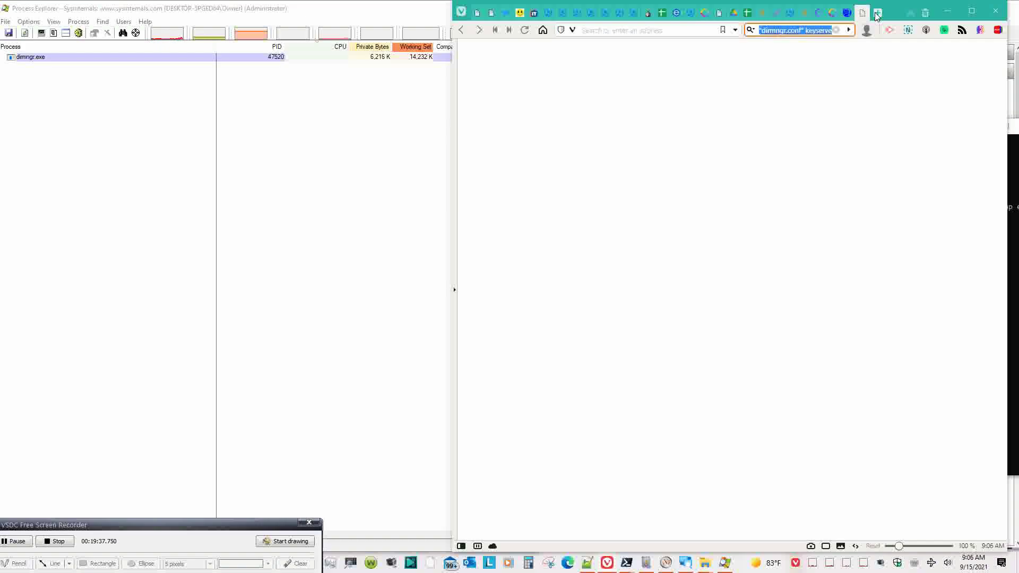
type("system int")
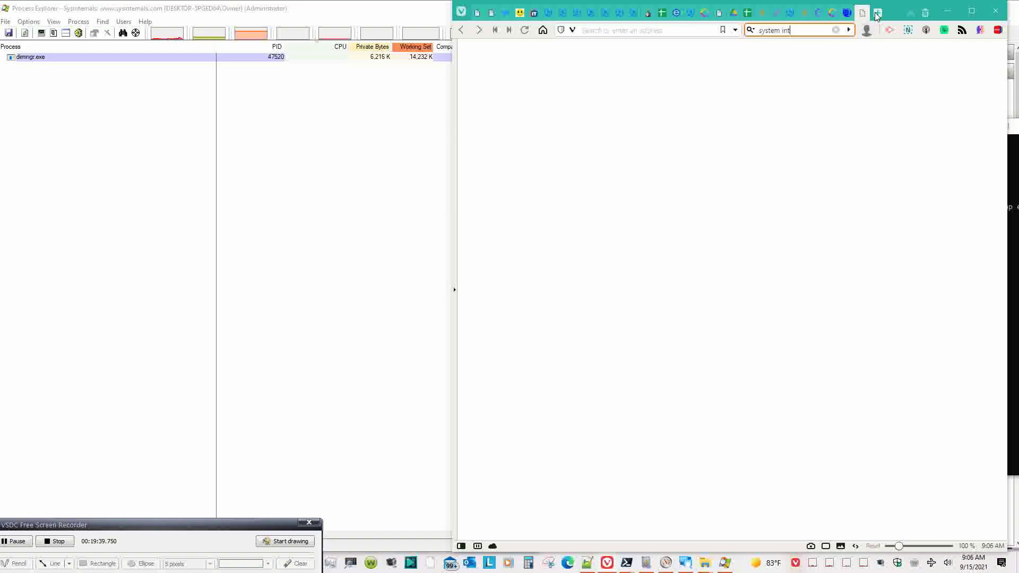
type("ernals")
key("Return")
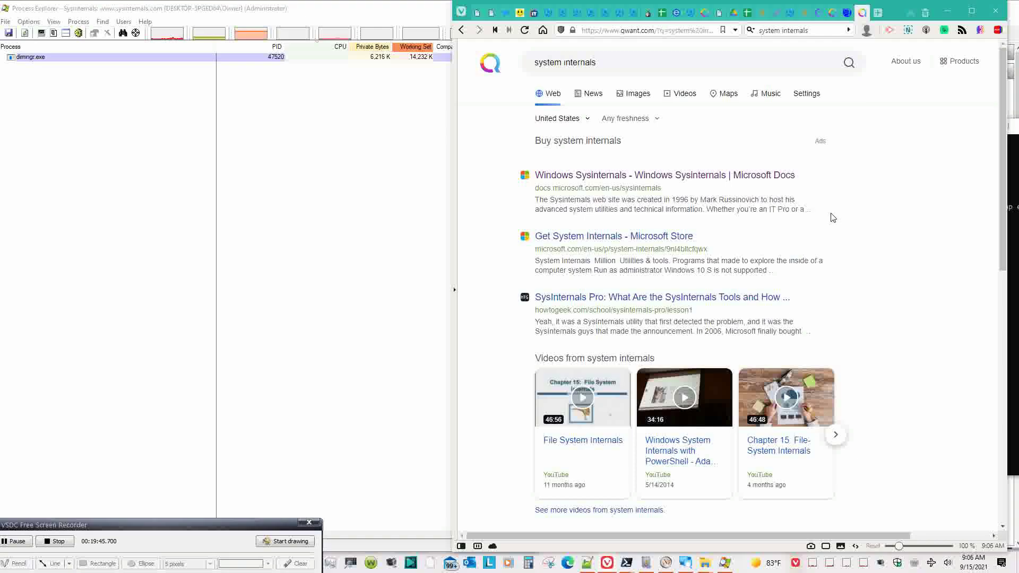
left_click(654, 65)
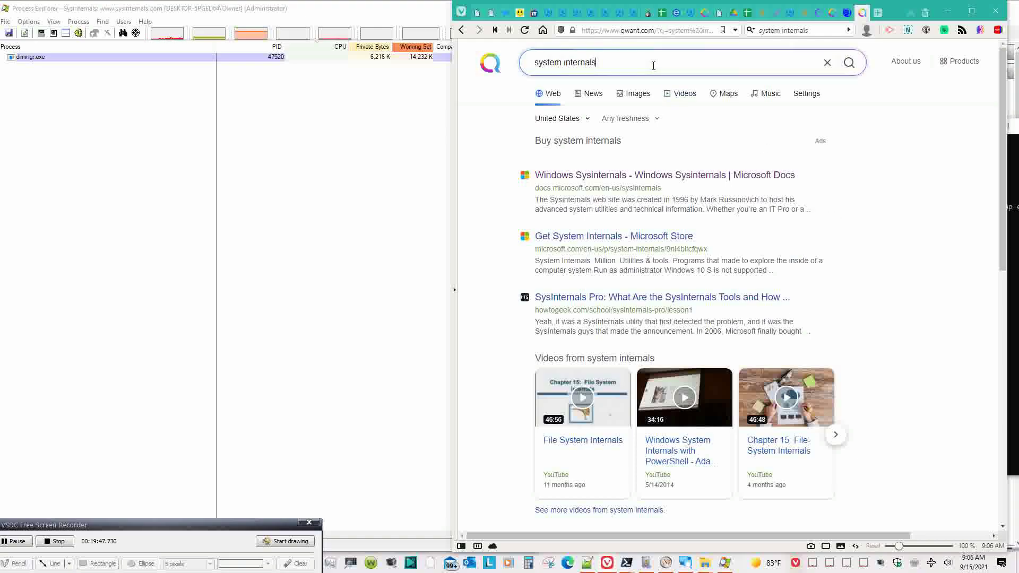
left_click(678, 176)
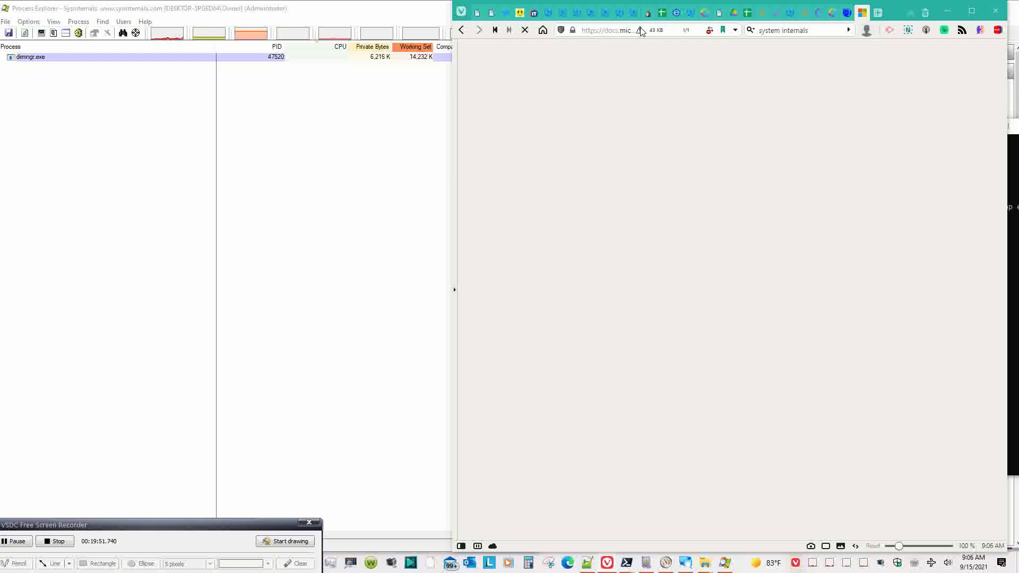
- Dismiss the blocked-content notice and open the Troubleshooting guide and Sysinternals Blog in background tabs
mouse_move(642, 31)
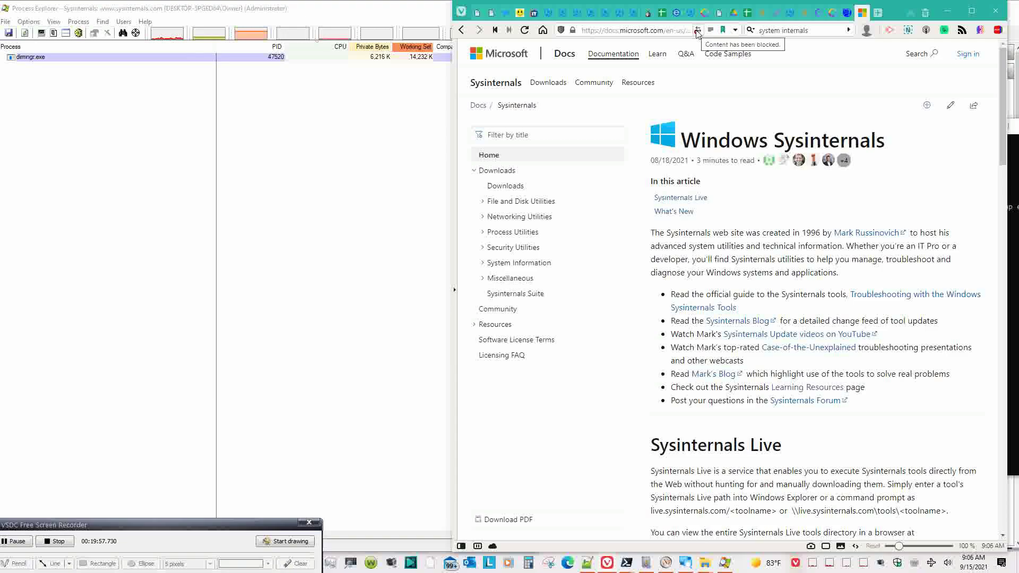
left_click(698, 31)
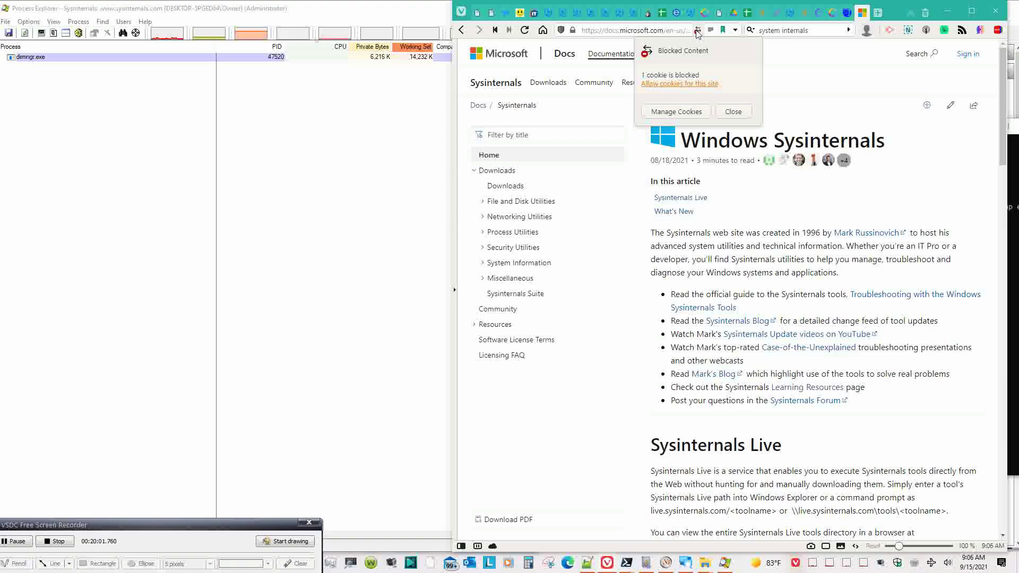
left_click(794, 240)
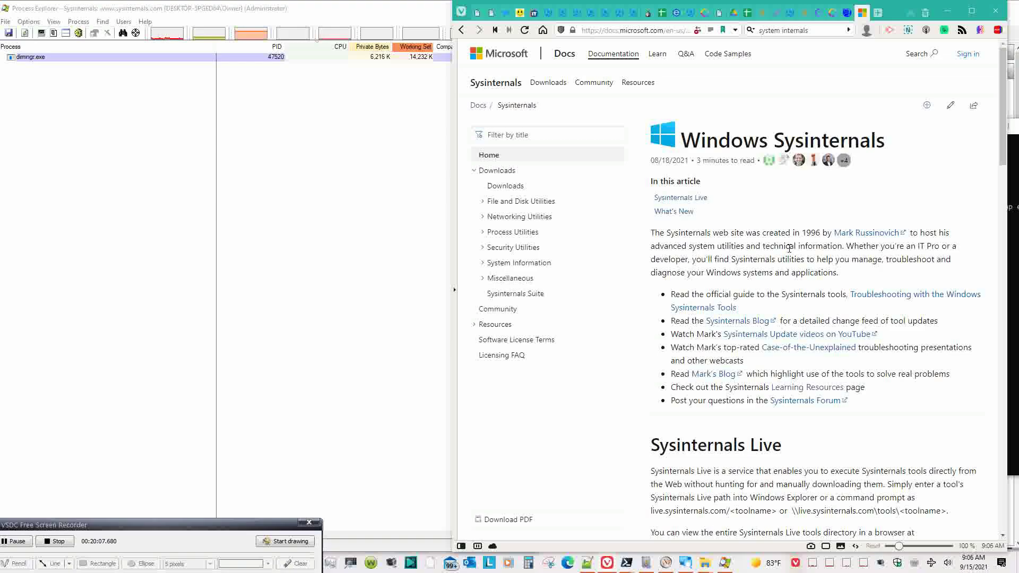
scroll(790, 249, "down", 1)
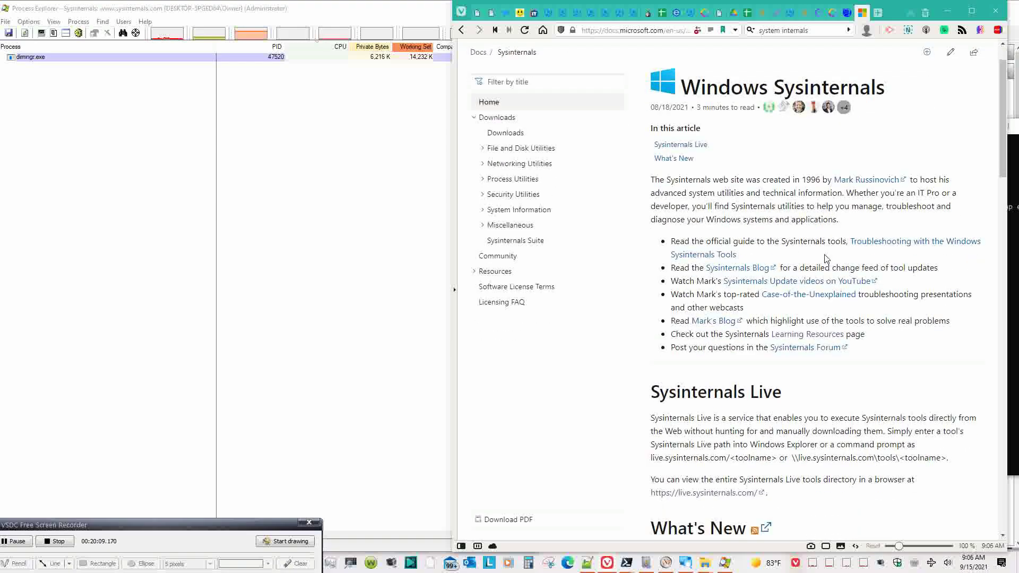
middle_click(867, 247)
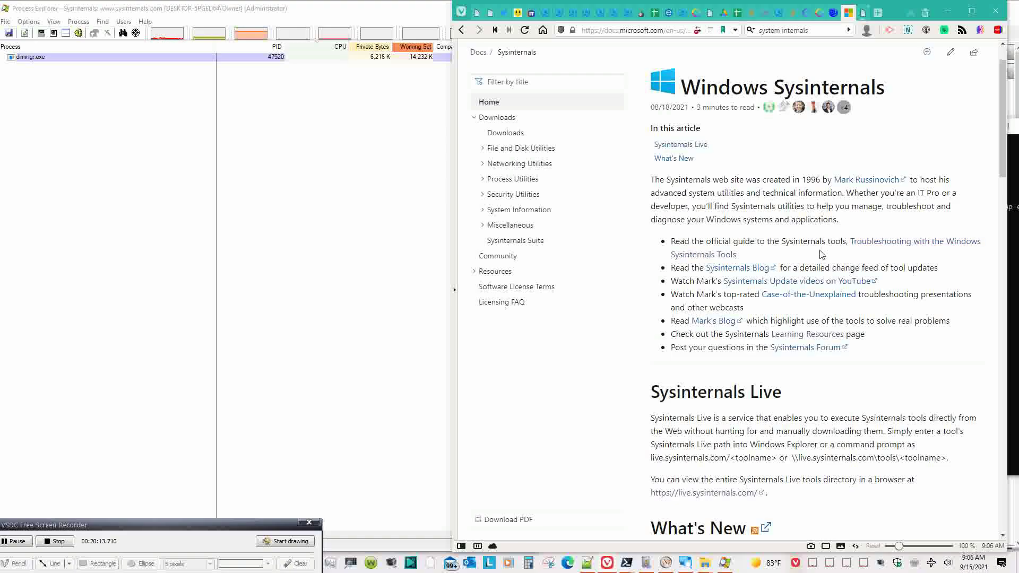
middle_click(747, 269)
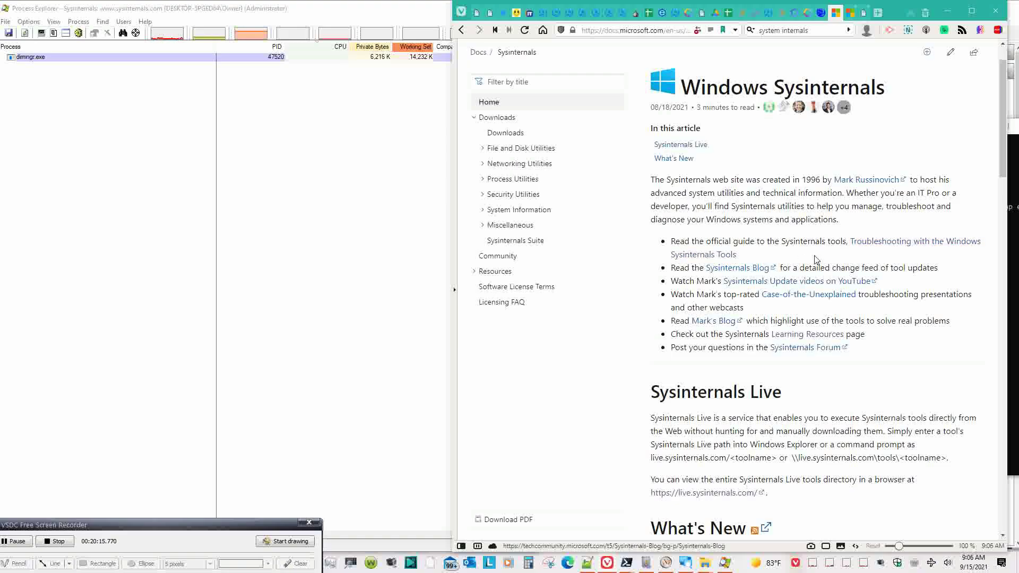
- Scroll down the Sysinternals news list and open the Process Monitor documentation page
scroll(816, 261, "down", 1)
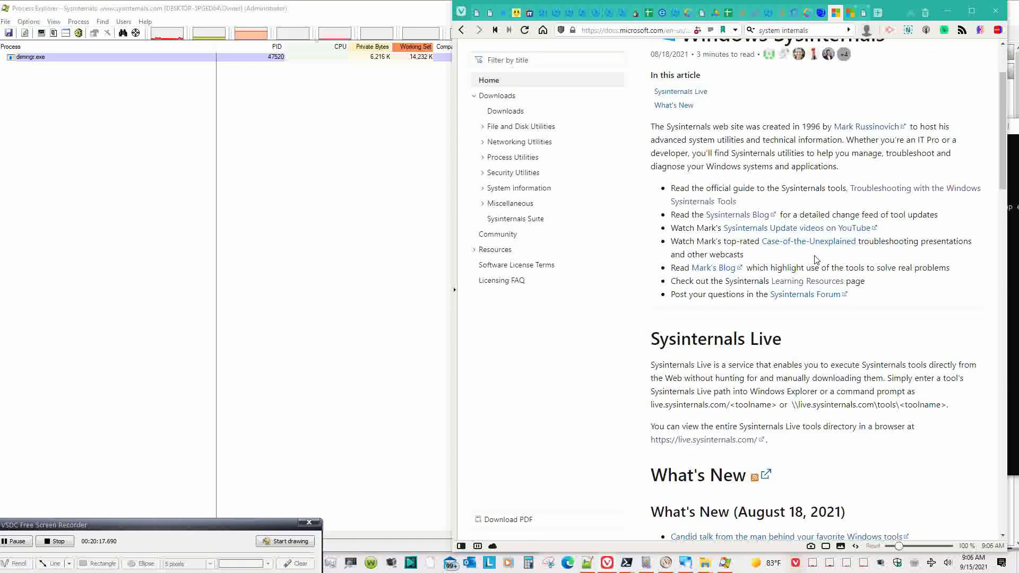
scroll(816, 260, "down", 1)
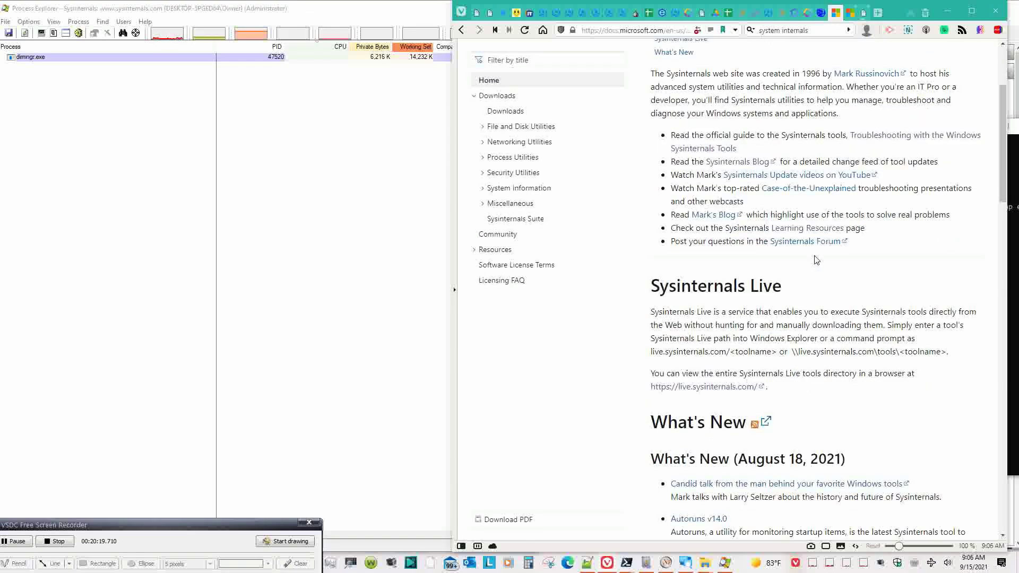
scroll(816, 260, "down", 3)
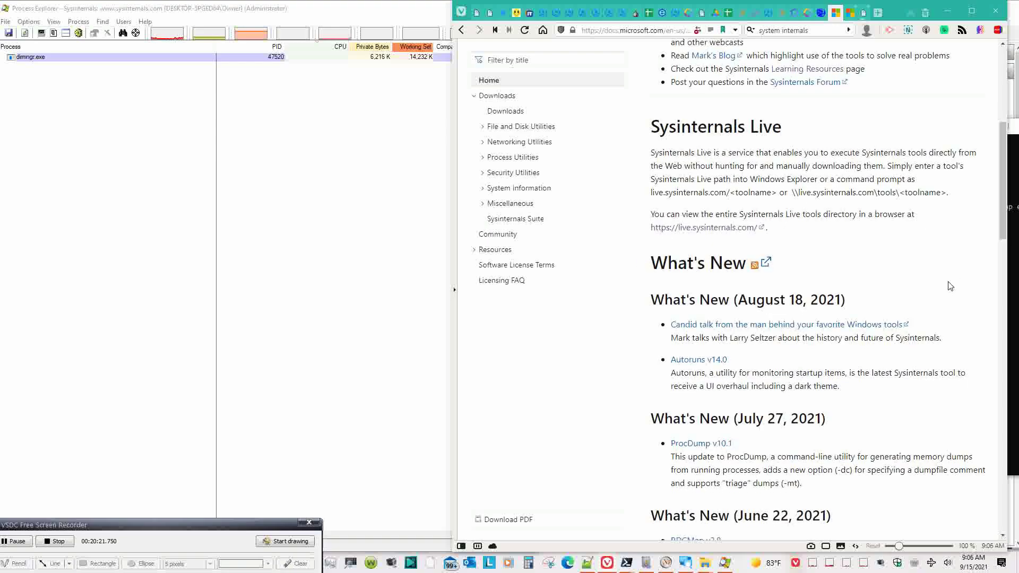
scroll(950, 286, "down", 2)
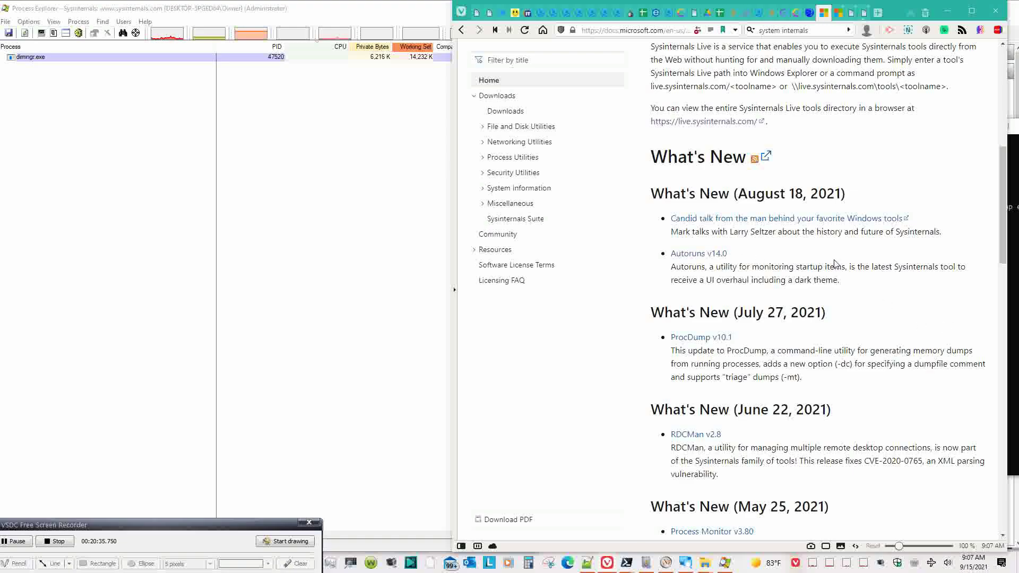
scroll(836, 264, "down", 2)
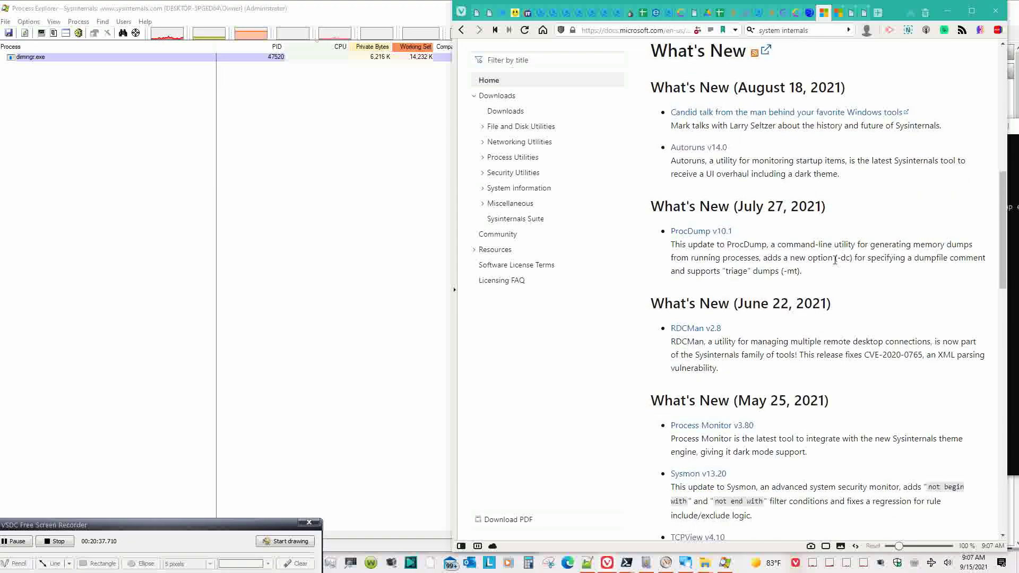
scroll(835, 260, "down", 1)
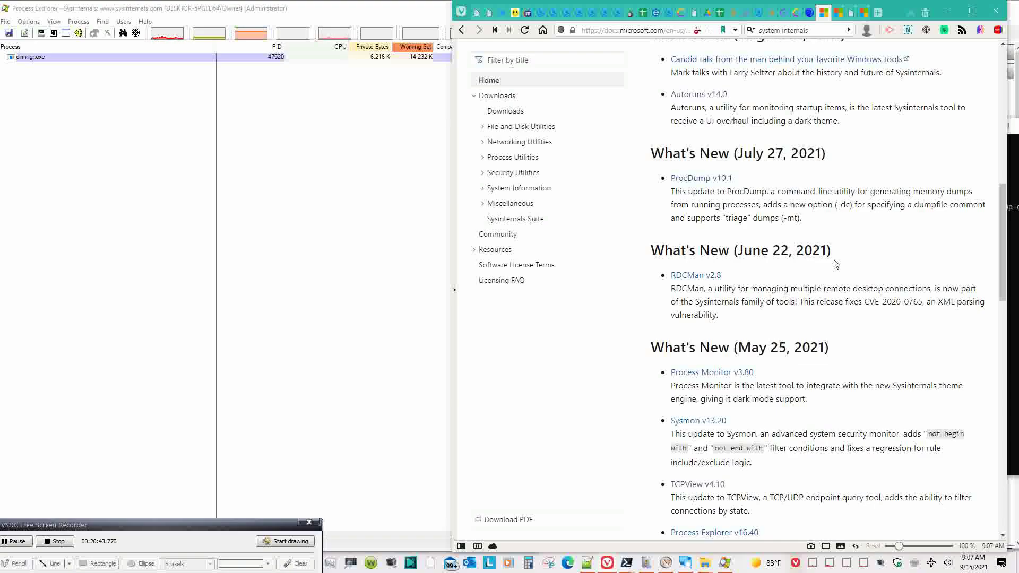
scroll(836, 264, "down", 1)
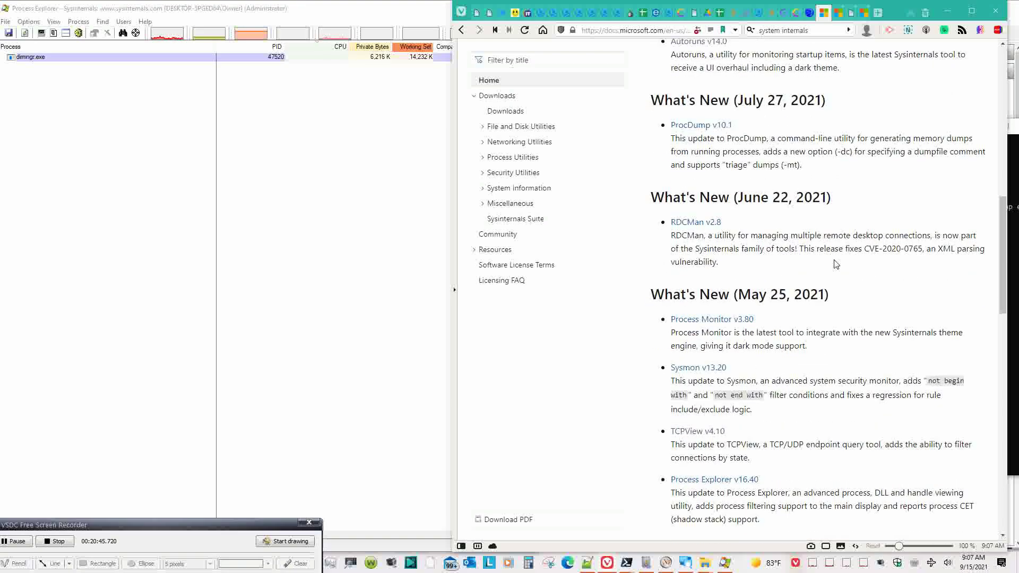
scroll(836, 264, "down", 1)
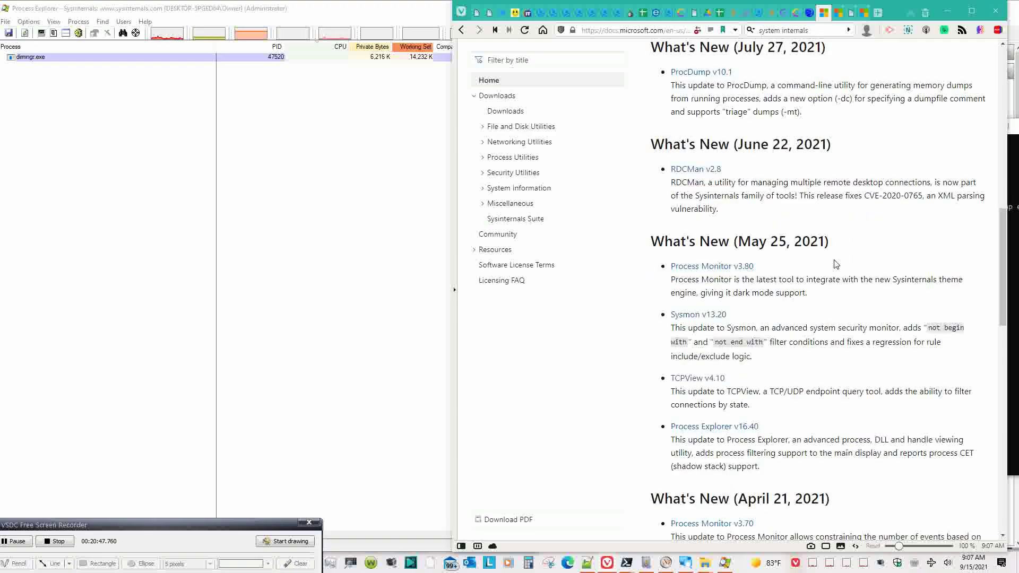
left_click(741, 267)
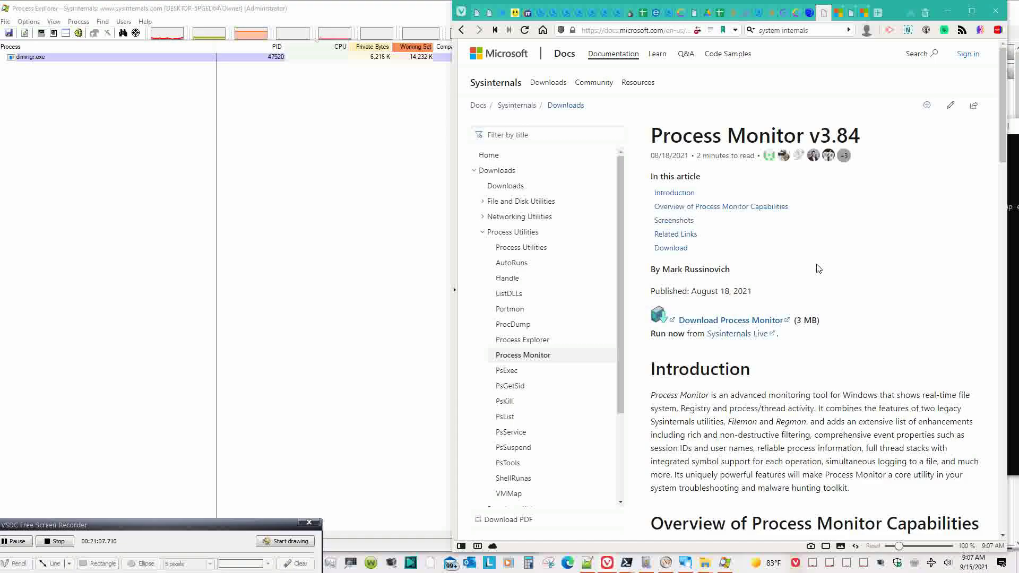
- Scroll to the Process Monitor Download section and check the Sysinternals Live link options
scroll(819, 268, "down", 15)
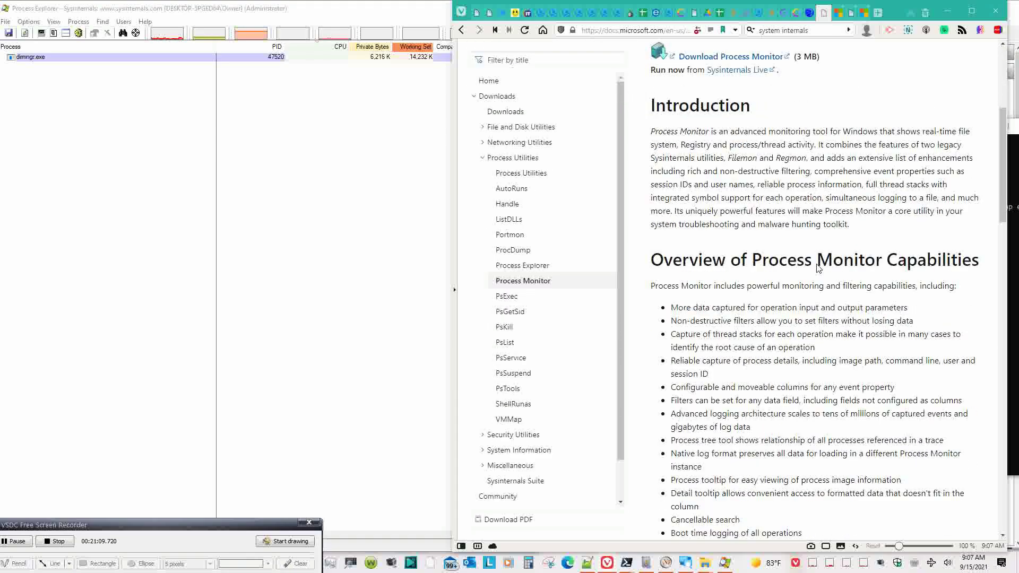
scroll(818, 268, "down", 5)
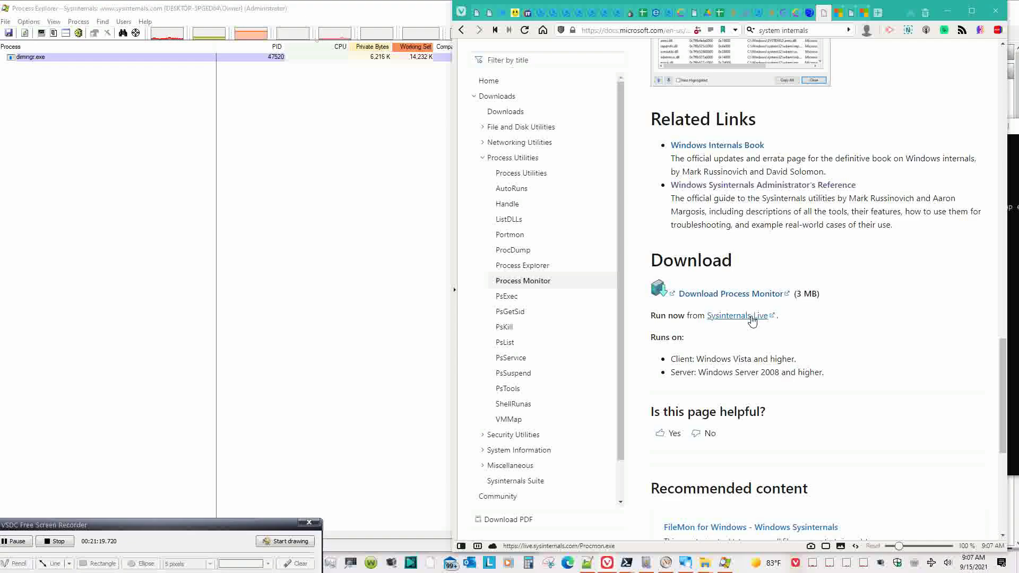
right_click(752, 321)
left_click(771, 320)
right_click(757, 323)
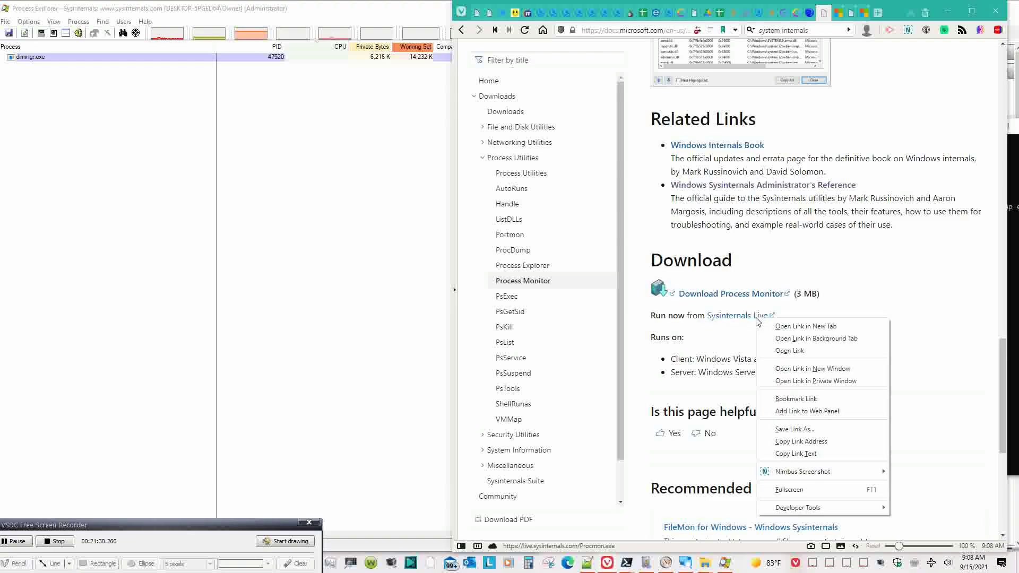
left_click(802, 441)
left_click(587, 562)
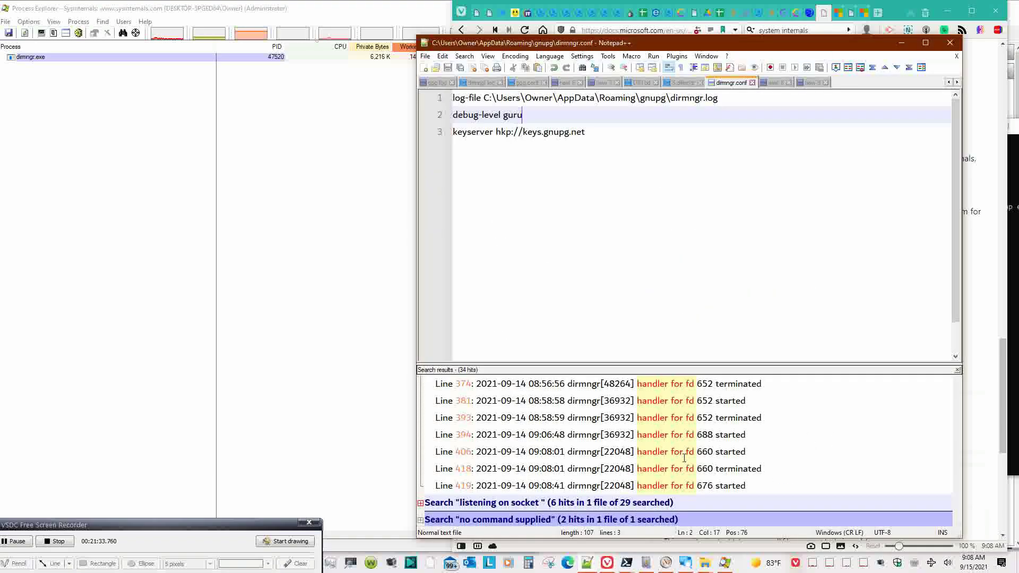
key("ctrl+n")
key("ctrl+v")
key("ctrl+v")
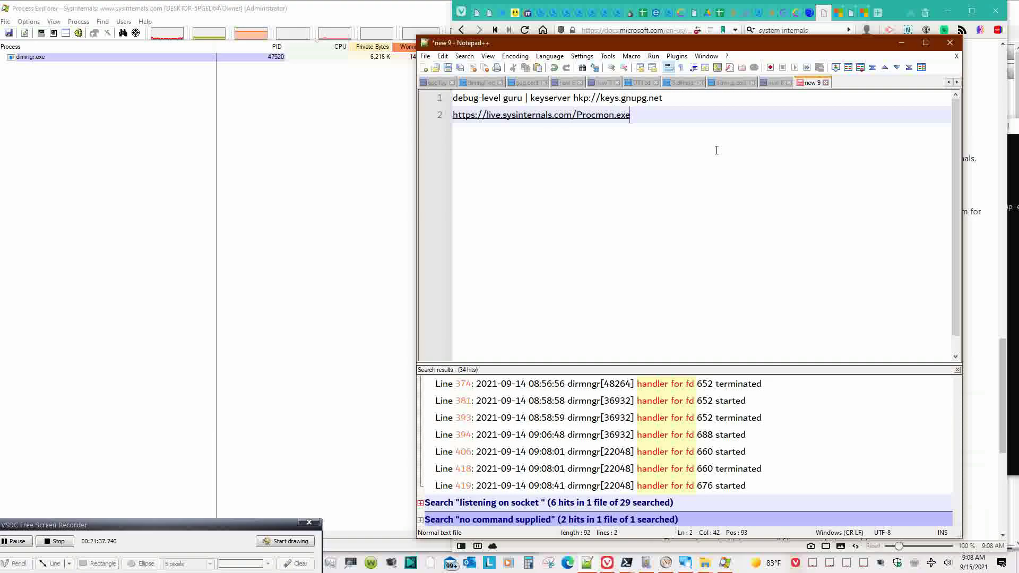
left_click(973, 264)
scroll(972, 263, "up", 4)
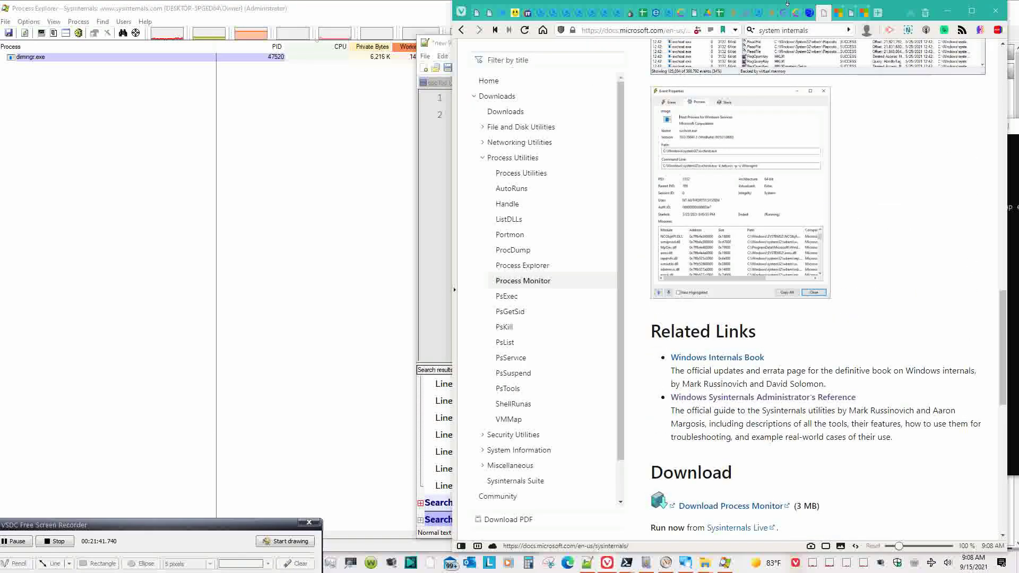
- Check the open browser tabs and maximize the browser on the Process Monitor page
left_click(818, 13)
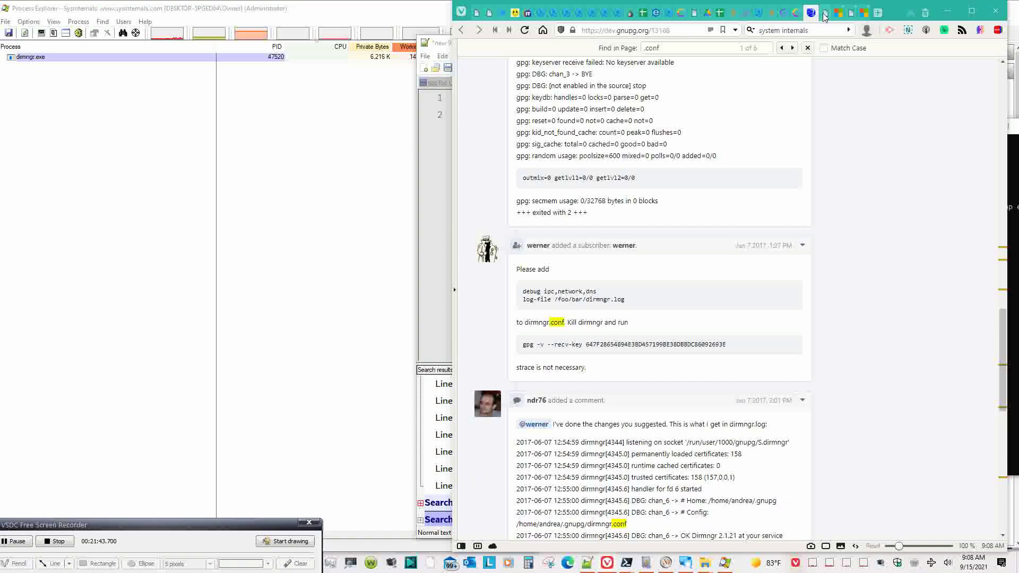
left_click(824, 13)
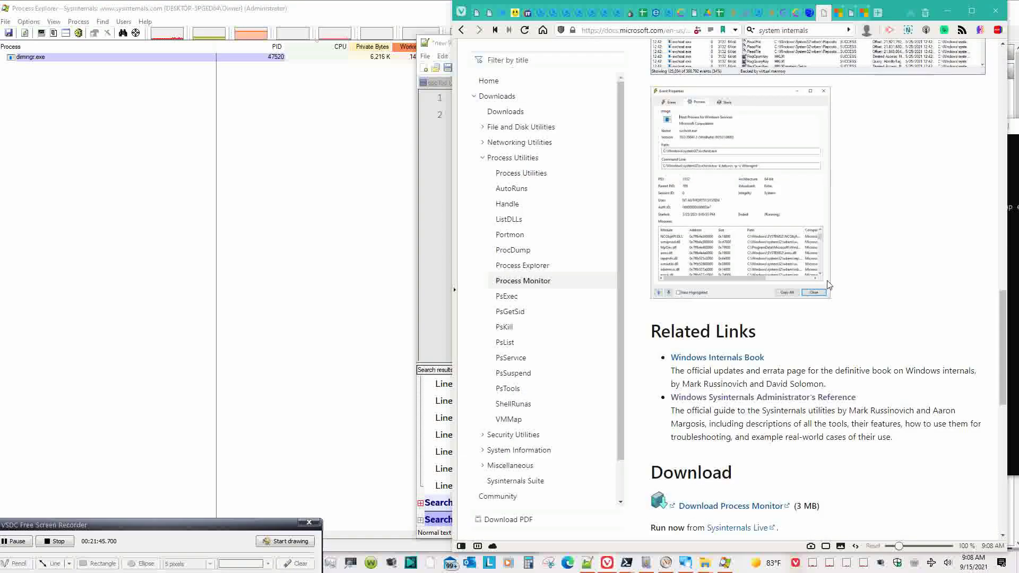
left_click(972, 11)
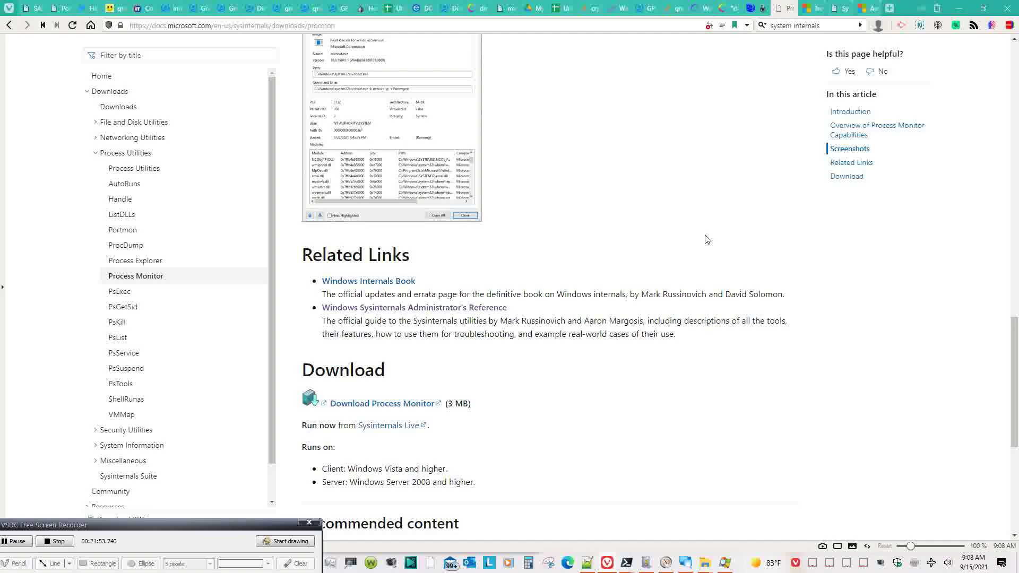
scroll(707, 239, "up", 15)
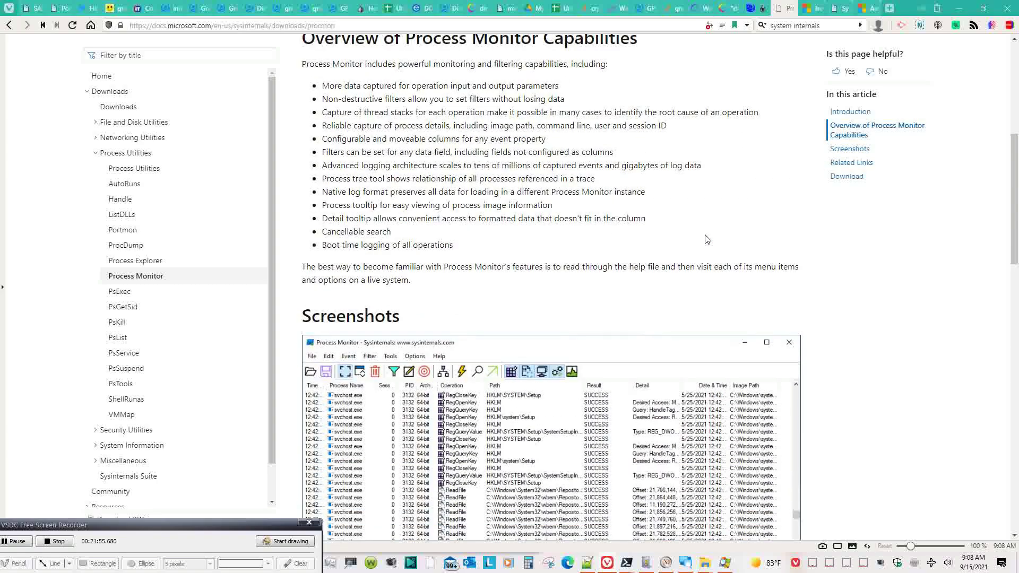
scroll(707, 239, "up", 6)
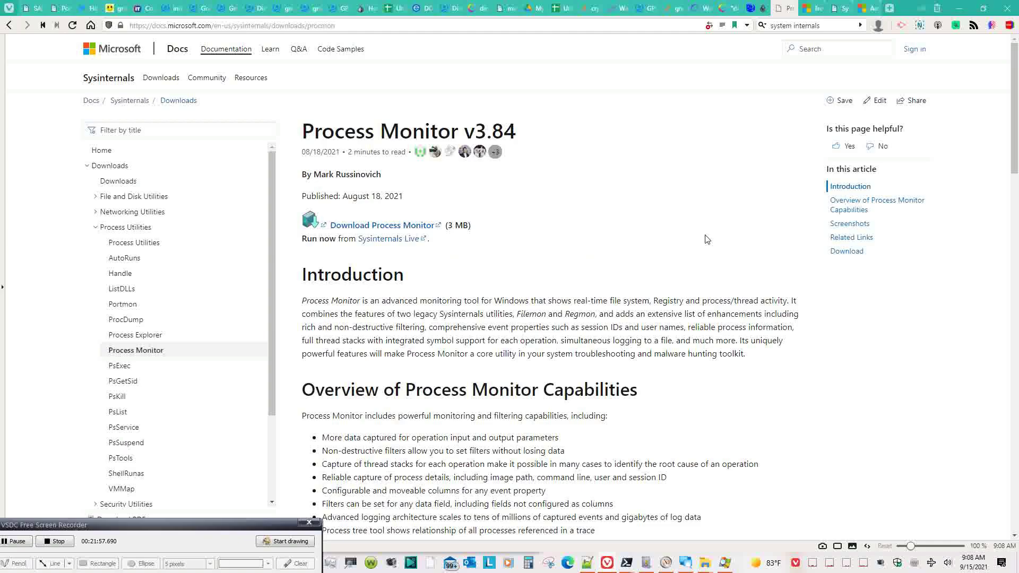
- Go back to the What's New list, open the Process Explorer page, and restore the browser window
left_click(766, 14)
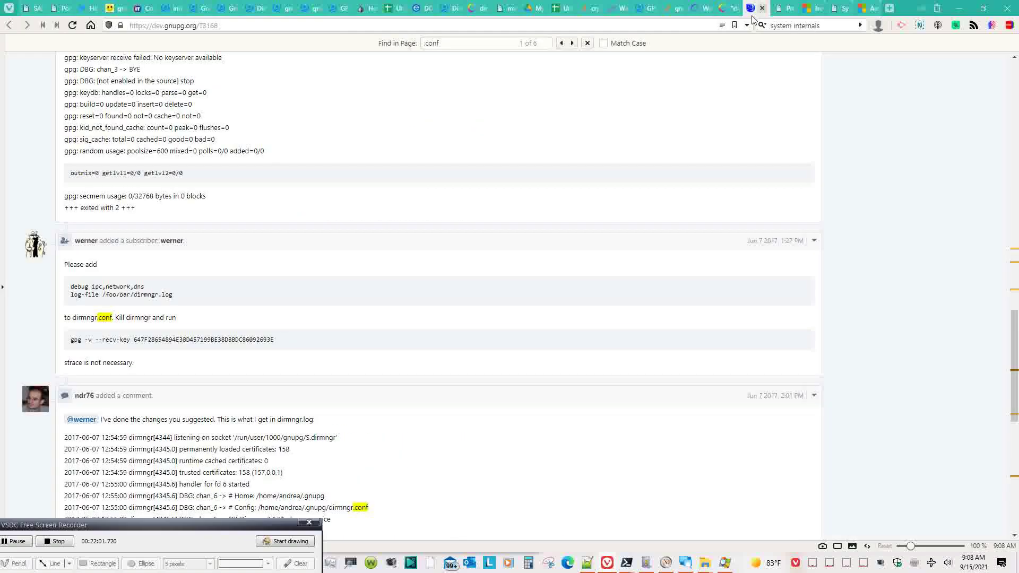
left_click(806, 12)
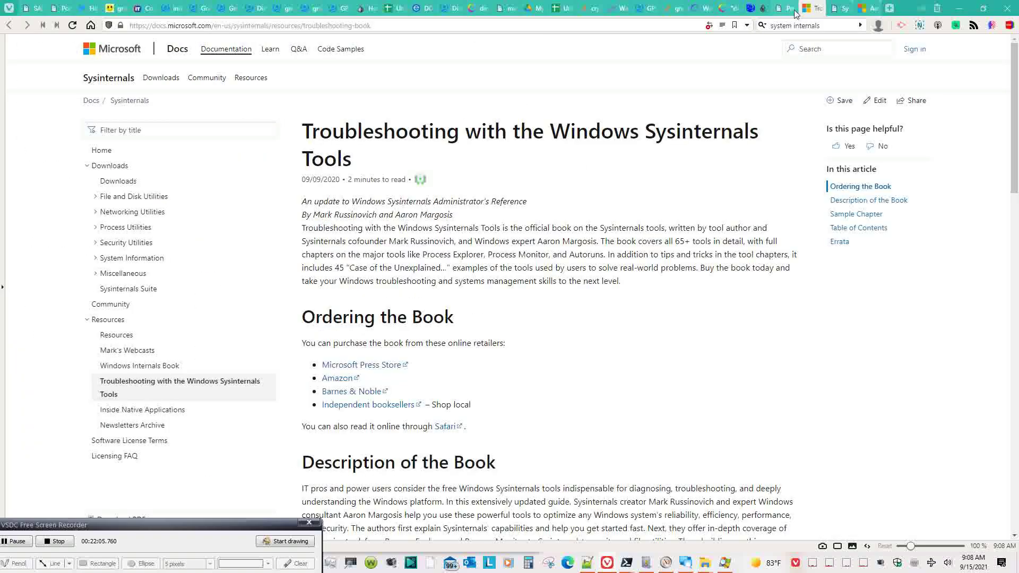
left_click(787, 10)
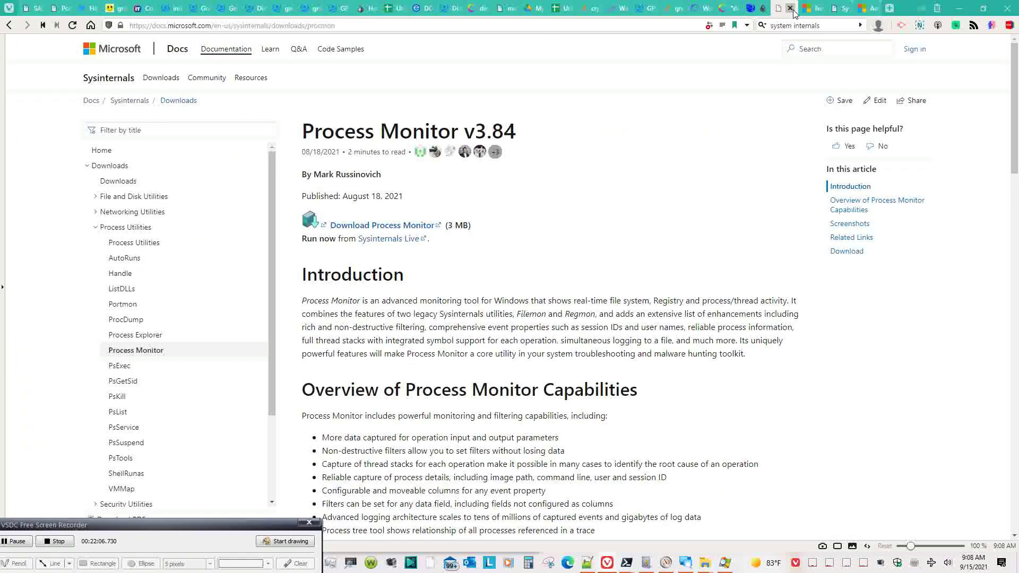
left_click(9, 24)
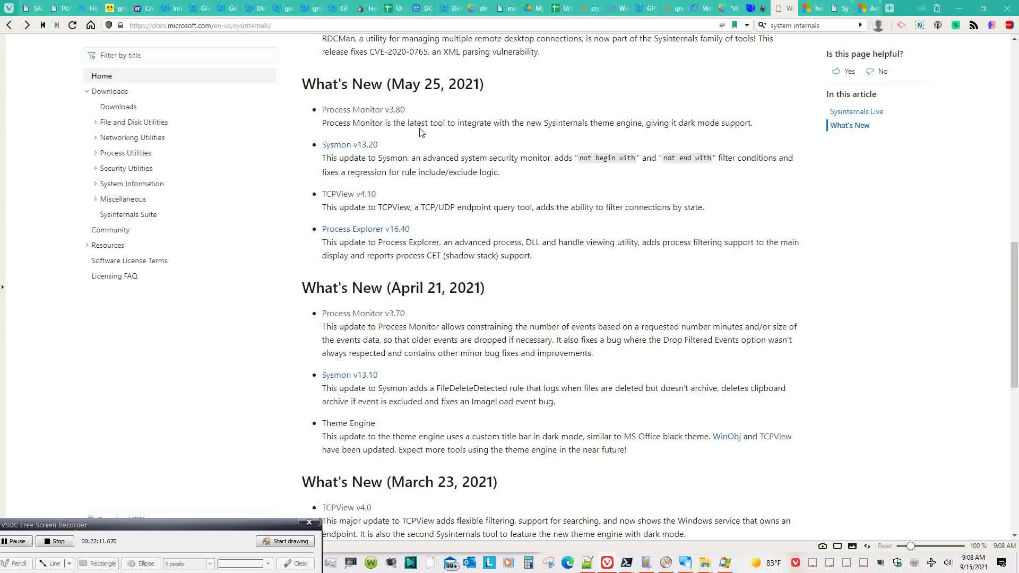
left_click(397, 232)
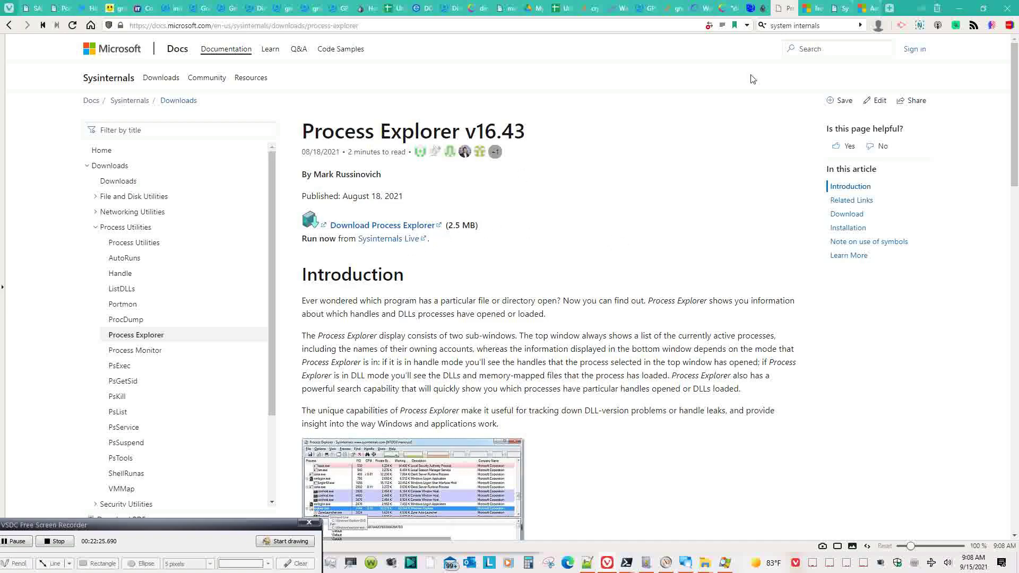
left_click(984, 8)
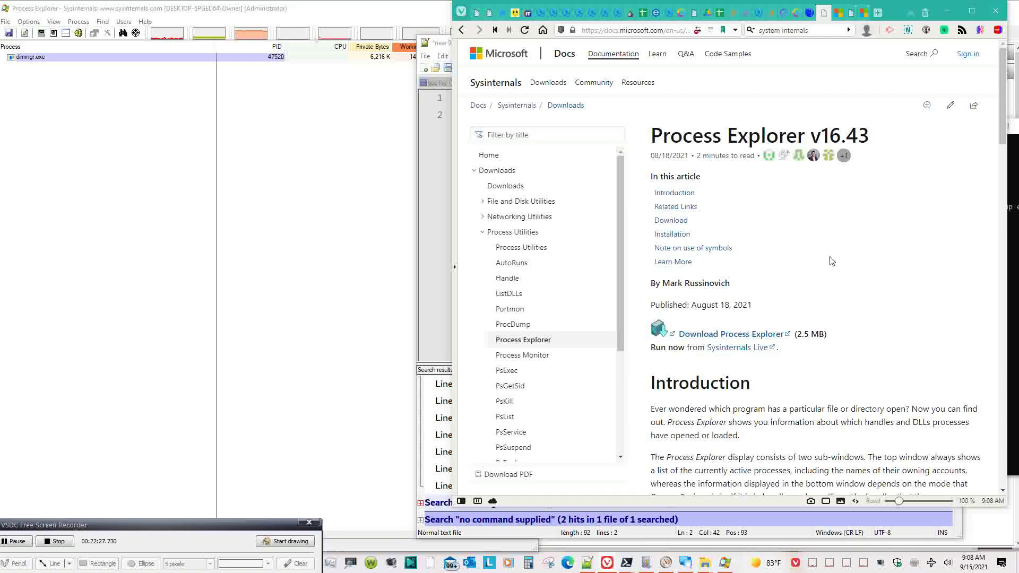
right_click(735, 354)
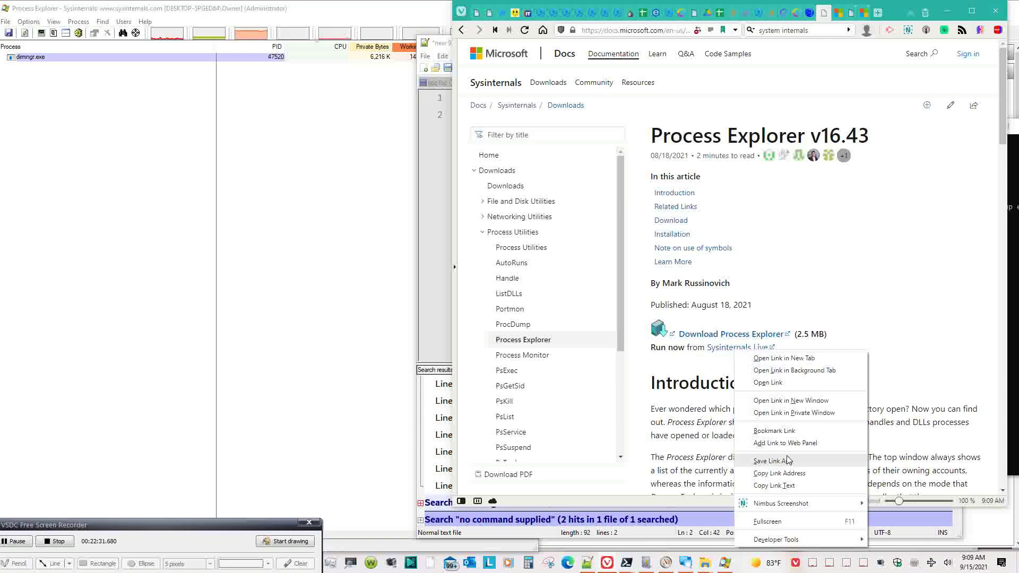
left_click(781, 473)
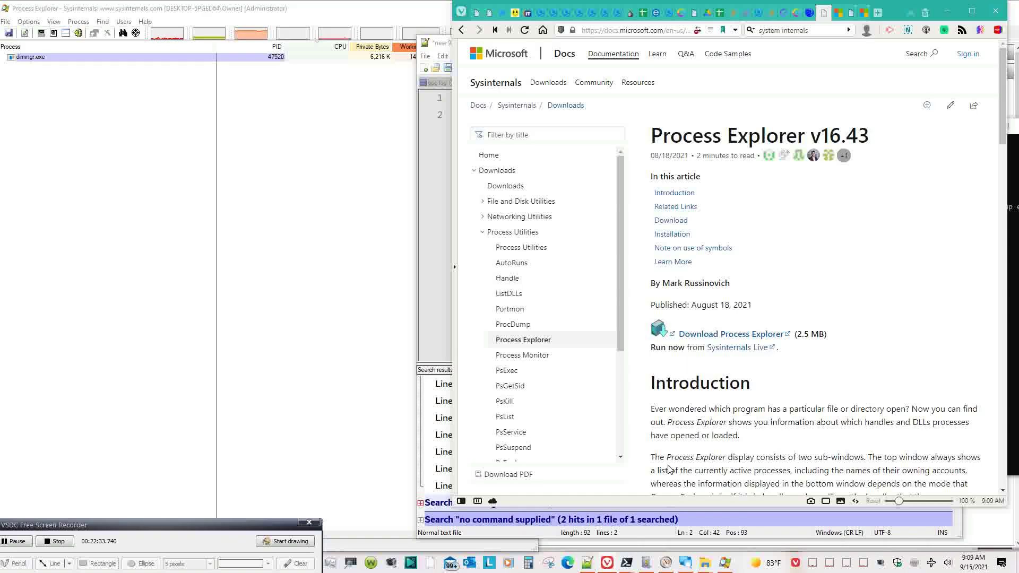
left_click(592, 562)
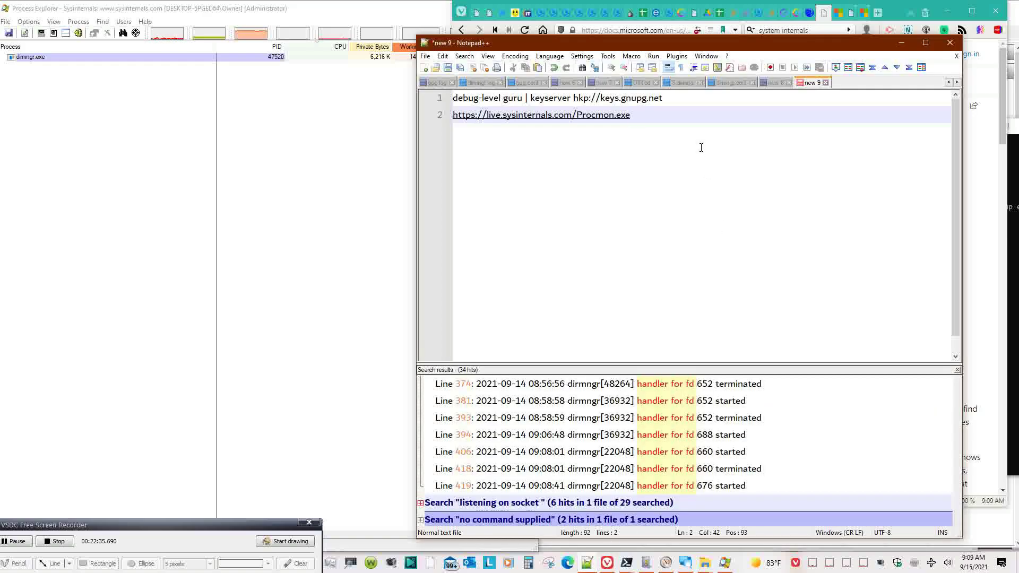
key("Return")
key("ctrl+v")
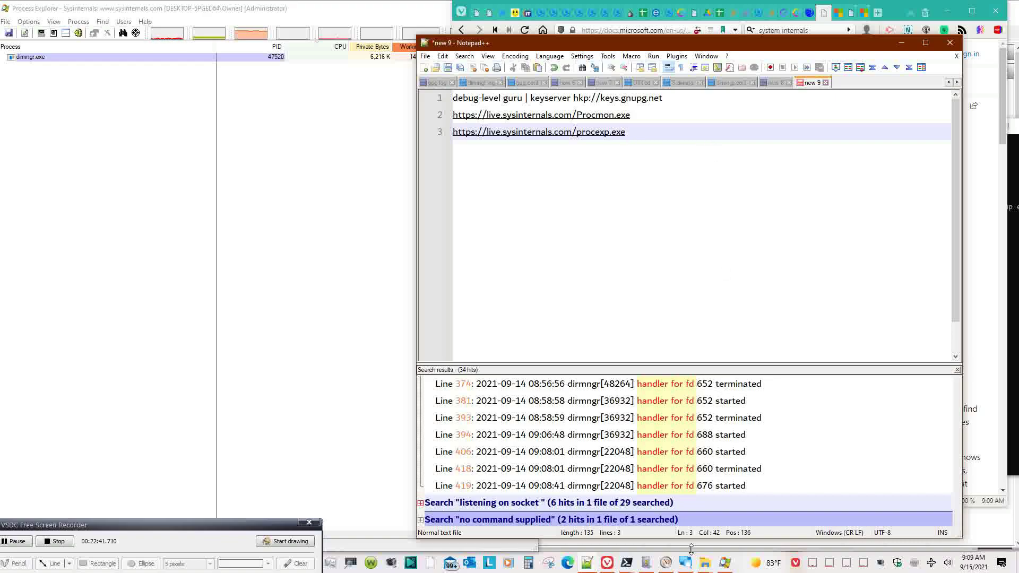
left_click(627, 564)
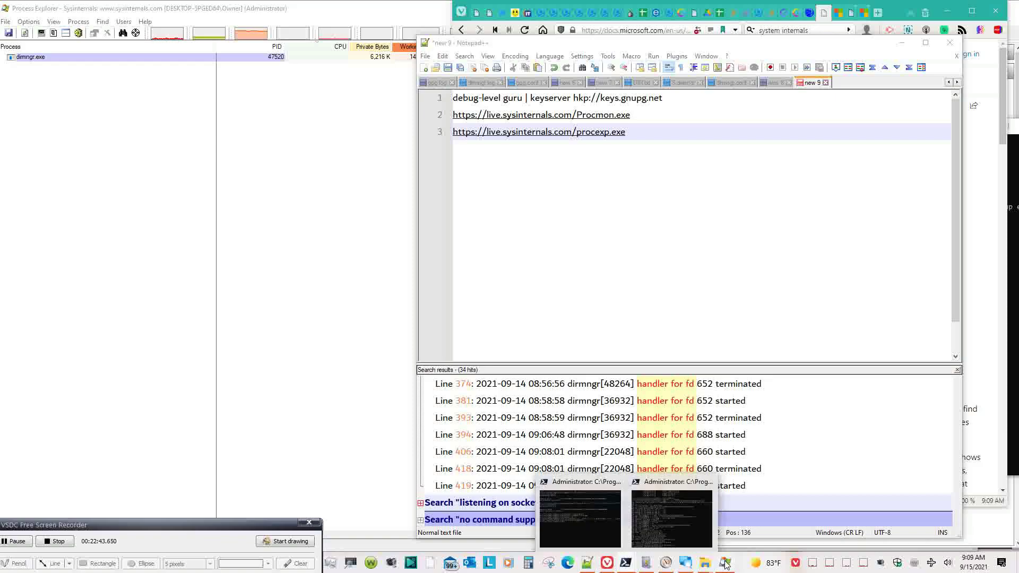
left_click(725, 563)
- Close Process Explorer and rerun .\gpgconf --kill dirmngr in the administrator PowerShell
left_click(526, 10)
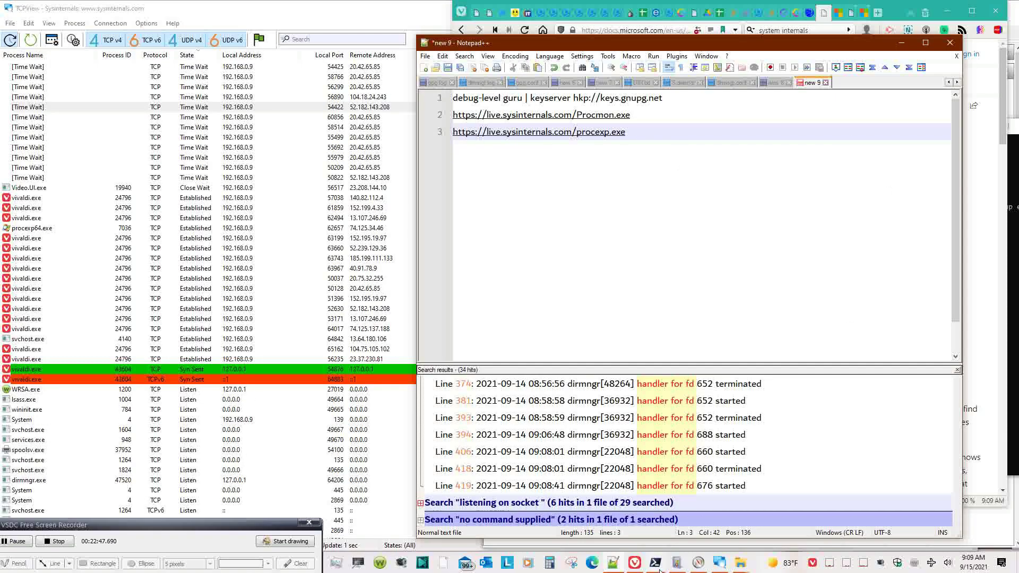
left_click(656, 563)
left_click(706, 509)
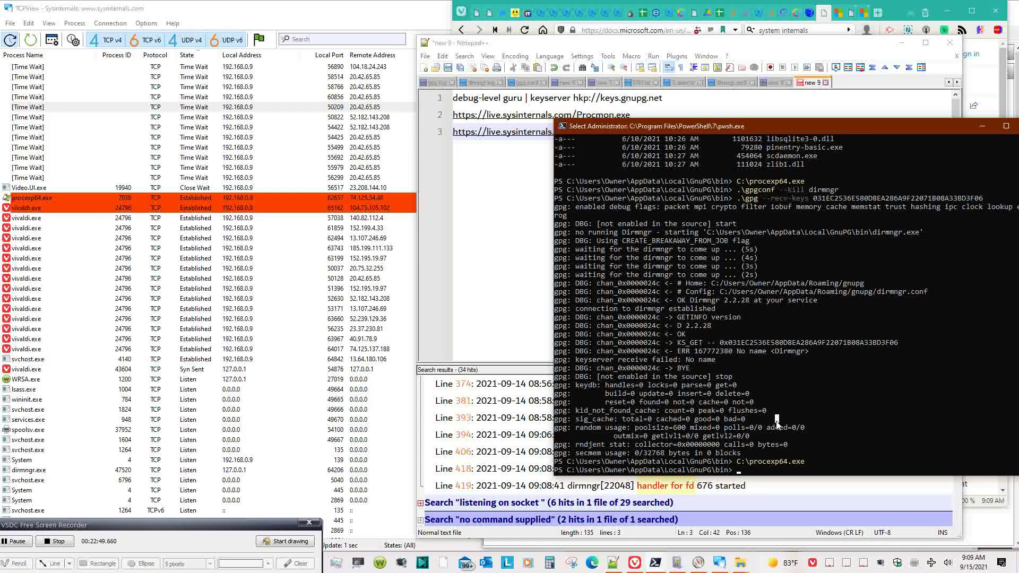
key("Escape")
key("Up")
key("Up")
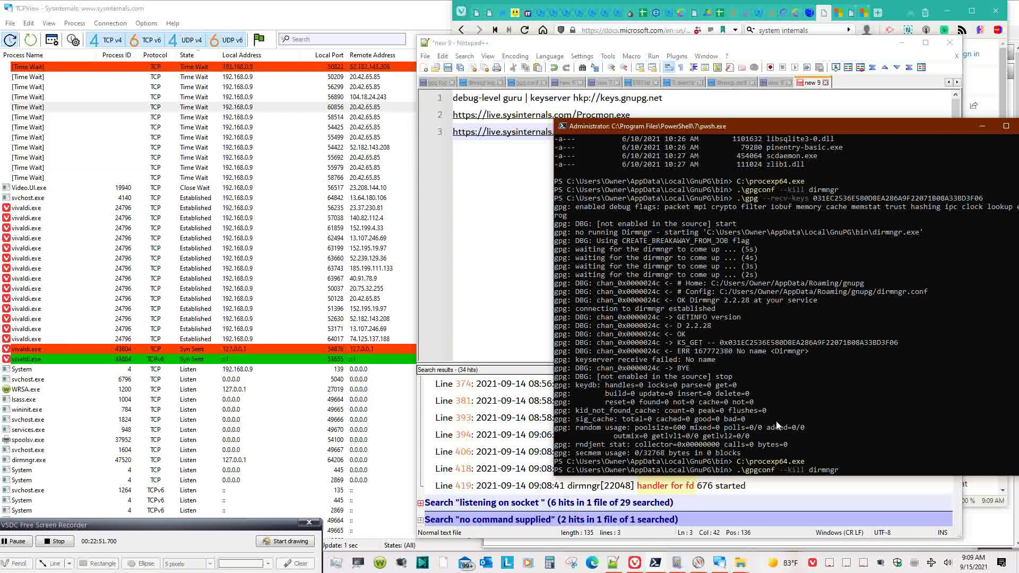
key("Up")
key("Return")
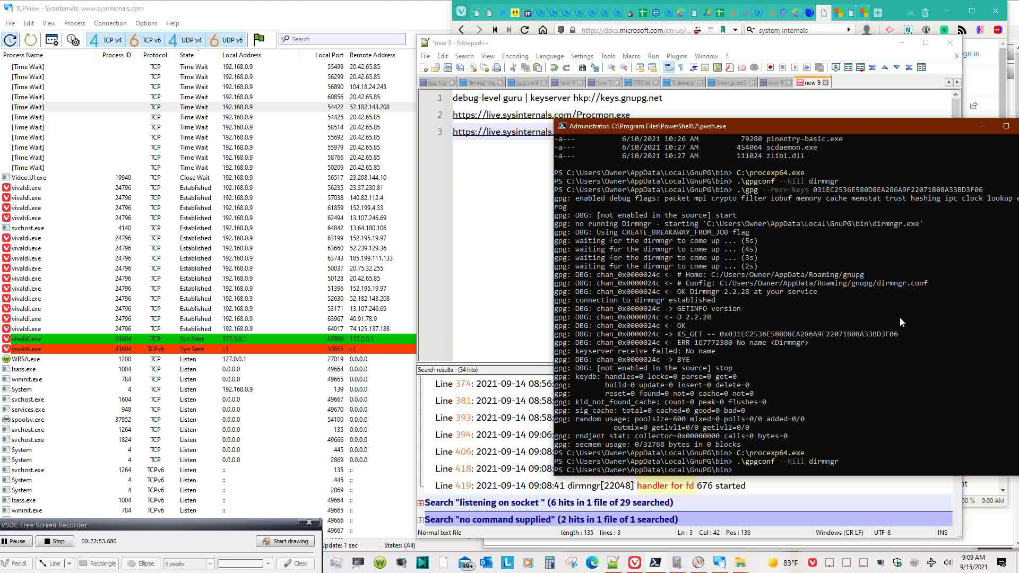
key("alt+Tab")
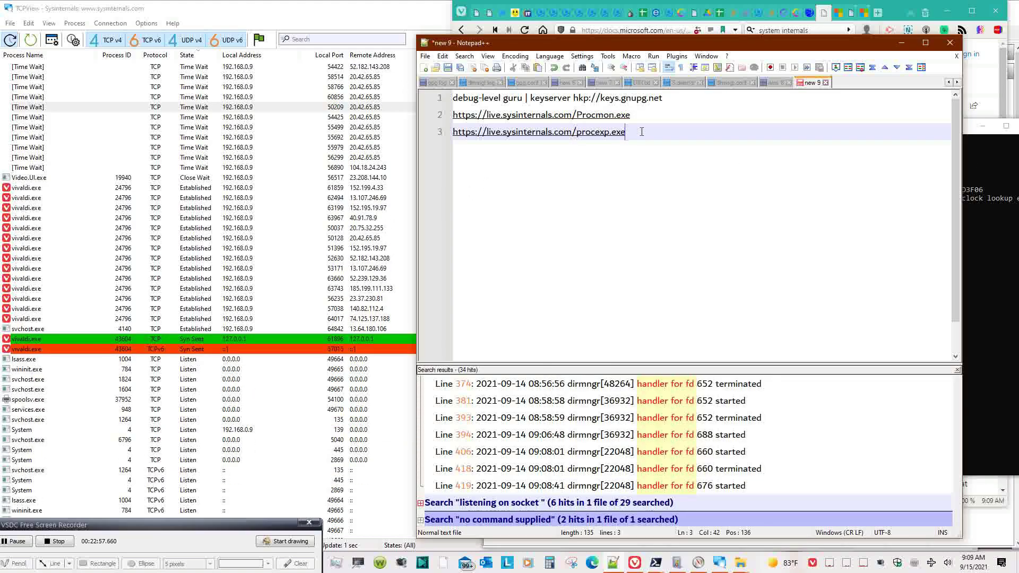
left_click(1009, 254)
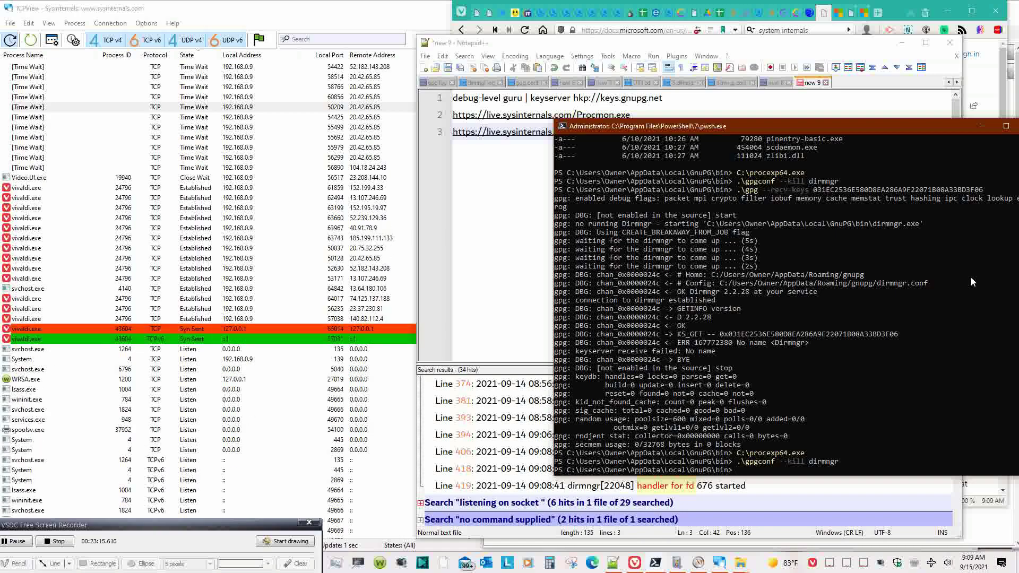
- Start an Invoke-RestMethod command with the copied procexp.exe link, then clear it
type("Invoke")
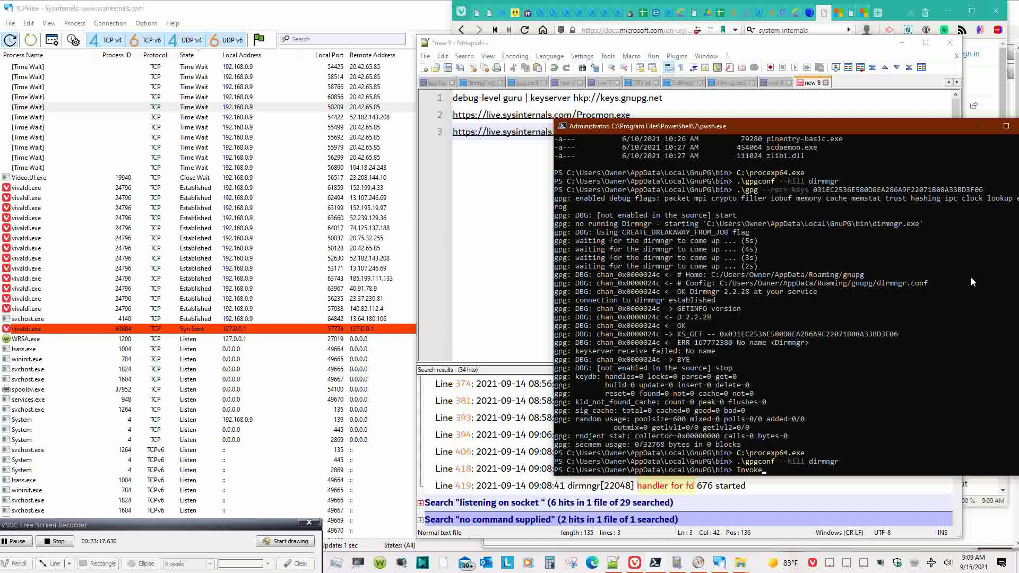
type("-Rest")
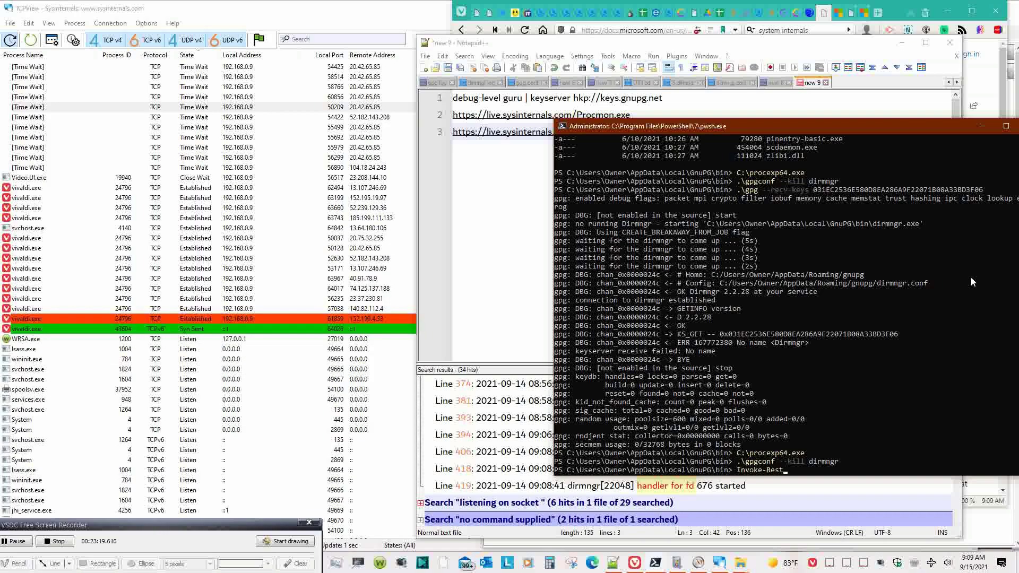
type("Method")
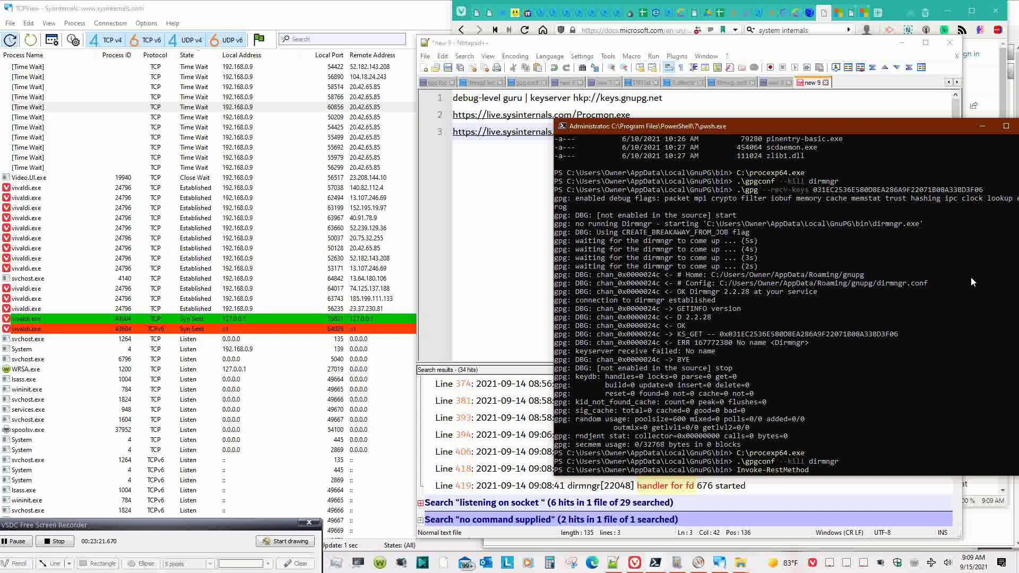
type(" -Method ")
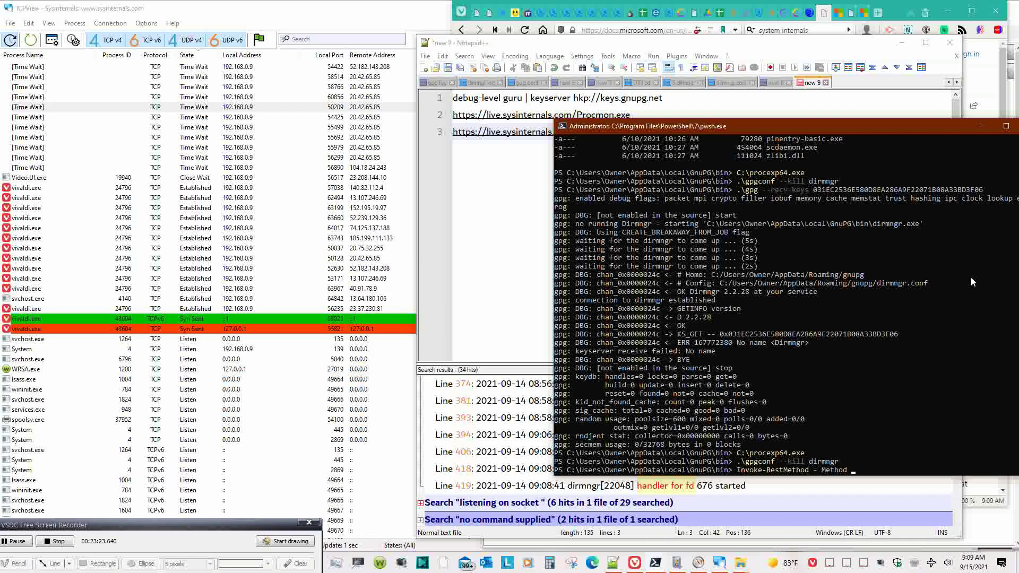
type("'Get'")
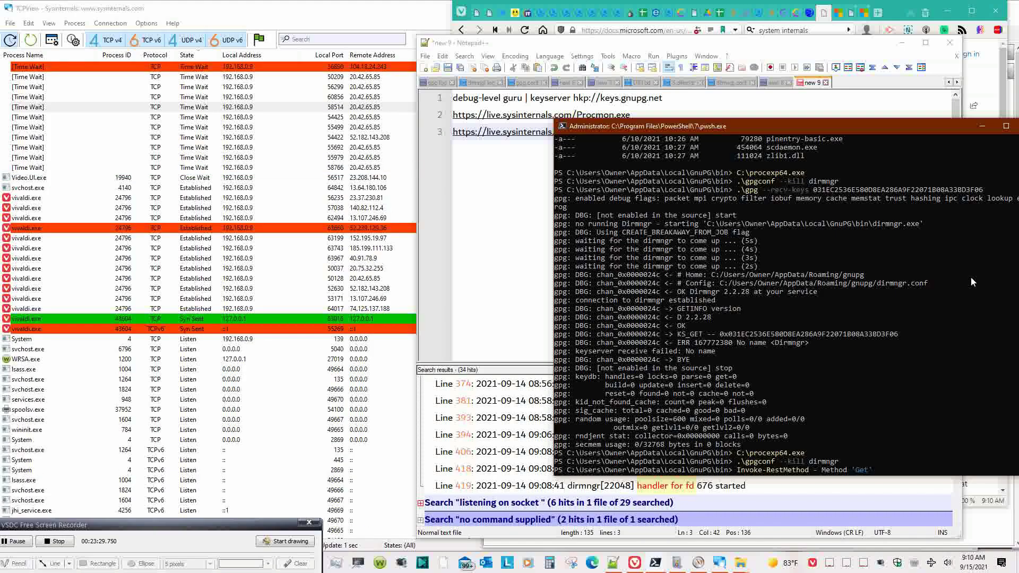
type(" $")
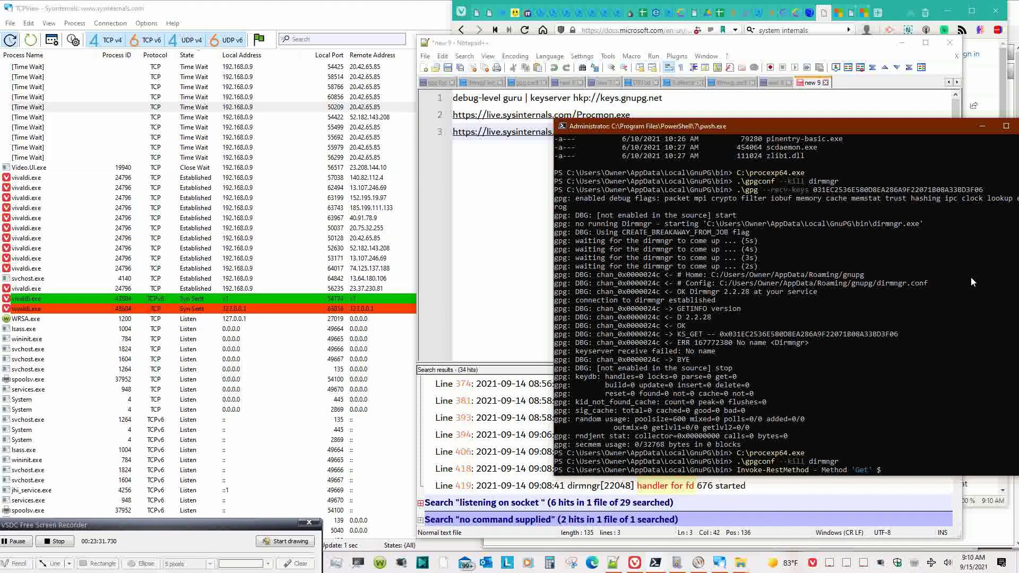
key("BackSpace")
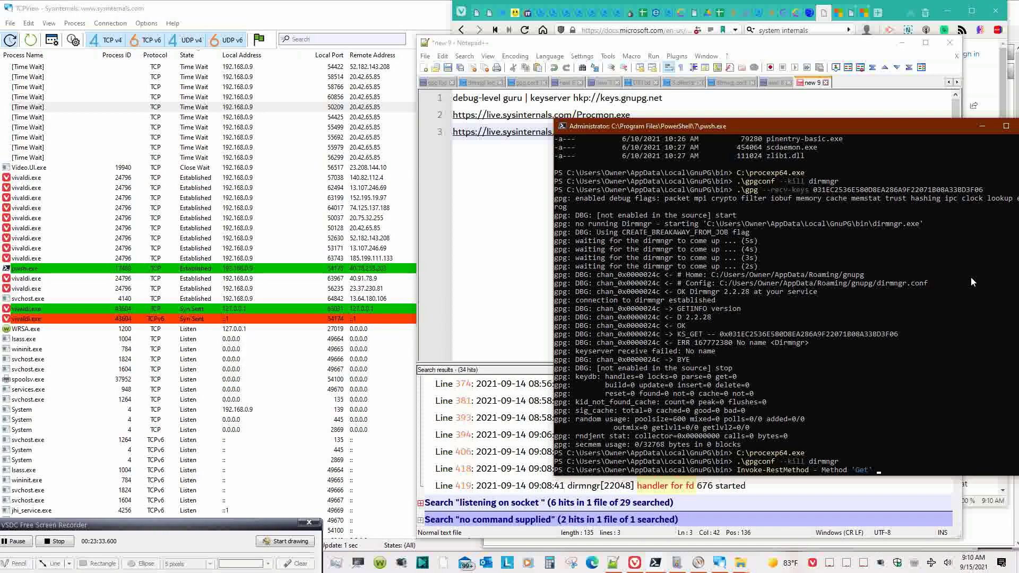
key("alt+Tab")
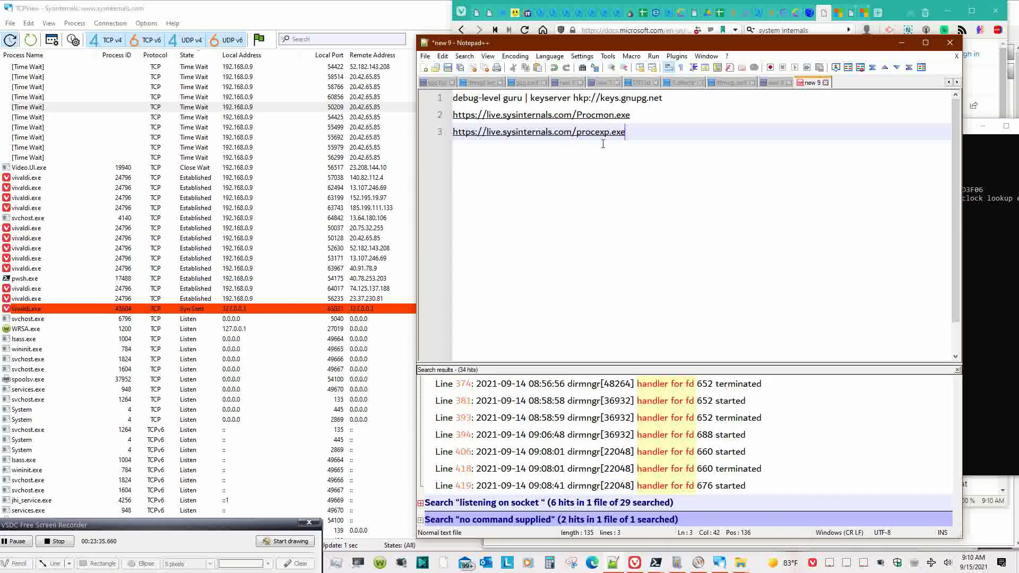
left_click_drag(625, 132, 452, 132)
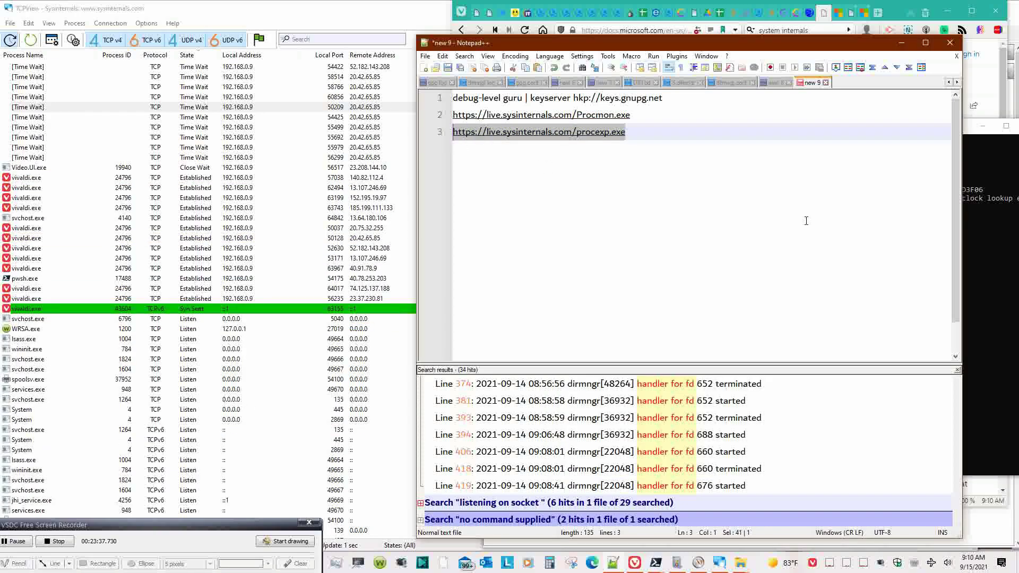
key("ctrl+c")
left_click(983, 305)
key("ctrl+v")
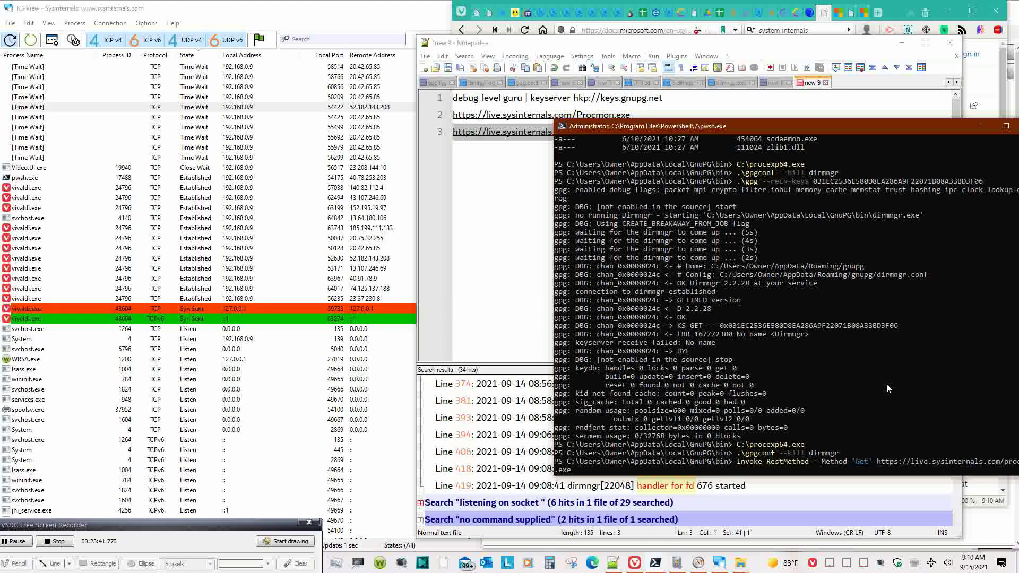
key("Escape")
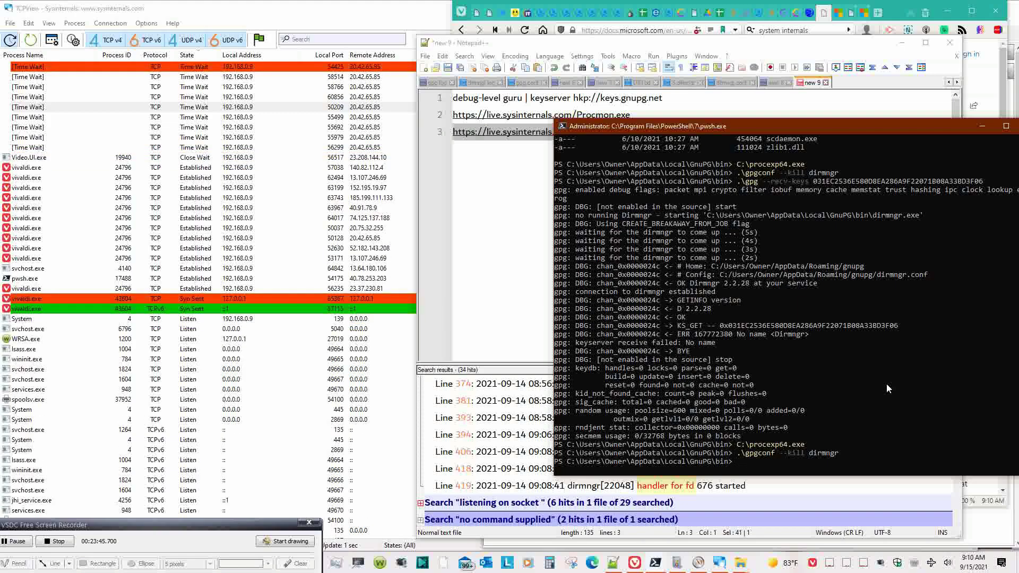
- Store the procexp.exe link in $uri as a quoted string
type("$uri =")
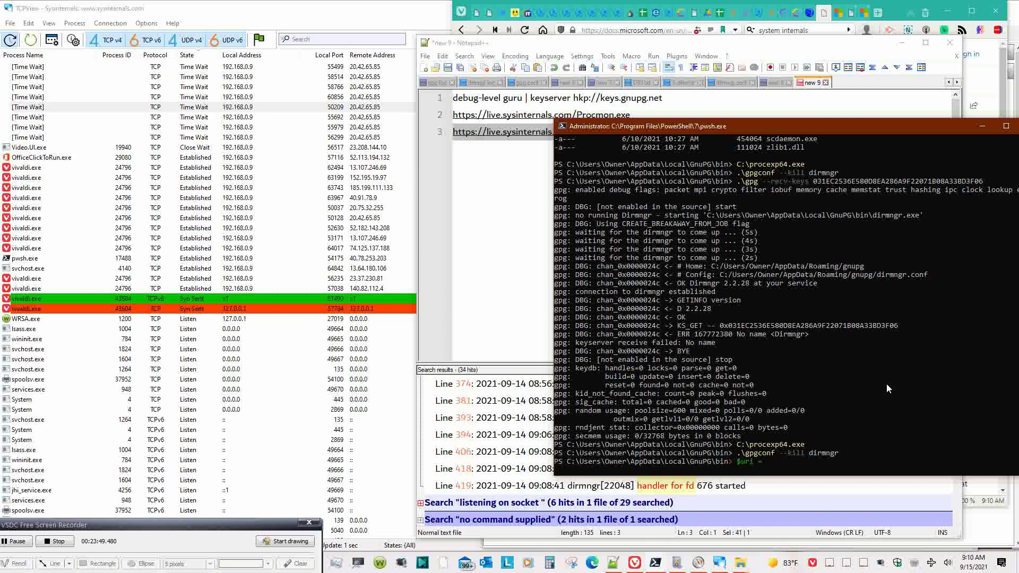
right_click(850, 469)
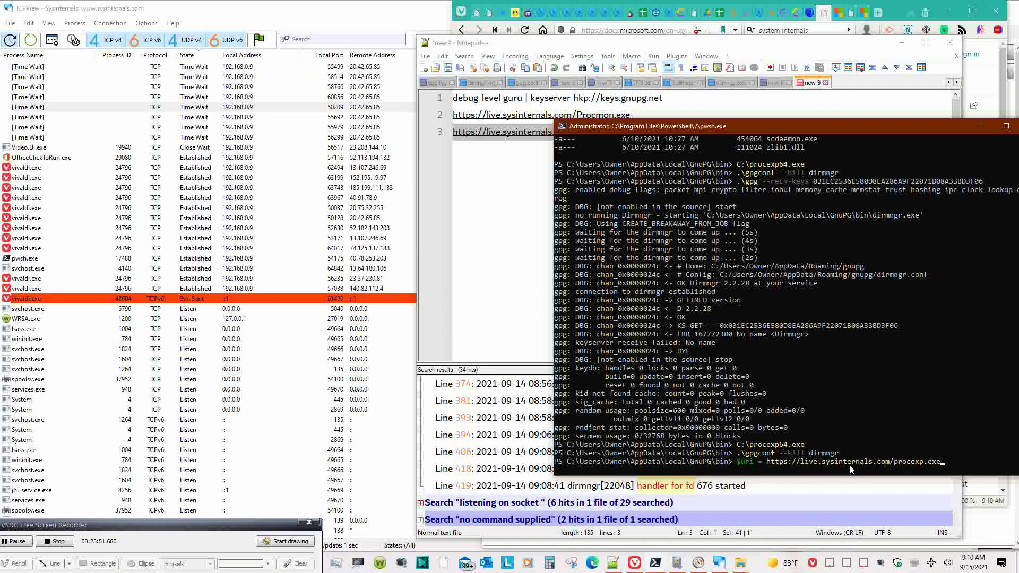
type("'")
key("Home")
key("ctrl+Right")
key("ctrl+Right")
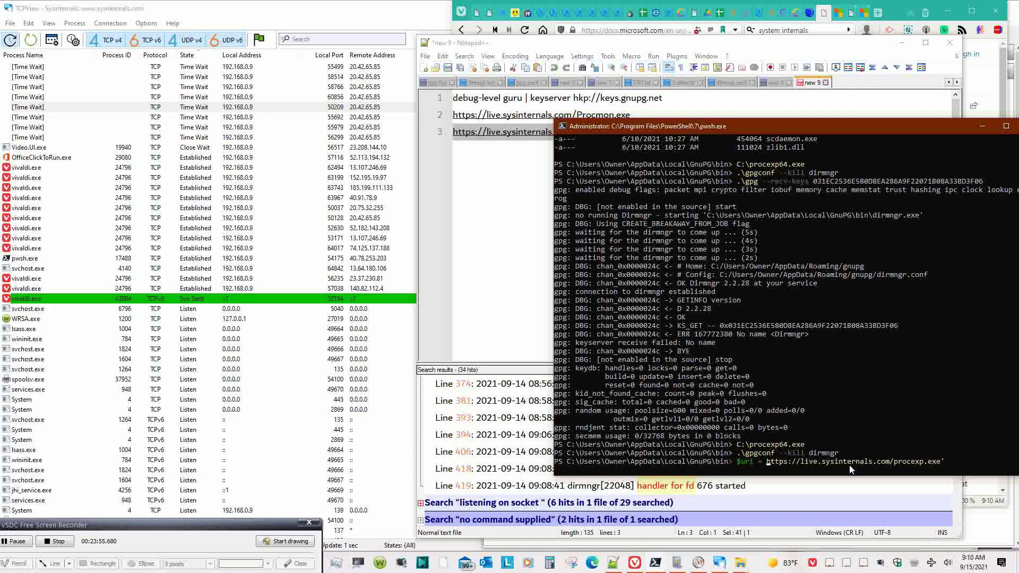
type("'")
key("Return")
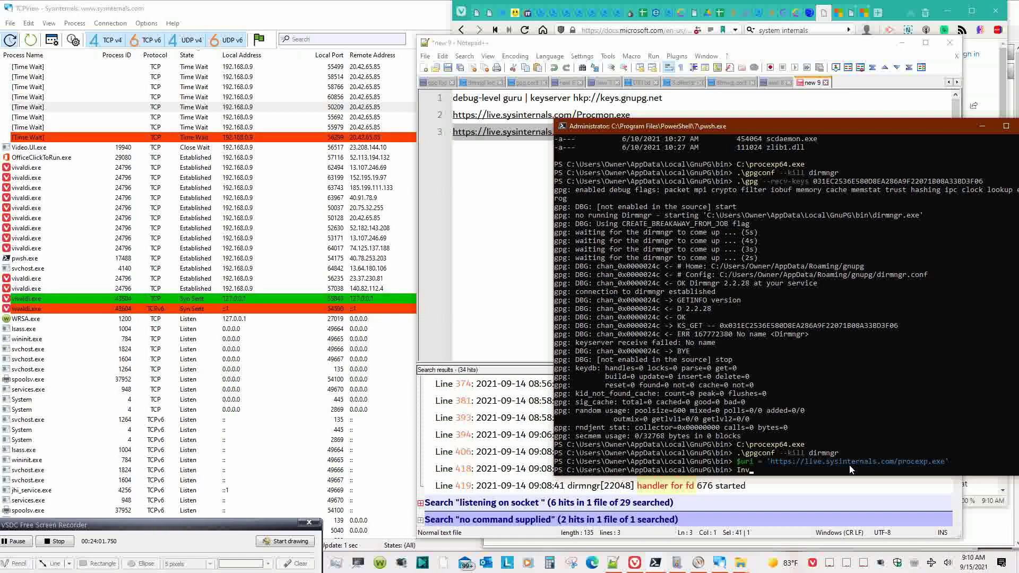
- Type Invoke-RestMethod -Method Get -Uri $uri -OutFile targeting the Documents Downloads folder's procexp.exe
type("nvoke-Met")
type("h")
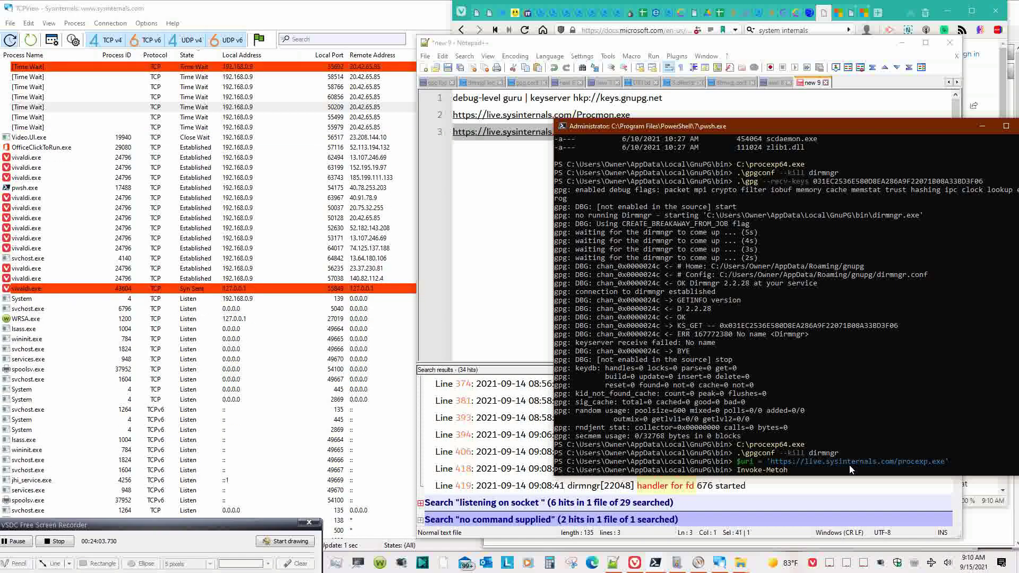
type("odRest")
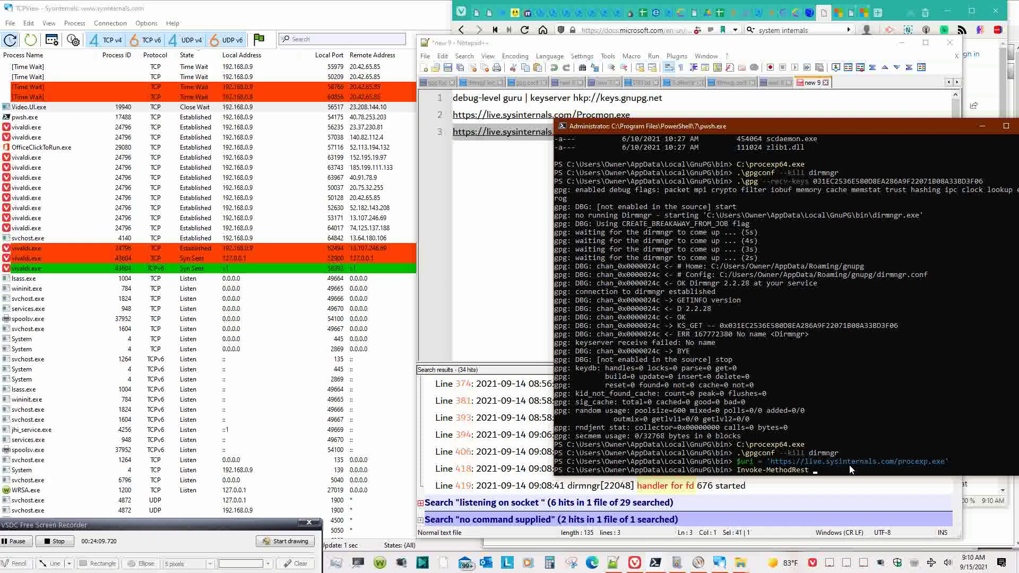
key("BackSpace")
key("BackSpace")
key("BackSpace")
key("BackSpace")
key("BackSpace")
key("BackSpace")
key("BackSpace")
key("BackSpace")
key("BackSpace")
key("BackSpace")
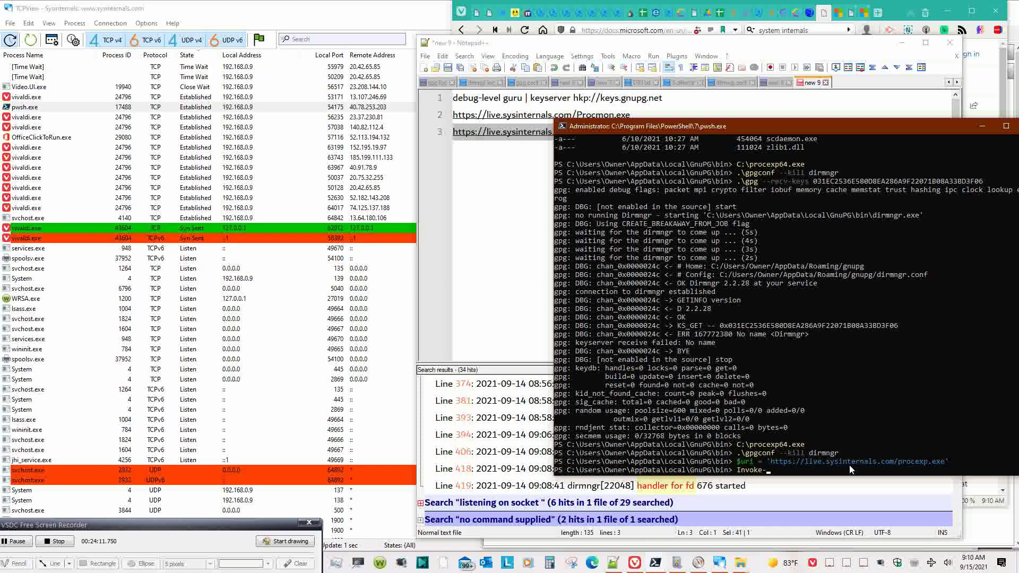
type("RestMethod ")
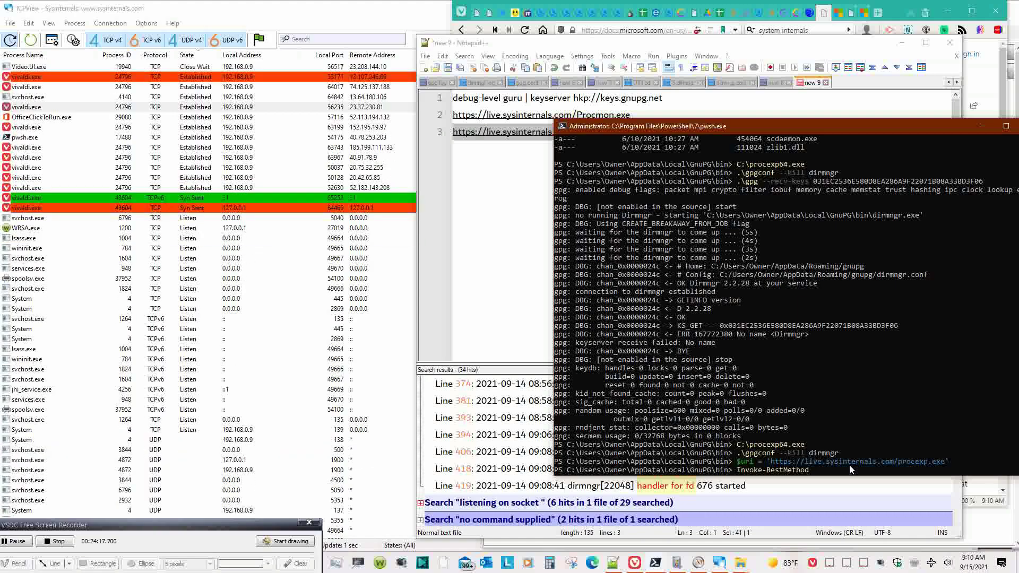
type("-Meth")
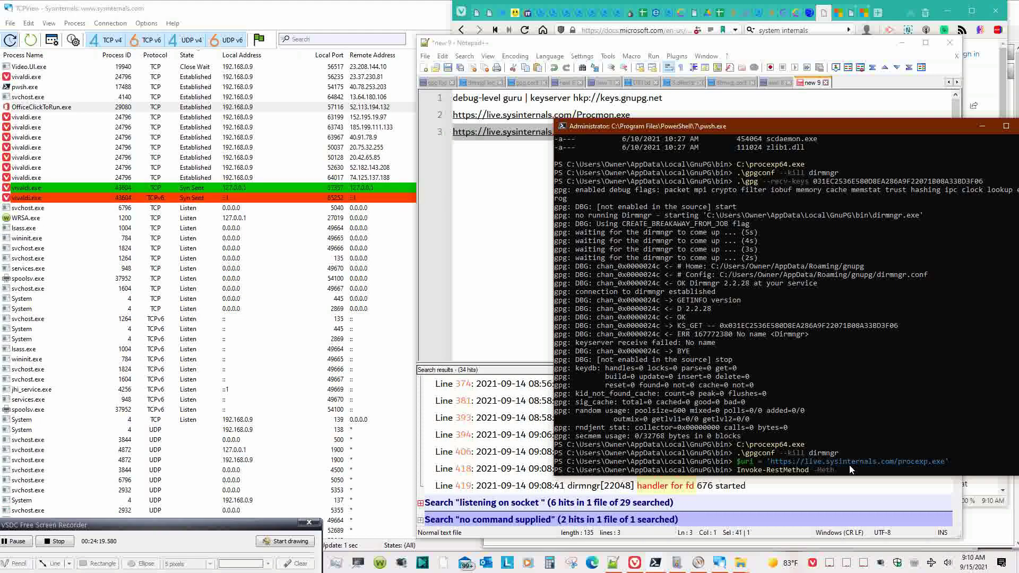
type("od Get")
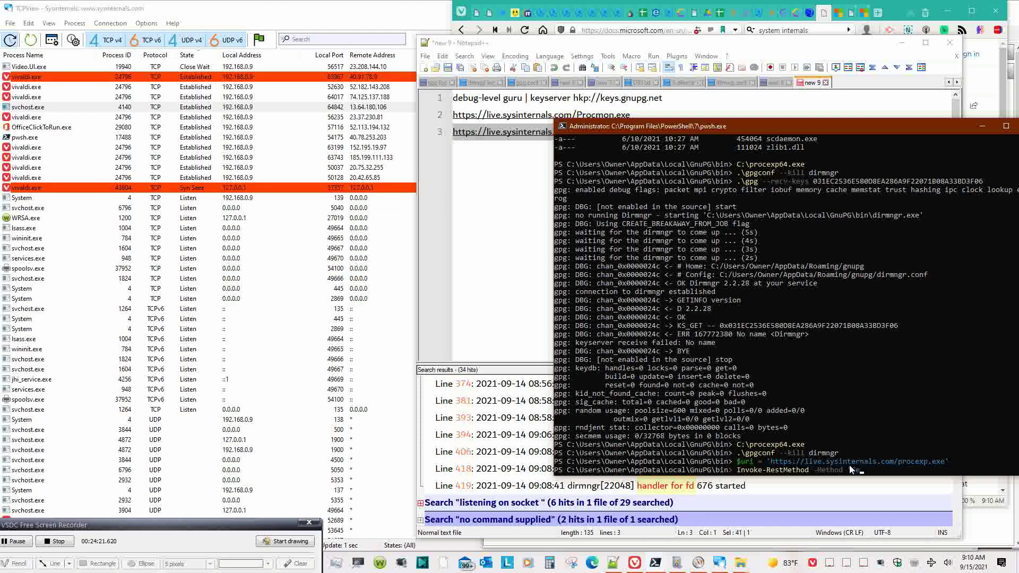
key("BackSpace")
key("BackSpace")
key("BackSpace")
type("'Get' -")
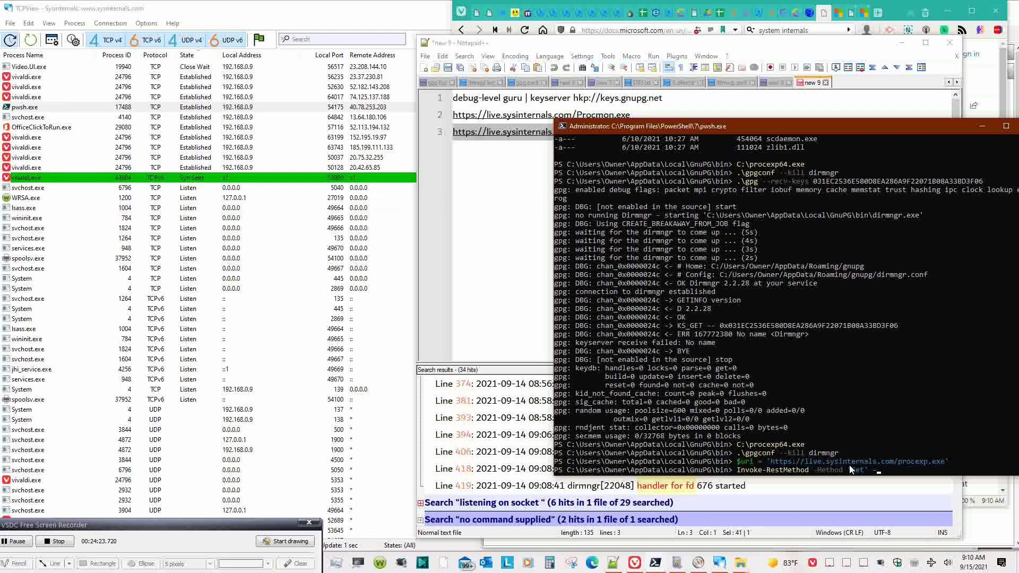
type("Uri")
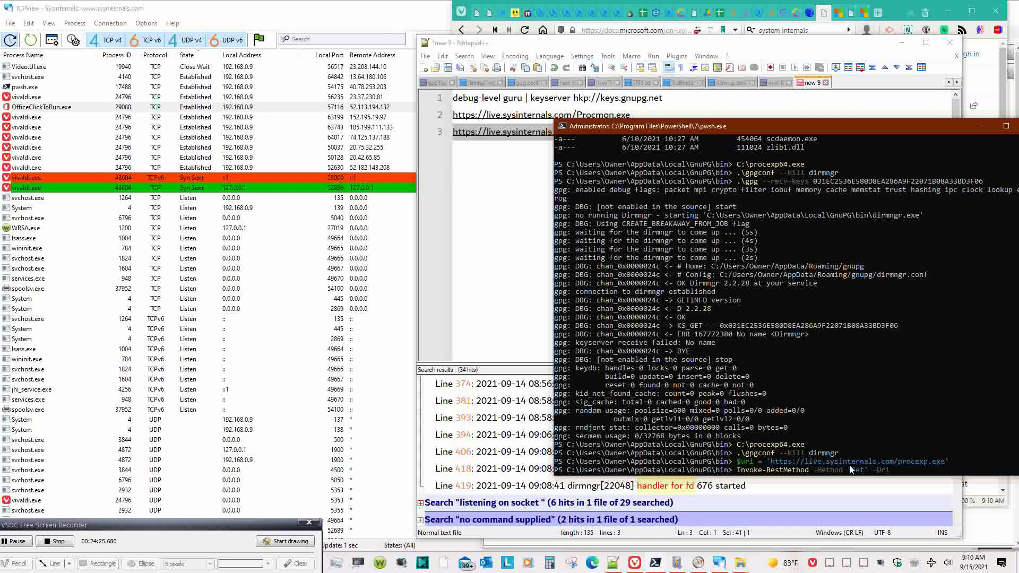
type(" $uri")
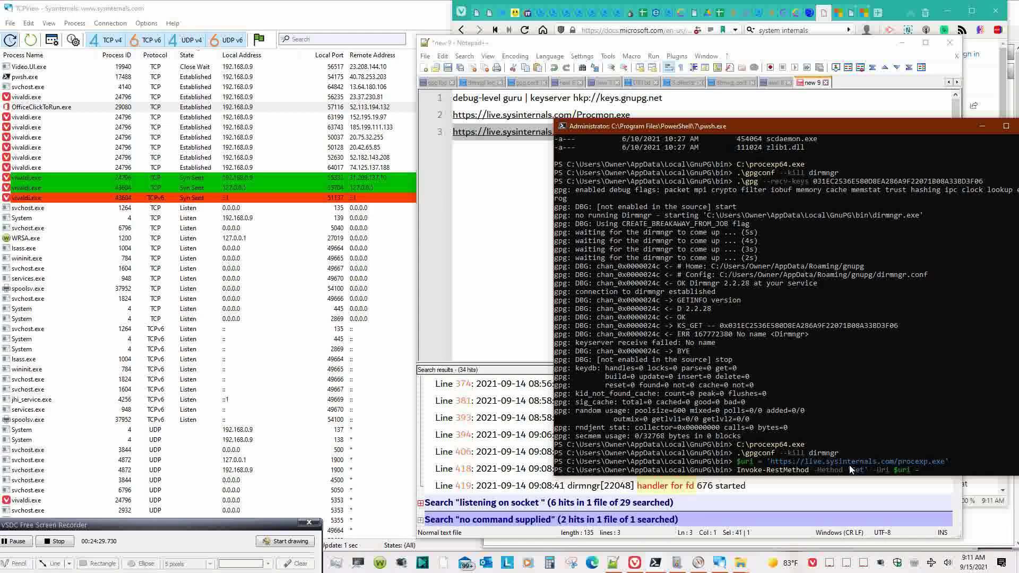
type(" -O")
type("File")
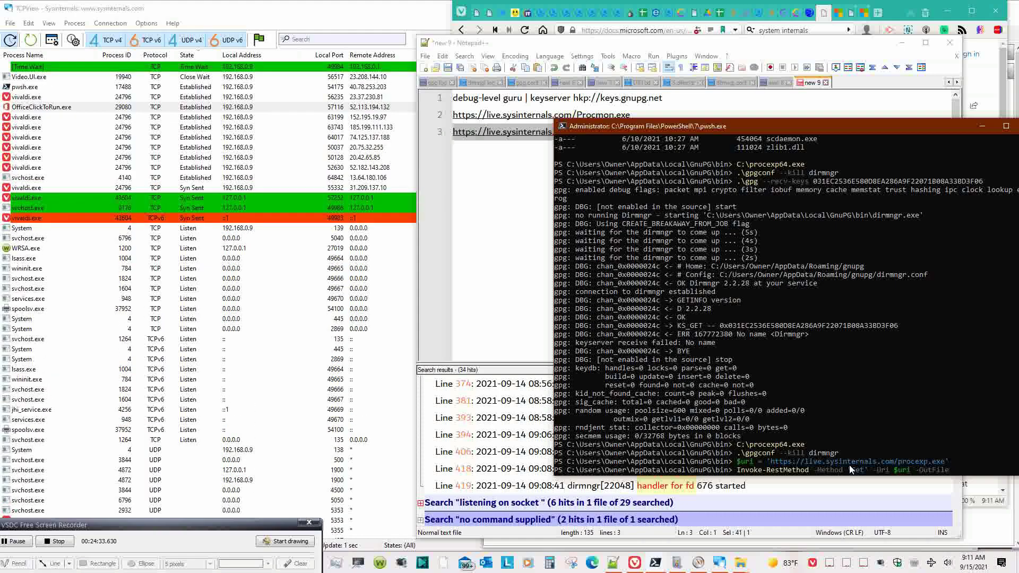
type(" 'C:")
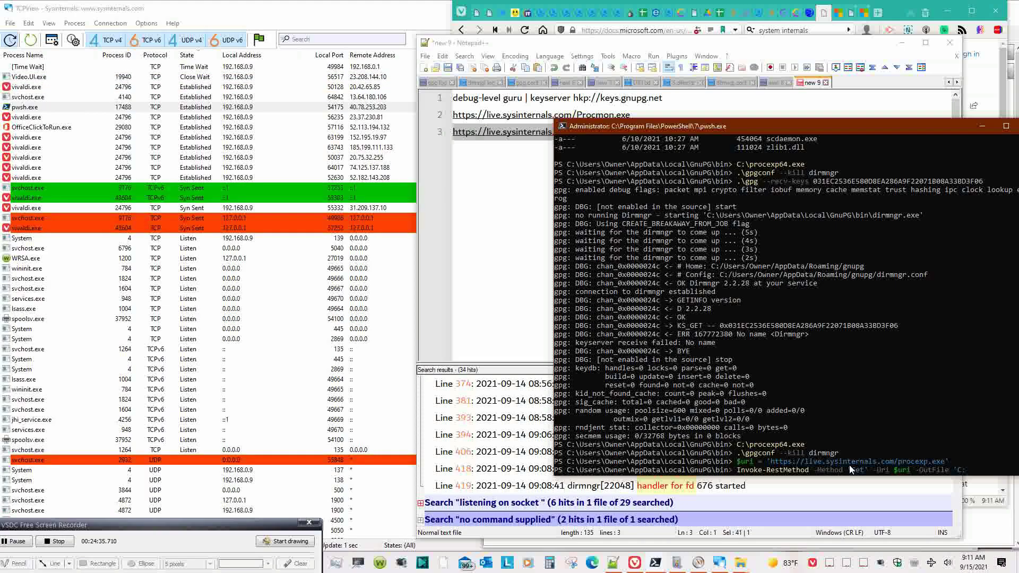
type("\\")
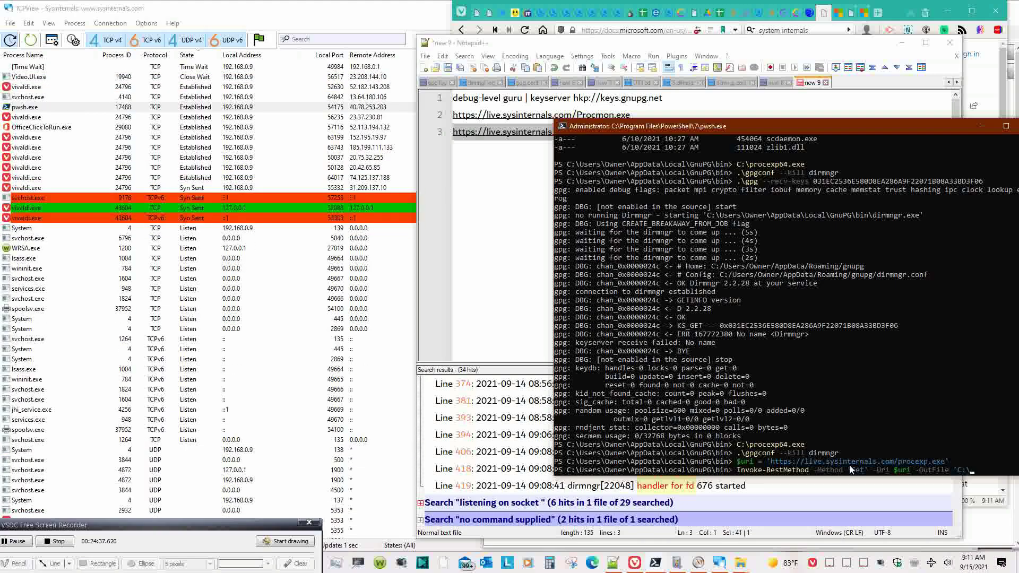
type("Users\\")
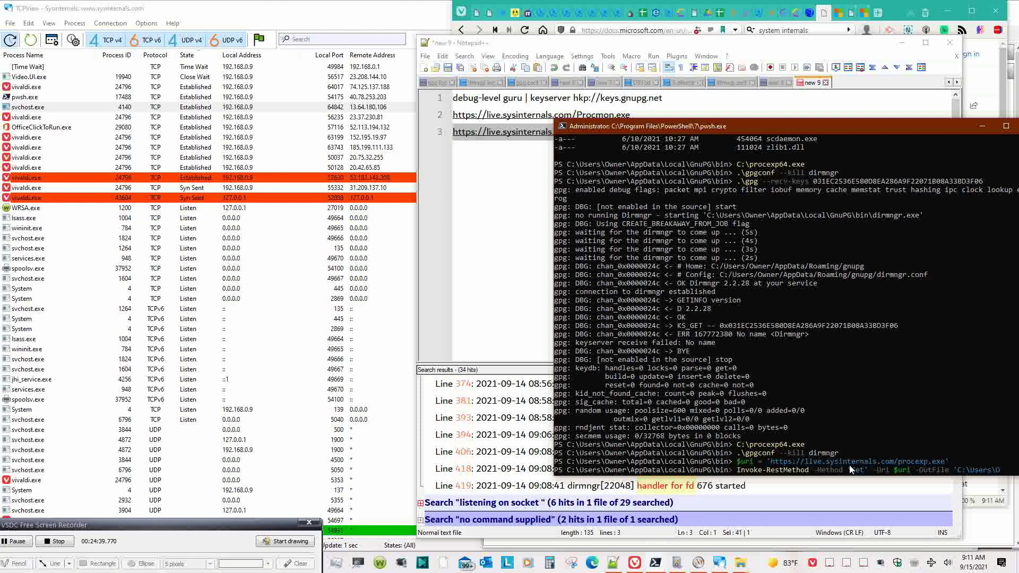
type("Ow")
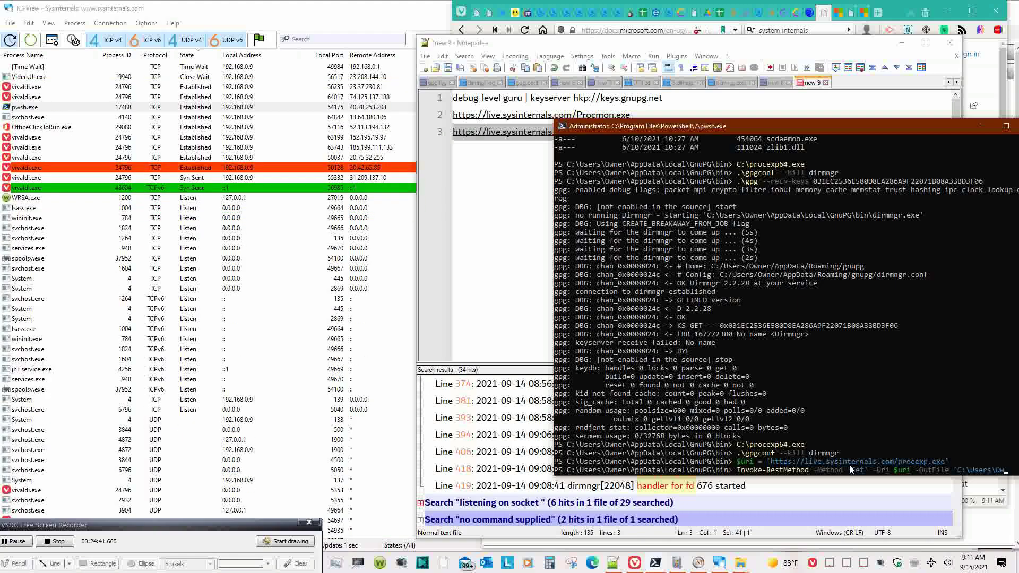
type("ner\\")
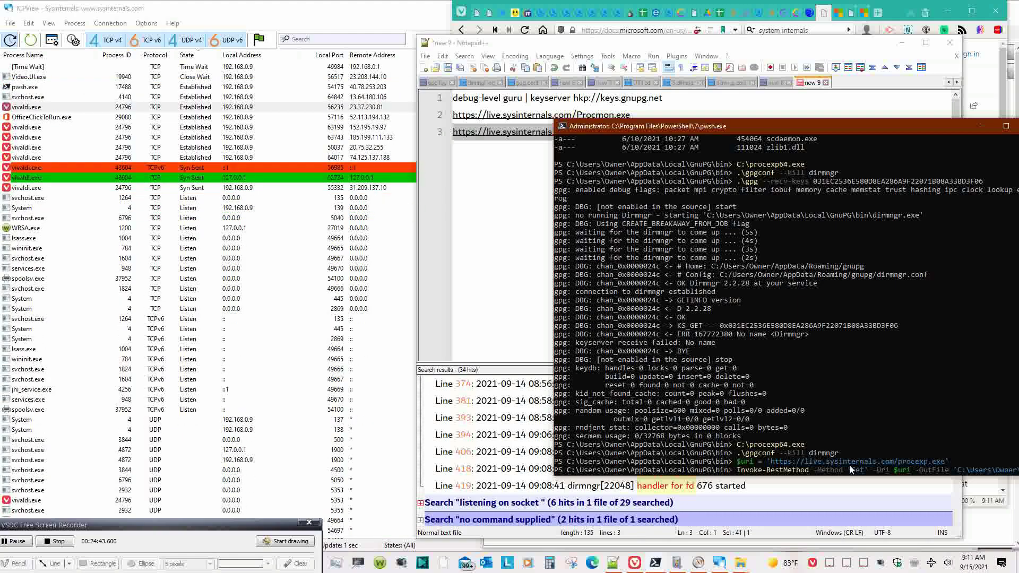
type("Dow")
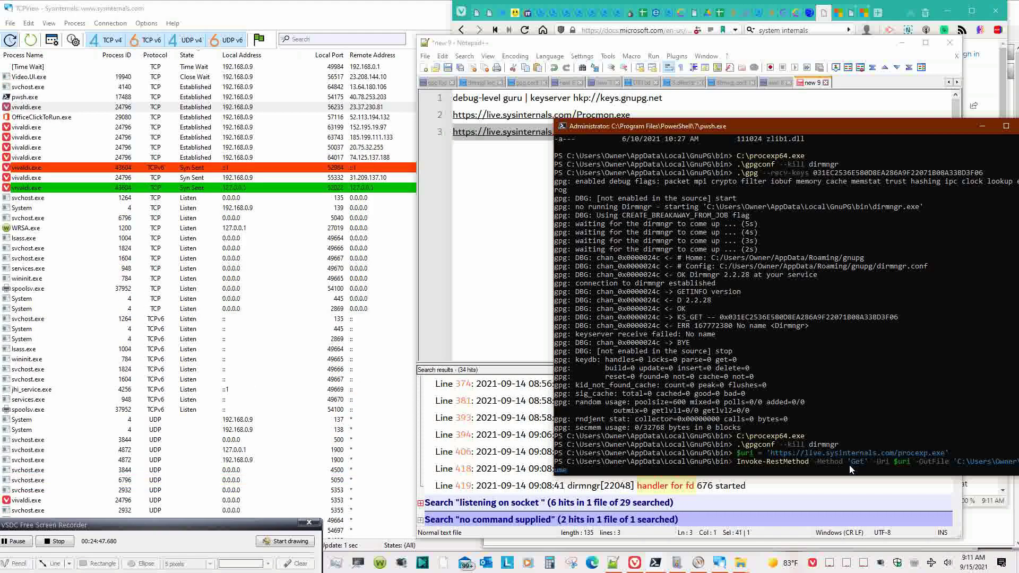
type("nts ts")
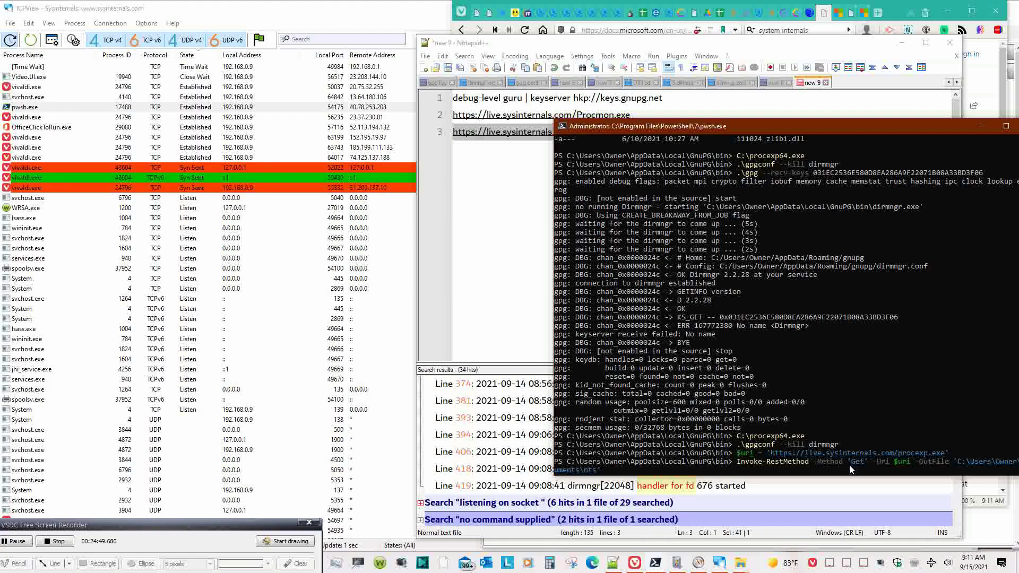
key("BackSpace")
key("BackSpace")
key("BackSpace")
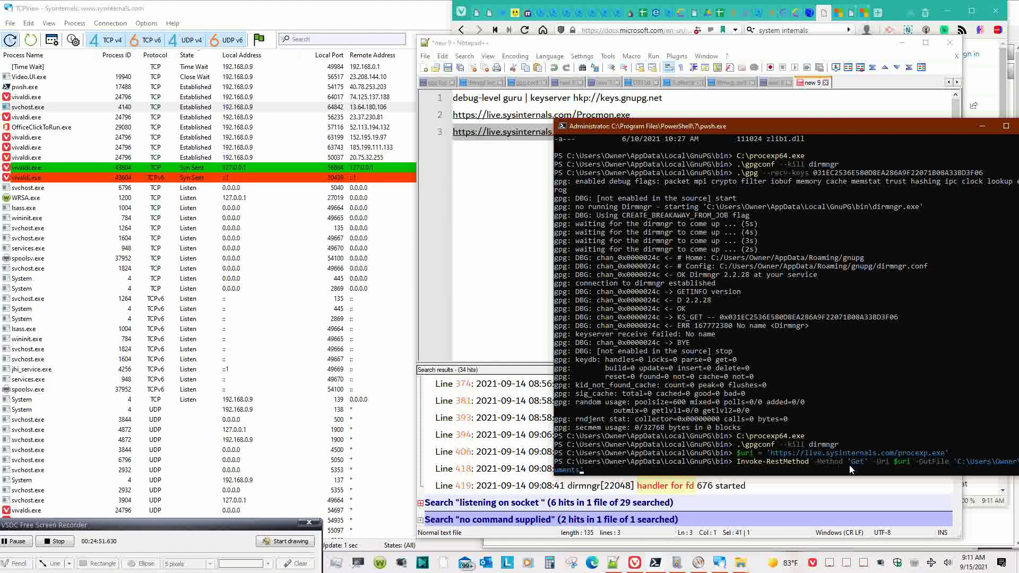
type("\\Caro")
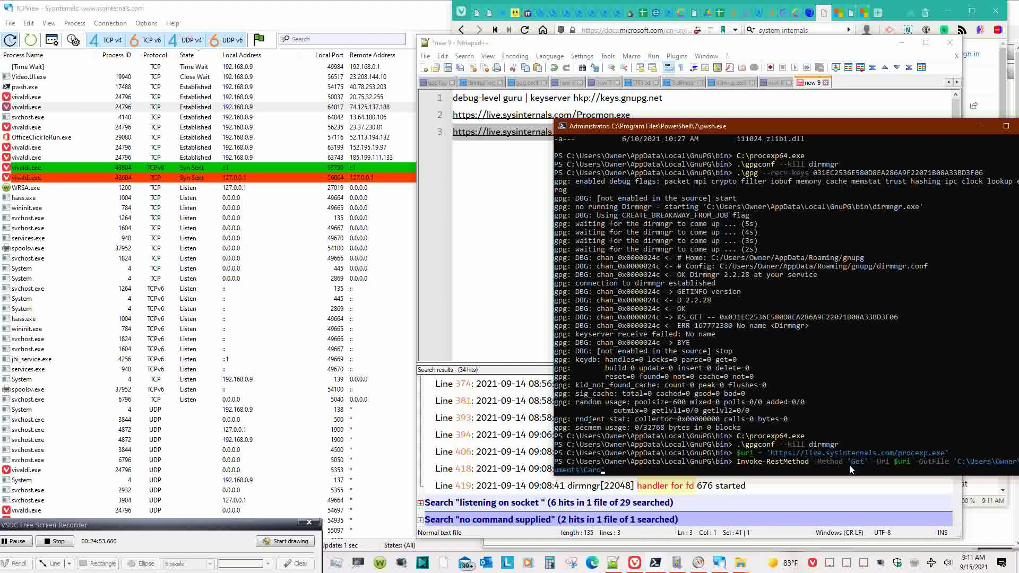
type("\\Down")
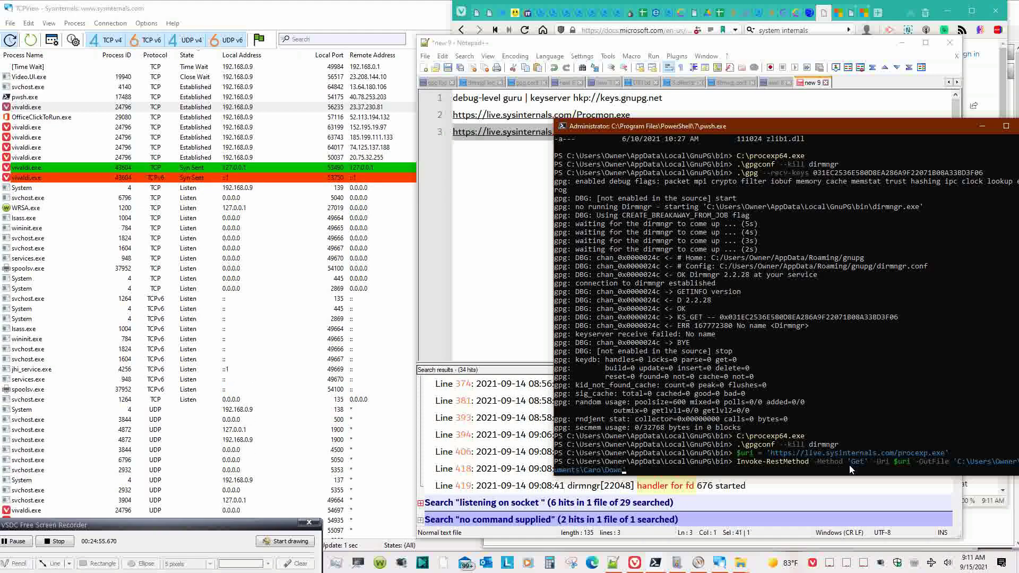
type("loads\\'")
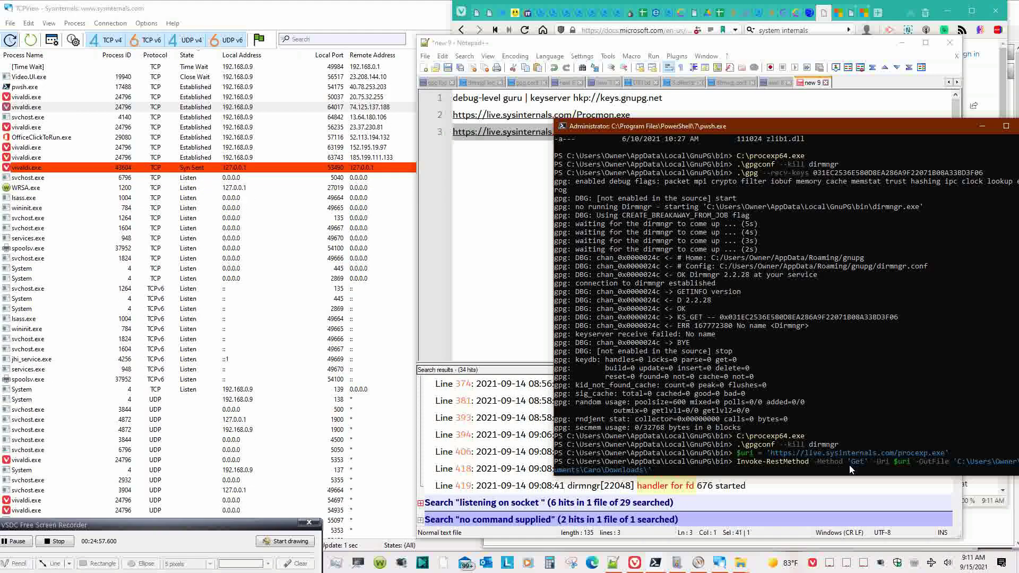
type("pr")
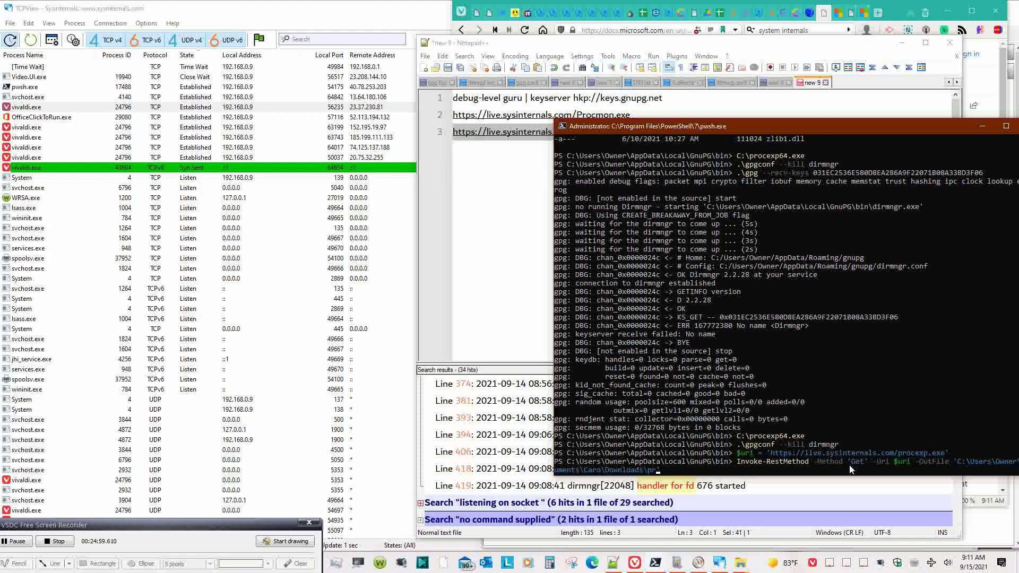
type("oce")
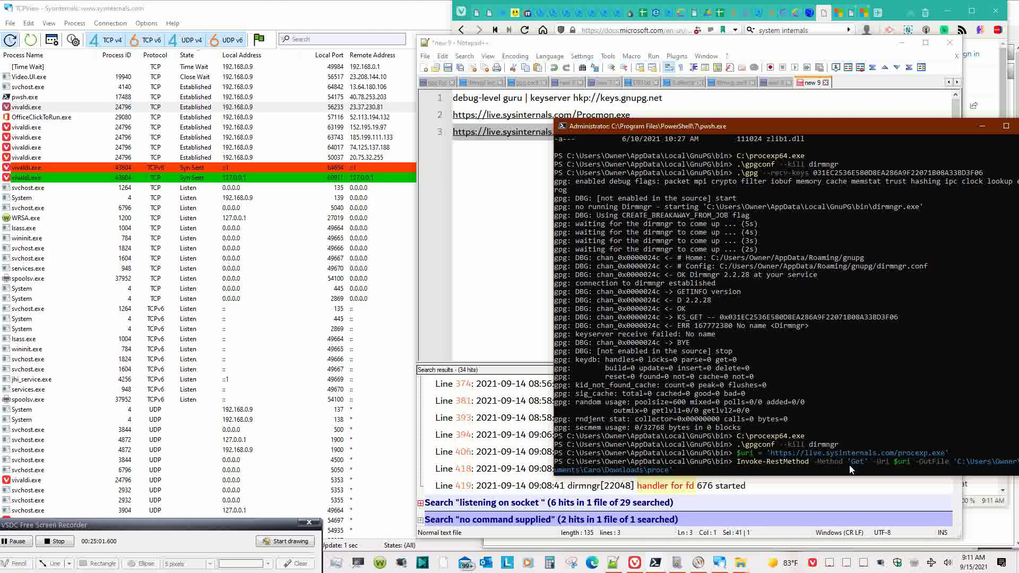
type("xp")
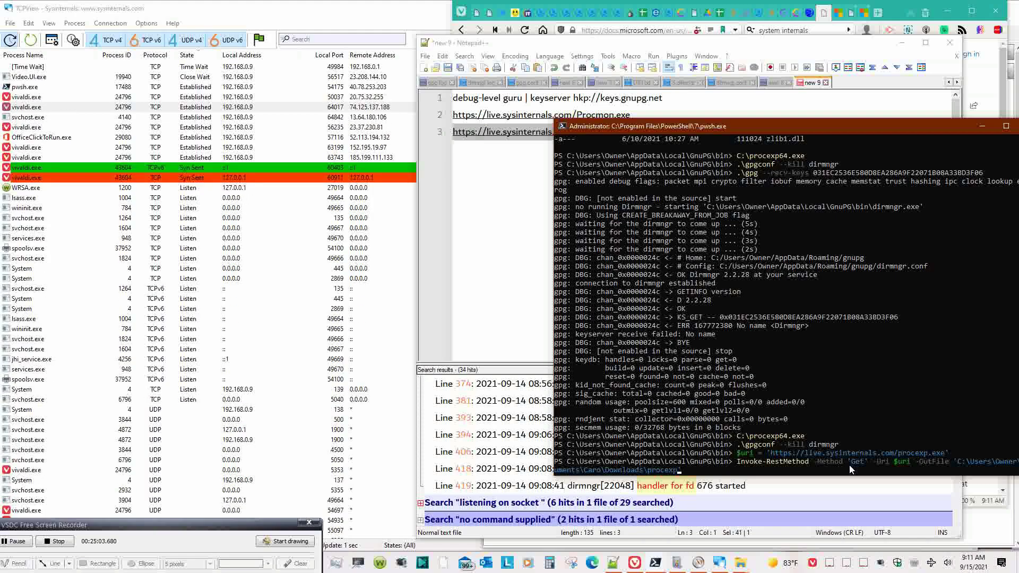
type("64")
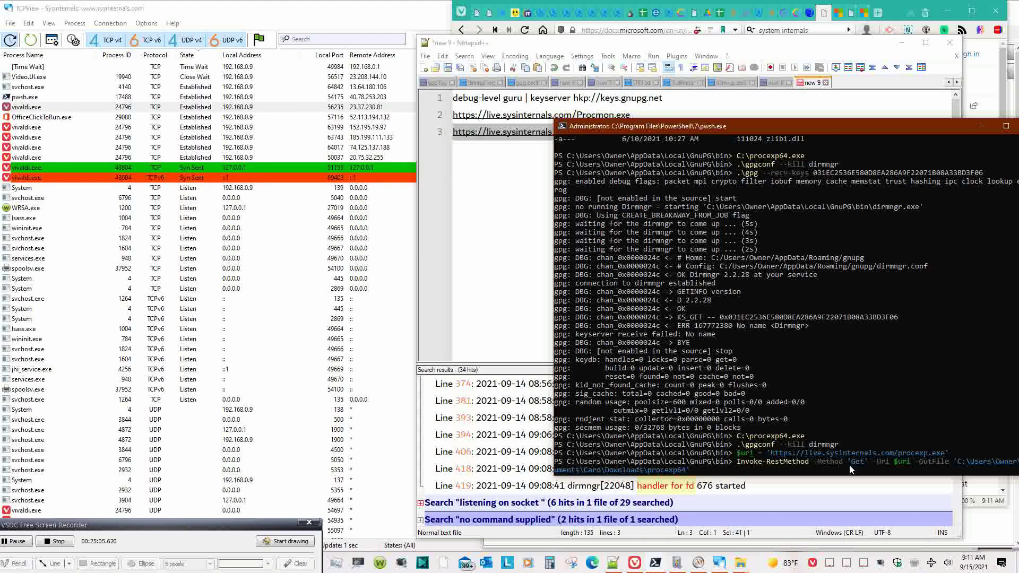
type("'")
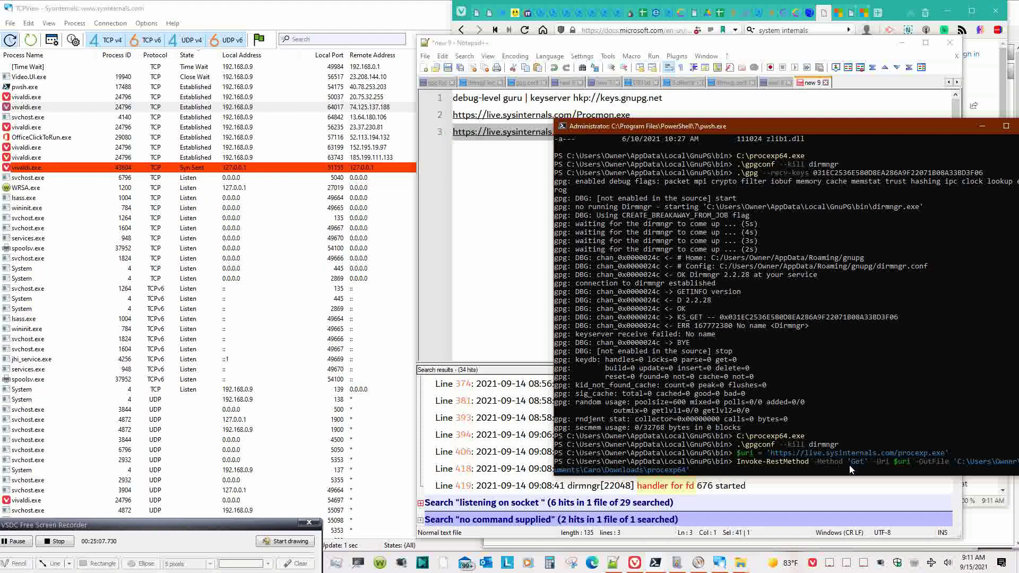
key("Left")
key("BackSpace")
key("BackSpace")
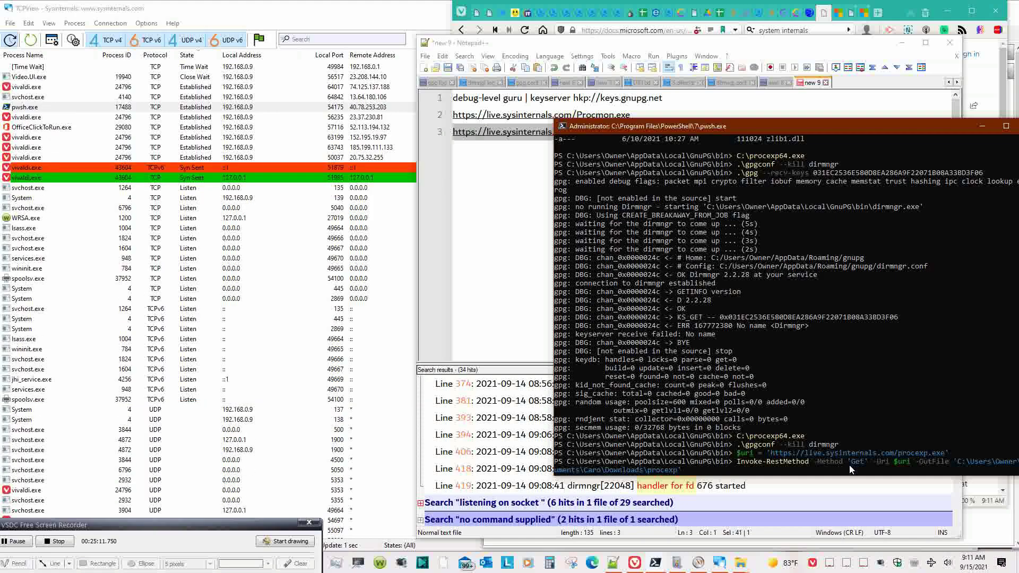
type("exe")
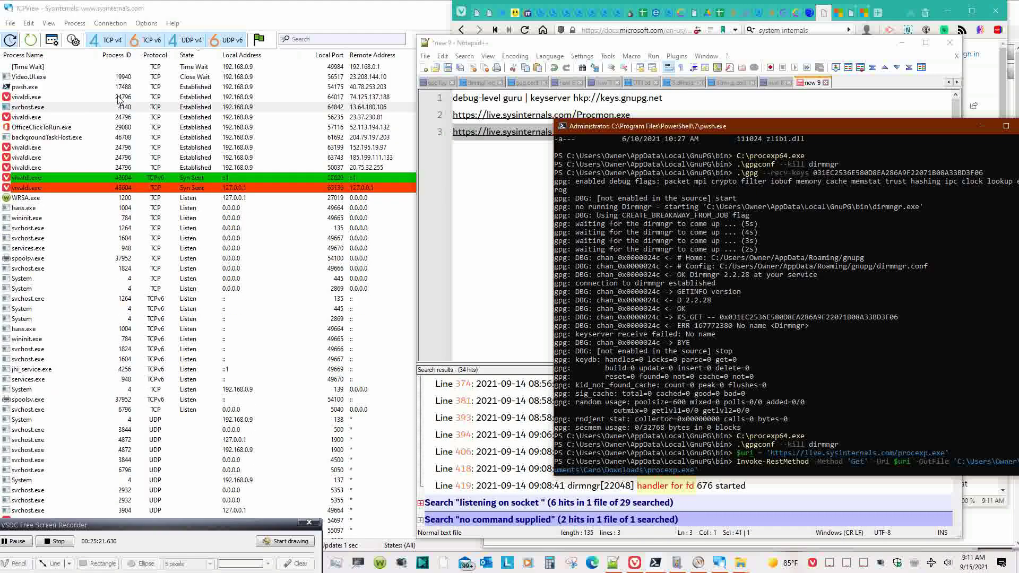
- Inspect the pwsh.exe connection's context menu in TCPView, then return to PowerShell
left_click(47, 87)
right_click(47, 89)
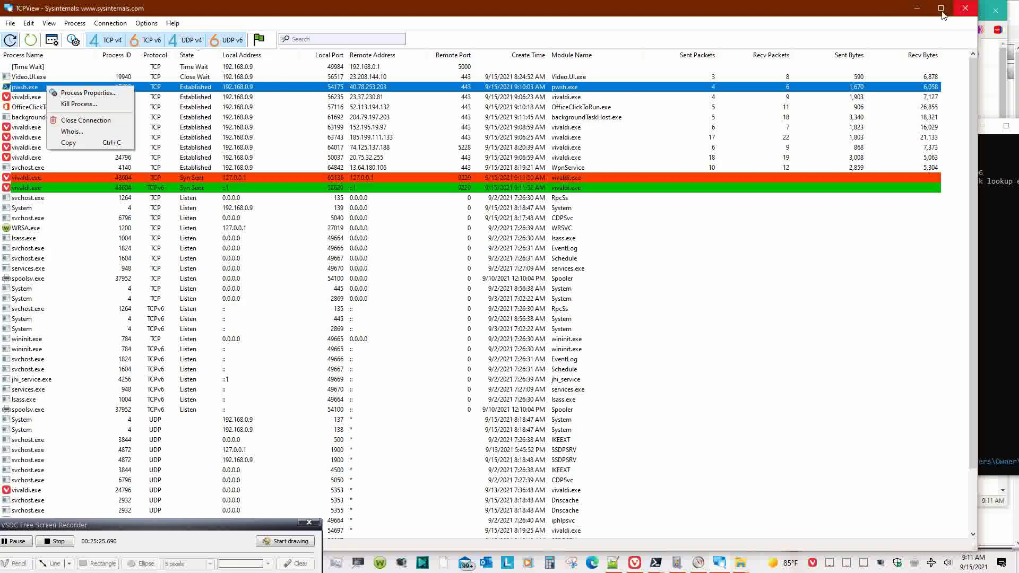
left_click(881, 16)
left_click(1004, 222)
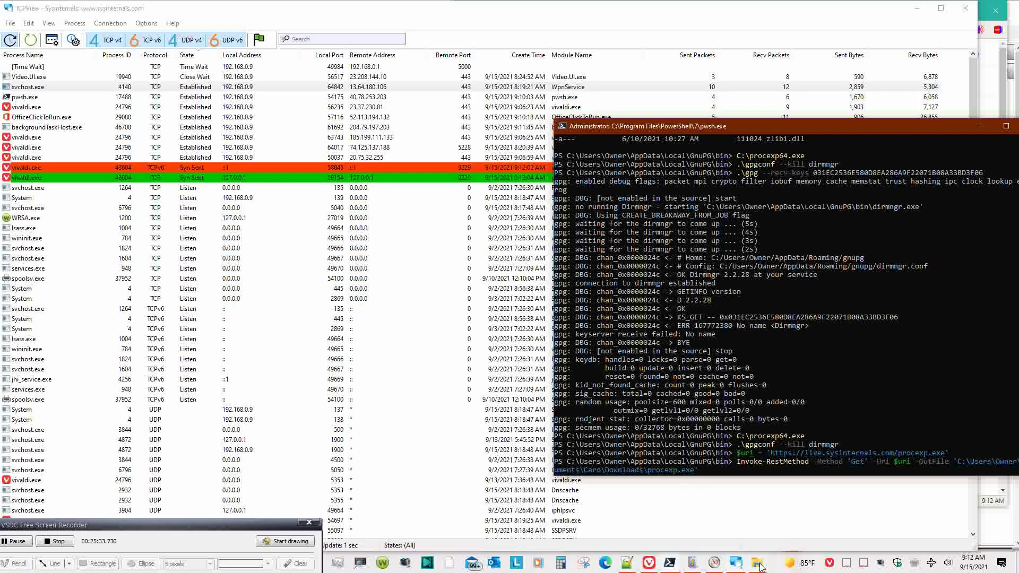
- Open the Downloads folder under Documents in Details view with a wider Name column beside PowerShell
mouse_move(761, 567)
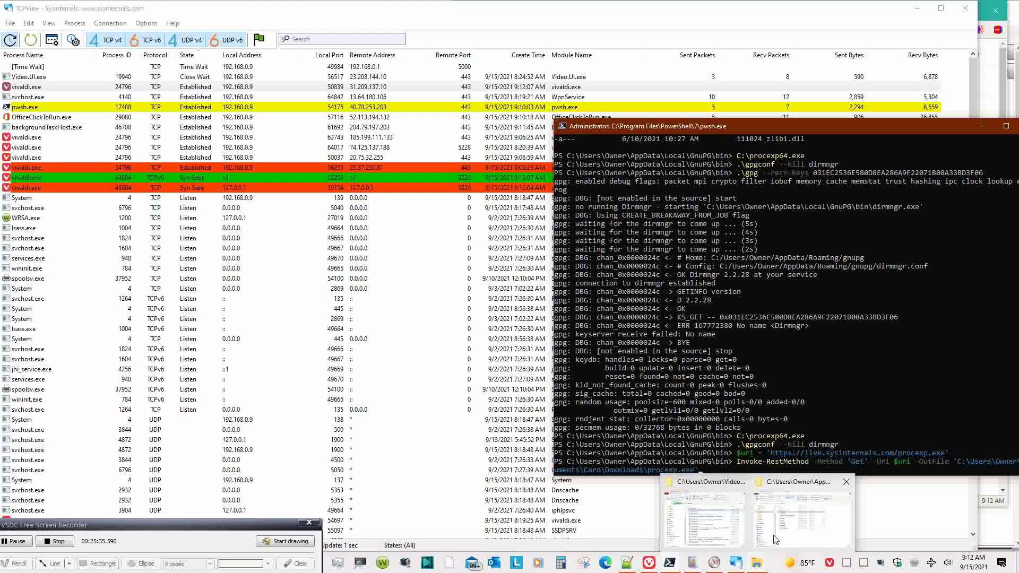
left_click(802, 517)
left_click_drag(831, 166, 410, 139)
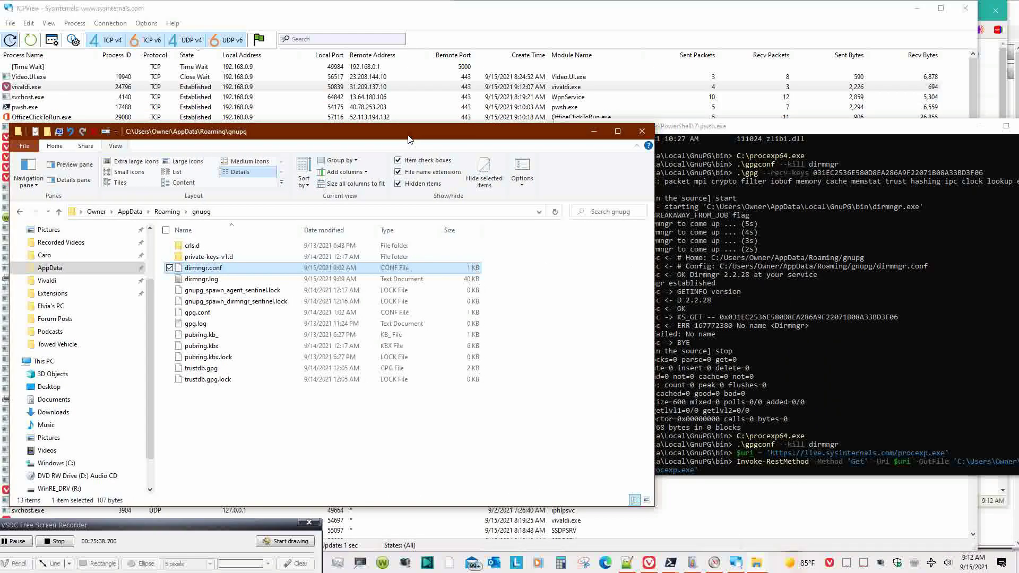
left_click(76, 255)
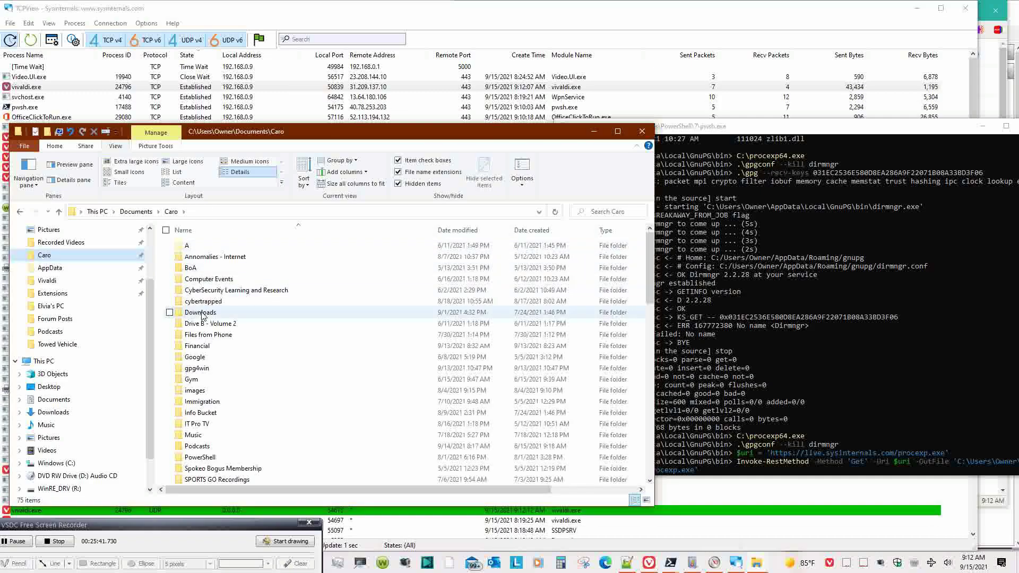
double_click(201, 313)
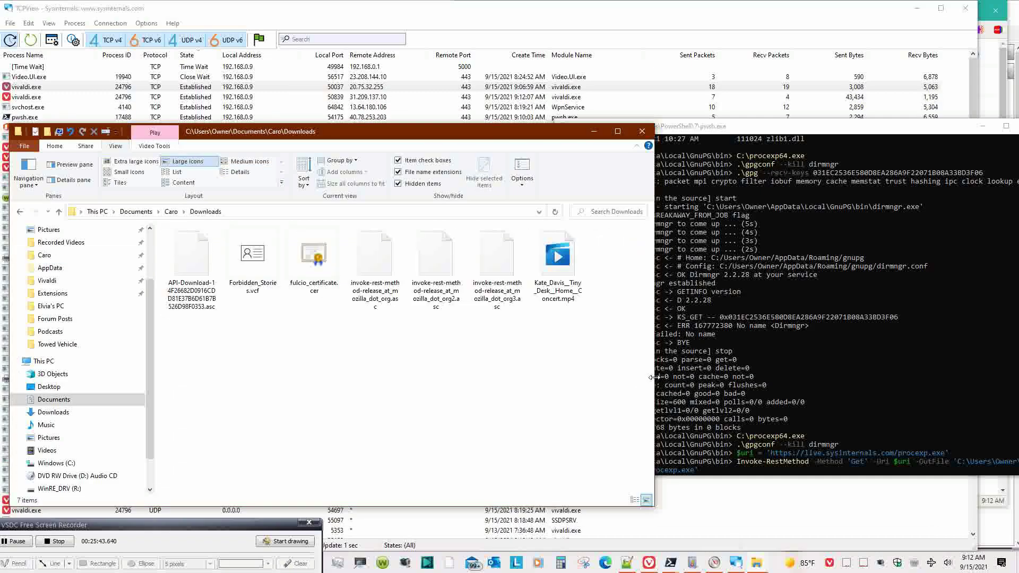
left_click_drag(655, 377, 508, 376)
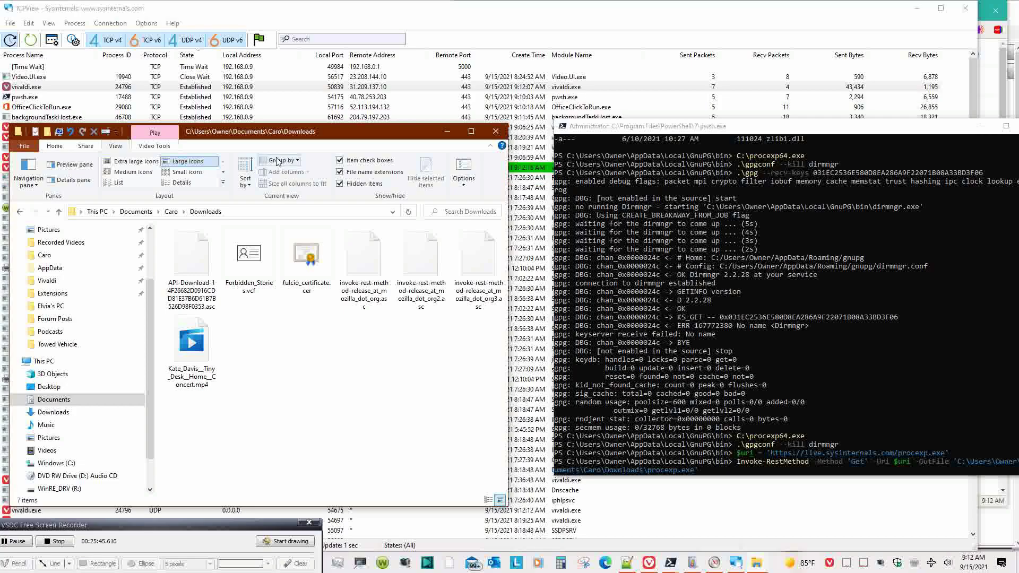
left_click(189, 184)
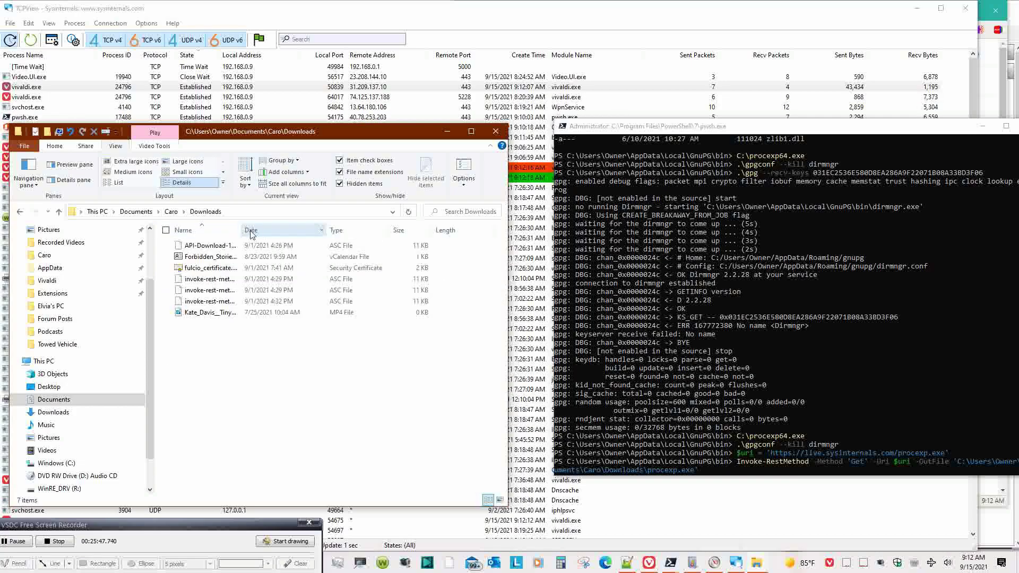
left_click_drag(243, 230, 298, 230)
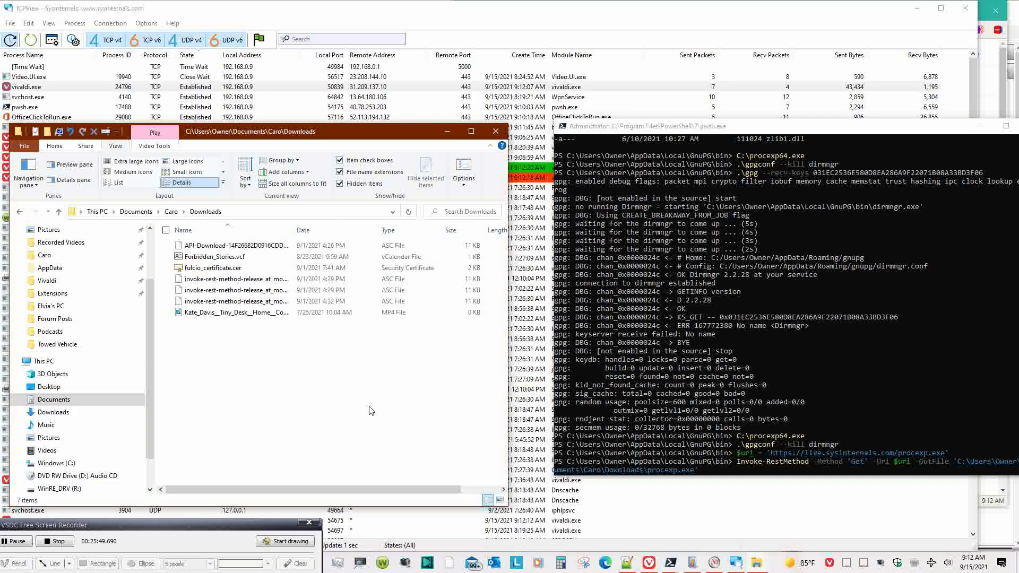
left_click(729, 472)
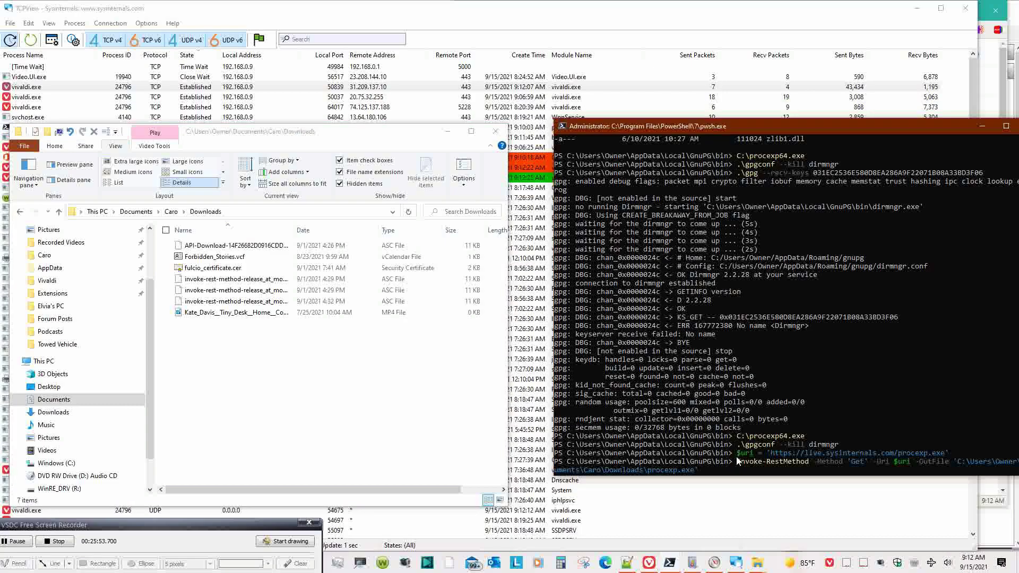
- Run the Invoke-RestMethod download and select the new procexp.exe in Downloads
key("Return")
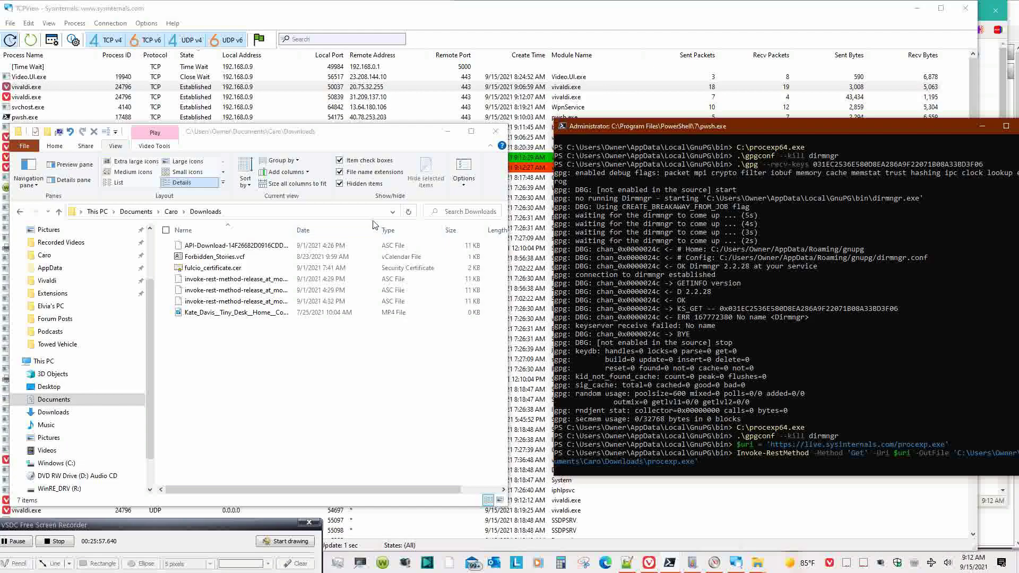
left_click_drag(354, 137, 349, 167)
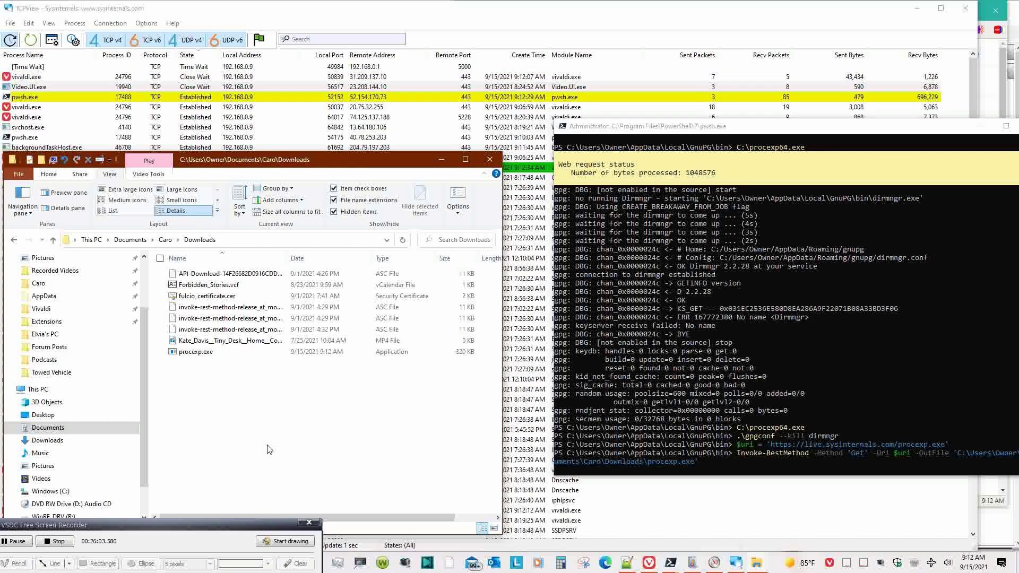
left_click(217, 357)
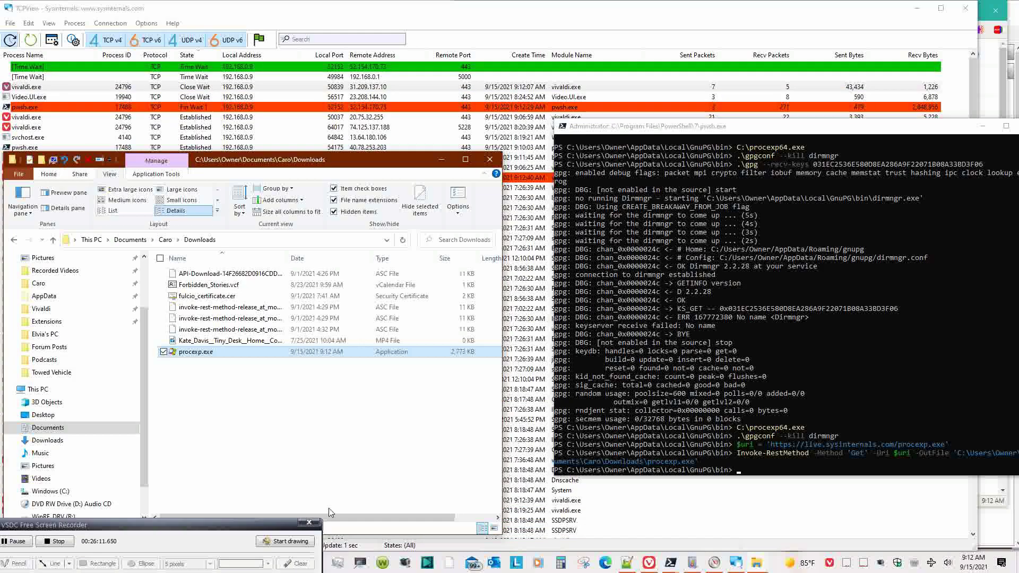
- Copy procexp.exe to the Windows (C:) root, cancelling the administrator permission prompt
left_click_drag(330, 515, 371, 524)
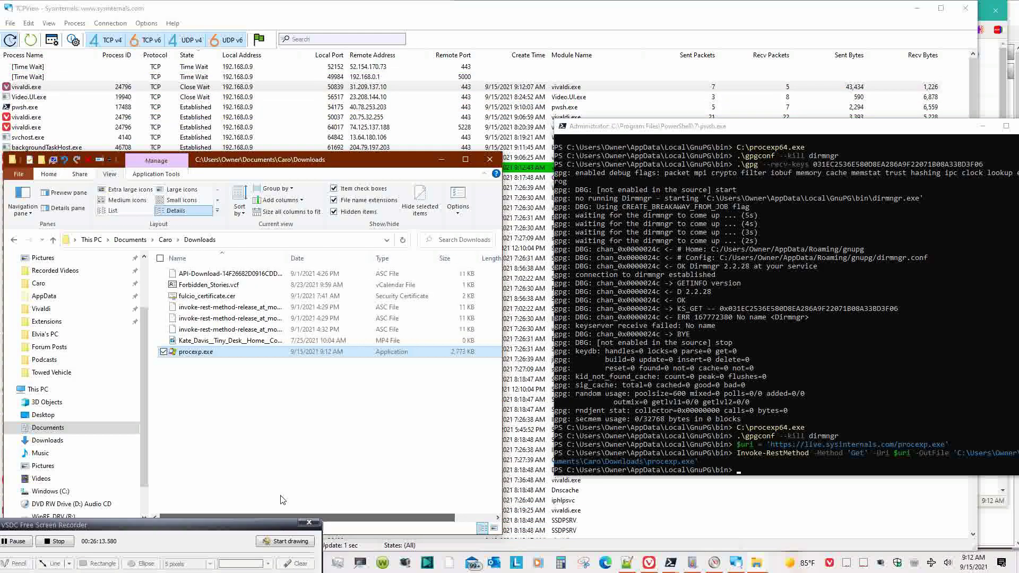
double_click(244, 352)
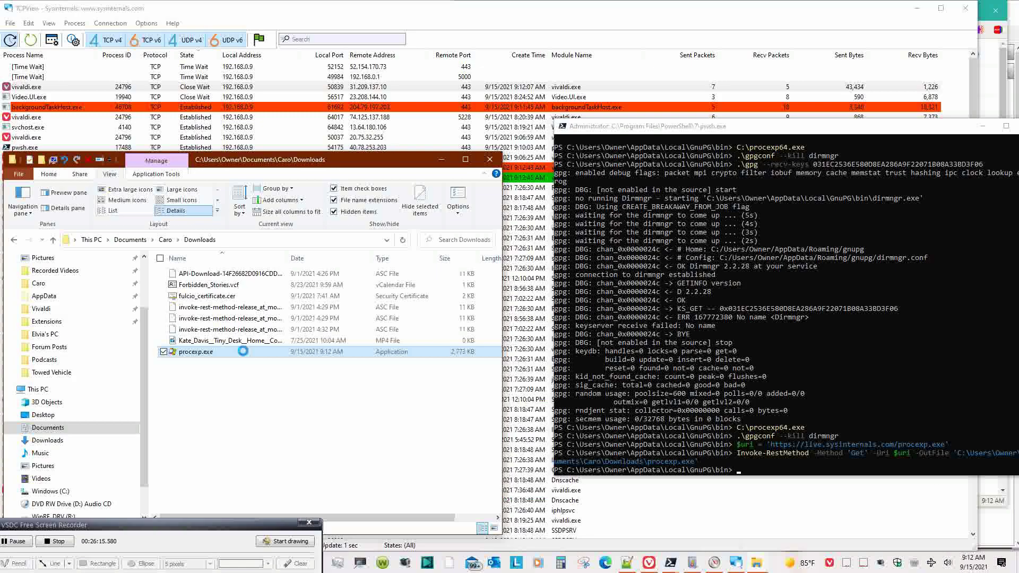
right_click(243, 351)
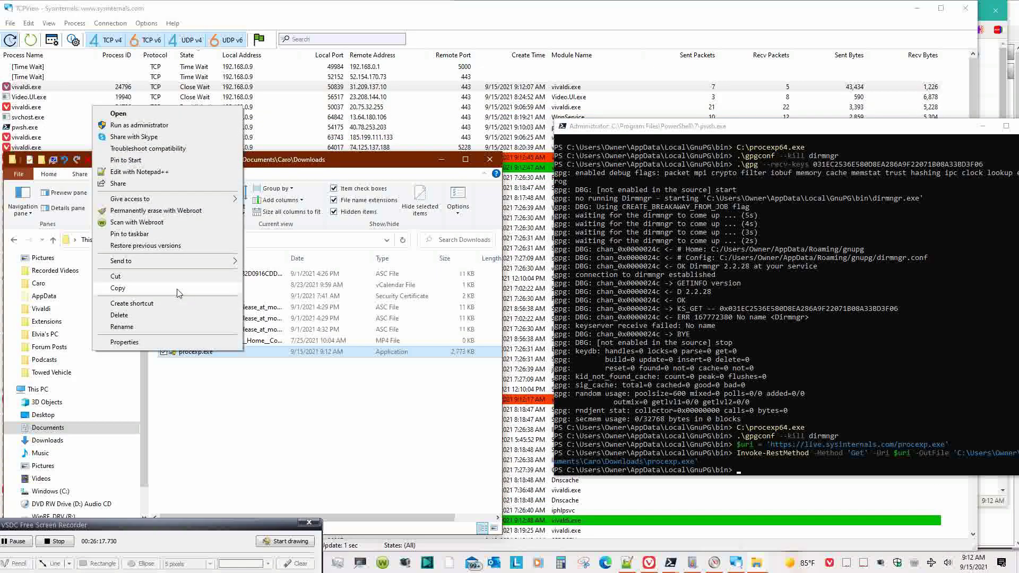
left_click(159, 288)
scroll(74, 459, "down", 1)
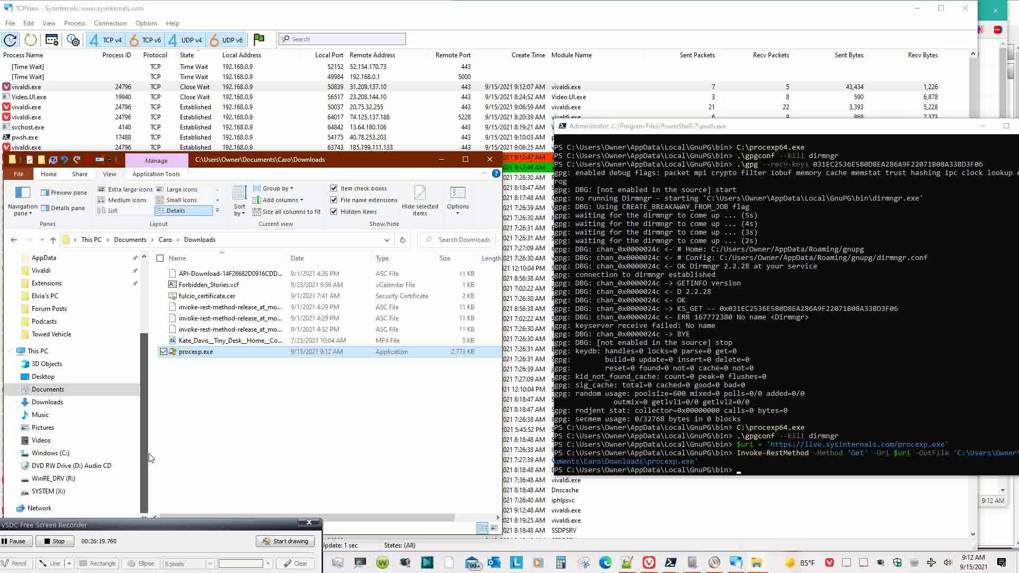
left_click(75, 458)
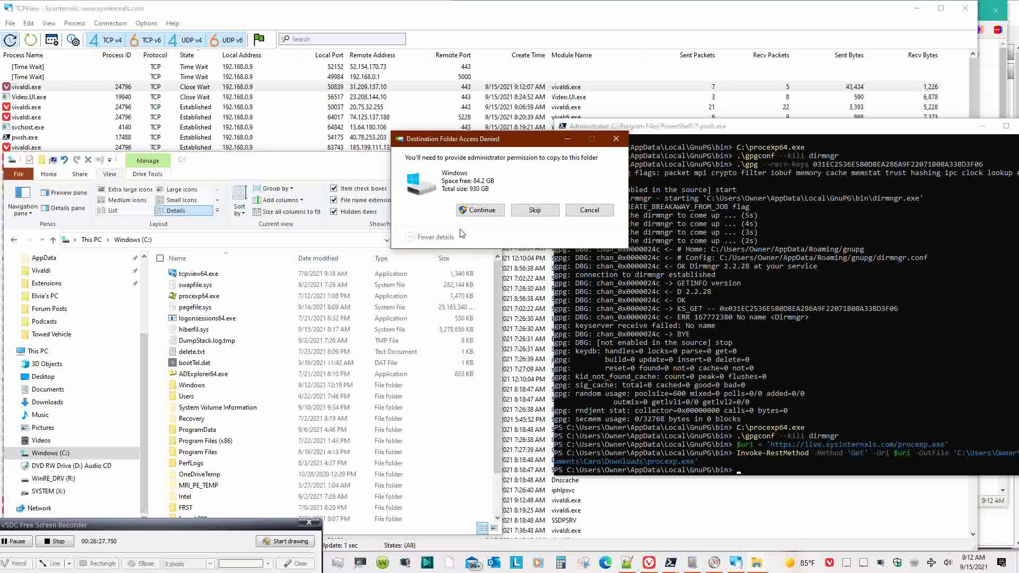
left_click(589, 210)
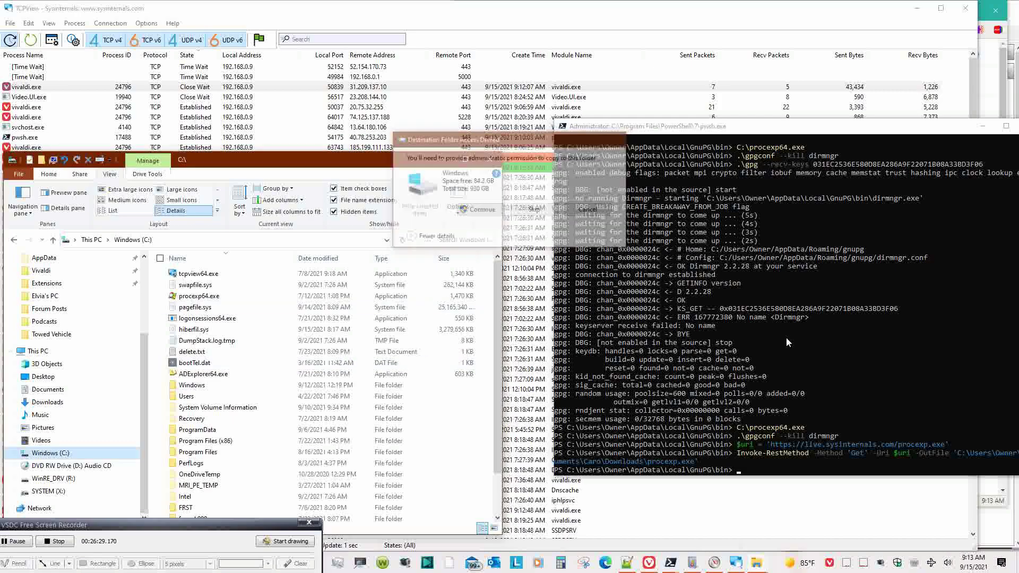
- Request help for Copy-Item, correcting the failed 'get-help copy item' to 'get-help copy-item'
left_click(768, 467)
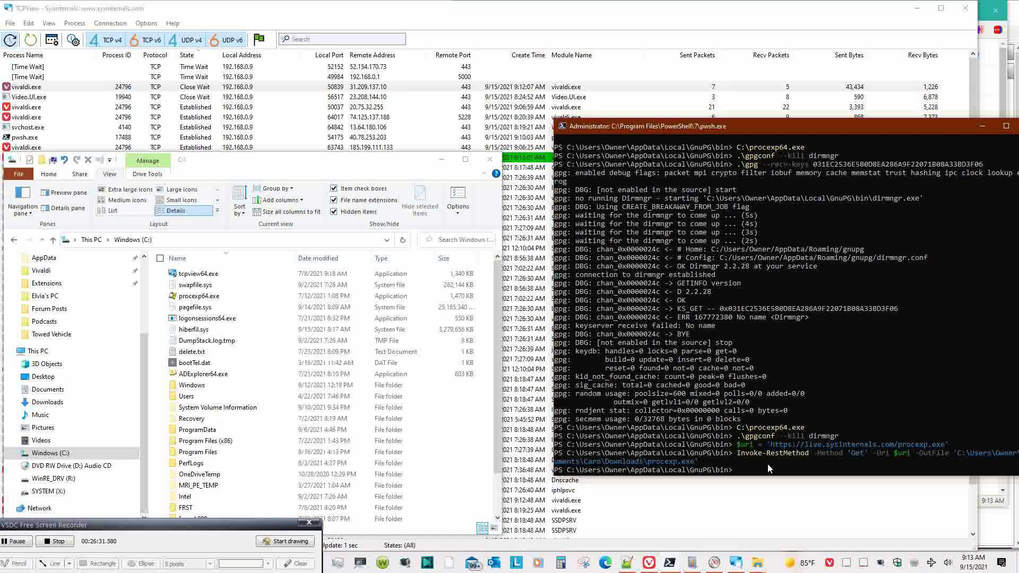
type("y")
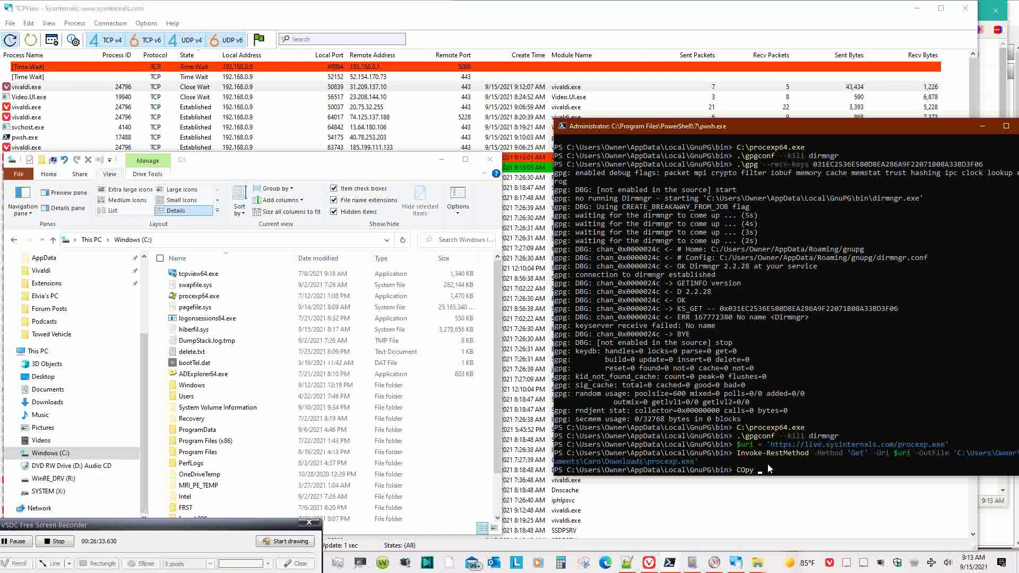
key("BackSpace")
key("BackSpace")
key("BackSpace")
key("BackSpace")
type("g")
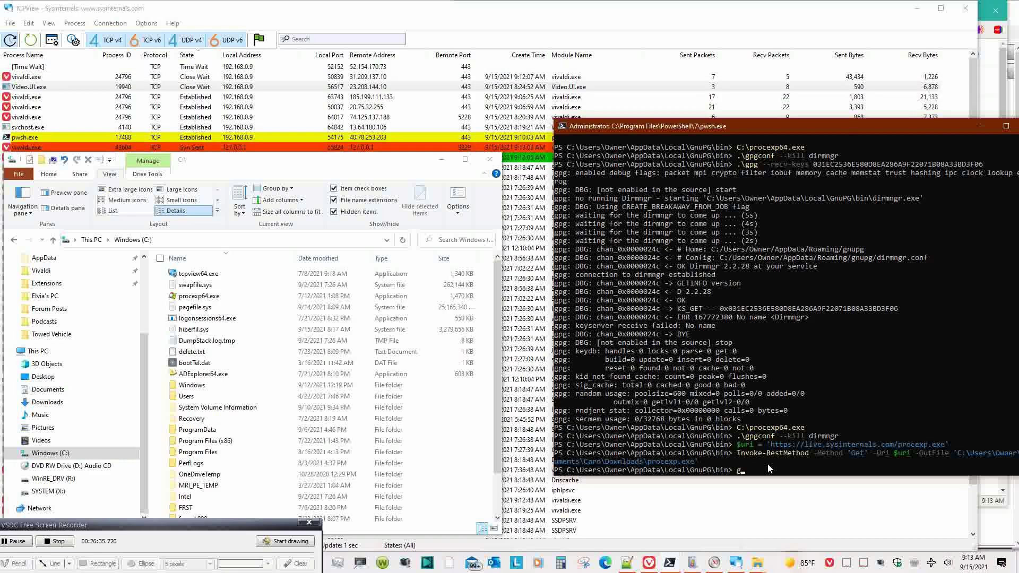
type("et-h")
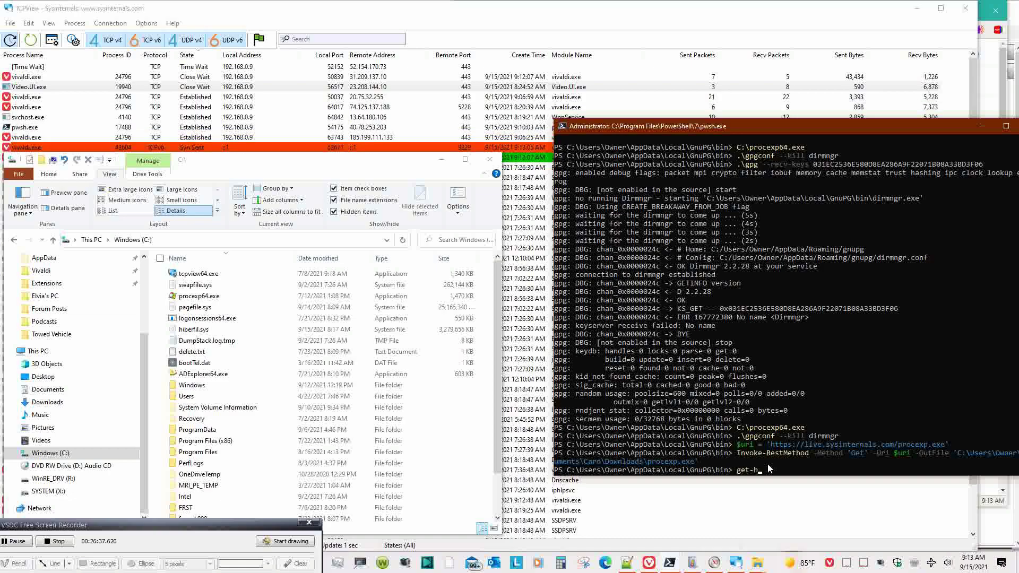
type("elp copy item")
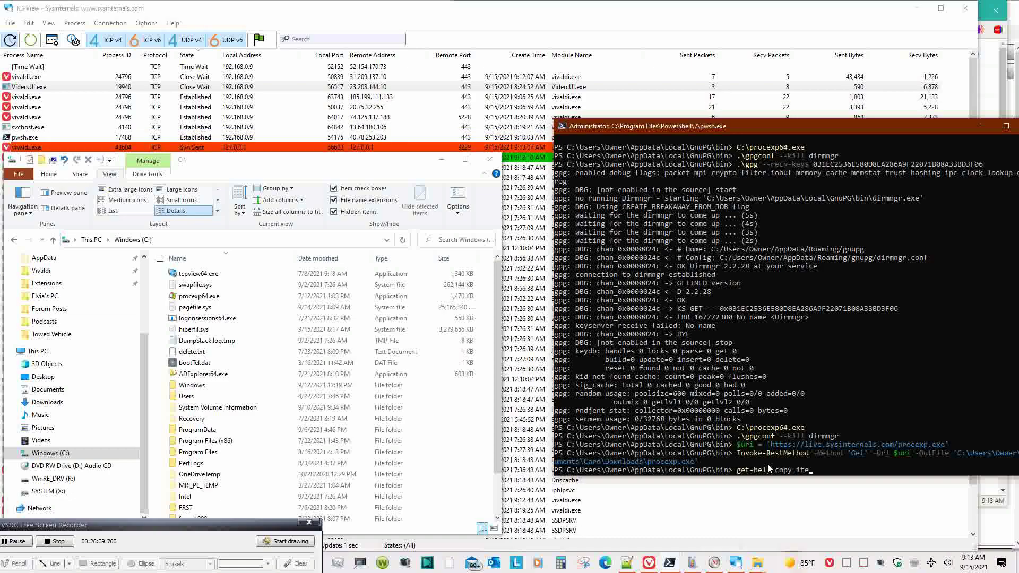
key("Return")
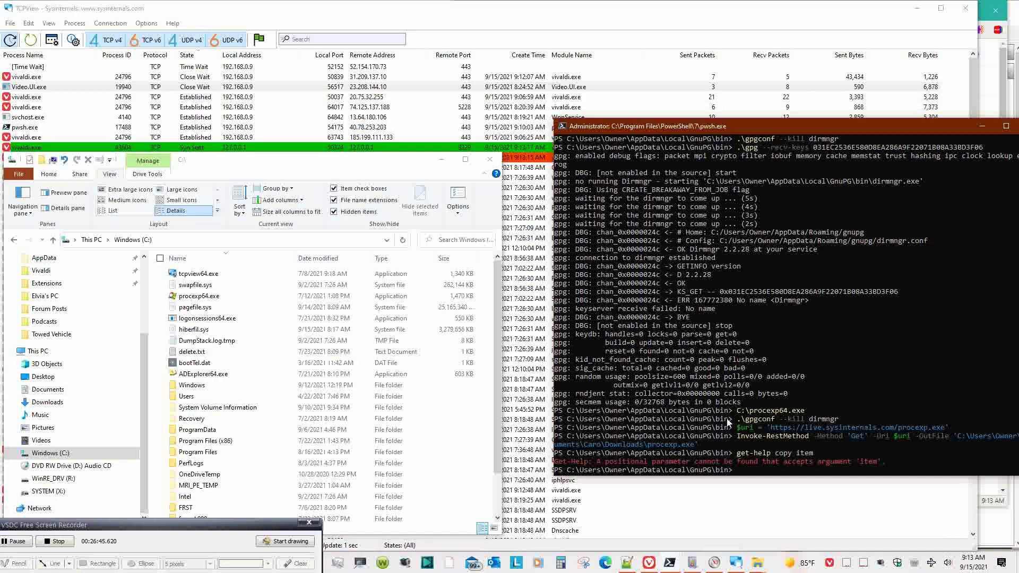
key("Up")
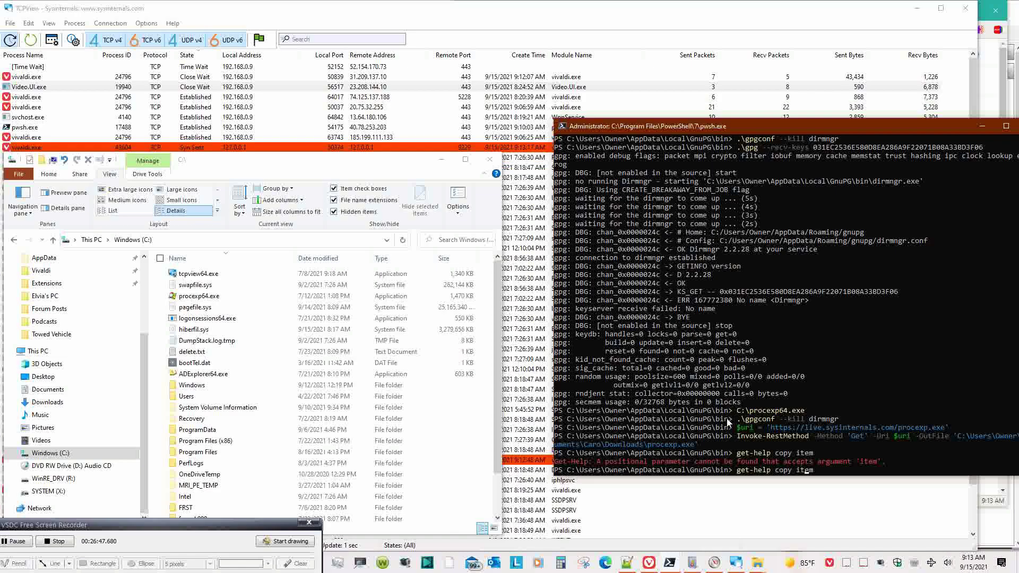
key("BackSpace")
type("-")
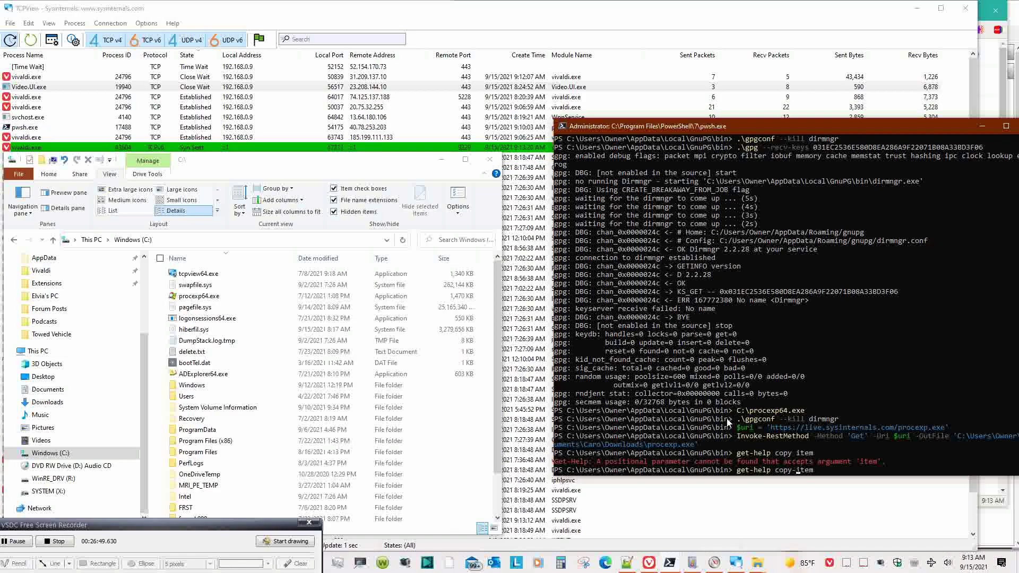
key("Return")
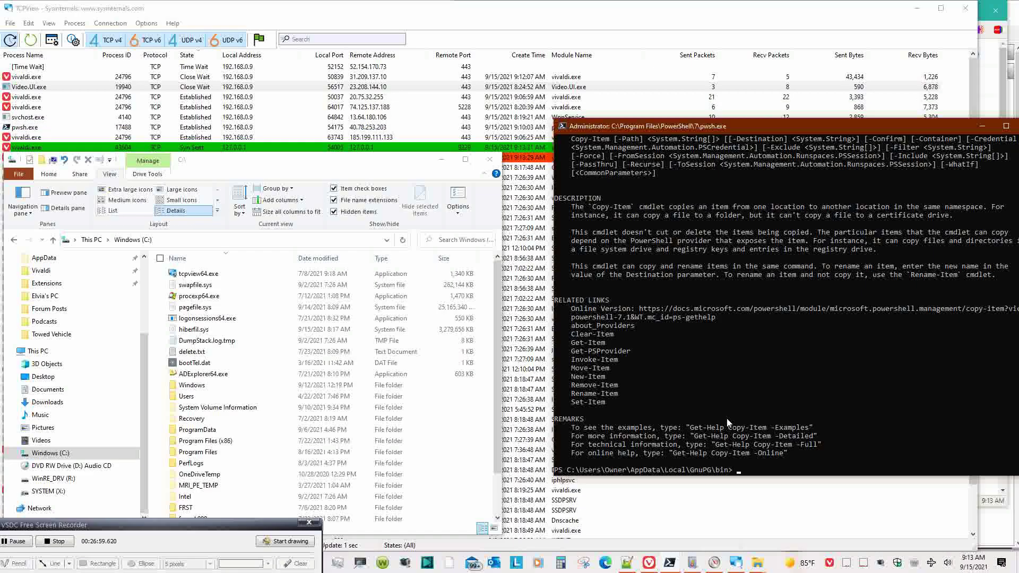
- Clear the recalled download command from the prompt and type get-help copy-item
key("Up")
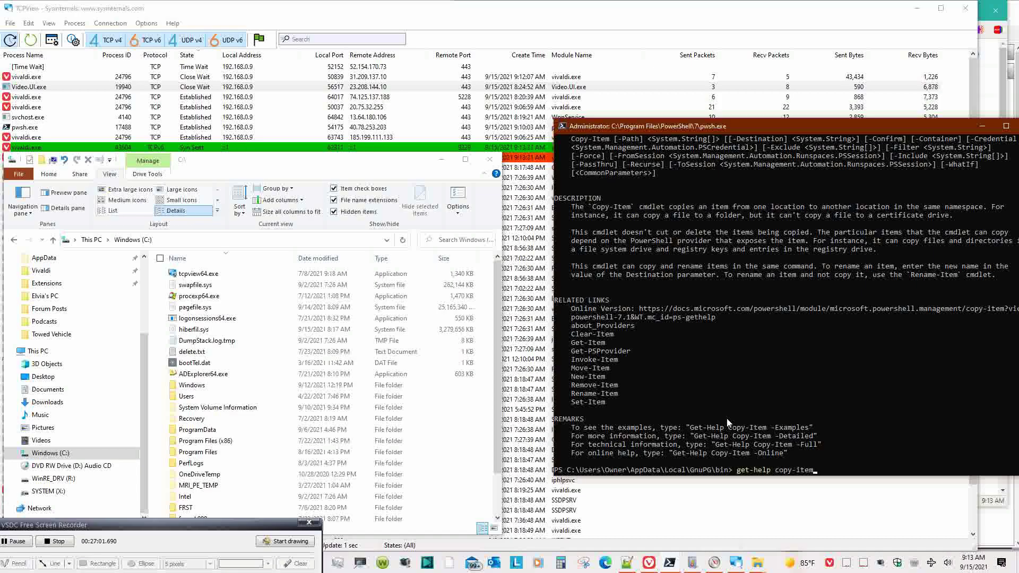
key("Up")
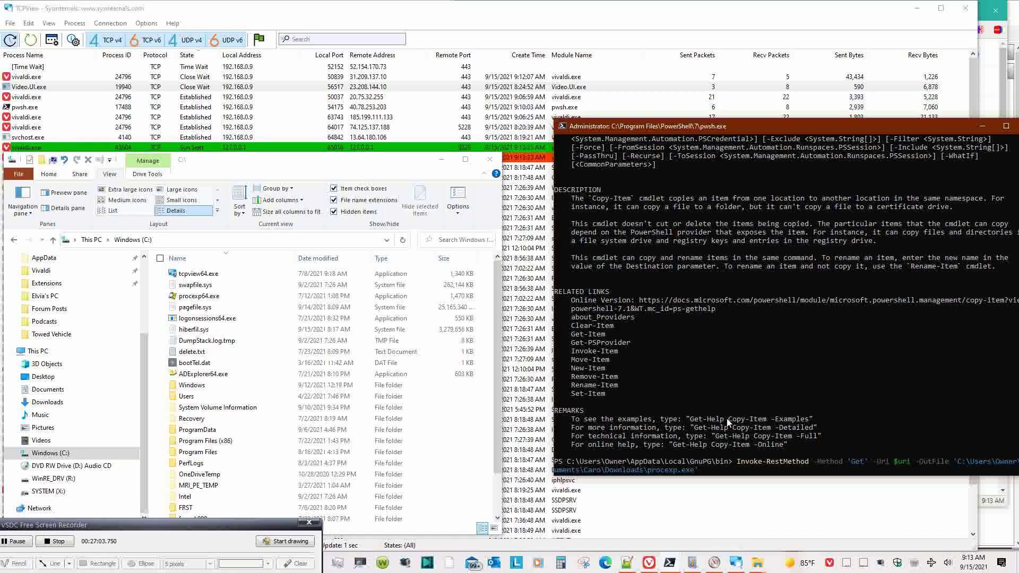
key("Home")
key("ctrl+Delete")
key("ctrl+Delete")
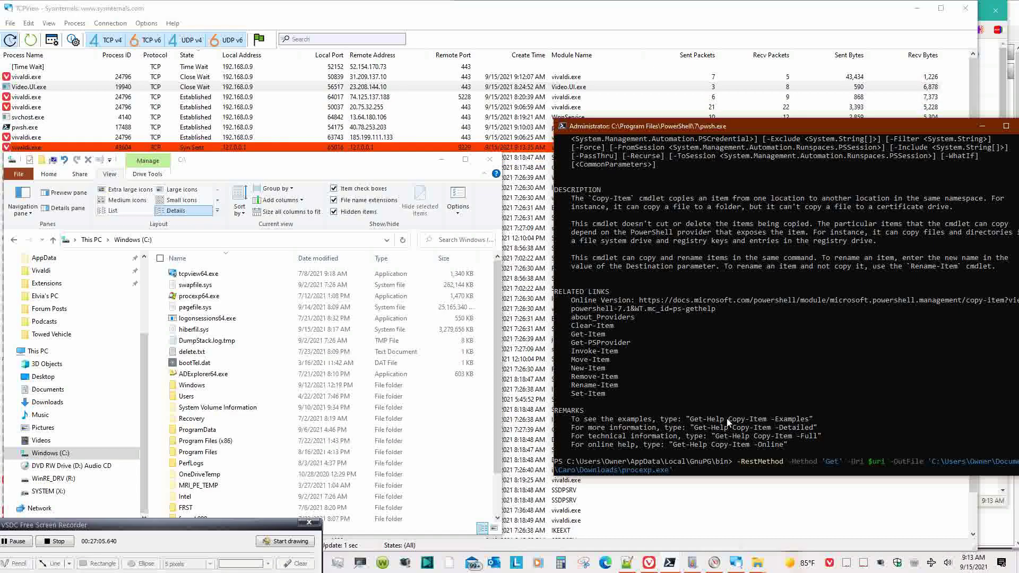
key("ctrl+Delete")
key("ctrl+Delete")
key("ctrl+Delete")
key("ctrl+Delete")
key("ctrl+Delete")
key("ctrl+Delete")
key("ctrl+Delete")
key("ctrl+Delete")
key("ctrl+Delete")
key("ctrl+Delete")
key("ctrl+Delete")
key("ctrl+Delete")
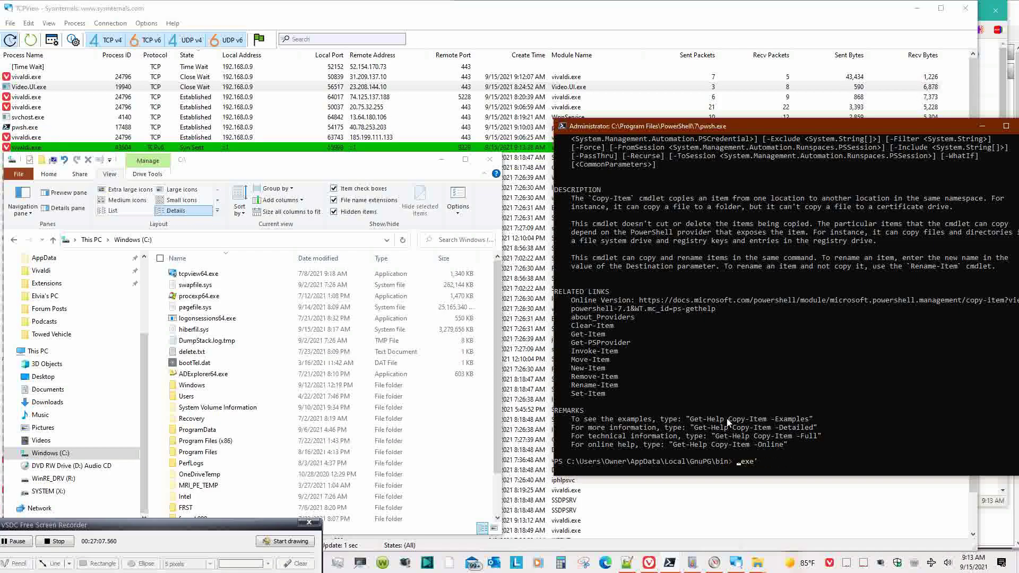
key("ctrl+Delete")
type("get-help copy-item")
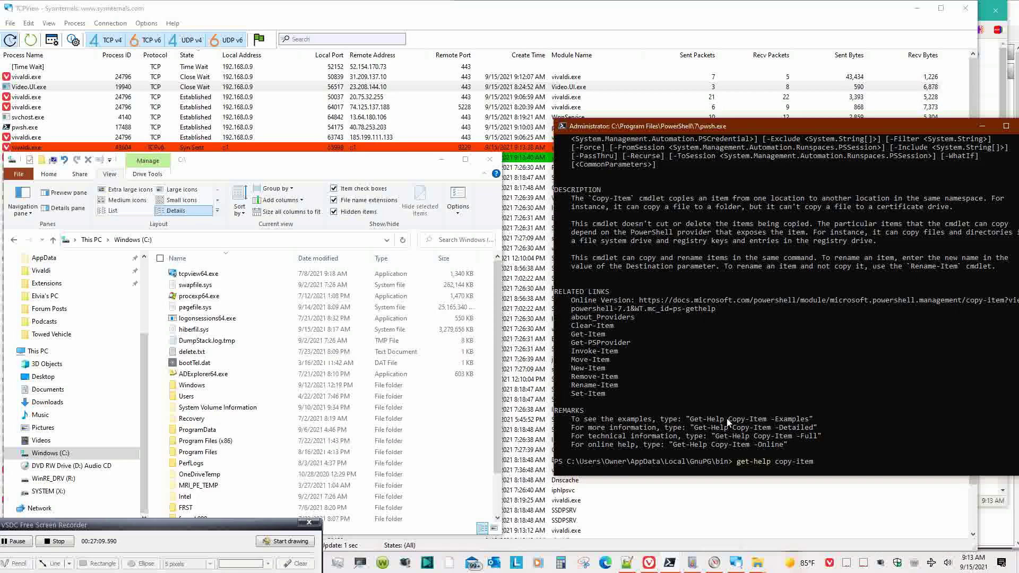
- Turn the recalled download command into copy-item, copying Downloads\procexp.exe to C:\
key("Up")
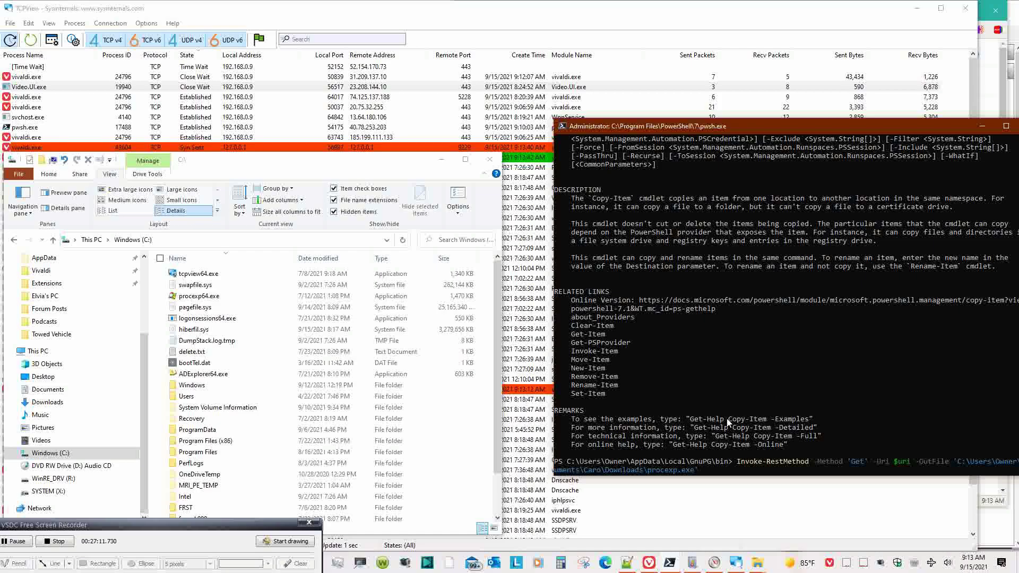
key("Home")
key("ctrl+Delete")
key("ctrl+Delete")
key("ctrl+Delete")
key("ctrl+Delete")
key("ctrl+Delete")
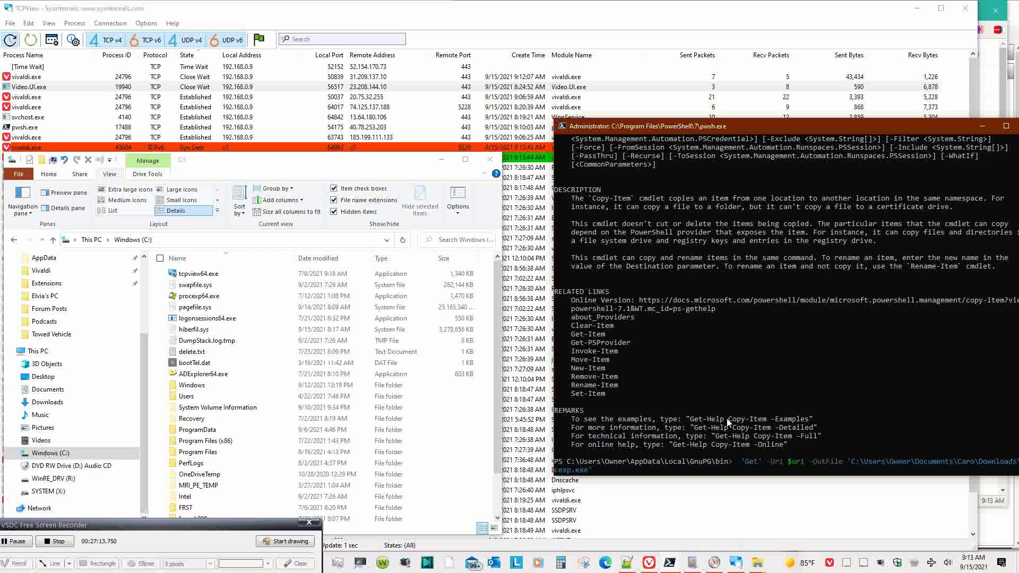
key("ctrl+Delete")
key("ctrl+Delete")
key("ctrl+Delete")
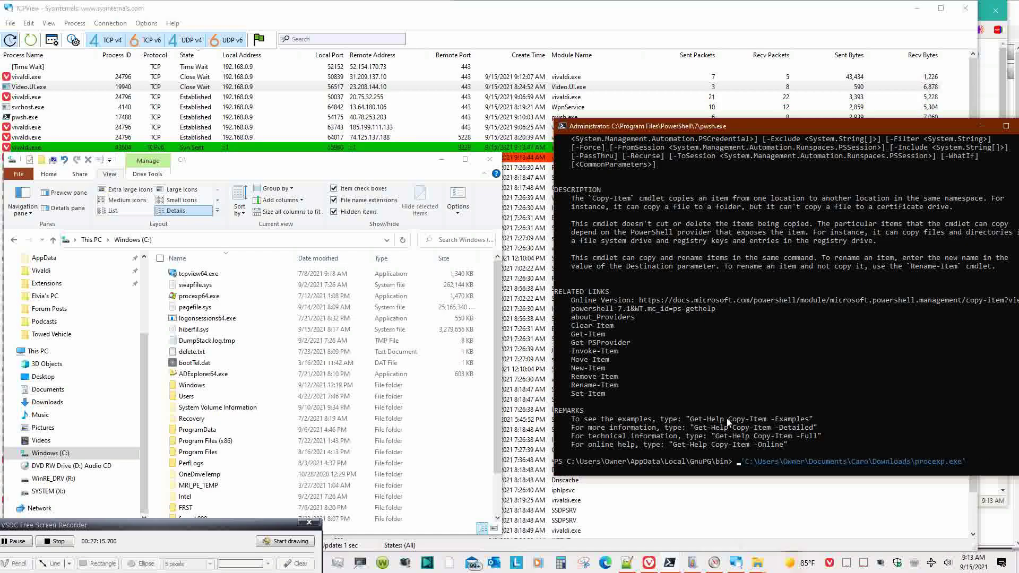
type("copy-")
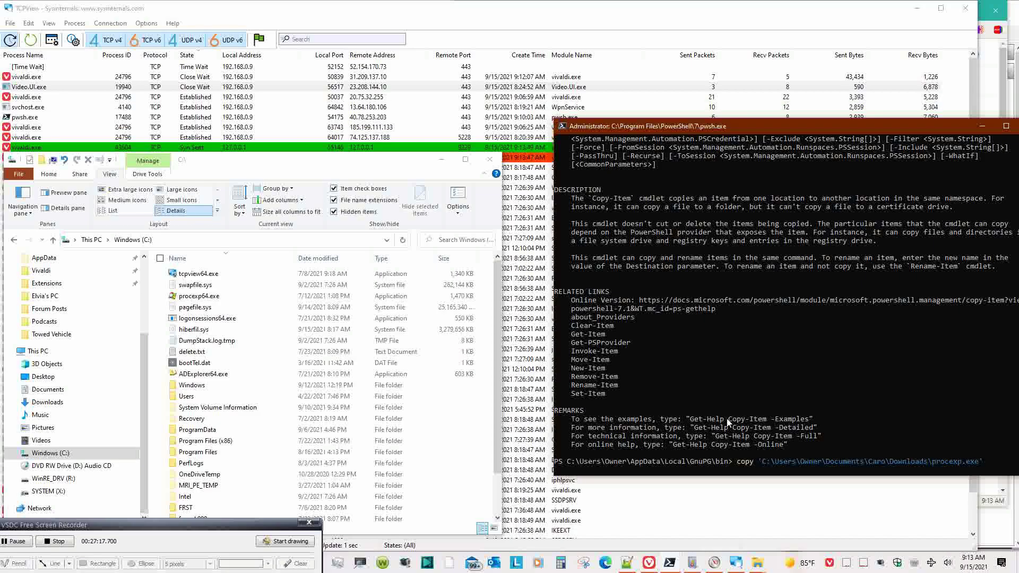
type("teim")
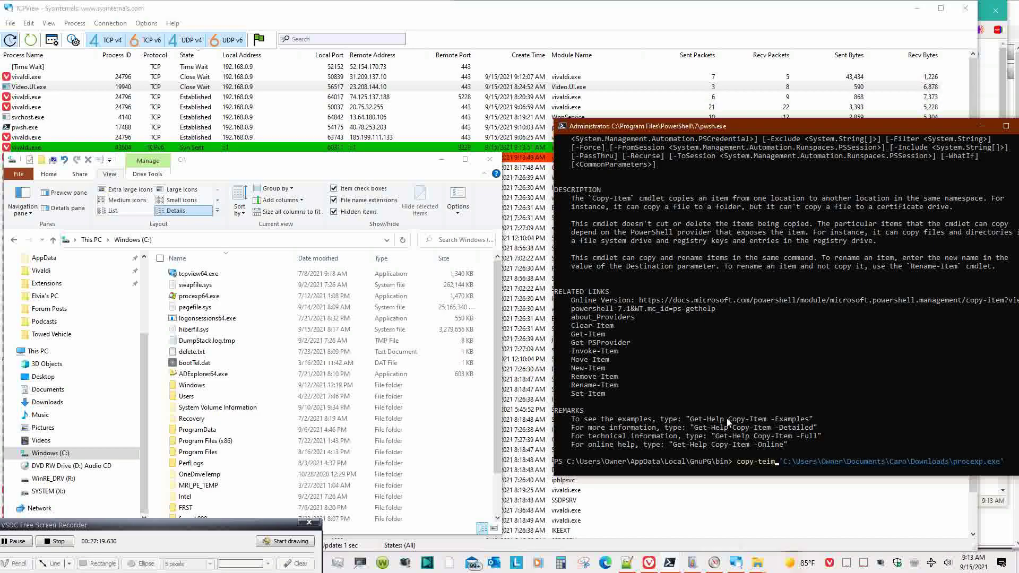
type("tem")
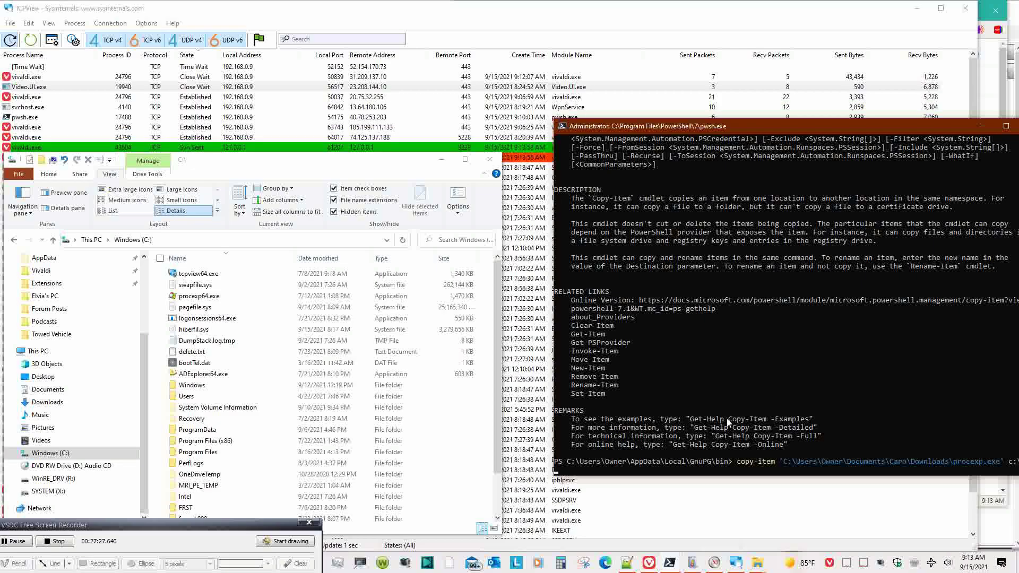
key("Return")
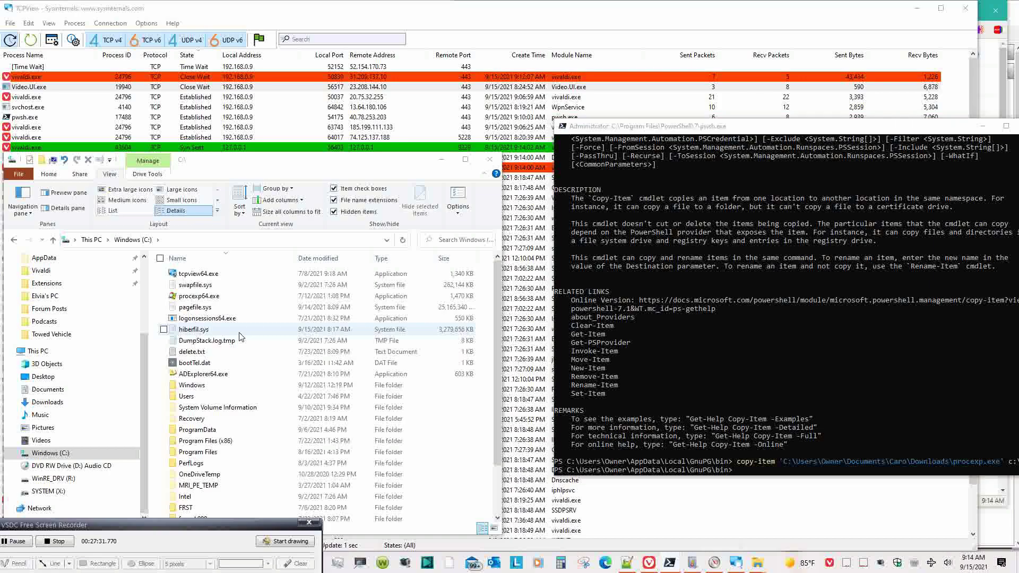
- Check that procexp.exe (2,773 KB) now appears in the C:\ listing in File Explorer
left_click(256, 329)
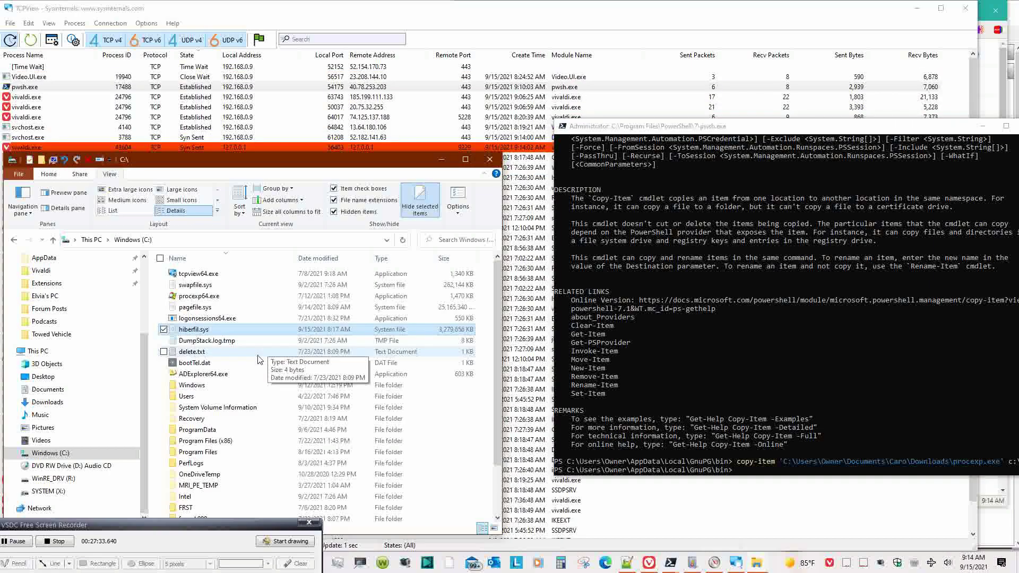
scroll(258, 360, "down", 2)
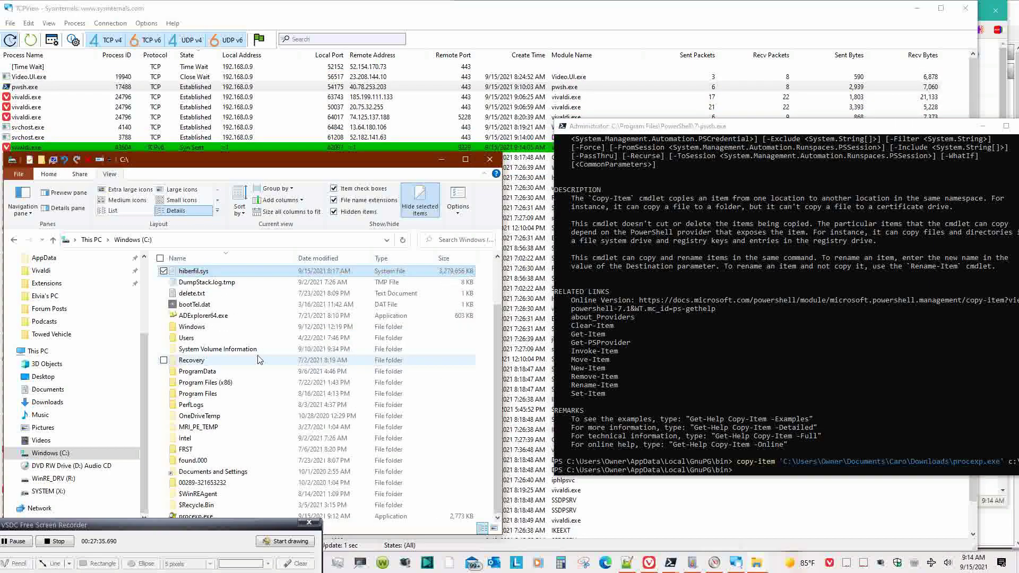
left_click(381, 514)
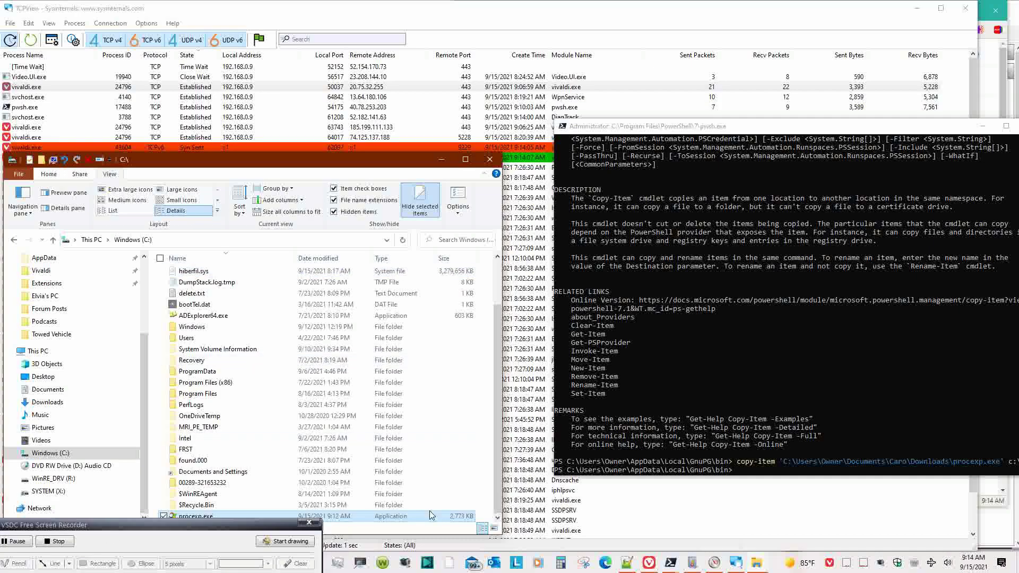
left_click(744, 447)
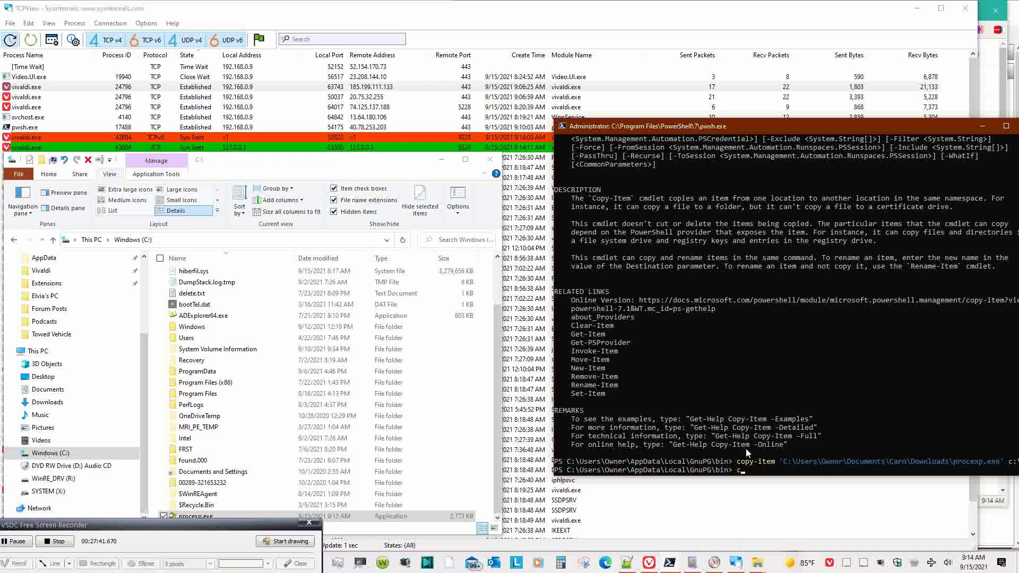
- Run C:\procexp.exe from PowerShell to start Process Explorer, then minimise File Explorer
type("c:")
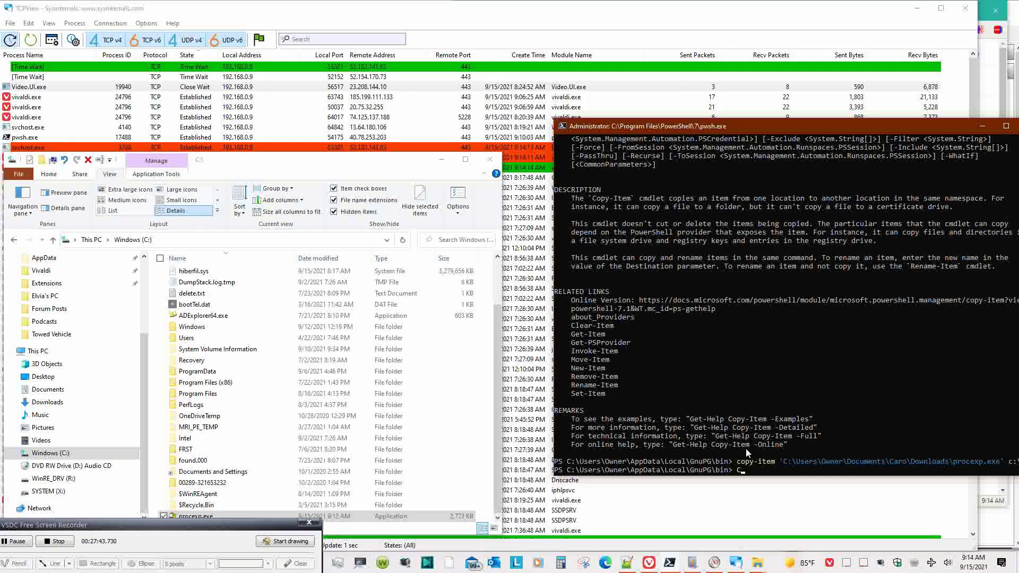
type("\\")
key("BackSpace")
type(":")
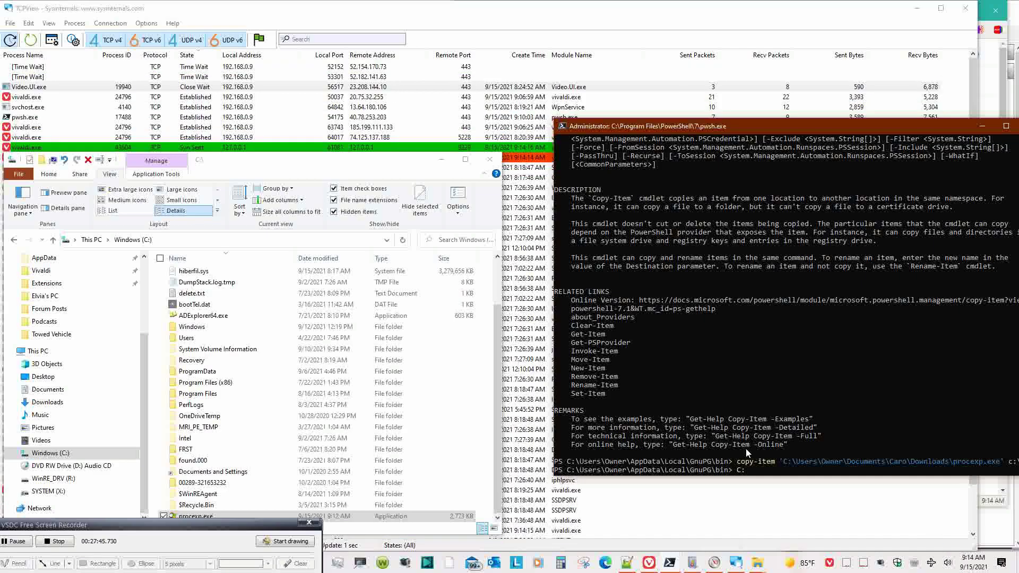
type("\\procexp")
key("BackSpace")
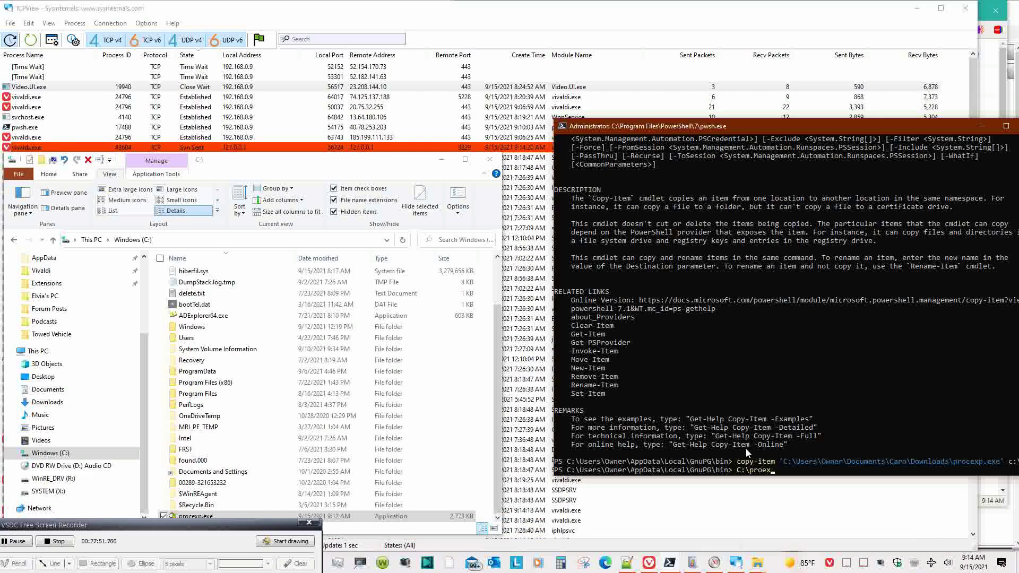
type("c")
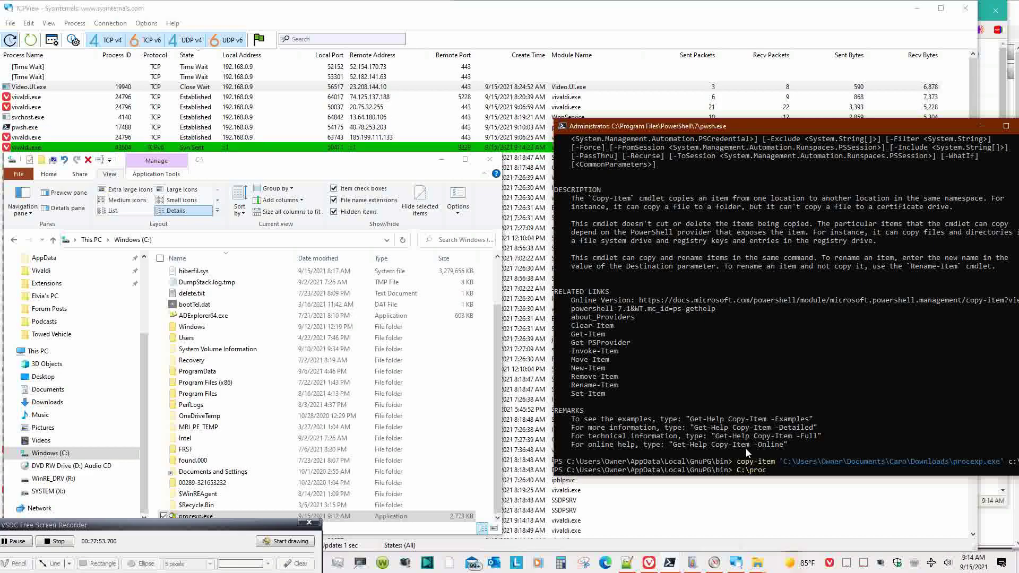
type("exp")
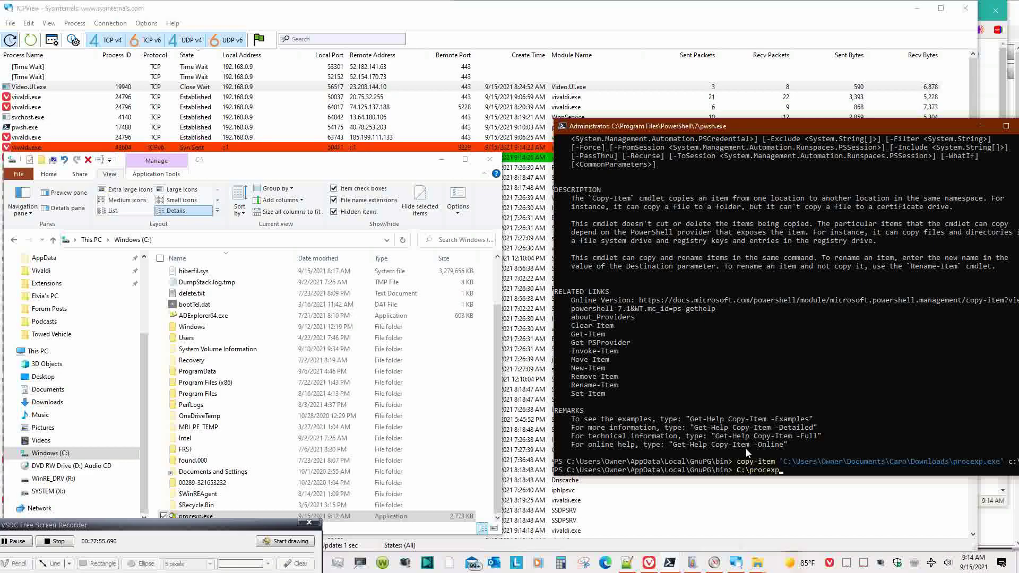
type(".exe")
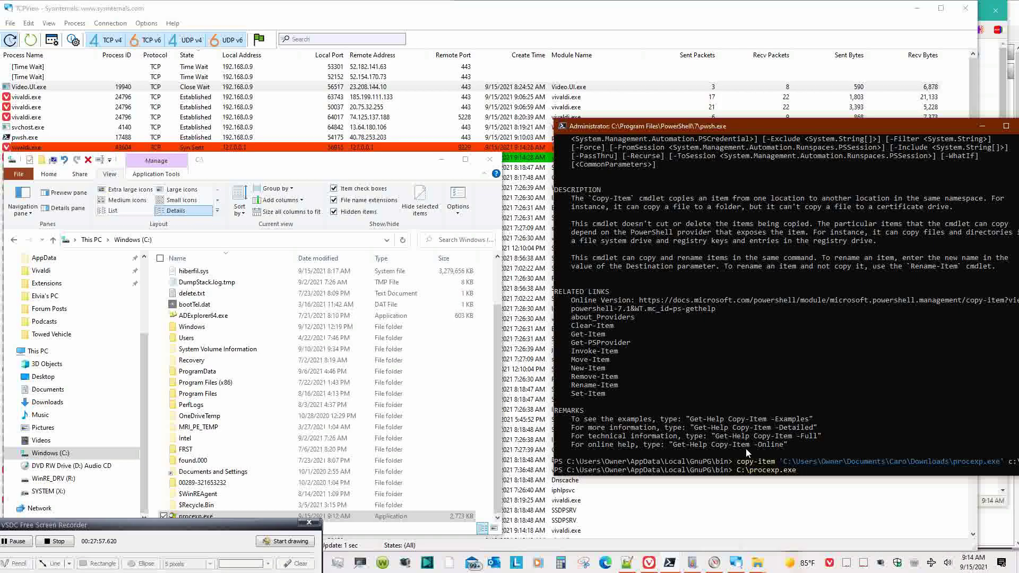
key("Return")
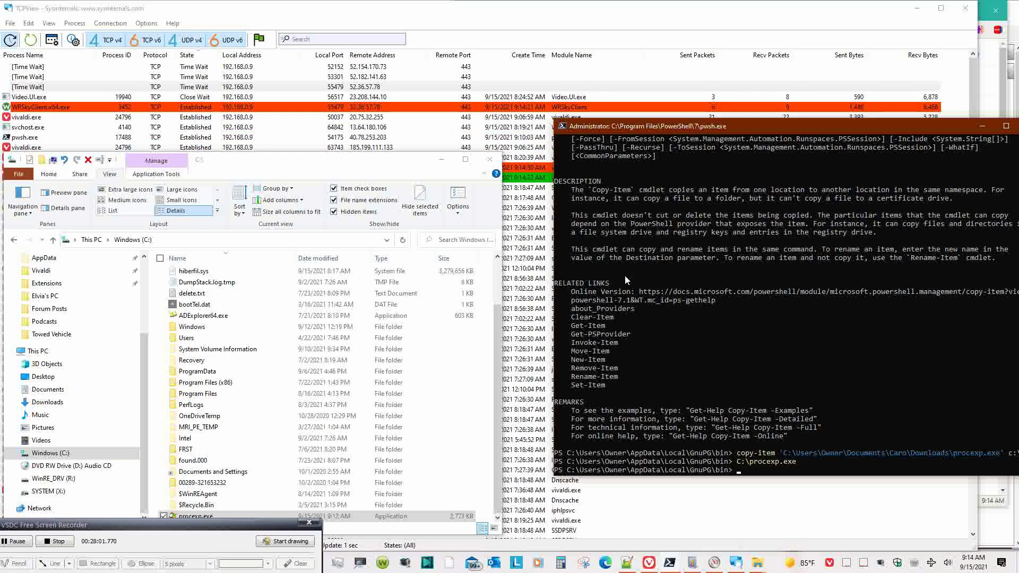
left_click(441, 163)
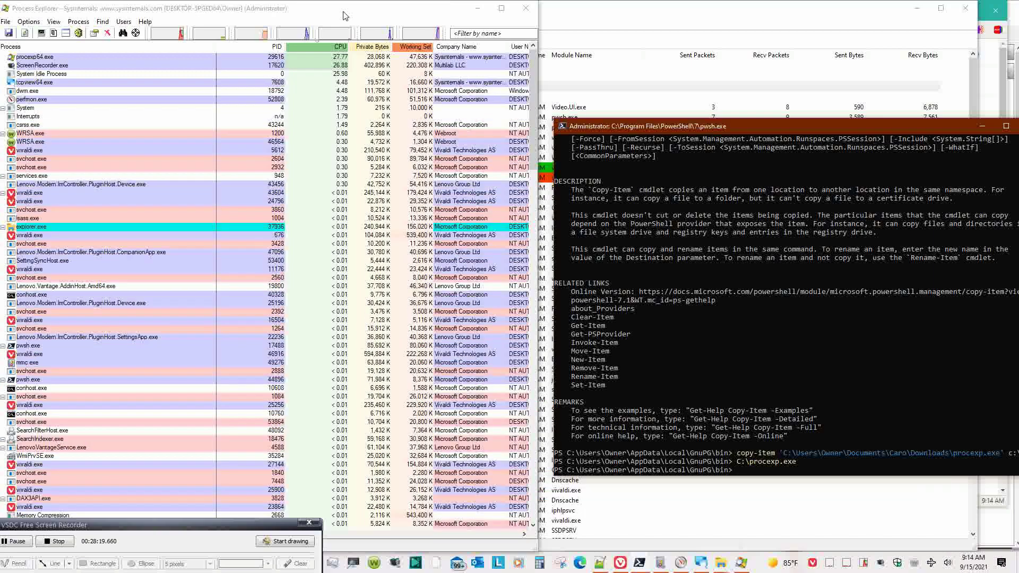
- Filter Process Explorer's processes by name 'dir', then bring the Notepad++ new 9 note forward
left_click(477, 30)
type("dir")
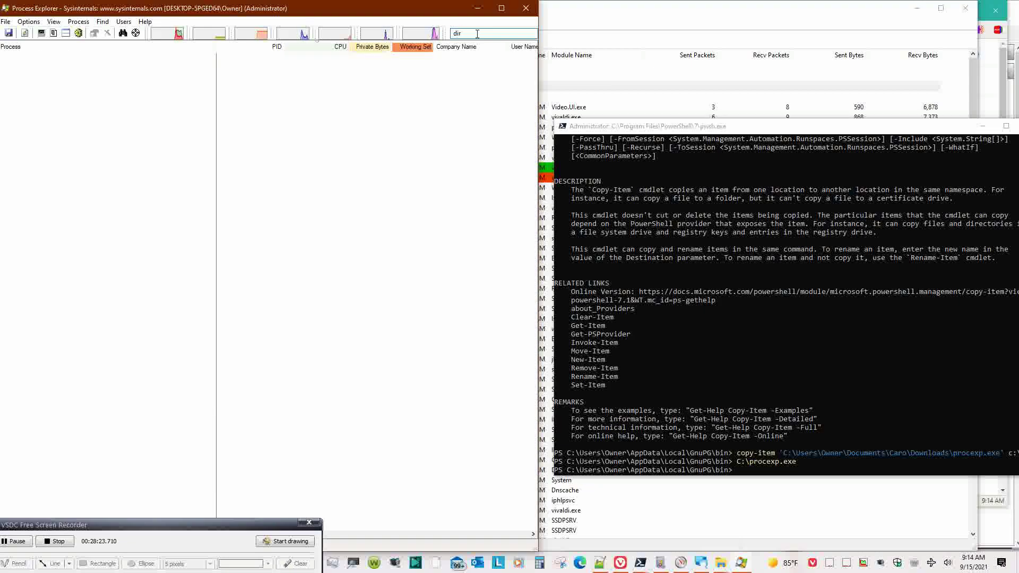
left_click(795, 383)
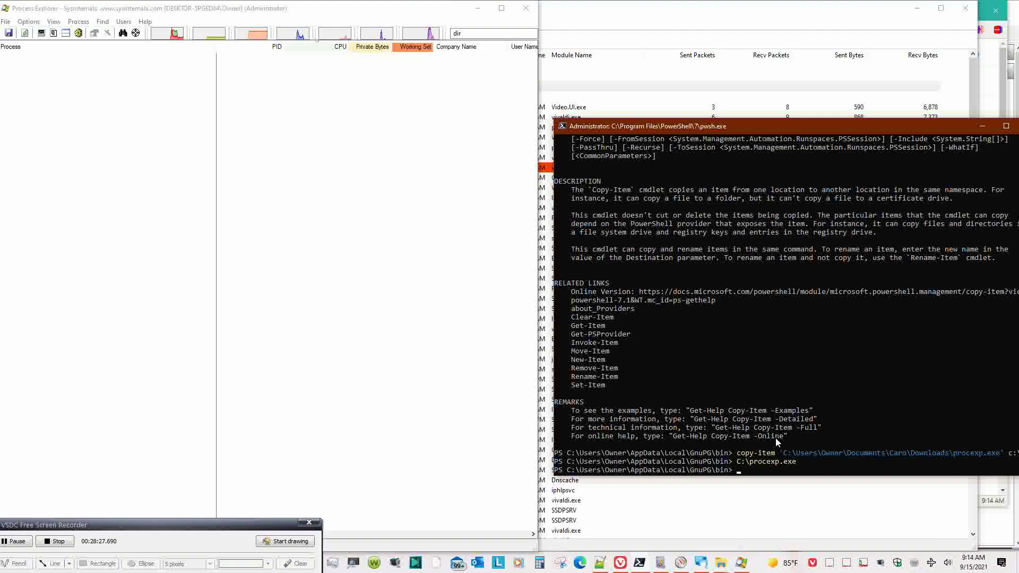
left_click(600, 565)
left_click(690, 174)
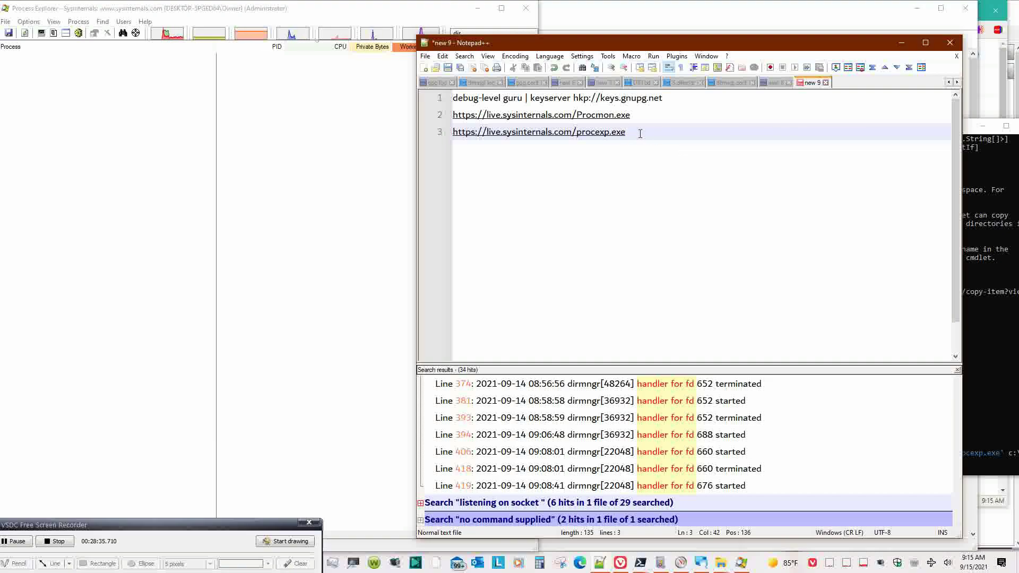
left_click(631, 116)
left_click_drag(631, 117, 449, 118)
key("ctrl+c")
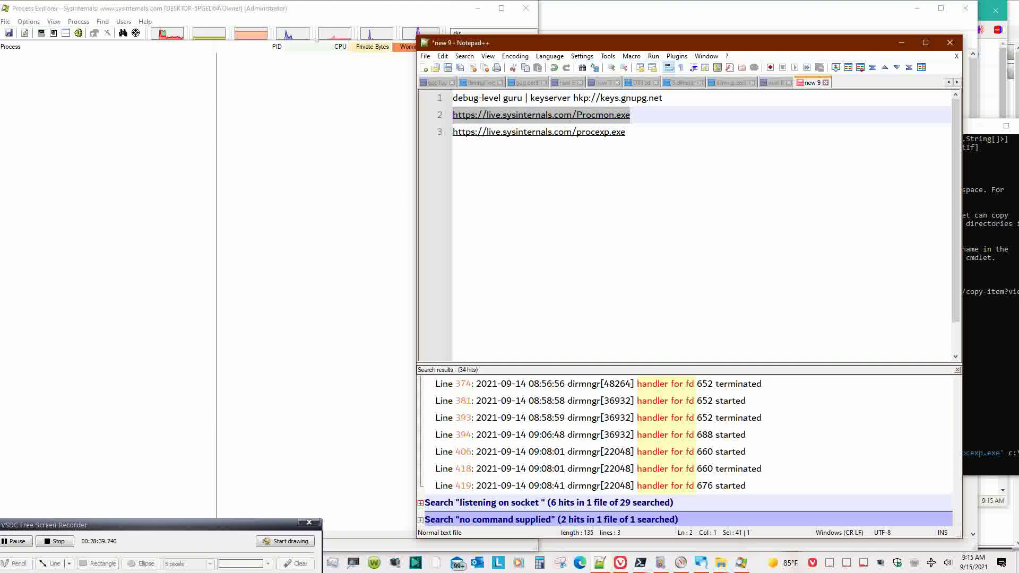
key("alt+Tab")
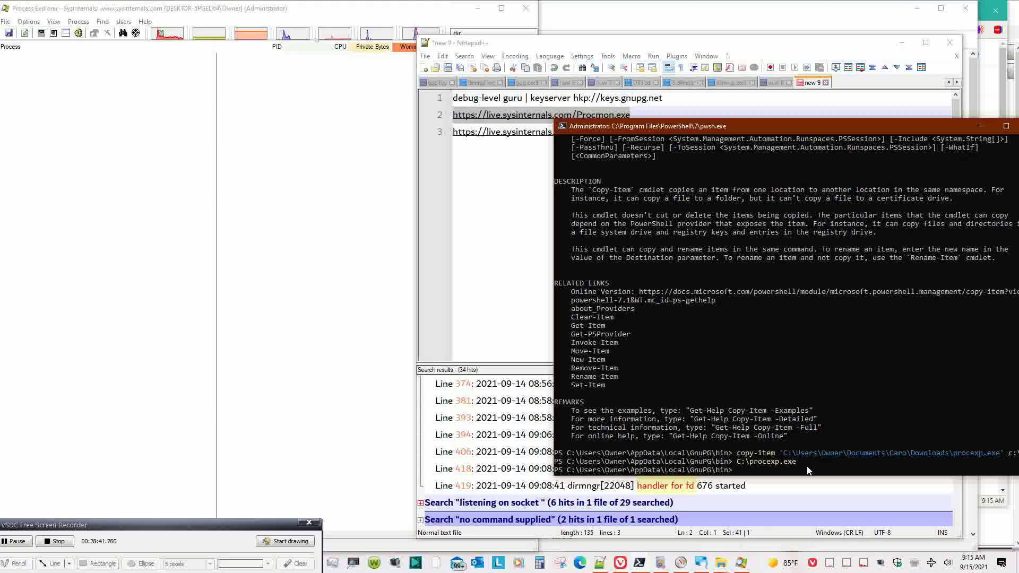
type("$uri")
key("BackSpace")
type("= '")
key("ctrl+v")
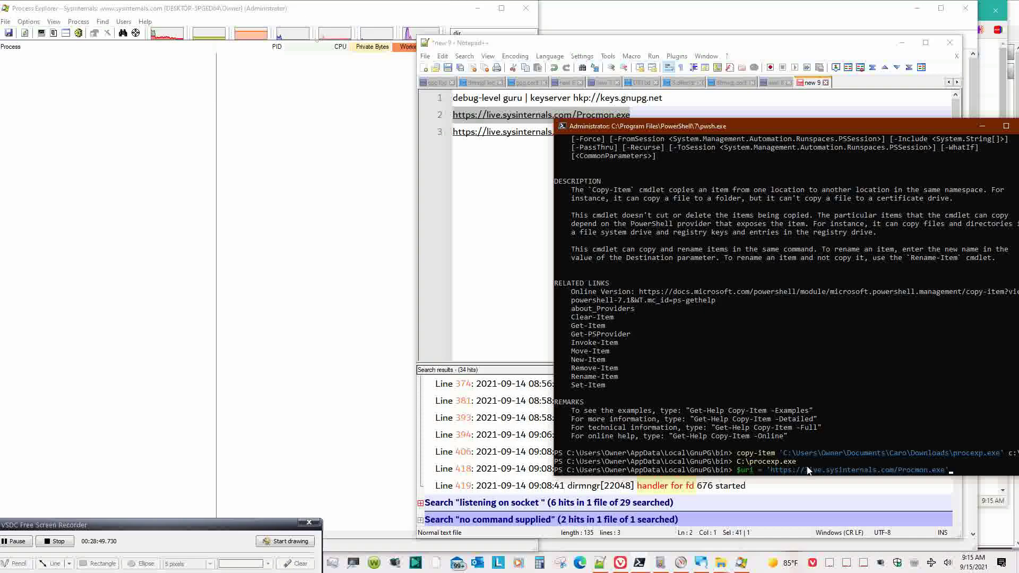
type("'")
key("Return")
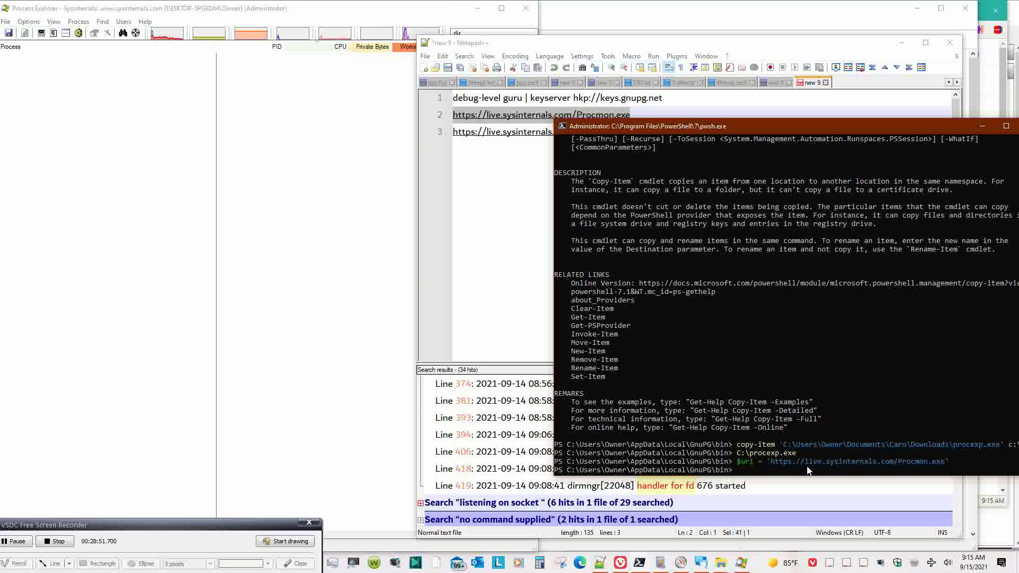
- Rerun the Invoke-RestMethod download with the output name changed from procexp to procmon
key("Up")
key("Up")
key("Up")
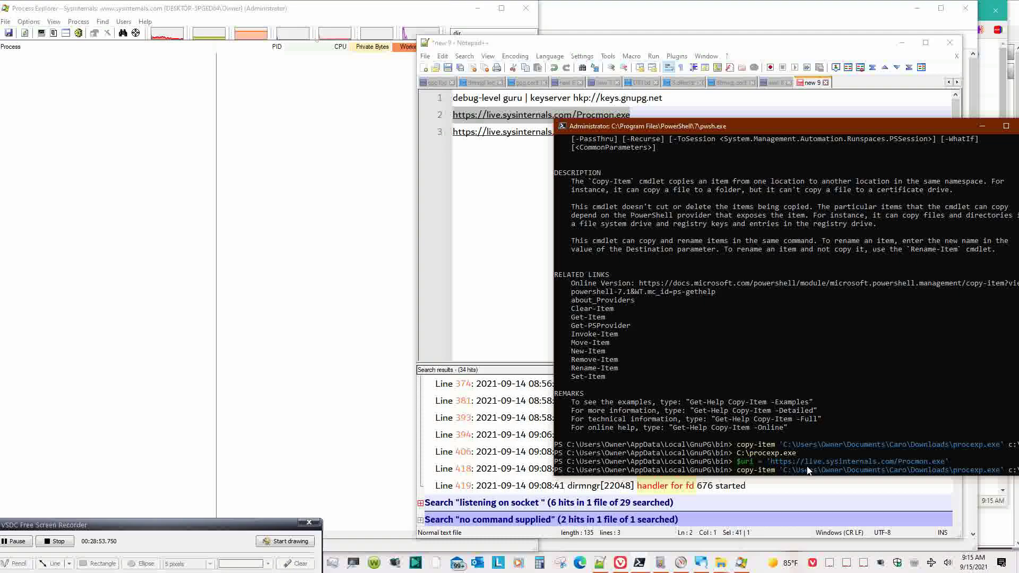
key("Up")
key("Up")
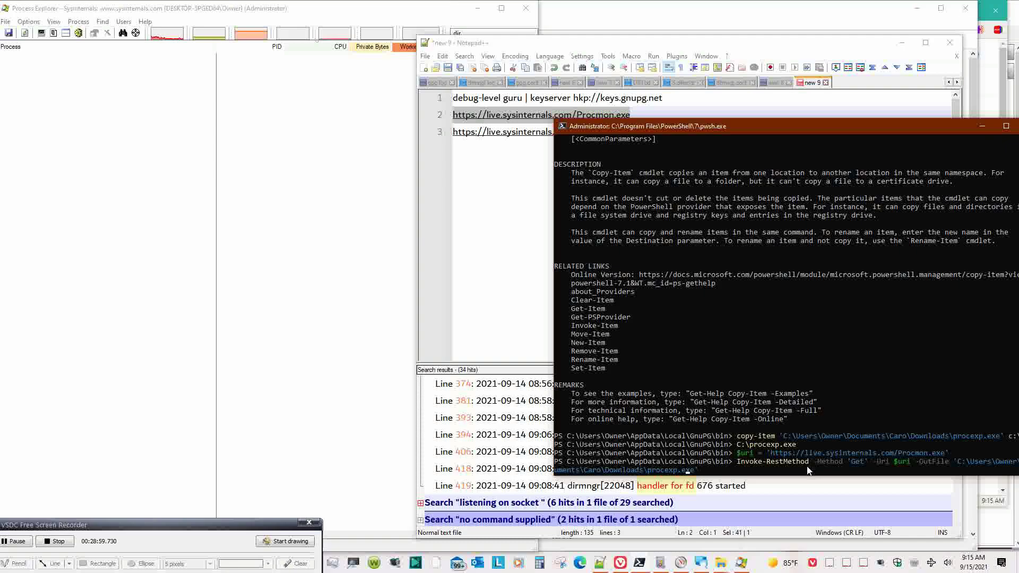
key("Left")
key("Left")
key("Left")
key("Left")
key("Left")
key("BackSpace")
key("BackSpace")
key("BackSpace")
type("mon")
key("Return")
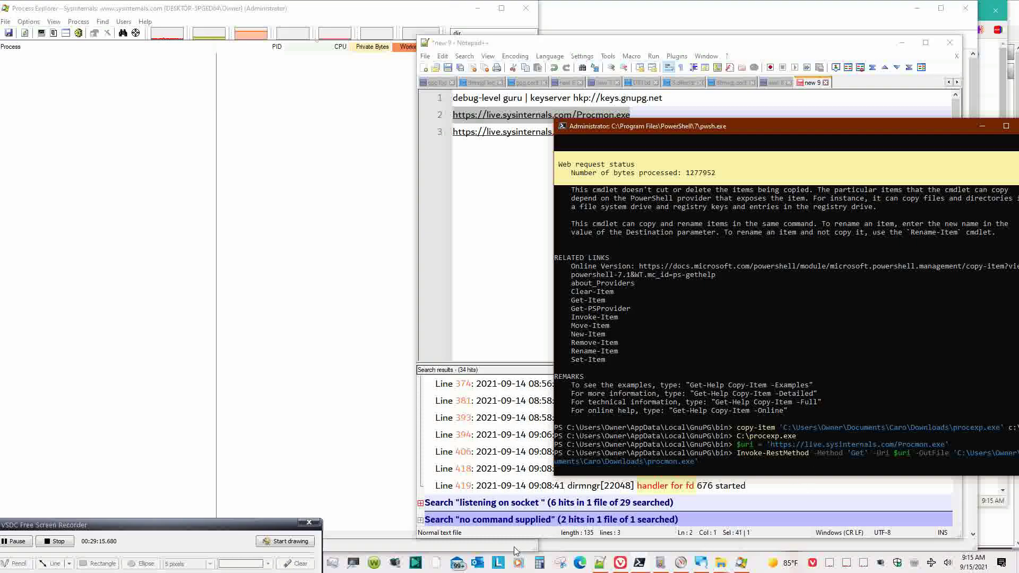
- Show the Downloads folder in File Explorer, where procmon.exe is appearing
left_click(728, 566)
left_click(744, 528)
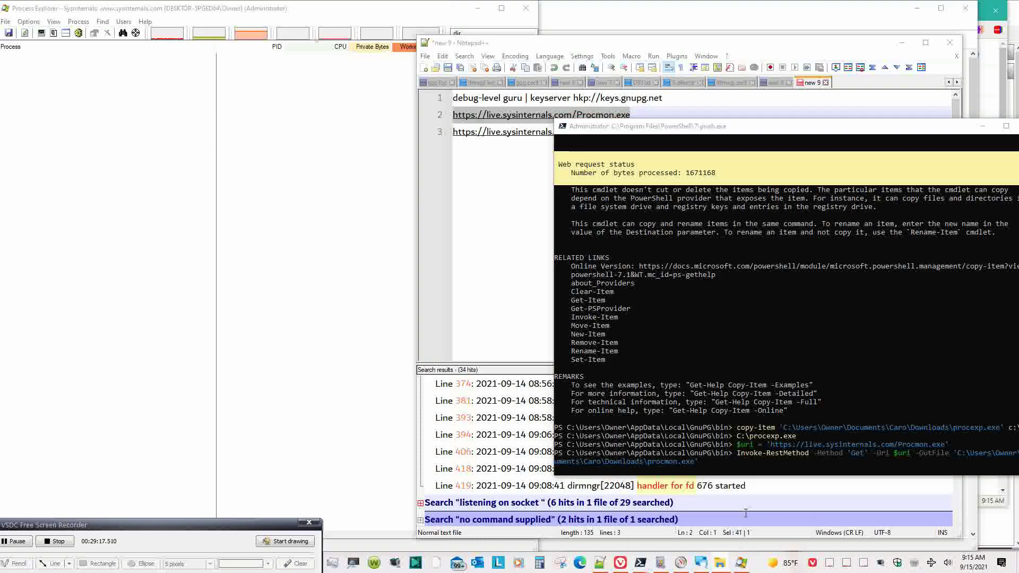
left_click(14, 240)
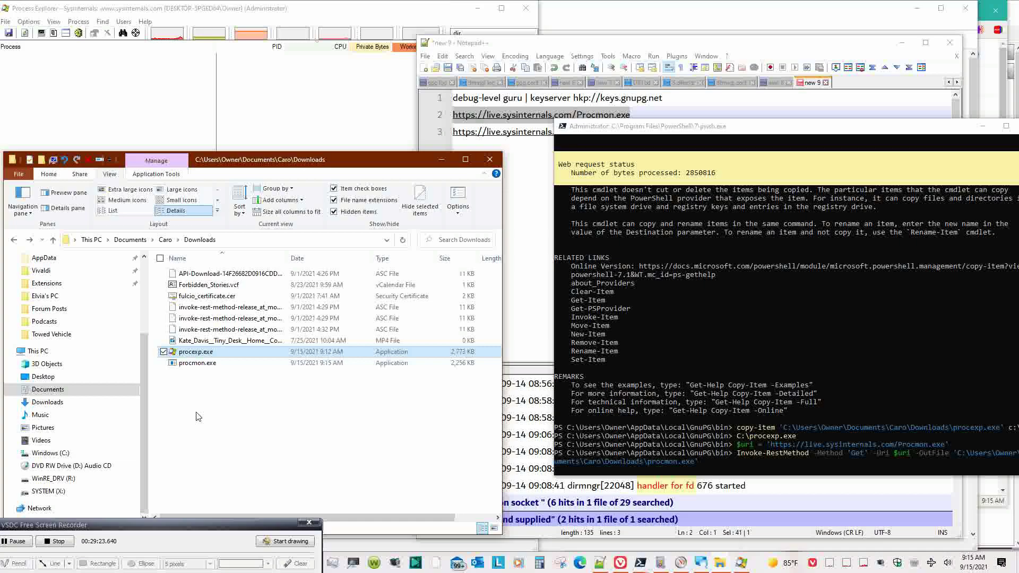
- Turn on the Details pane and compare procexp.exe and procmon.exe, confirming procmon.exe is 4.60 MB
left_click(248, 416)
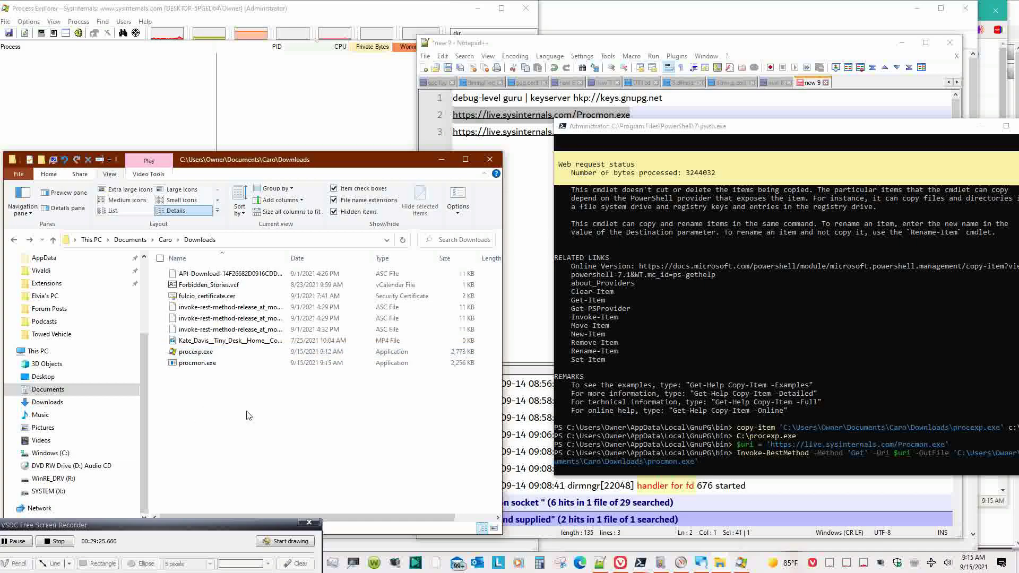
left_click(215, 364)
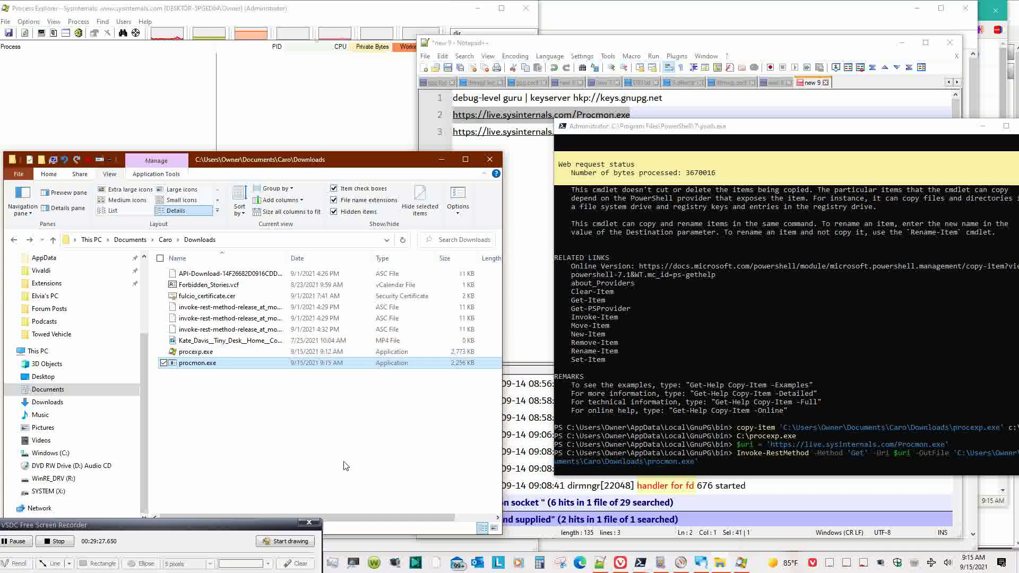
left_click(63, 193)
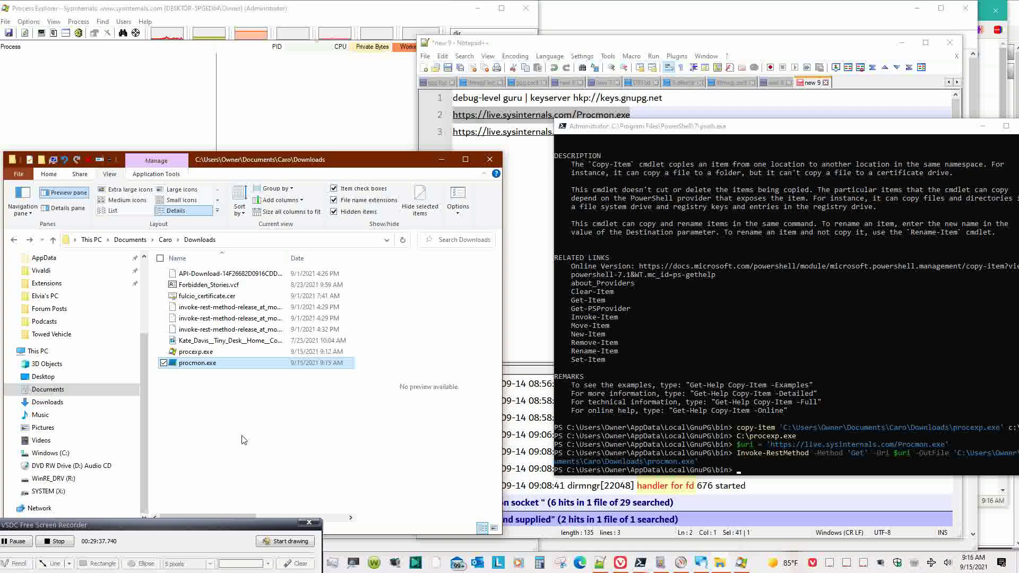
left_click(65, 208)
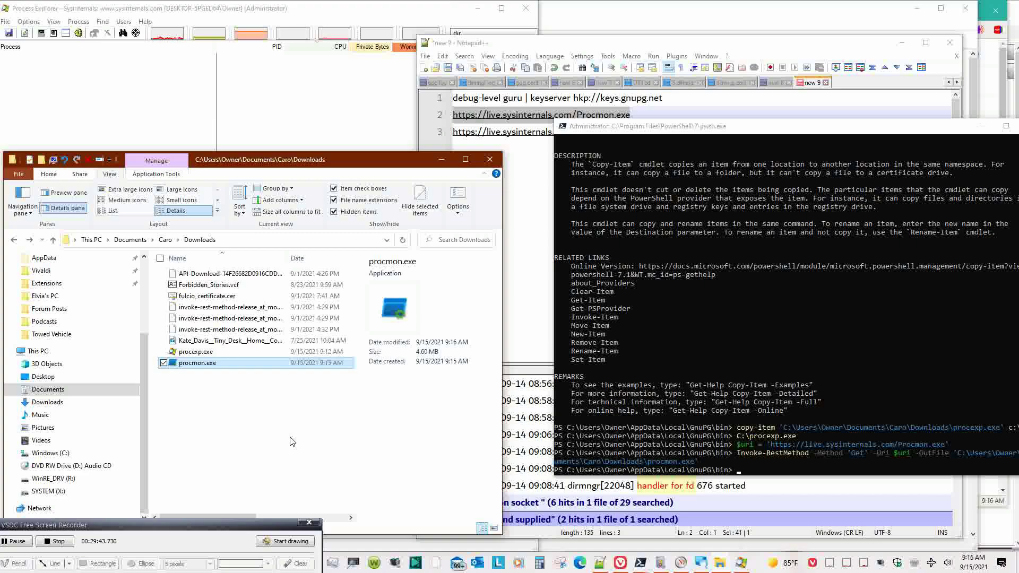
left_click(252, 353)
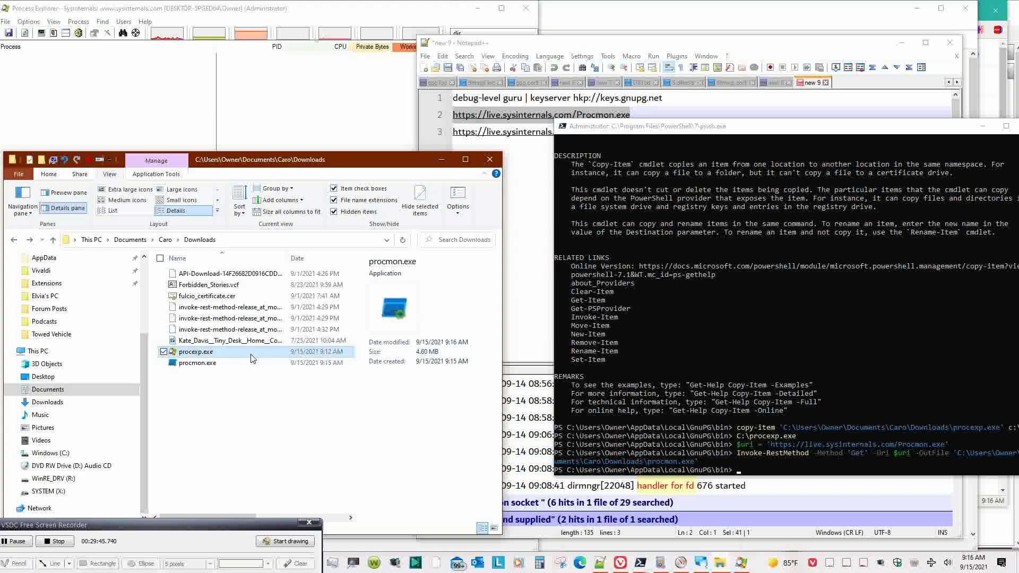
key("Down")
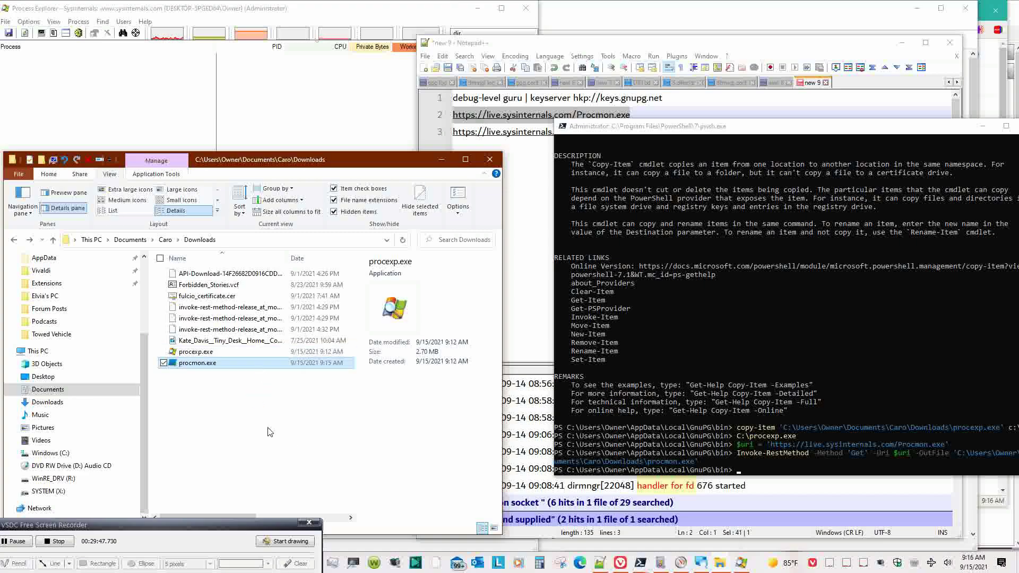
left_click(746, 460)
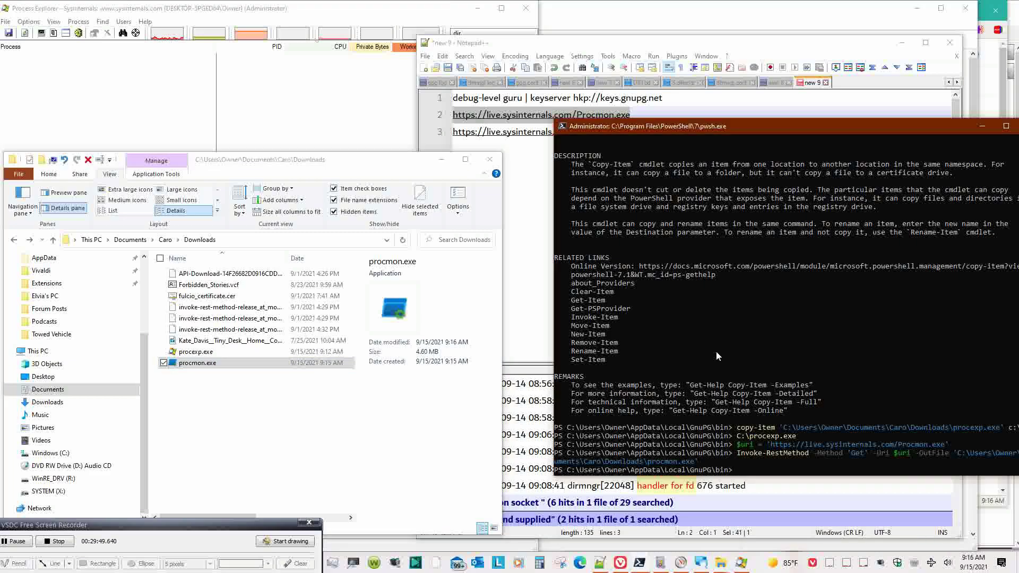
- Edit the recalled copy-item command from procexp.exe to procmon.exe and run it to copy to C:\
key("Up")
key("Up")
key("Up")
key("Up")
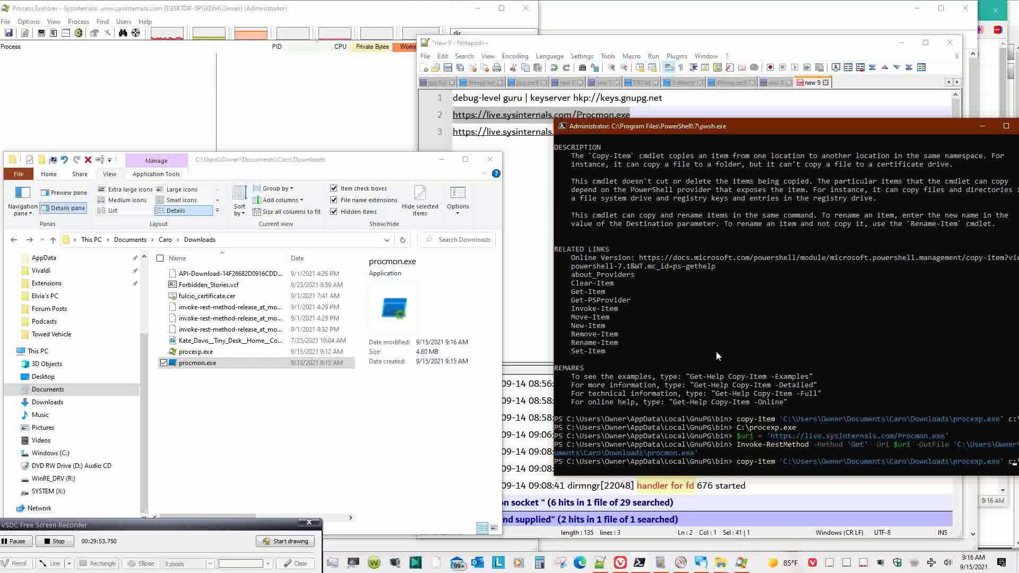
key("Left")
key("Left")
key("Left")
key("Left")
key("Left")
key("Left")
key("Left")
key("Left")
key("BackSpace")
key("BackSpace")
key("BackSpace")
type("mon")
key("Return")
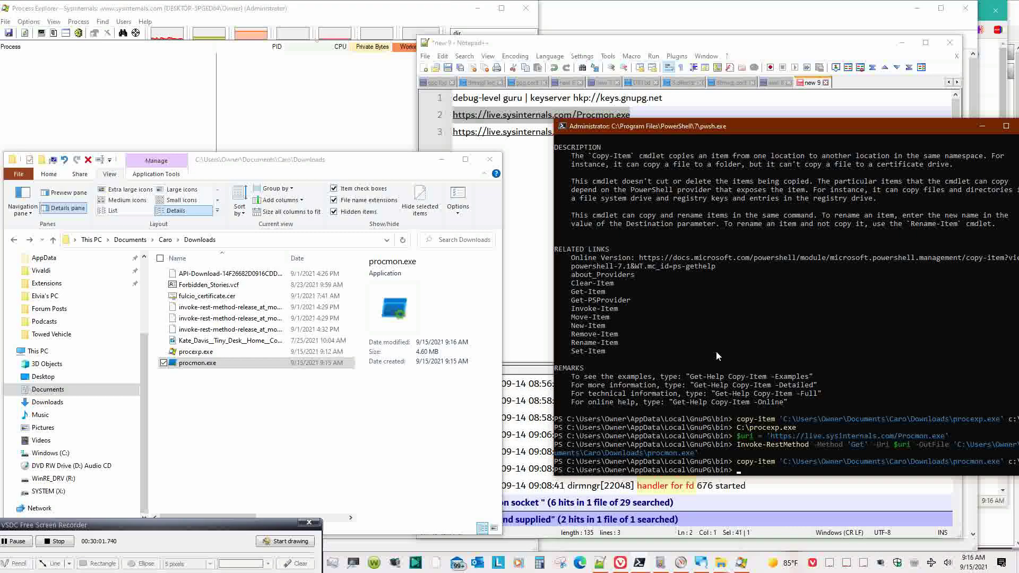
- Show the C: drive in Details layout, hiding the Details pane, to see procmon.exe (4,716 KB)
left_click(144, 364)
left_click(50, 453)
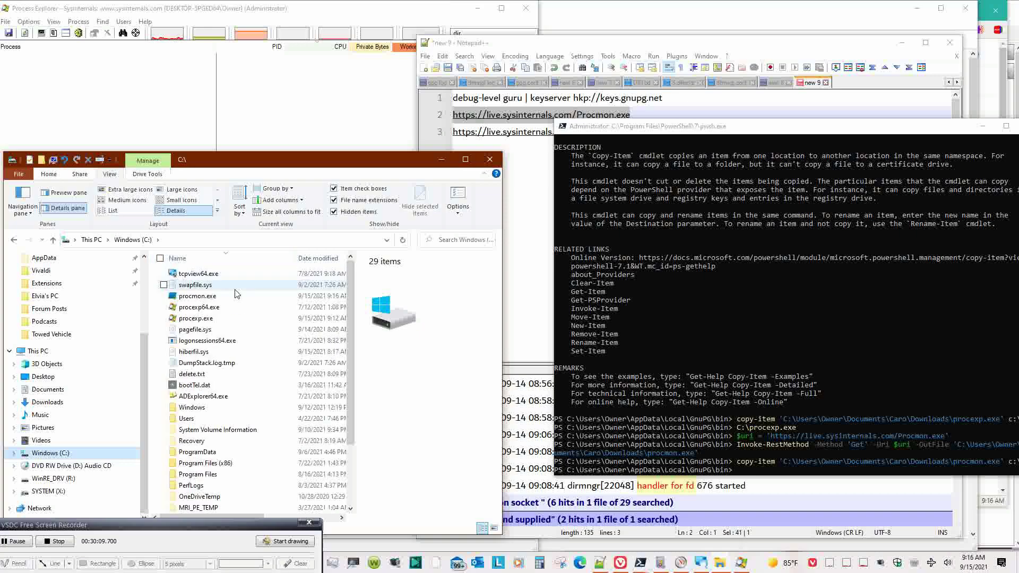
mouse_move(237, 293)
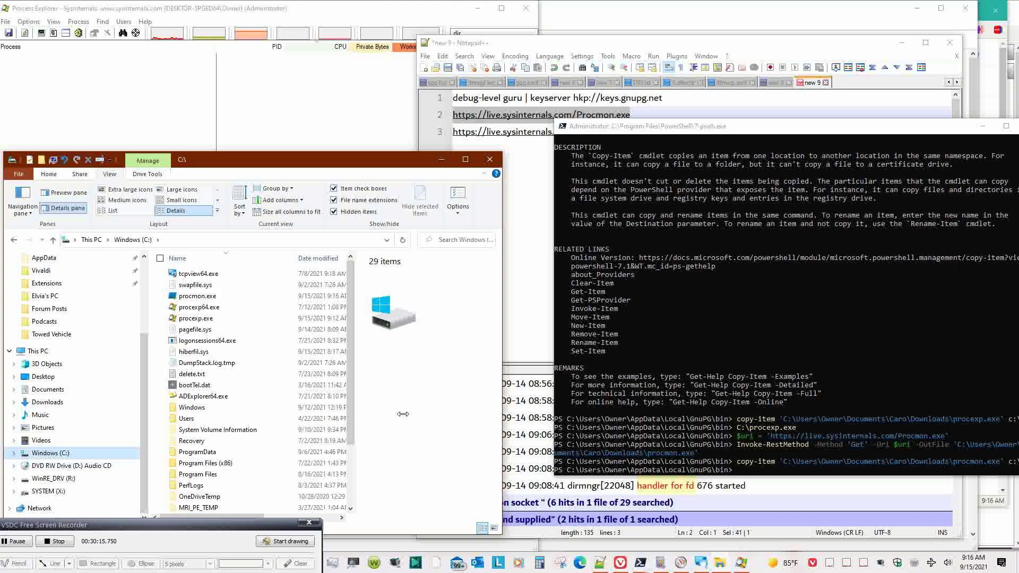
left_click(58, 210)
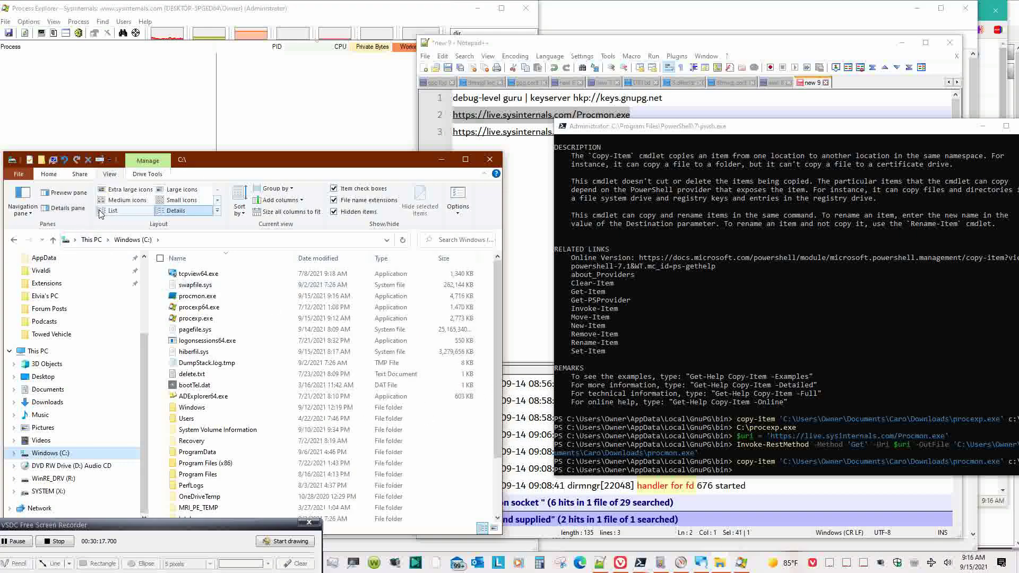
left_click(99, 211)
left_click(176, 211)
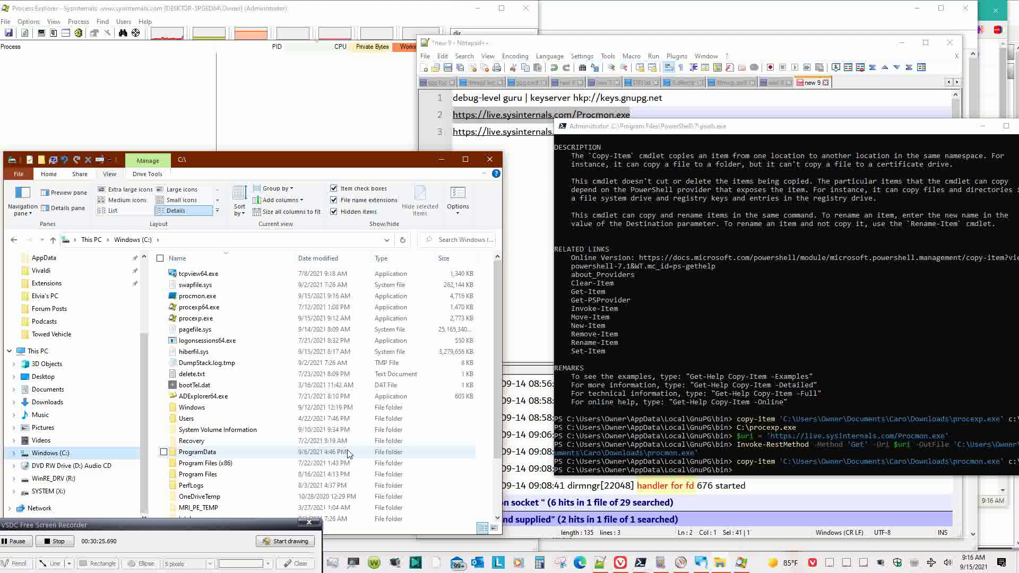
- Minimise File Explorer and bring the Notepad++ new 9 note to the front
left_click(758, 472)
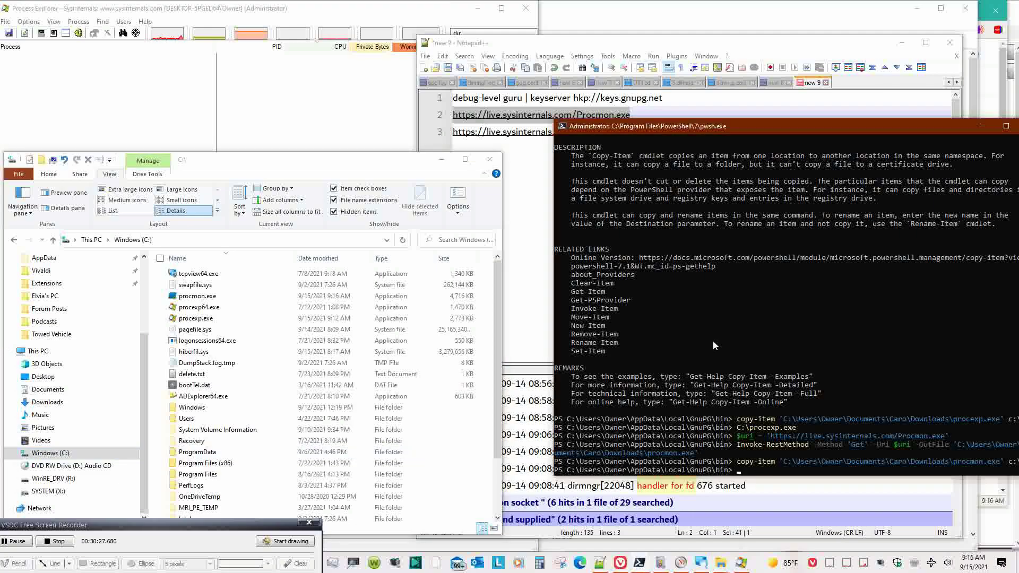
left_click(442, 160)
left_click(667, 148)
- Select lines 2–3 holding the two Sysinternals URLs and delete them
left_click_drag(667, 148, 604, 132)
key("shift+Up")
key("shift+Home")
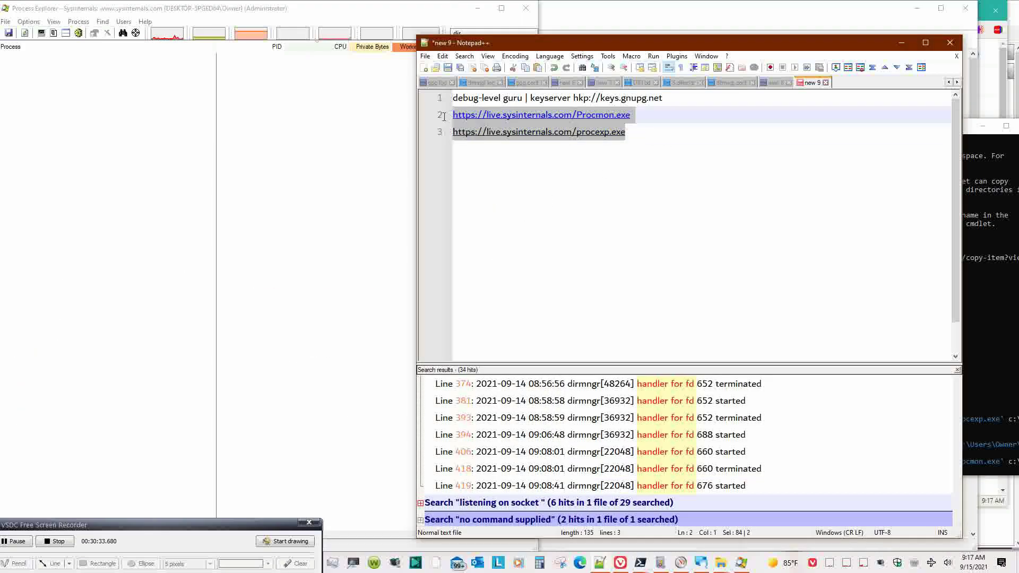
key("Delete")
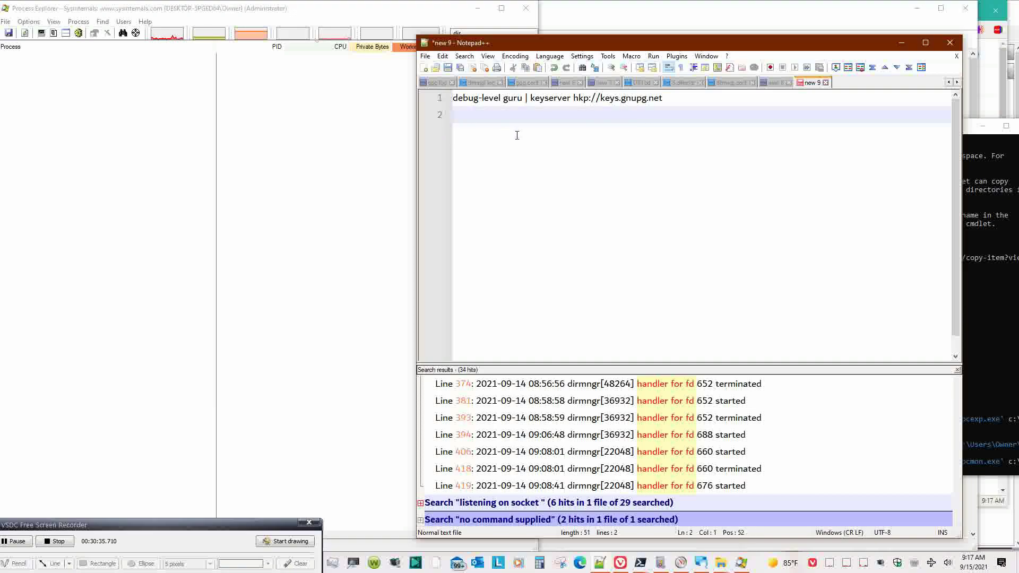
- Look over the keyserver line in dirmngr.conf and the new 8 log, then return to new 9
left_click(728, 85)
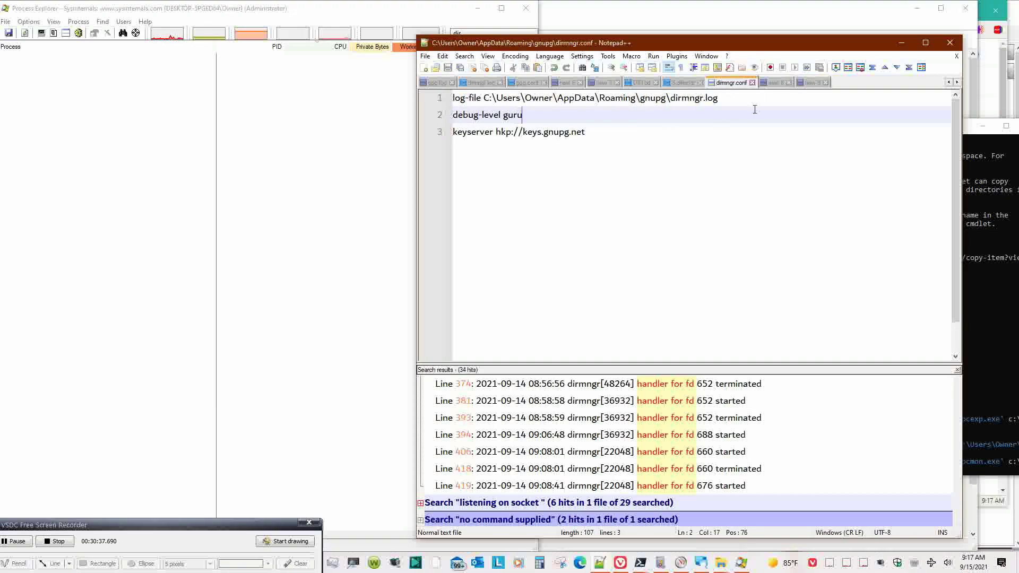
triple_click(699, 128)
left_click(803, 83)
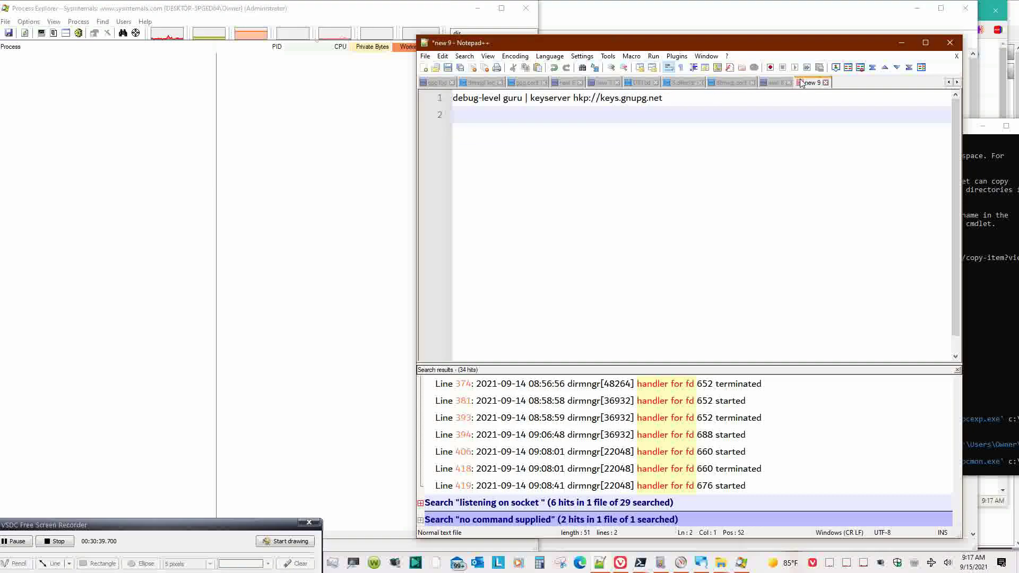
left_click(775, 83)
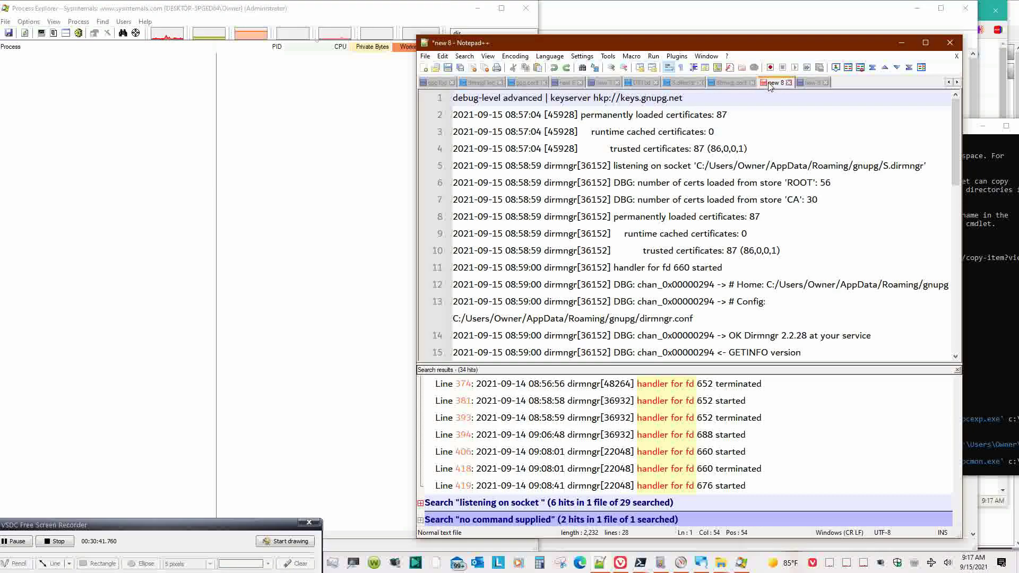
left_click(808, 85)
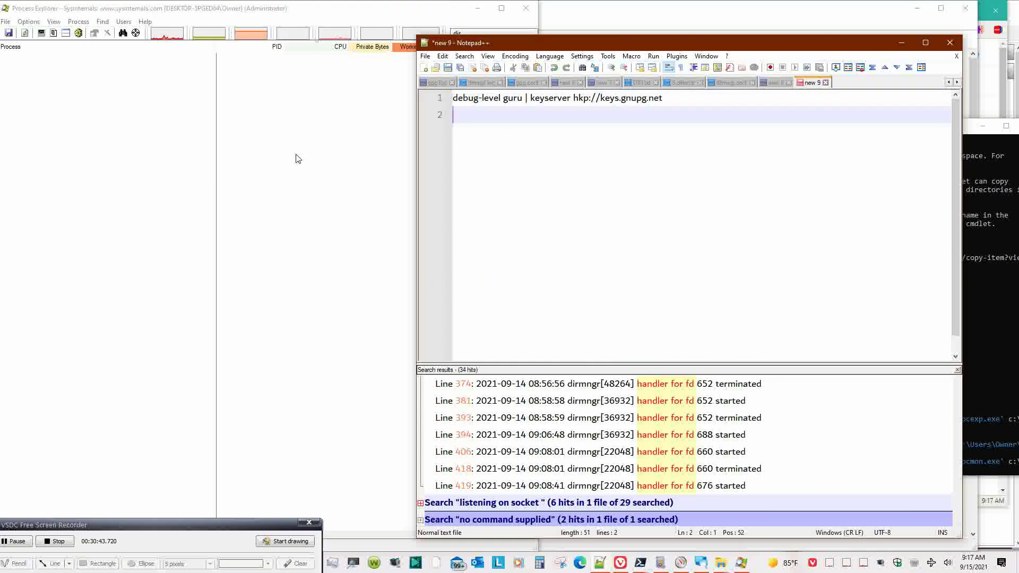
left_click(361, 152)
- Rerun the copy-item command to copy procmon.exe to C:\ in PowerShell
left_click(997, 289)
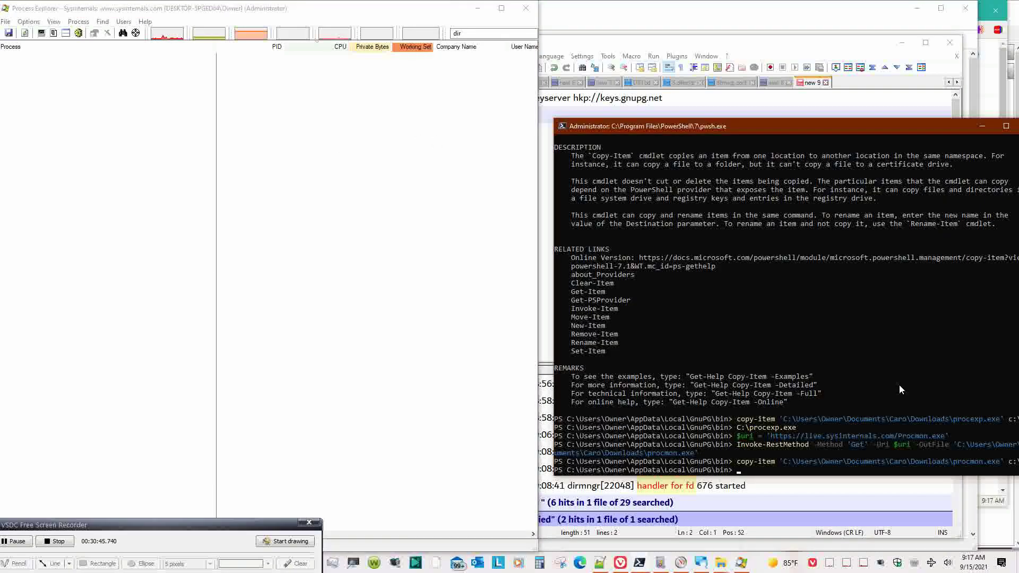
key("Up")
key("Return")
- Stop dirmngr by rerunning .\gpgconf --kill dirmngr from history
key("Up")
key("Up")
key("Up")
key("Up")
key("Up")
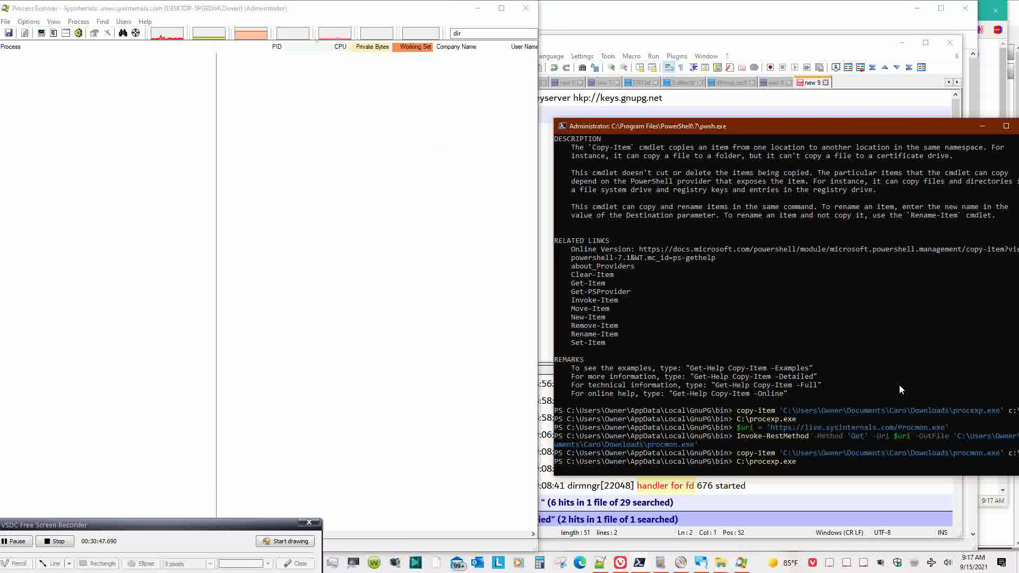
key("Up")
key("Up")
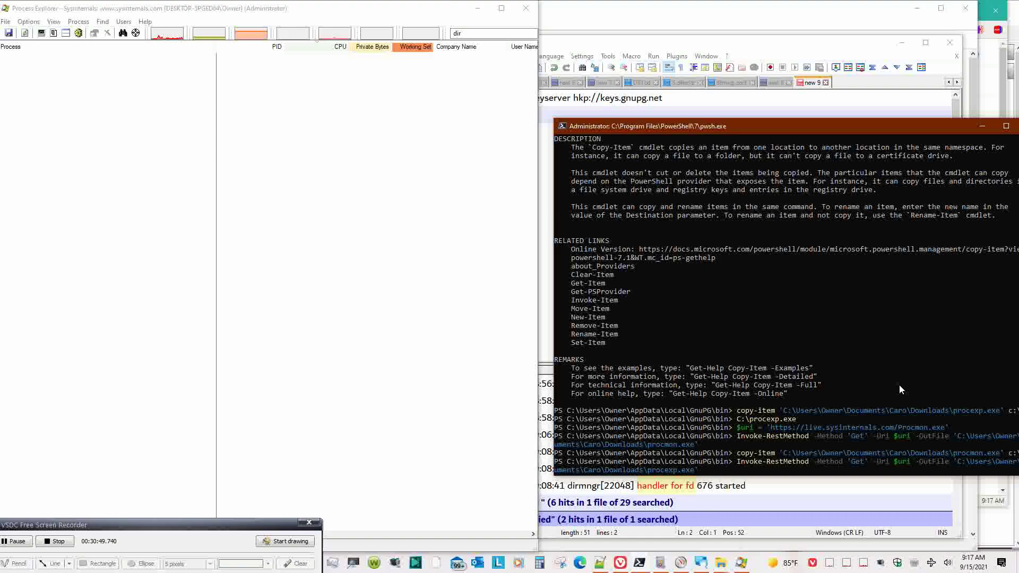
key("Up")
key("Up")
key("Up")
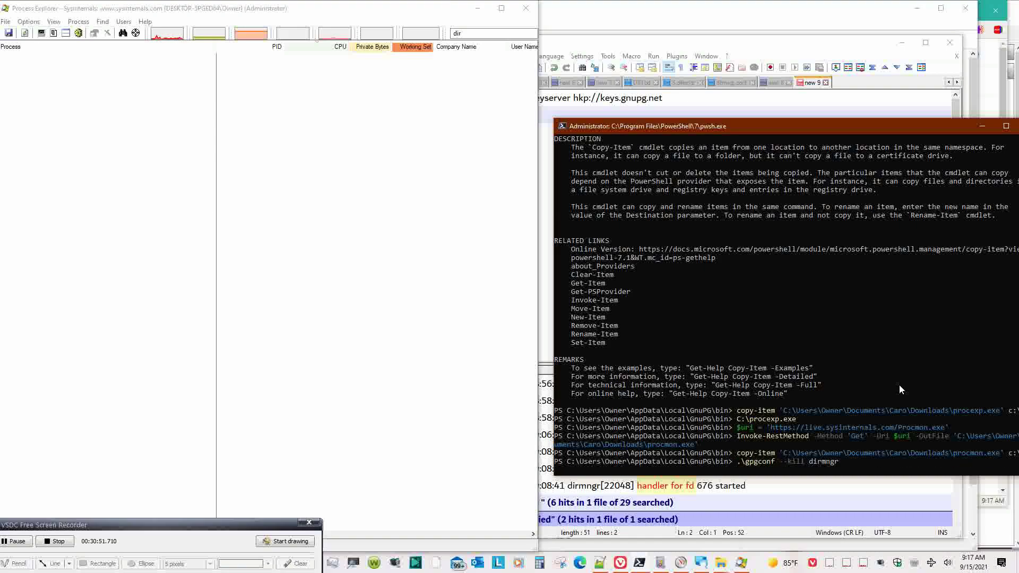
key("Up")
key("Up")
key("Up")
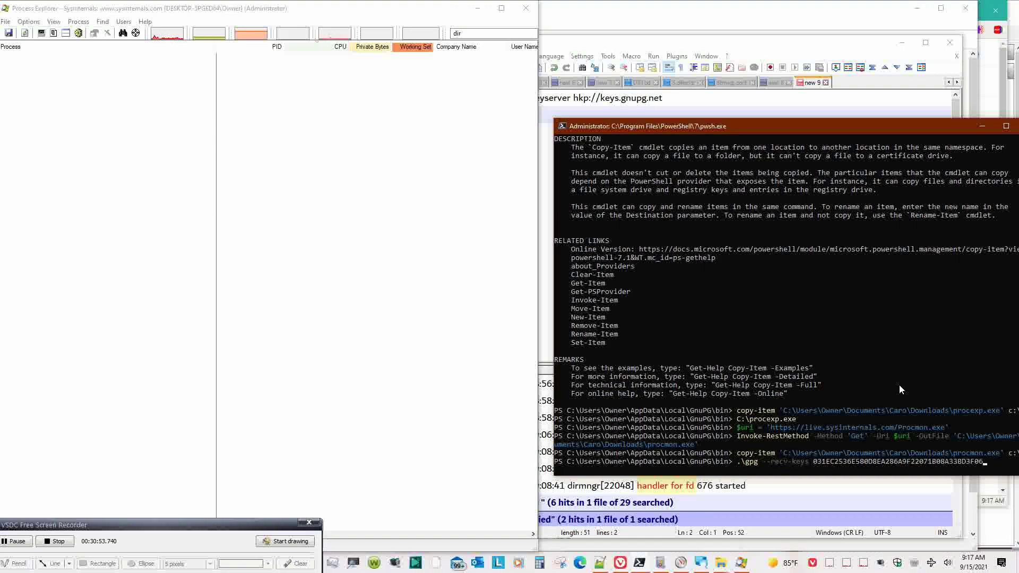
key("Up")
key("Up")
key("Return")
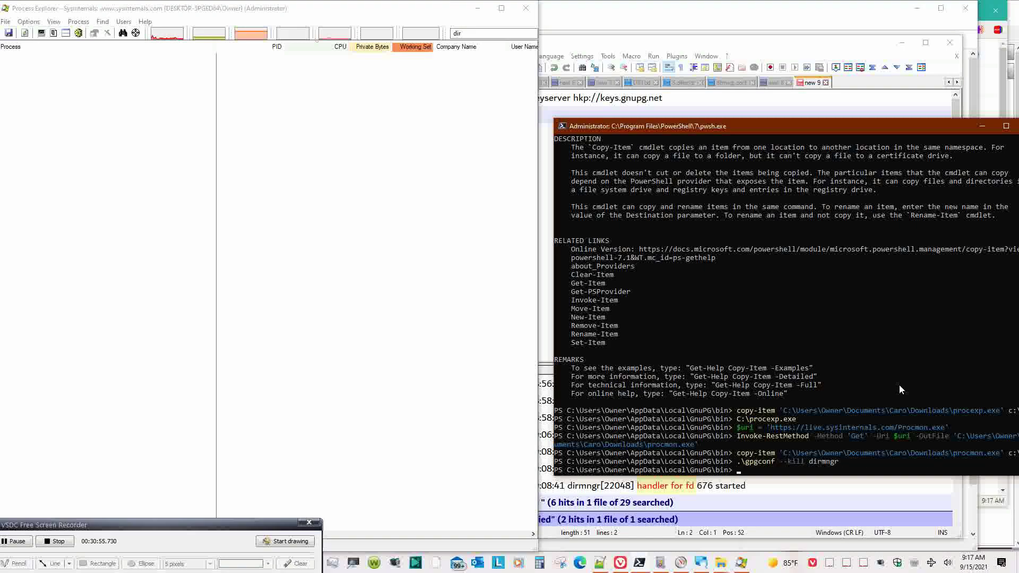
- Rerun .\gpg --recv-keys with the key ID to fetch it with debug output
key("Up")
key("Up")
key("Up")
key("Up")
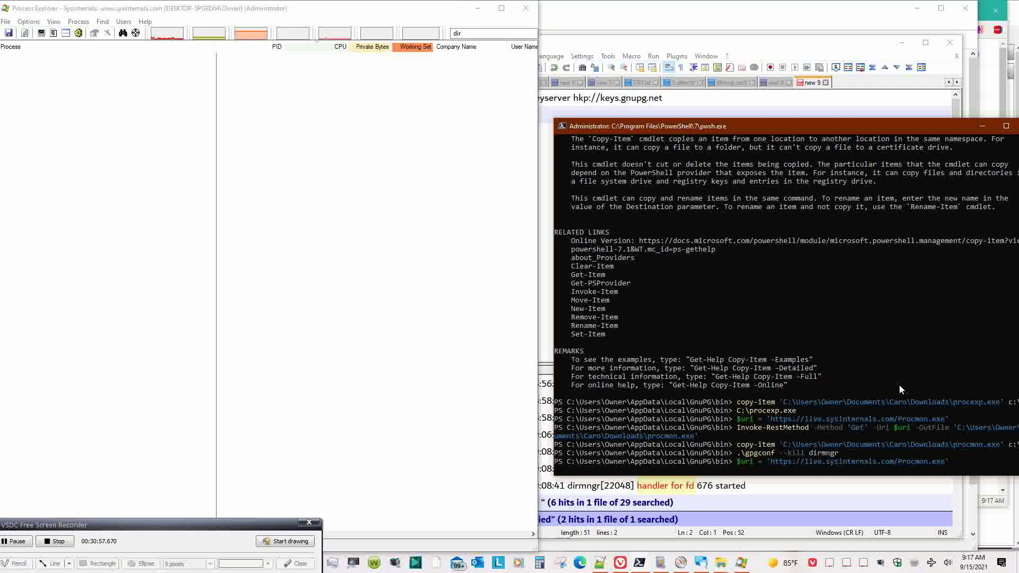
key("Up")
key("Up")
key("Up")
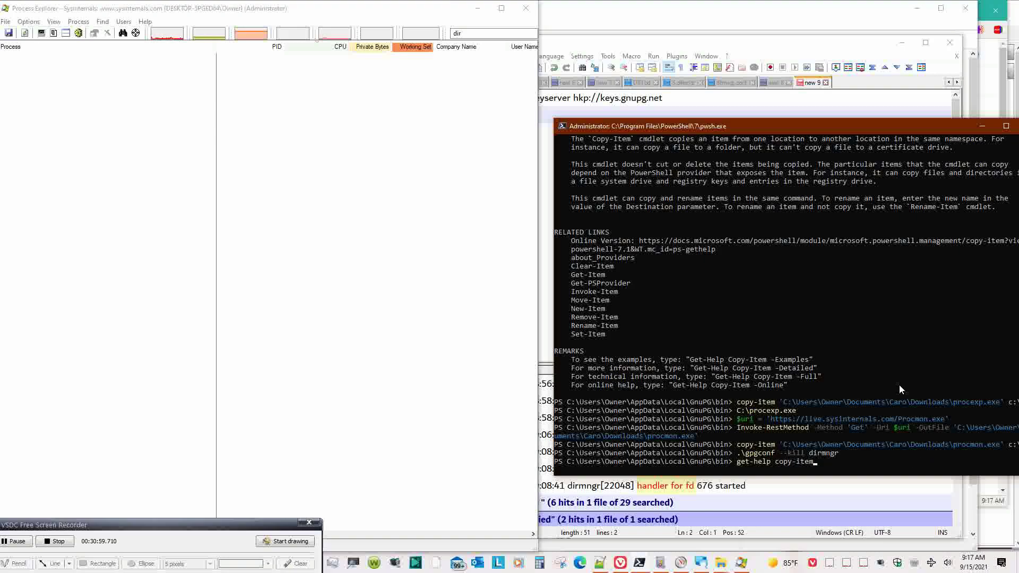
key("Up")
key("Up")
key("Up")
key("Up")
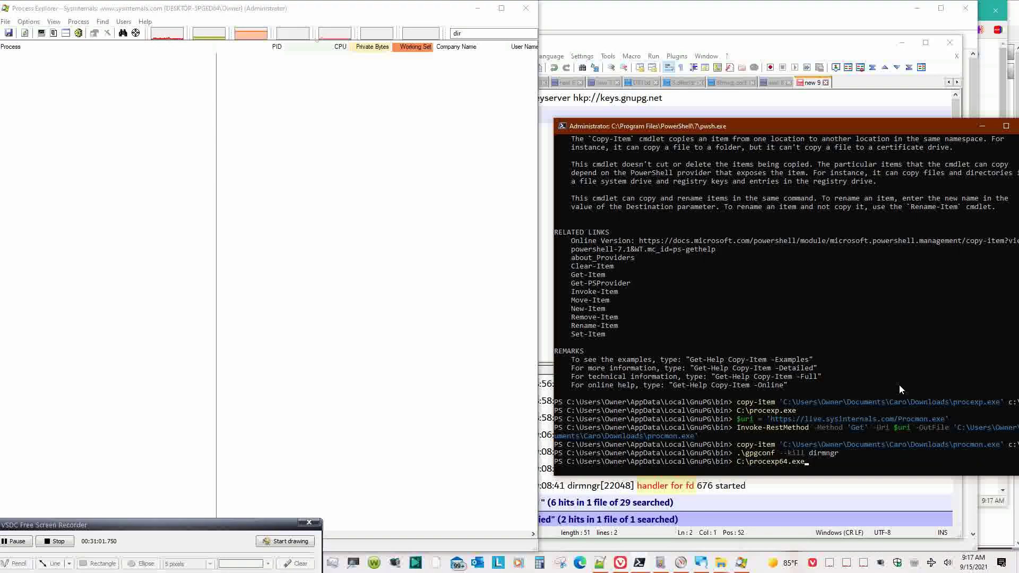
key("Up")
key("Down")
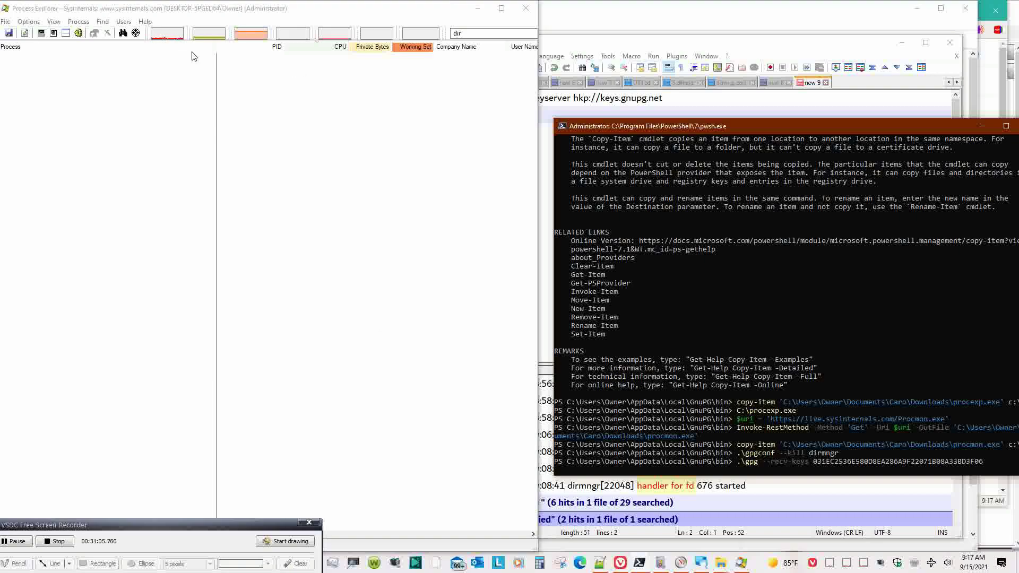
key("Return")
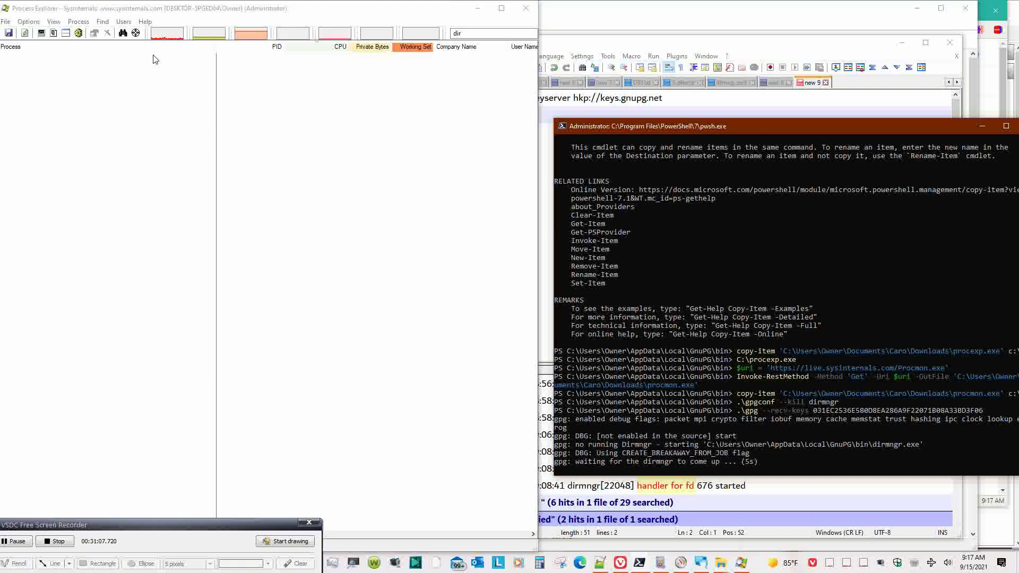
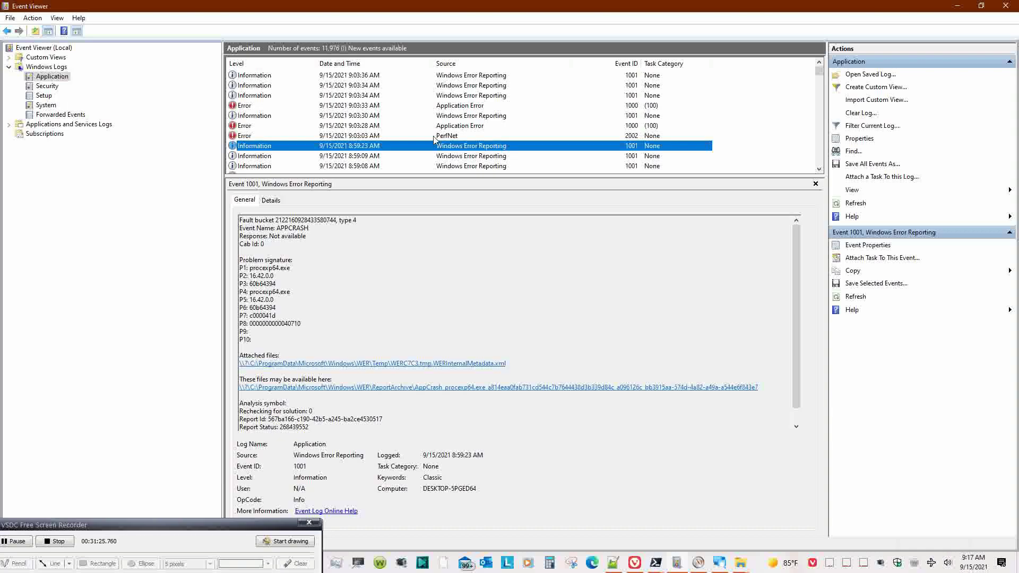
- Refresh the Application log and review the procexp64.exe APPCRASH report (Event 1001)
left_click(30, 20)
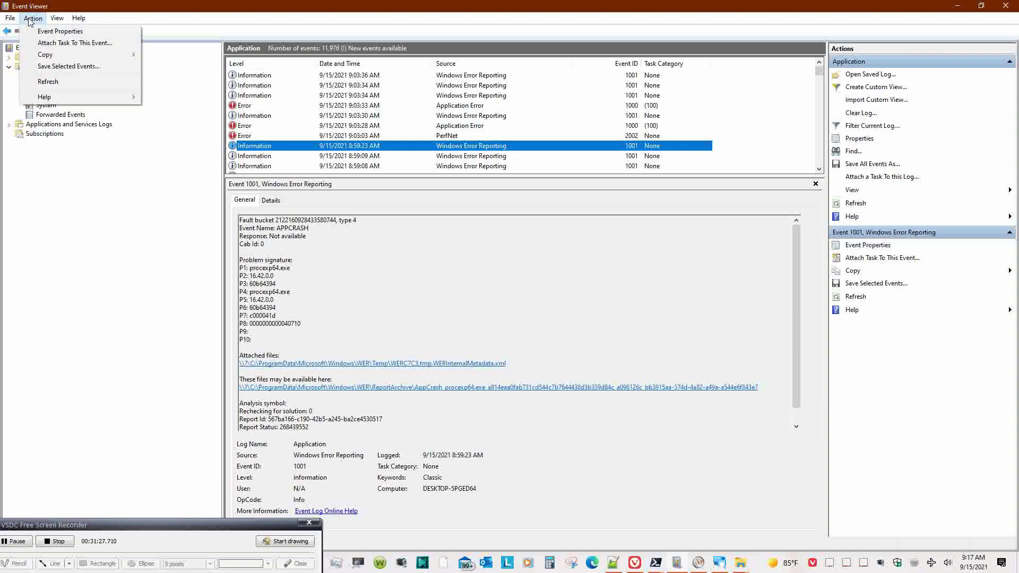
left_click(47, 82)
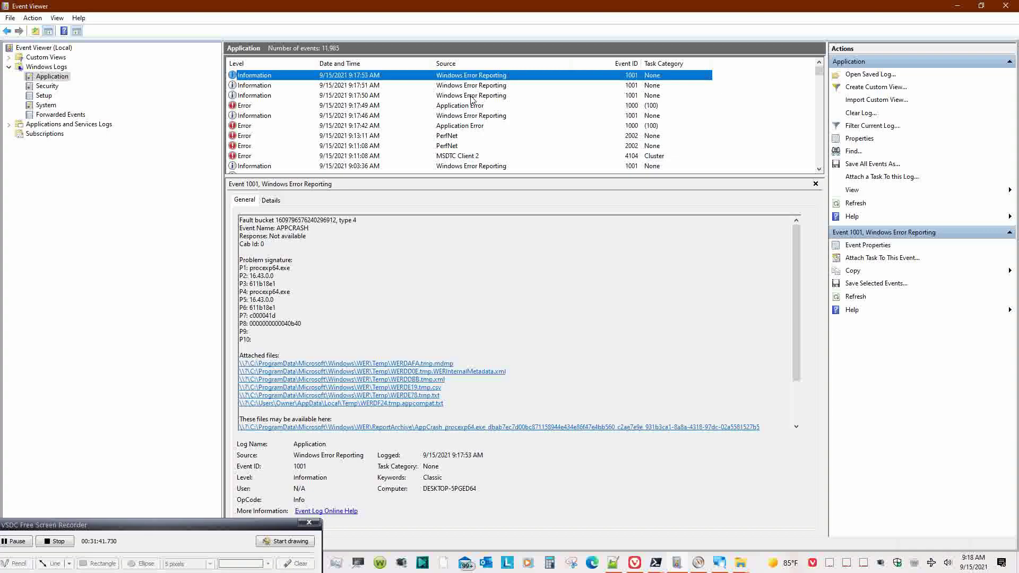
scroll(640, 329, "down", 3)
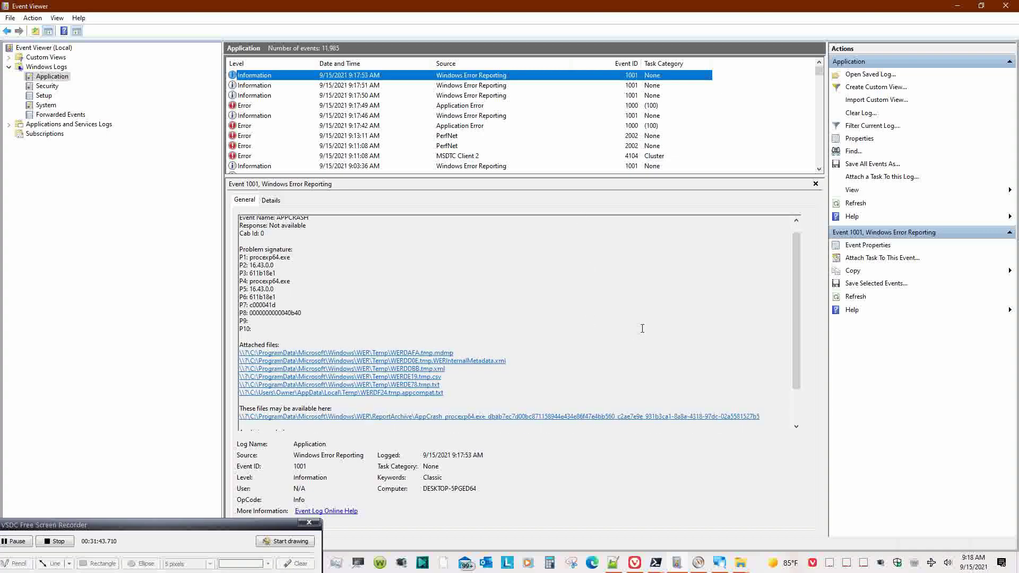
scroll(665, 322, "up", 3)
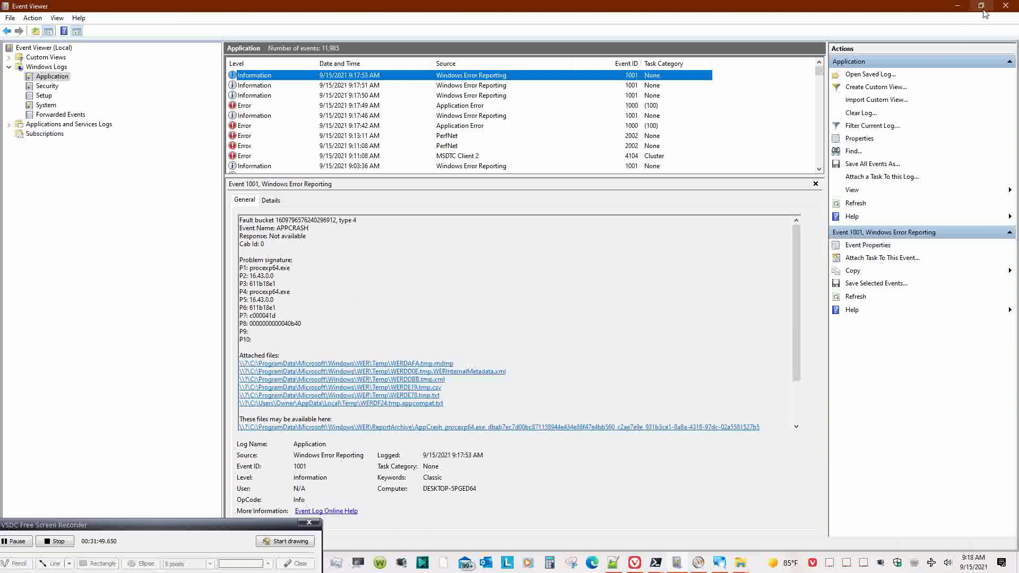
- Edit the recalled C:\procexp.exe command in PowerShell to run C:\procmon.exe
left_click(963, 8)
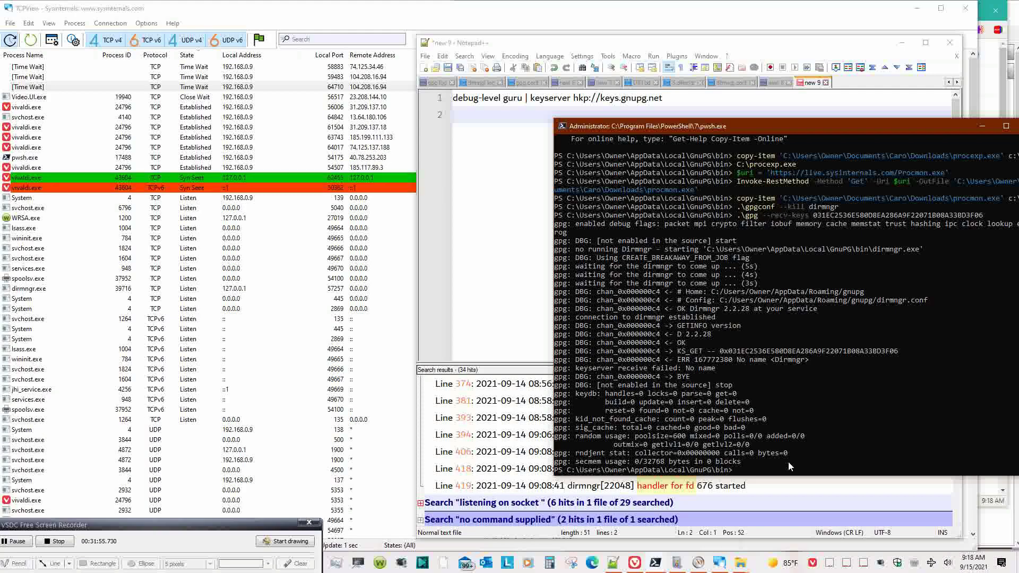
key("Up")
key("Up")
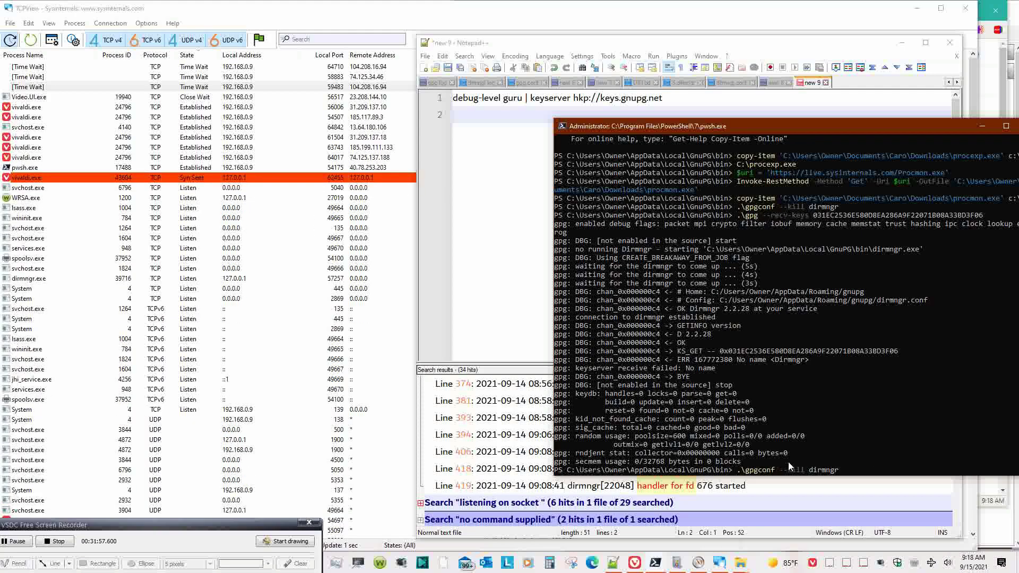
key("Up")
key("Up")
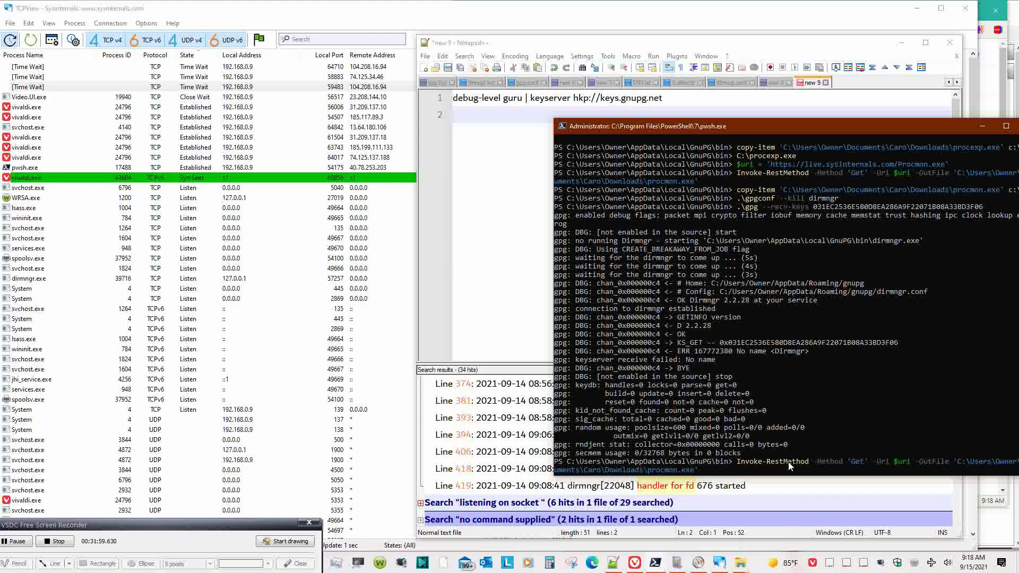
key("Up")
key("Up")
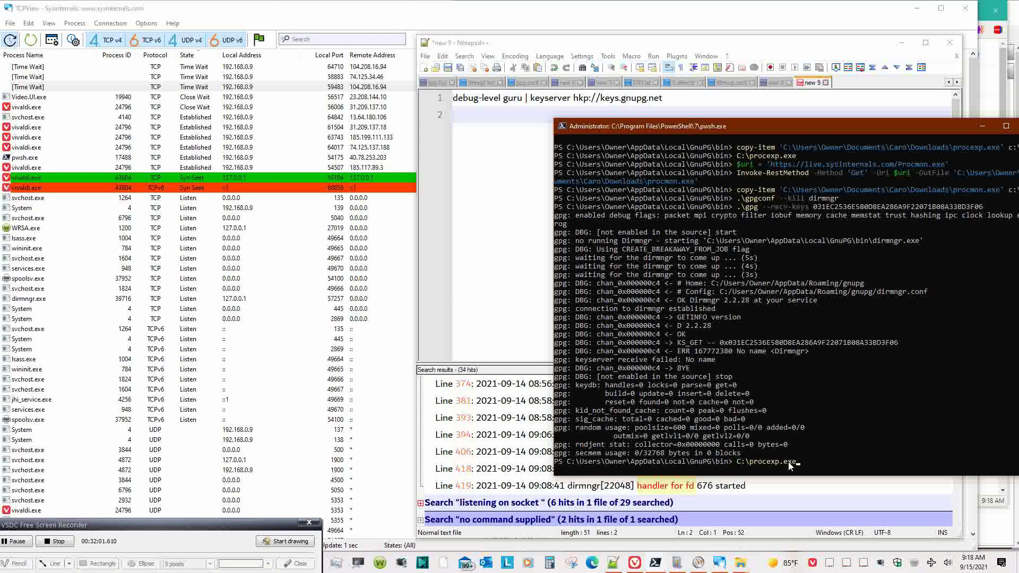
key("BackSpace")
key("BackSpace")
key("BackSpace")
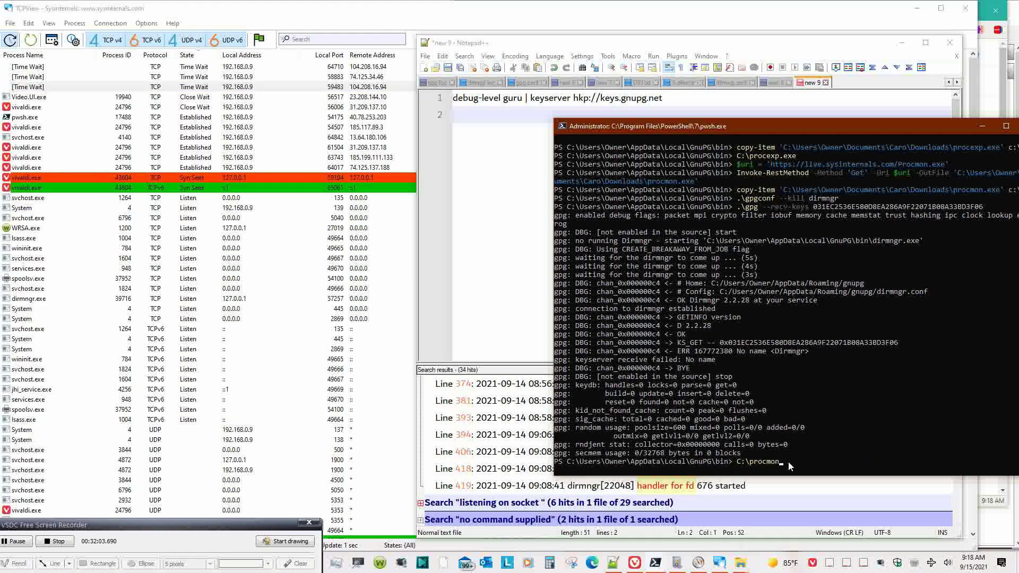
type("mon.exe")
key("Return")
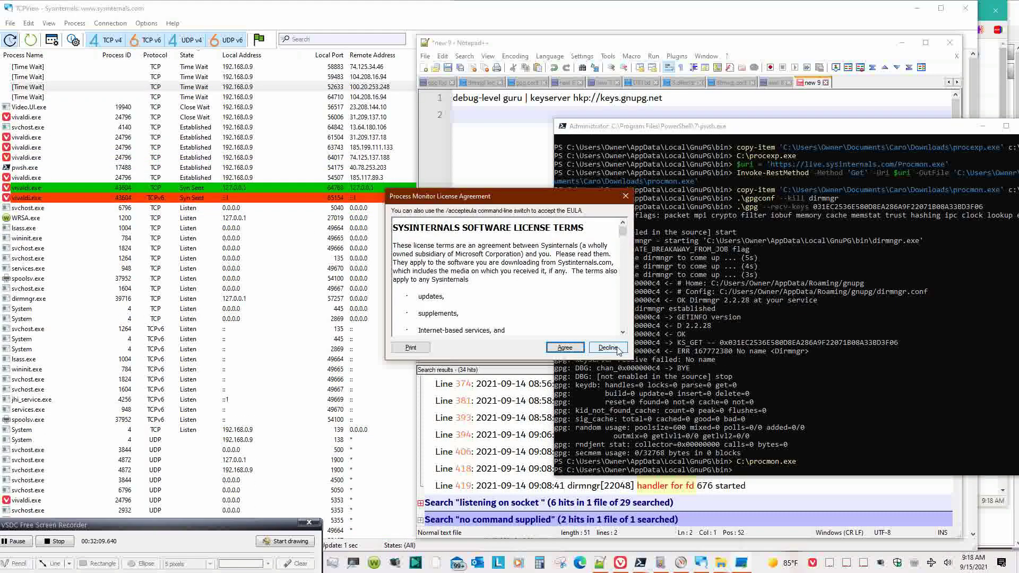
- Scroll through and accept the Process Monitor license agreement
left_click(624, 333)
left_click(624, 332)
left_click(624, 333)
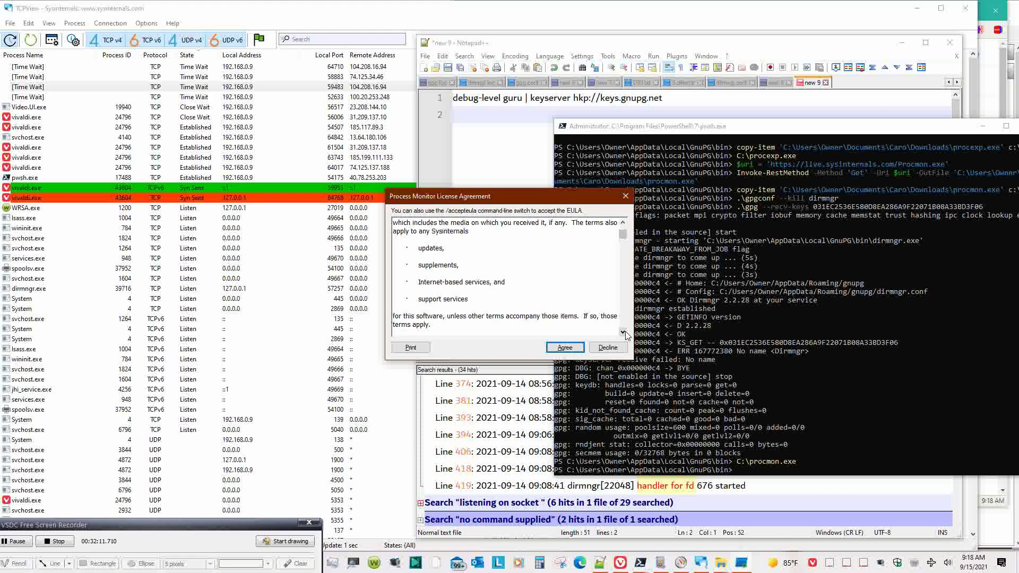
left_click(624, 333)
left_click(623, 333)
left_click(567, 346)
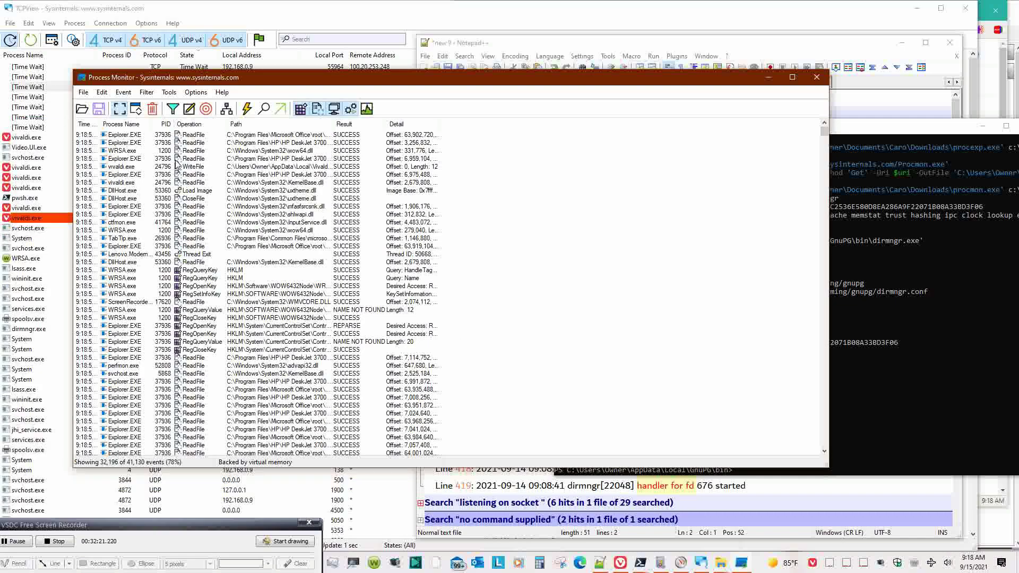
- Widen the Time of Day, Operation and Detail columns to show full timestamps and details
left_click_drag(99, 125, 248, 128)
left_click_drag(316, 125, 349, 125)
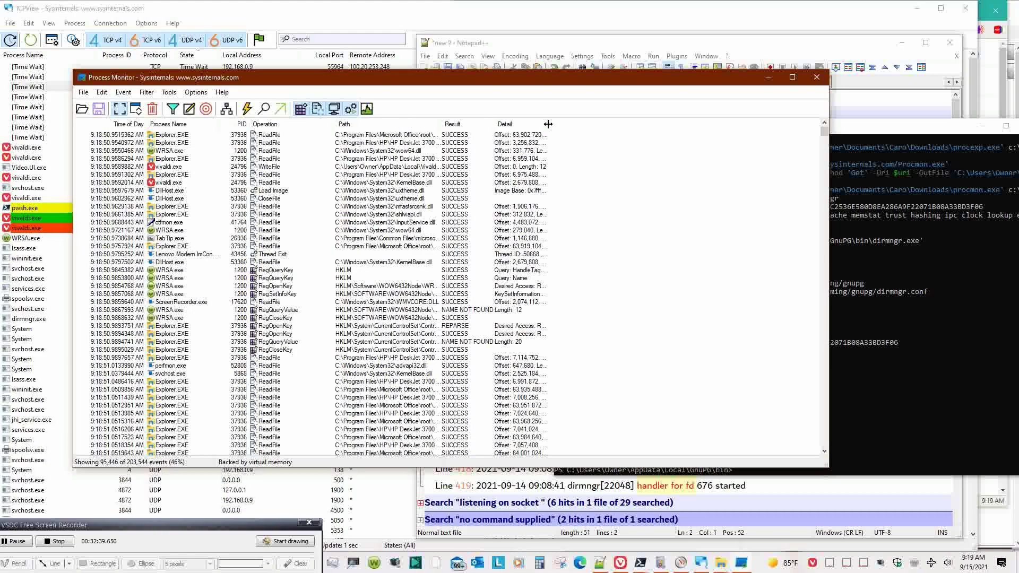
left_click_drag(550, 124, 788, 138)
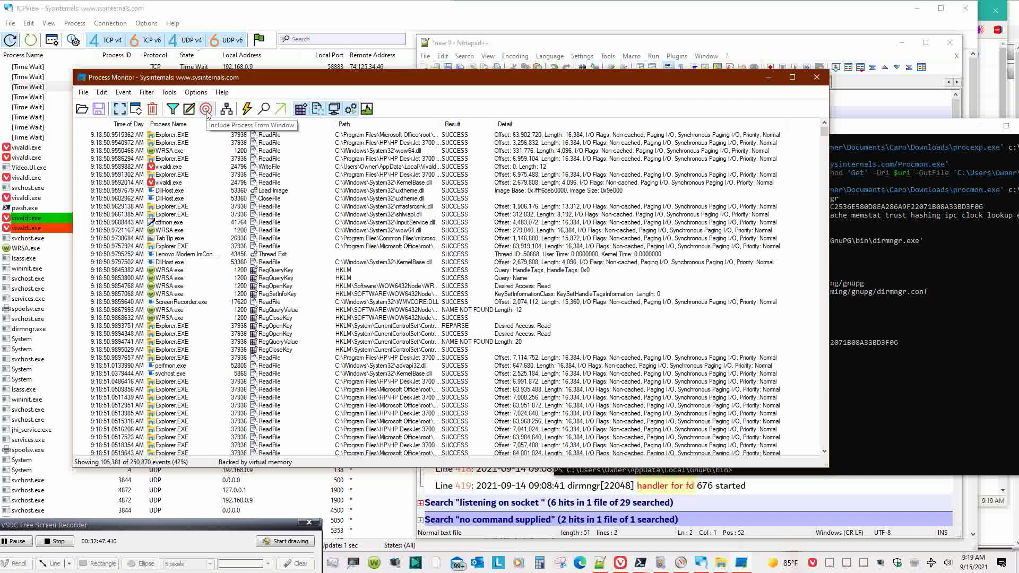
left_click(172, 110)
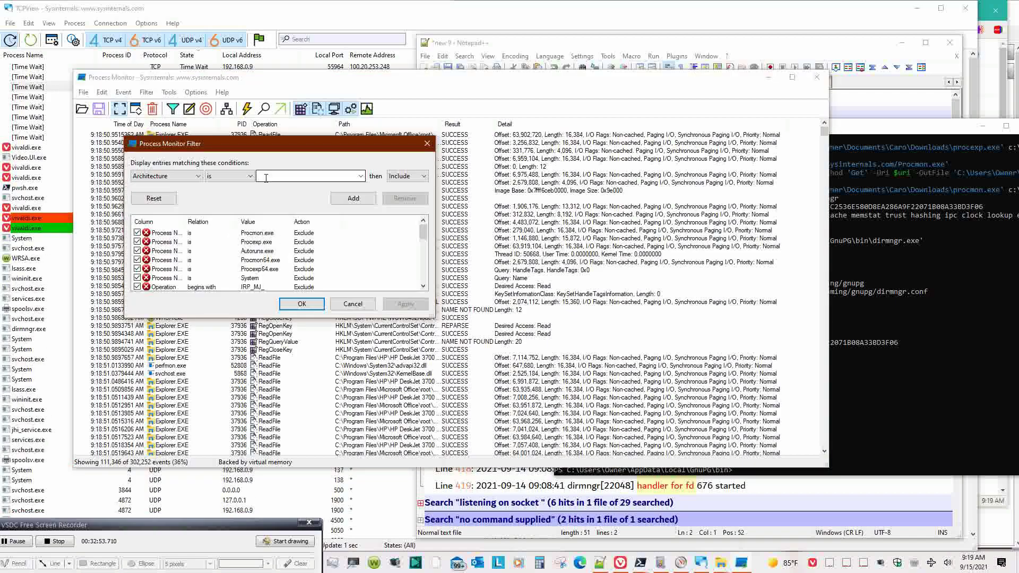
left_click(190, 177)
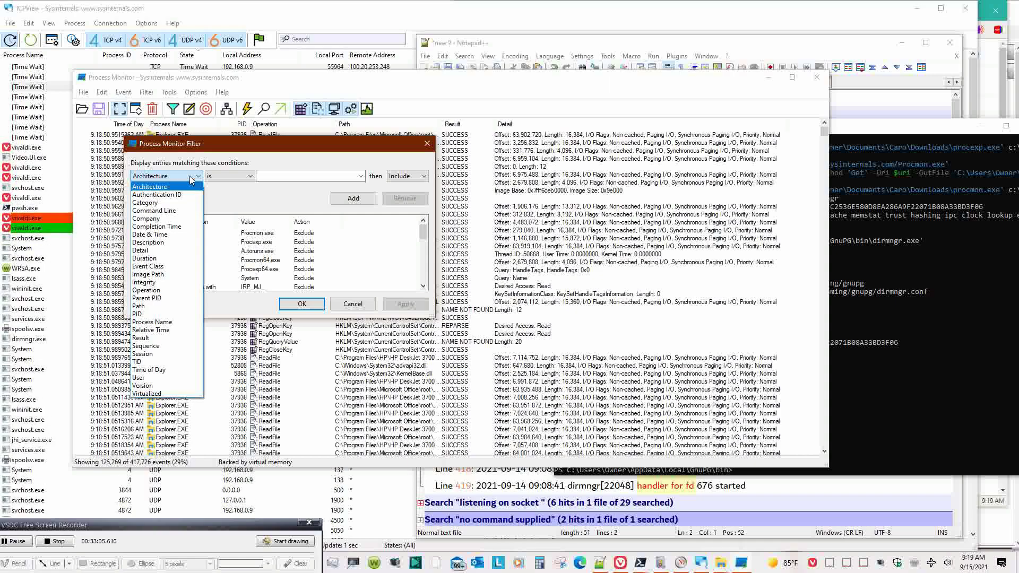
left_click(153, 322)
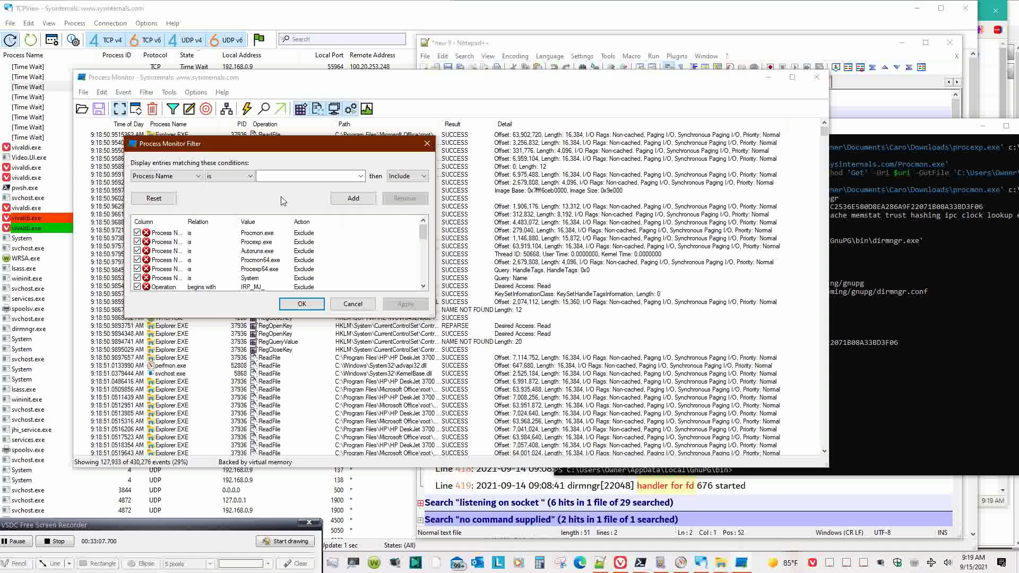
left_click(290, 179)
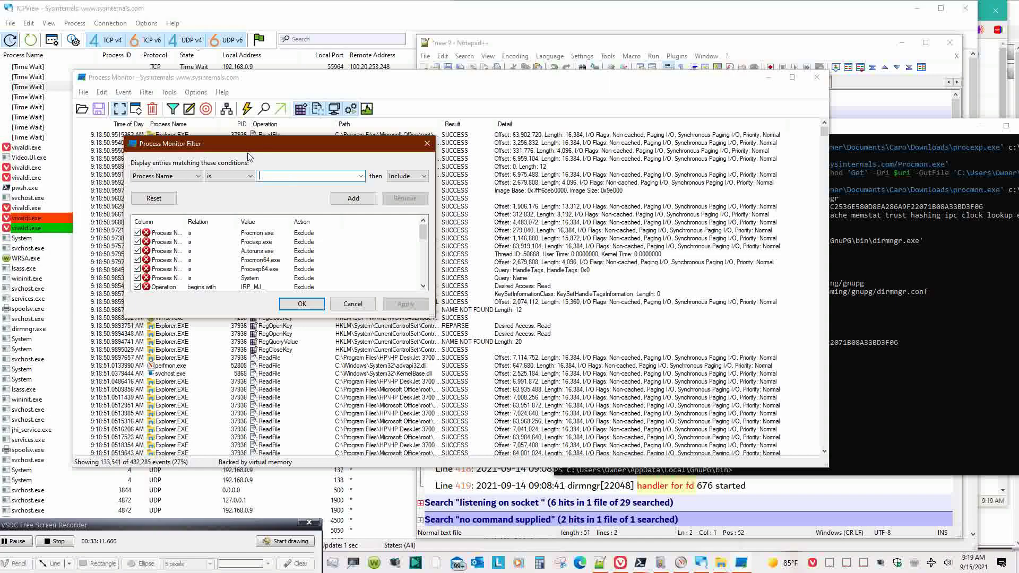
left_click(249, 176)
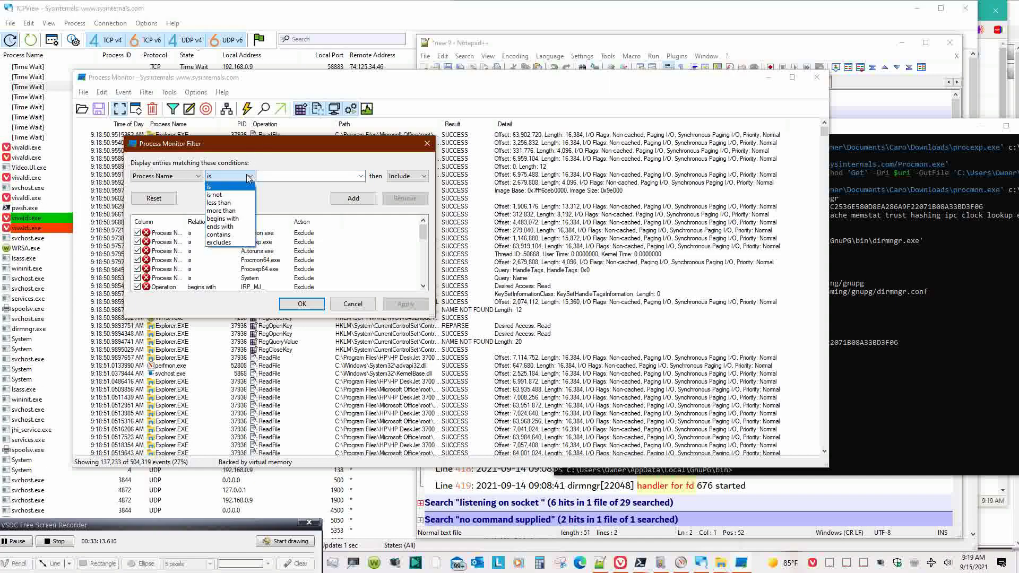
left_click(223, 219)
left_click(268, 179)
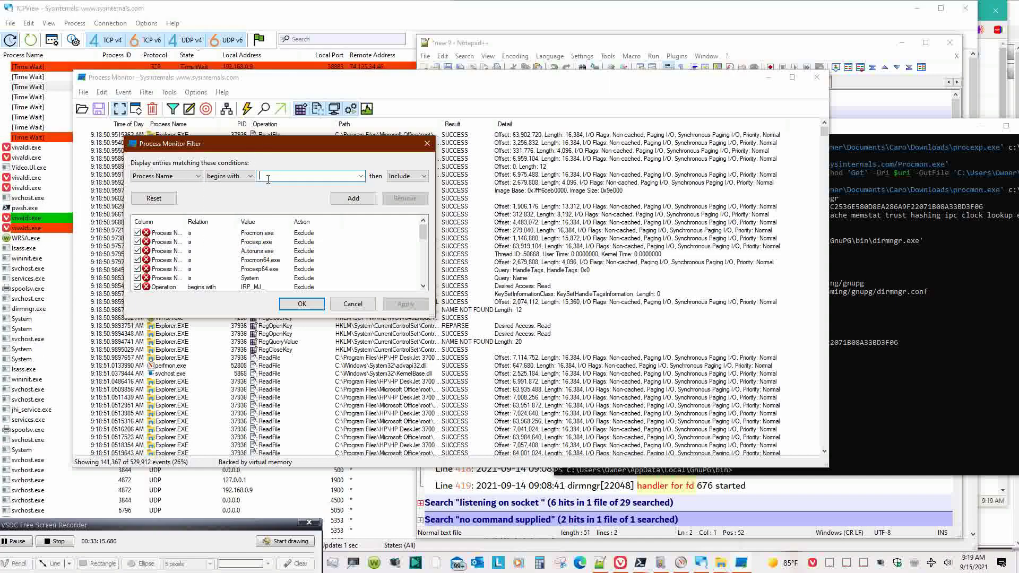
type("dir")
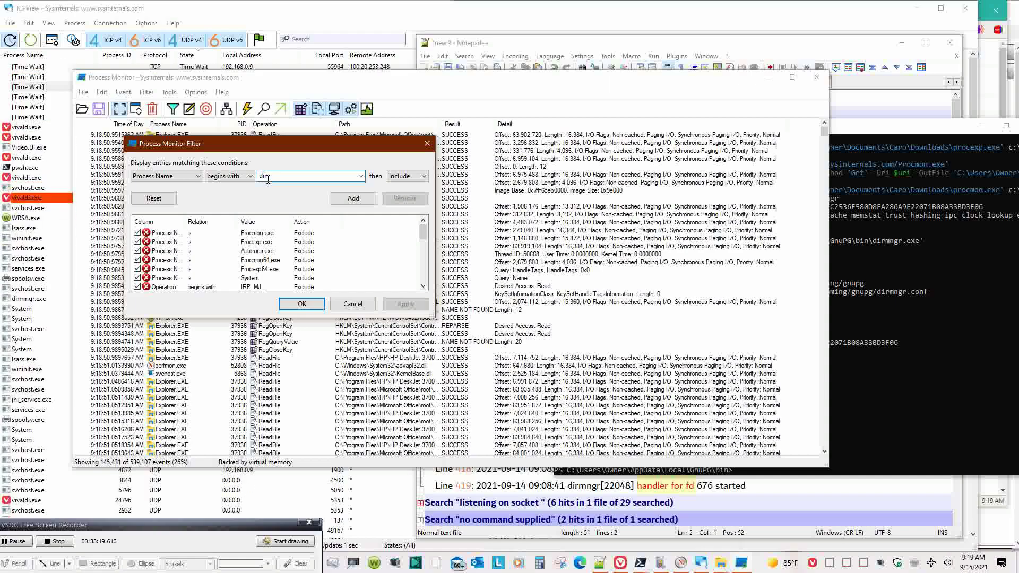
left_click(306, 307)
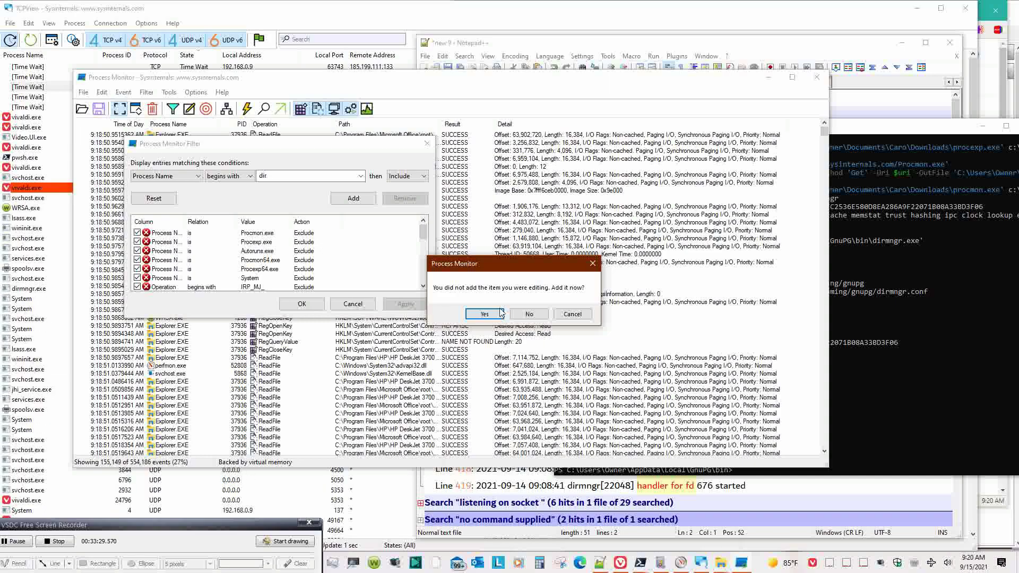
left_click(530, 313)
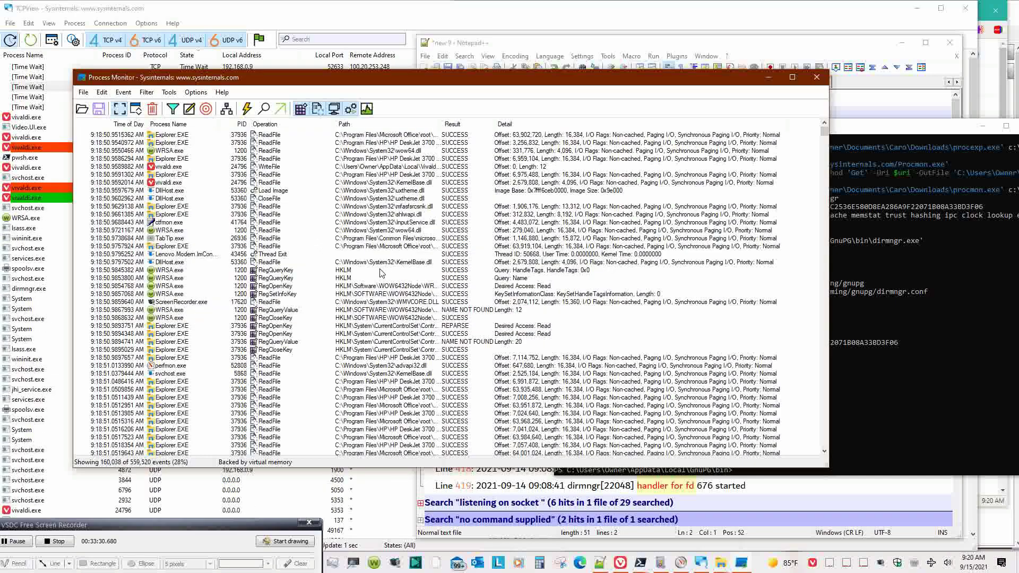
- Add a filter rule including processes whose name begins with dirmngr
left_click(151, 94)
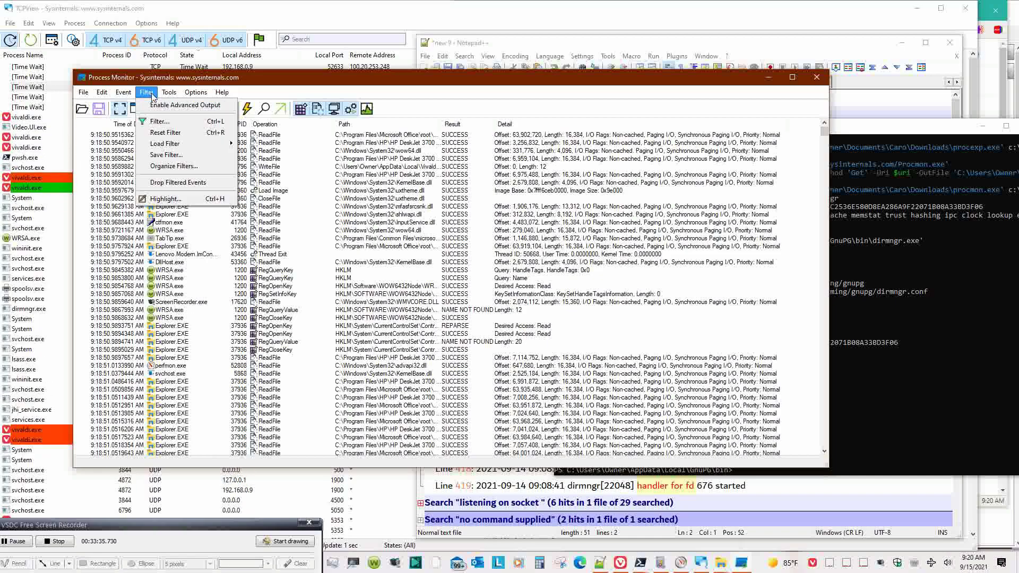
left_click(160, 121)
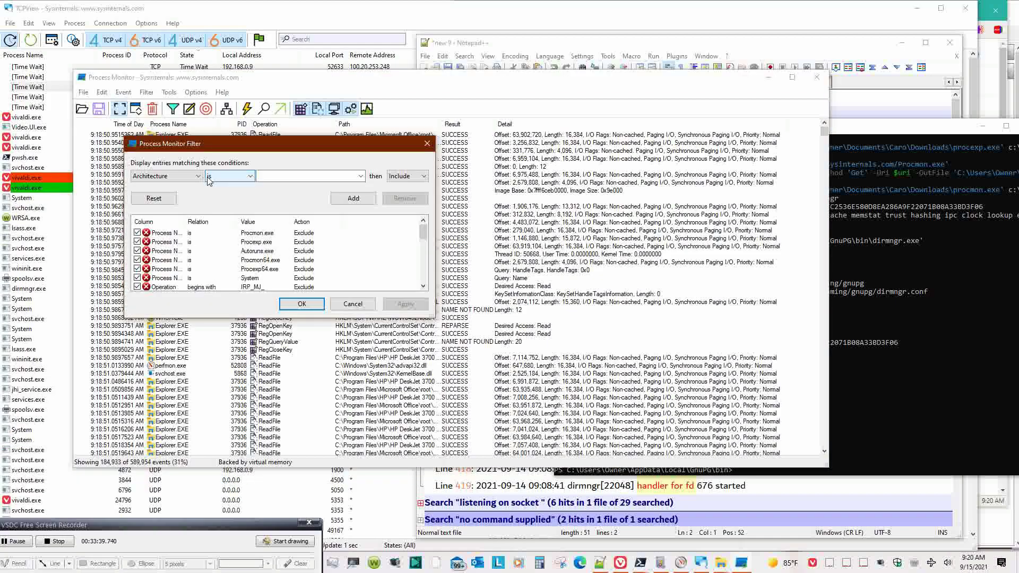
left_click(190, 177)
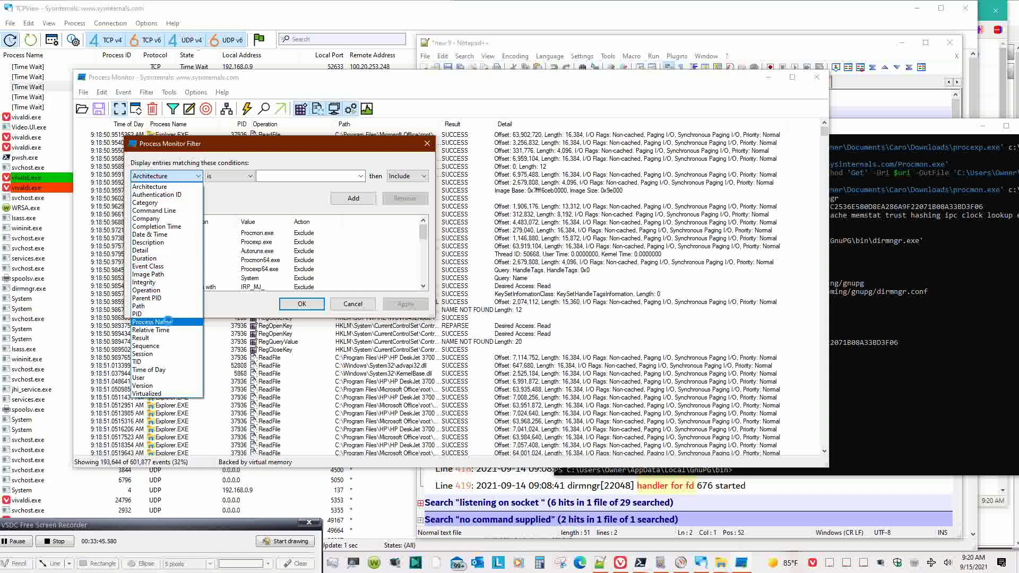
left_click(168, 326)
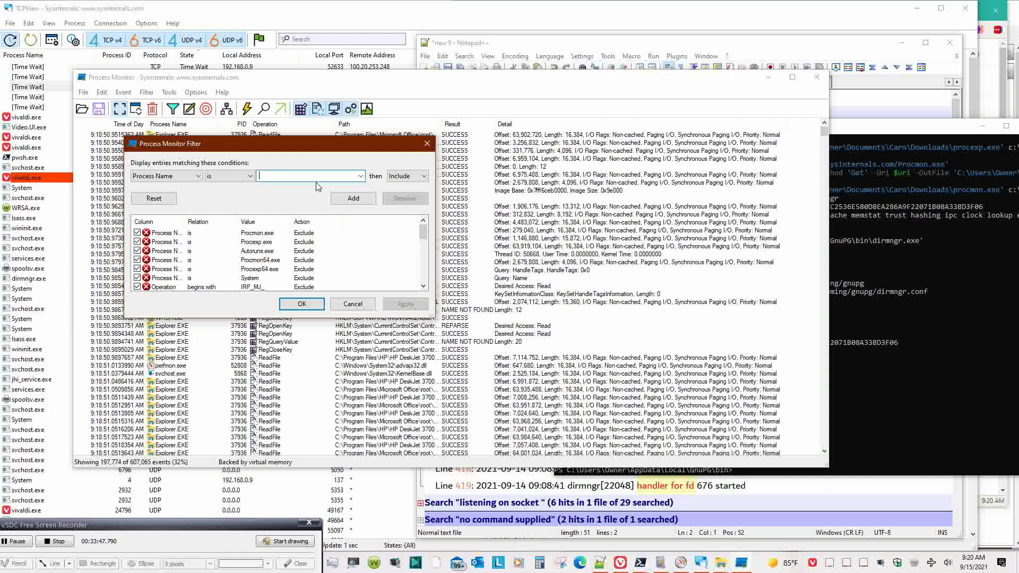
type("dir")
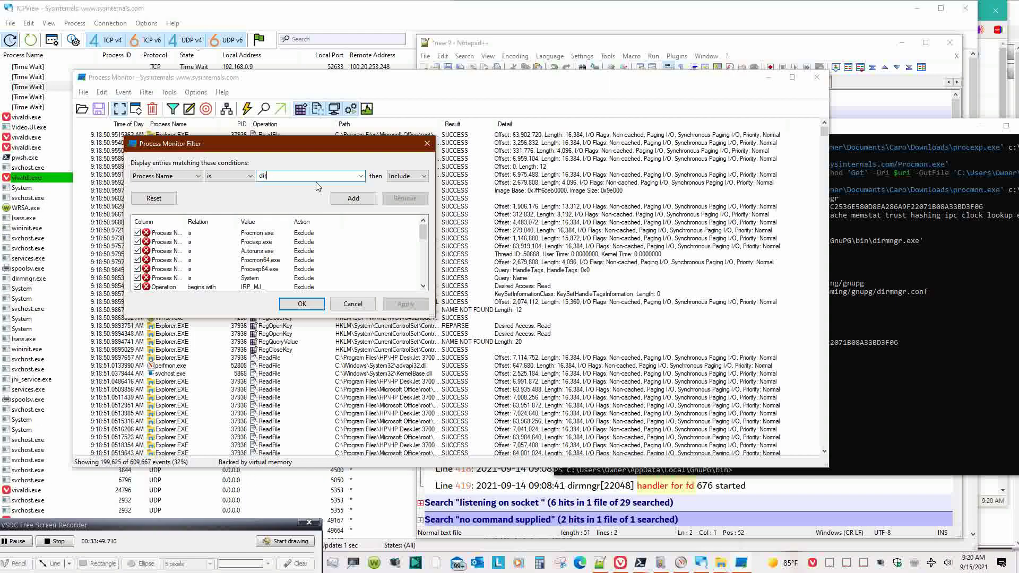
type("mngr")
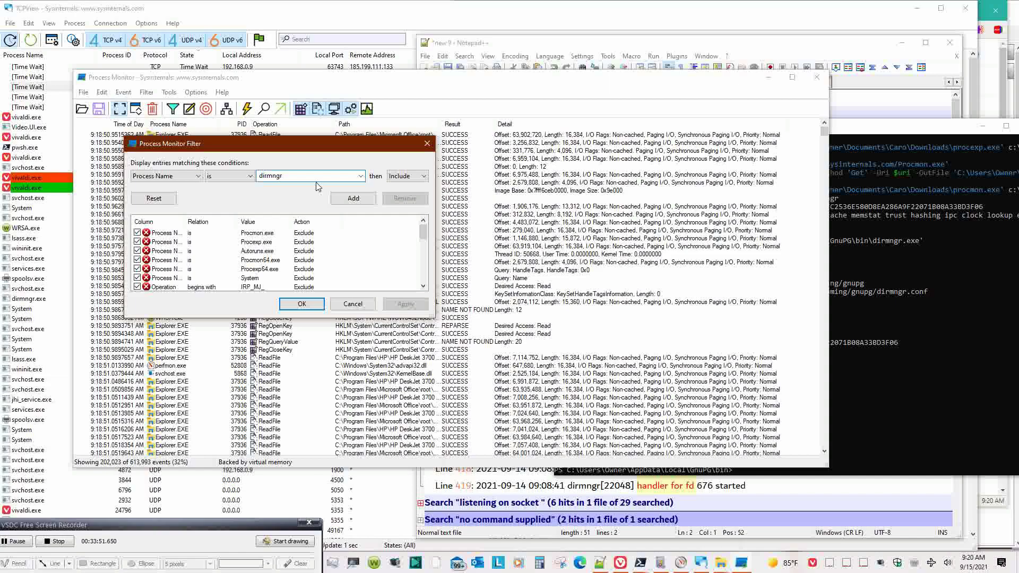
left_click(238, 177)
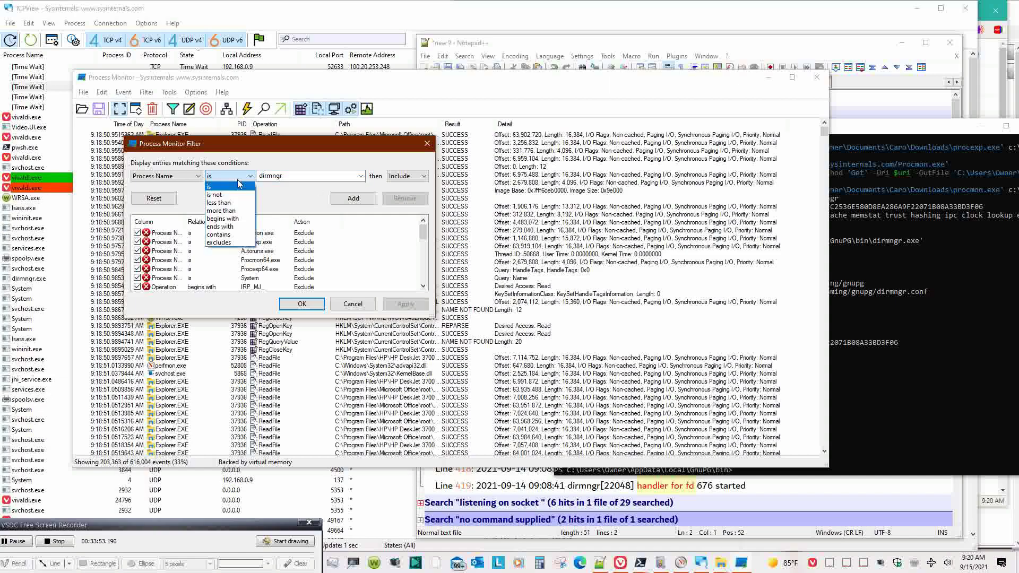
left_click(237, 219)
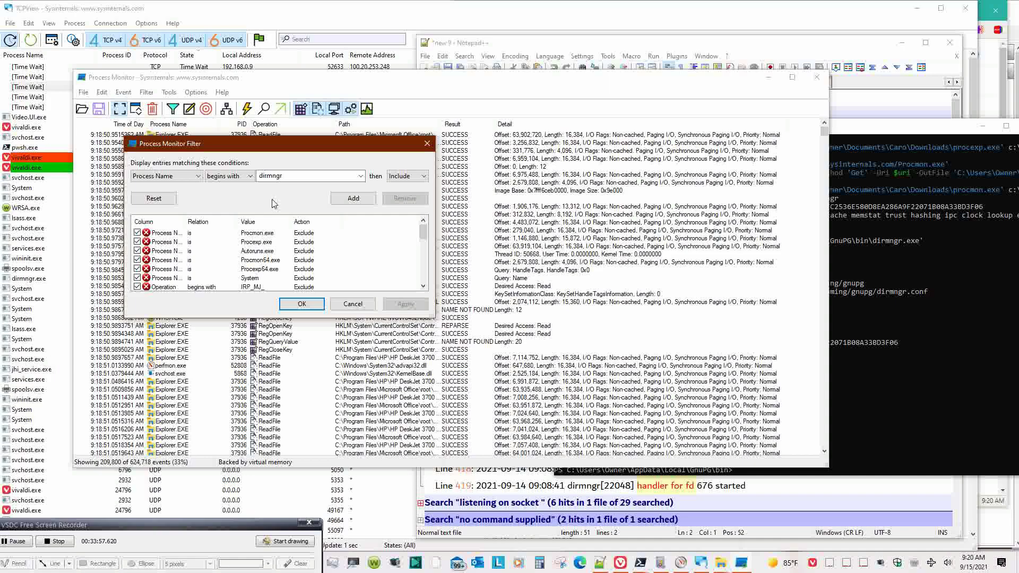
scroll(337, 240, "down", 5)
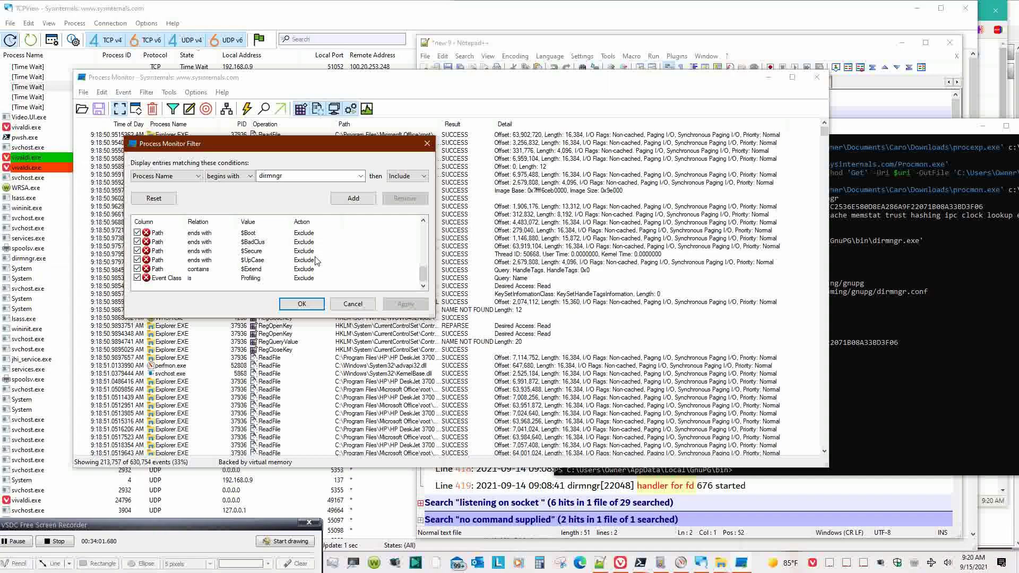
scroll(316, 261, "up", 5)
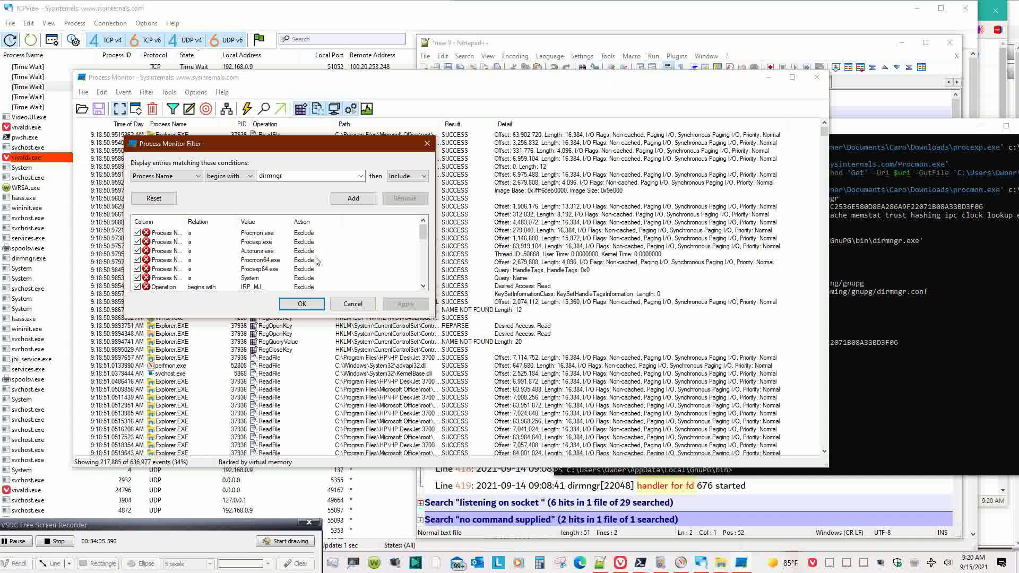
left_click(346, 204)
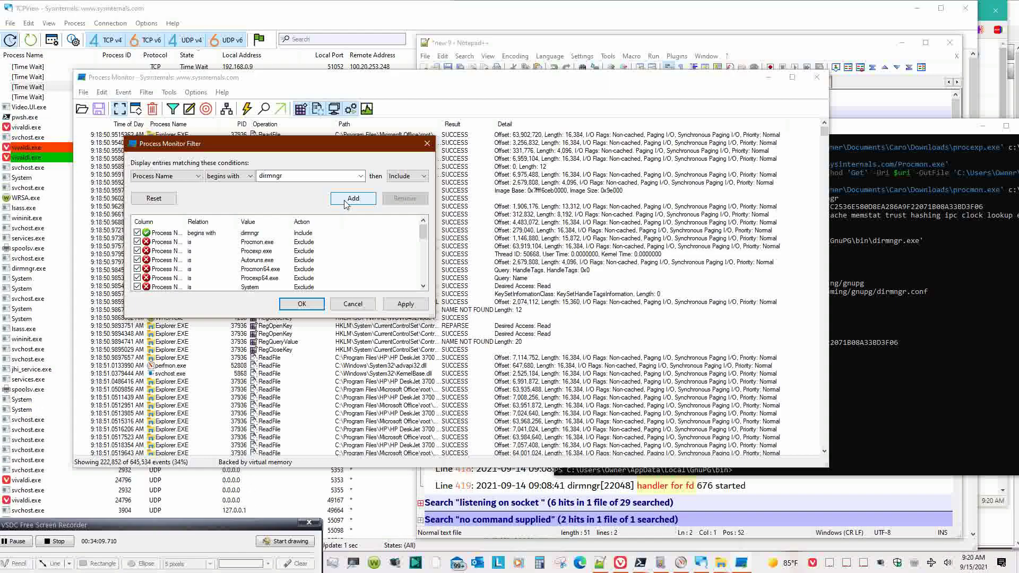
- Add a second Include rule for process names beginning with gpg
left_click_drag(188, 222, 220, 223)
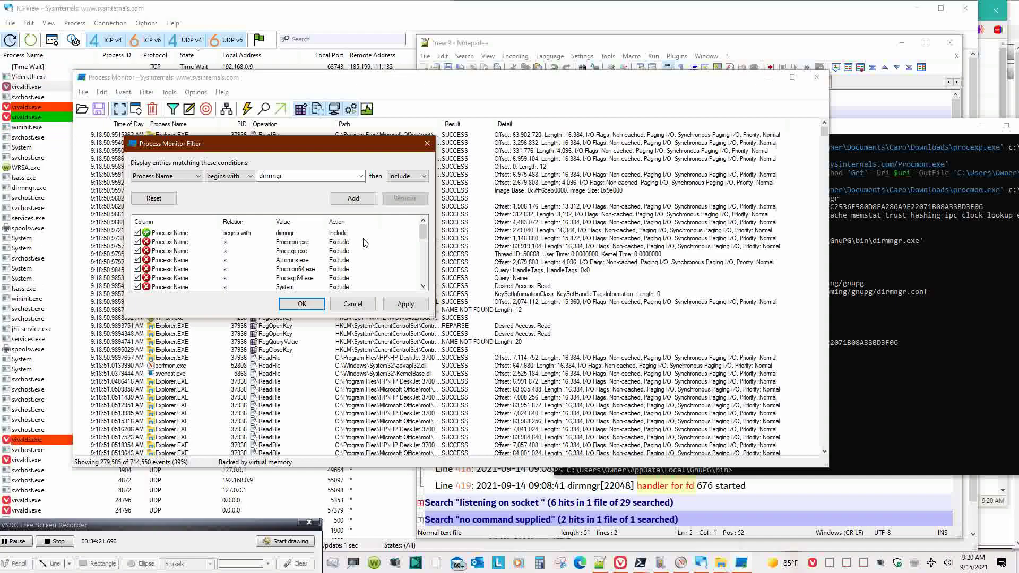
scroll(365, 242, "down", 1)
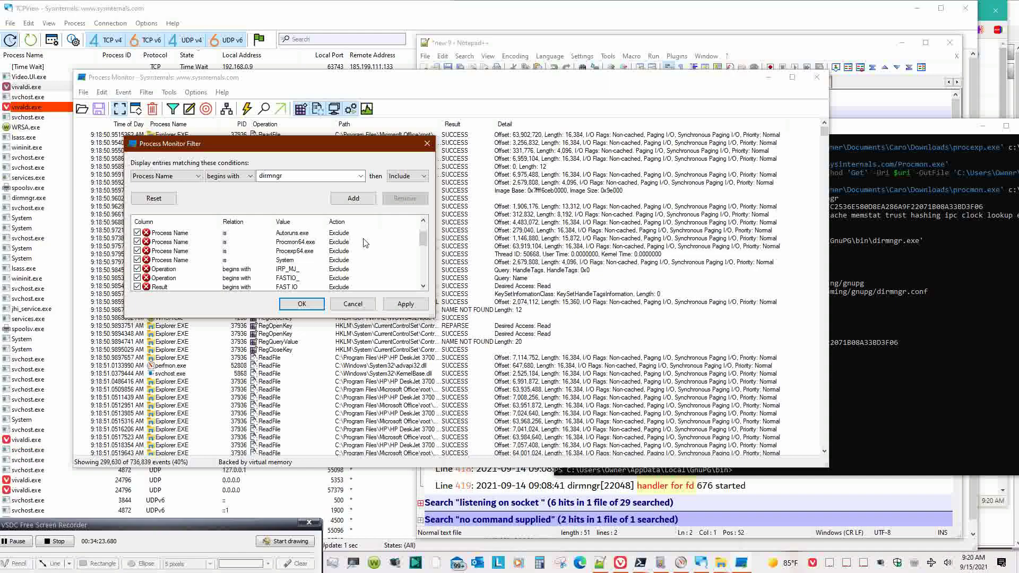
scroll(365, 243, "down", 1)
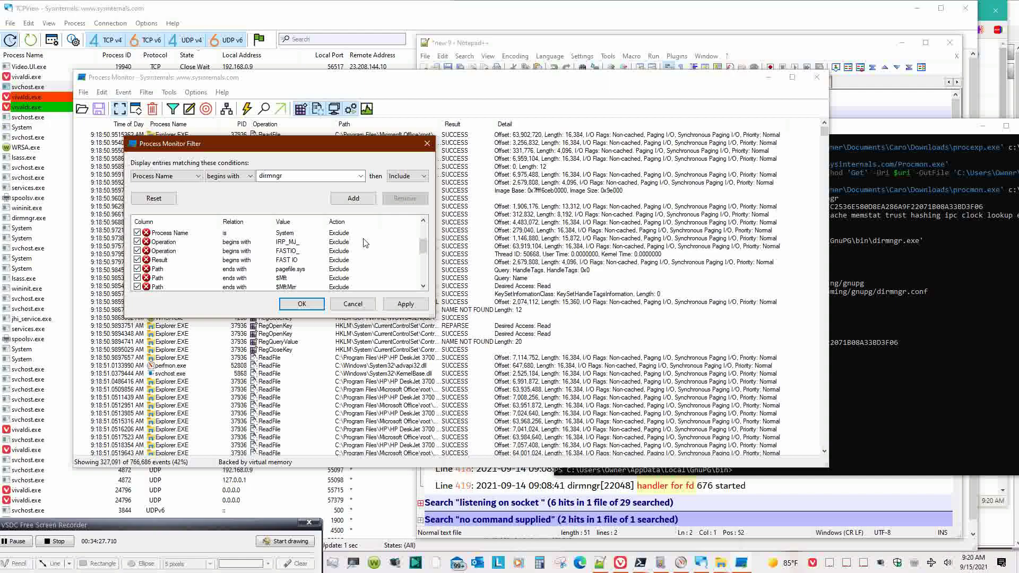
scroll(365, 243, "down", 1)
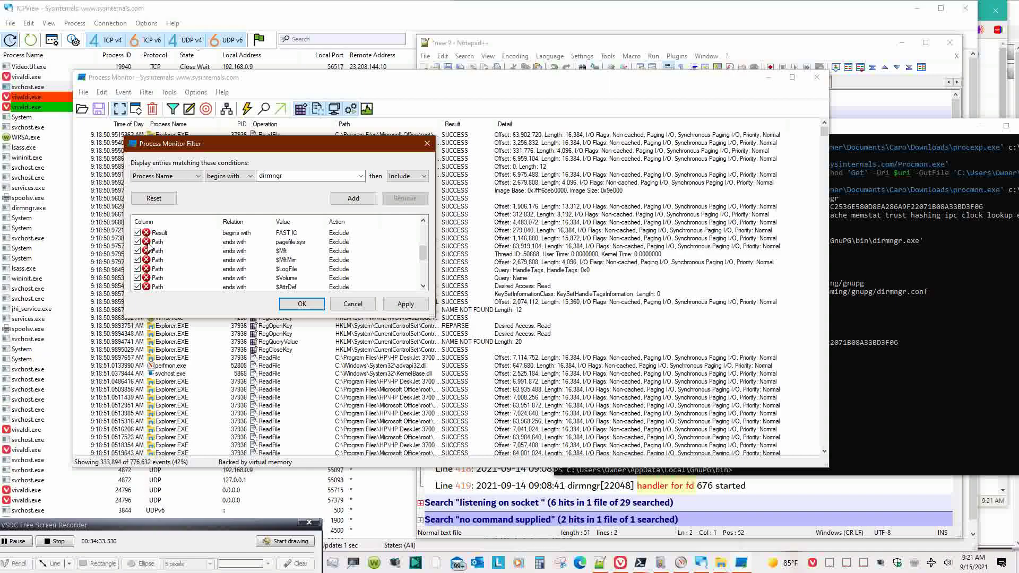
scroll(259, 256, "down", 3)
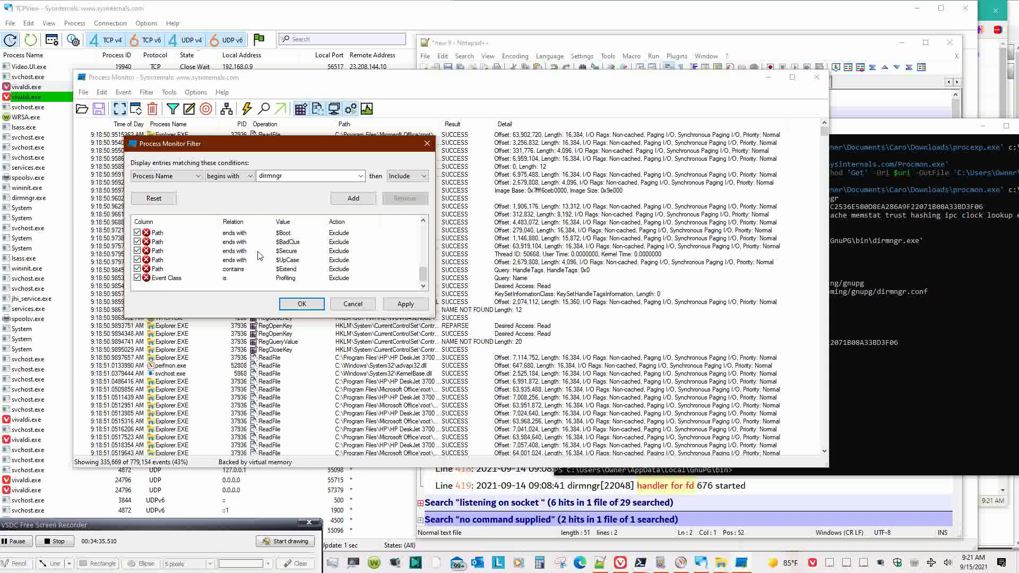
scroll(260, 256, "up", 5)
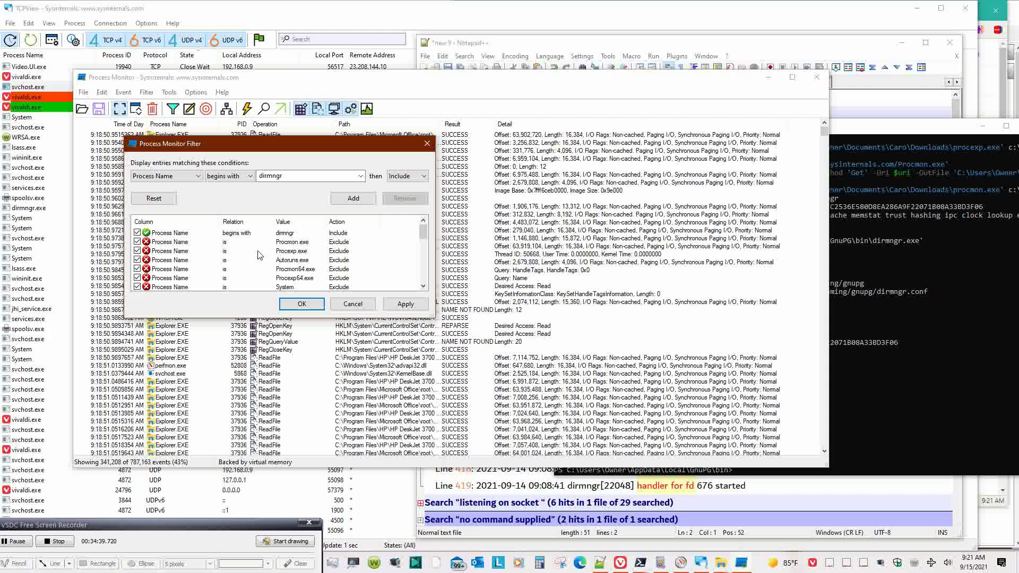
double_click(286, 178)
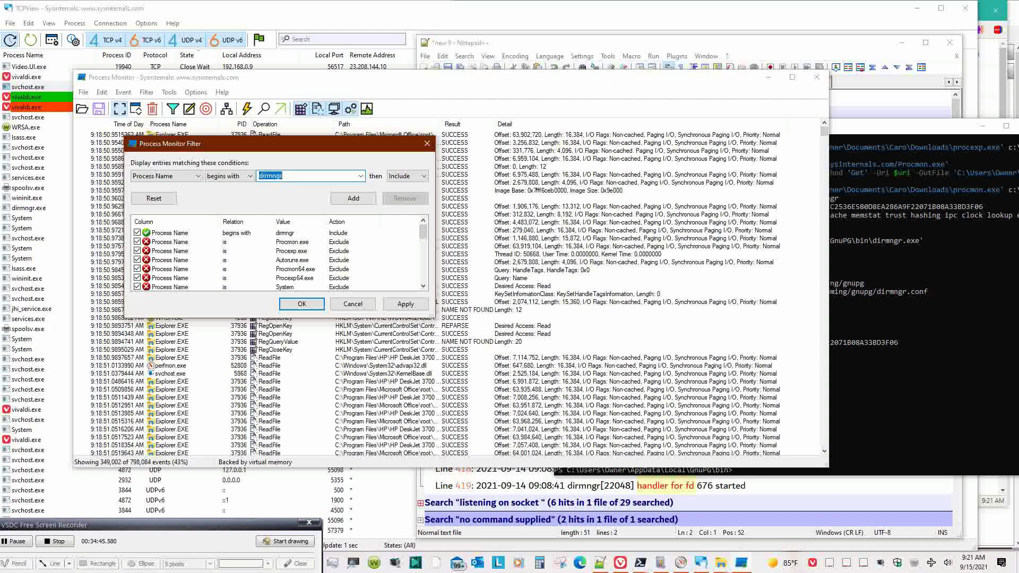
type("gpg")
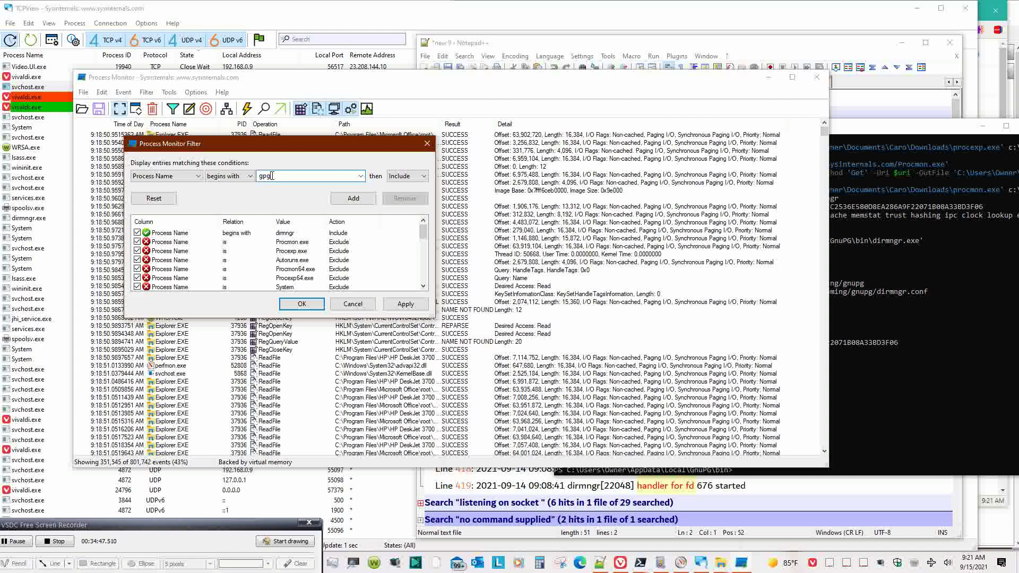
left_click(341, 199)
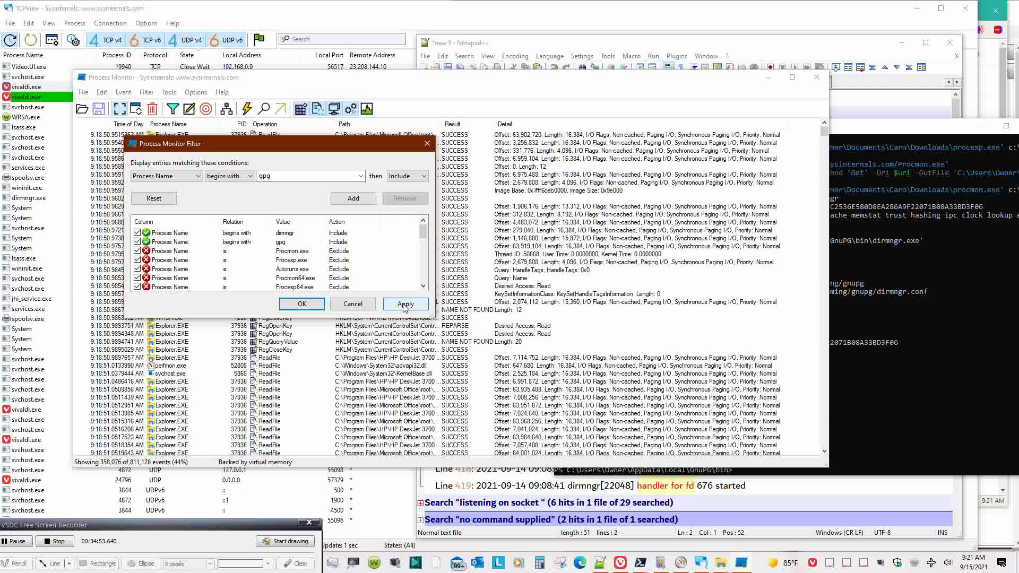
- Disable, then re-enable, the Procmon, Procexp, Autoruns and Procmon64 exclusion rules, and select Procmon.exe
left_click(137, 251)
left_click(137, 259)
left_click(137, 269)
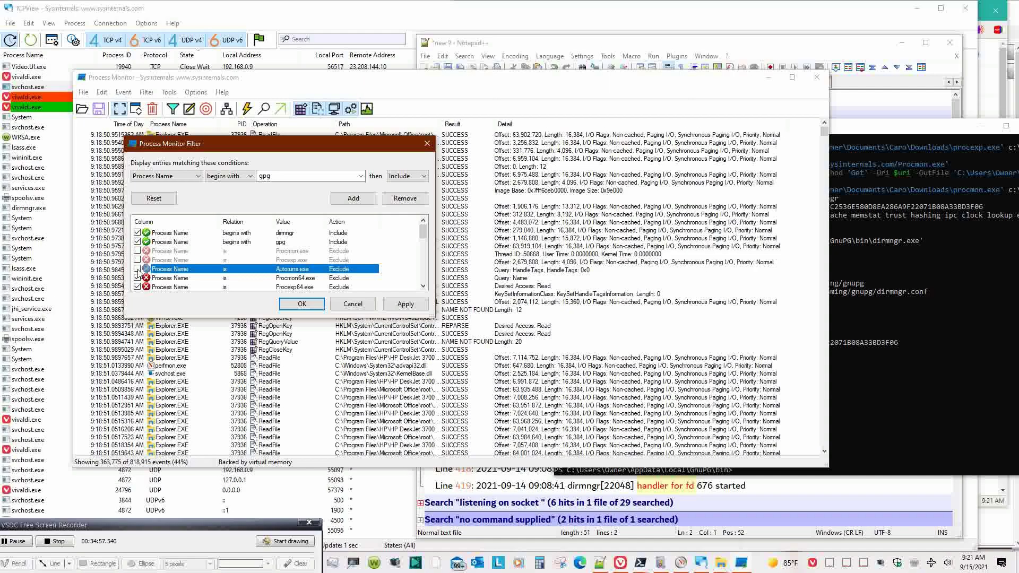
left_click(137, 277)
scroll(137, 281, "down", 1)
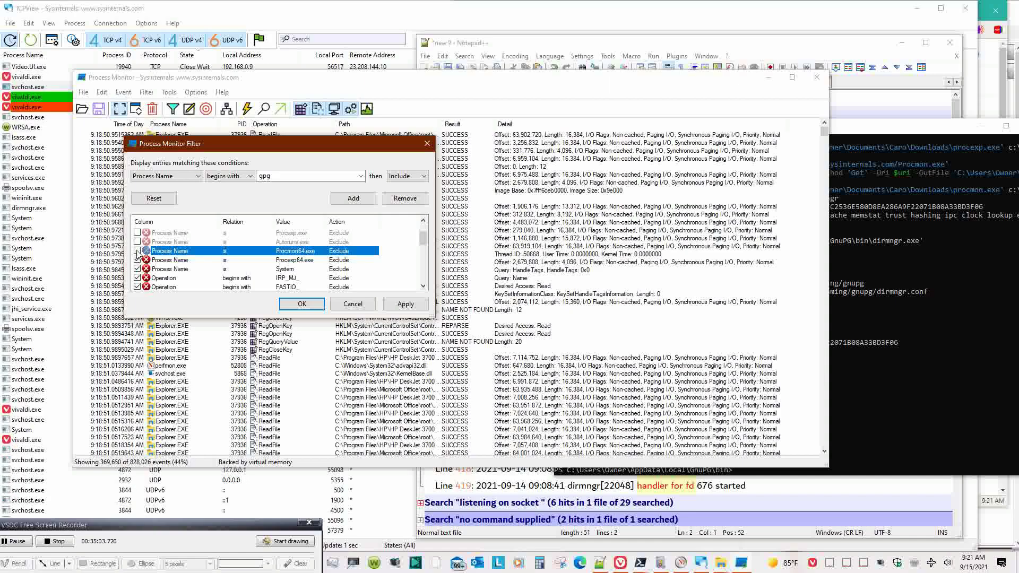
left_click(137, 250)
left_click(137, 242)
scroll(137, 244, "up", 1)
left_click(137, 251)
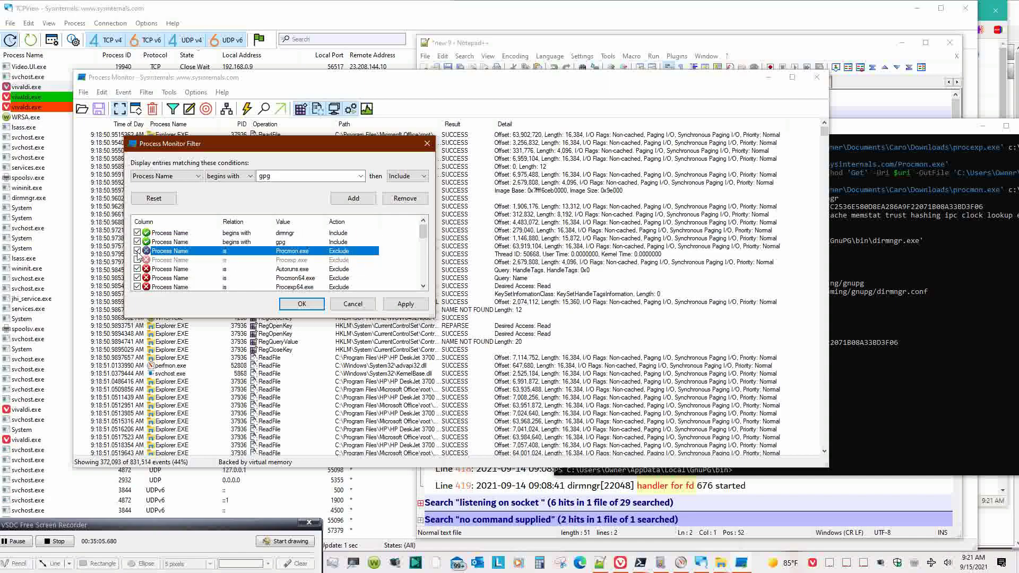
left_click(137, 260)
left_click(332, 252)
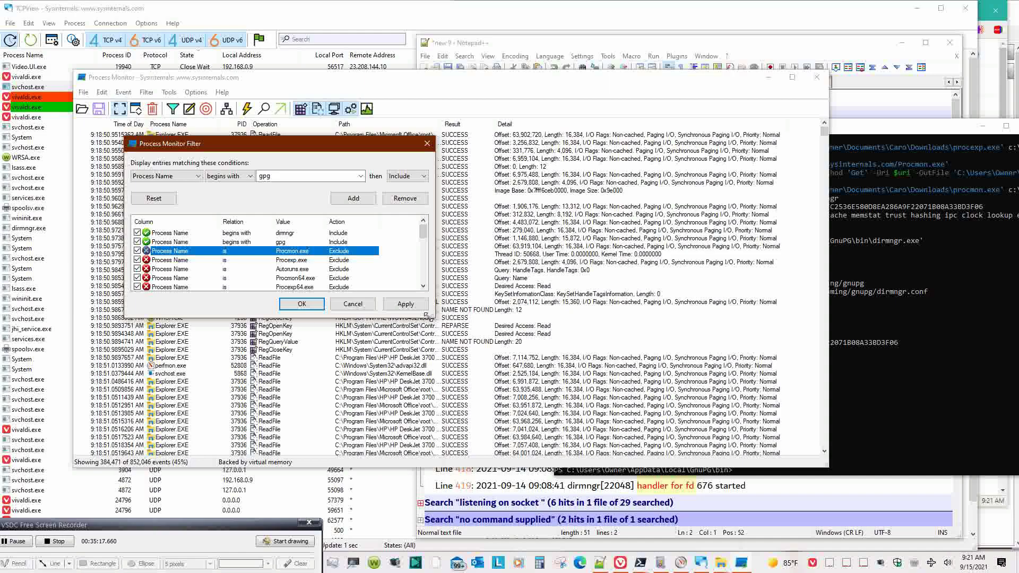
- Enlarge the Filter dialog, delete every Exclude rule from Procmon.exe to the Path rules, and apply
left_click_drag(433, 316, 717, 462)
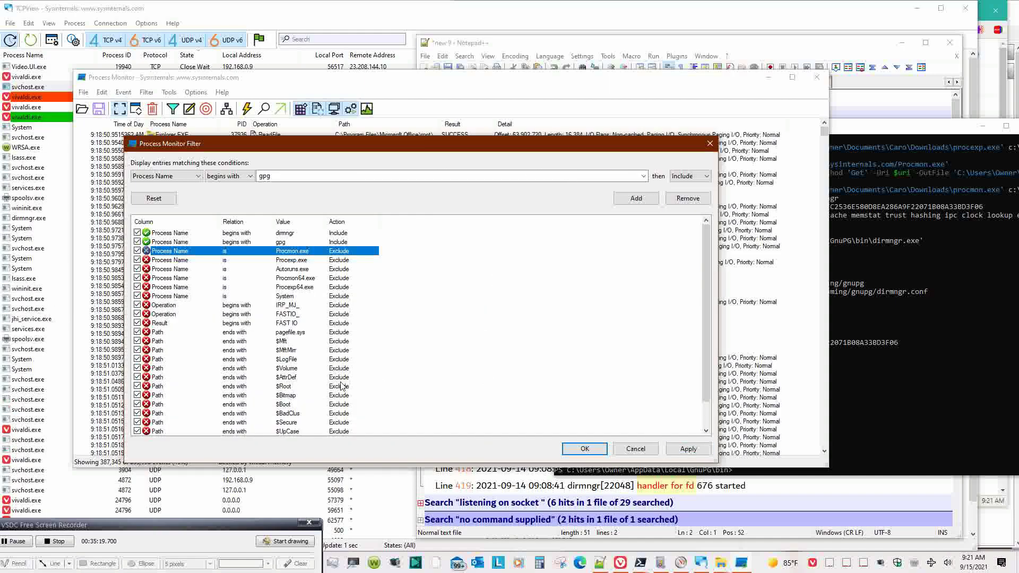
left_click_drag(326, 222, 389, 222)
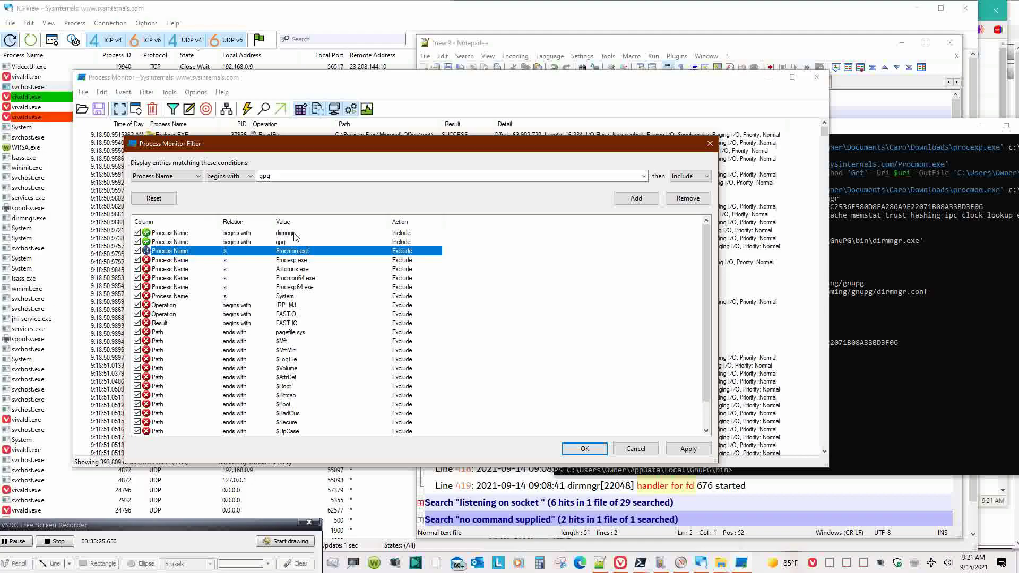
left_click(707, 203)
left_click(707, 203)
left_click(707, 203)
left_click(707, 202)
left_click(707, 203)
left_click(707, 203)
left_click(707, 203)
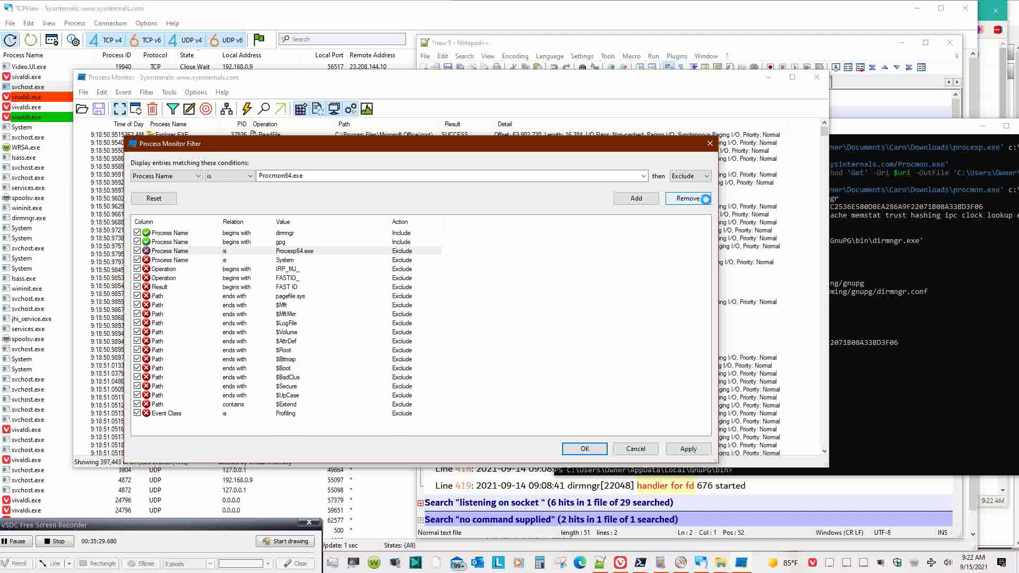
left_click(707, 203)
left_click(707, 202)
left_click(707, 203)
left_click(707, 203)
left_click(707, 203)
left_click(707, 202)
left_click(708, 203)
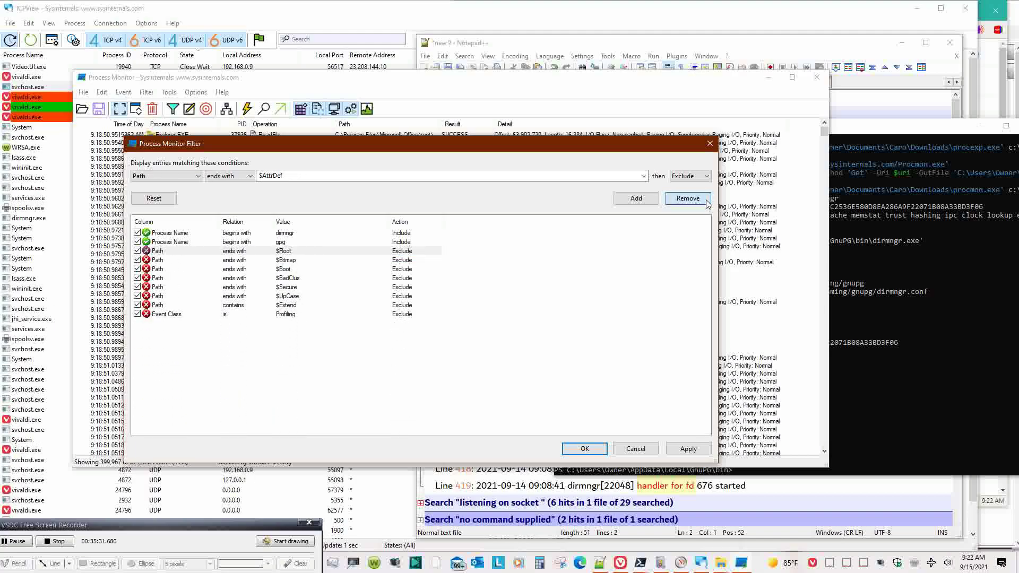
left_click(707, 203)
left_click(707, 203)
left_click(707, 202)
left_click(707, 203)
left_click(708, 203)
left_click(707, 203)
left_click(707, 202)
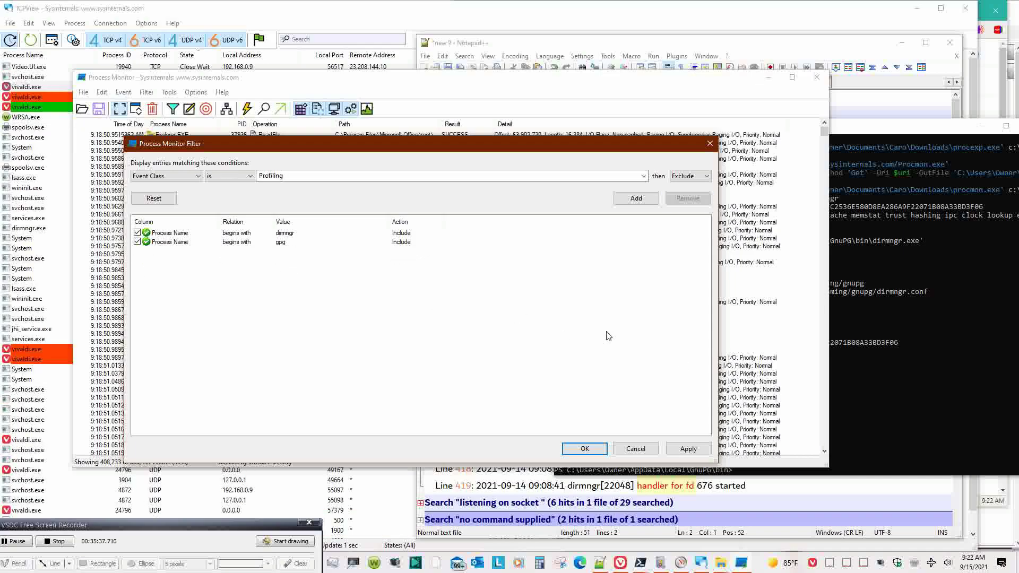
left_click(688, 449)
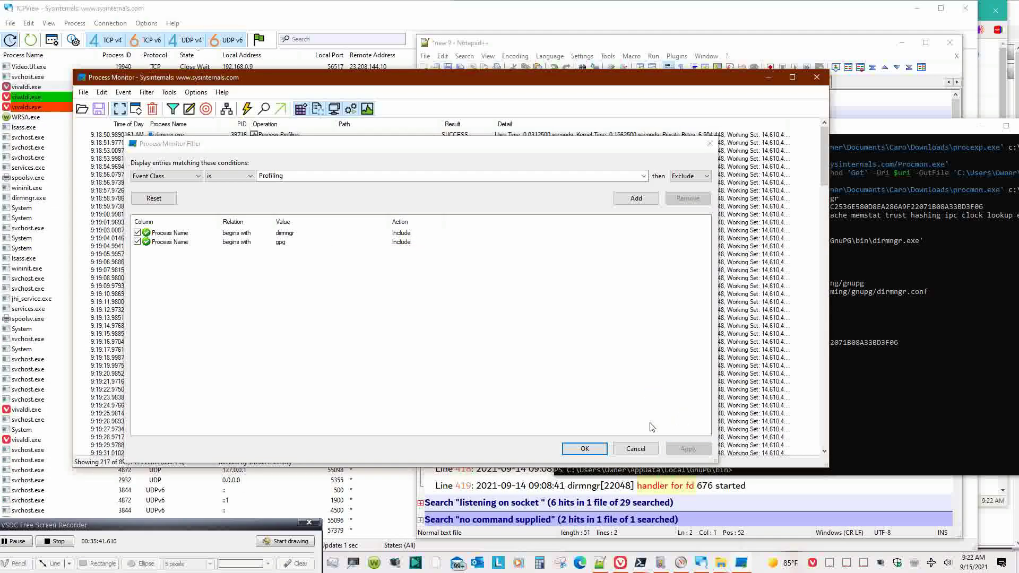
- Close the Filter dialog and scroll through the 257 filtered dirmngr events
left_click(587, 449)
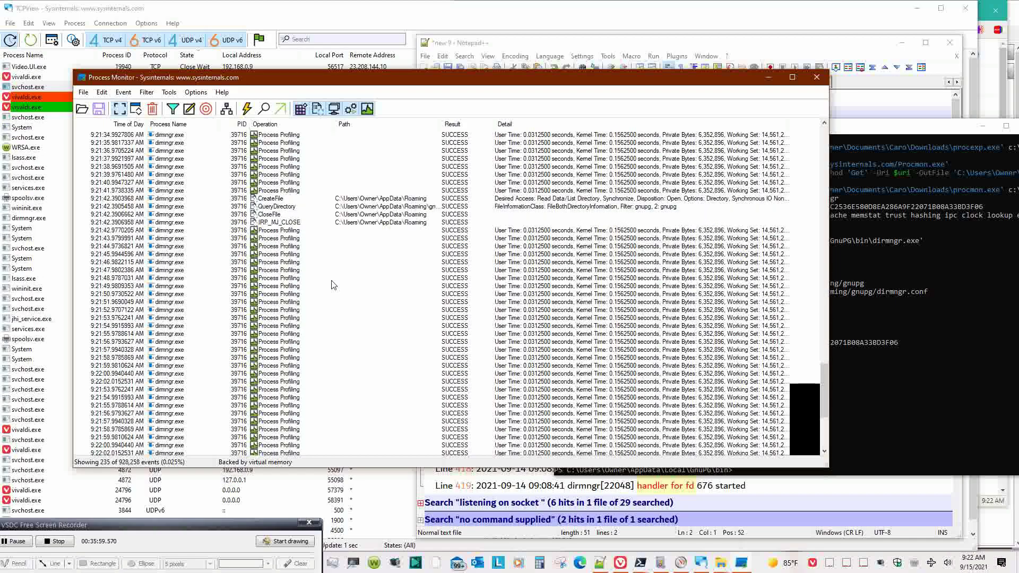
scroll(333, 285, "down", 4)
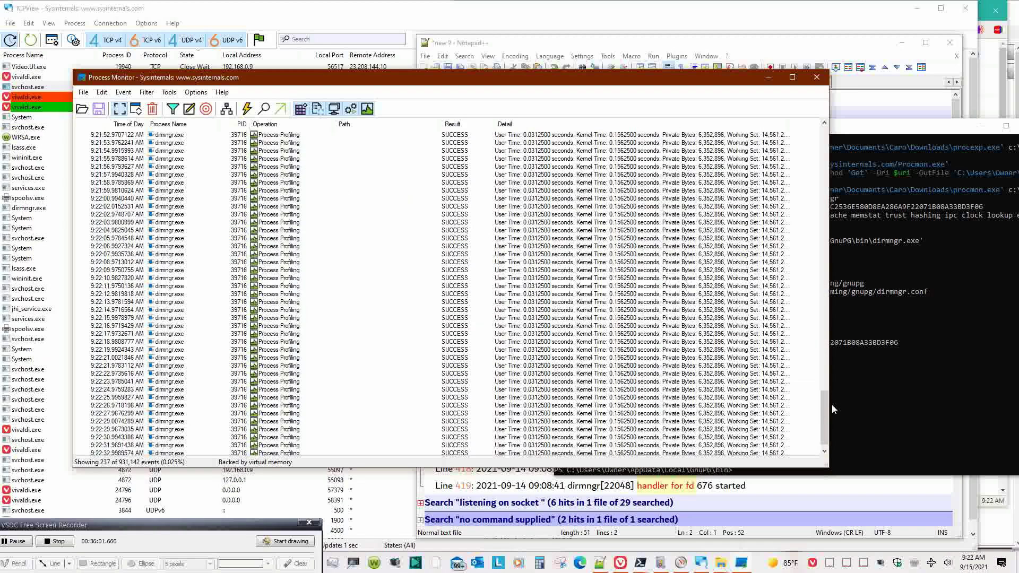
left_click_drag(826, 425, 822, 179)
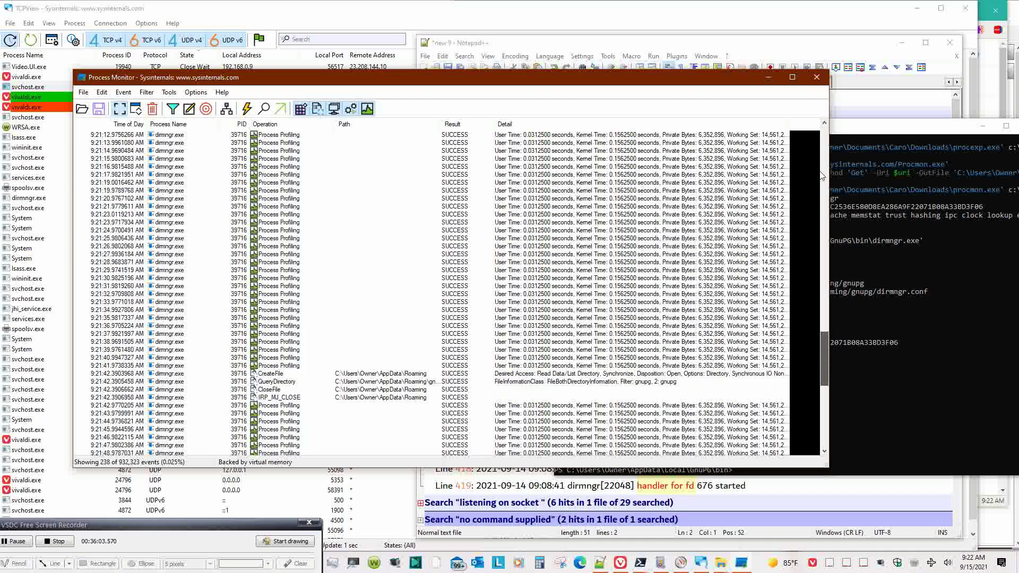
scroll(822, 180, "up", 4)
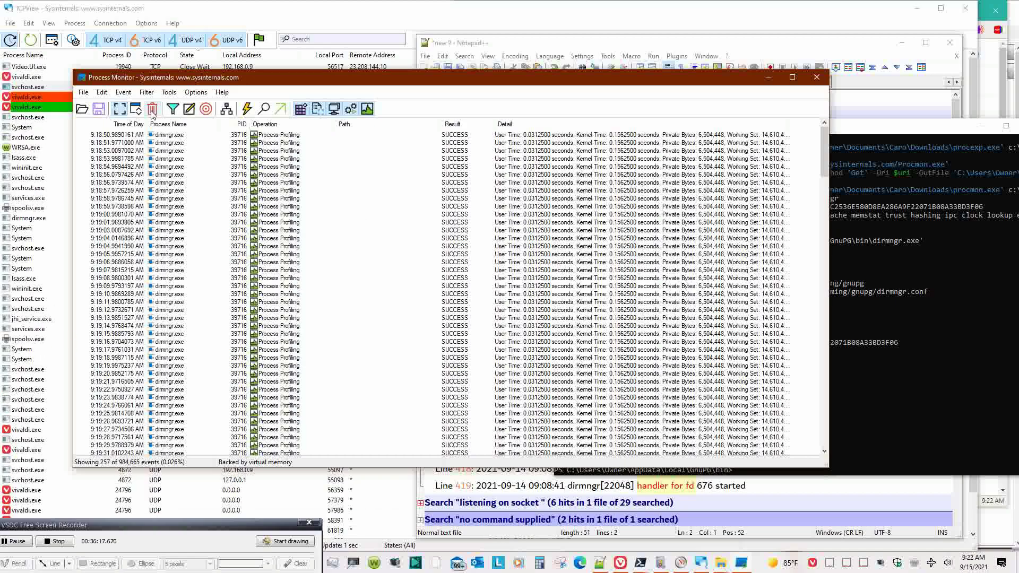
left_click(83, 93)
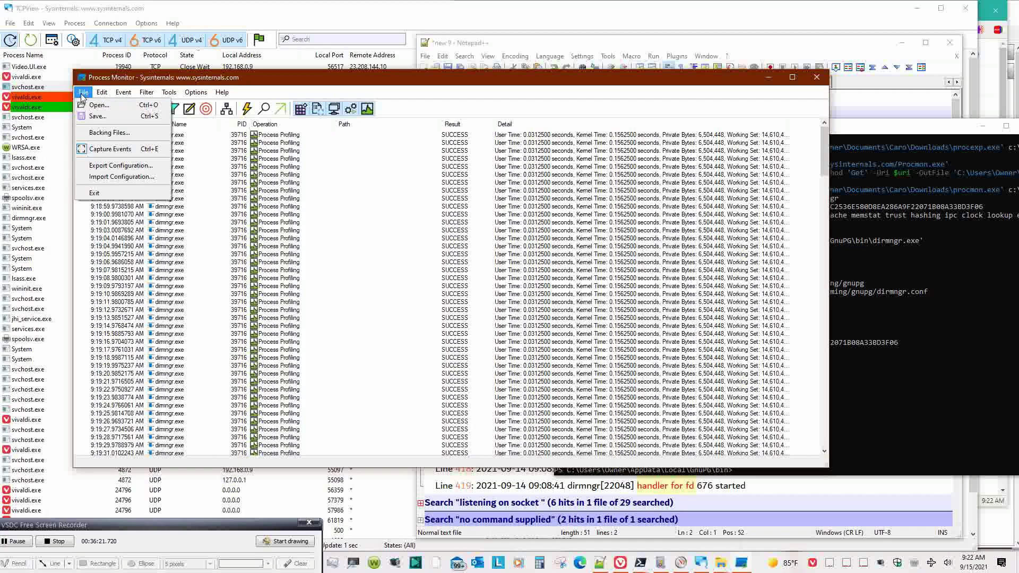
mouse_move(97, 97)
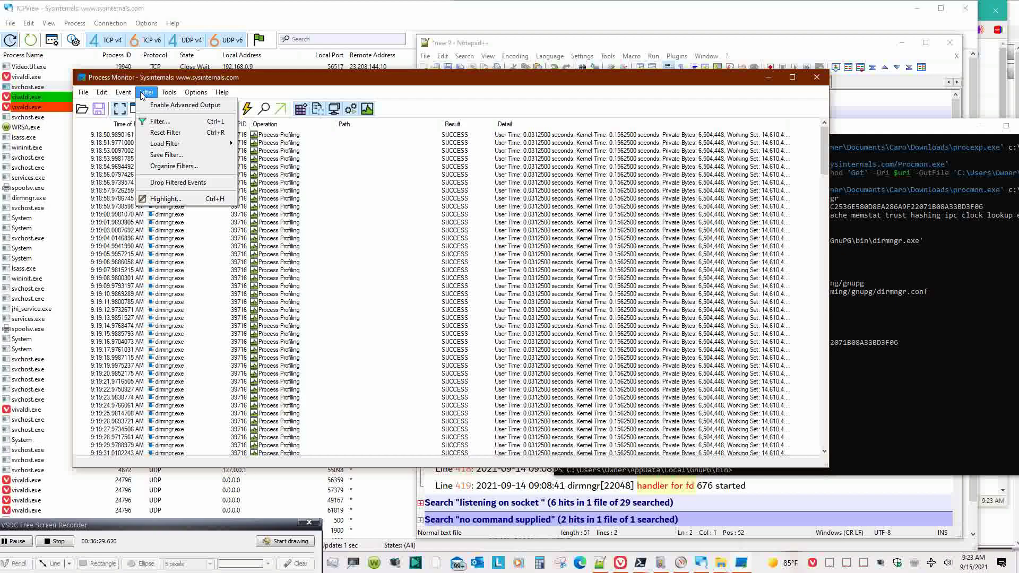
left_click(165, 132)
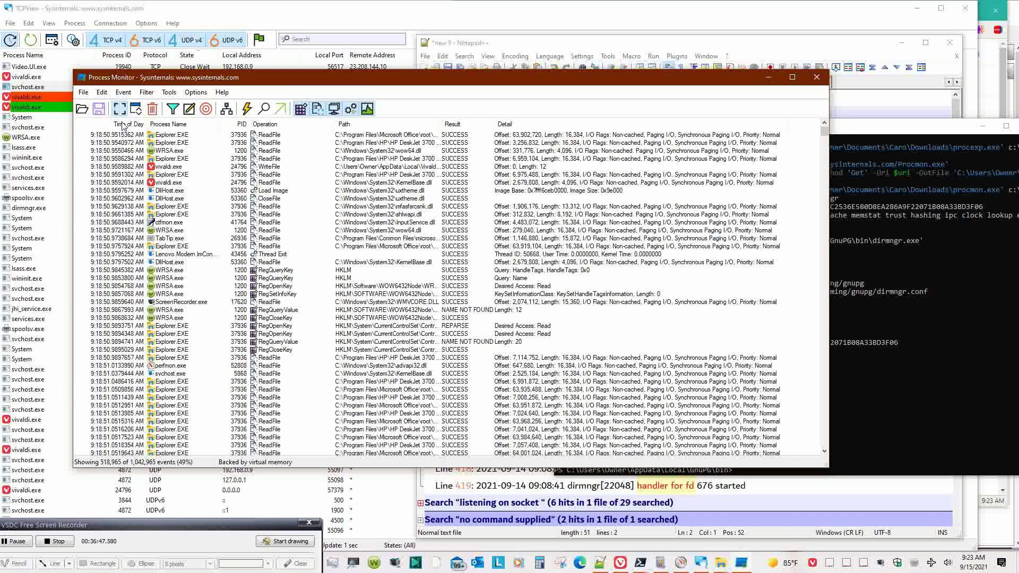
scroll(174, 228, "down", 6)
scroll(174, 227, "up", 2)
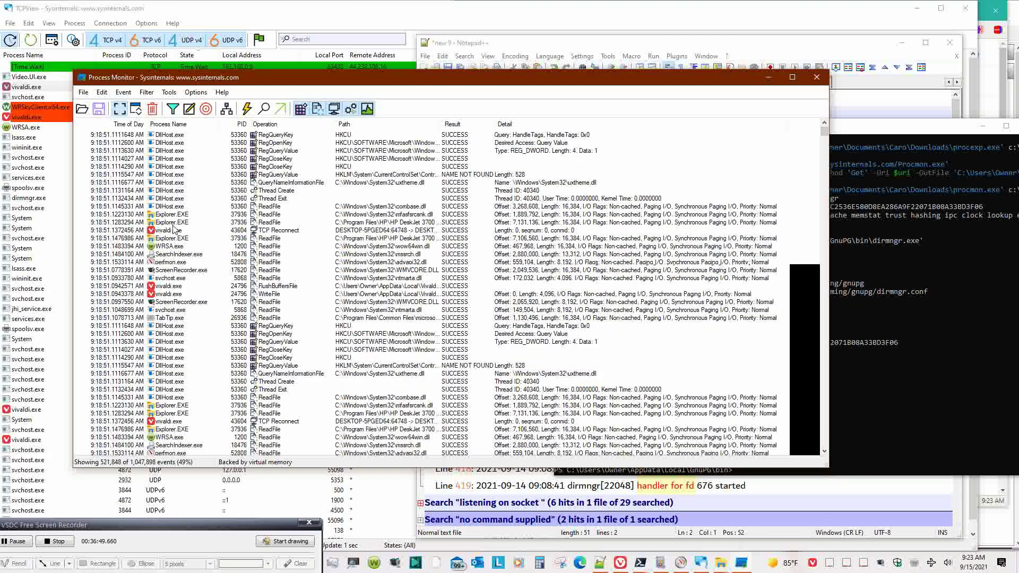
scroll(174, 227, "up", 4)
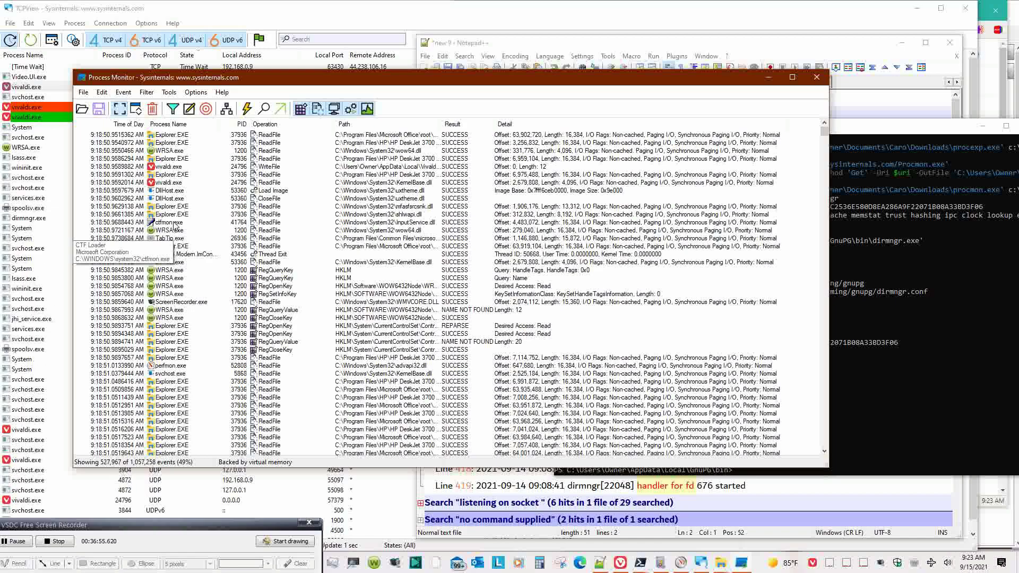
left_click(177, 151)
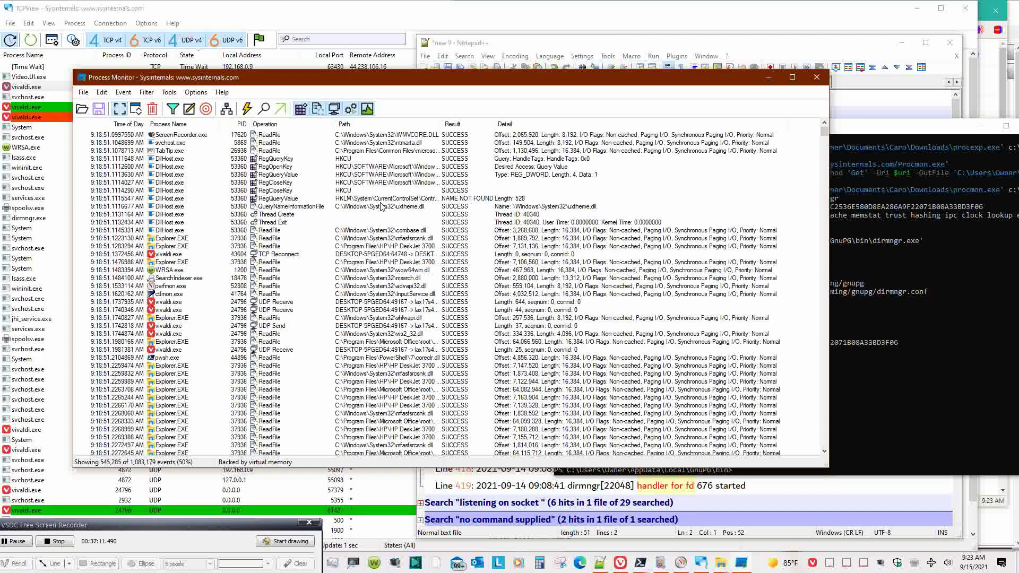
- Rerun '.\gpgconf --kill dirmngr' in PowerShell, see the invalid option error, and return to Process Monitor
left_click(884, 362)
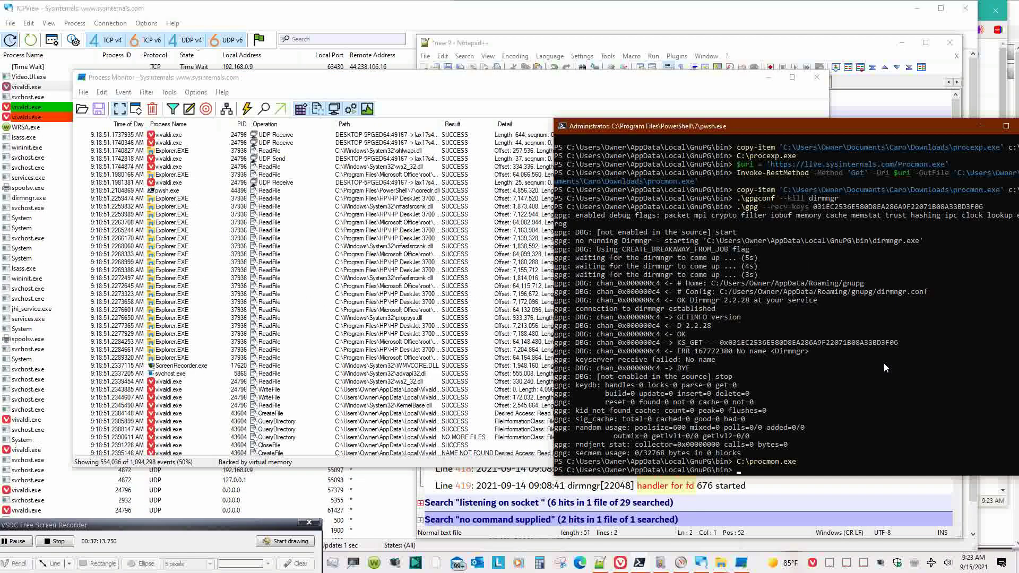
key("Up")
key("Up")
key("Up")
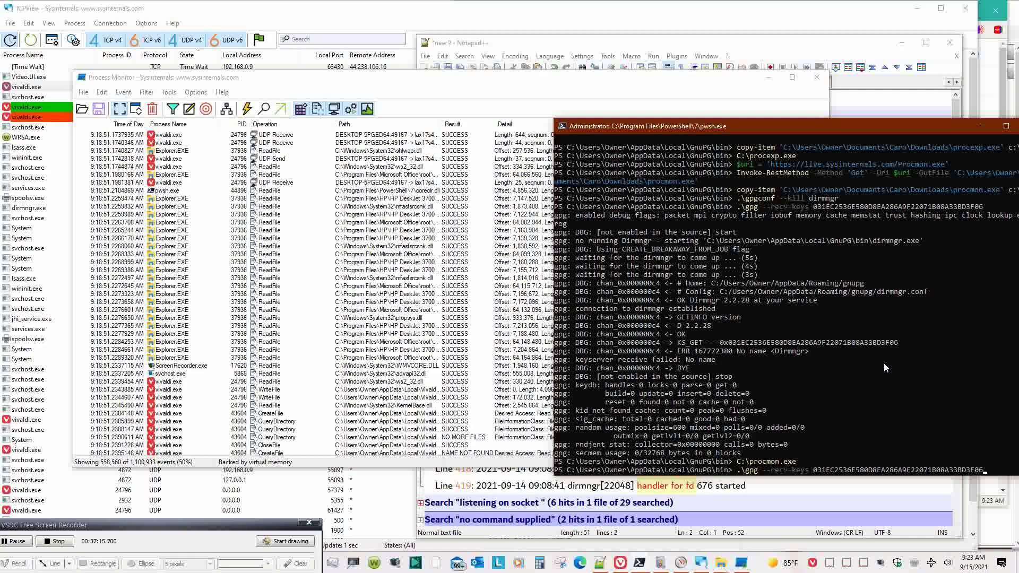
key("Up")
key("Up")
key("Up")
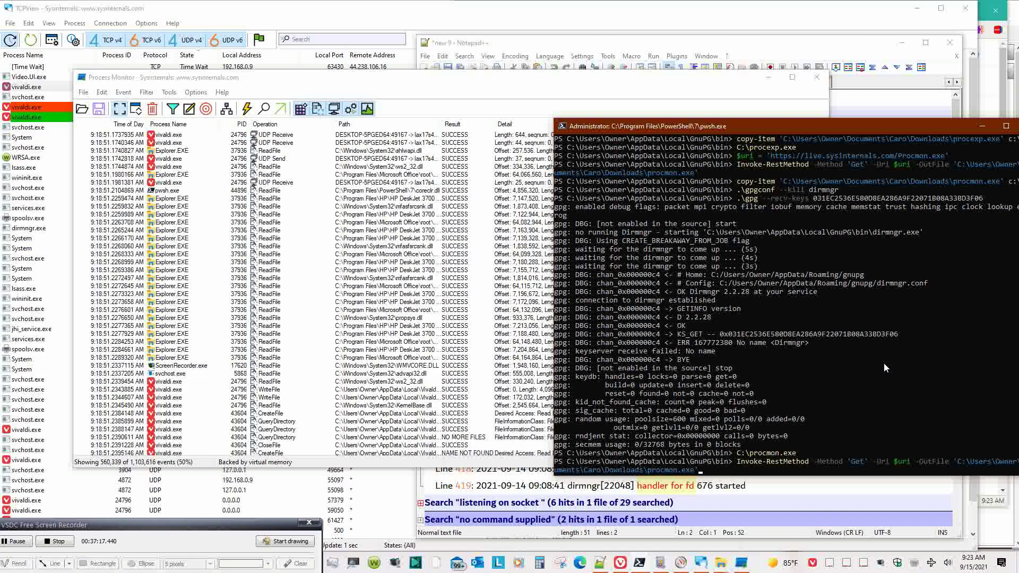
key("Up")
key("Up")
key("Up")
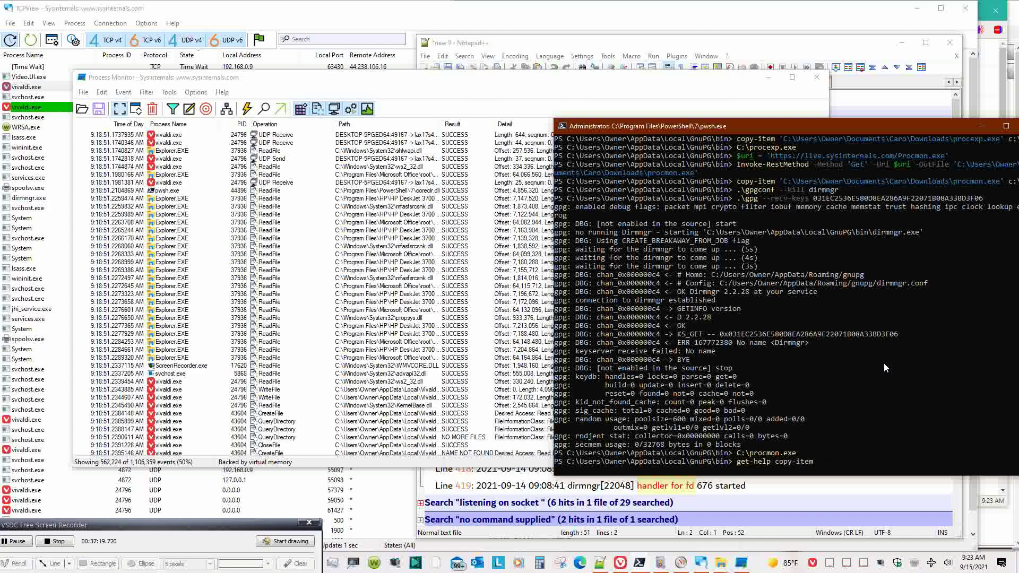
key("Up")
key("Up")
key("Up")
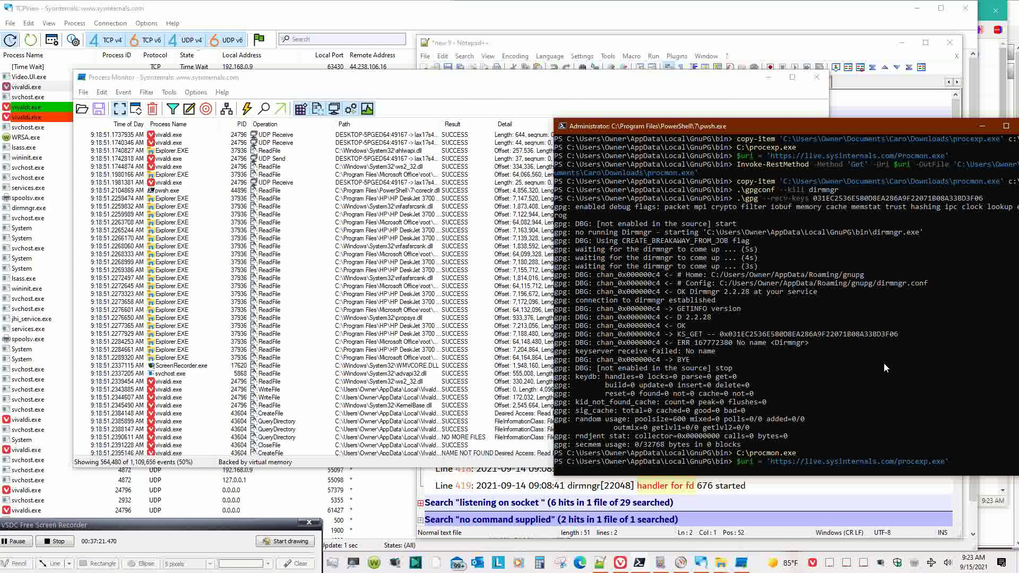
key("Up")
key("Up")
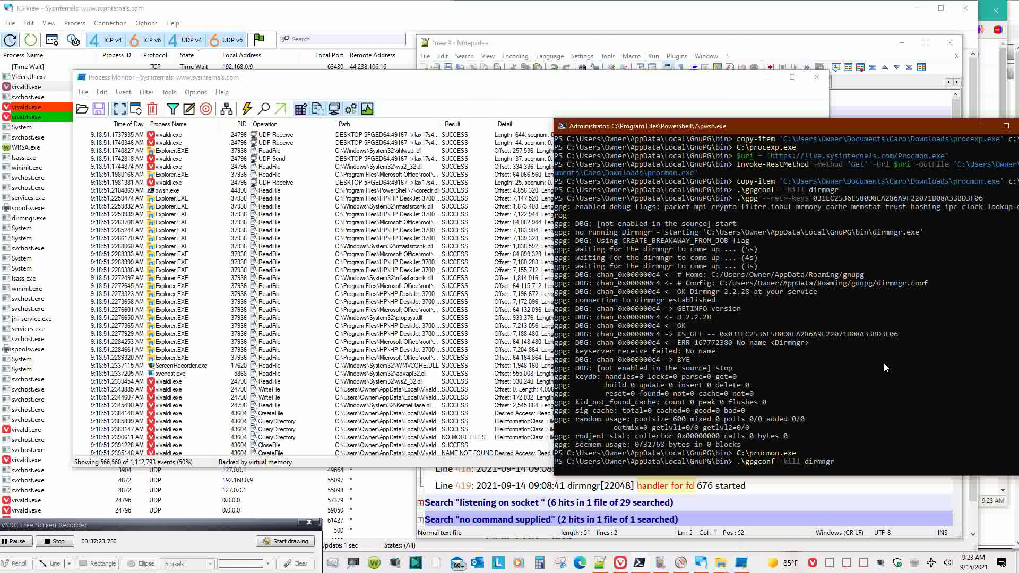
key("Return")
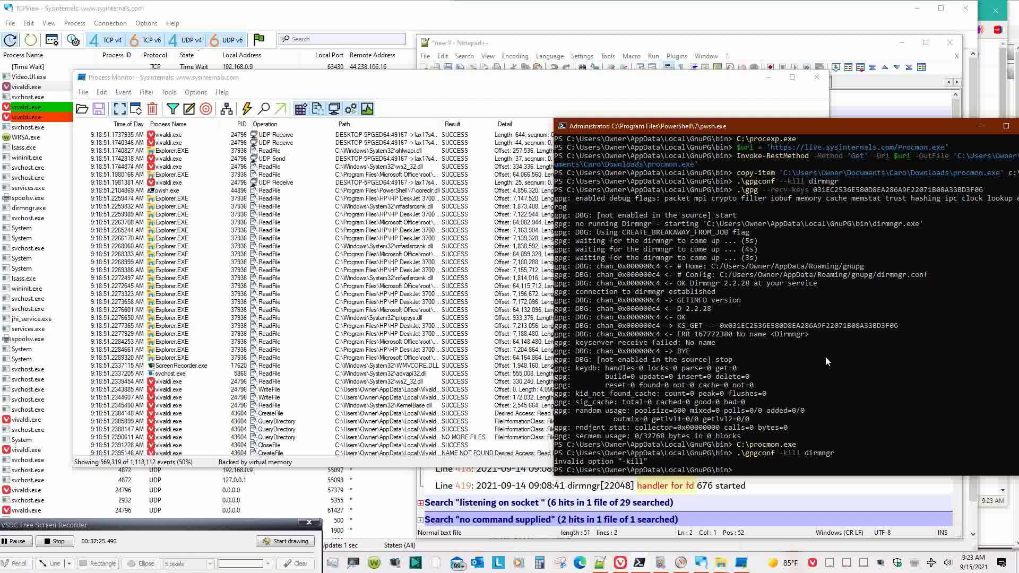
left_click(474, 99)
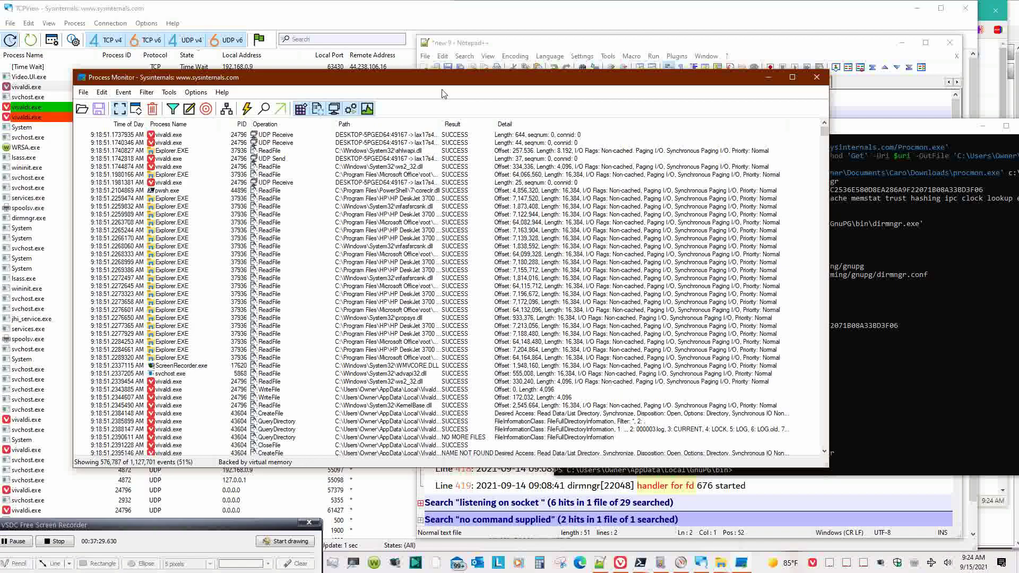
- Reset the Process Monitor filter to its default rules and select the Procmon.exe exclude rule
left_click(144, 93)
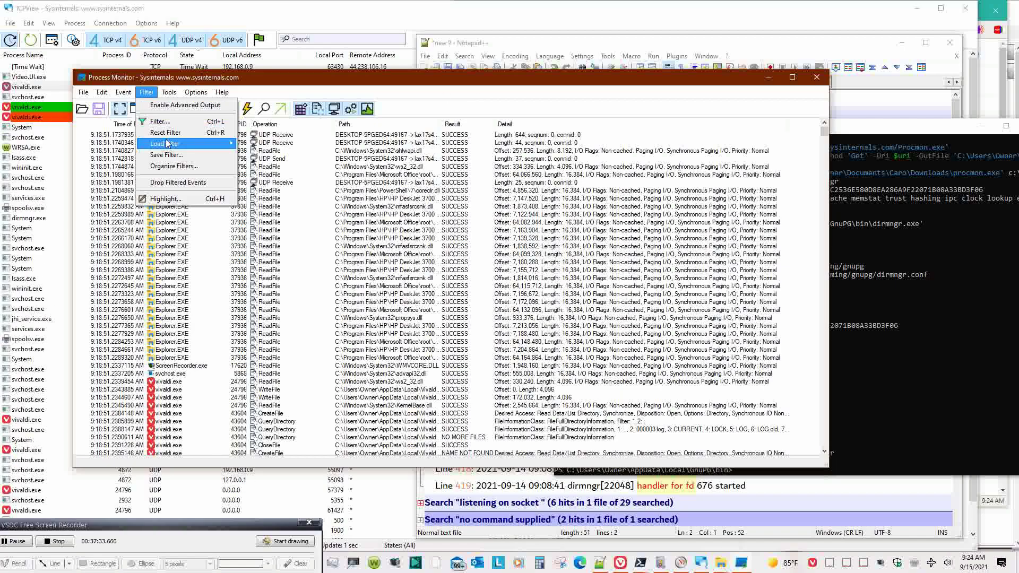
left_click(159, 121)
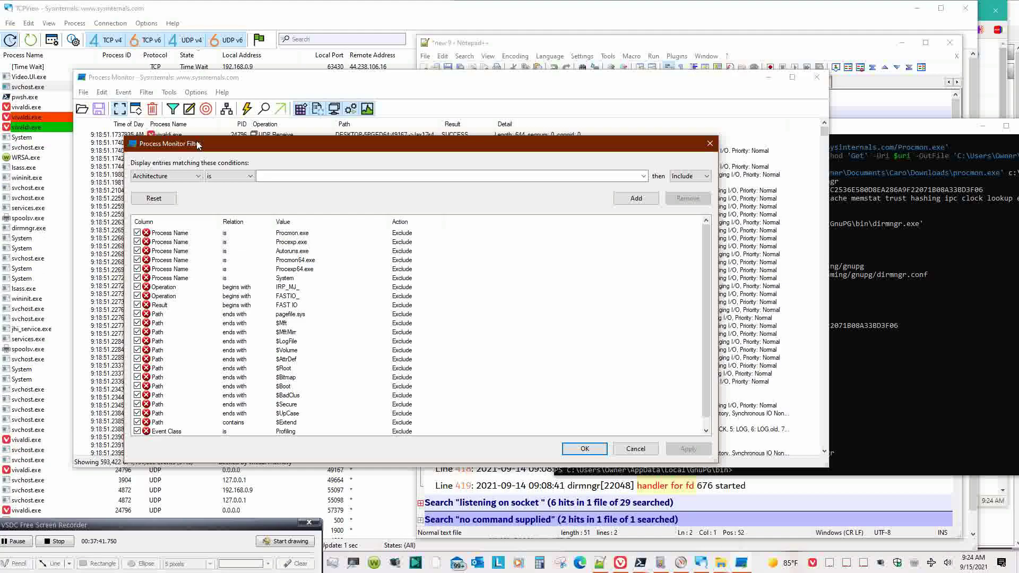
left_click(162, 199)
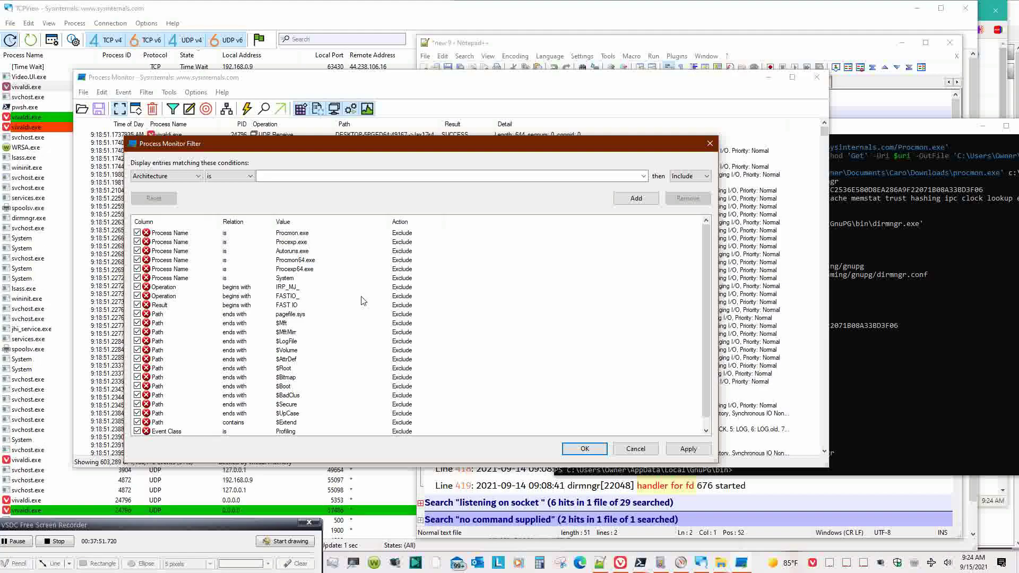
scroll(363, 301, "down", 1)
scroll(362, 300, "up", 1)
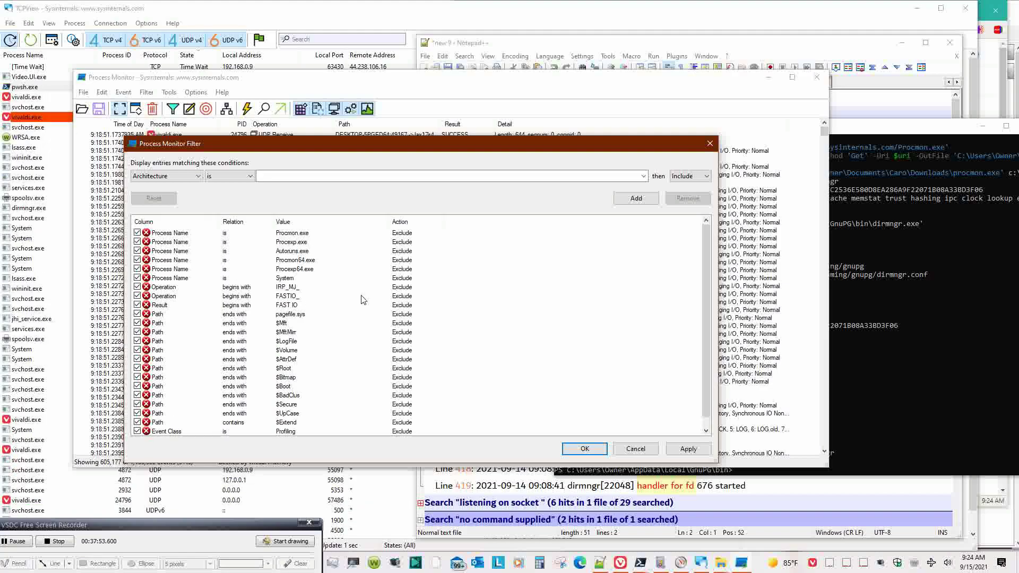
left_click(352, 234)
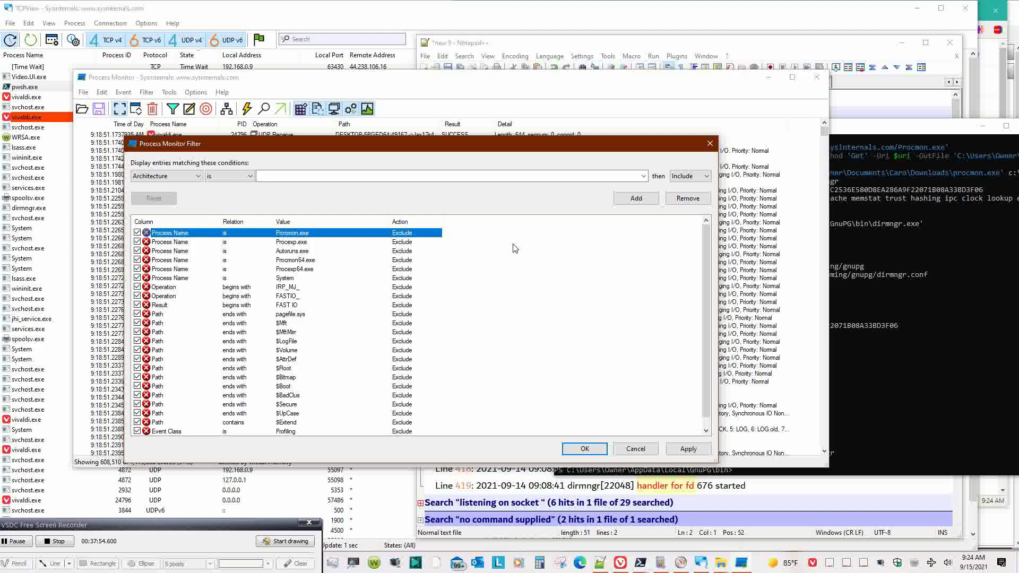
- Delete the Process Name, operation and Path exclude rules one after another
left_click(685, 199)
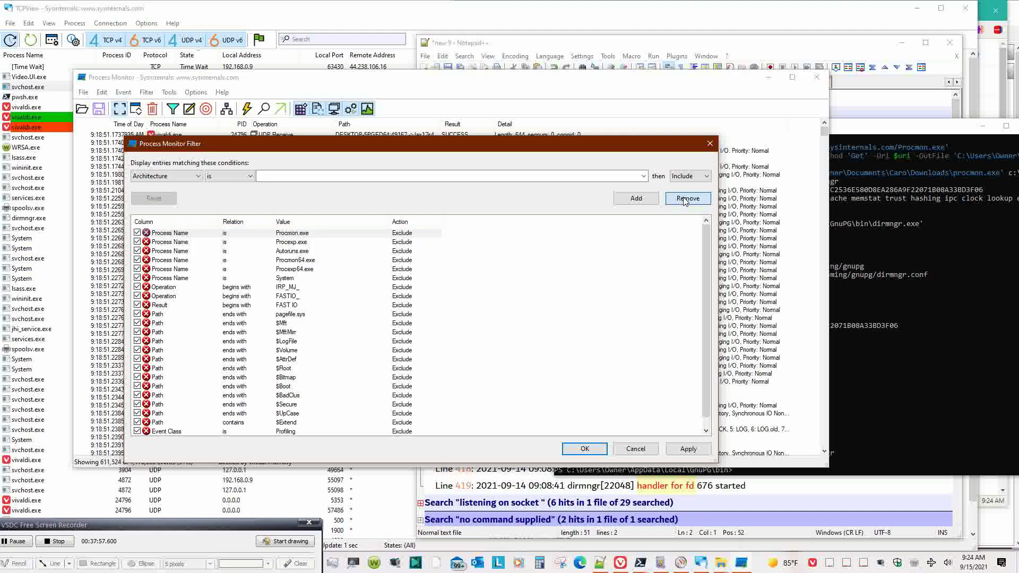
left_click(685, 199)
left_click(685, 199)
left_click(685, 199)
left_click(685, 199)
left_click(684, 199)
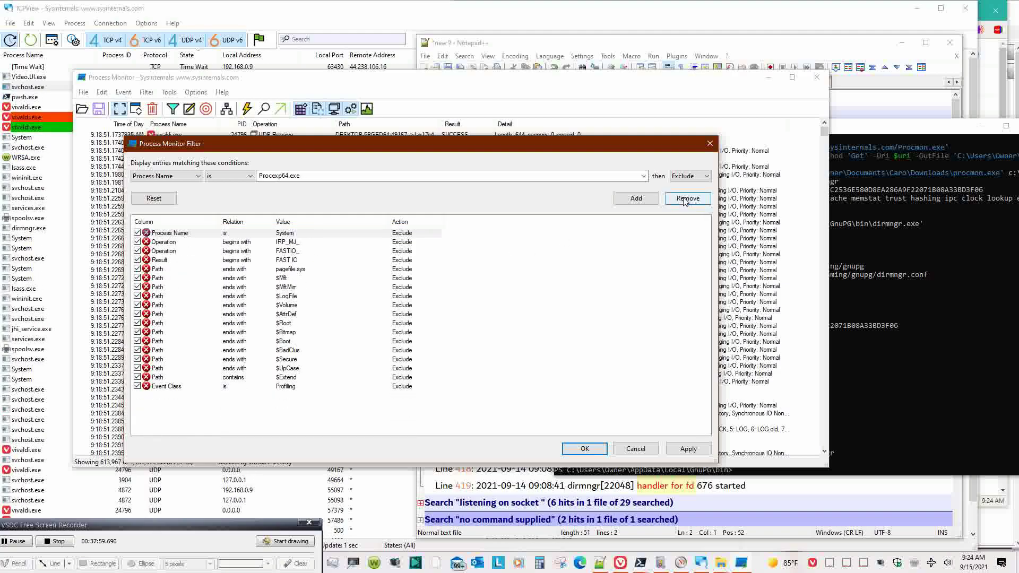
left_click(685, 198)
left_click(685, 199)
left_click(685, 199)
left_click(685, 198)
left_click(685, 199)
left_click(685, 198)
left_click(685, 198)
left_click(685, 199)
double_click(685, 199)
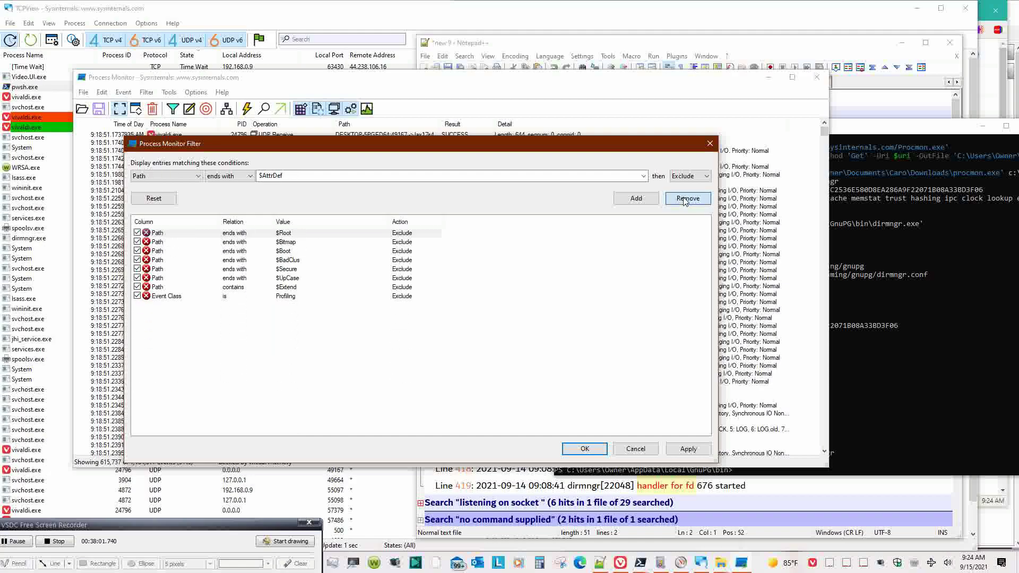
left_click(685, 199)
double_click(685, 199)
left_click(684, 199)
left_click(685, 198)
left_click(685, 198)
left_click(684, 199)
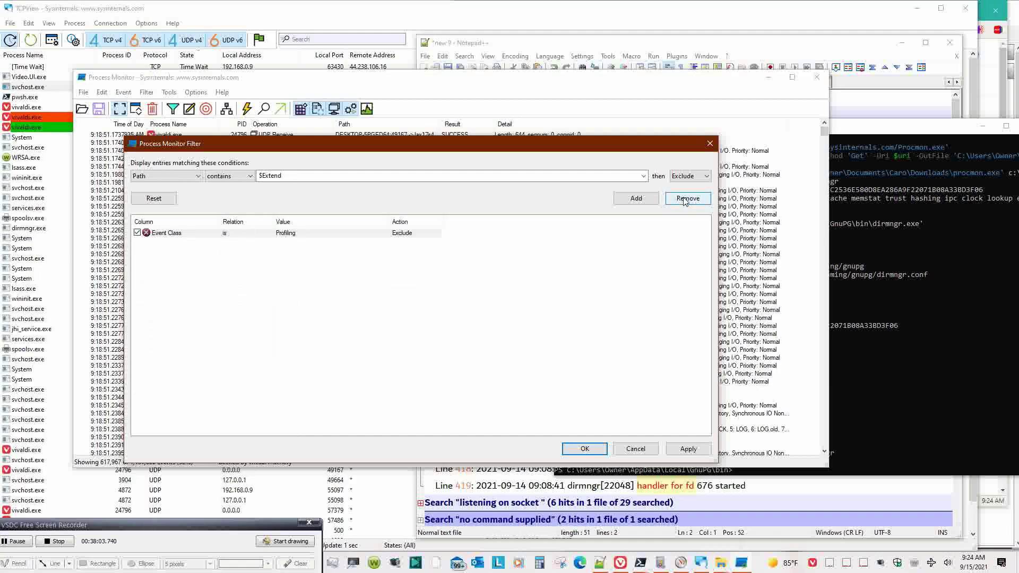
left_click(685, 199)
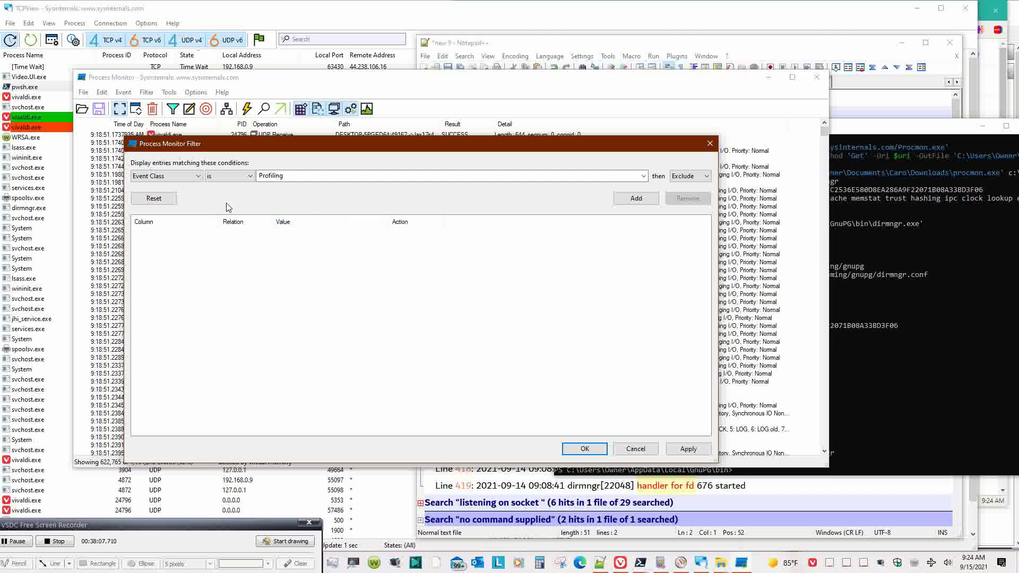
- Add Process Name begins-with Exclude rules for dirmngr and gpg
left_click(182, 177)
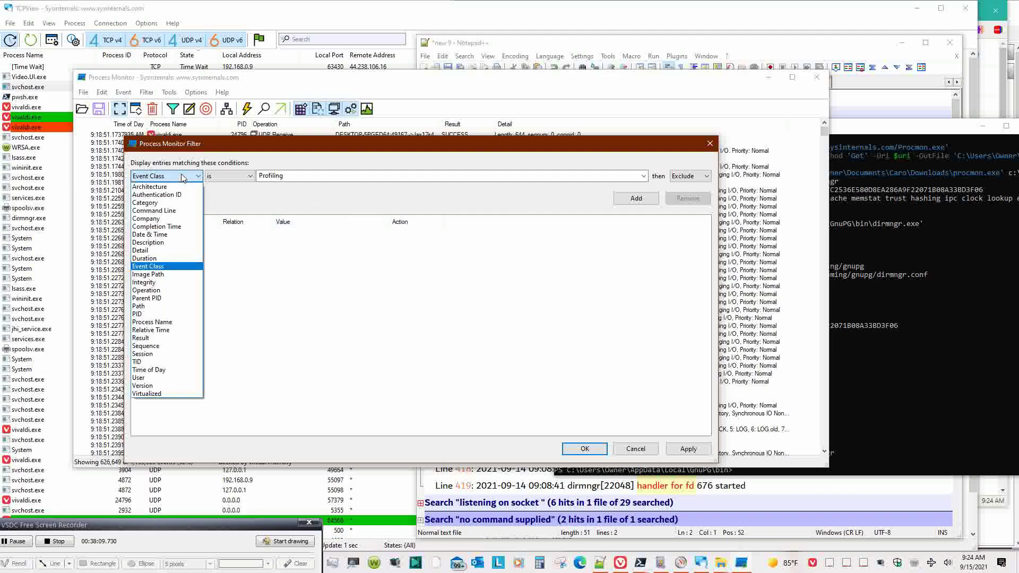
left_click(152, 322)
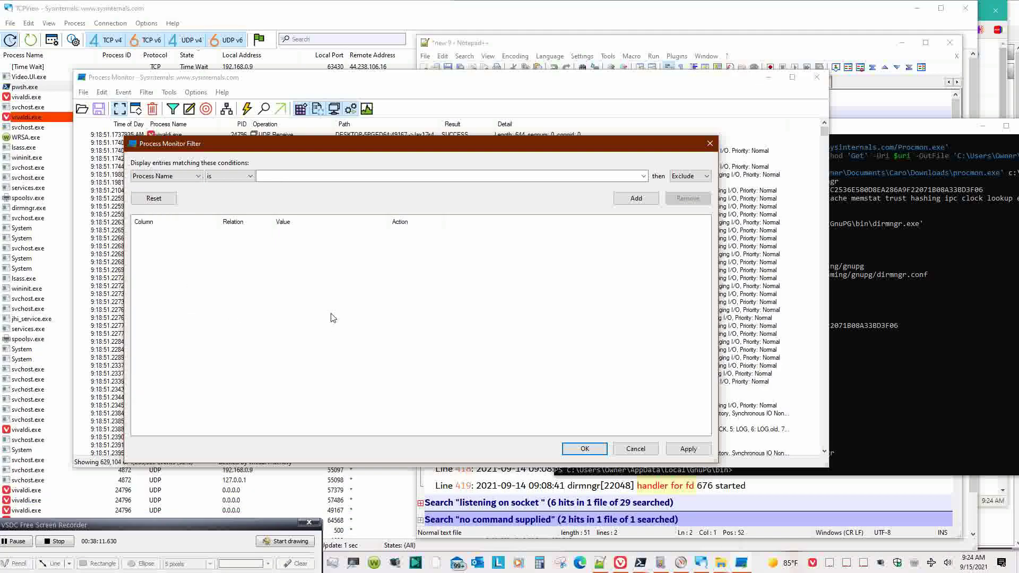
left_click(233, 176)
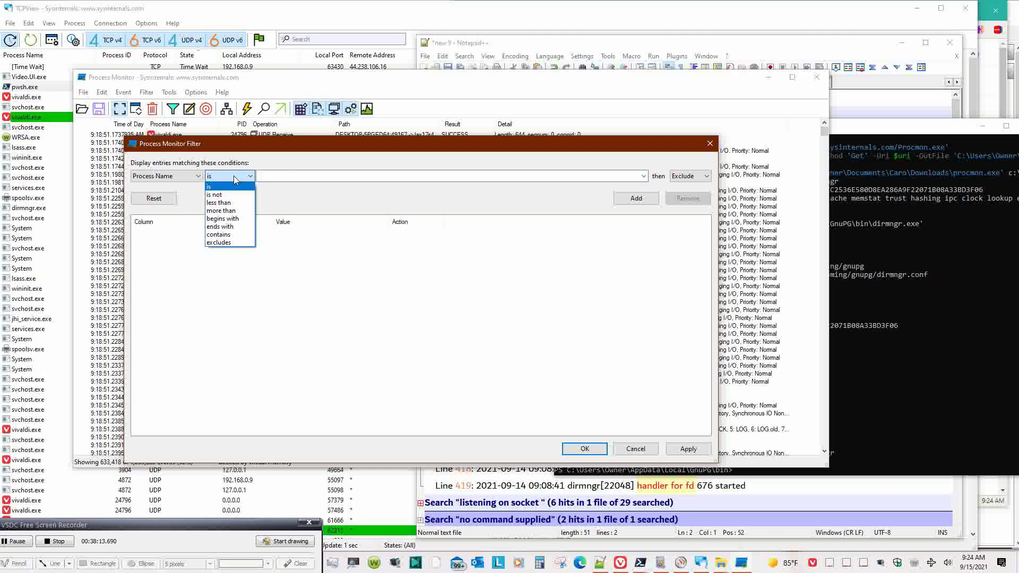
left_click(240, 218)
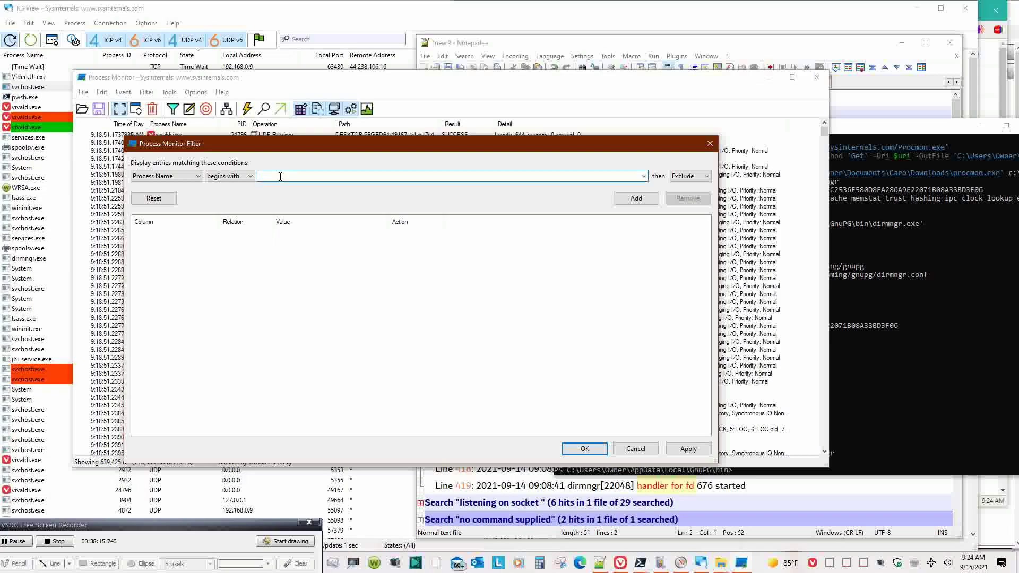
left_click(280, 177)
type("dirmngr")
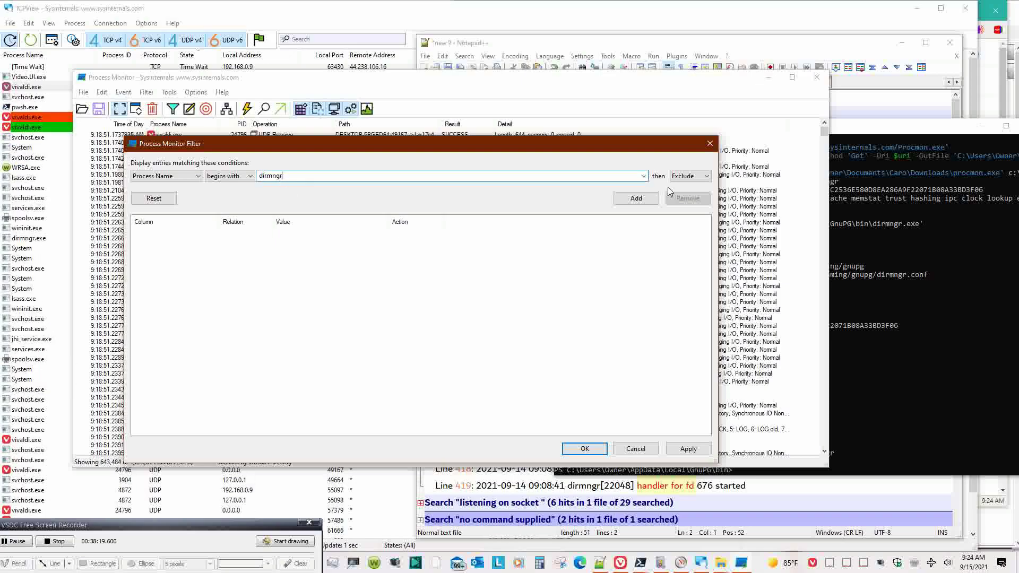
left_click(636, 198)
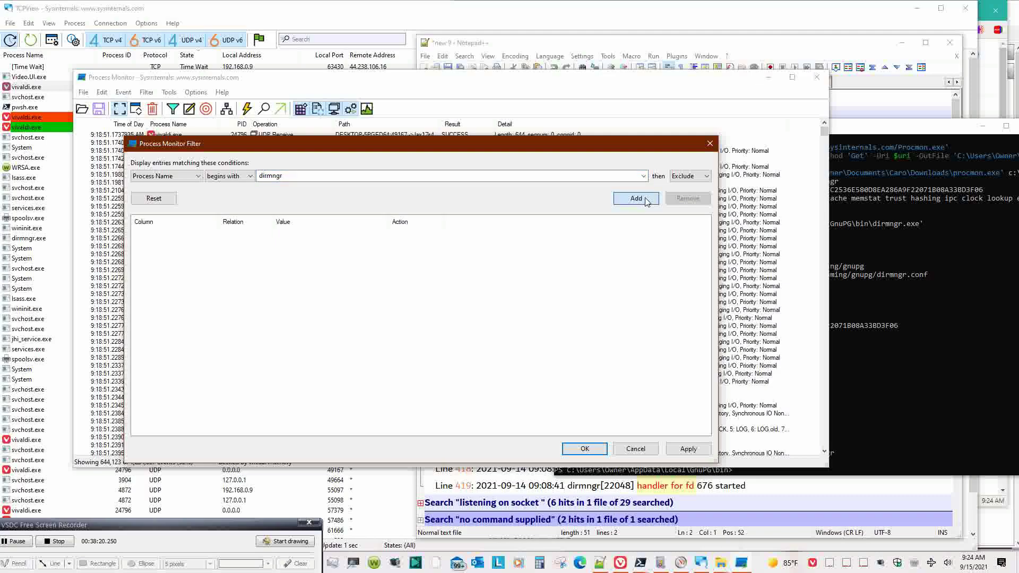
double_click(335, 178)
type("gpg")
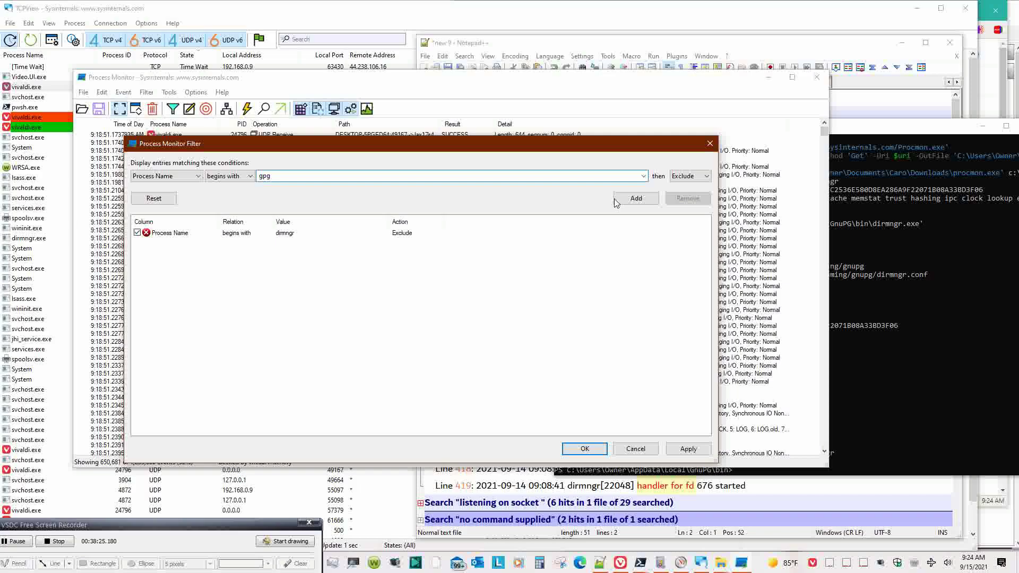
left_click(652, 200)
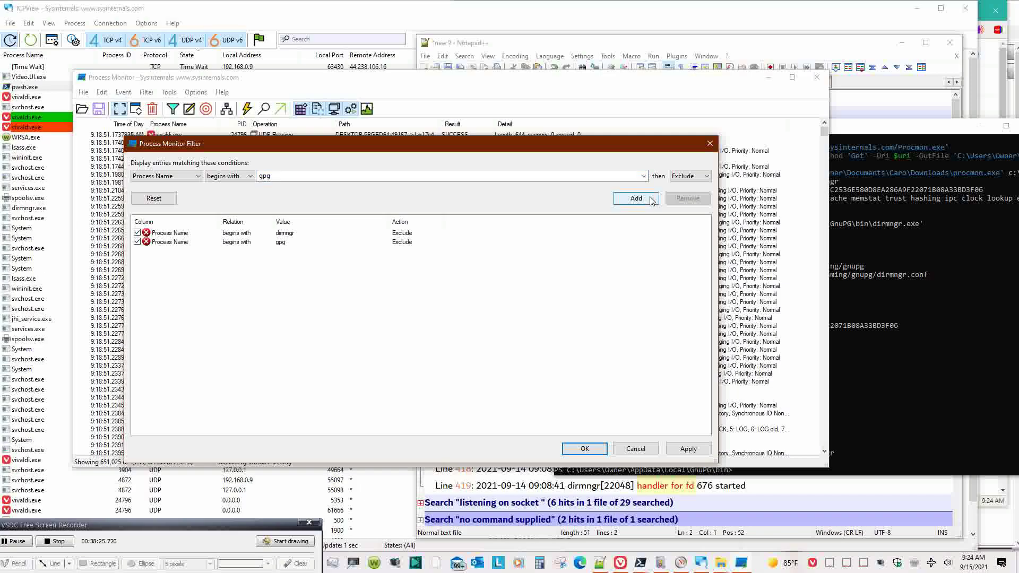
- Replace those with Include rules for gpg and dirmngr and apply the filter
left_click(378, 233)
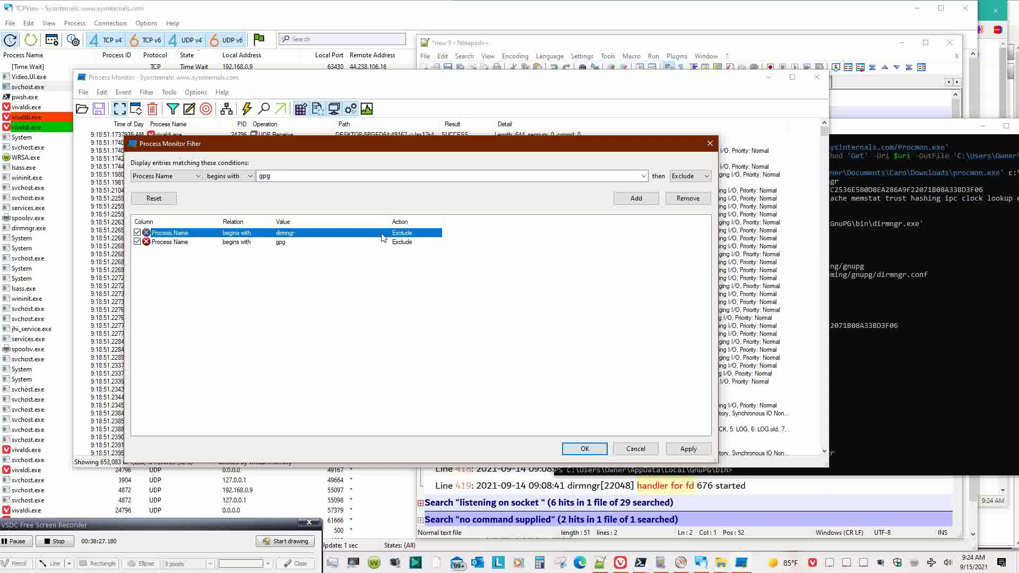
left_click(692, 201)
left_click(693, 202)
left_click(690, 176)
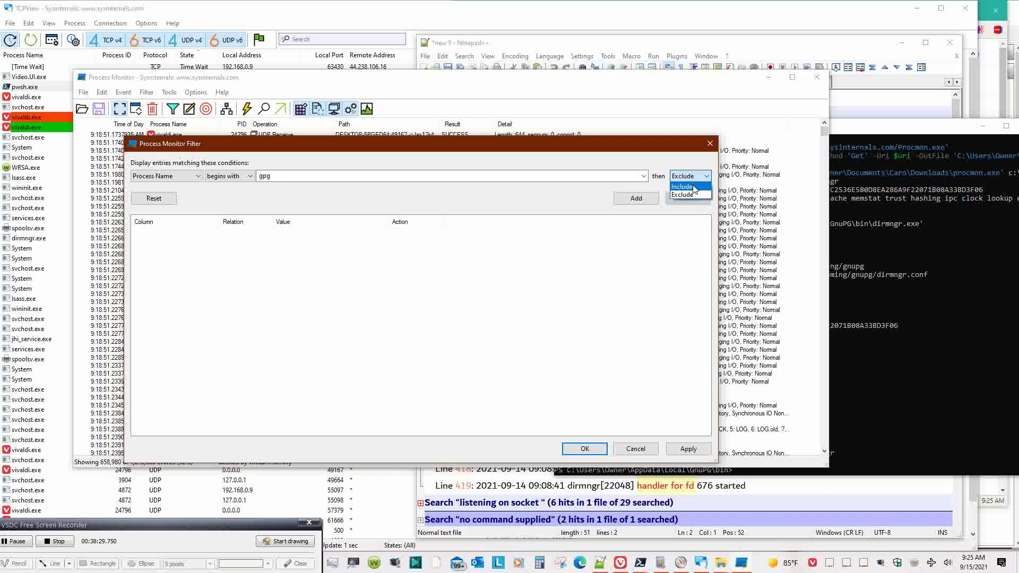
left_click(690, 184)
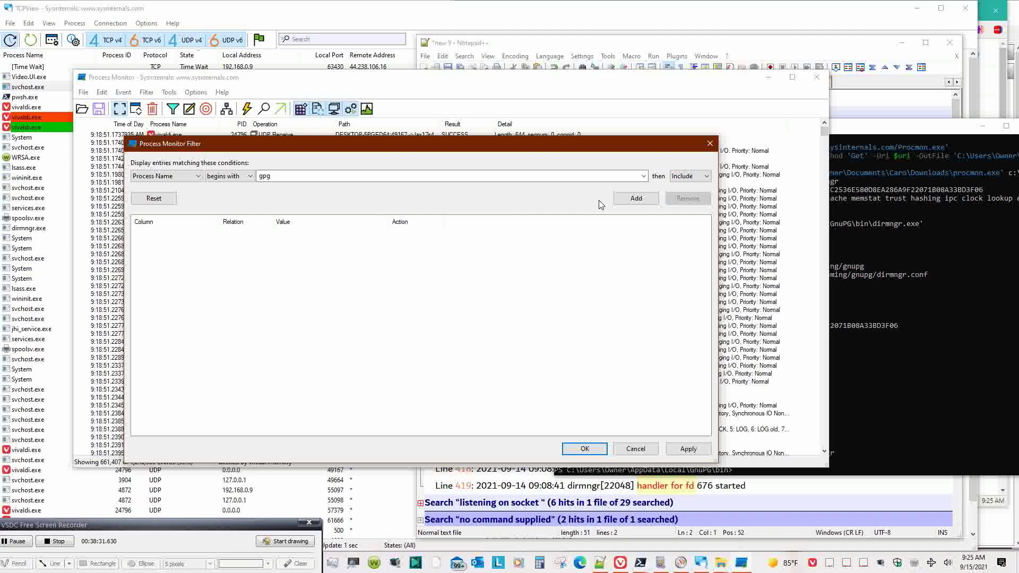
left_click(636, 198)
left_click(404, 177)
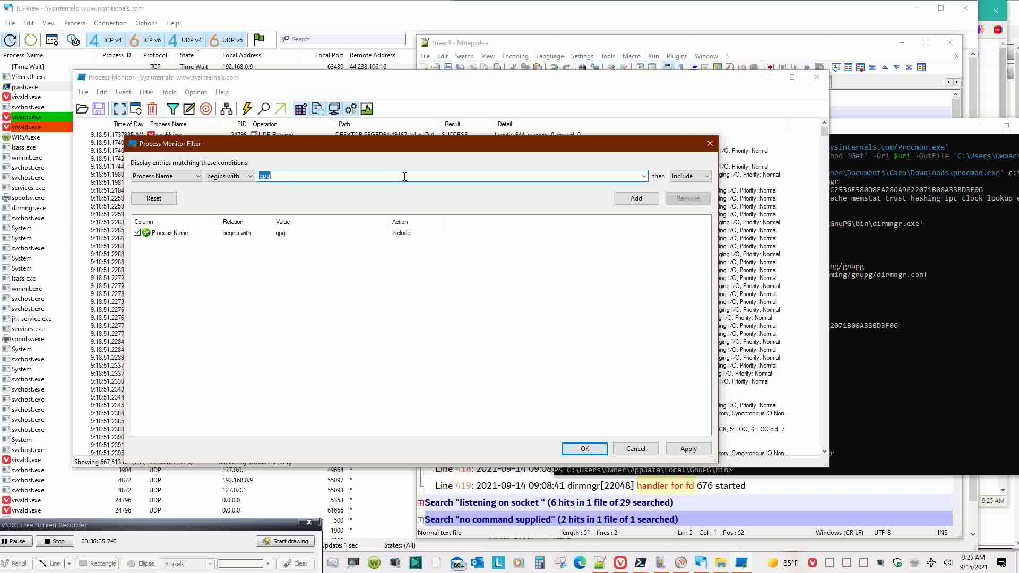
type("di")
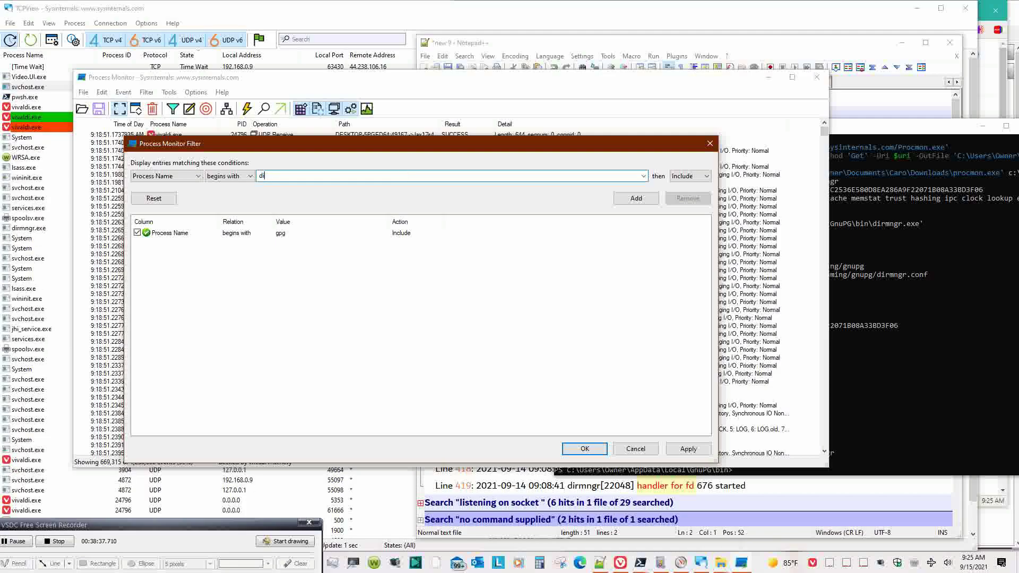
type("rmngr")
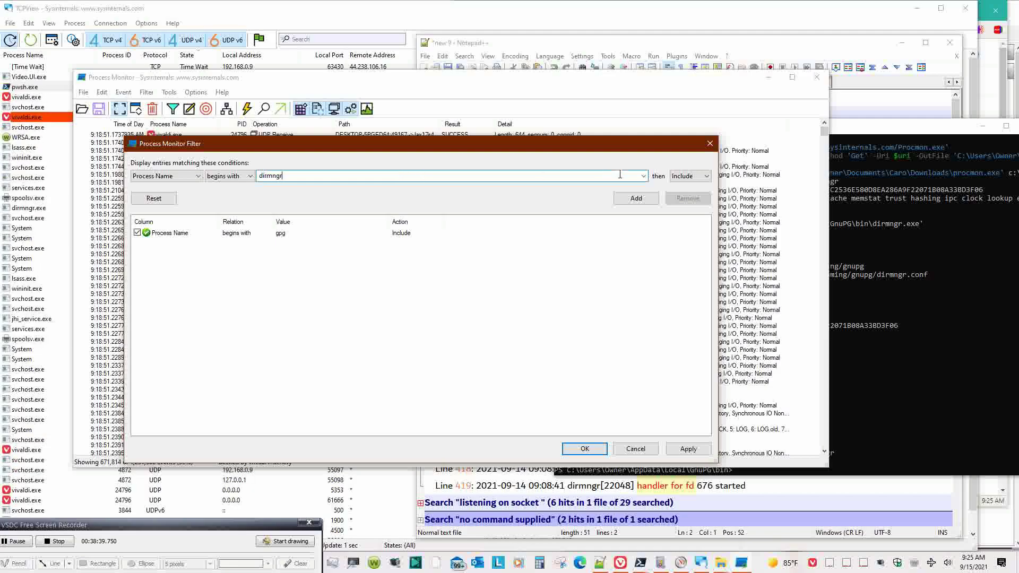
left_click(636, 198)
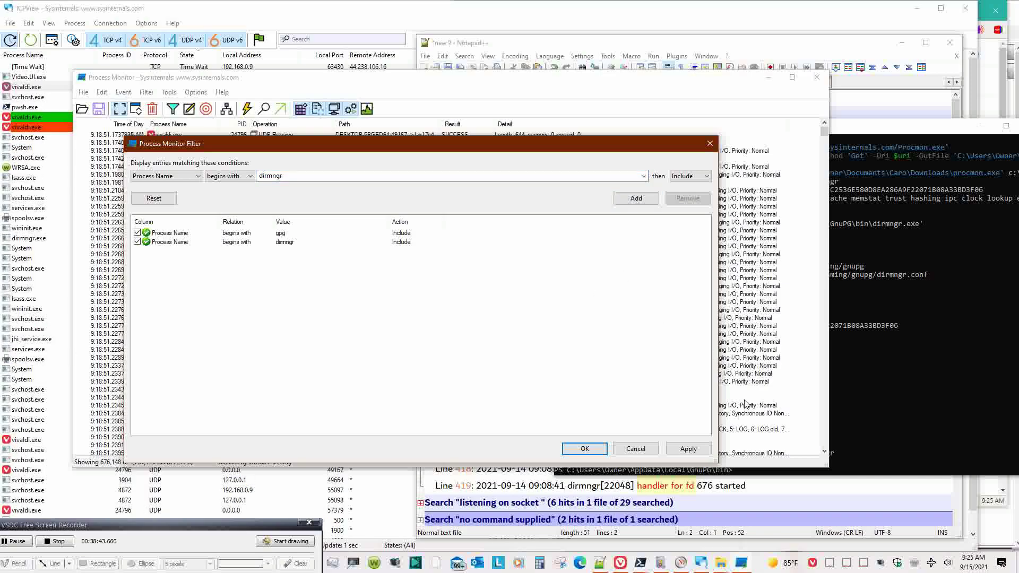
left_click(689, 449)
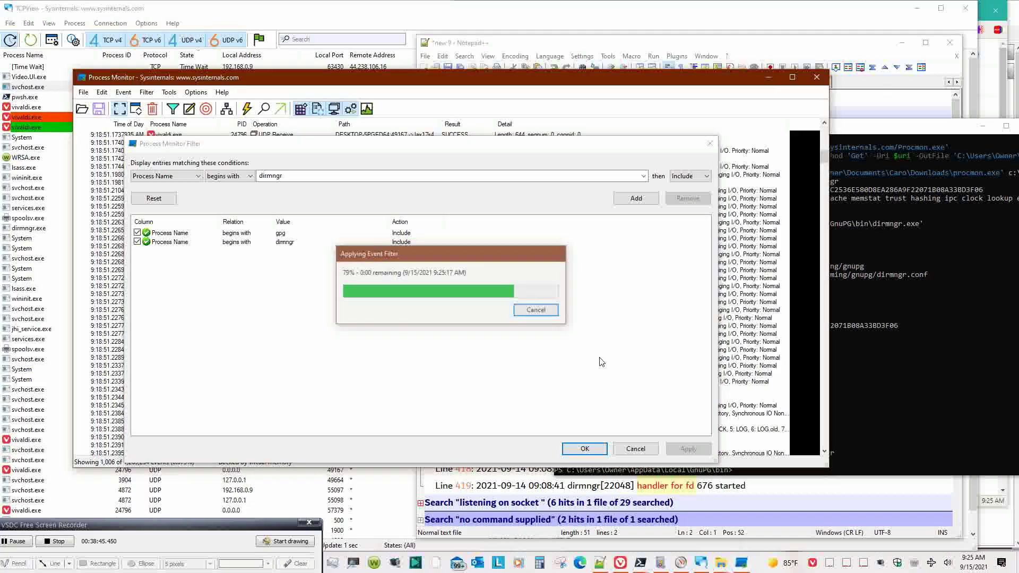
- Close the filter and scroll from the earliest to the newest dirmngr events
key("Return")
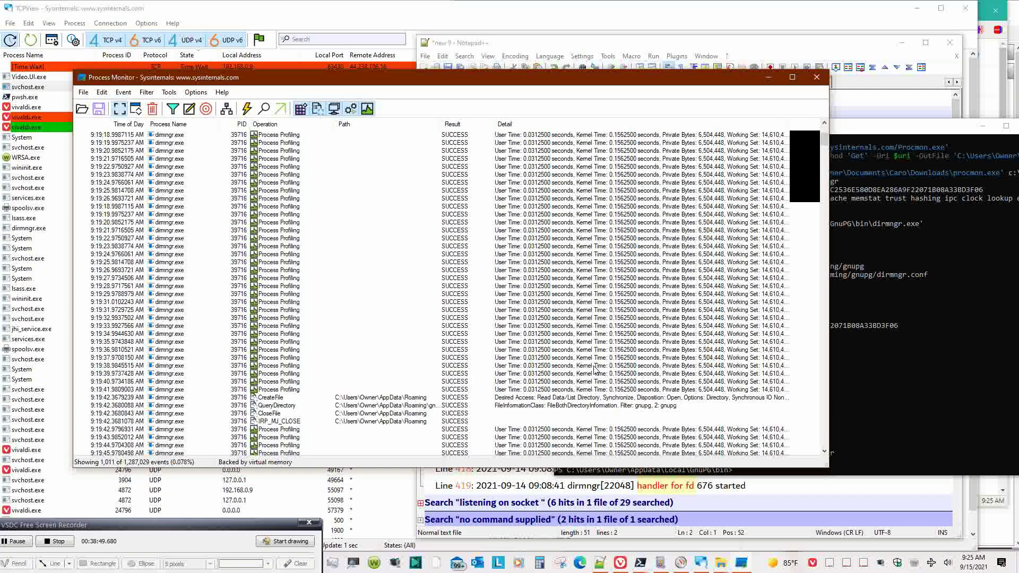
key("Home")
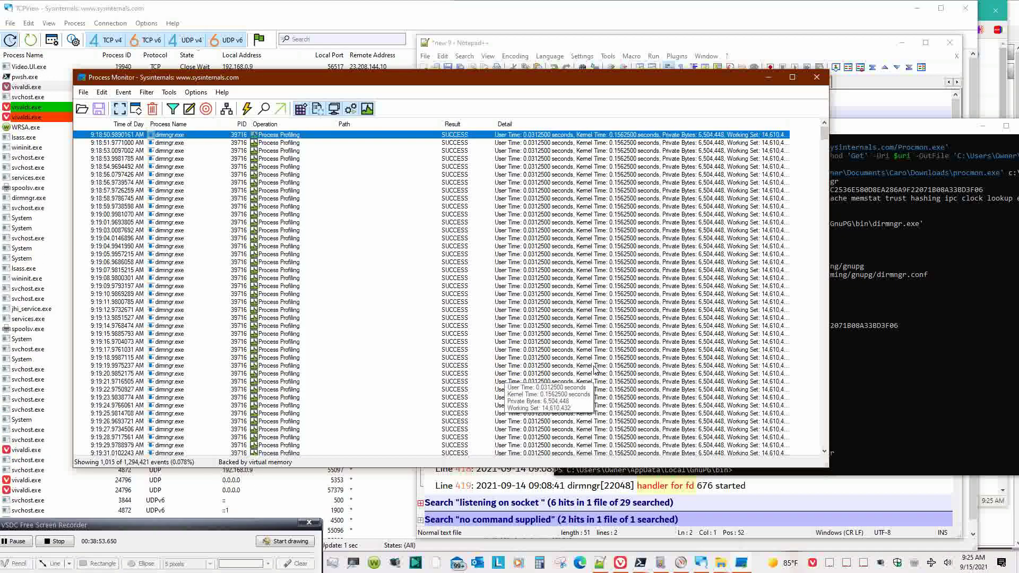
scroll(595, 370, "down", 20)
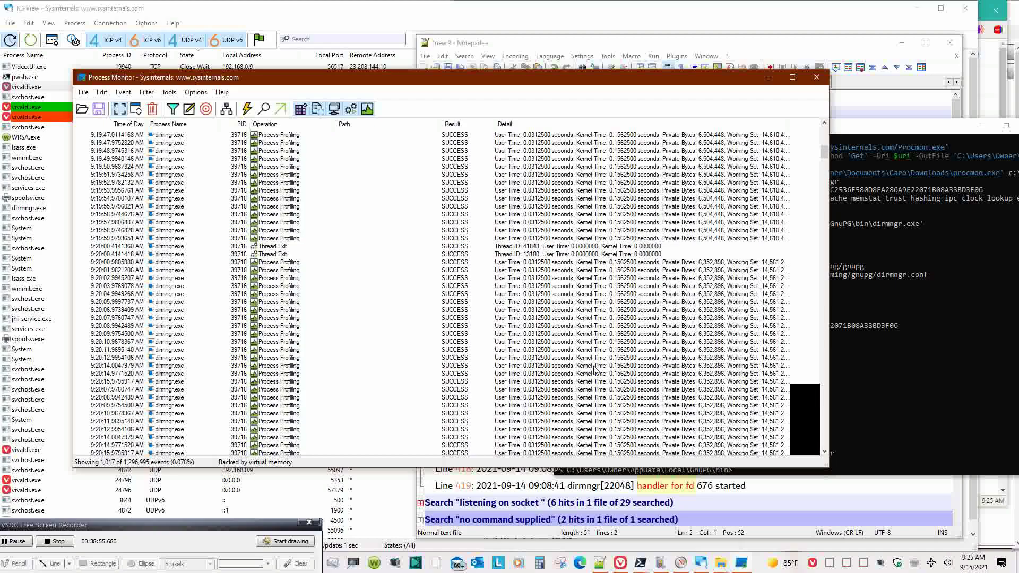
scroll(596, 370, "down", 20)
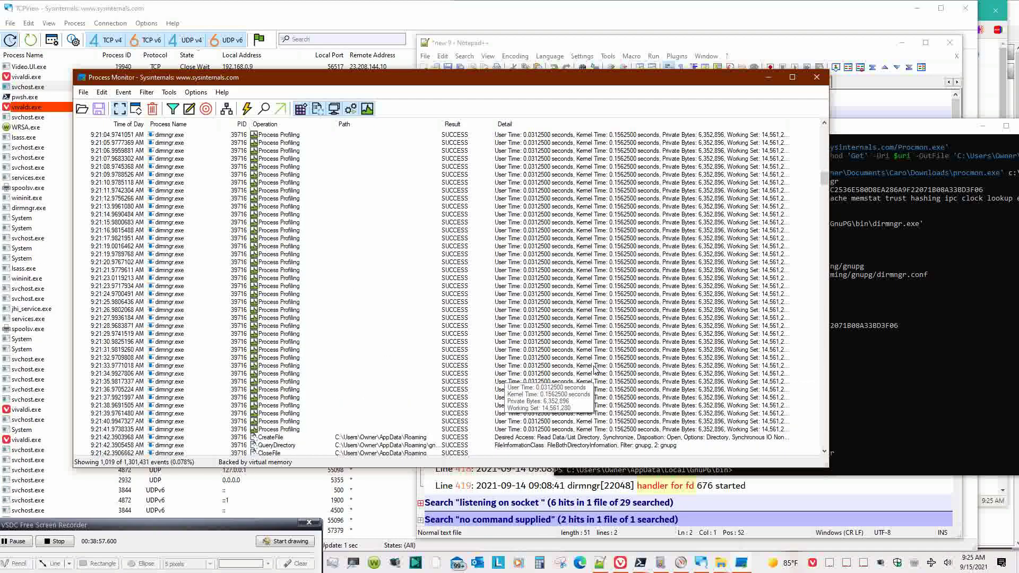
left_click_drag(824, 198, 824, 336)
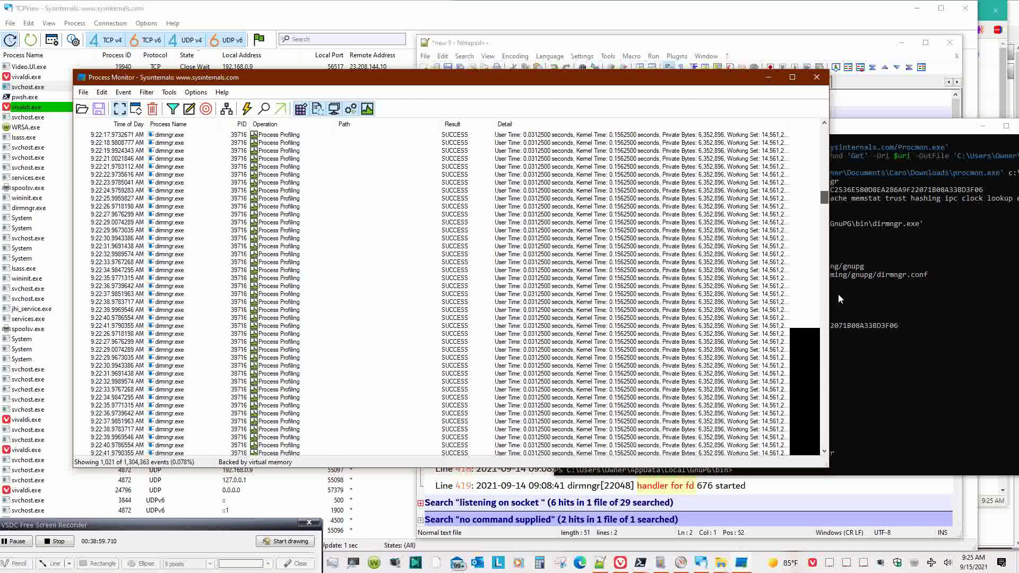
left_click(826, 450)
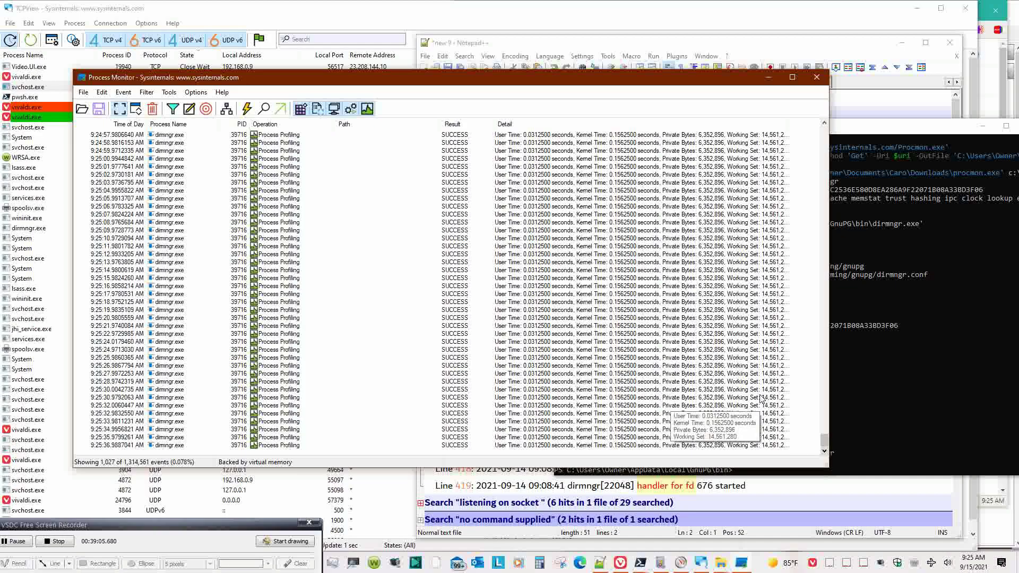
- Inspect the 9:25:36 dirmngr Process Profiling event's context menu, then switch to PowerShell
left_click(286, 446)
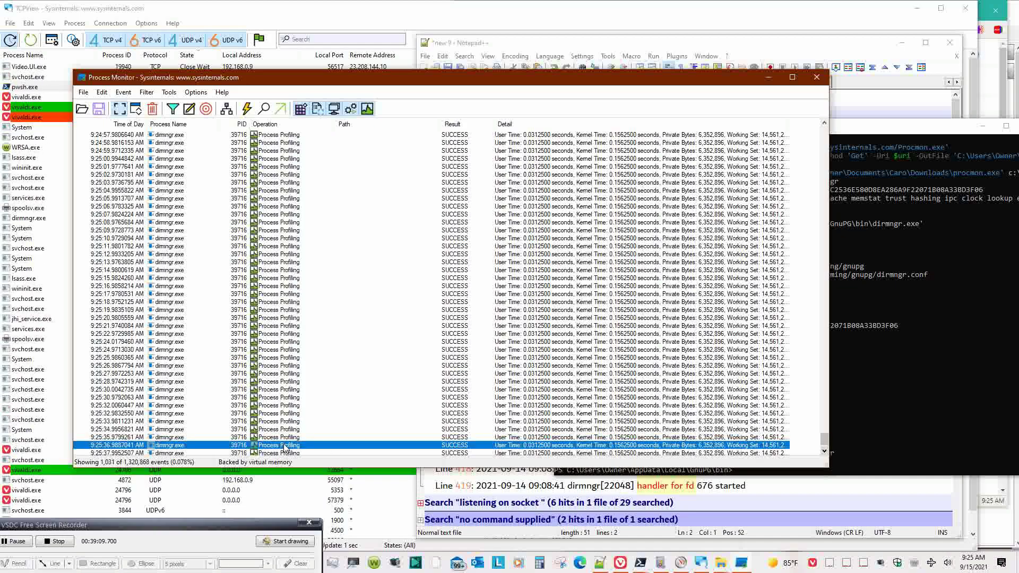
right_click(286, 448)
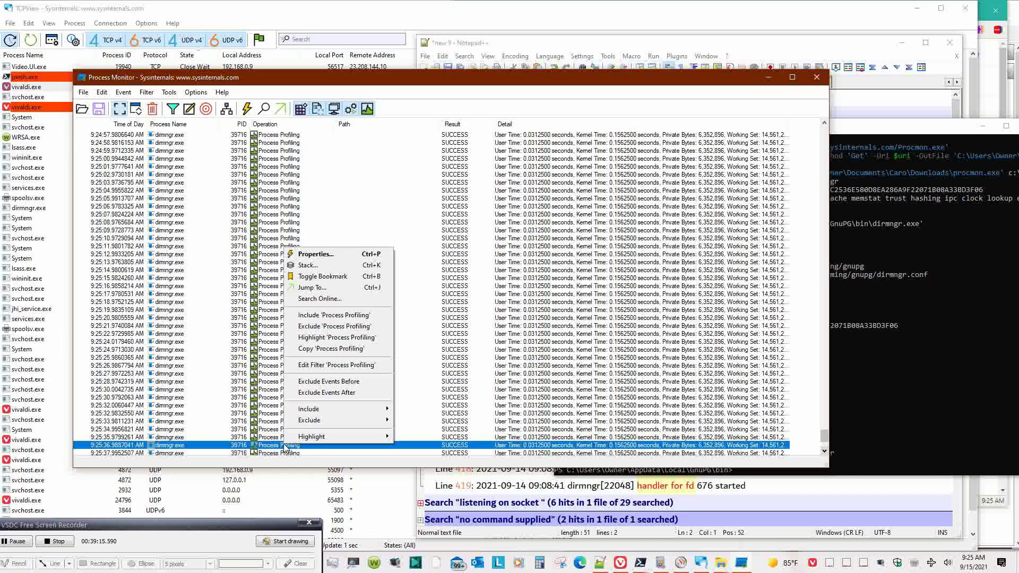
left_click(289, 463)
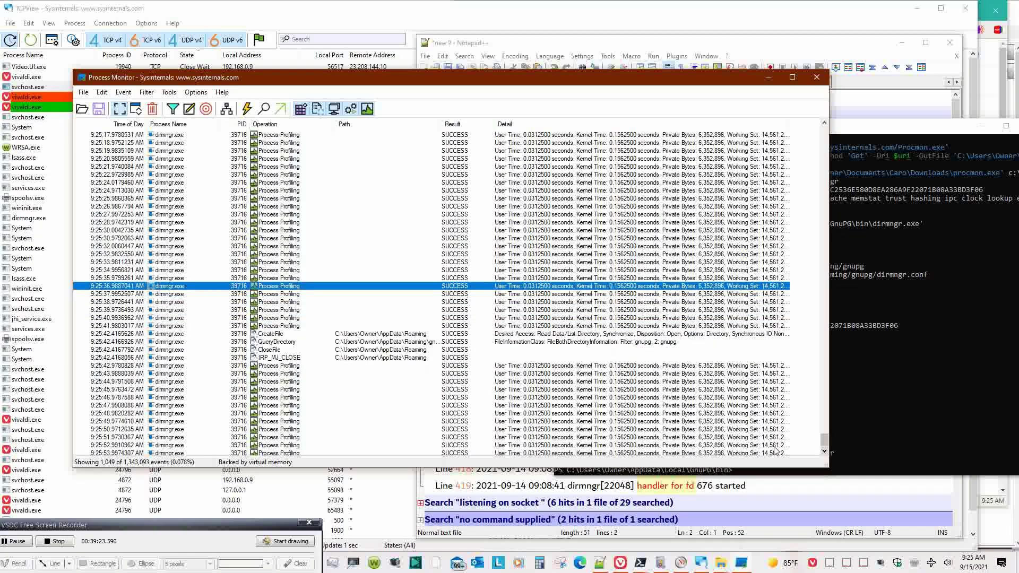
left_click(881, 445)
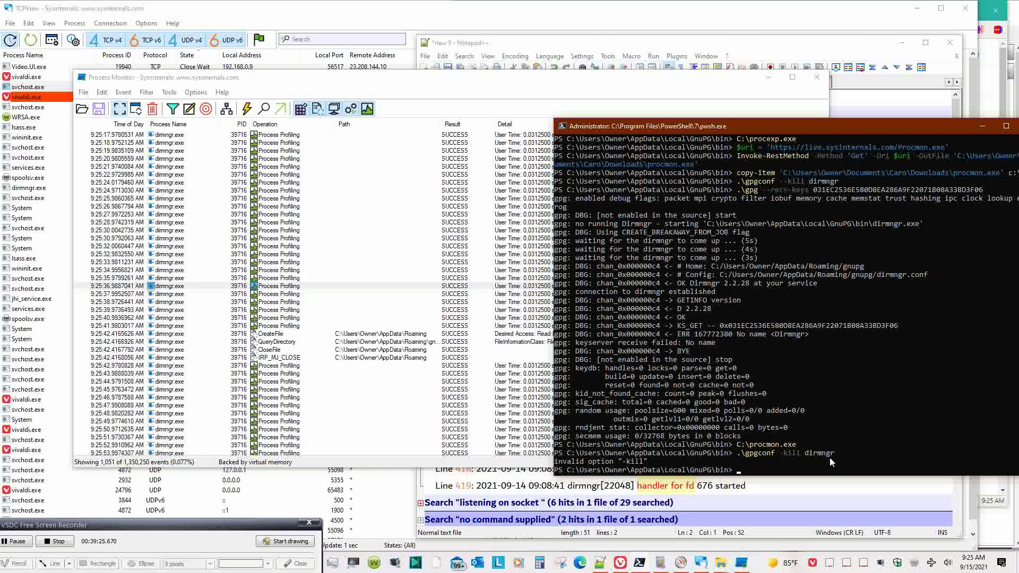
- Skip the 'gpgconf --kill dirmngr' command and rerun C:\procexp.exe from the command history
type(".\\gpgconf --kill dirmngr")
key("Up")
key("Up")
key("Up")
key("Up")
key("Up")
key("Up")
key("Up")
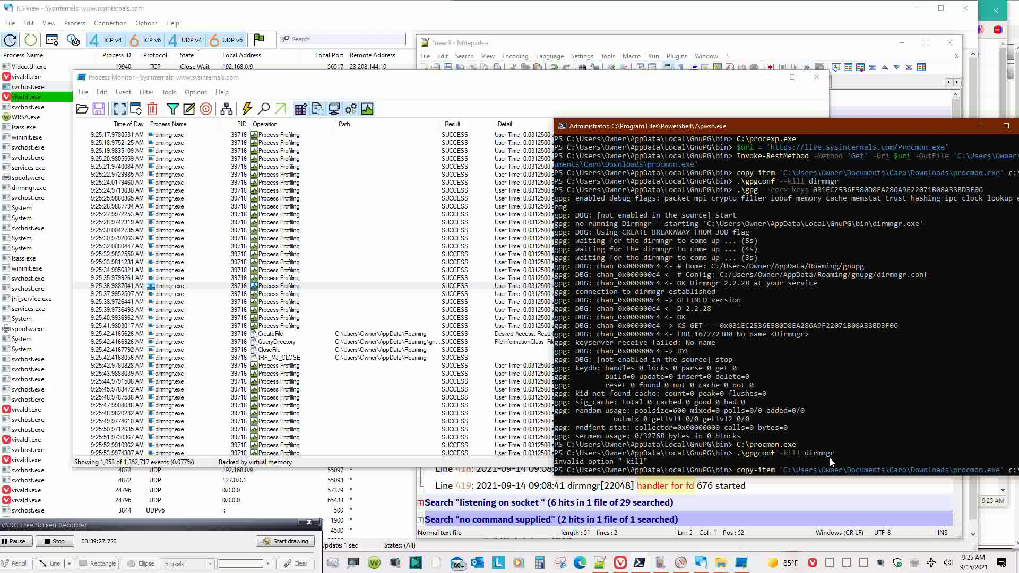
key("Up")
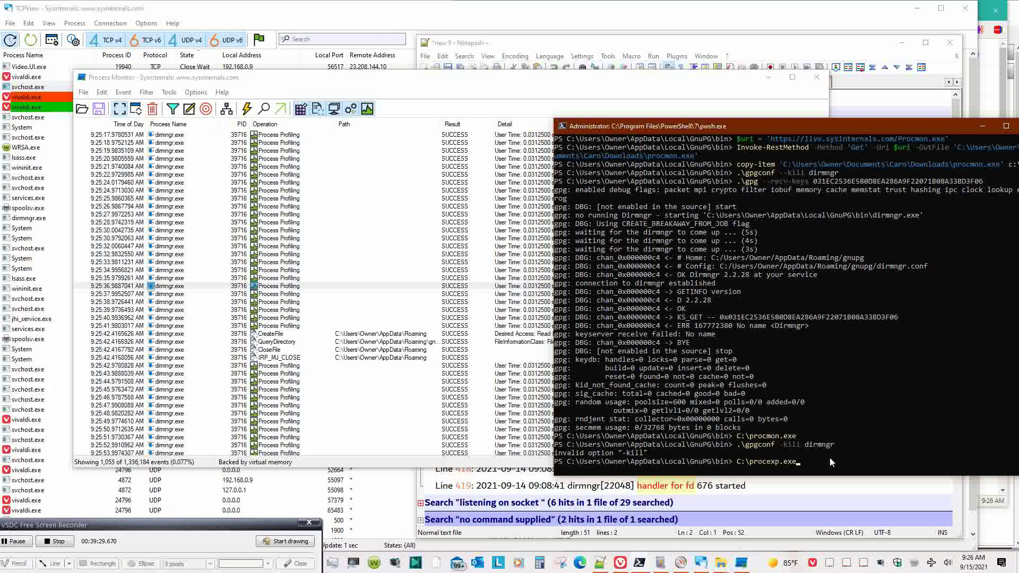
key("Return")
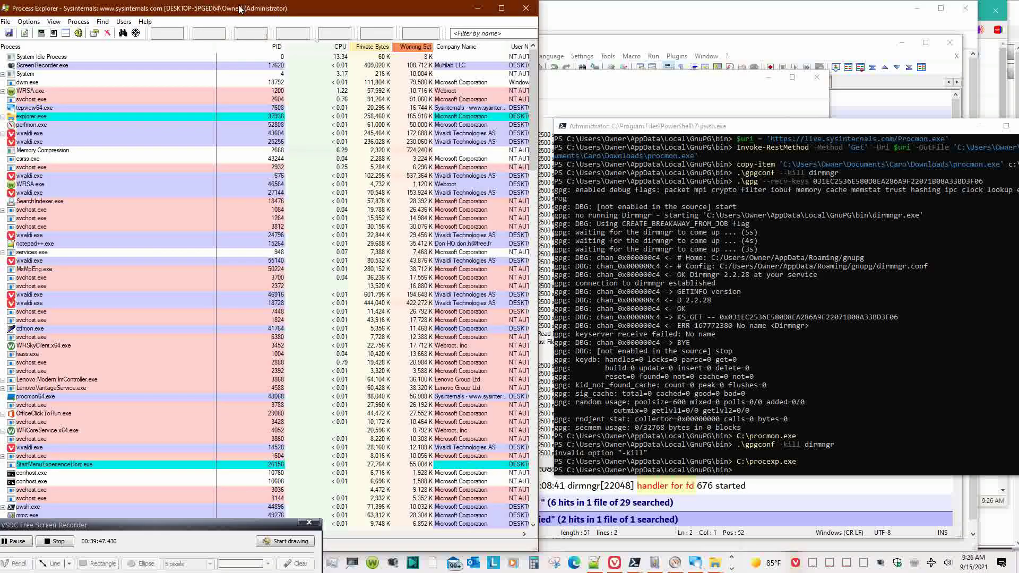
- Move the Process Explorer window to the right side of the screen and sort processes by PID
left_click_drag(240, 9, 742, 22)
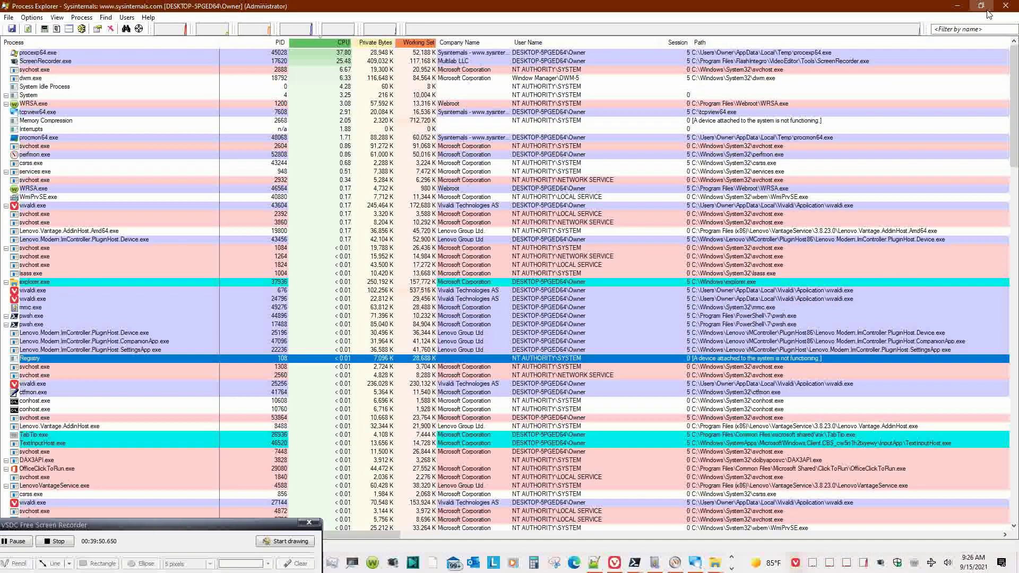
double_click(363, 4)
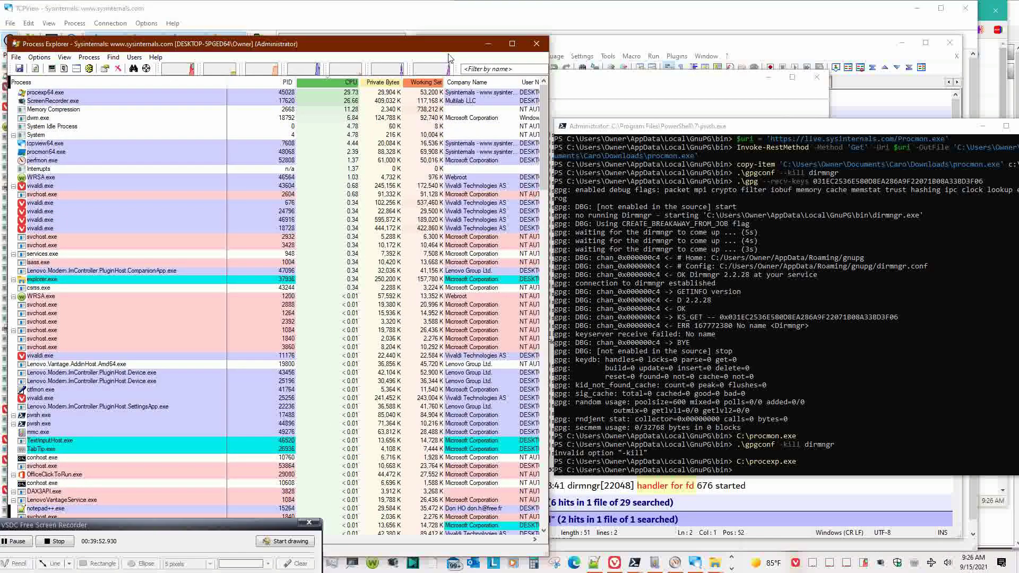
left_click_drag(326, 9, 811, 37)
left_click(763, 77)
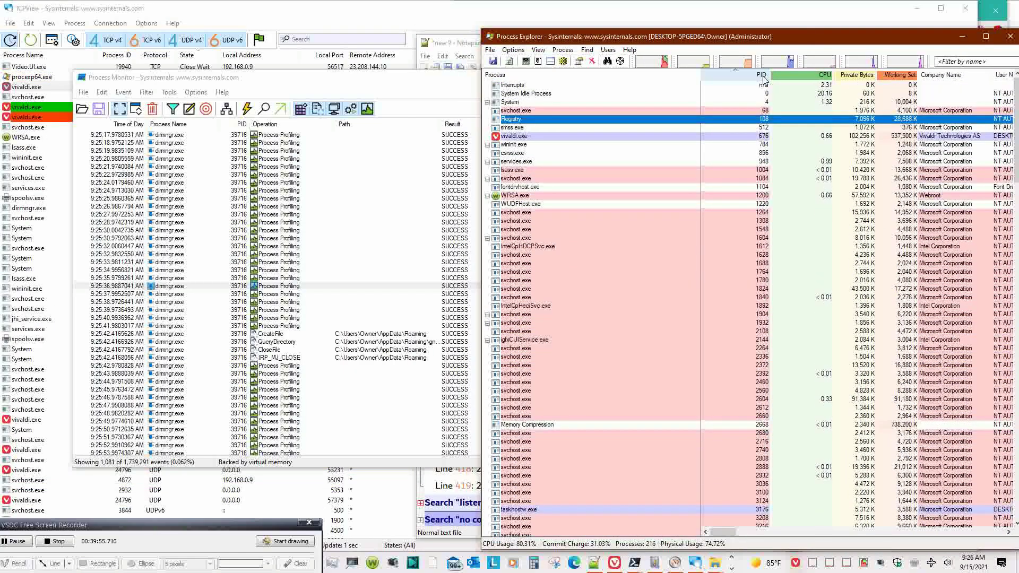
- Find dirmngr.exe in the process list, kill it, and confirm the prompt
scroll(736, 252, "down", 13)
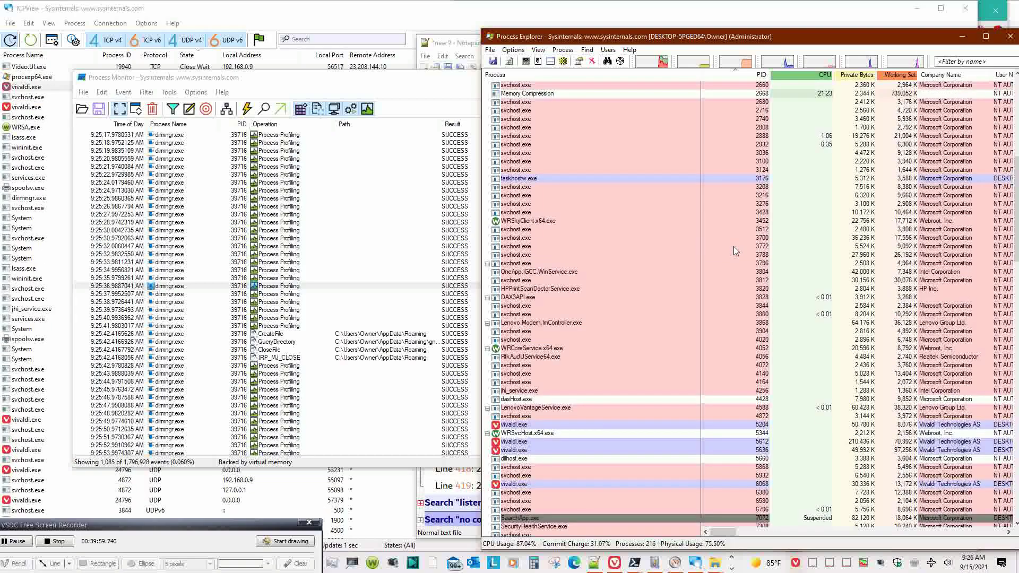
left_click(808, 398)
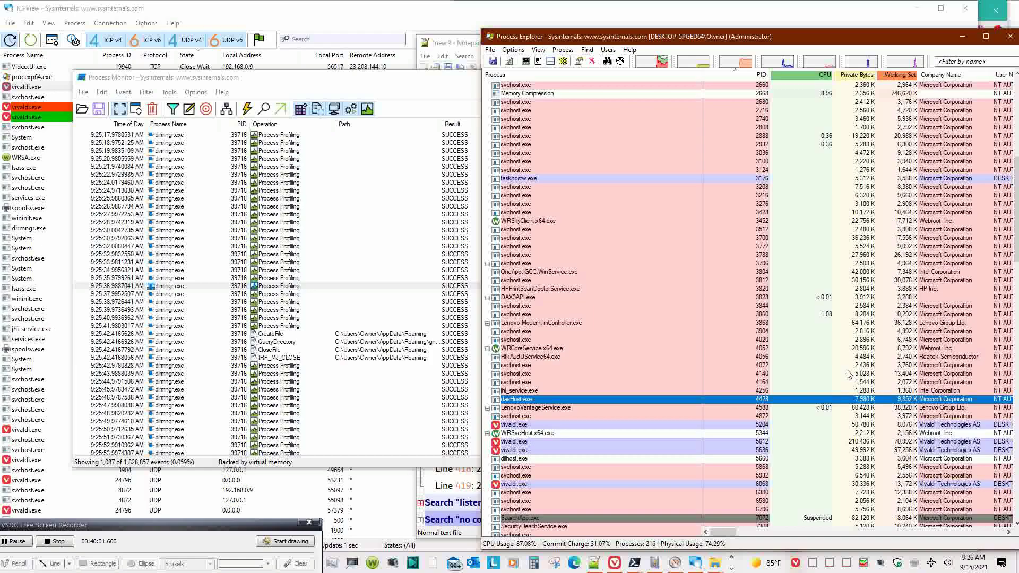
scroll(742, 327, "down", 20)
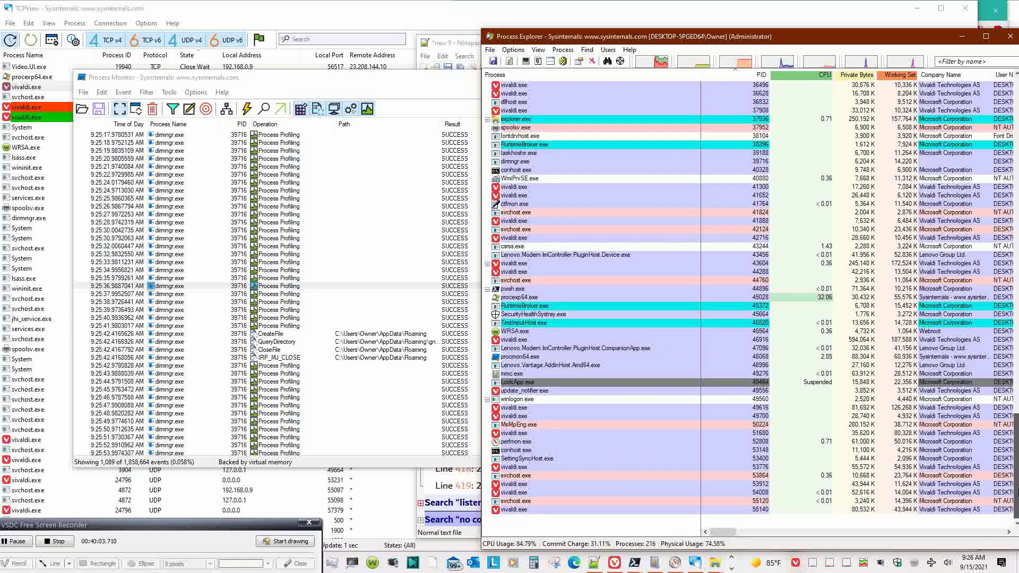
scroll(743, 327, "up", 3)
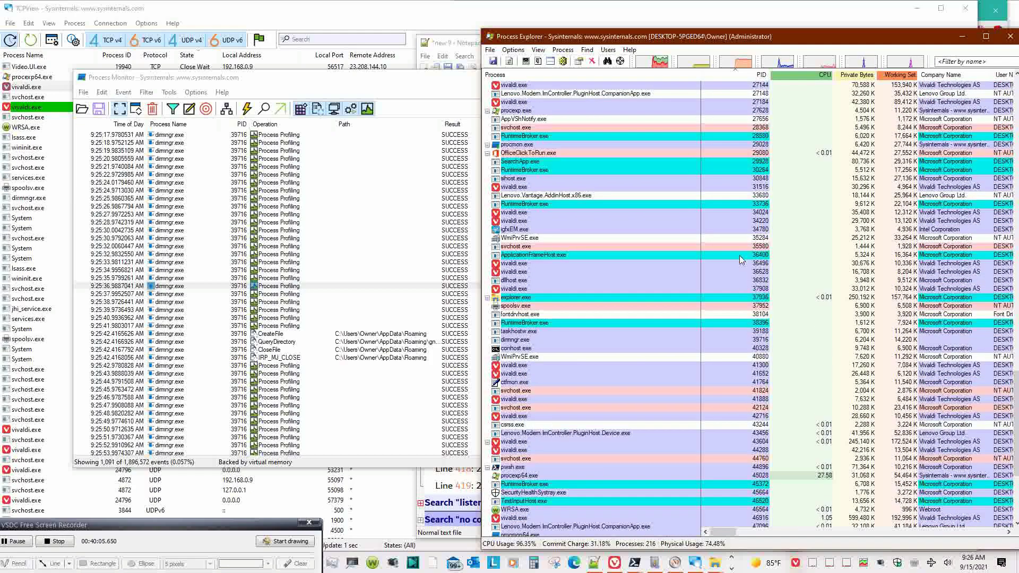
left_click(754, 333)
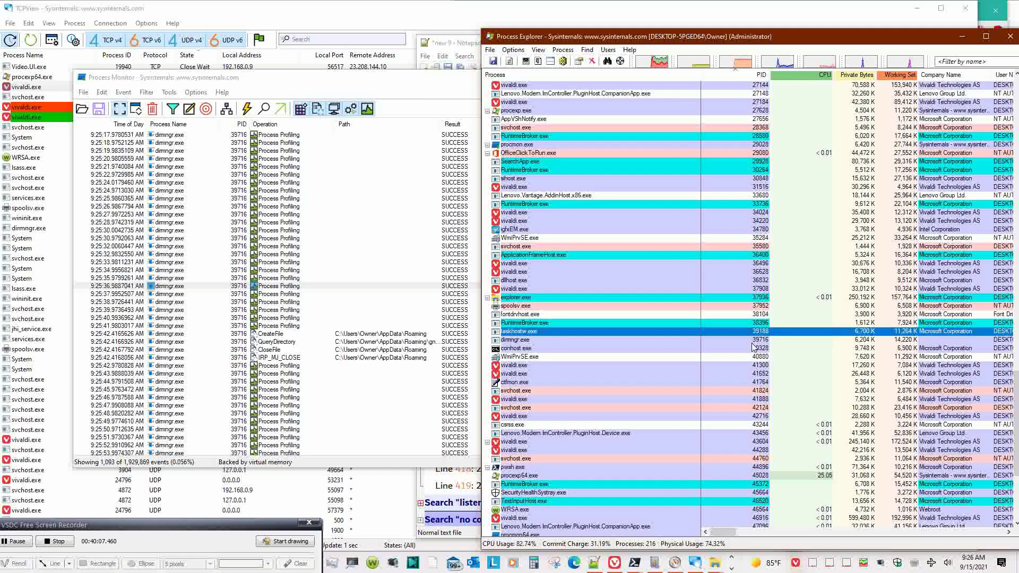
left_click(753, 343)
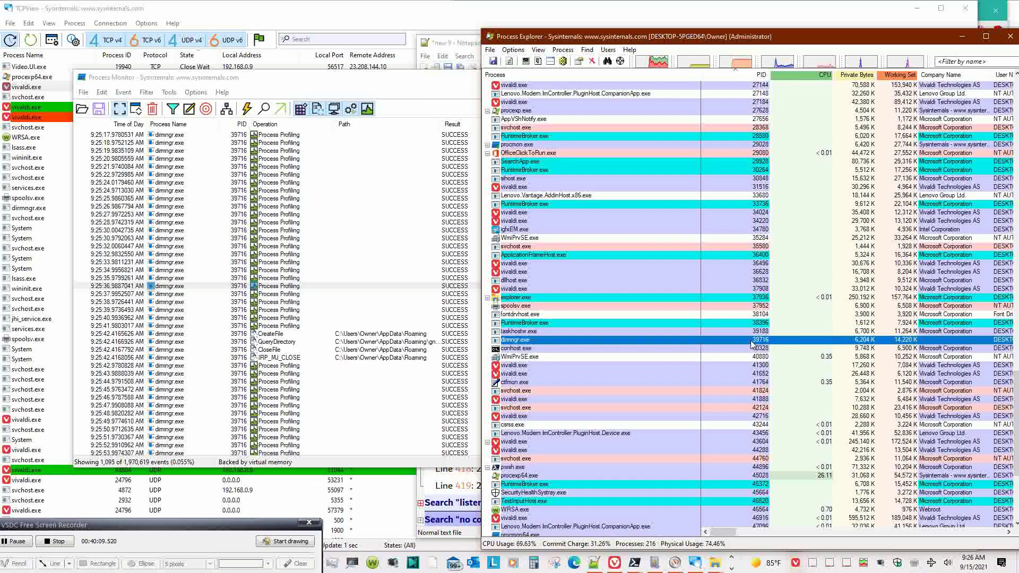
right_click(752, 342)
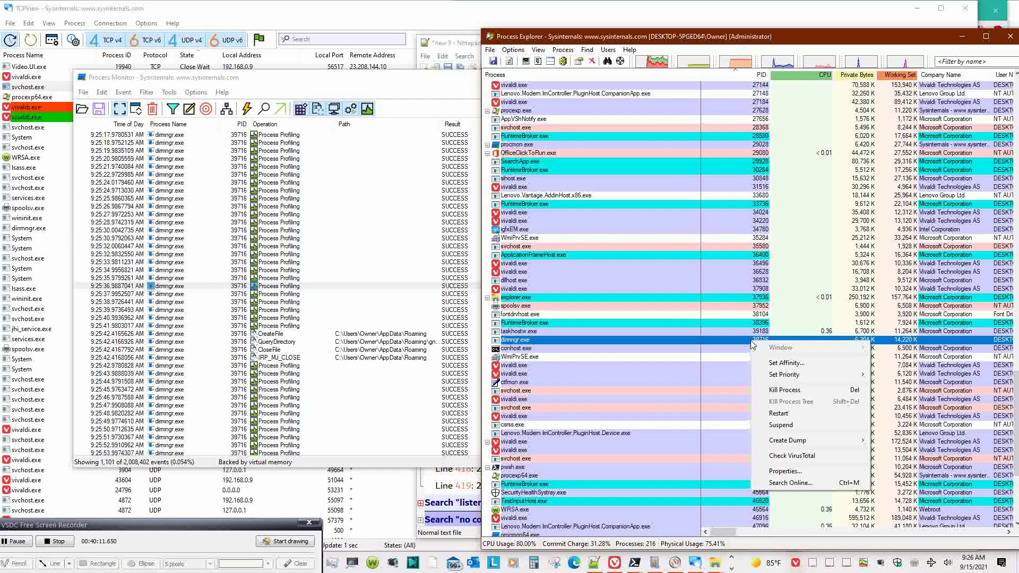
left_click(703, 381)
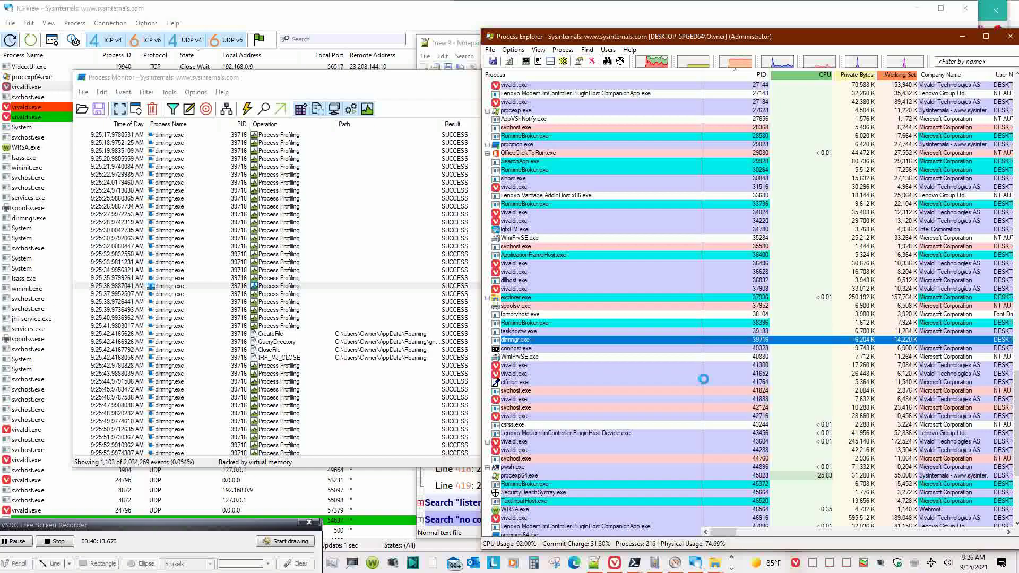
key("Delete")
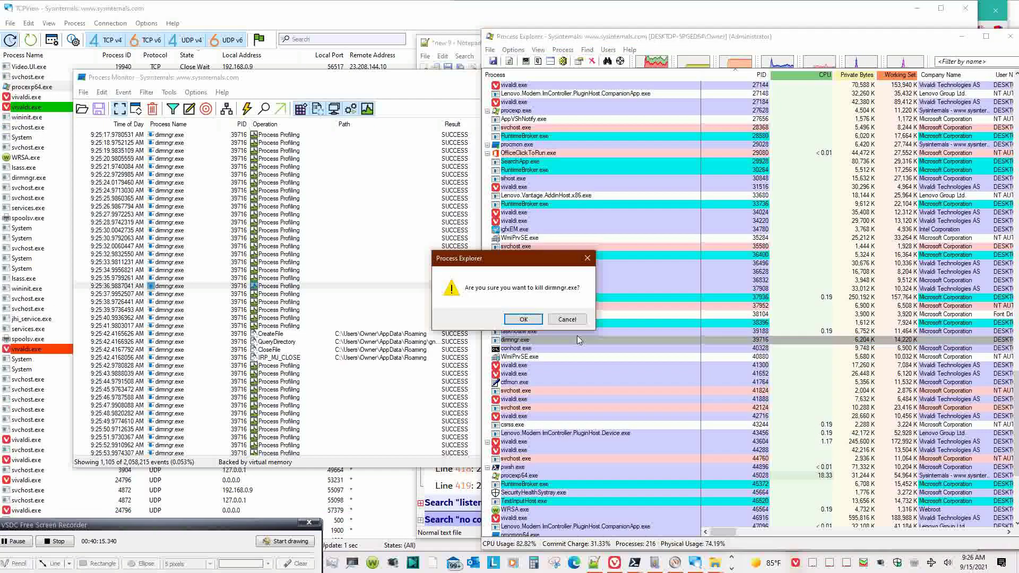
left_click(535, 320)
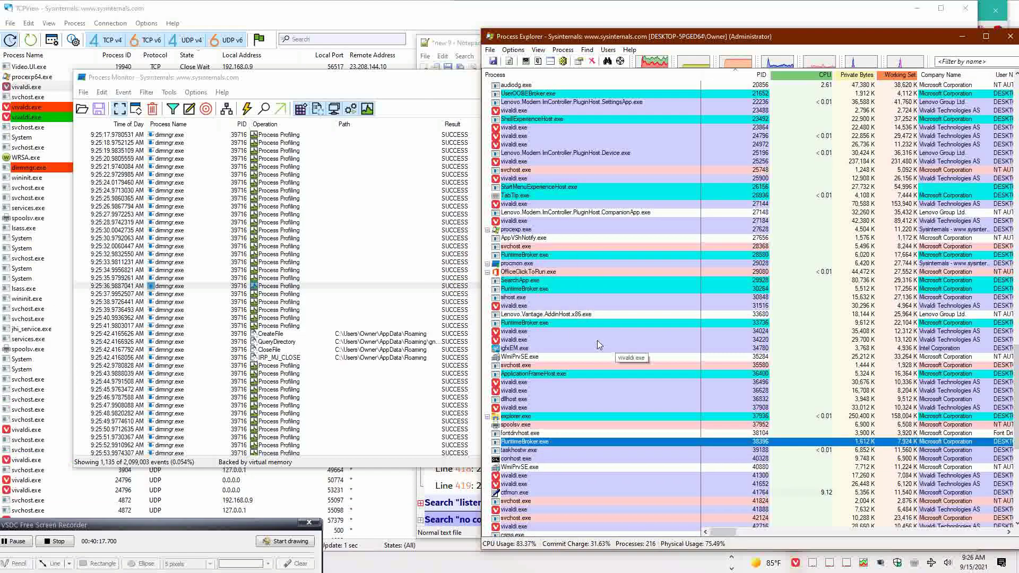
- Widen Process Monitor's Path column, check dirmngr's final CloseFile and IRP_MJ_CLOSE events, then switch to the Process Explorer docs
left_click(385, 348)
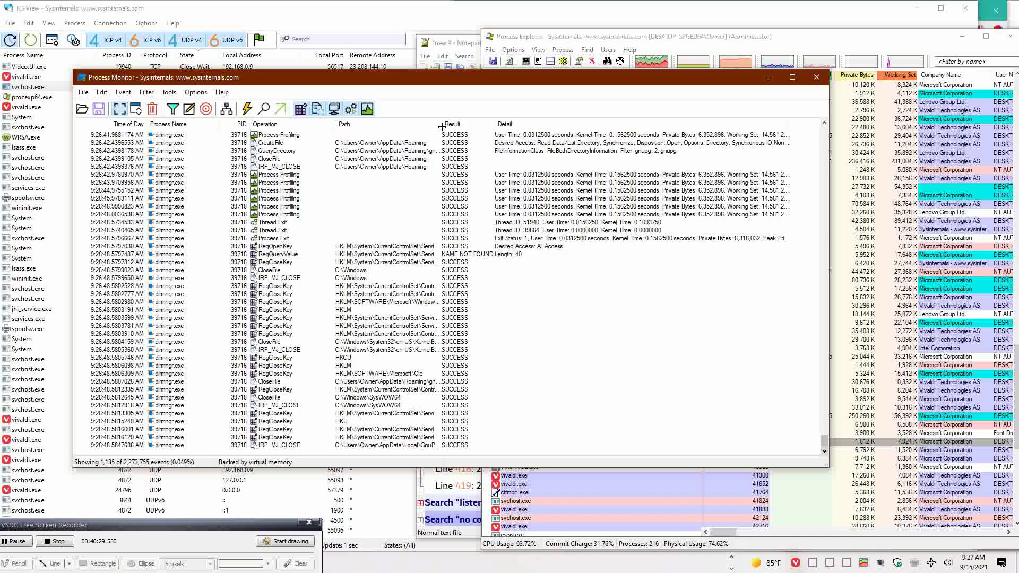
left_click_drag(442, 129, 516, 138)
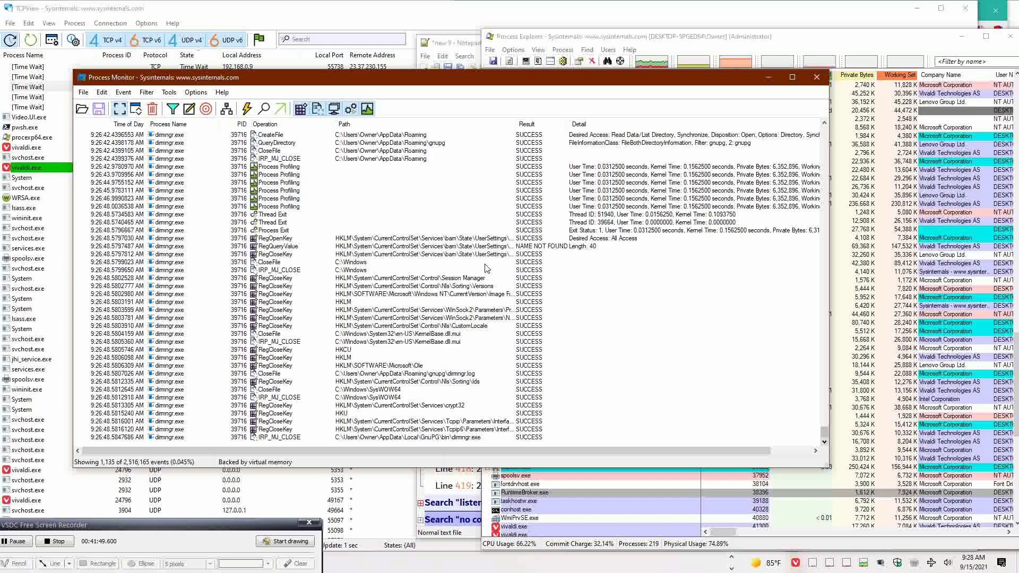
left_click(353, 264)
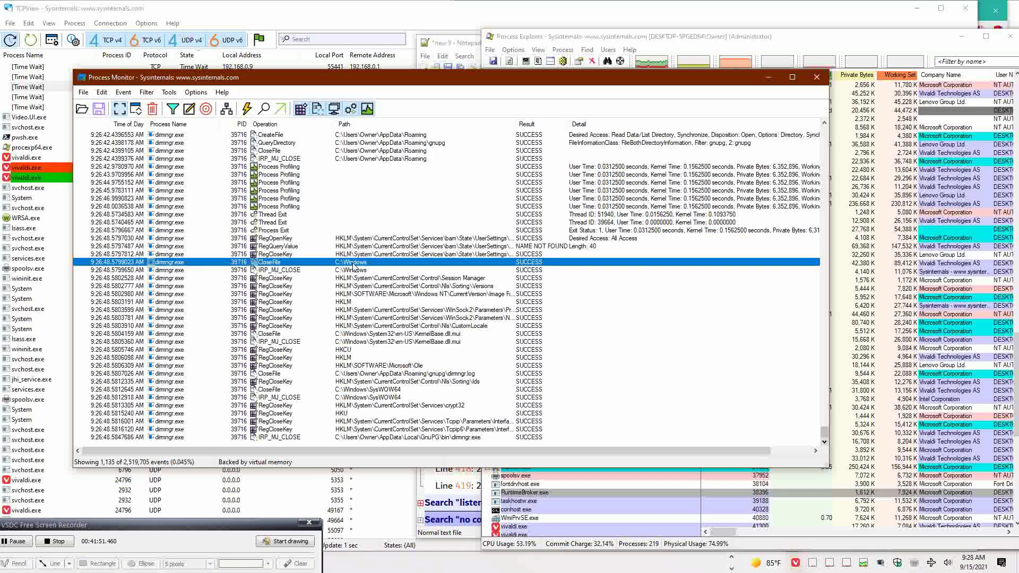
left_click(354, 270)
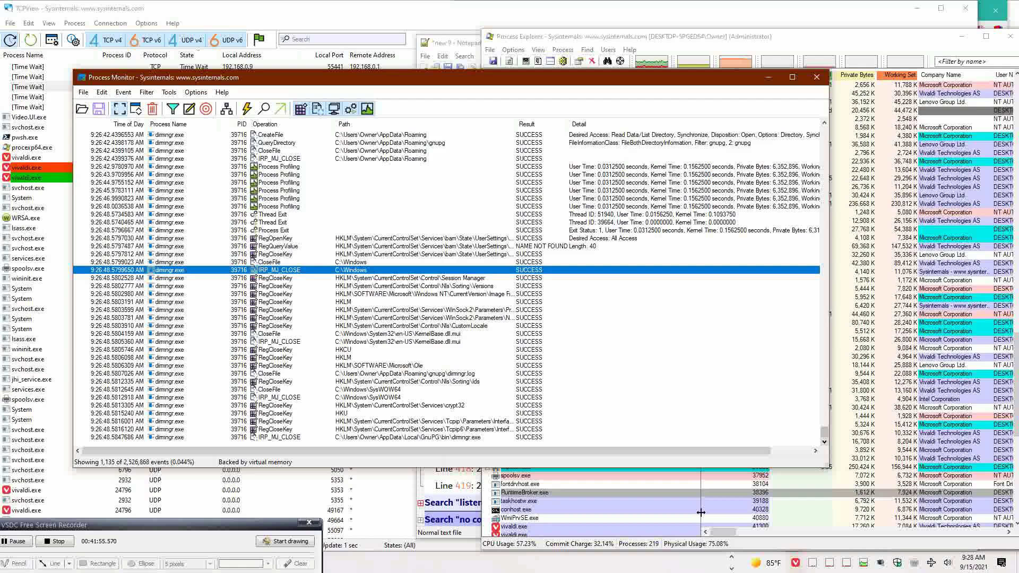
left_click(614, 563)
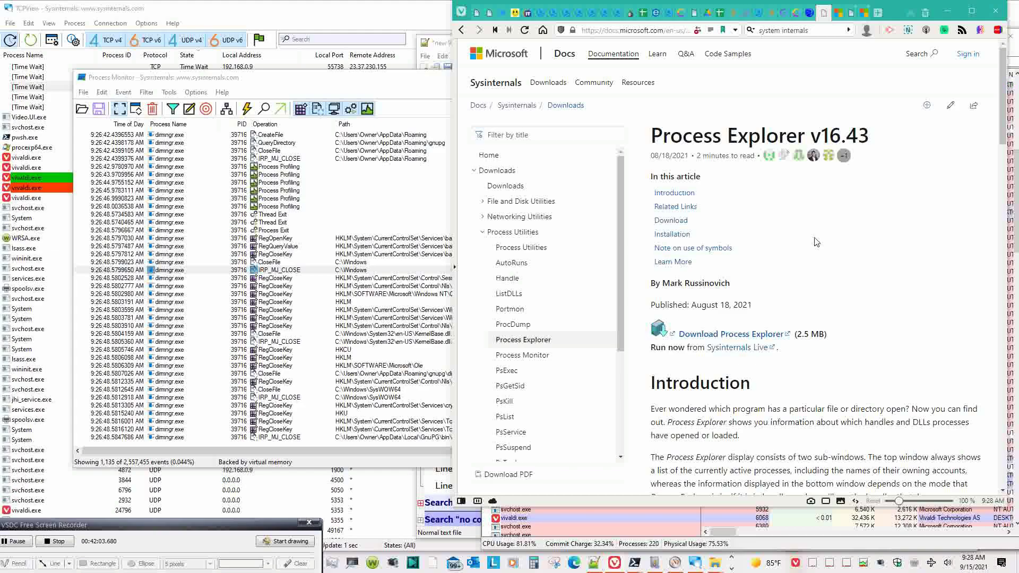
- Open a new Vivaldi window, bring TCPView forward, and show Vivaldi's Bookmarks side panel
key("ctrl+n")
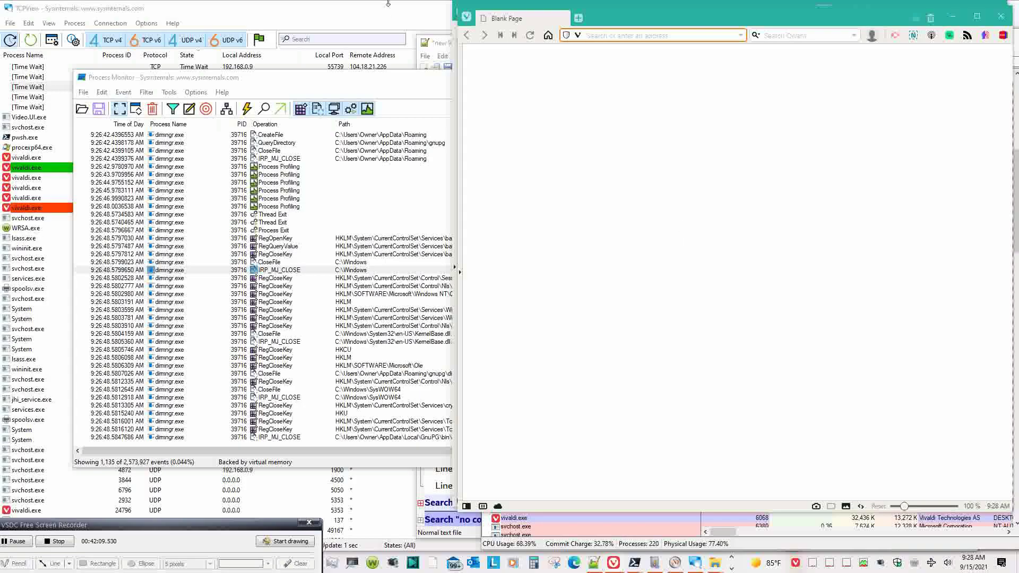
left_click(388, 5)
mouse_move(614, 563)
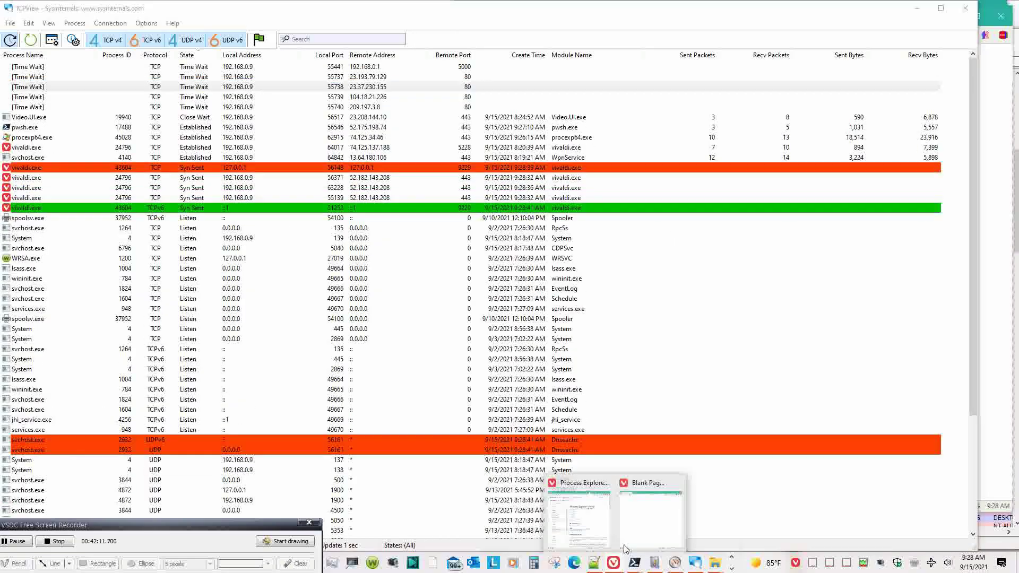
mouse_move(637, 528)
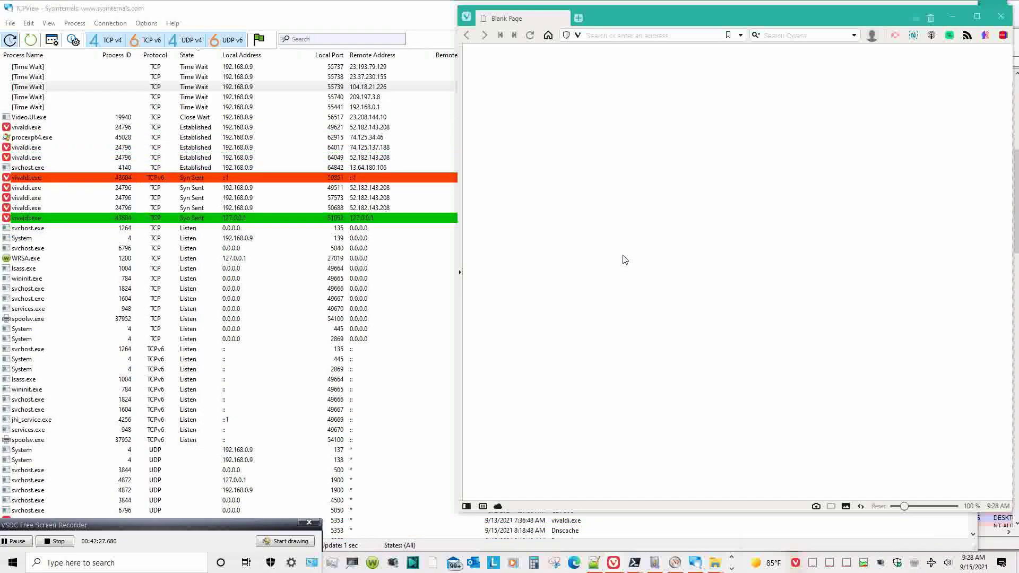
left_click(466, 507)
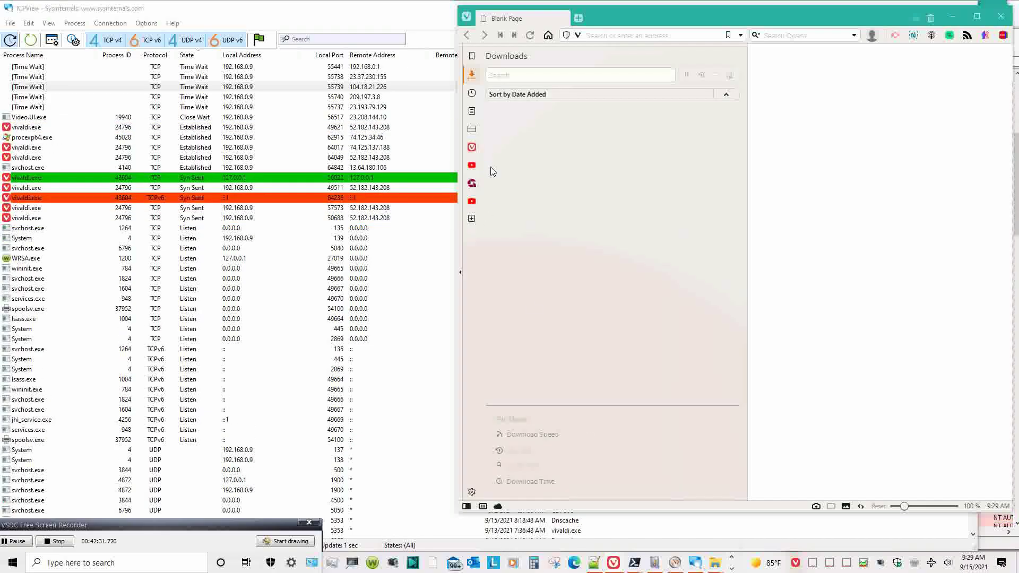
left_click(471, 57)
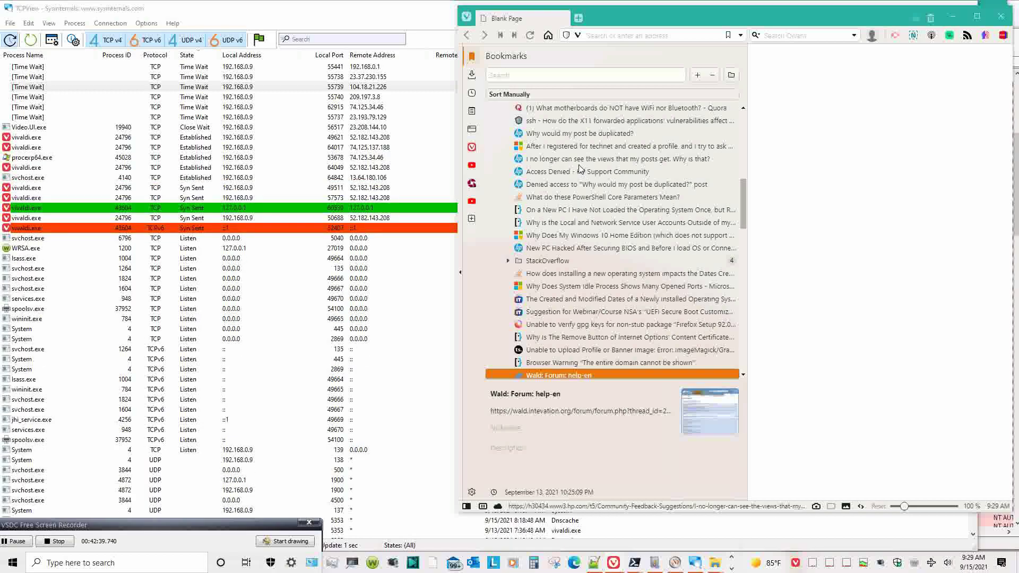
- Scroll through the bookmarks and select the Windows 10 Home Edition question bookmark
scroll(579, 168, "up", 10)
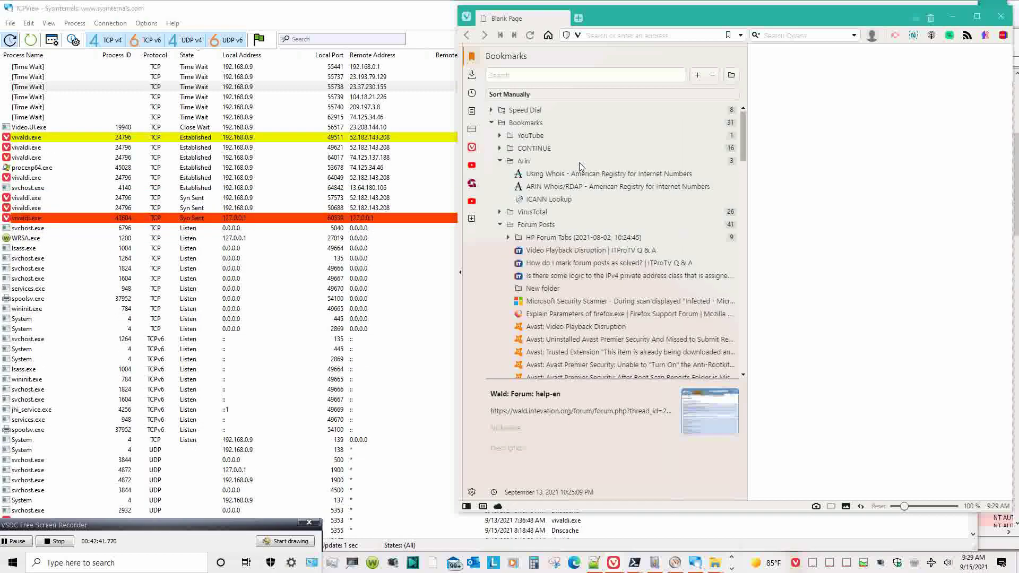
scroll(581, 166, "down", 5)
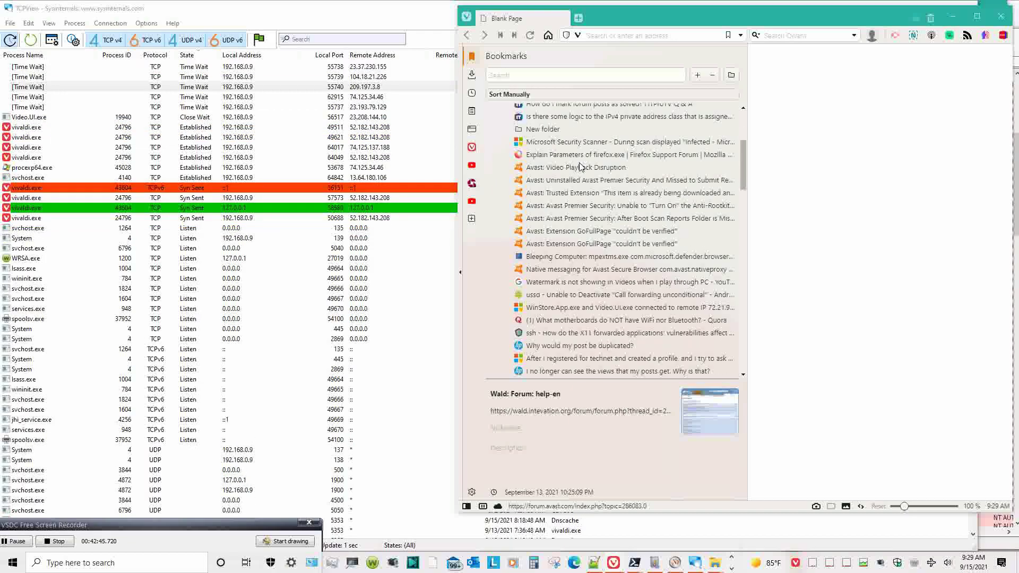
scroll(582, 164, "down", 4)
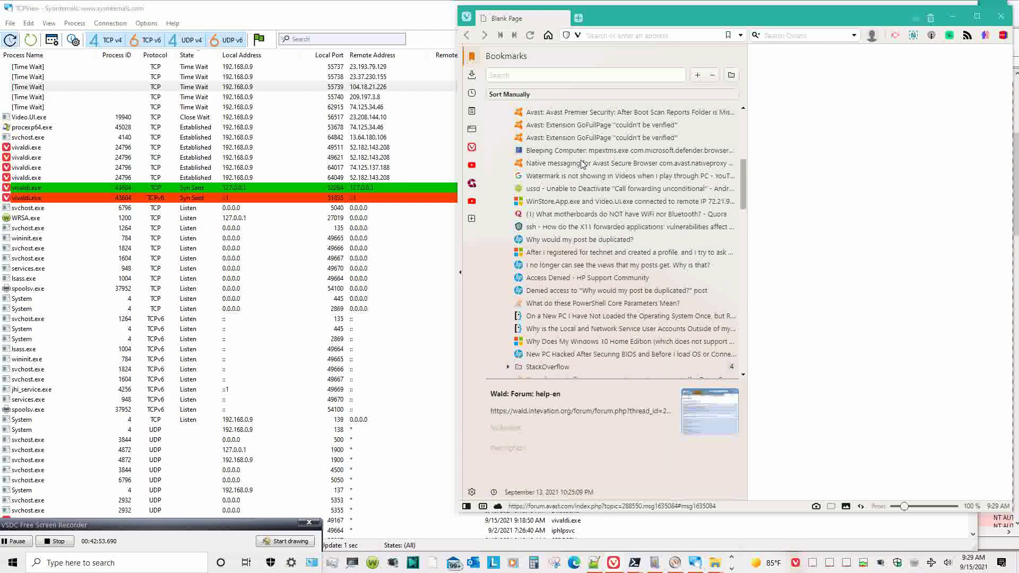
scroll(582, 164, "down", 2)
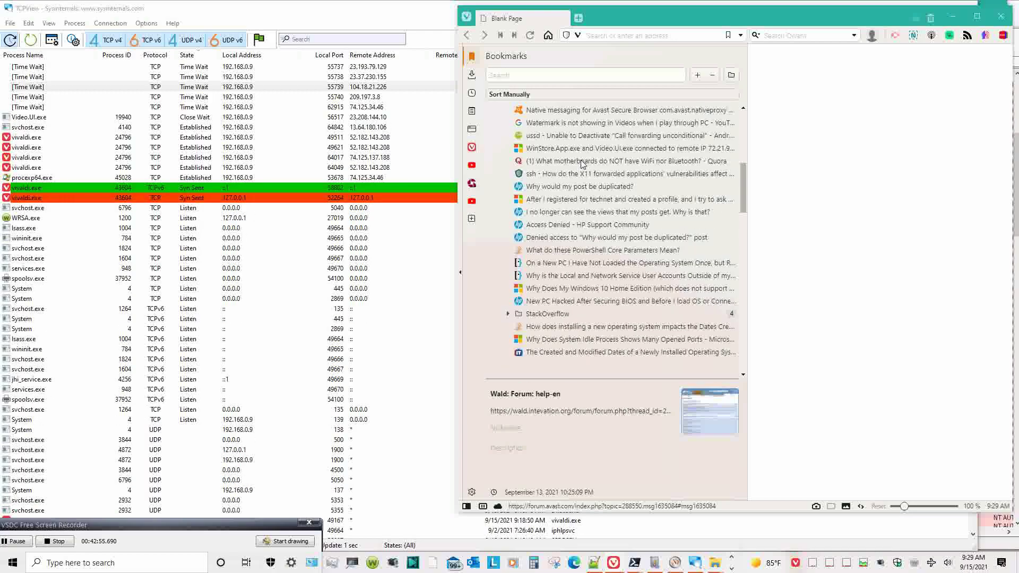
scroll(582, 164, "down", 2)
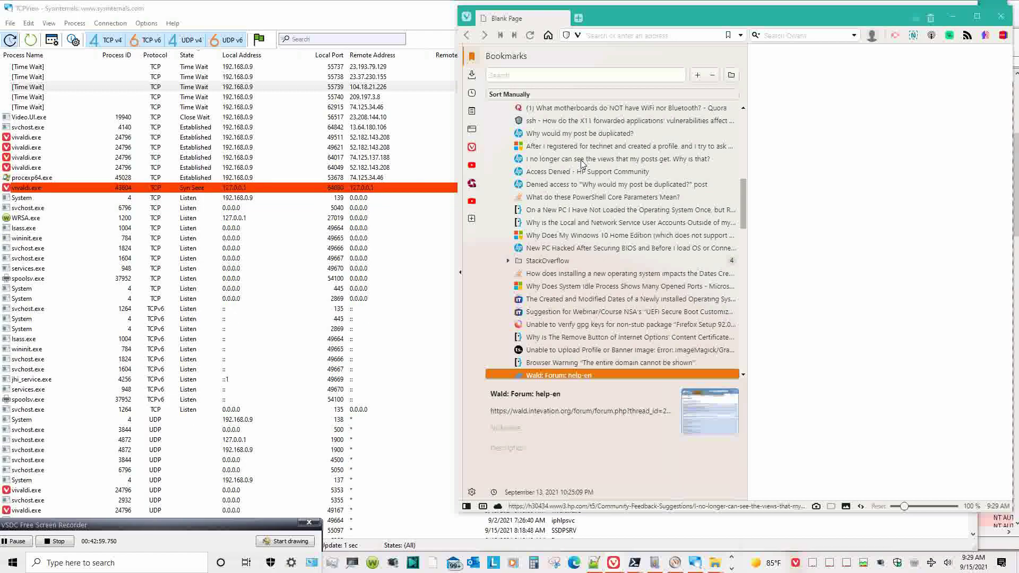
scroll(583, 164, "down", 2)
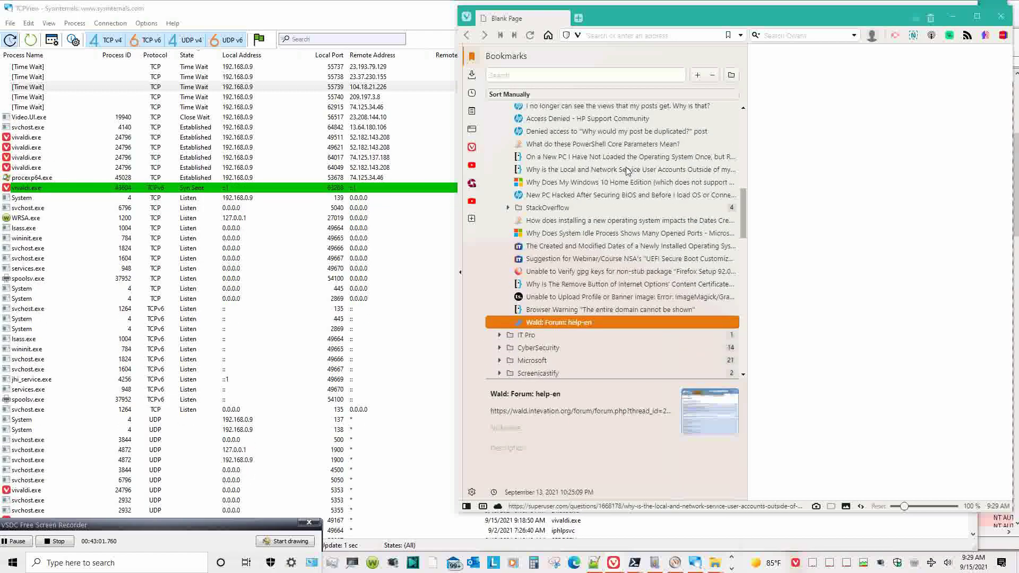
scroll(611, 168, "up", 5)
scroll(628, 169, "up", 5)
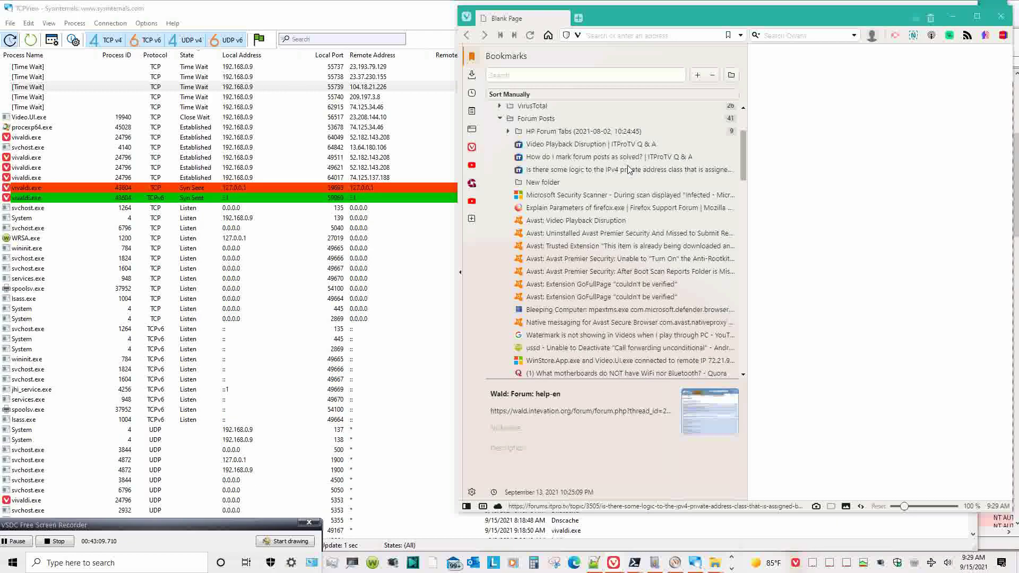
scroll(628, 169, "down", 2)
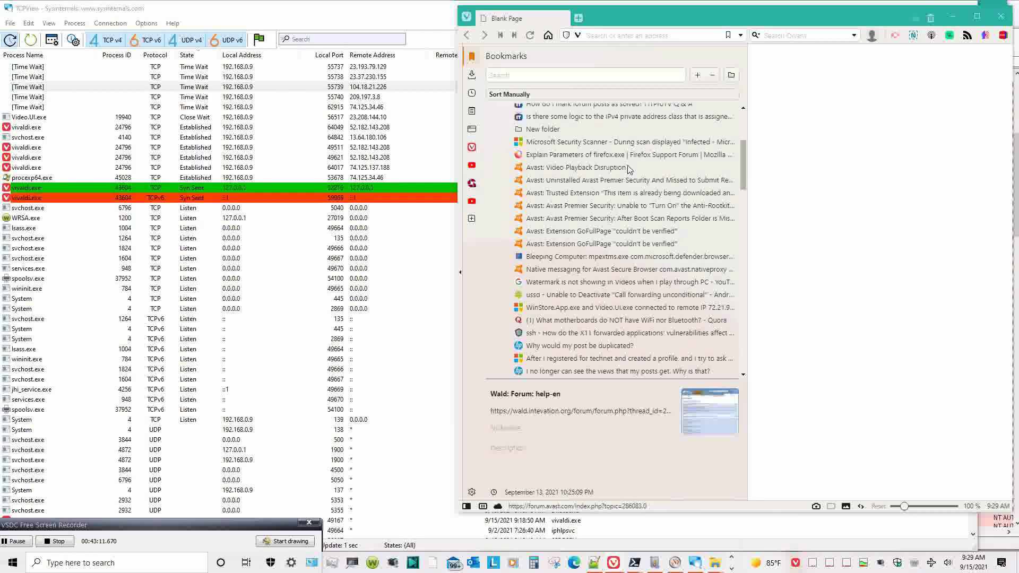
scroll(628, 169, "down", 2)
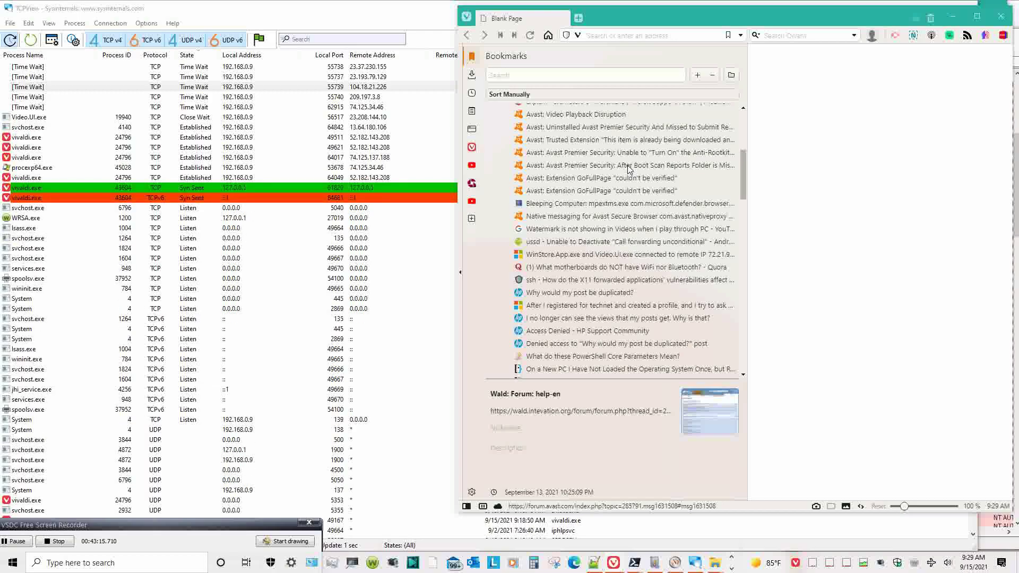
scroll(628, 169, "down", 2)
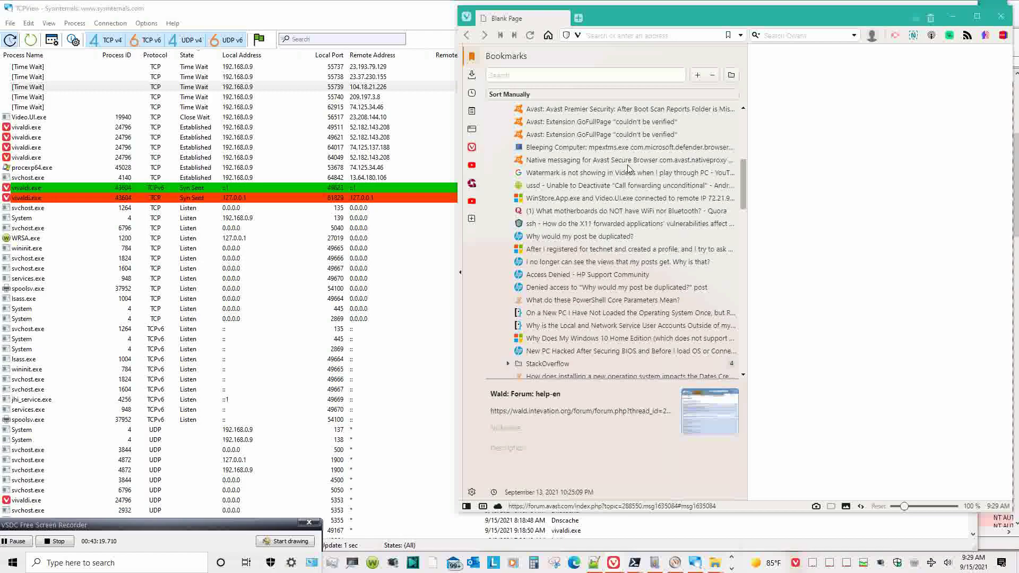
scroll(628, 169, "down", 2)
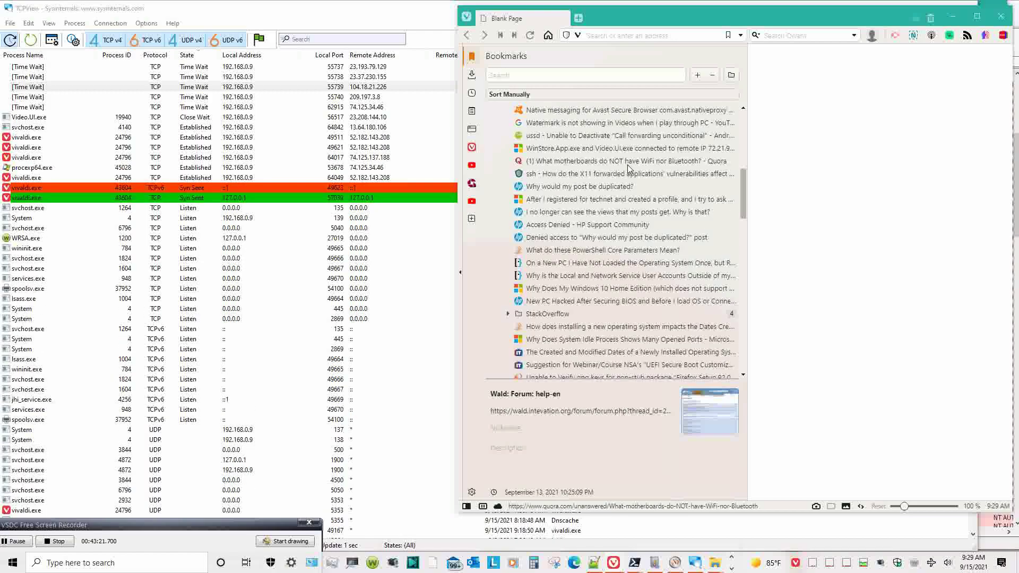
left_click(598, 289)
- Expand the StackOverflow folder and select the 'Why Does System Idle Process Shows Many Opened Ports' bookmark
scroll(619, 276, "down", 2)
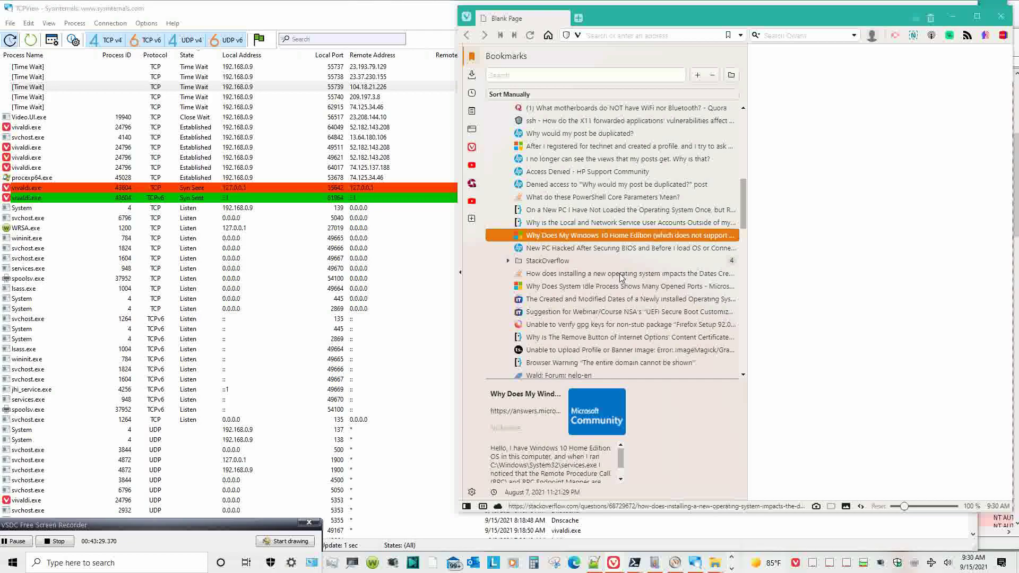
left_click(616, 262)
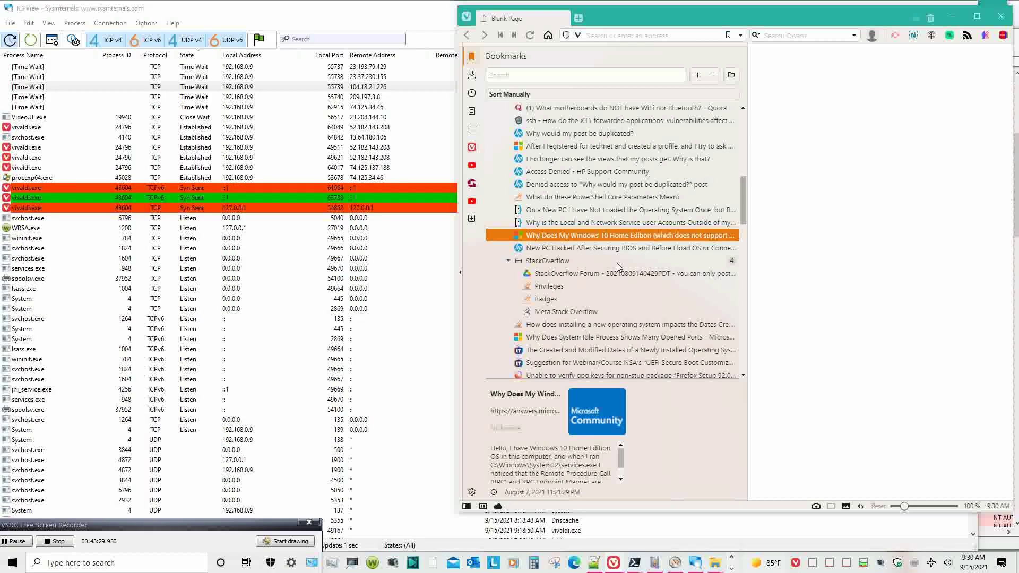
scroll(617, 265, "down", 1)
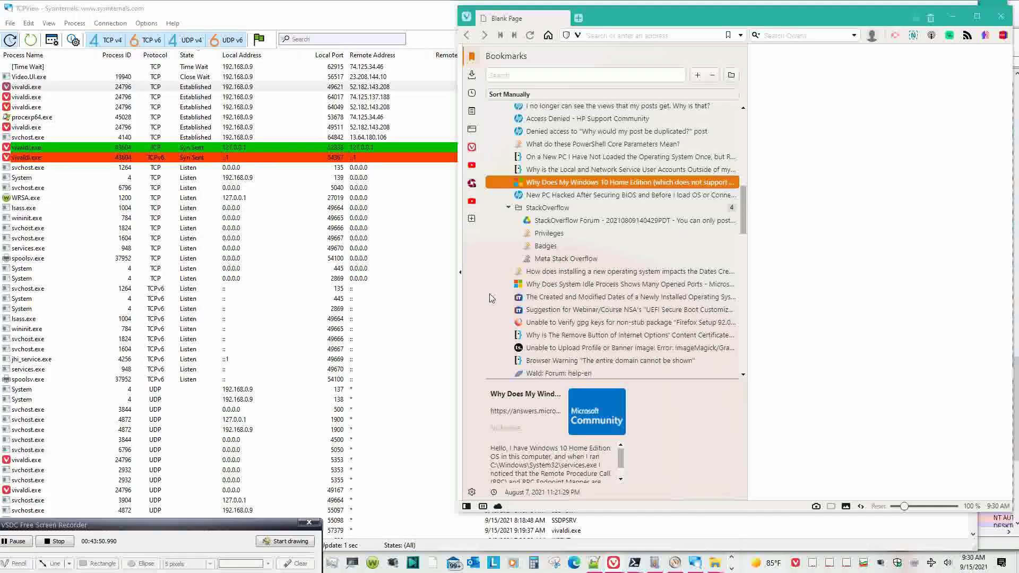
scroll(654, 278, "down", 2)
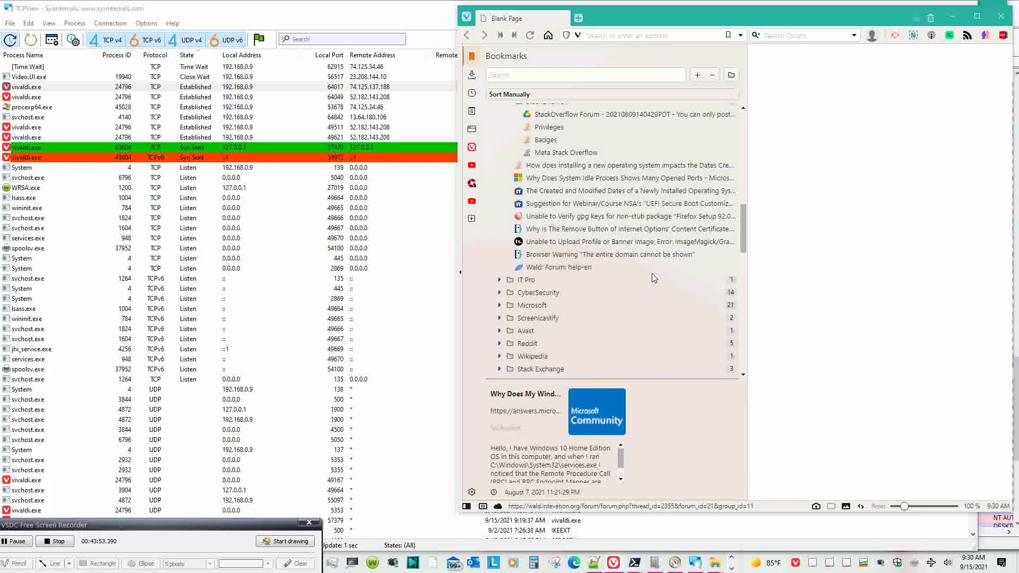
scroll(654, 278, "up", 1)
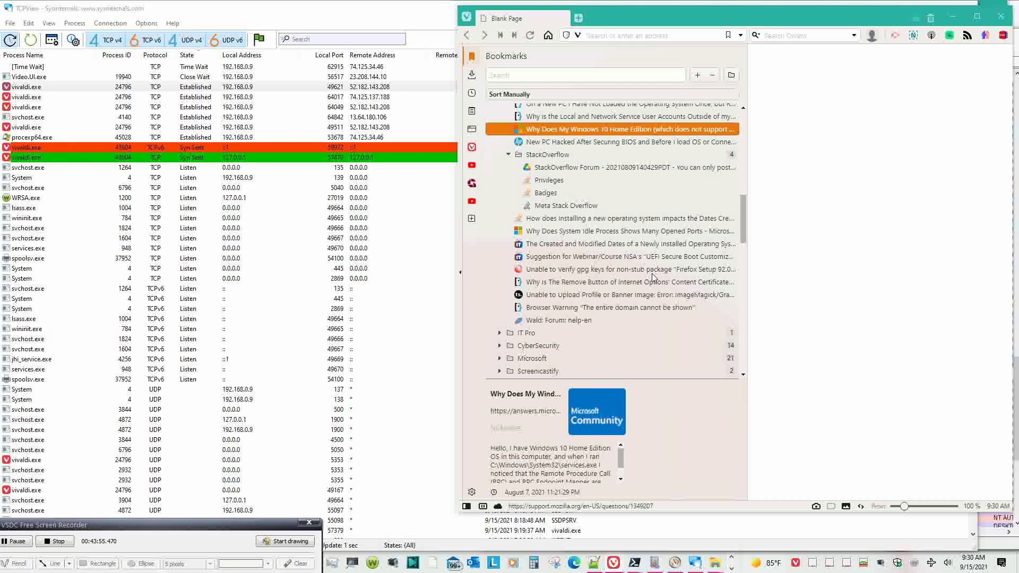
left_click(624, 231)
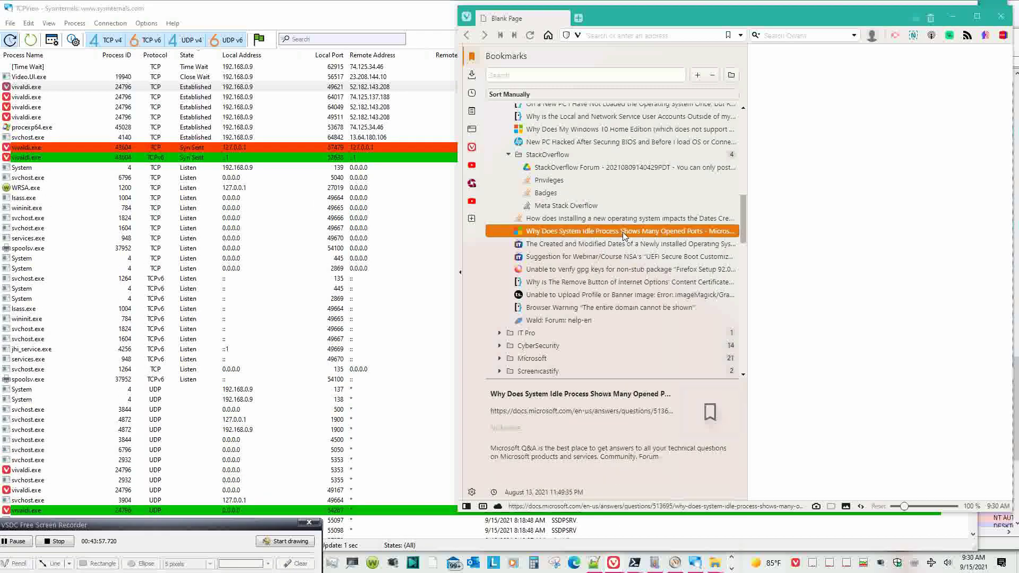
- Open the System Idle Process bookmark in a new tab and hide the Bookmarks side panel
double_click(623, 231)
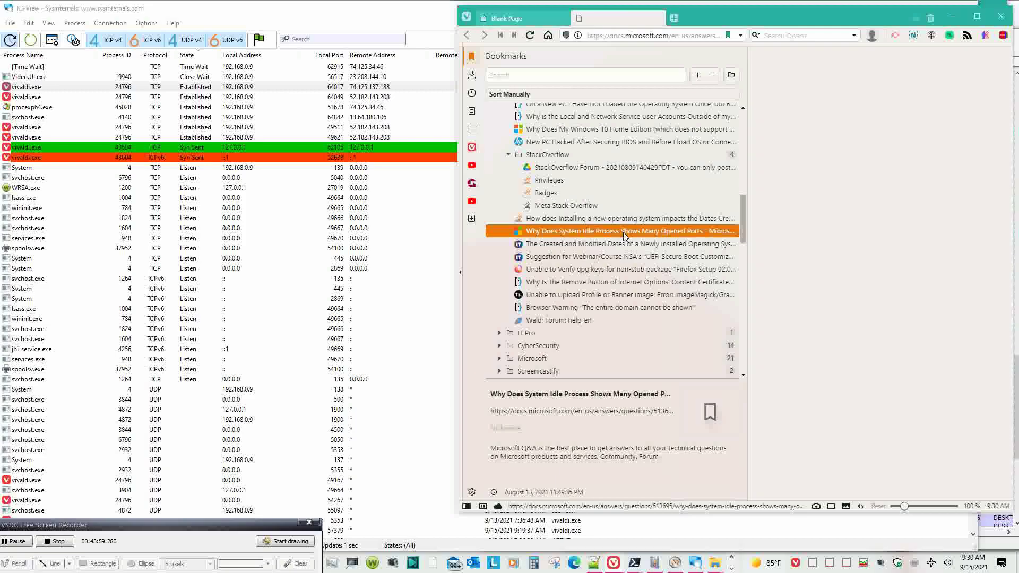
left_click(467, 507)
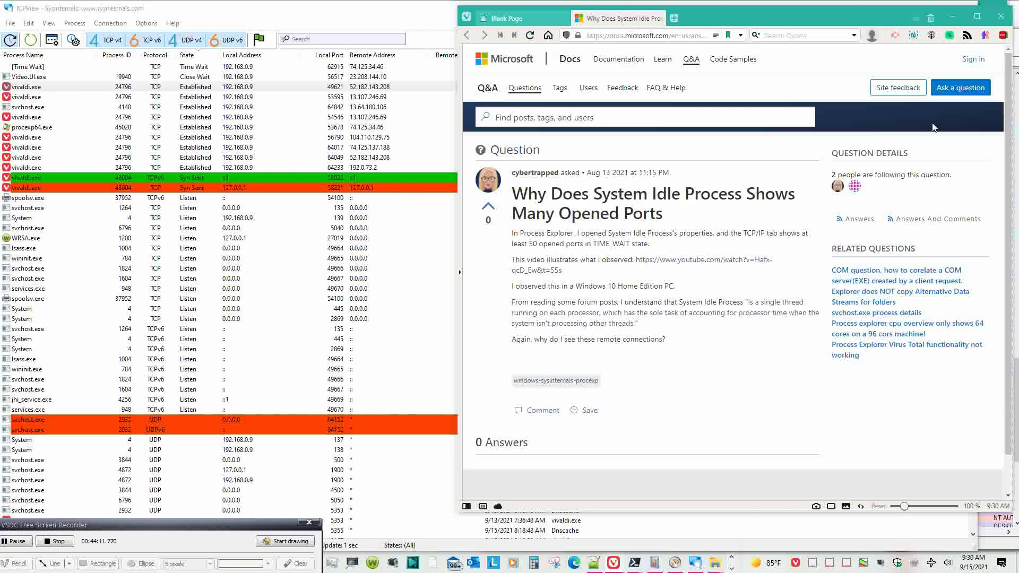
- Choose 'Ask a question' at the top right of the Q&A page
left_click(960, 88)
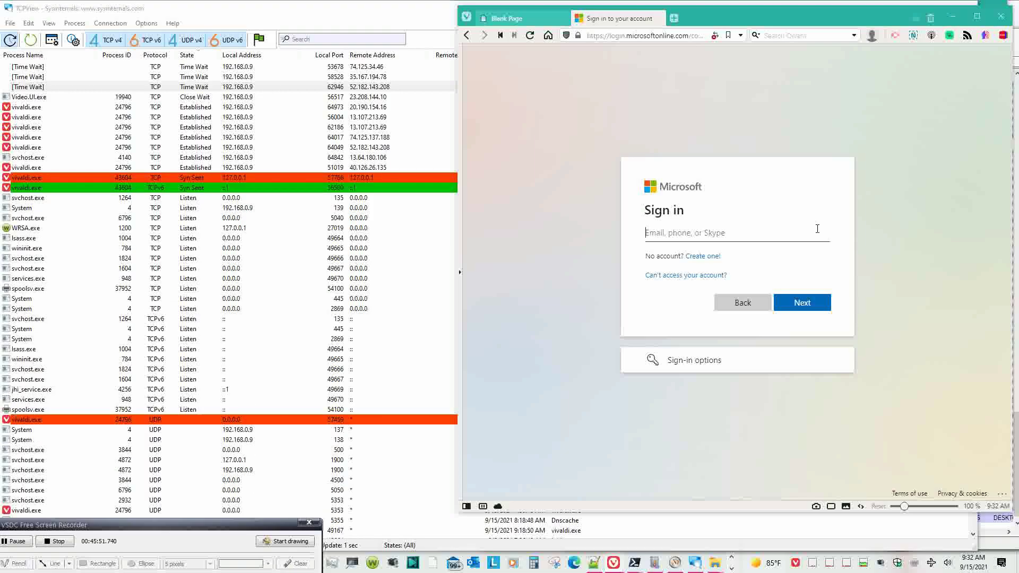
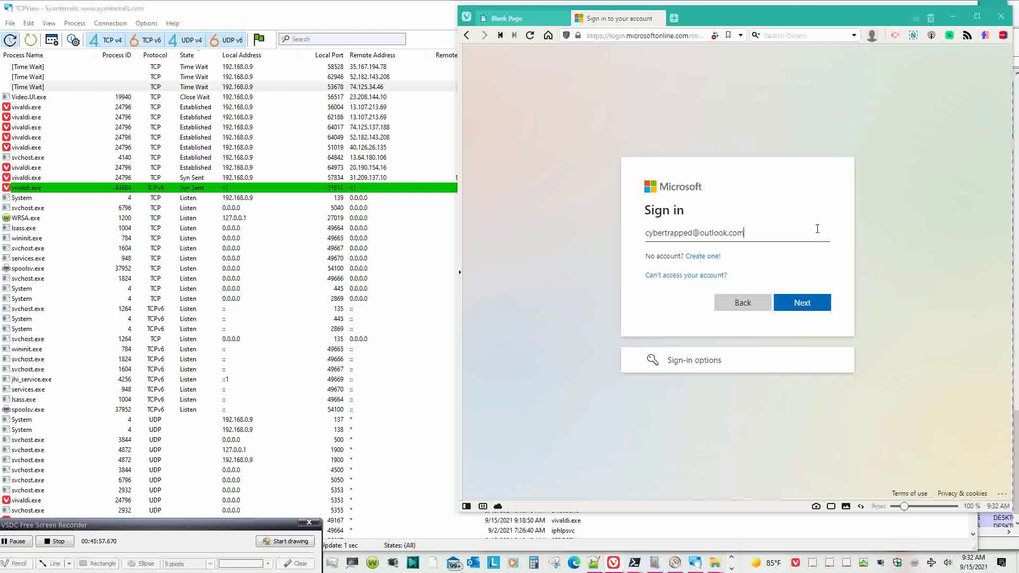
- Enter the account e-mail and password to sign in, and answer No to 'Stay signed in?'
key("Tab")
key("Tab")
key("Tab")
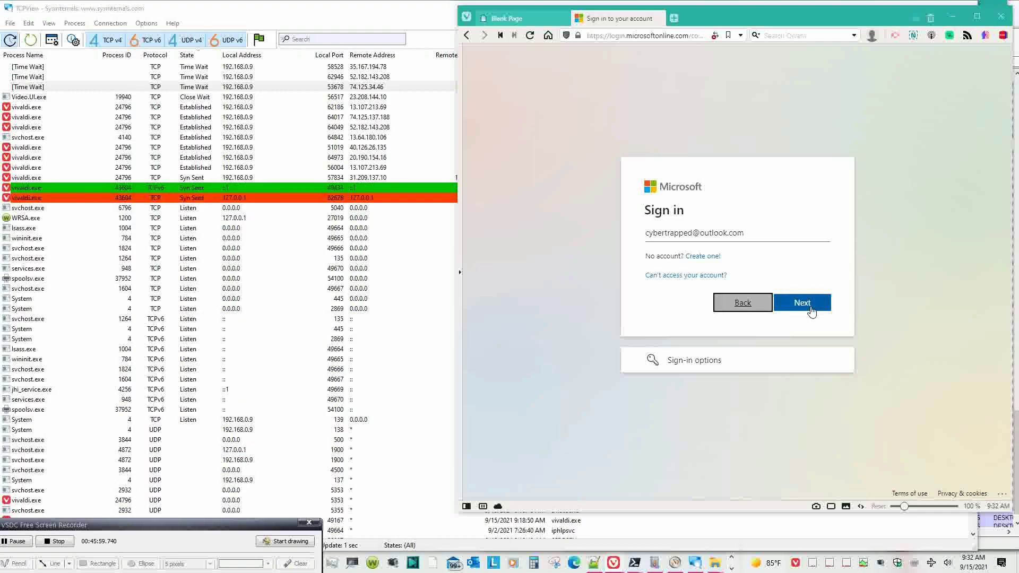
left_click(814, 305)
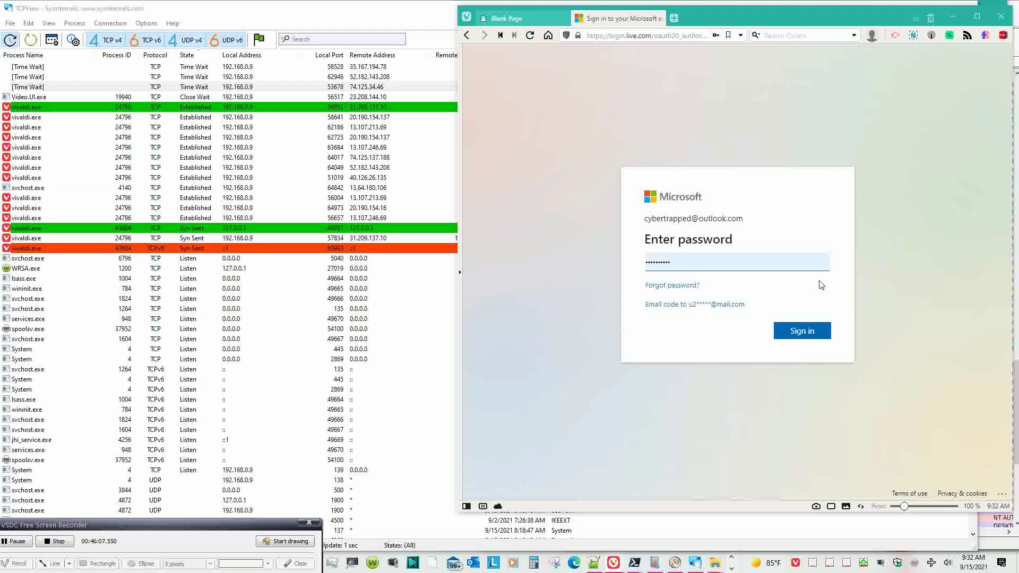
left_click(813, 332)
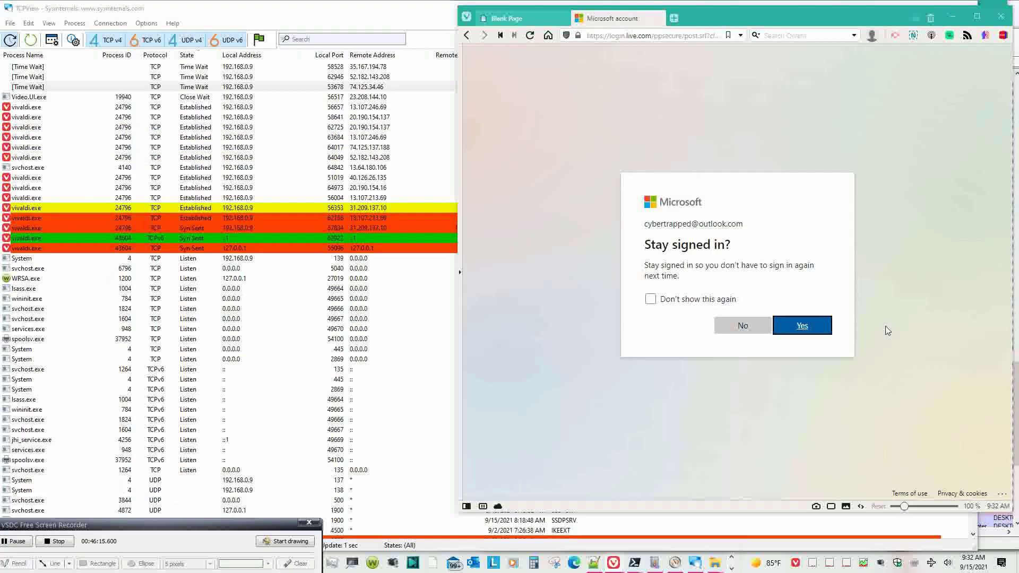
left_click(757, 335)
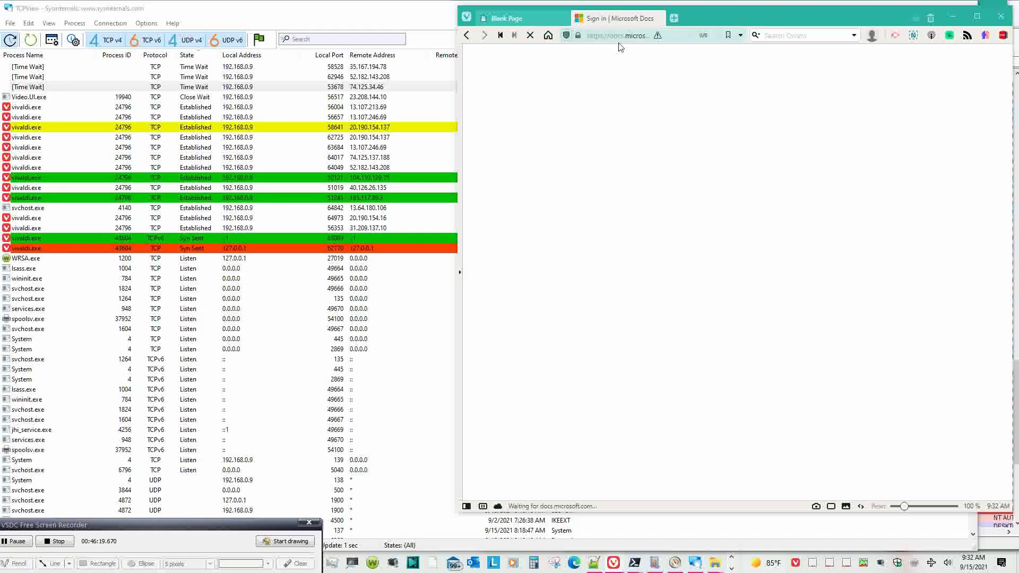
- Open your Q&A profile from the account menu in a new tab
mouse_move(659, 37)
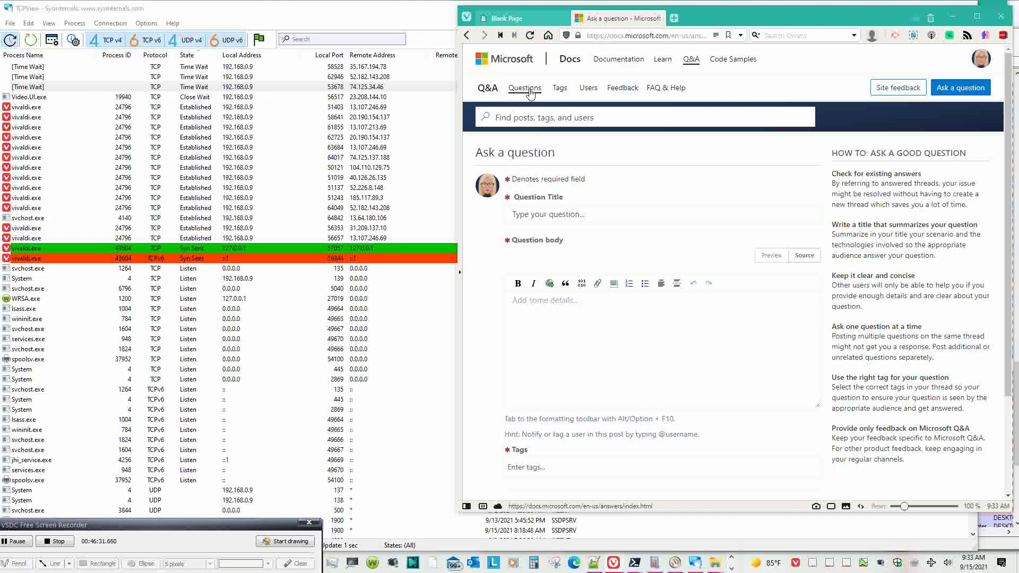
left_click(981, 59)
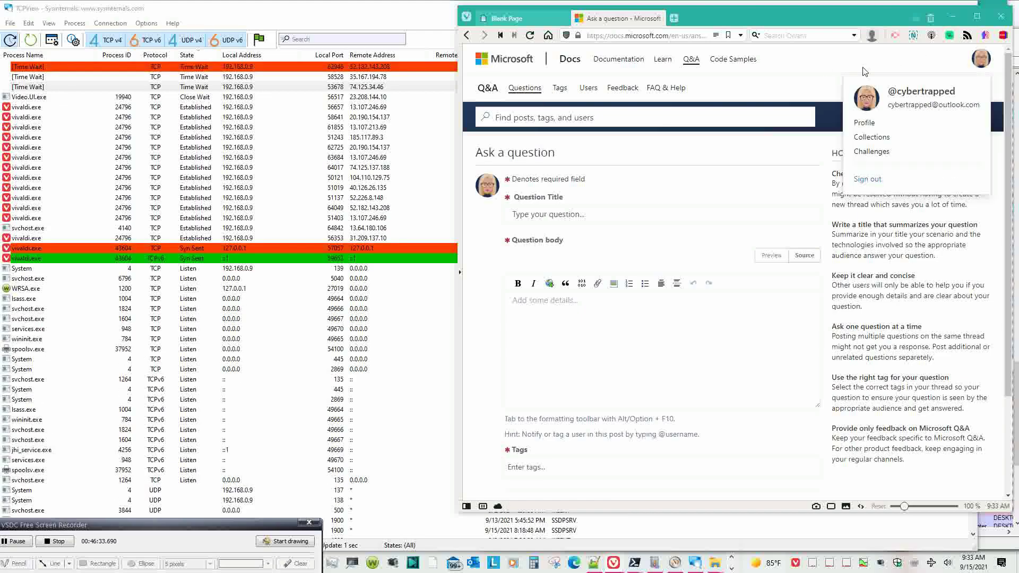
right_click(870, 126)
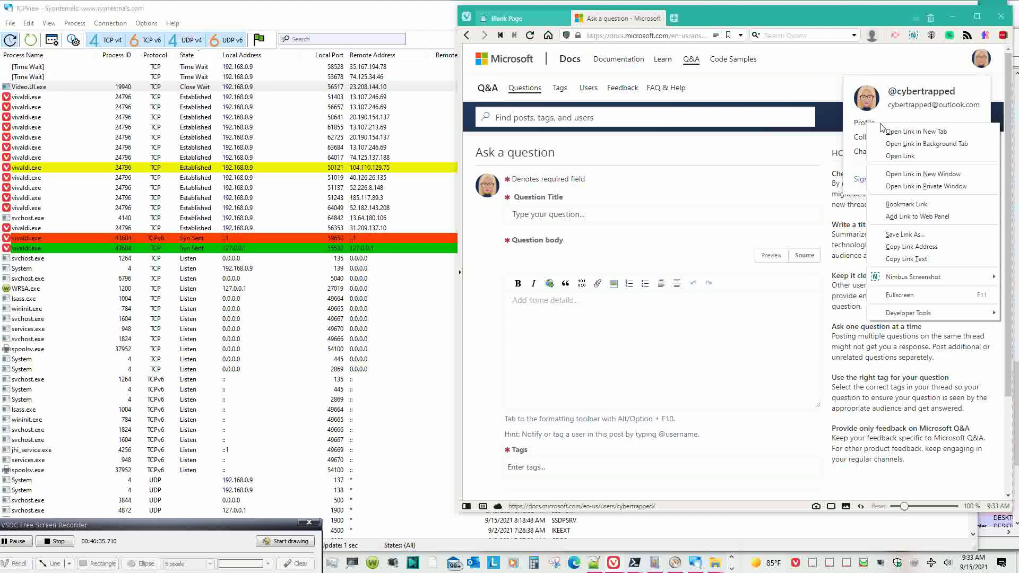
left_click(891, 132)
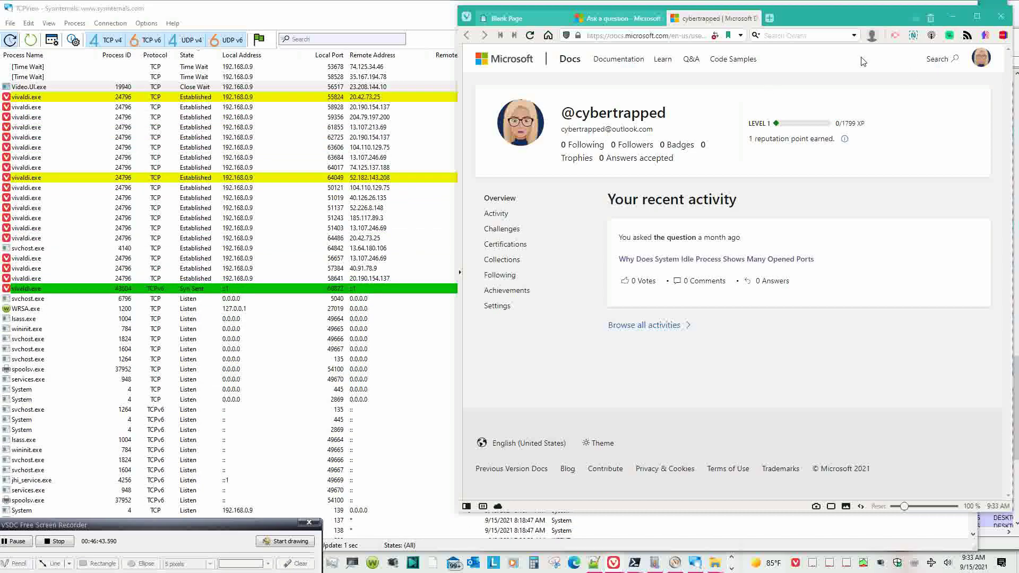
- From the profile tab, open the recent System Idle Process question in a new tab
left_click(620, 21)
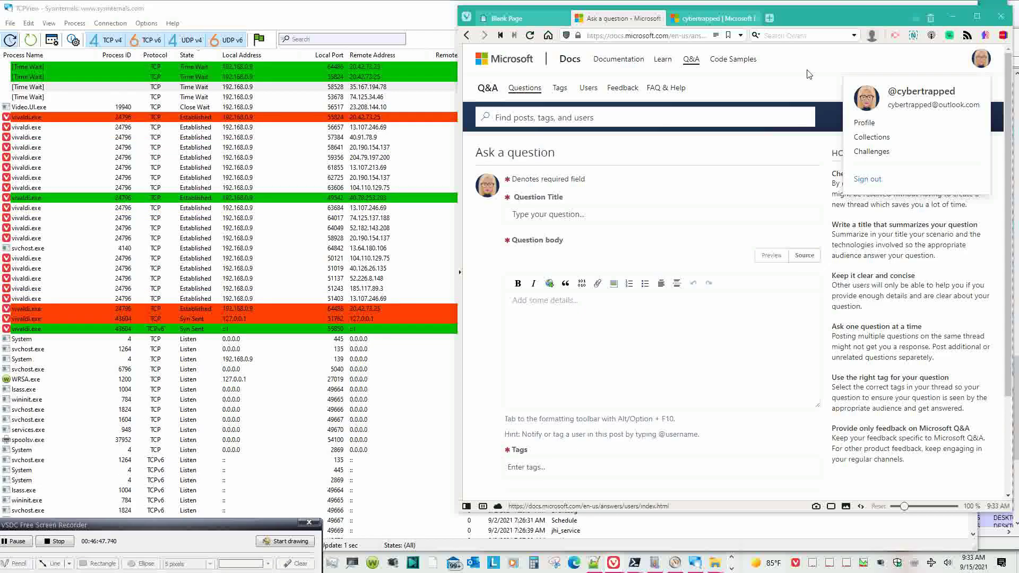
left_click(714, 22)
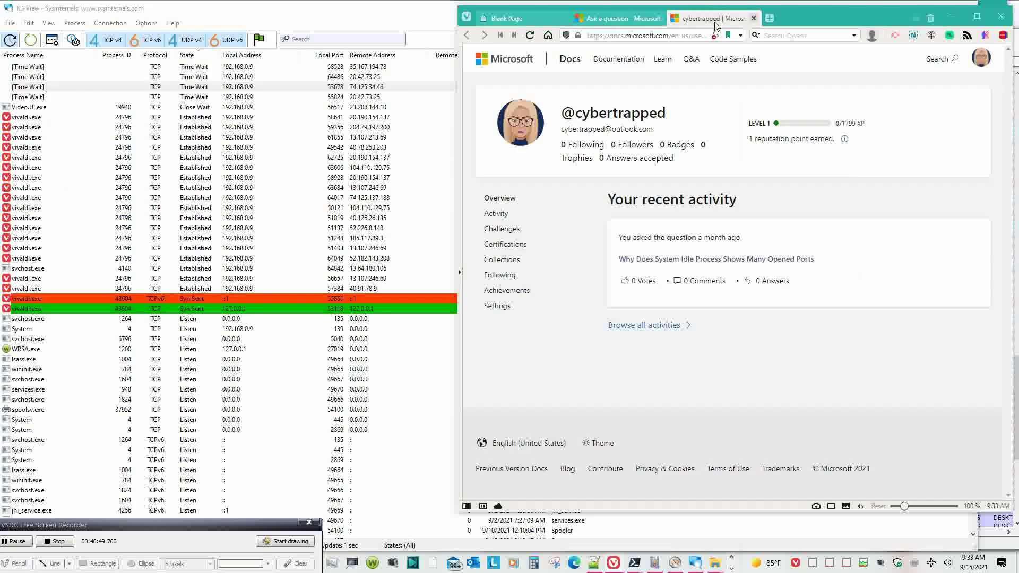
right_click(758, 265)
left_click(786, 271)
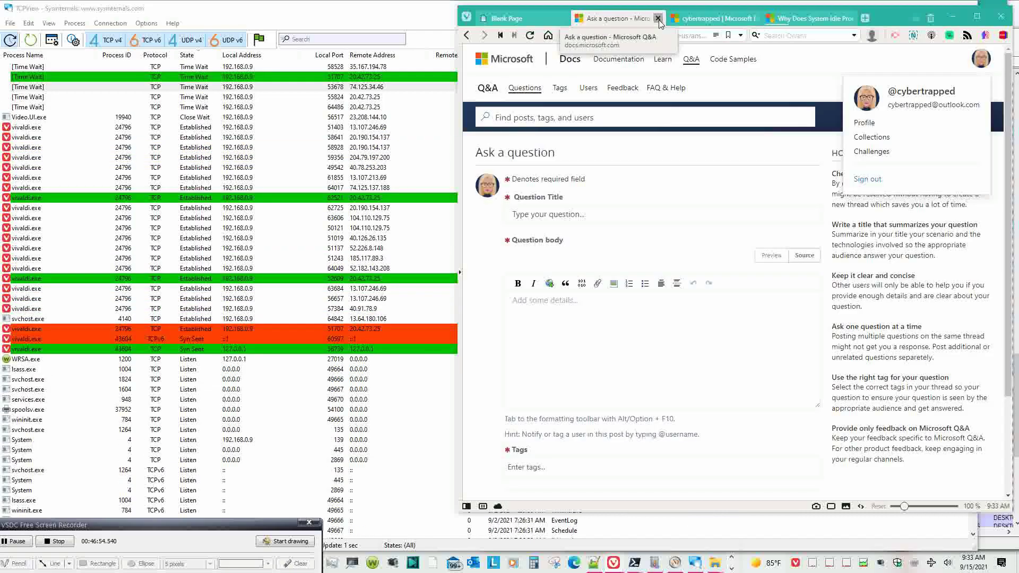
- Close the Ask a question tab, switch to the System Idle Process question, then maximize and restore Vivaldi
left_click(658, 18)
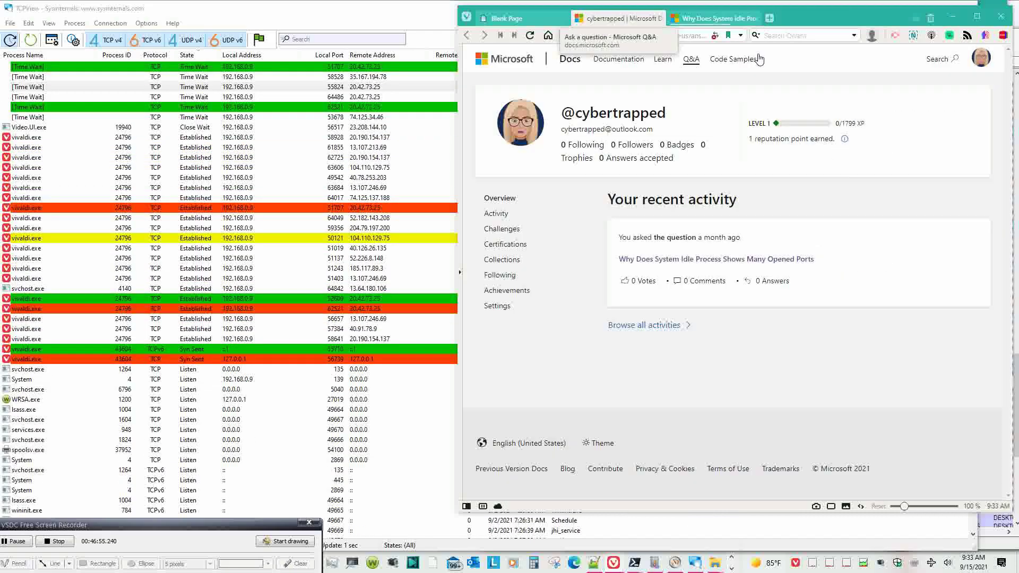
left_click(691, 21)
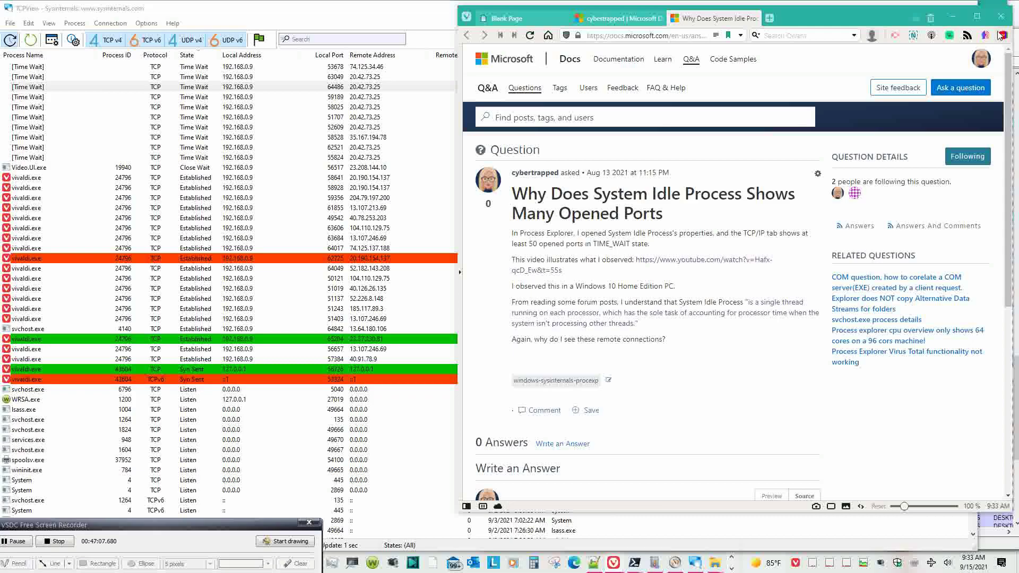
left_click(977, 16)
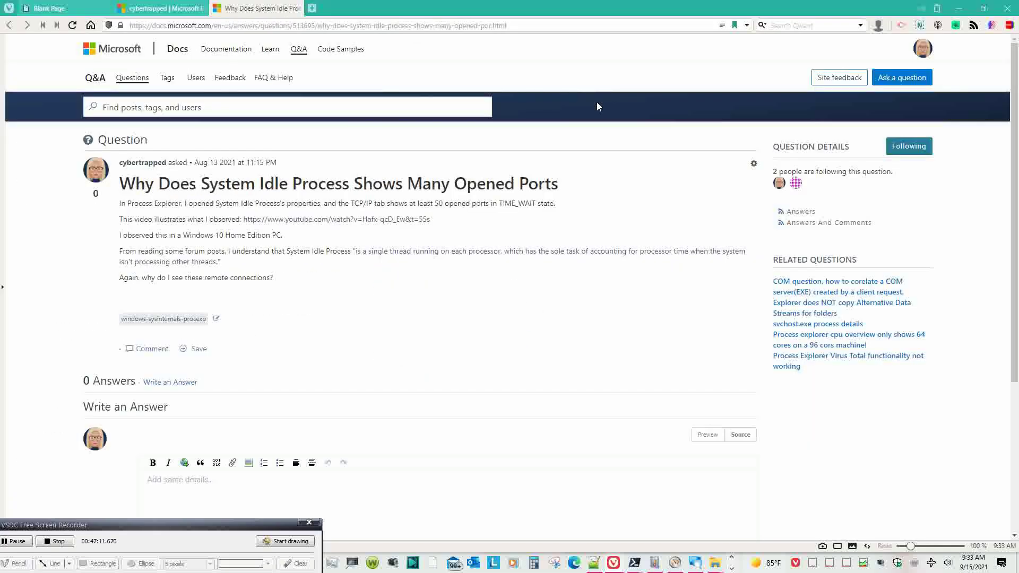
left_click(986, 8)
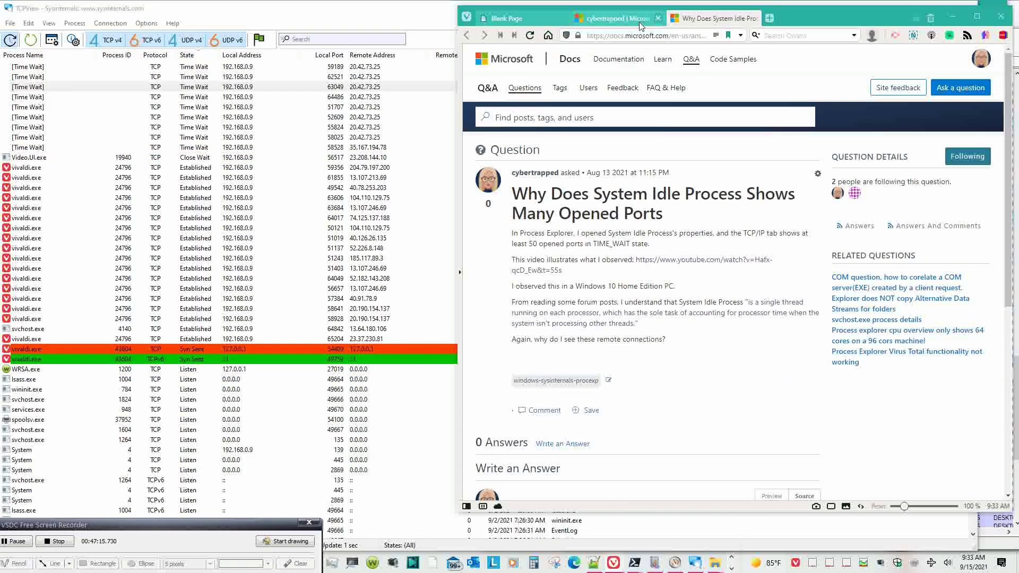
mouse_move(630, 20)
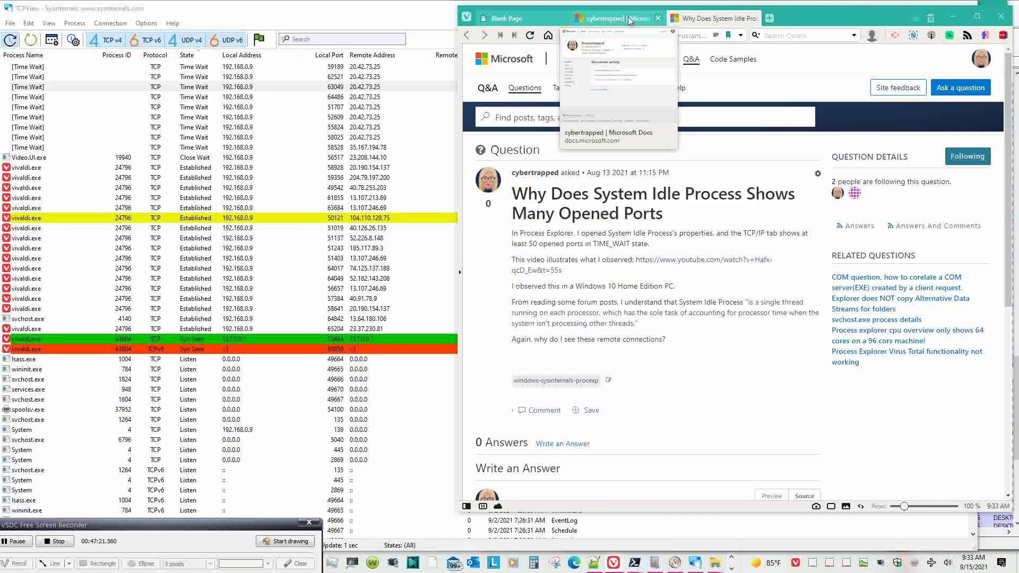
- Open the windows-sysinternals-procexp tag's question list and select the tag name
left_click(582, 381)
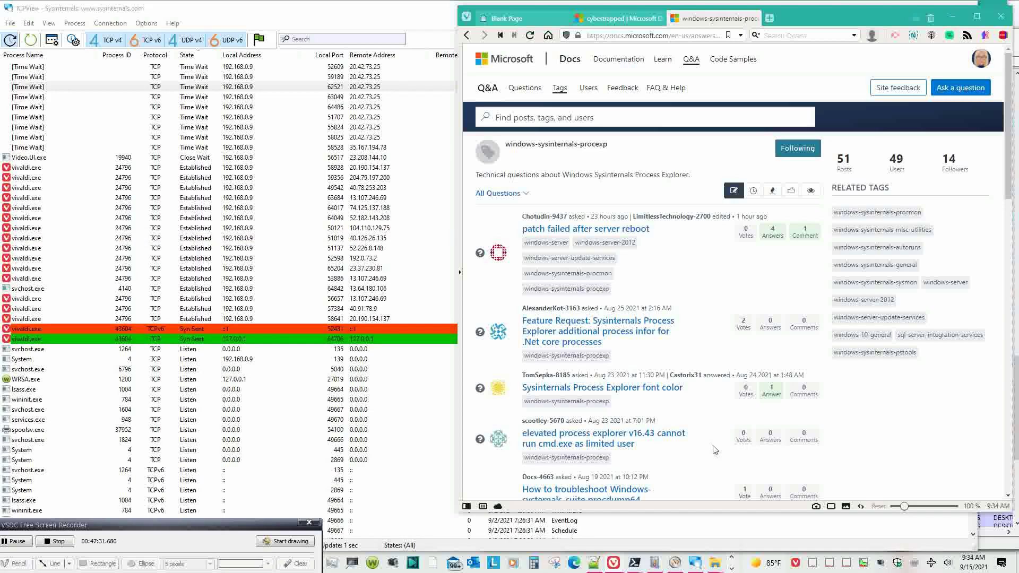
scroll(715, 450, "down", 1)
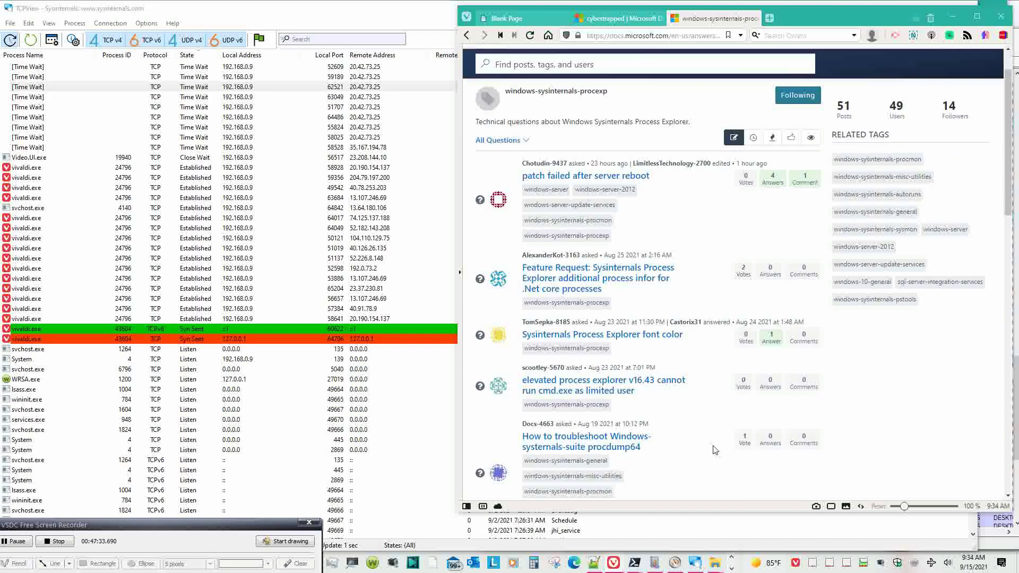
scroll(715, 450, "down", 2)
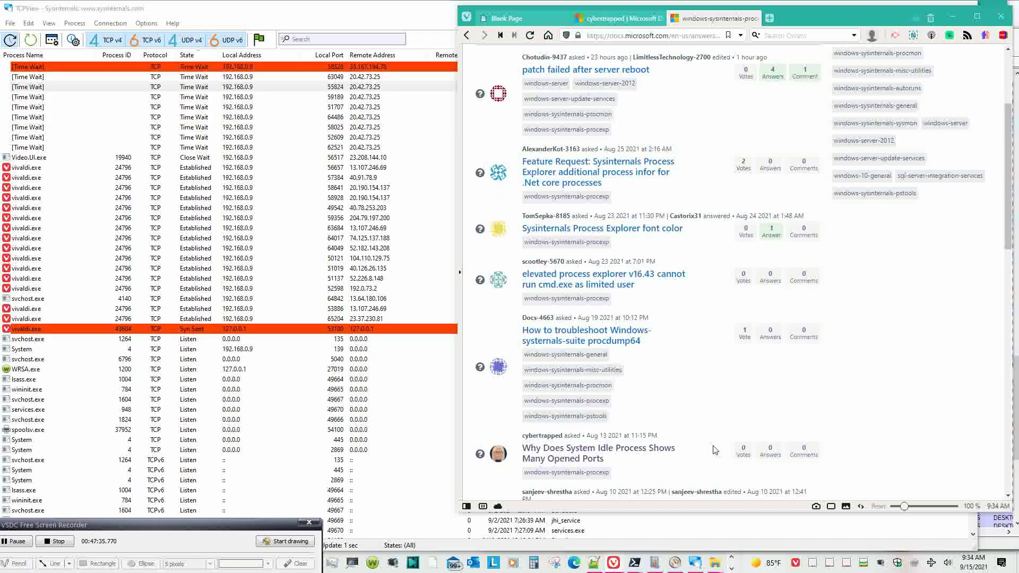
scroll(715, 450, "down", 2)
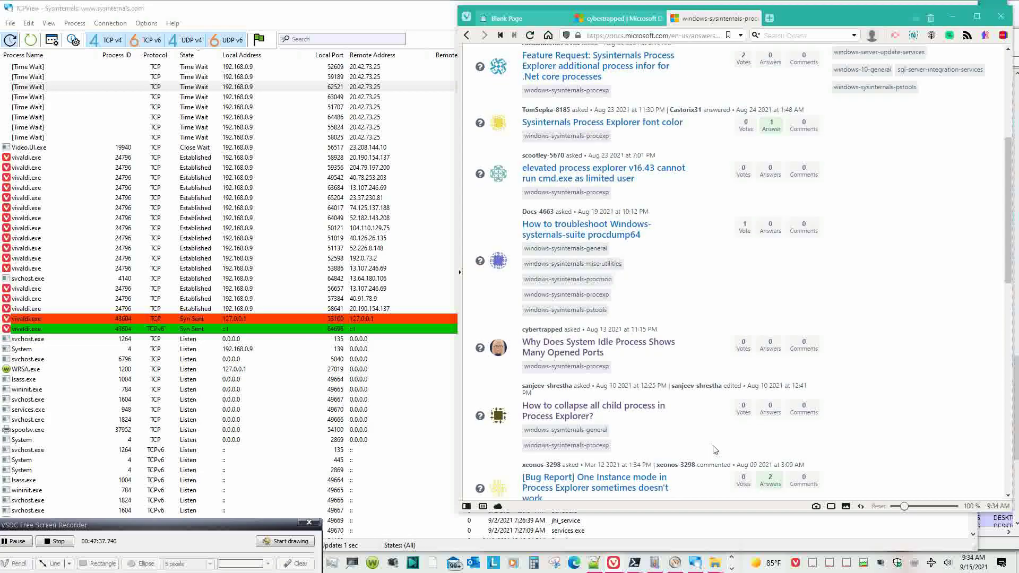
scroll(715, 450, "up", 5)
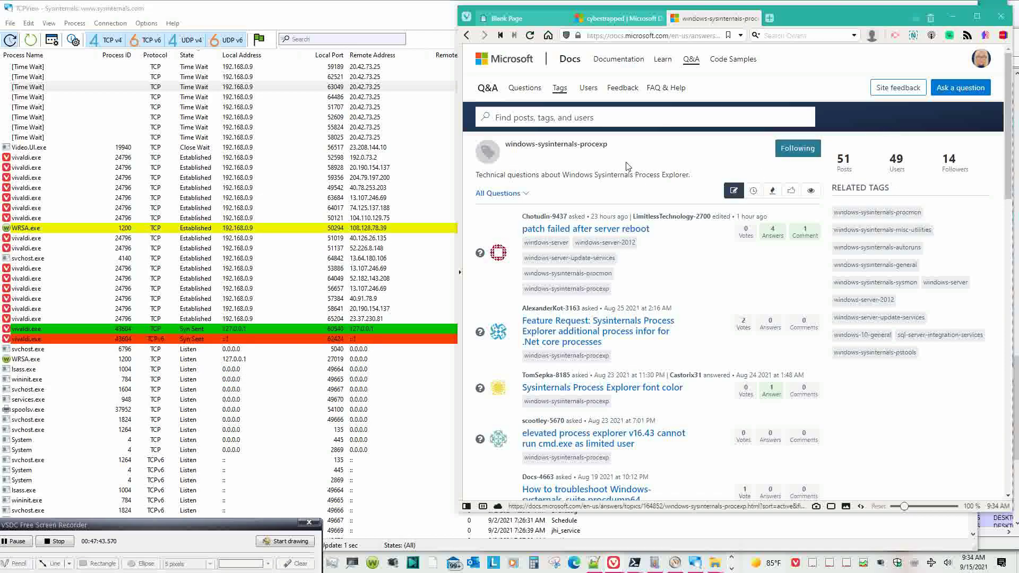
left_click_drag(608, 145, 505, 145)
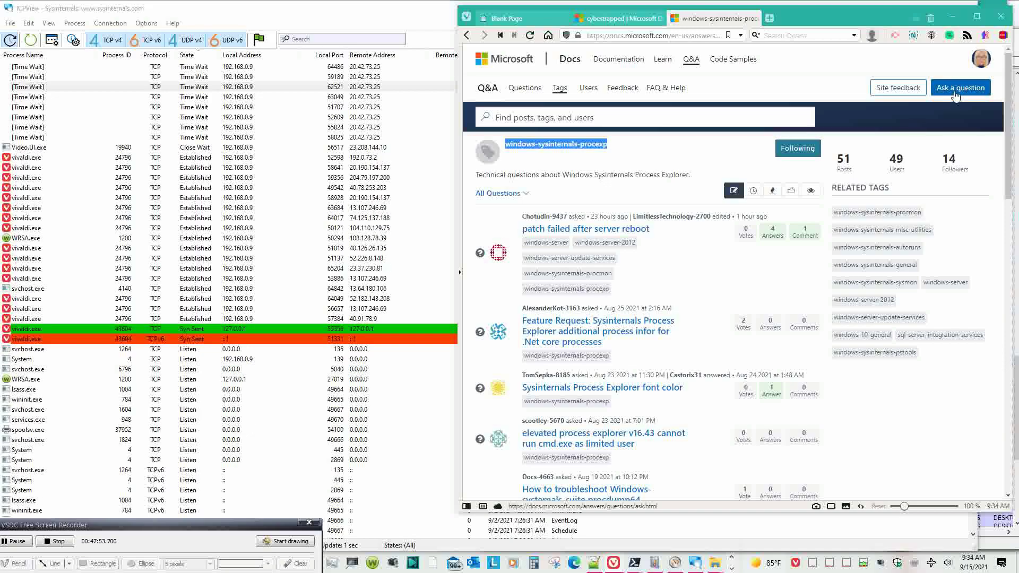
- Bookmark the tag page into the Sysinternals folder, found by searching 'sys'
left_click(729, 36)
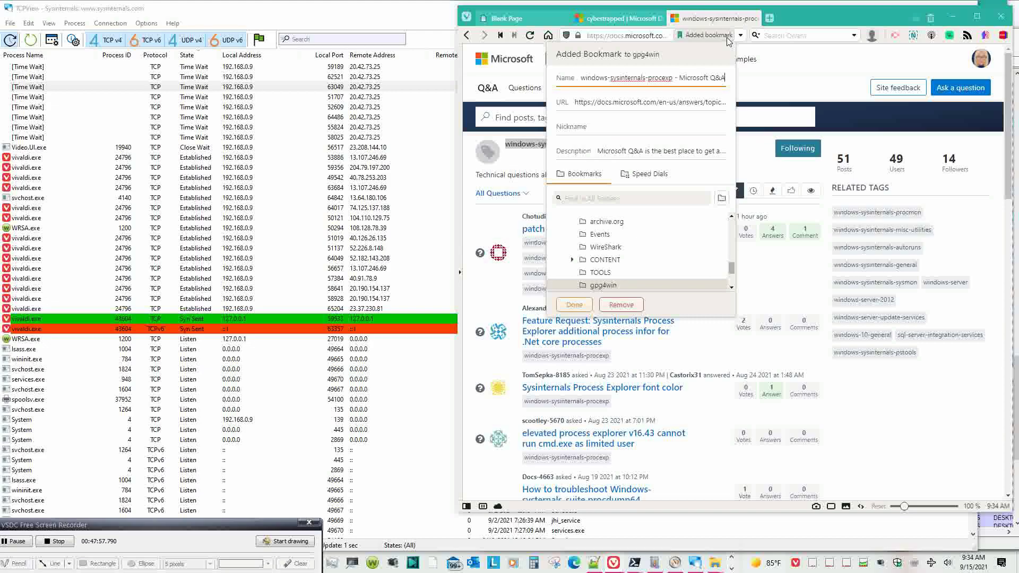
left_click(686, 195)
type("sys")
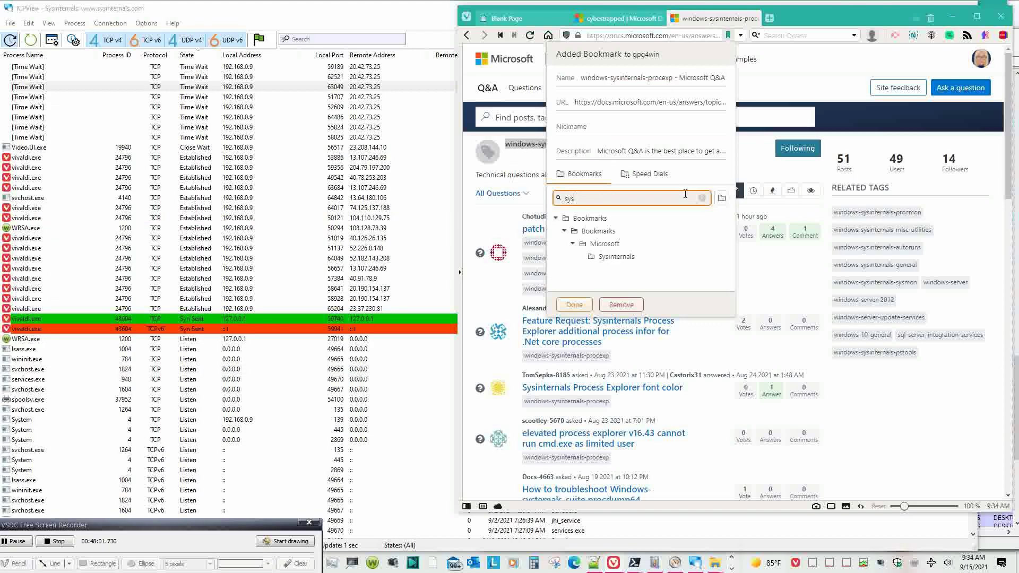
left_click(626, 256)
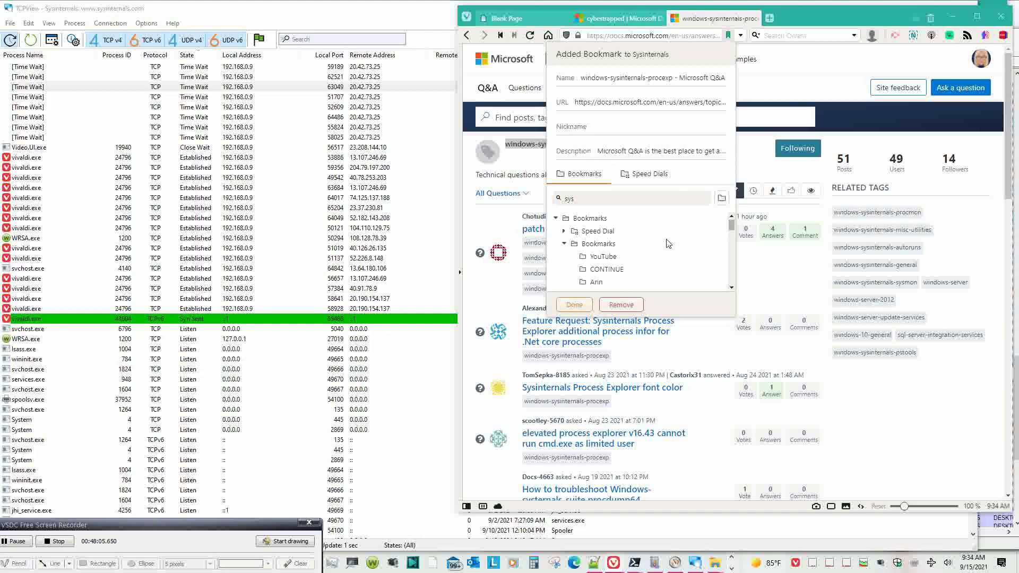
scroll(669, 243, "down", 5)
scroll(668, 243, "up", 5)
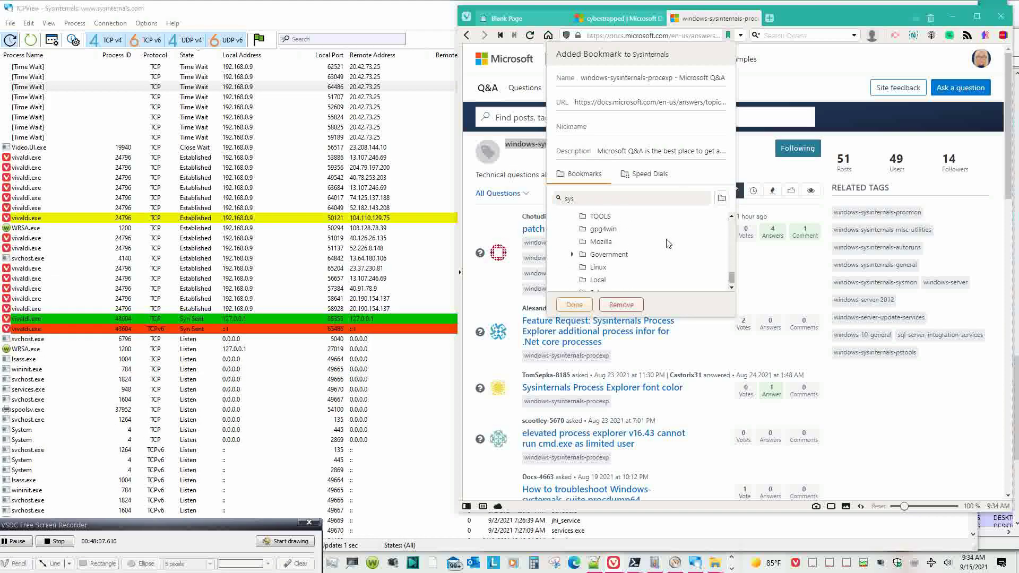
key("Return")
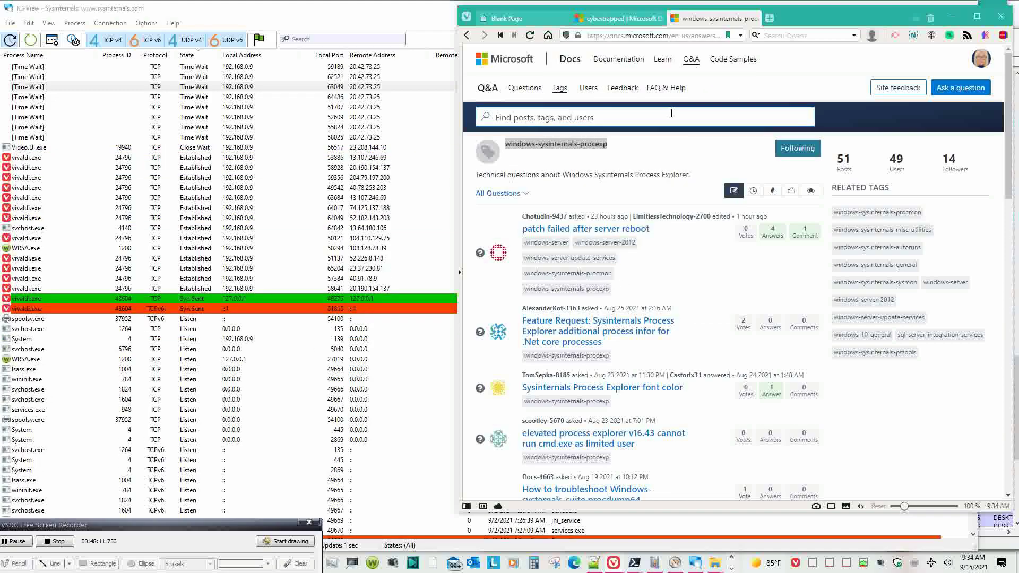
- Rename the bookmark to start with 'Q&A' and drop the ' - Microsoft Q&A' suffix
left_click(728, 36)
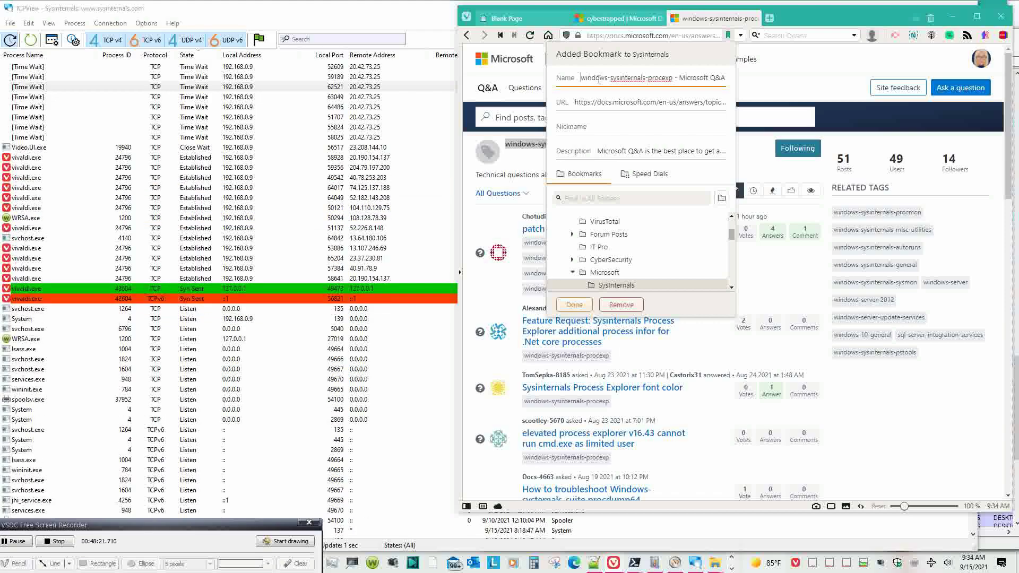
type("Q&A")
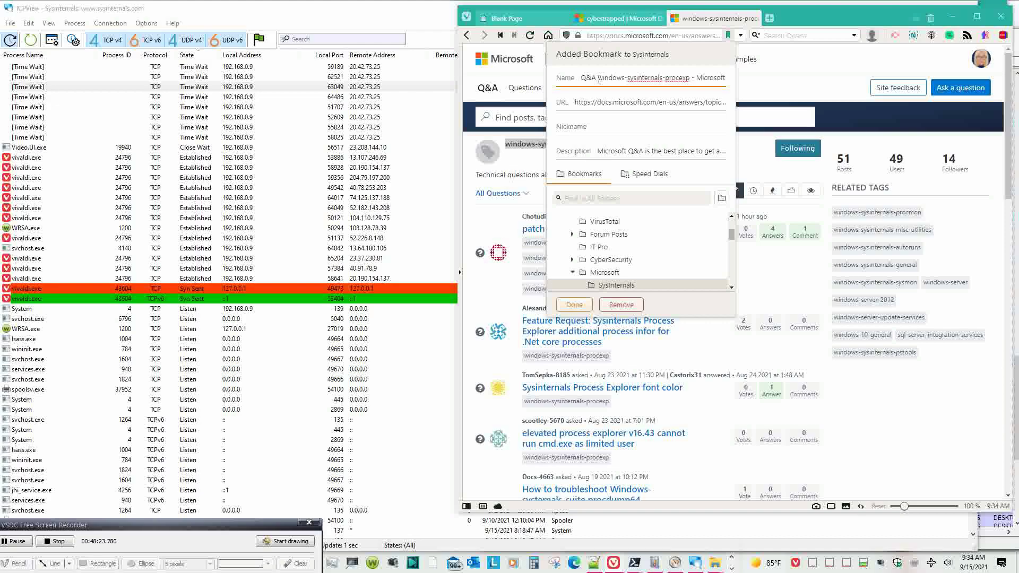
key("End")
key("Home")
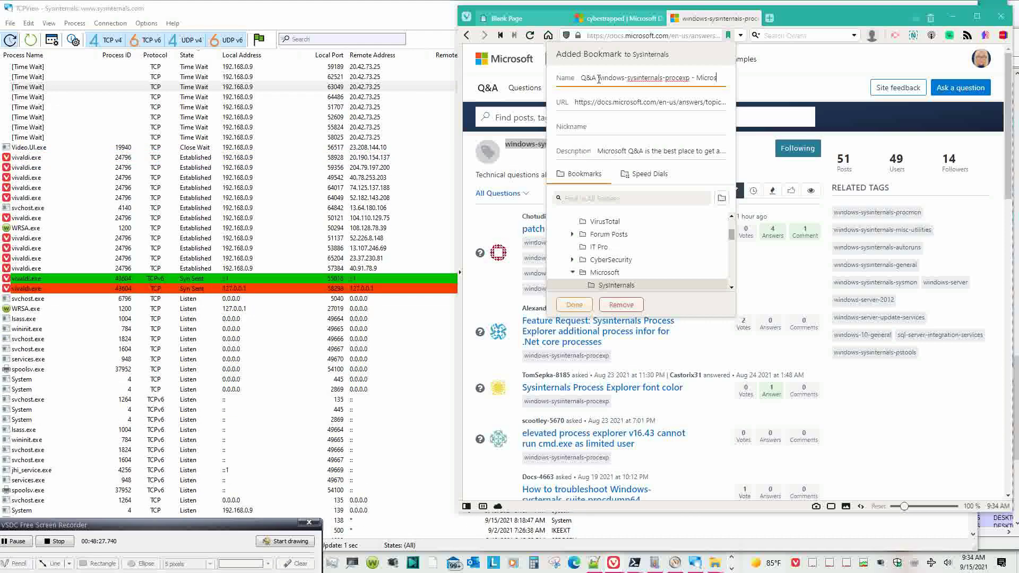
key("BackSpace")
key("BackSpace")
key("BackSpace")
key("BackSpace")
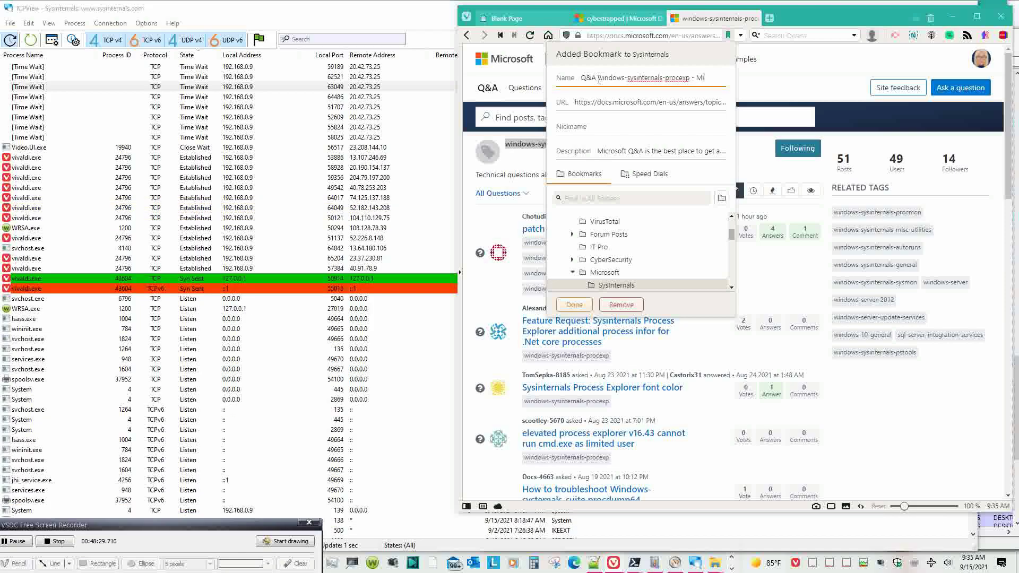
key("BackSpace")
key("BackSpace")
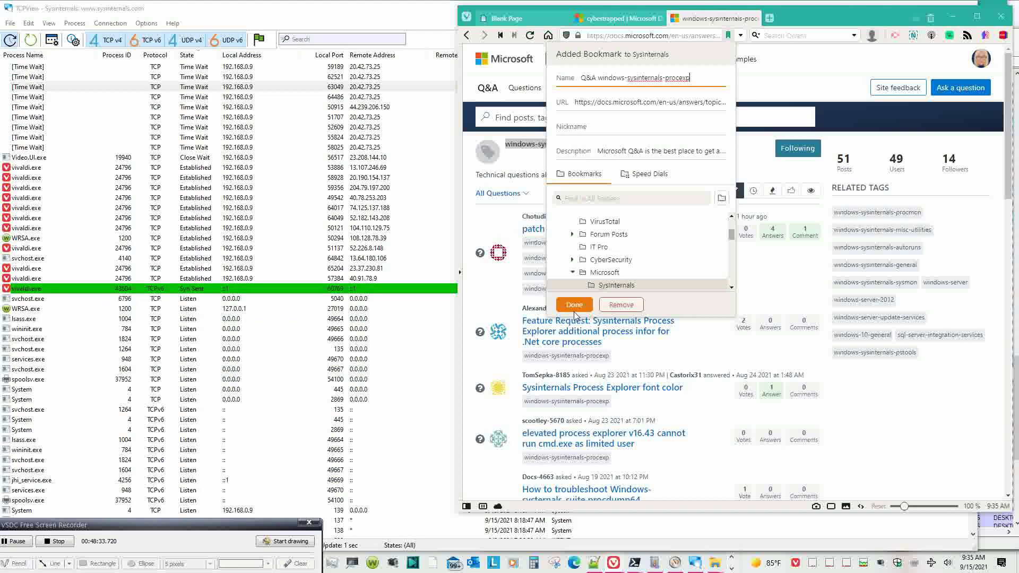
left_click(575, 310)
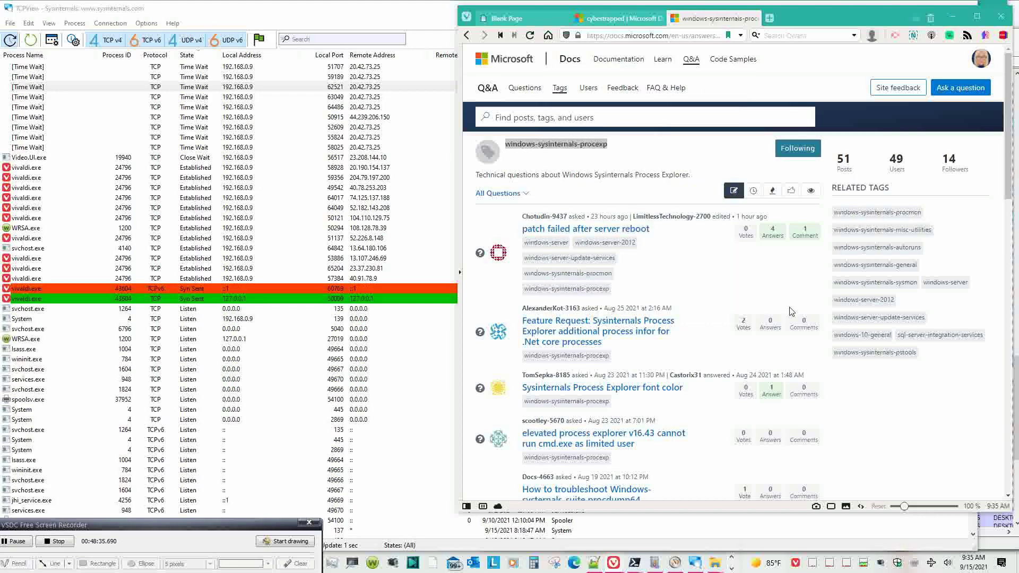
right_click(941, 101)
- Open Microsoft Q&A's Ask a question form in a new tab and return to Event Viewer
left_click(843, 56)
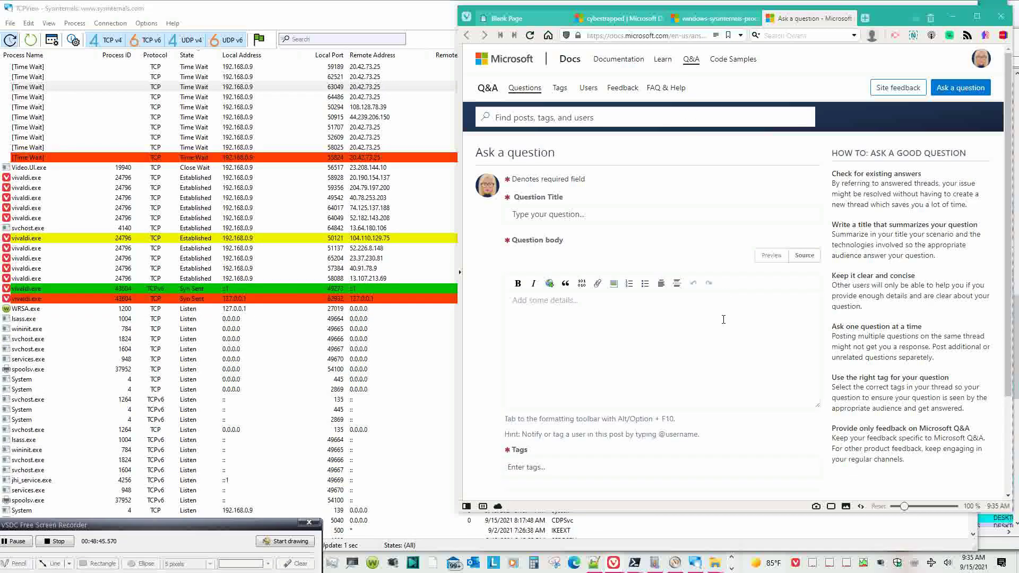
left_click(669, 536)
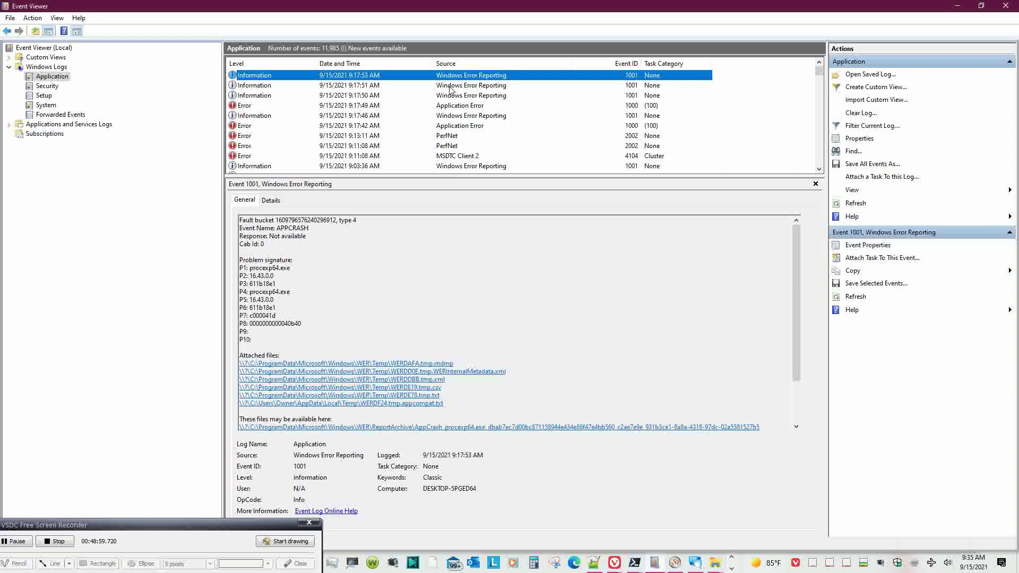
- Review the 9:17:51, 9:17:50 and 9:17:53 procexp64.exe crash report events
left_click(450, 88)
left_click(451, 97)
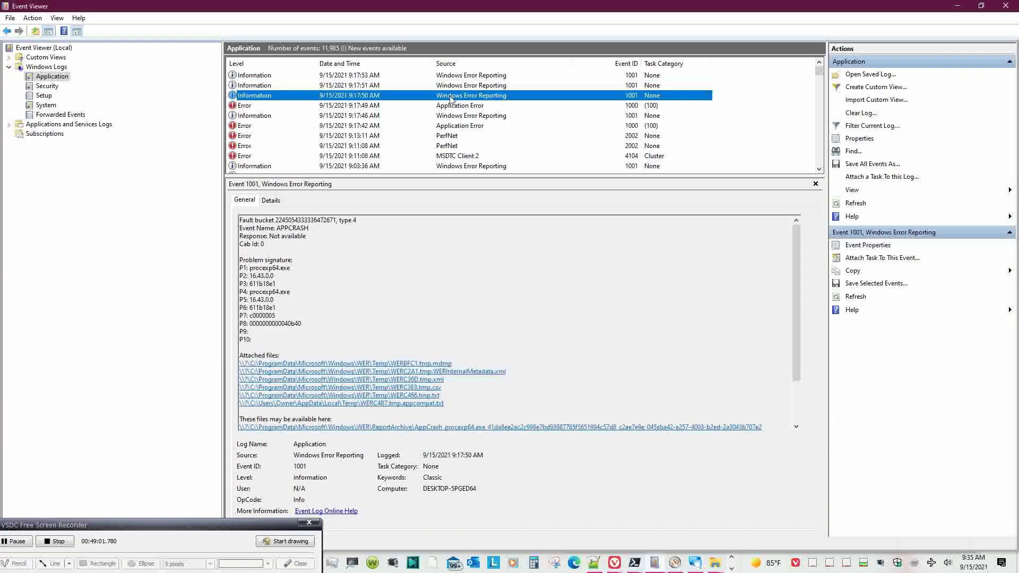
left_click(451, 76)
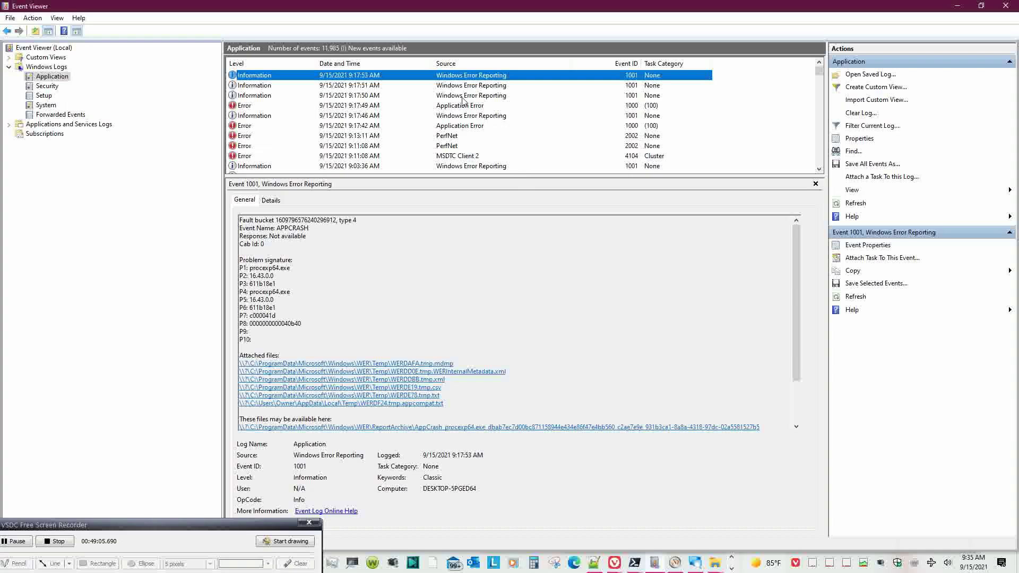
- Refresh the Application log and inspect the newest PerfNet error's expanded System details
left_click(32, 18)
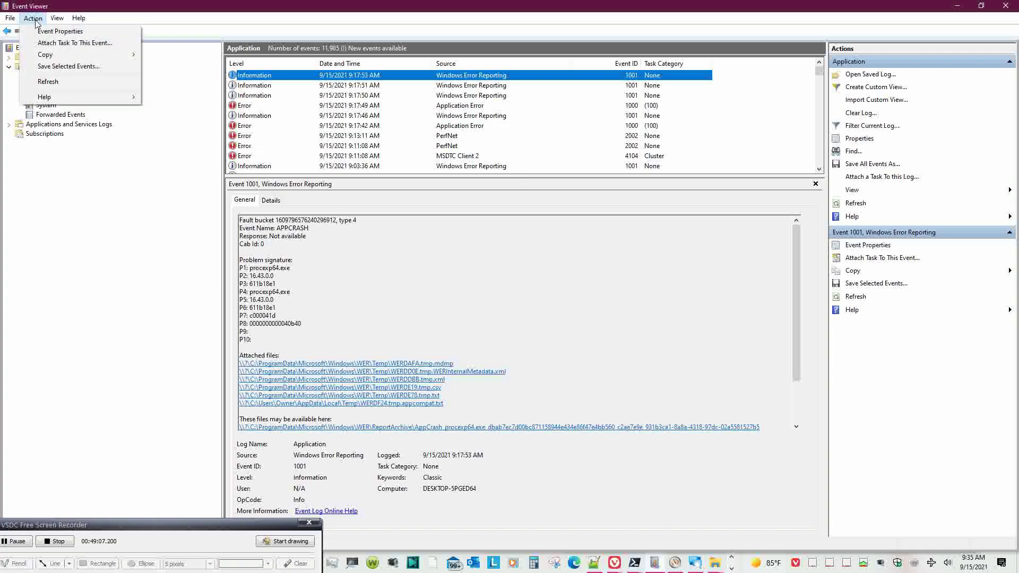
left_click(37, 84)
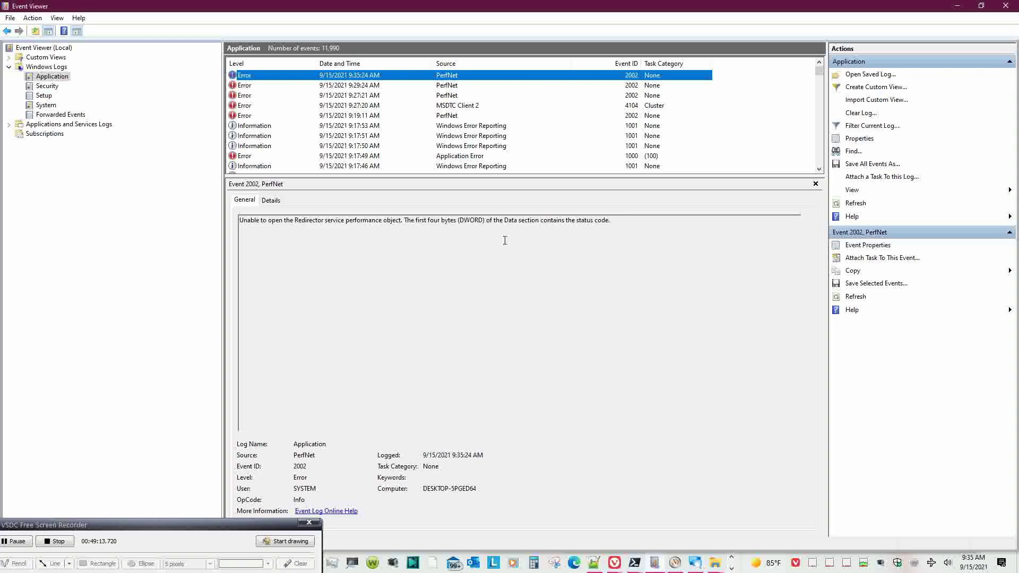
left_click(271, 201)
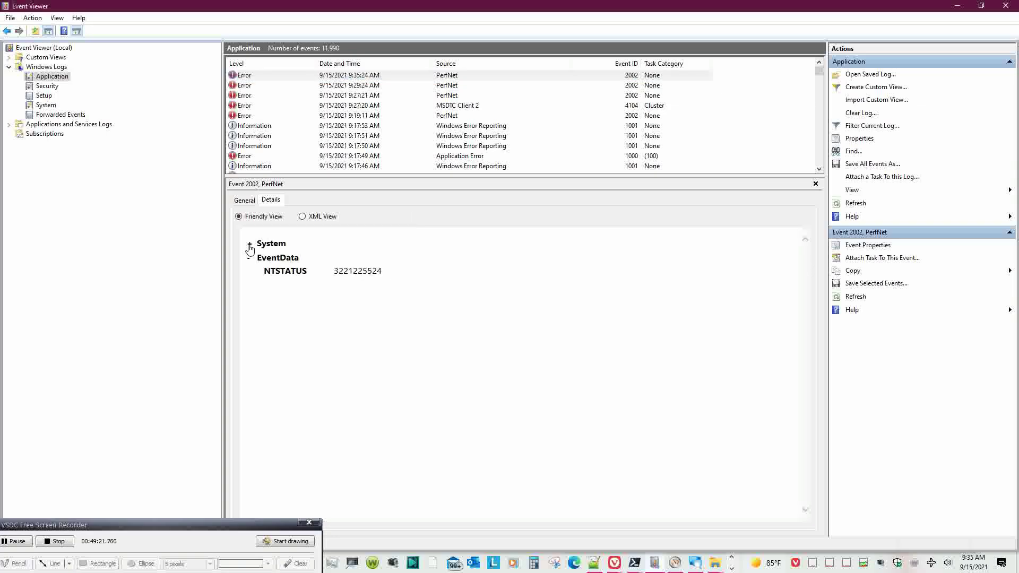
left_click(250, 245)
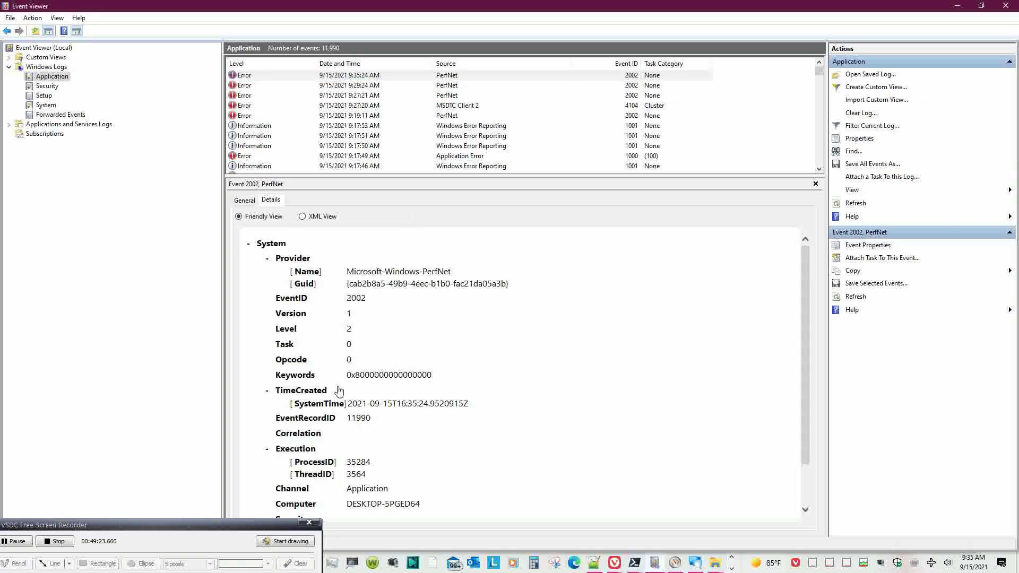
scroll(532, 430, "down", 2)
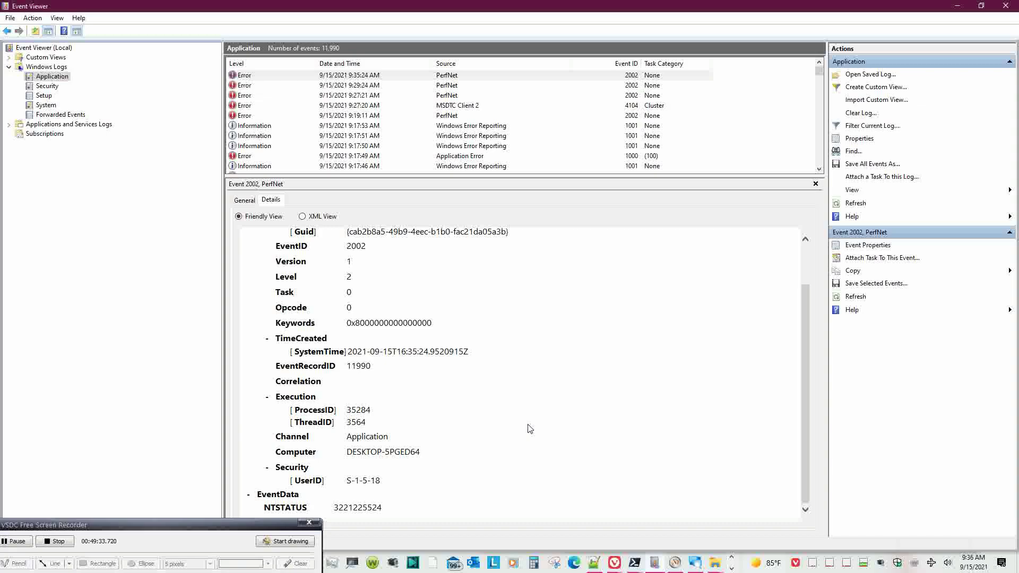
scroll(530, 429, "up", 2)
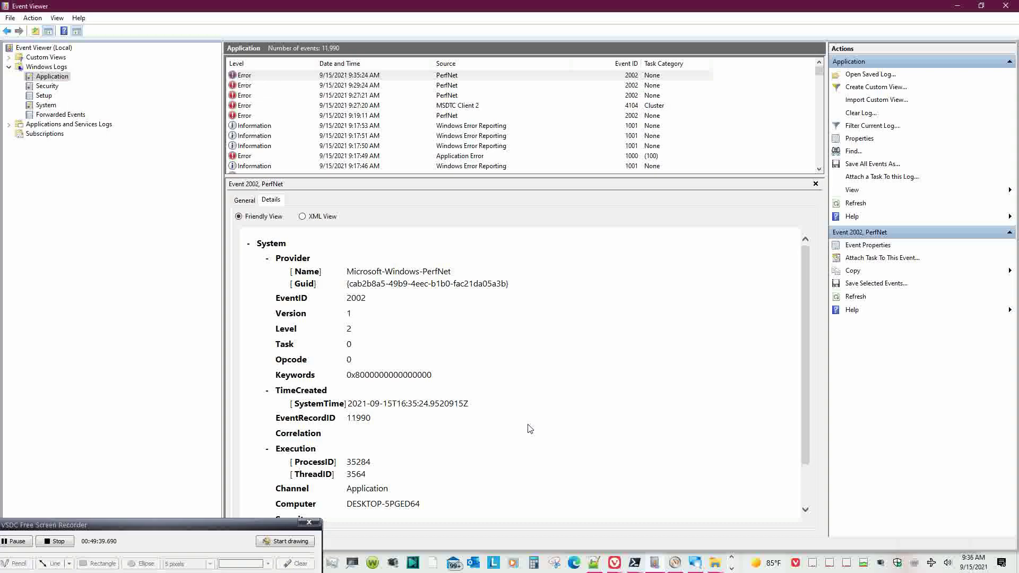
- Review the 9:29:24 and 9:27:21 PerfNet errors and the 9:27:20 MSDTC Client 2 error
left_click(449, 85)
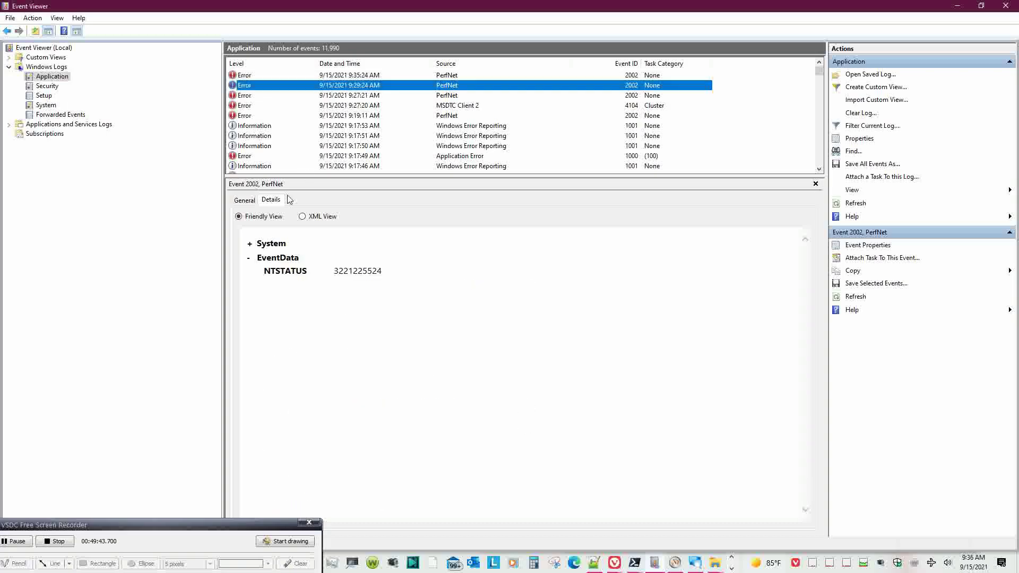
left_click(244, 200)
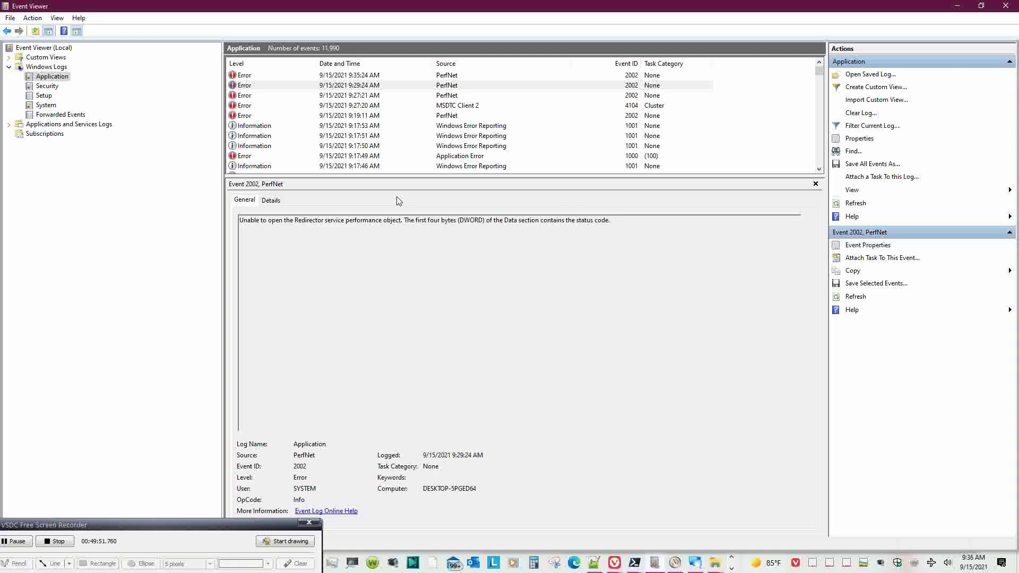
left_click(402, 96)
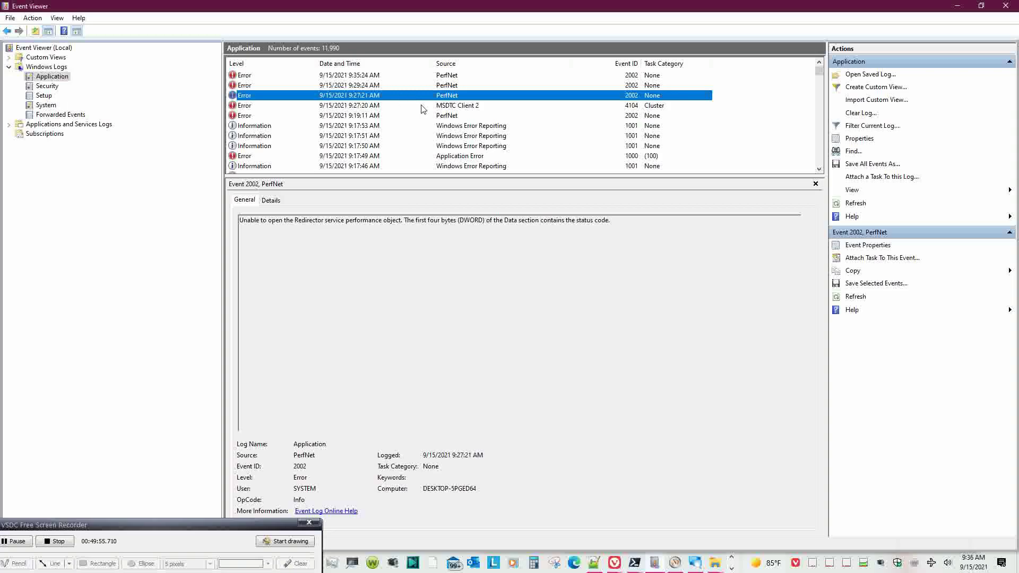
left_click(445, 109)
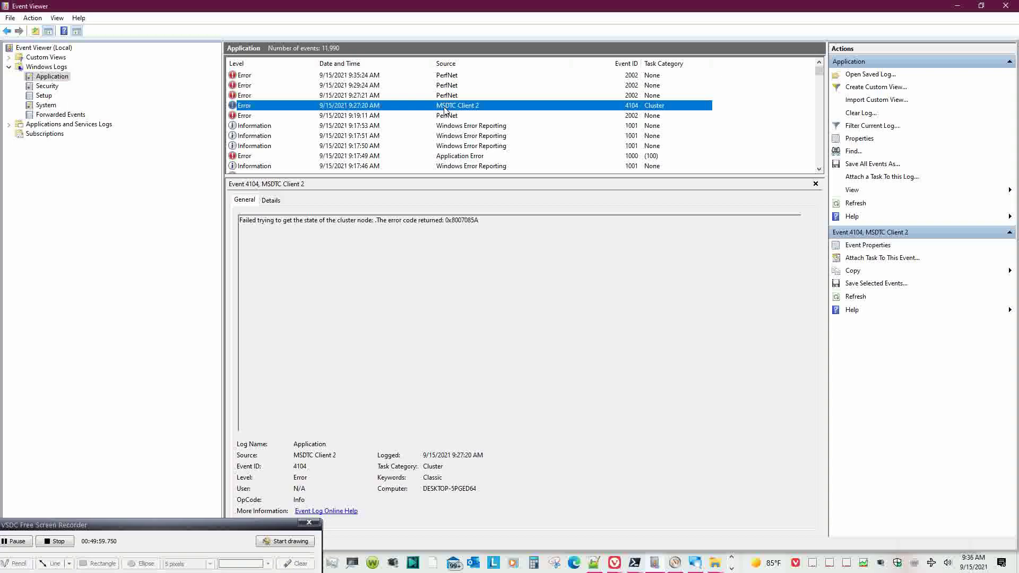
- Step down through the list to the 9:17:50 procexp64.exe APPCRASH report
key("Down")
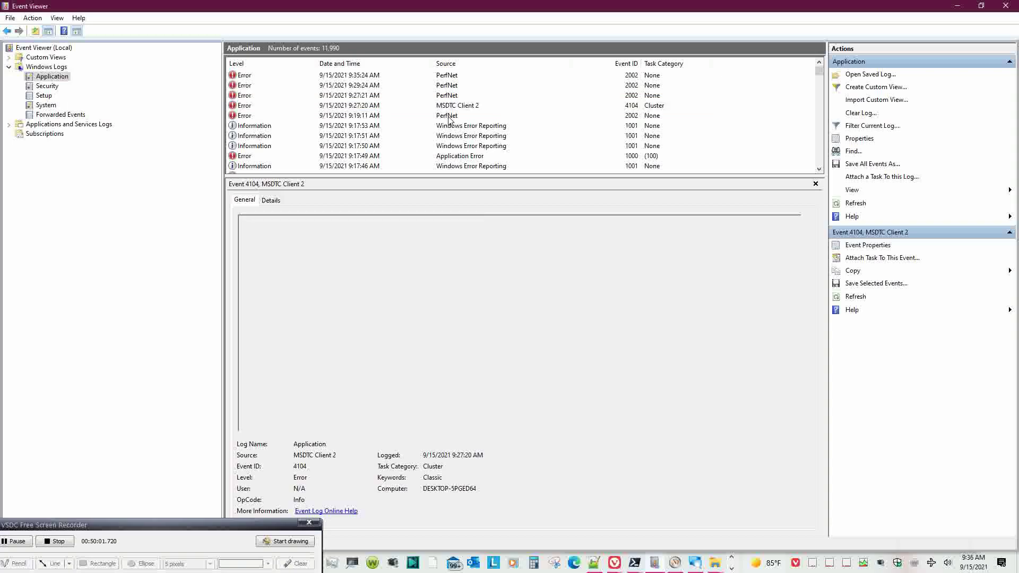
key("Down")
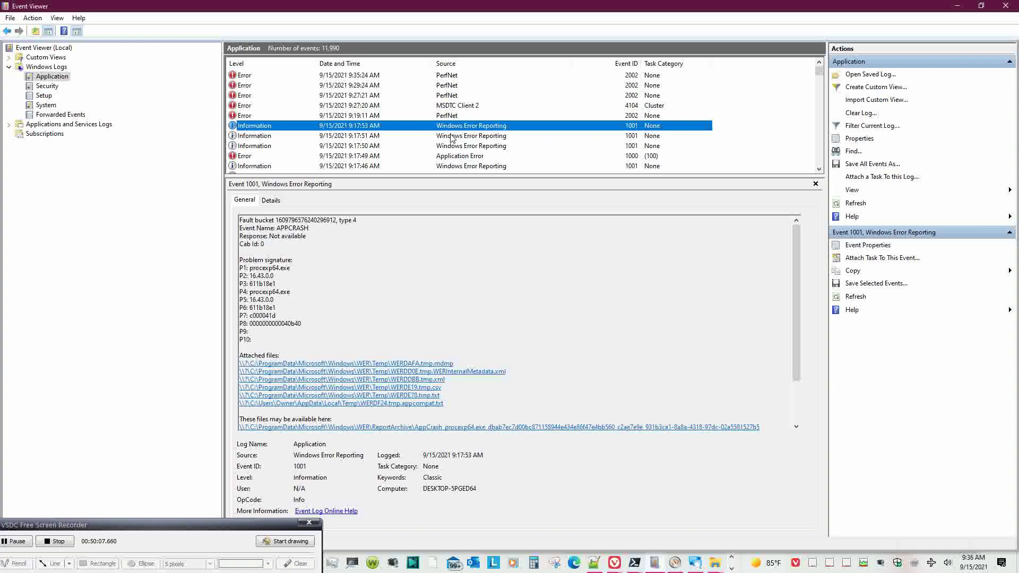
left_click(452, 137)
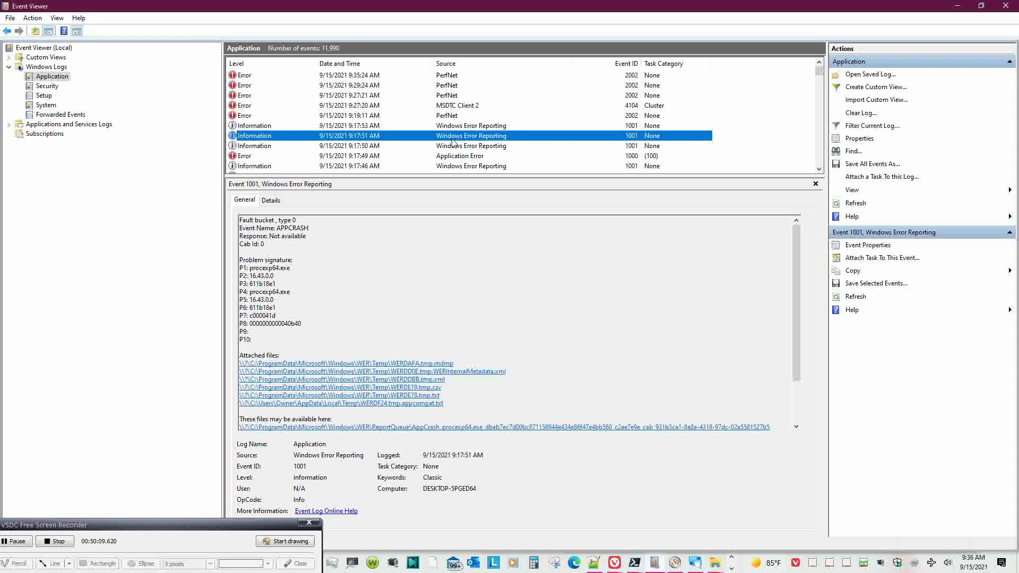
left_click(467, 147)
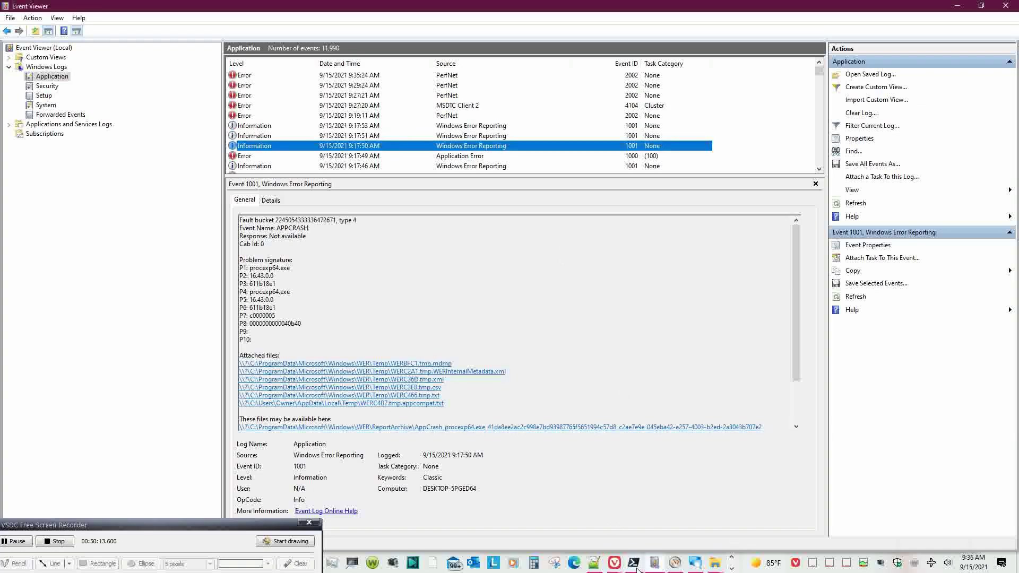
- Bring the administrator PowerShell forward and recall the earlier copy-item command
mouse_move(635, 564)
left_click(664, 524)
left_click(812, 438)
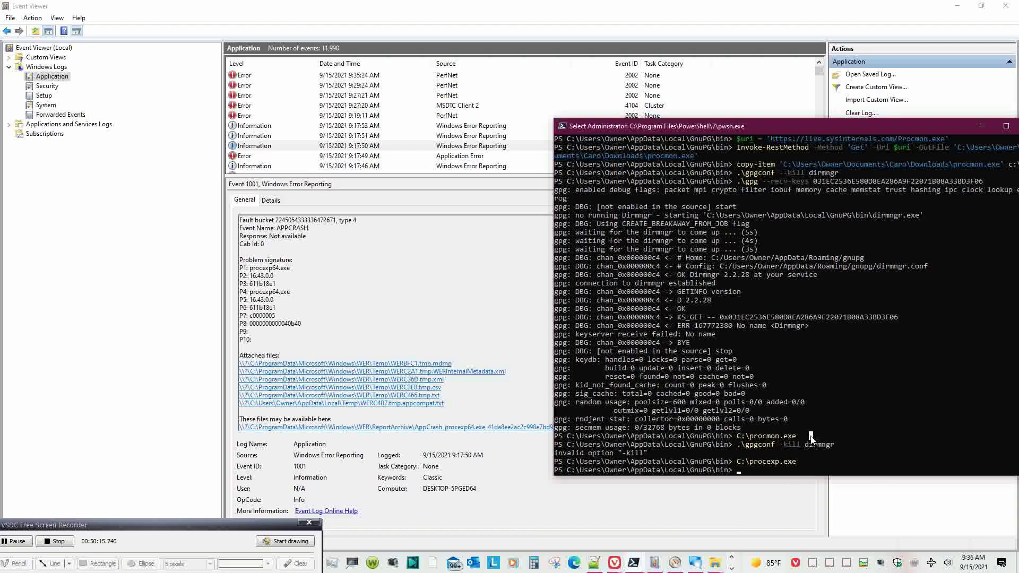
key("Escape")
key("Up")
key("Up")
key("Up")
key("Up")
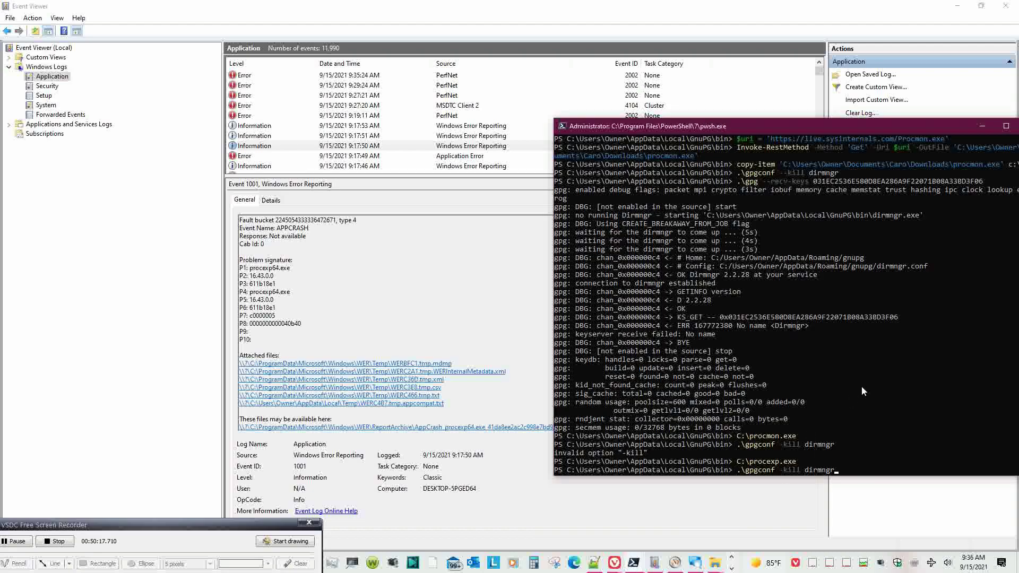
key("Up")
key("Up")
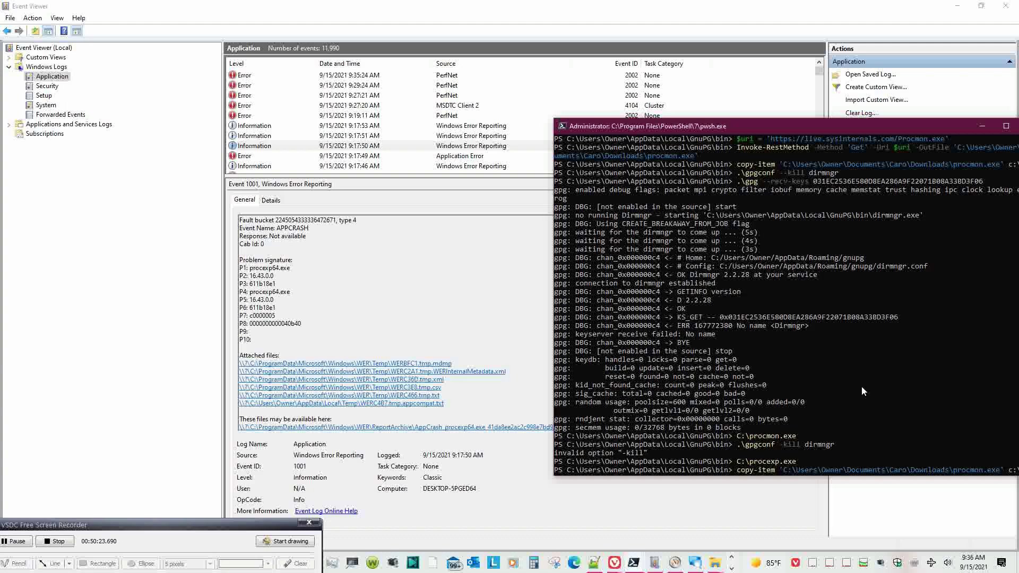
- Edit the command to use C:\procexp6 as the source before the Downloads destination
key("BackSpace")
key("BackSpace")
key("BackSpace")
key("BackSpace")
key("BackSpace")
key("BackSpace")
key("BackSpace")
key("BackSpace")
key("BackSpace")
key("BackSpace")
key("BackSpace")
key("BackSpace")
key("BackSpace")
key("Home")
key("Right")
key("Right")
key("Right")
key("Right")
key("Right")
key("Right")
key("Right")
type("C:\\")
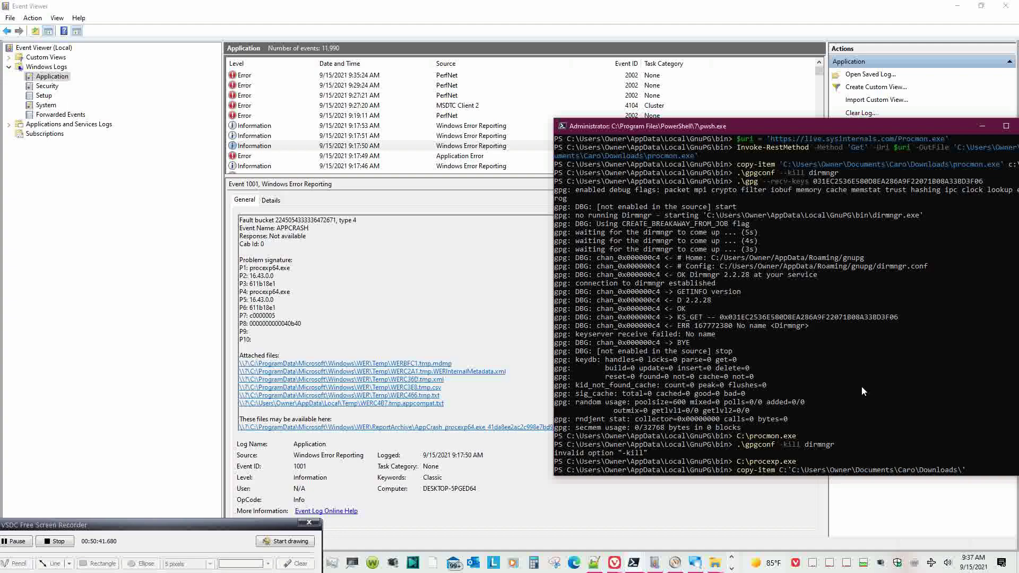
type("proc")
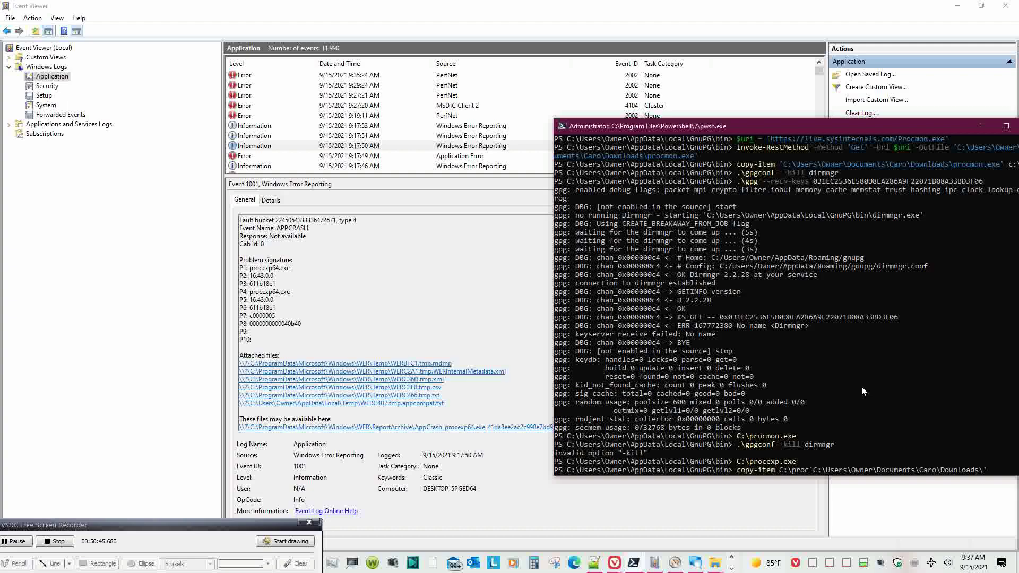
type("exp")
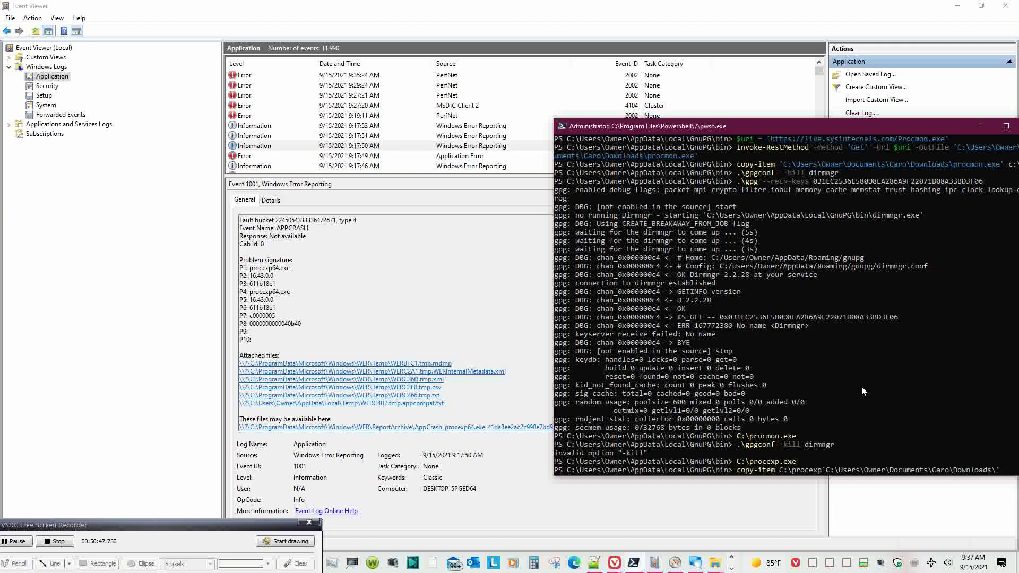
type("6")
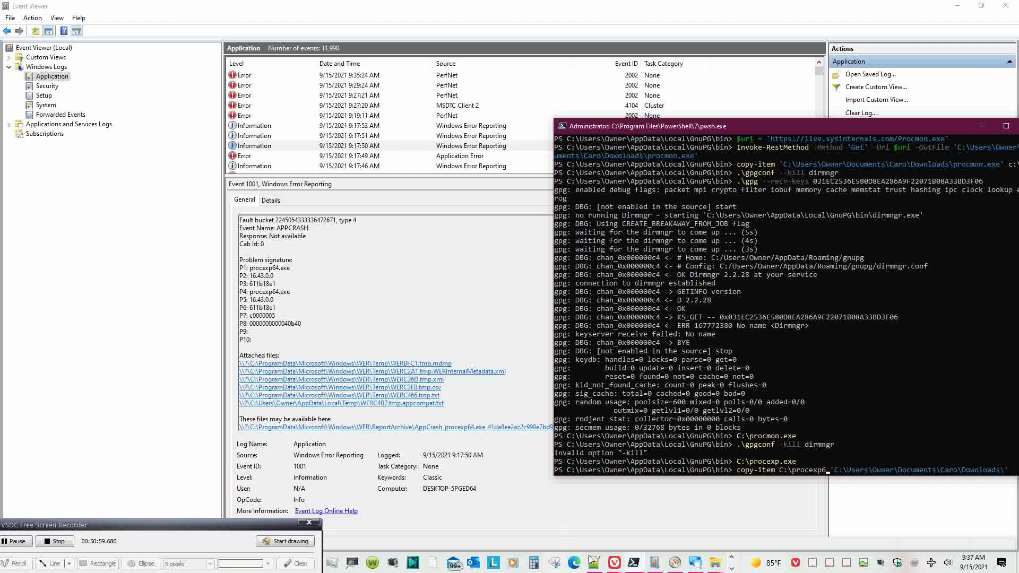
left_click(716, 564)
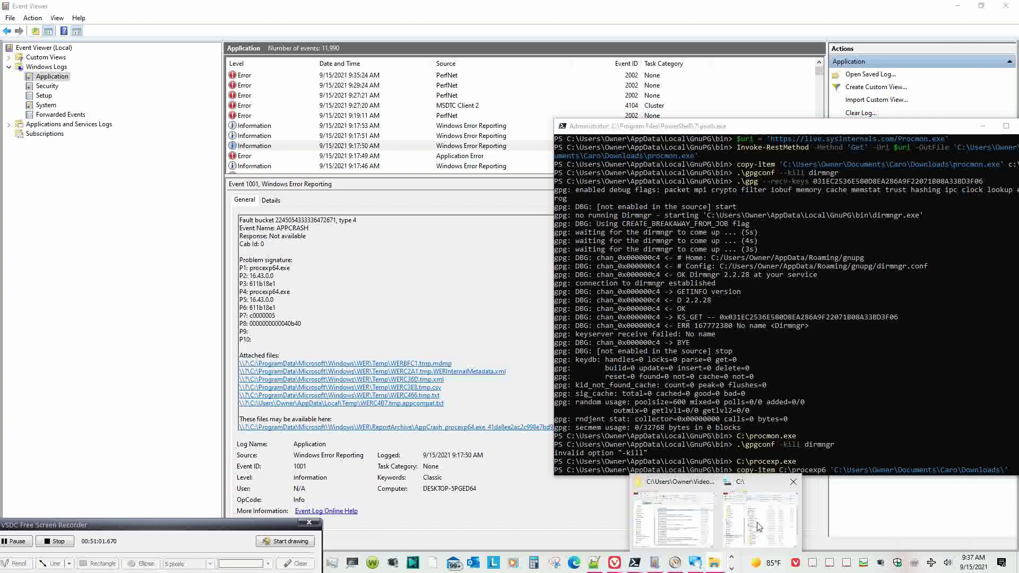
- Complete the source as C:\procexp64.exe and run the copy into Downloads
left_click(759, 527)
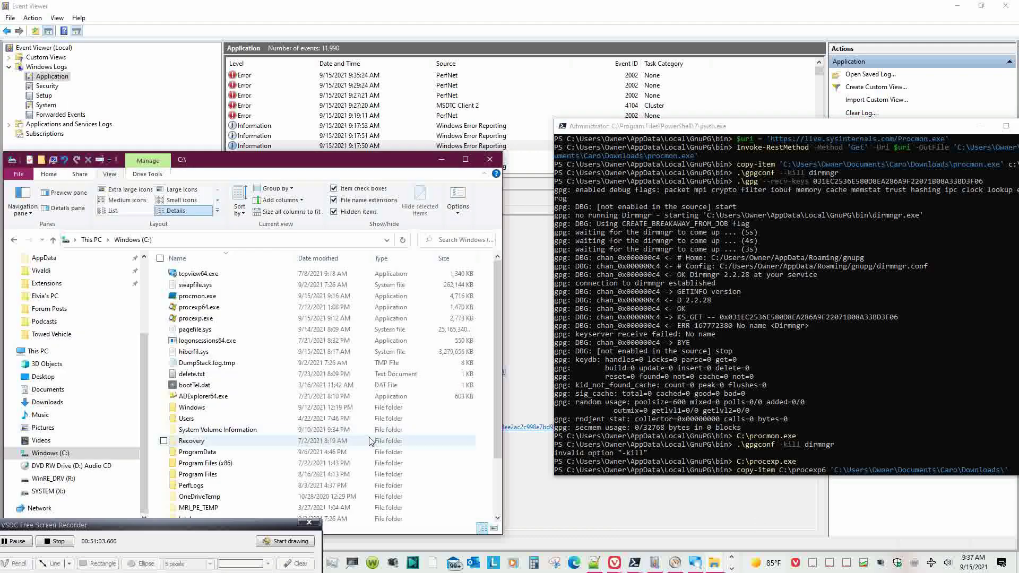
left_click(840, 455)
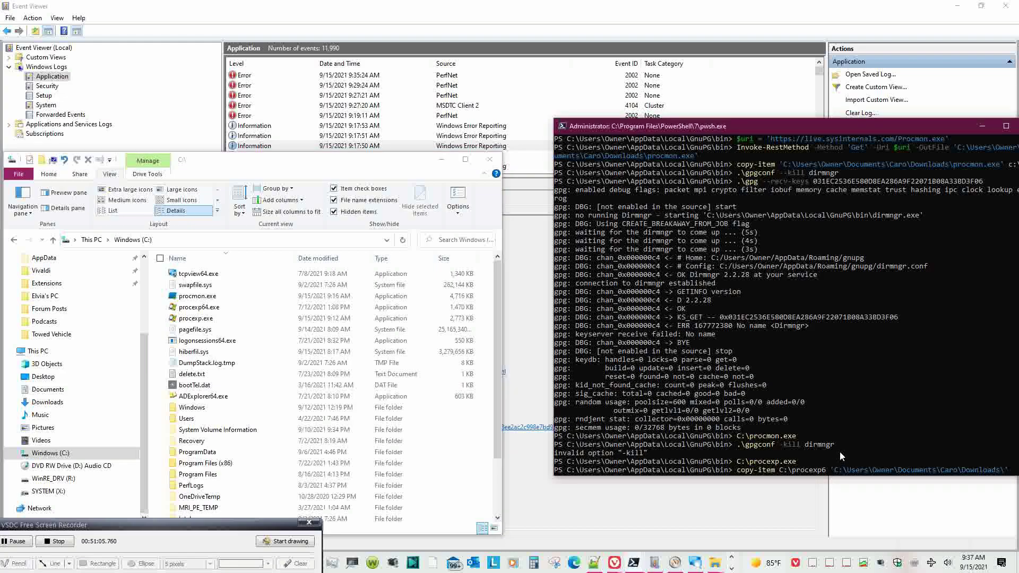
type("6.exe")
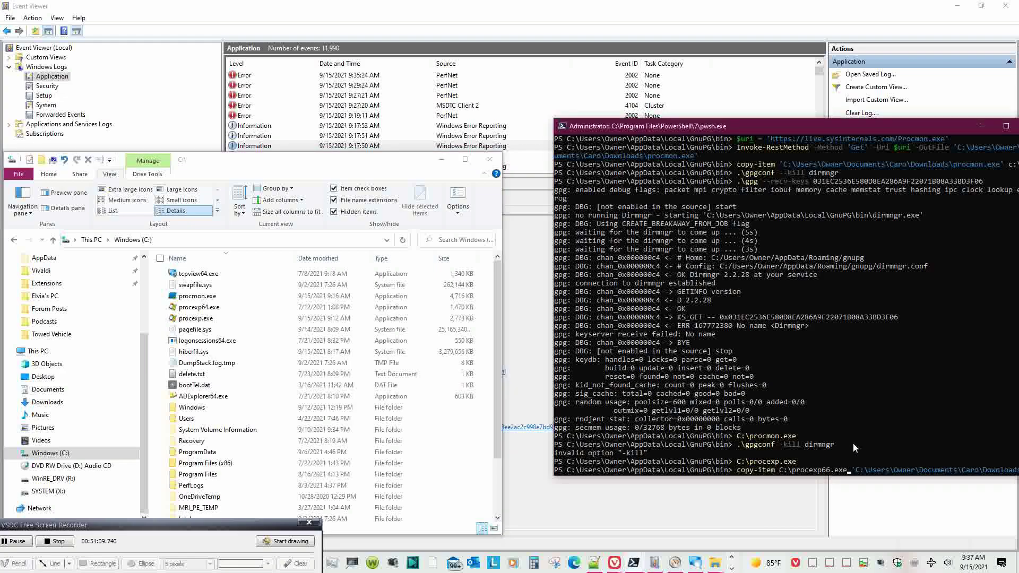
key("BackSpace")
type("4")
key("Return")
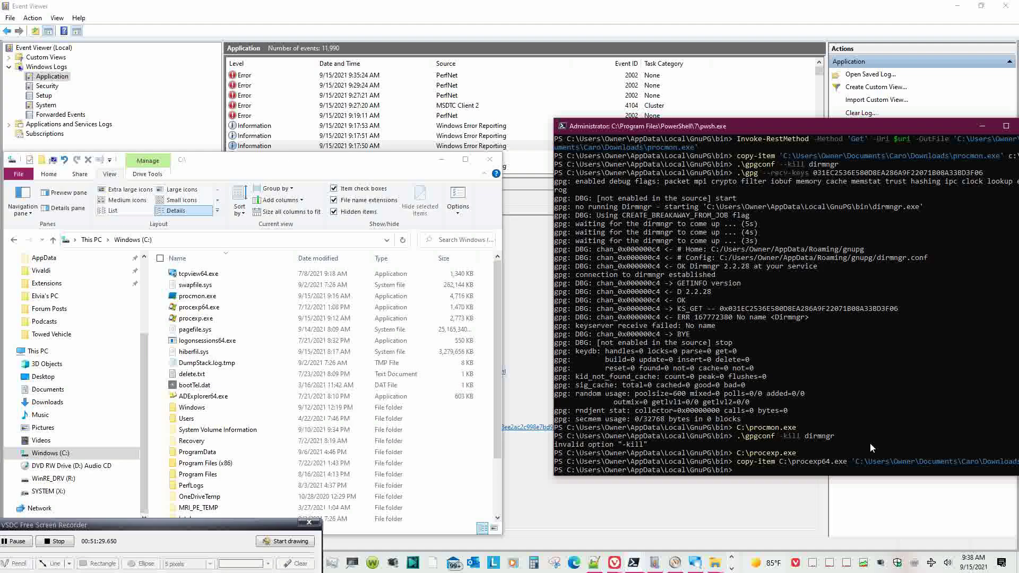
key("Up")
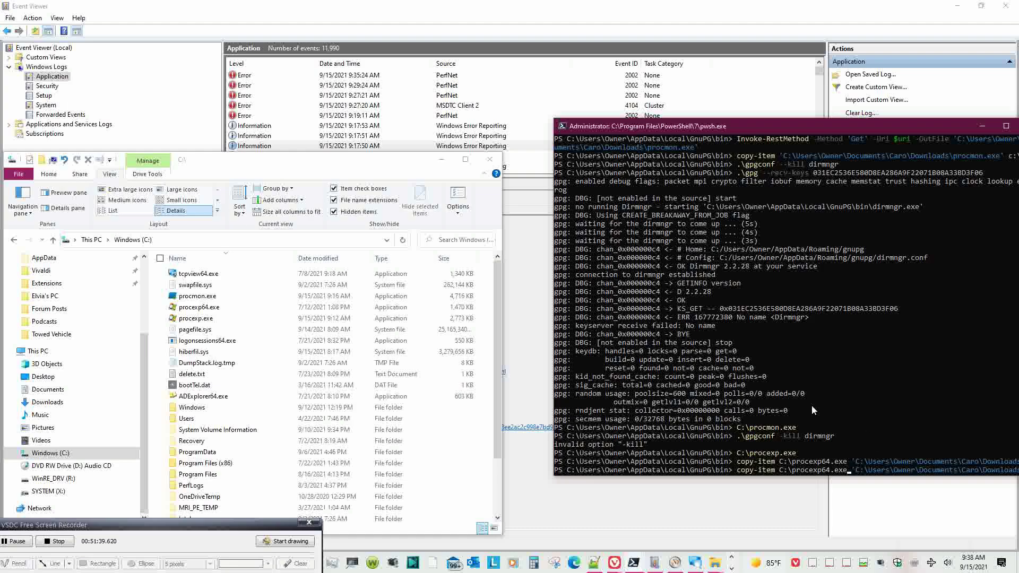
- Launch procexp64.exe from C:\, then start renaming it and cancel, leaving the name unchanged
double_click(221, 308)
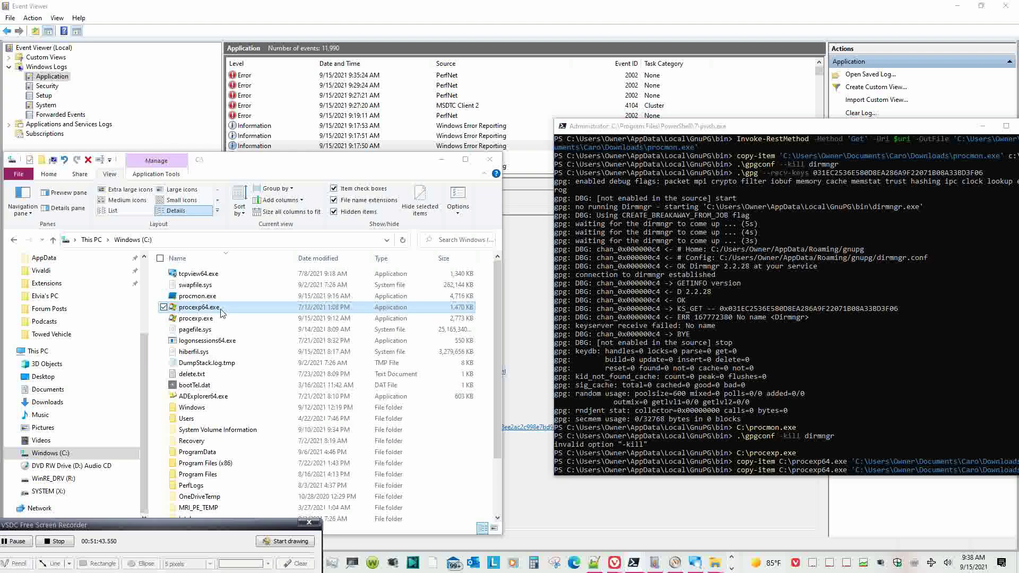
double_click(221, 308)
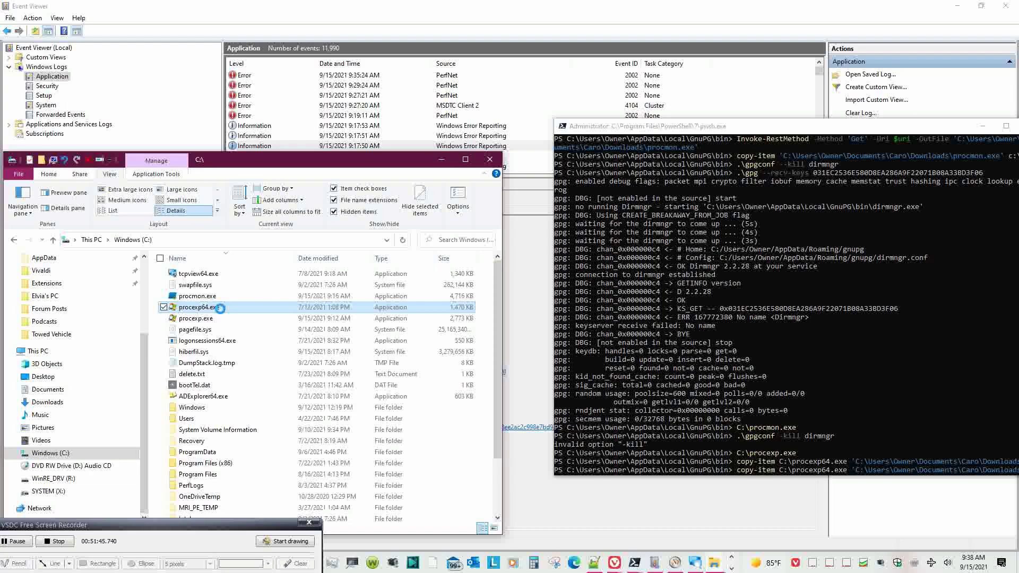
right_click(221, 308)
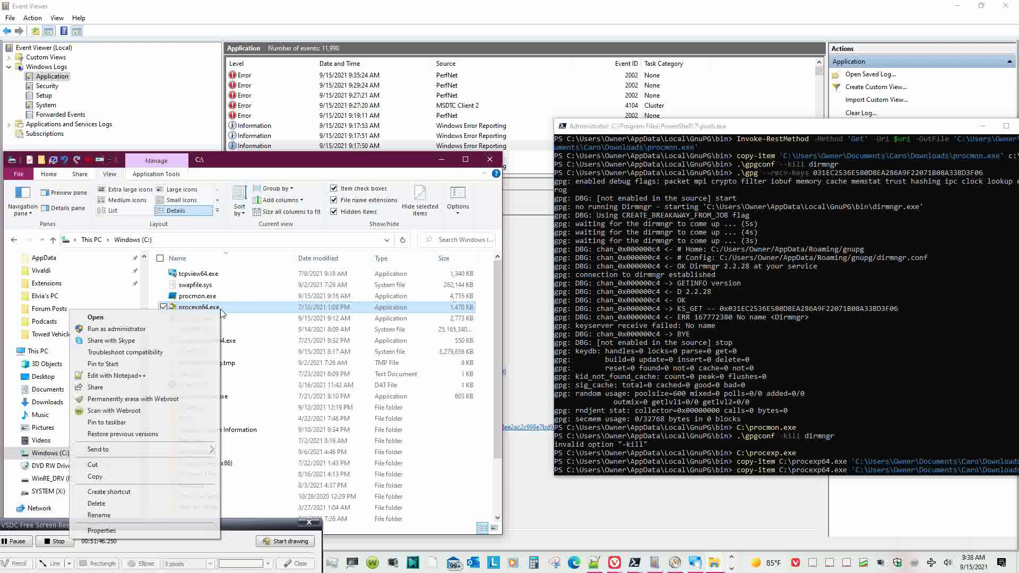
left_click(174, 518)
key("ctrl+a")
key("ctrl+c")
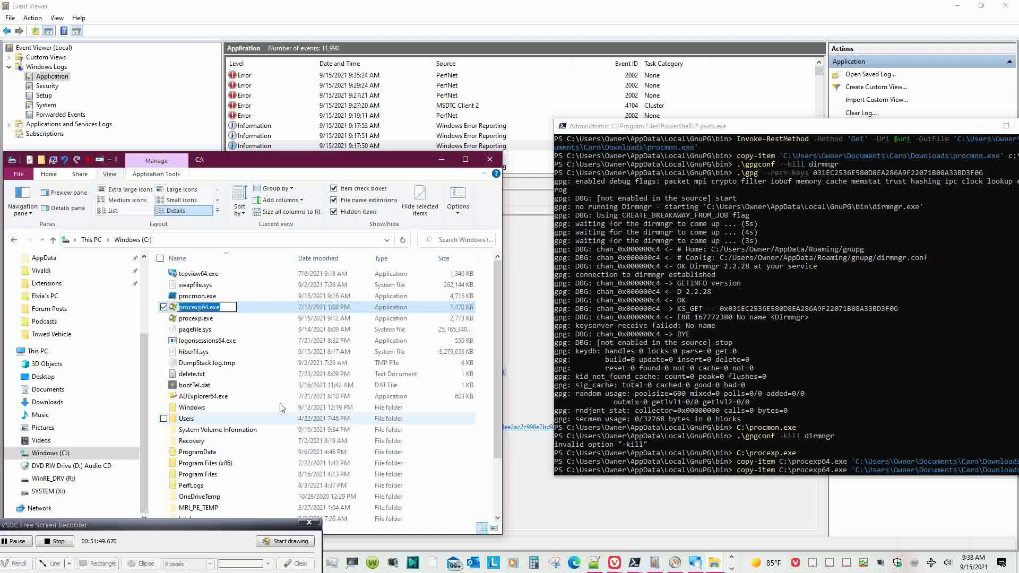
left_click(276, 352)
- Restore procexp64.exe as the source and rerun the copy-item command to Downloads
left_click(832, 470)
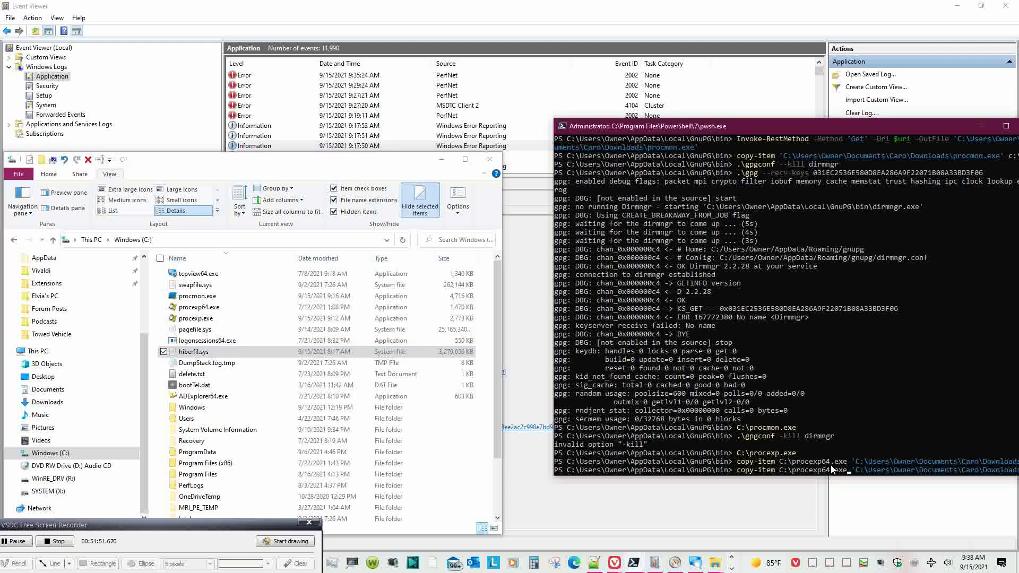
key("Left")
key("Left")
key("Left")
key("Left")
key("Left")
key("Left")
key("Left")
key("Left")
key("Left")
key("Left")
key("Left")
key("Left")
key("Left")
key("Left")
key("Left")
key("Left")
key("Left")
key("Left")
key("Left")
key("Left")
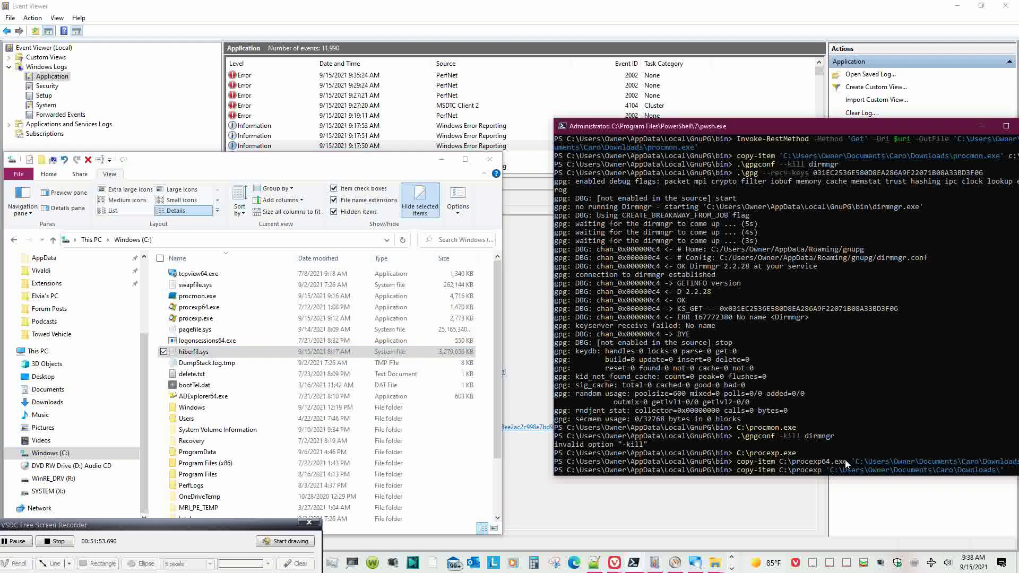
key("BackSpace")
key("BackSpace")
key("BackSpace")
key("BackSpace")
key("BackSpace")
key("BackSpace")
key("BackSpace")
key("BackSpace")
key("BackSpace")
key("BackSpace")
key("BackSpace")
key("BackSpace")
key("BackSpace")
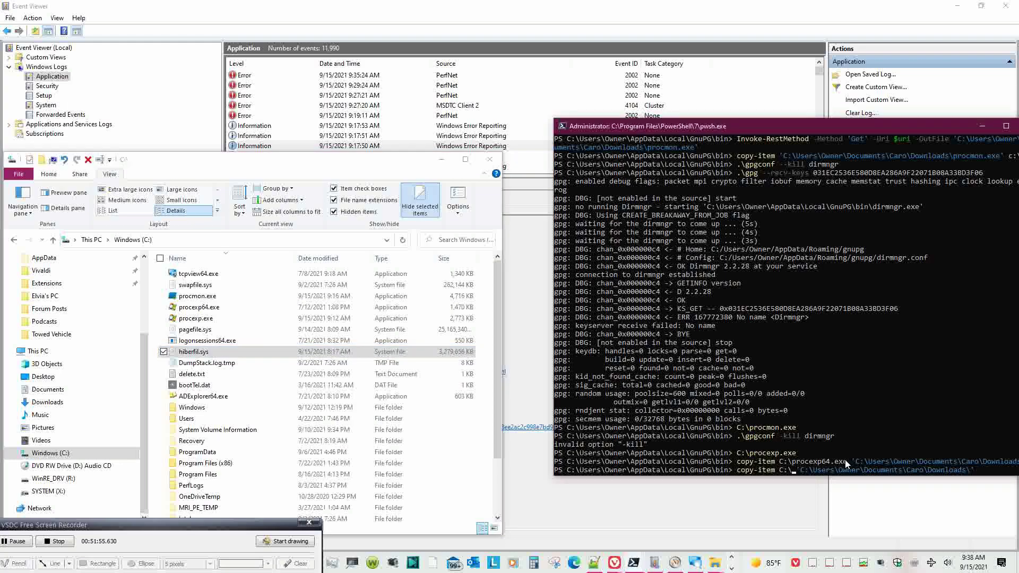
key("ctrl+v")
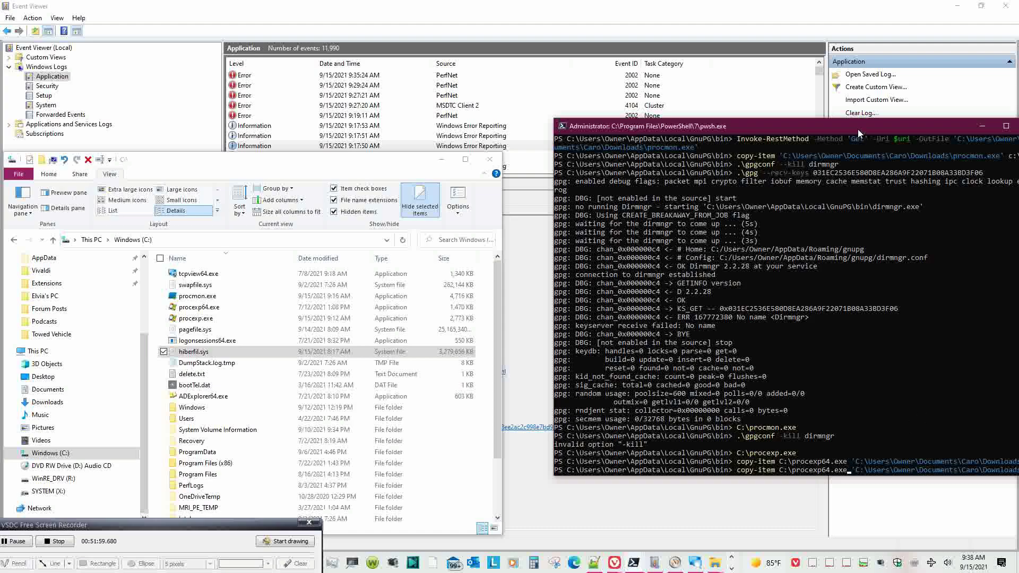
left_click_drag(858, 129, 814, 49)
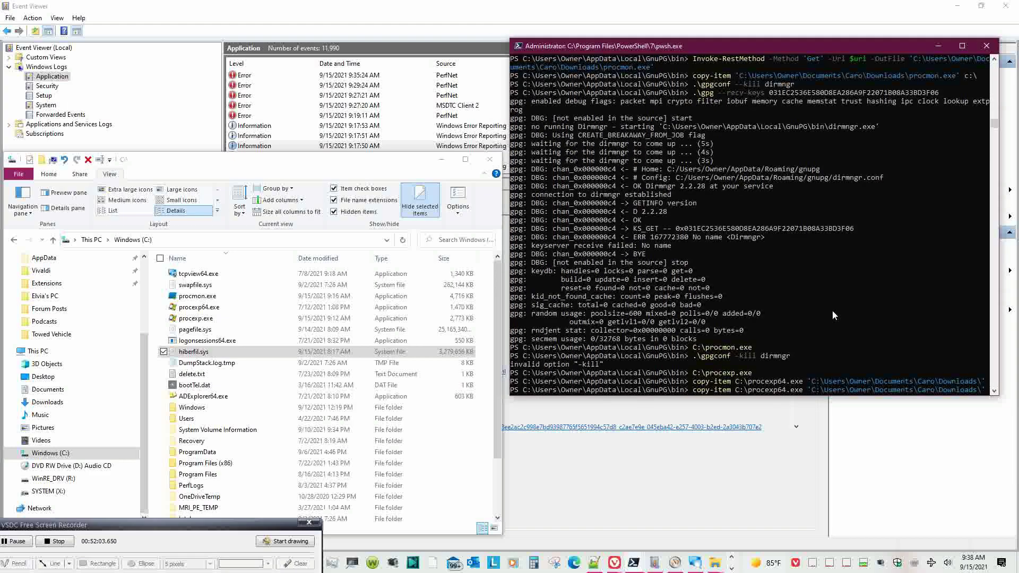
key("Return")
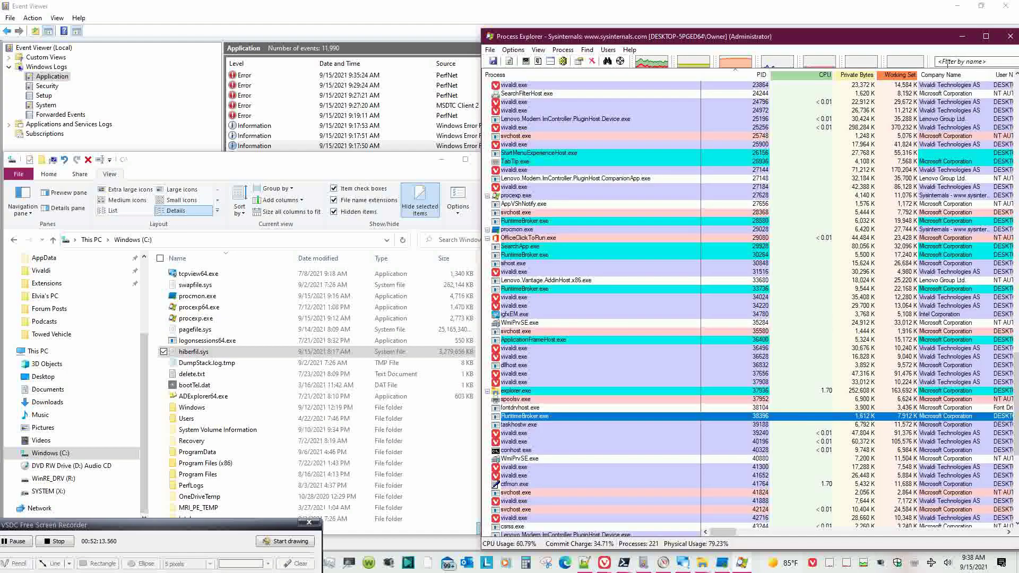
- Close Process Explorer and run the copy-item command once more
left_click(1010, 37)
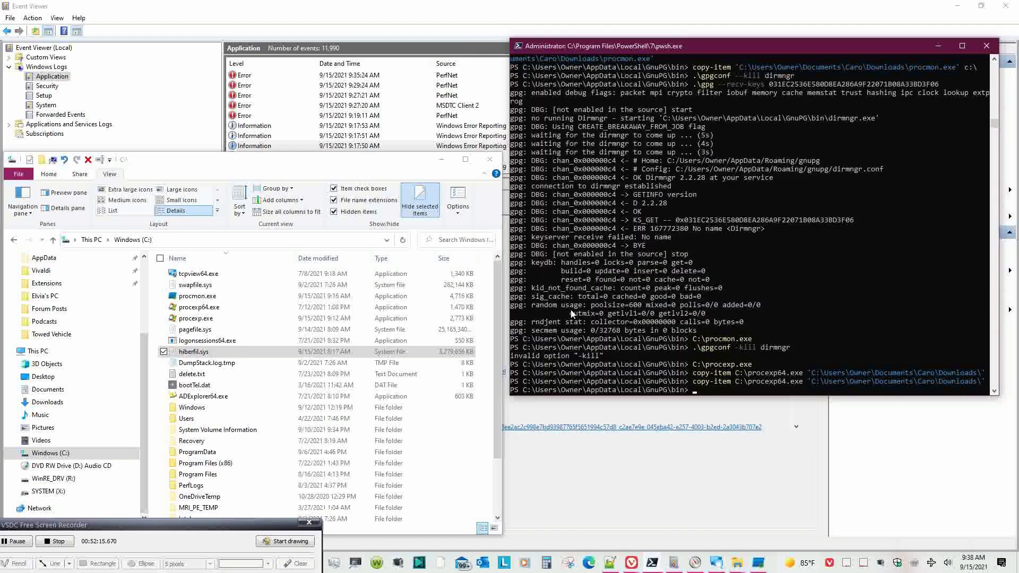
left_click(697, 340)
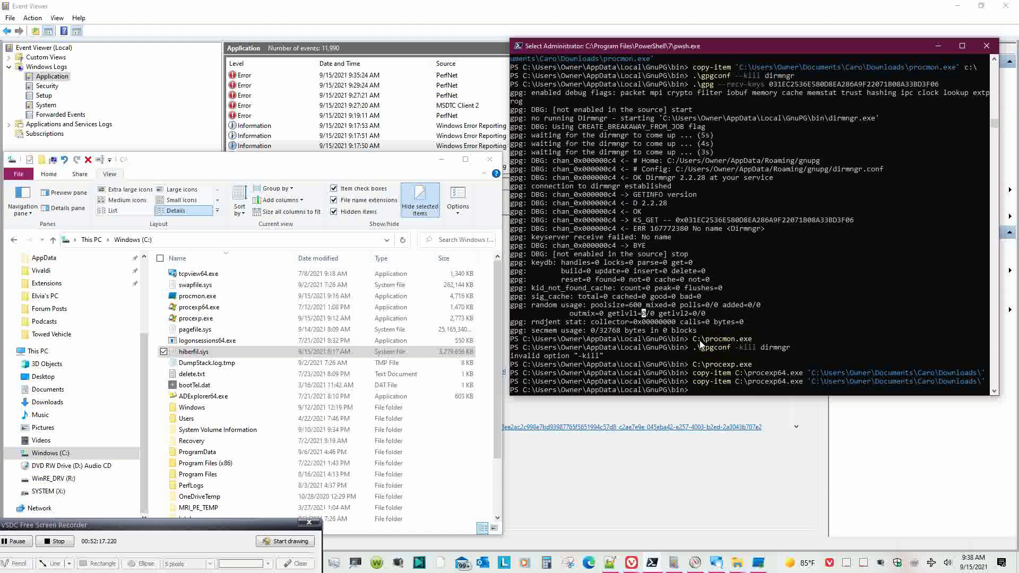
left_click(730, 365)
key("Up")
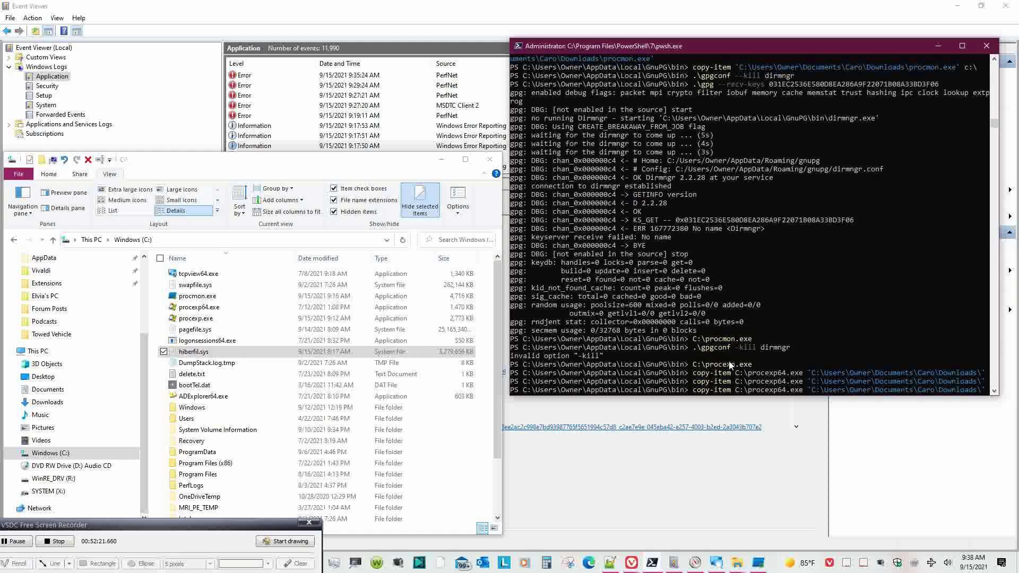
key("Return")
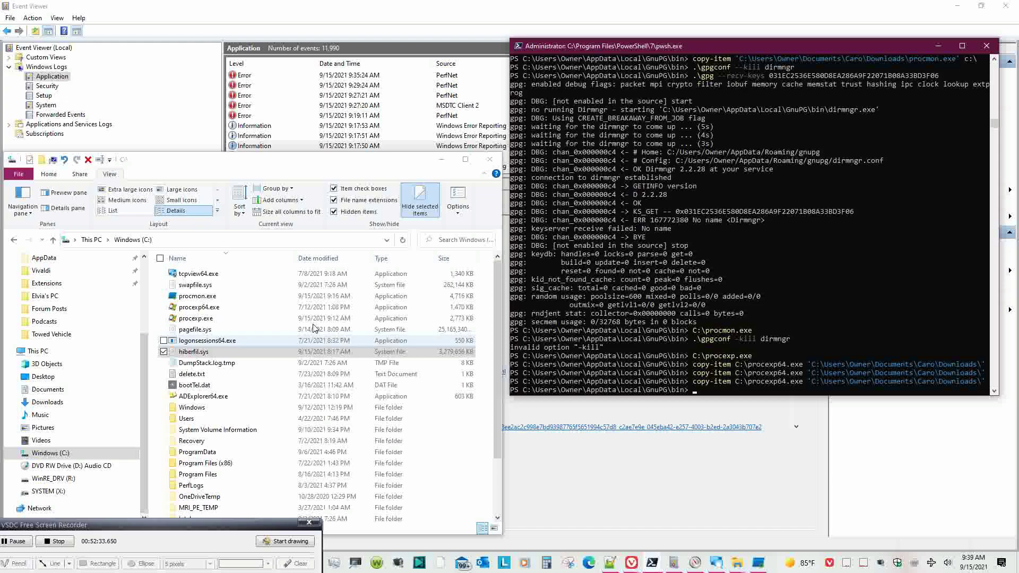
- Navigate File Explorer to the Caro\Downloads folder
left_click(275, 239)
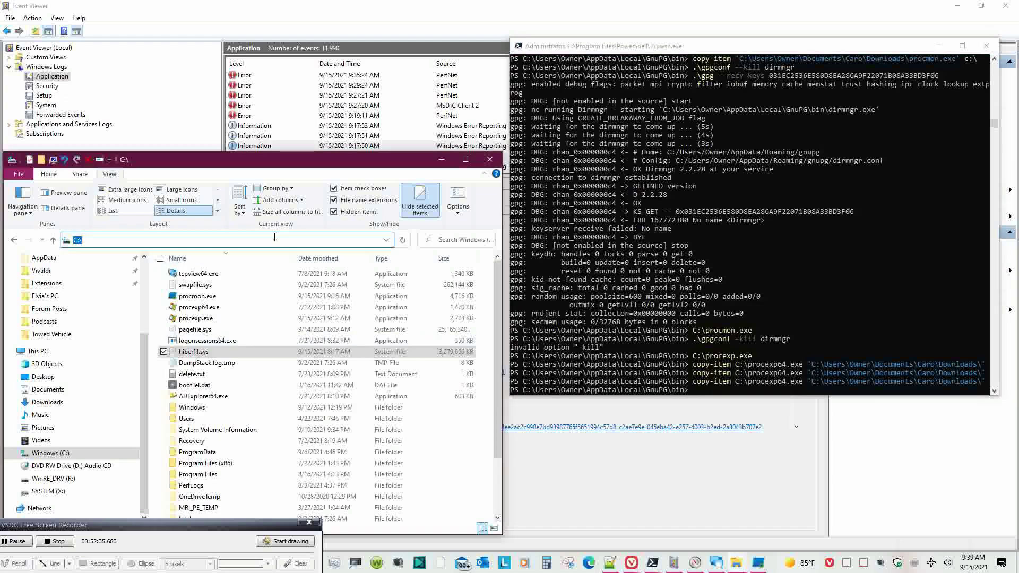
left_click(736, 392)
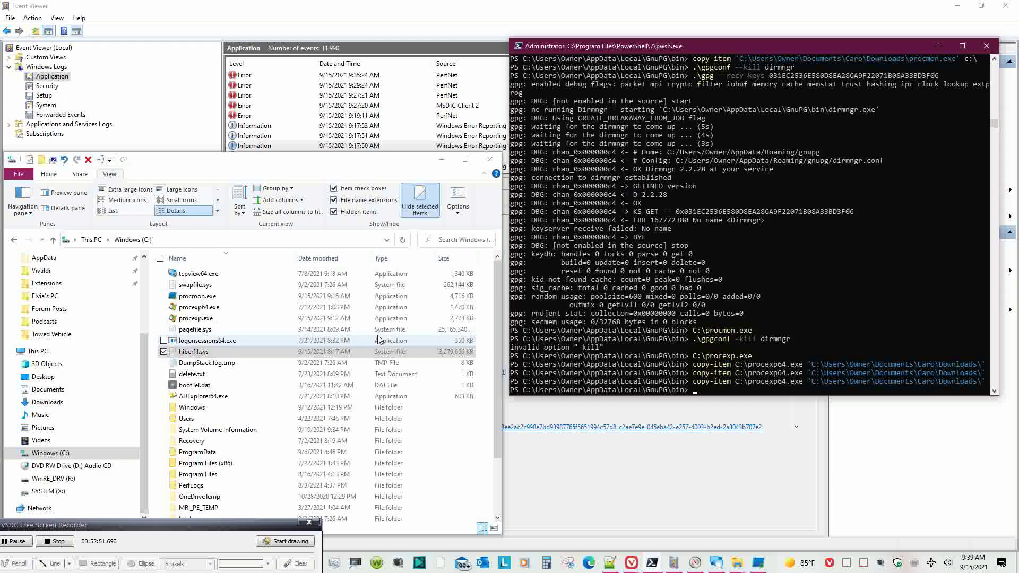
left_click_drag(145, 348, 137, 273)
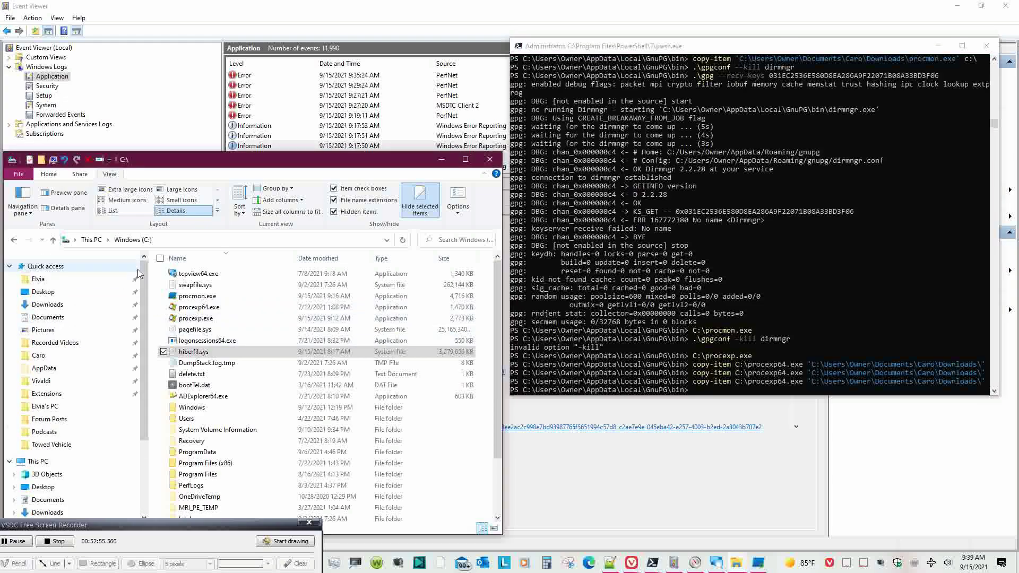
left_click(78, 358)
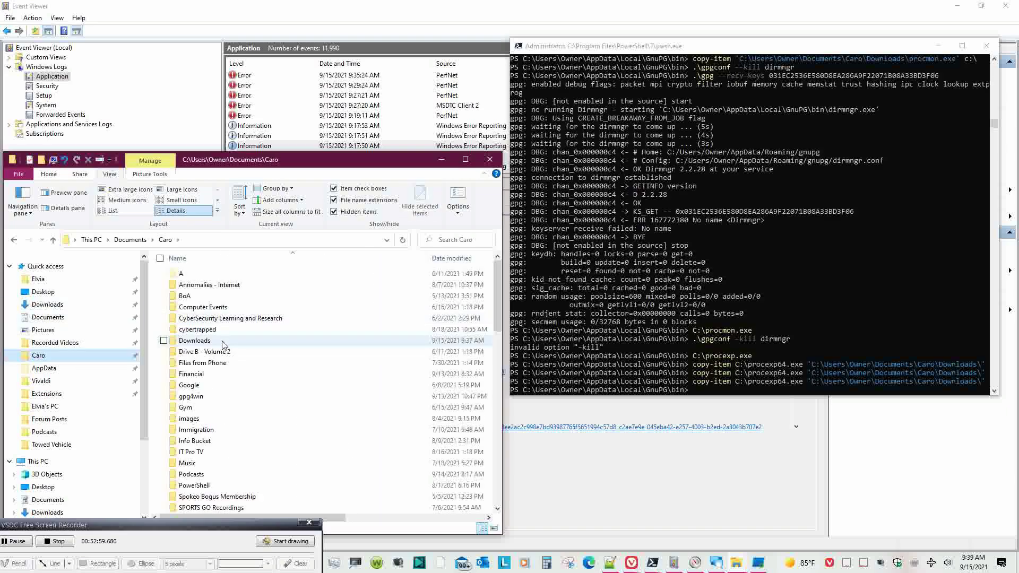
left_click(224, 342)
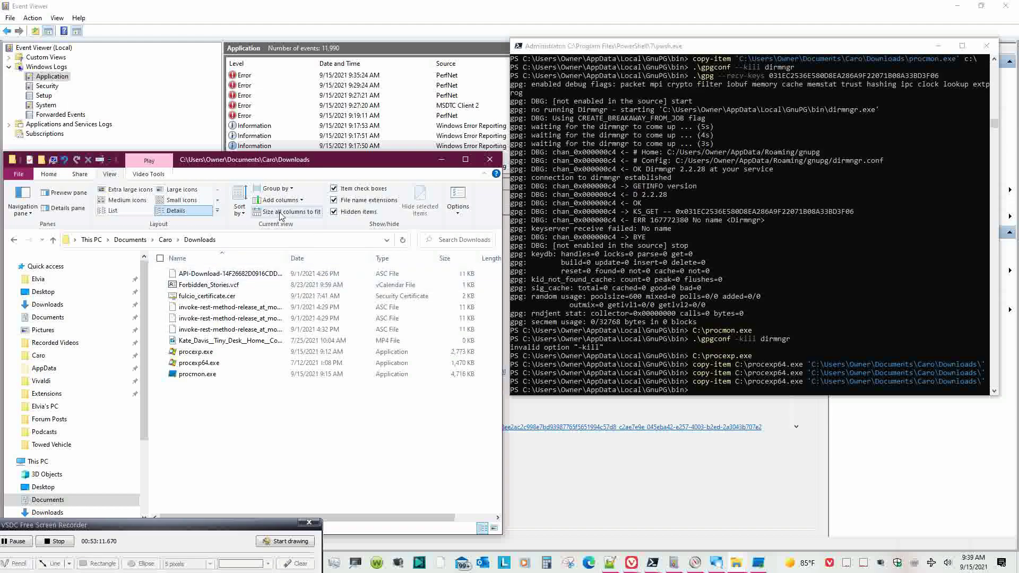
- Add the Length column, hide Date, and place Date modified right after Name
left_click(302, 201)
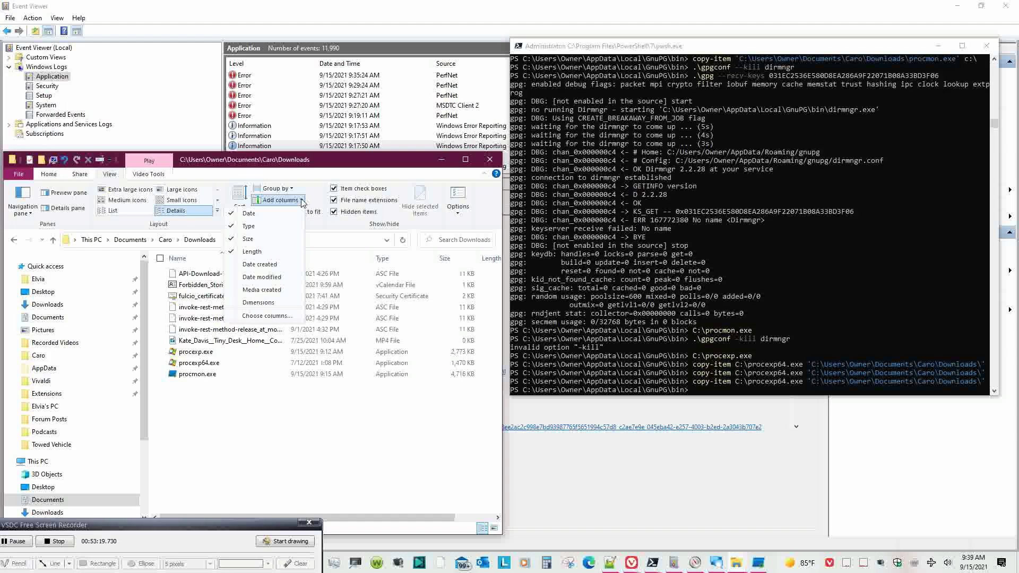
left_click(291, 277)
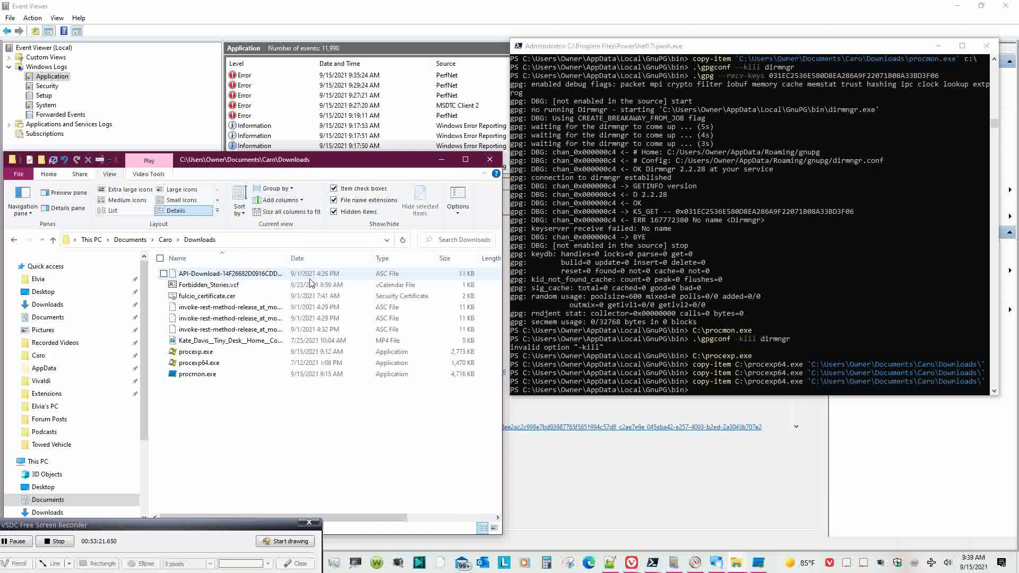
right_click(309, 261)
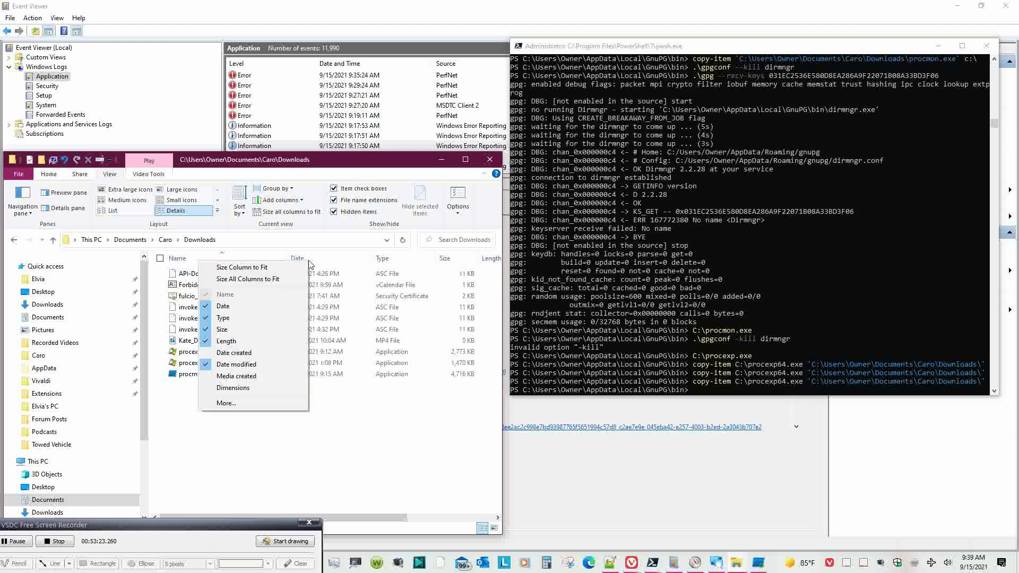
left_click(302, 201)
left_click(269, 215)
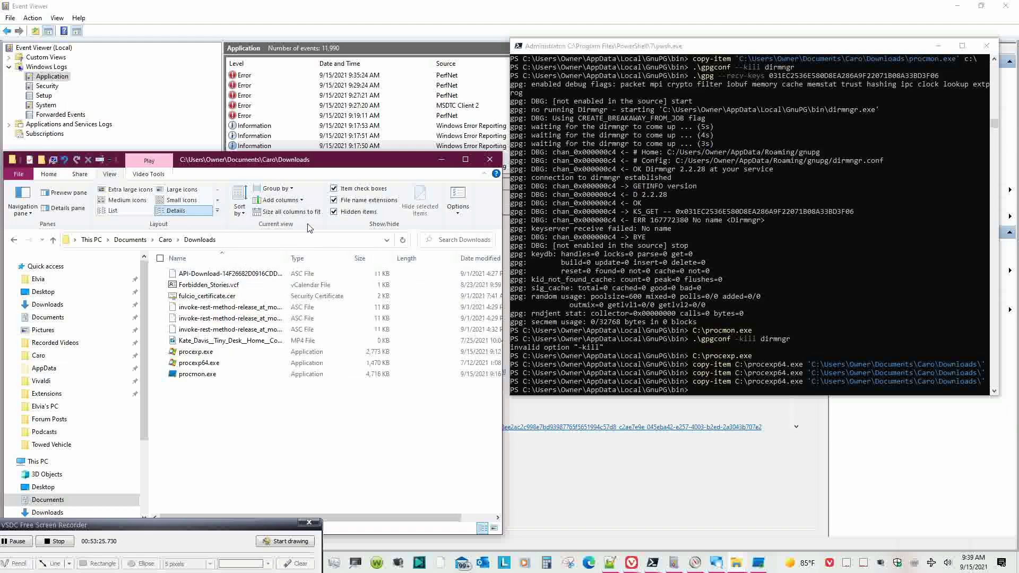
left_click_drag(480, 259, 289, 260)
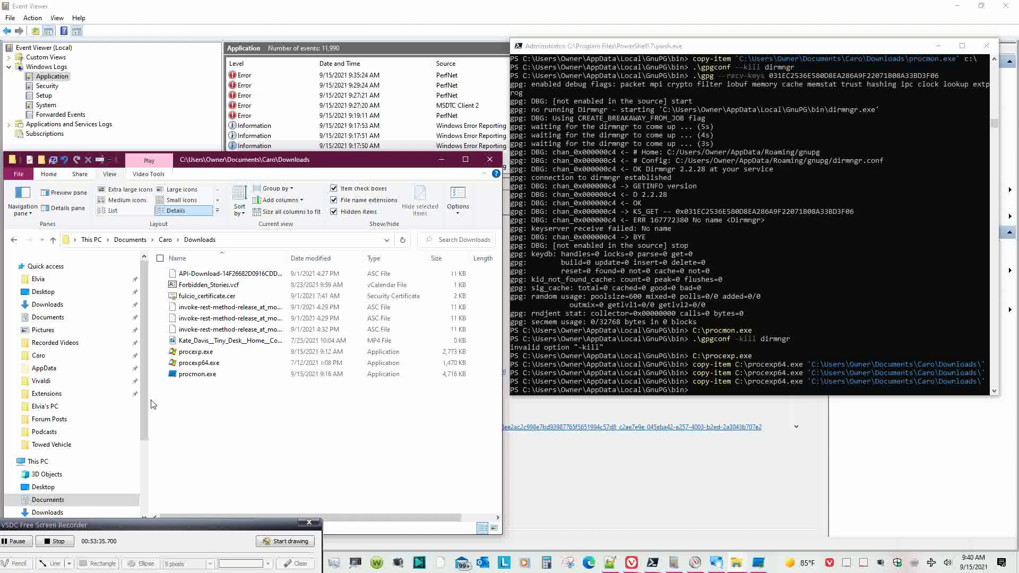
scroll(127, 404, "down", 2)
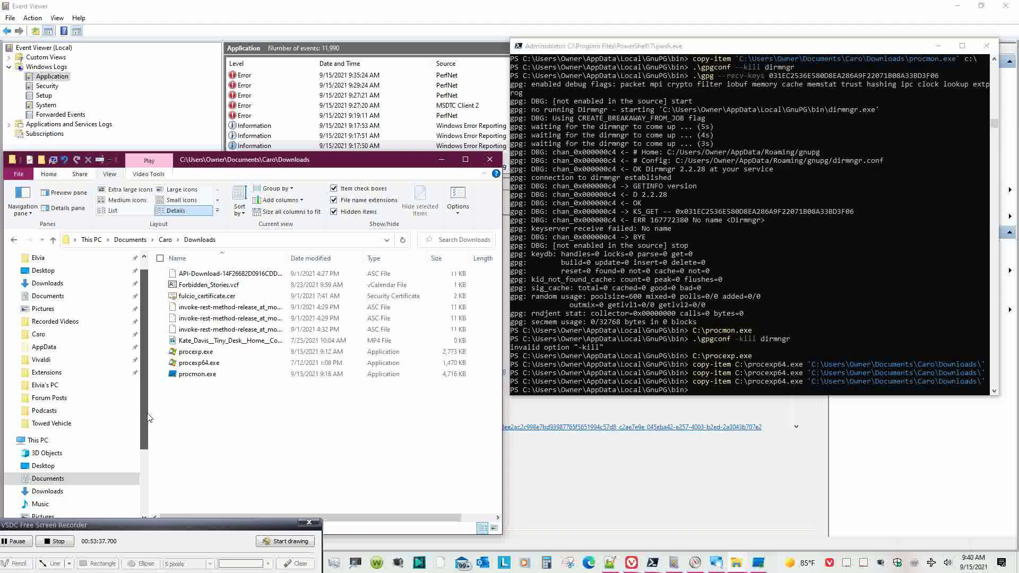
- Run Remove-Item on C:\procexp64.exe
left_click(714, 377)
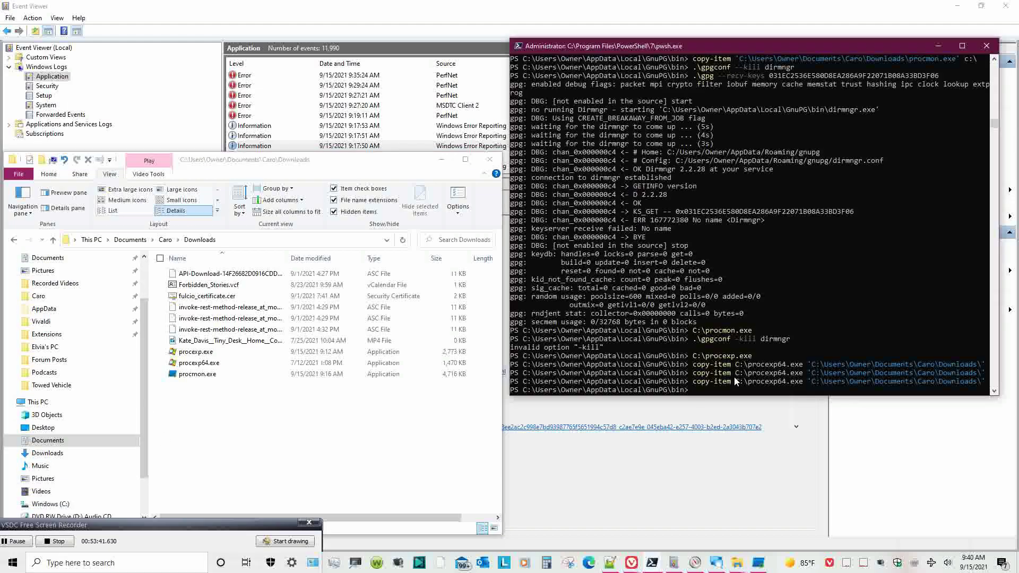
type("remove-i")
key("BackSpace")
type("C:\\procexp6")
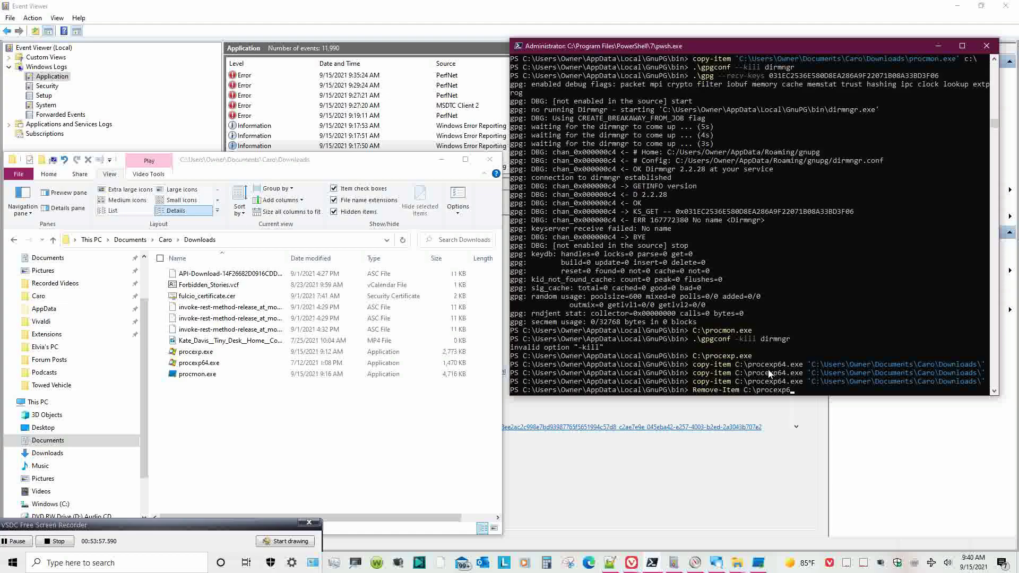
type("4.exe")
key("Return")
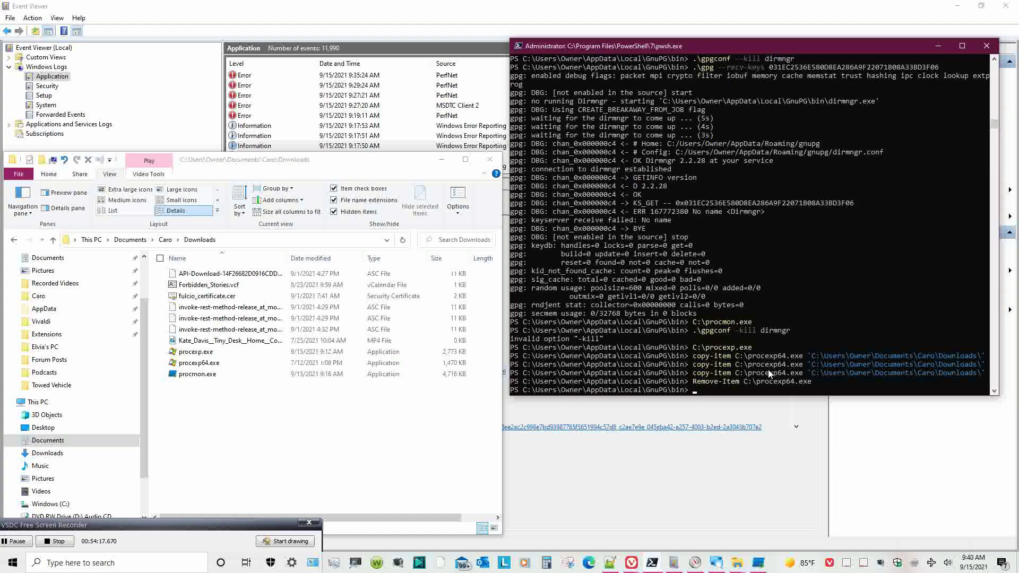
- Display the PowerShell help for Remove-Item
type("get-help remote-item")
key("Return")
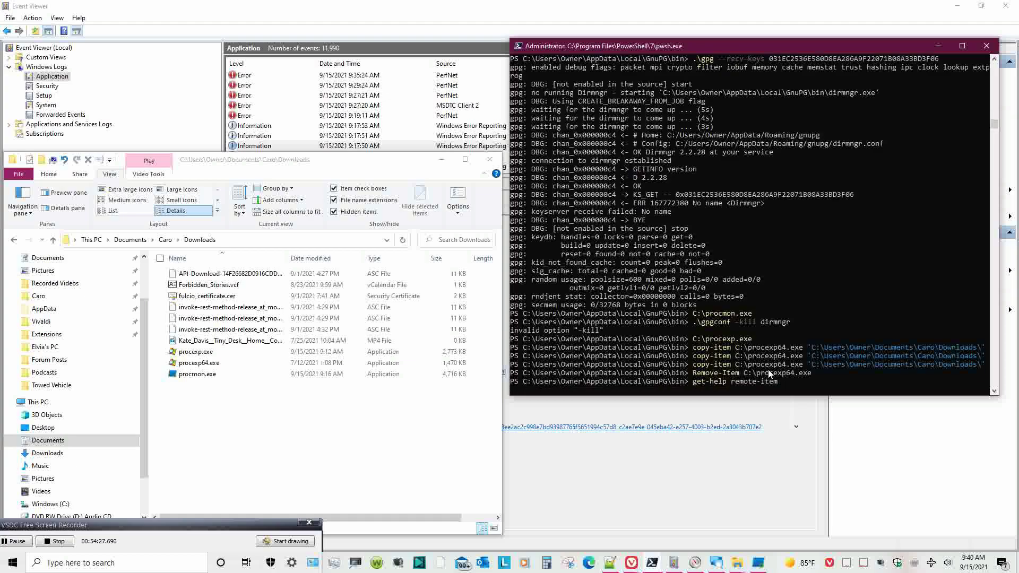
key("ctrl+c")
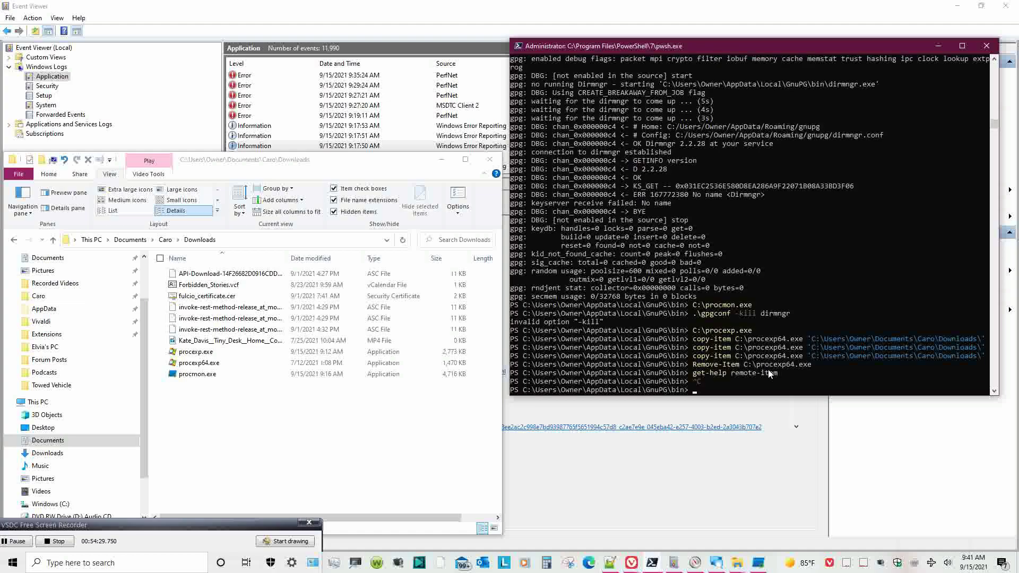
key("Up")
key("Return")
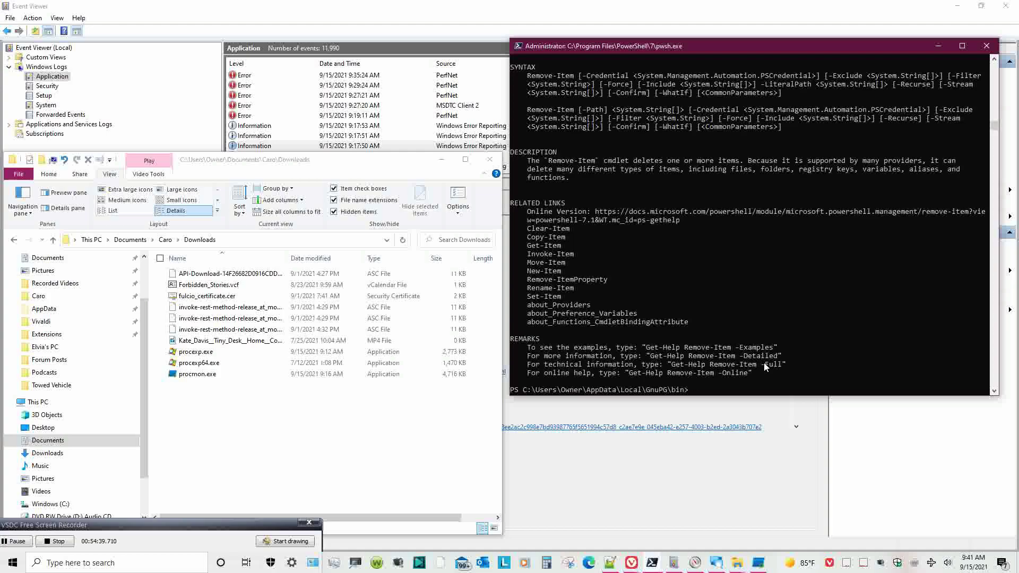
- Retry Remove-Item -Force C:\procexp64.exe, which fails because the path doesn't exist
key("Up")
key("Up")
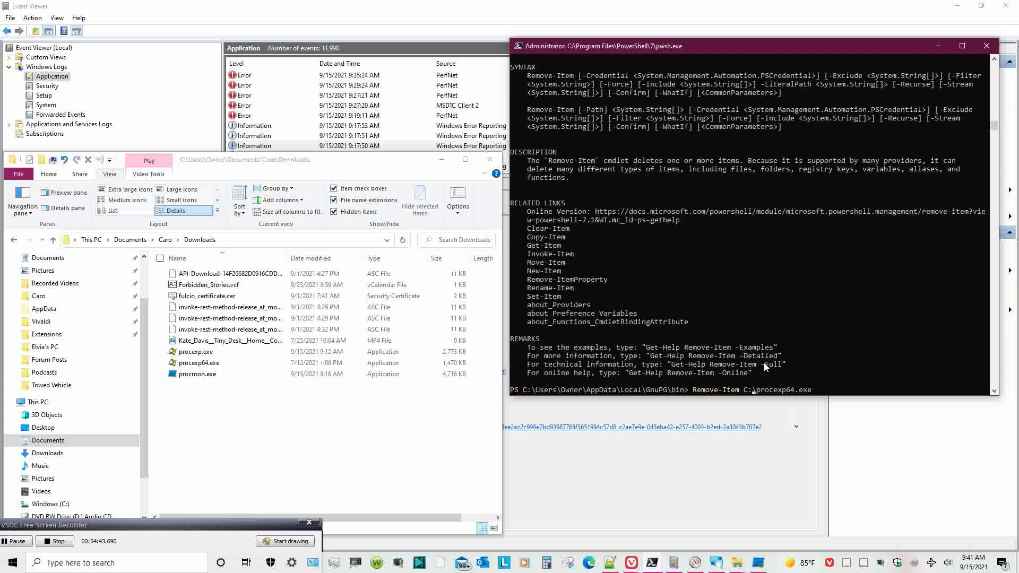
type("-force")
key("Return")
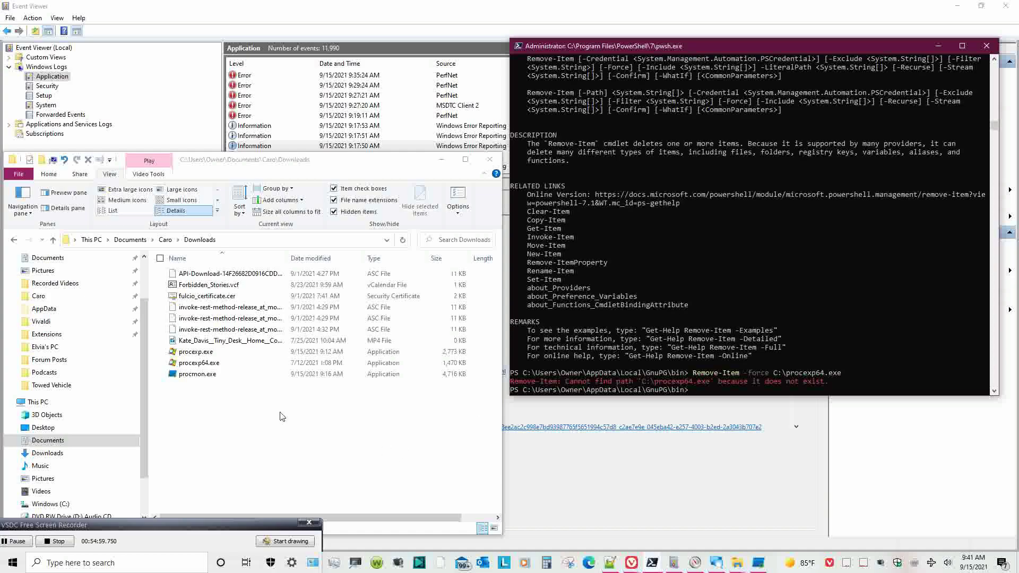
- Check Windows (C:) for procexp64.exe, then return to Caro\Downloads and bring up procexp64.exe's context menu
left_click_drag(144, 380, 104, 467)
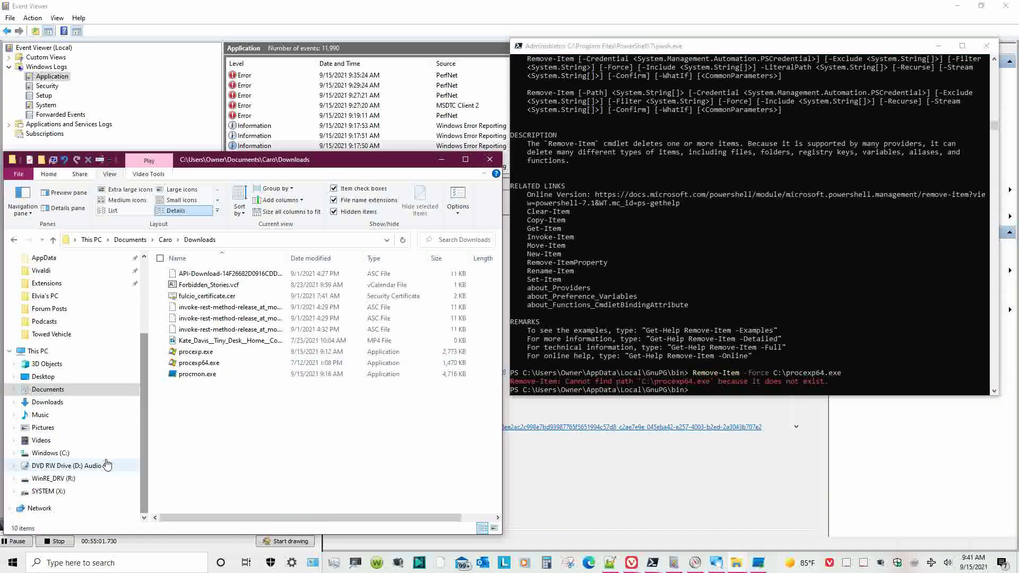
left_click(99, 457)
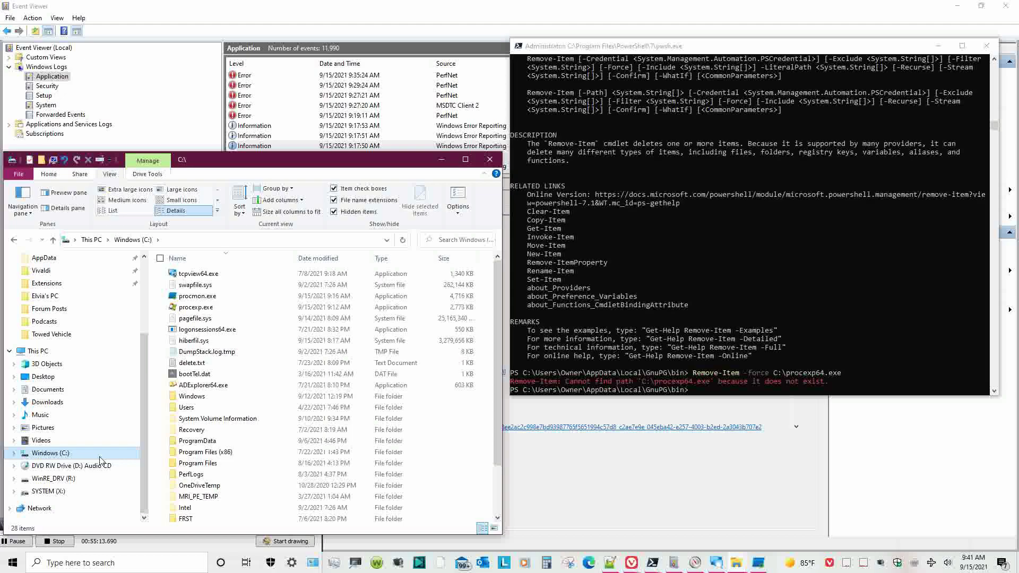
scroll(106, 414, "up", 3)
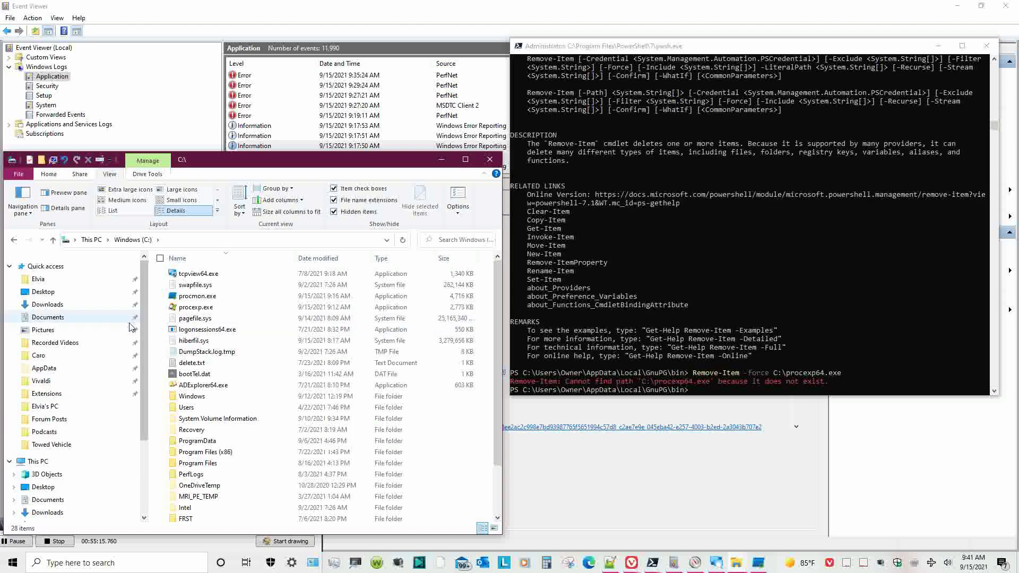
left_click(131, 358)
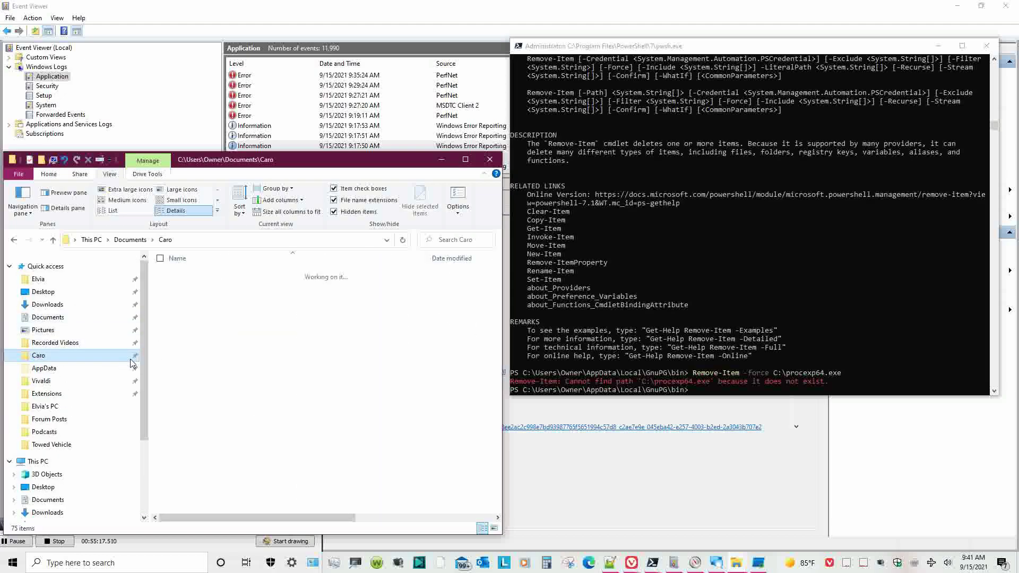
left_click(210, 343)
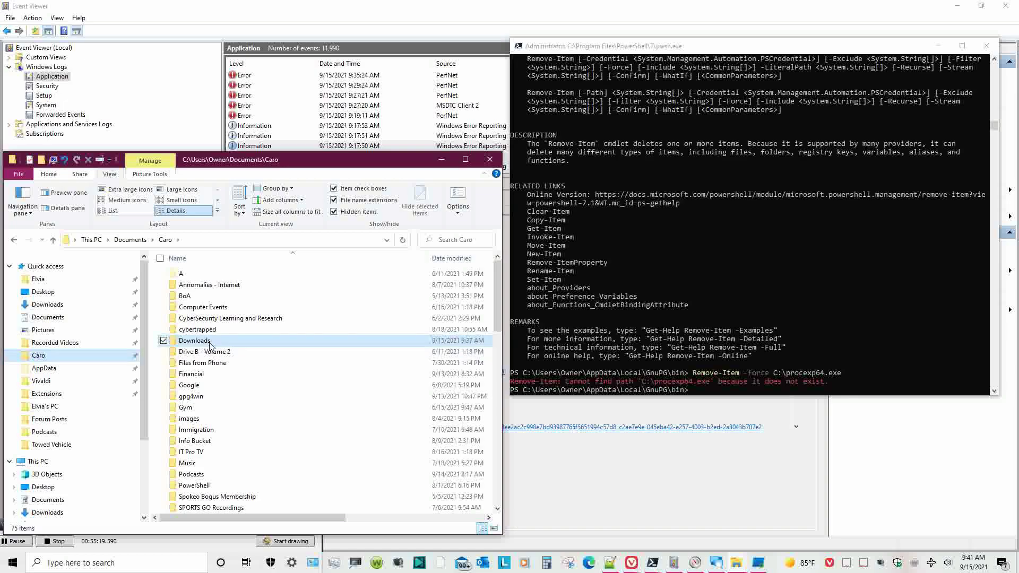
left_click(211, 344)
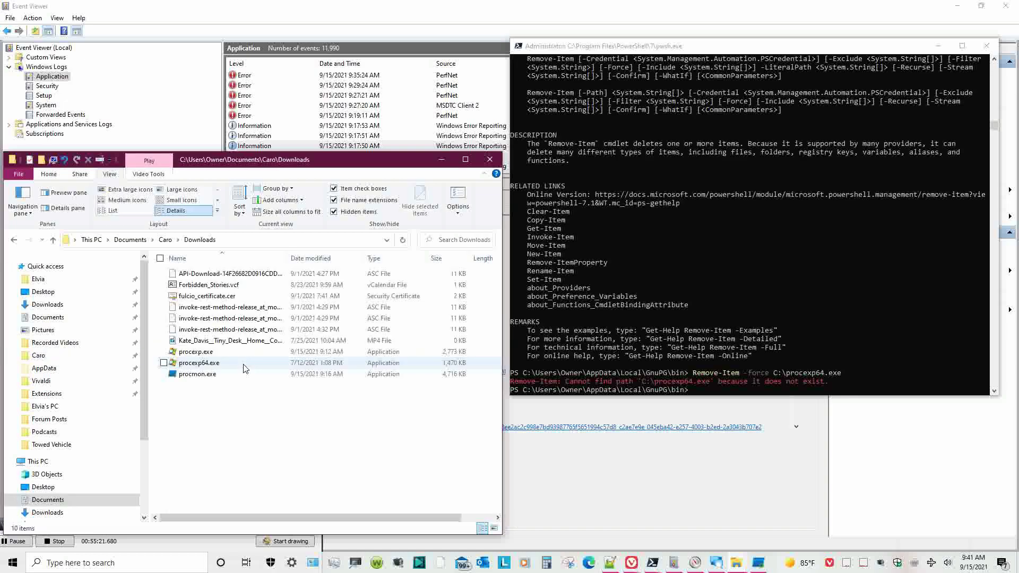
left_click(244, 364)
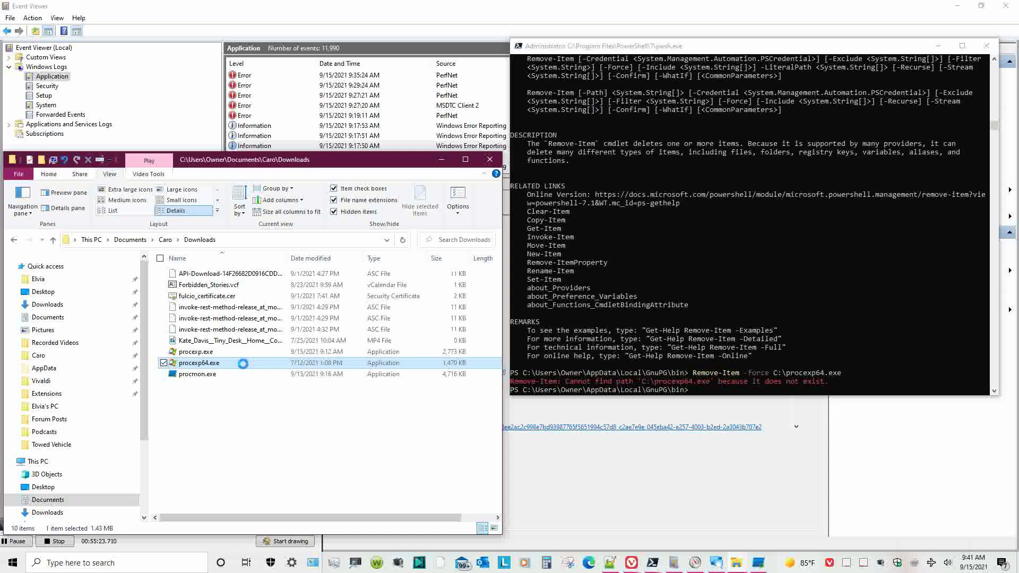
right_click(244, 364)
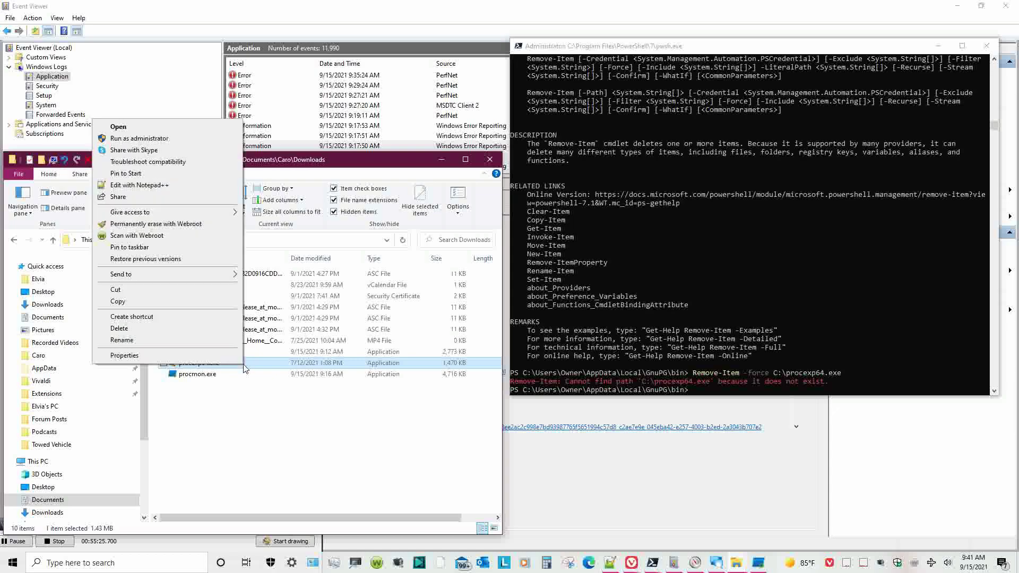
- Try removing SYSTEM from procexp64.exe's advanced security permissions and dismiss the inheritance warning
left_click(138, 355)
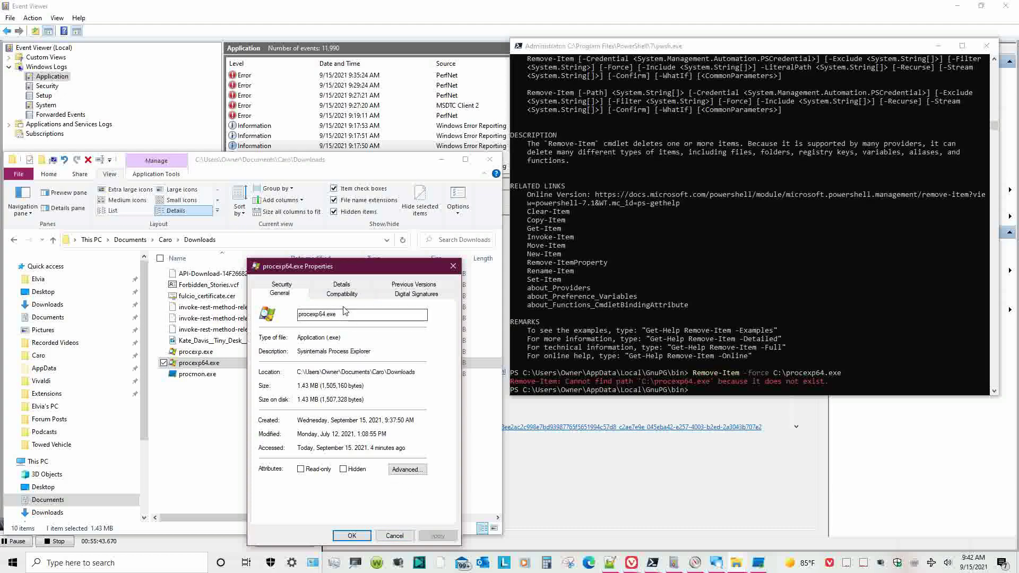
left_click(296, 286)
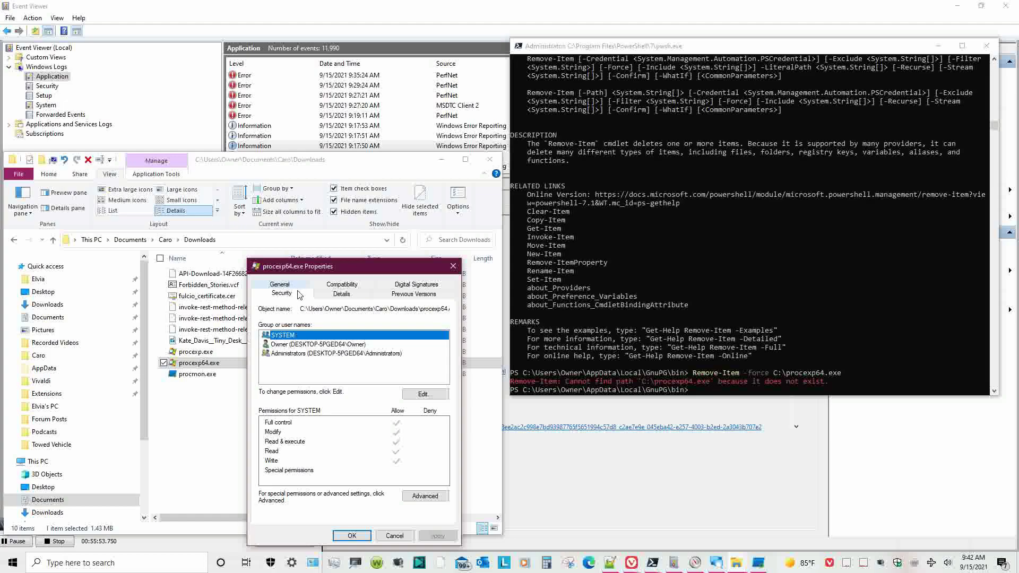
left_click(440, 493)
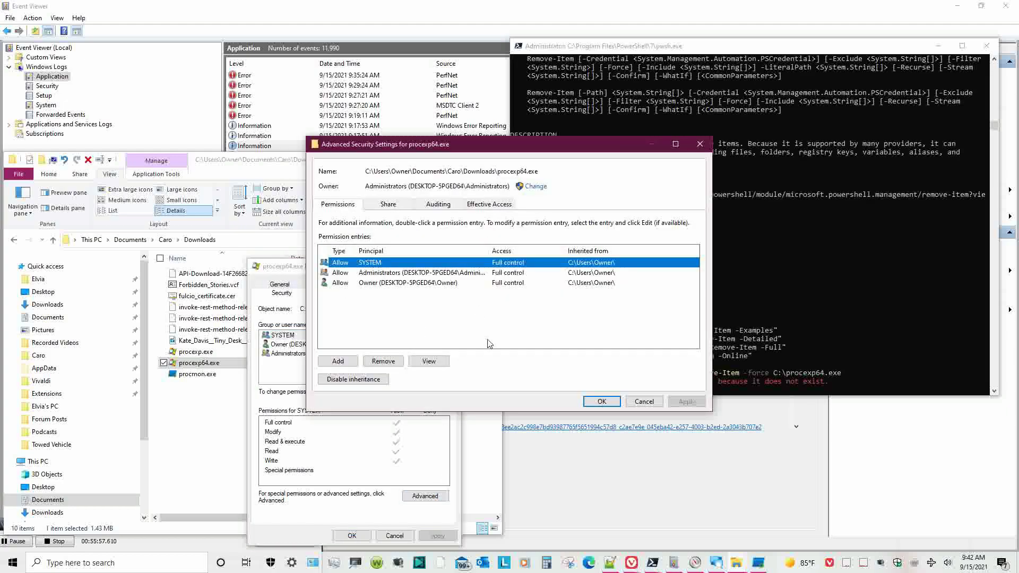
left_click(384, 361)
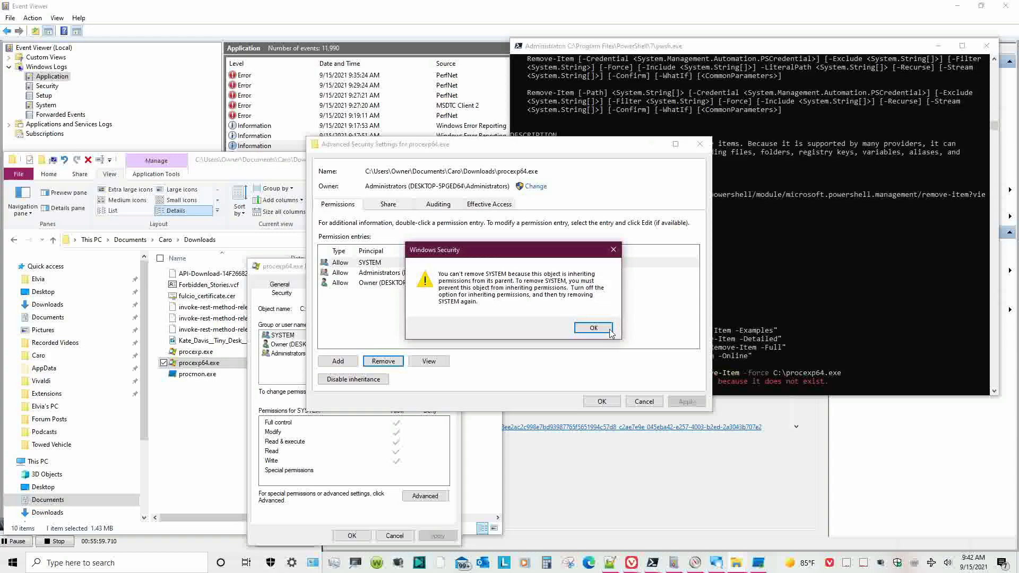
left_click(608, 329)
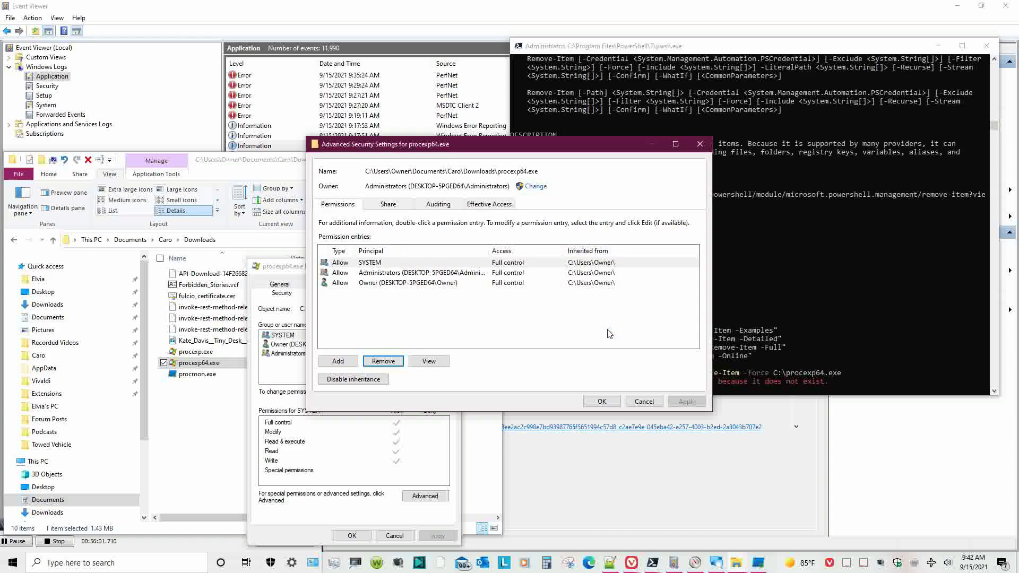
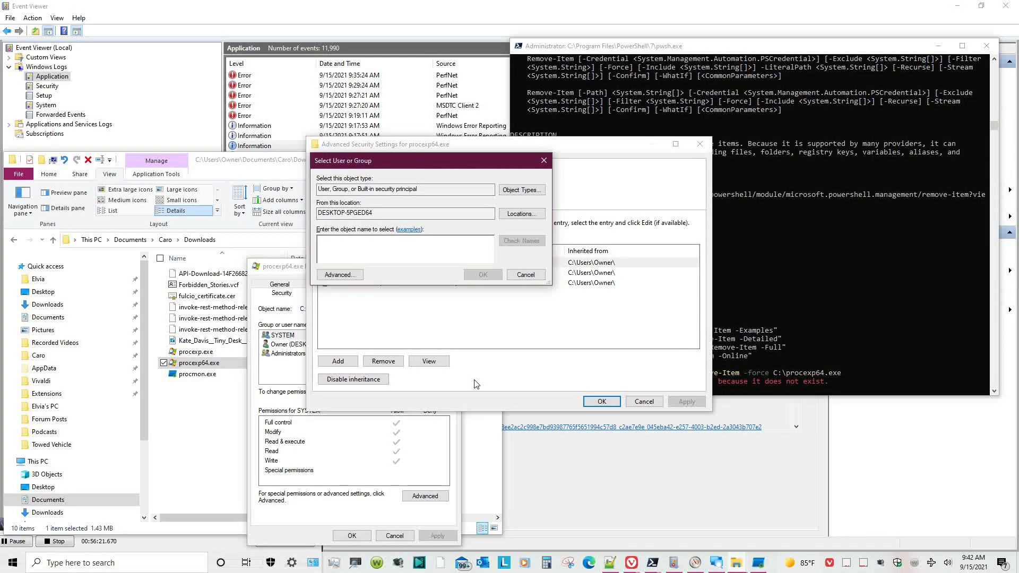
- Make the Owner account the owner of procexp64.exe and apply the change
type("Owner")
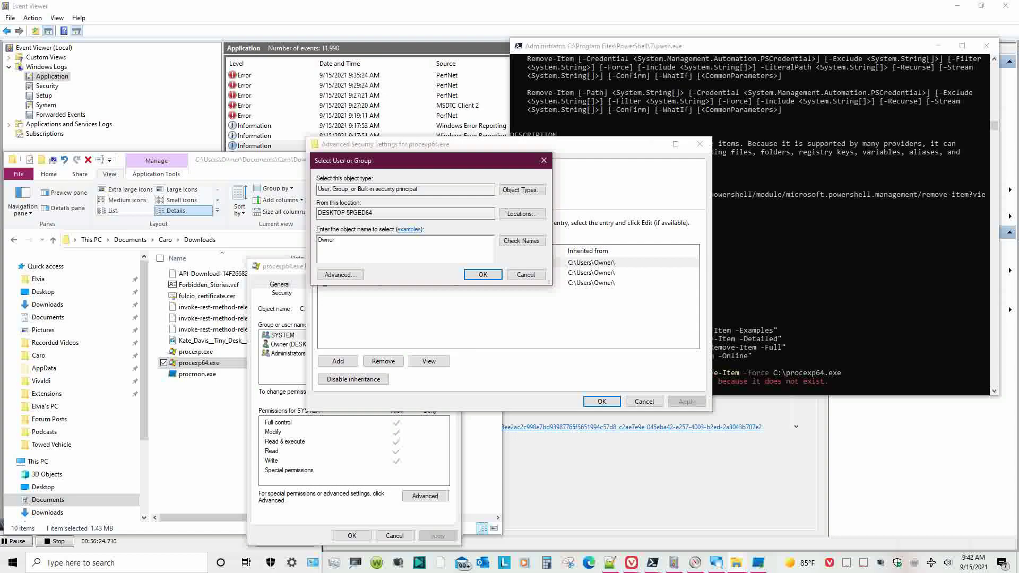
key("Return")
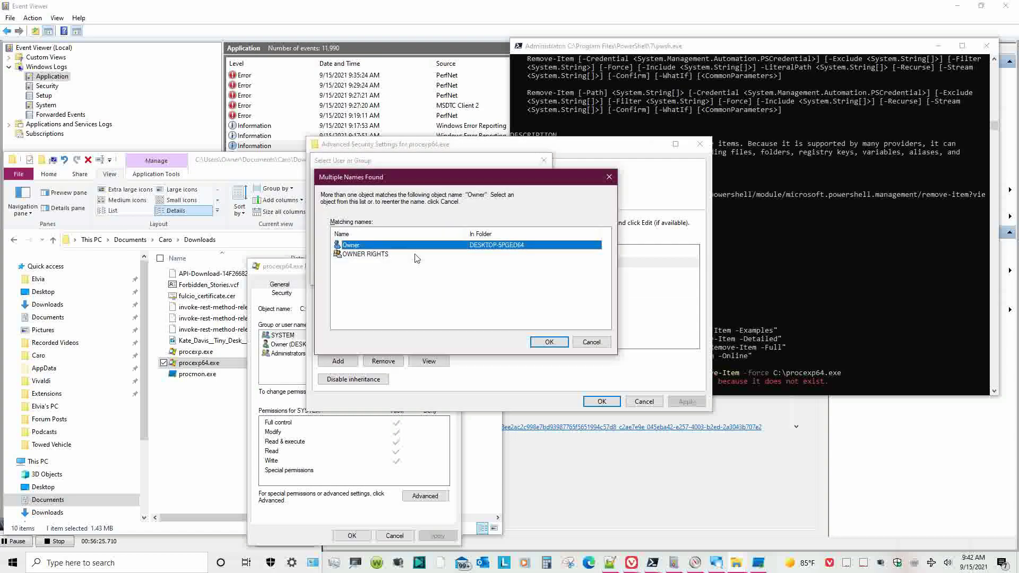
left_click(547, 343)
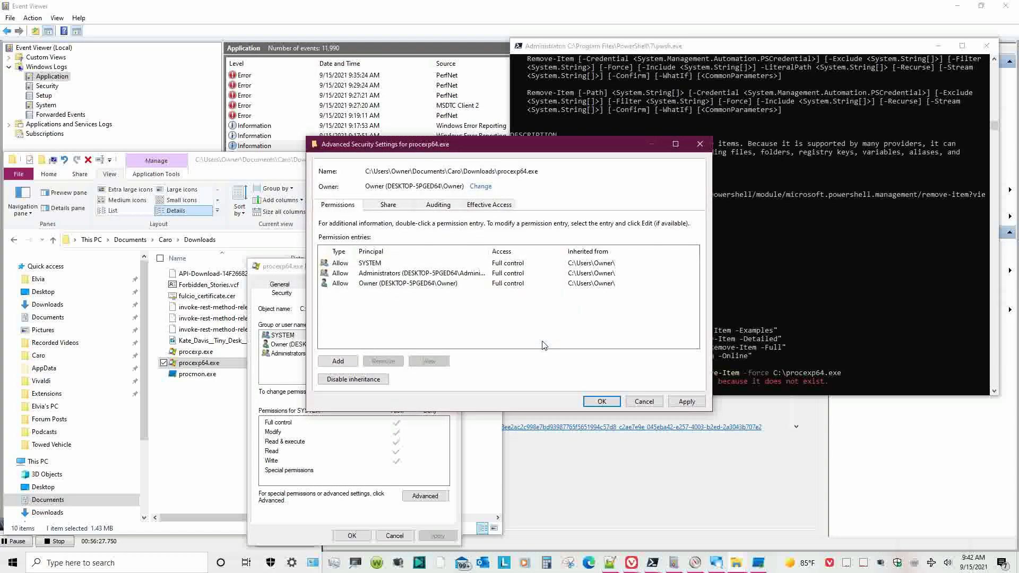
left_click(687, 401)
left_click(602, 402)
- Try removing the SYSTEM and Administrators permission entries, dismissing each warning
left_click(426, 496)
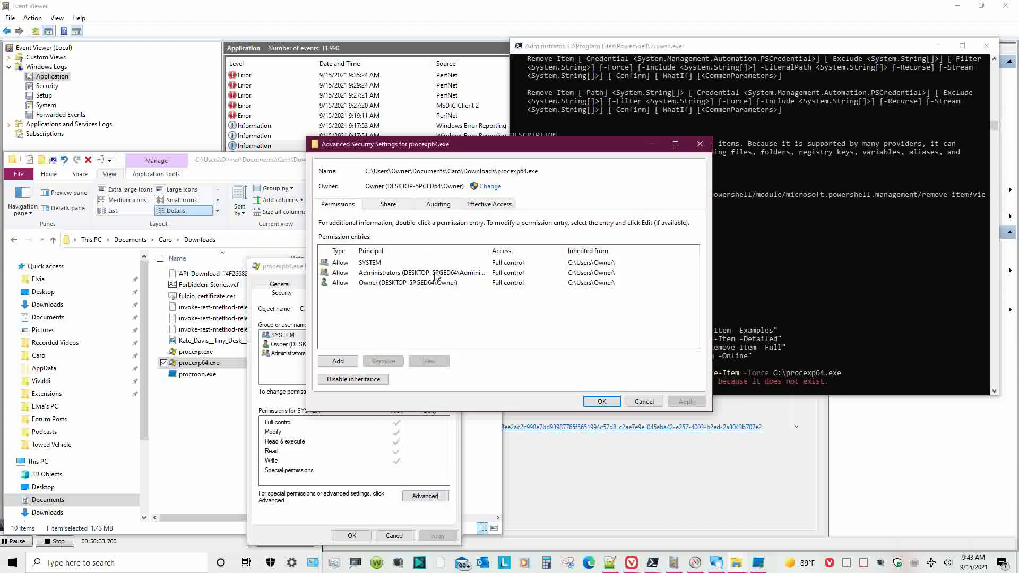
left_click(396, 251)
left_click(399, 284)
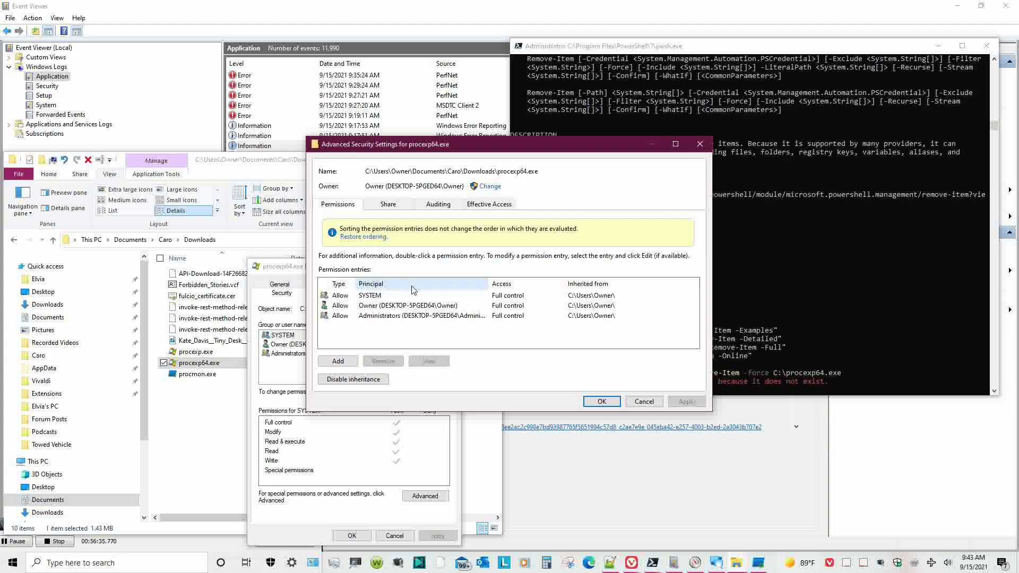
left_click(429, 296)
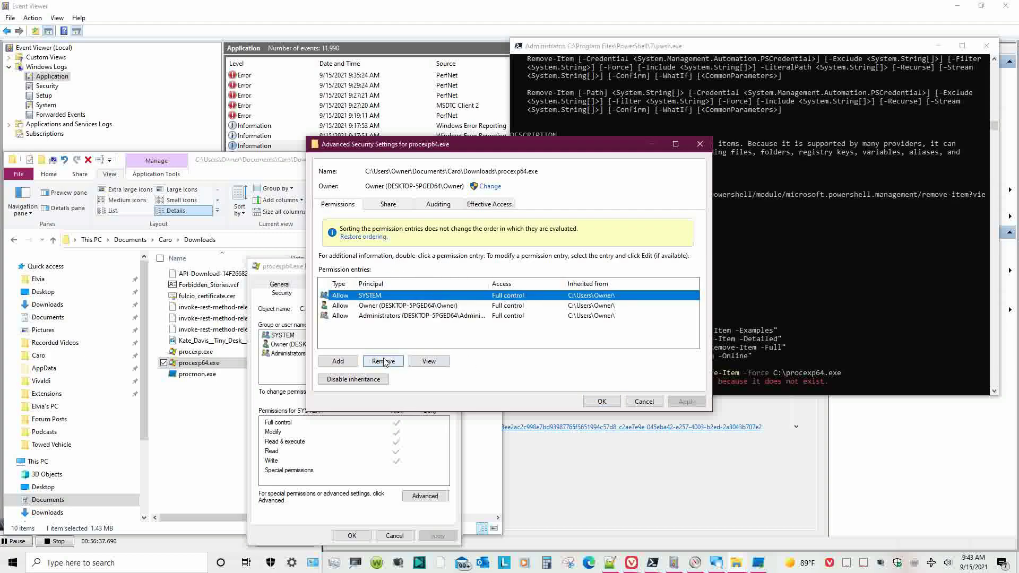
left_click(385, 361)
left_click(593, 328)
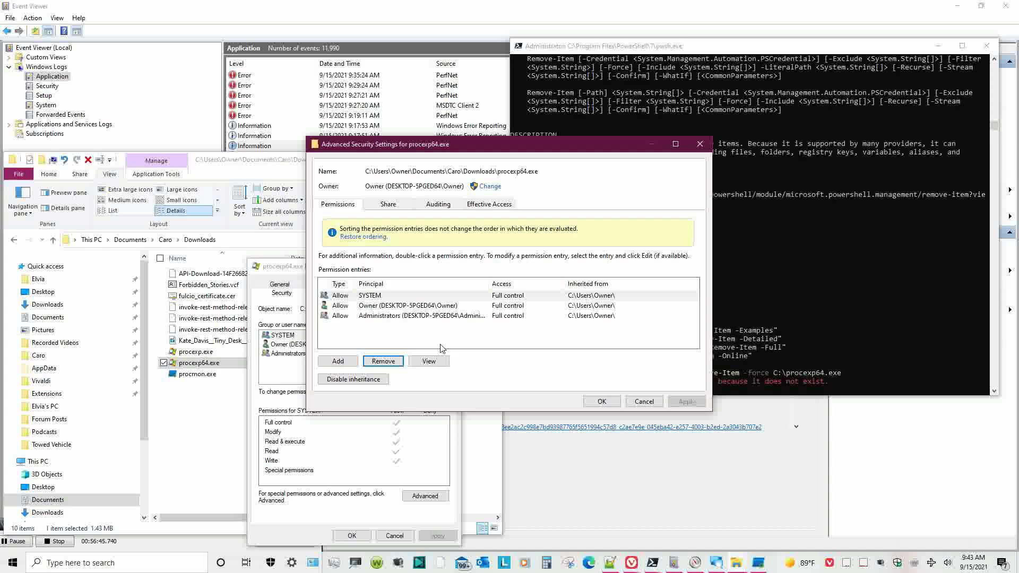
left_click(422, 316)
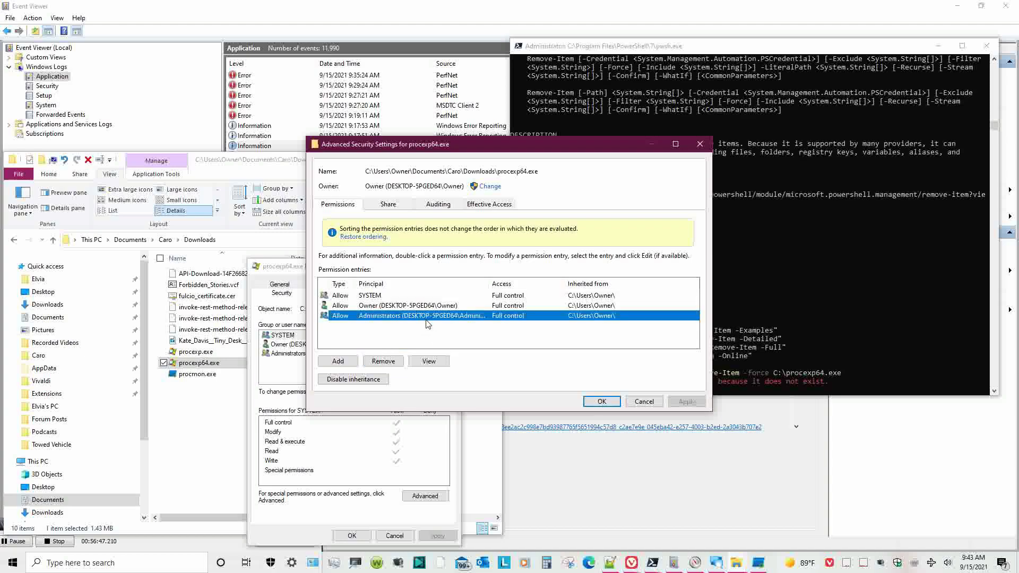
left_click(384, 361)
left_click(581, 339)
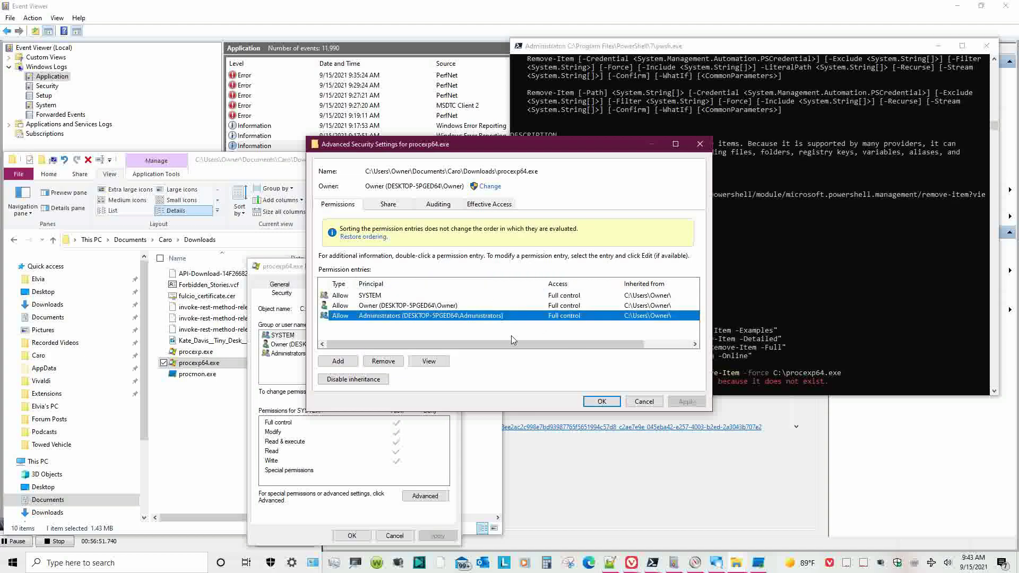
- Disable inheritance, remove all inherited permissions, and confirm denying access to everyone
left_click(374, 380)
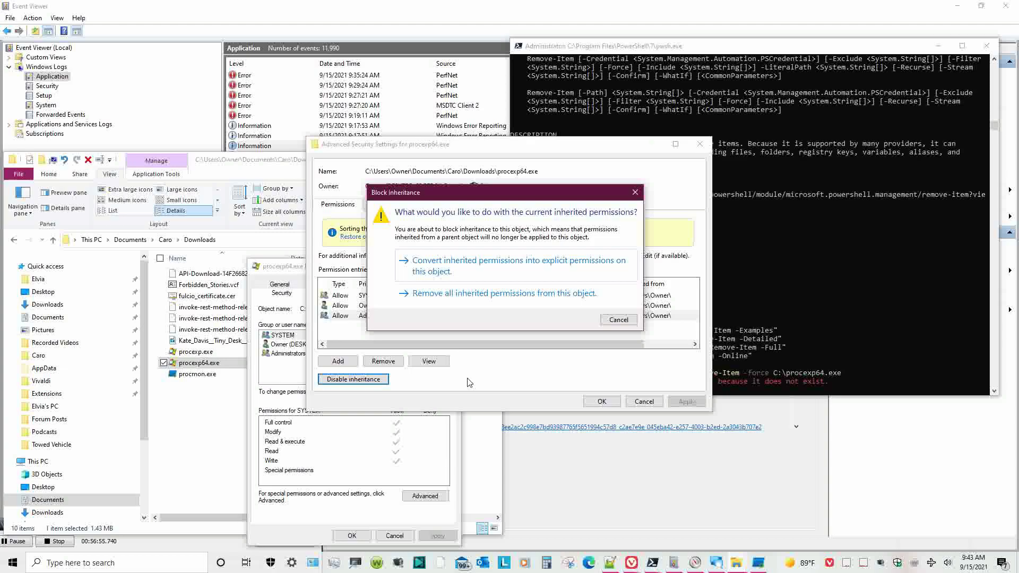
left_click(475, 294)
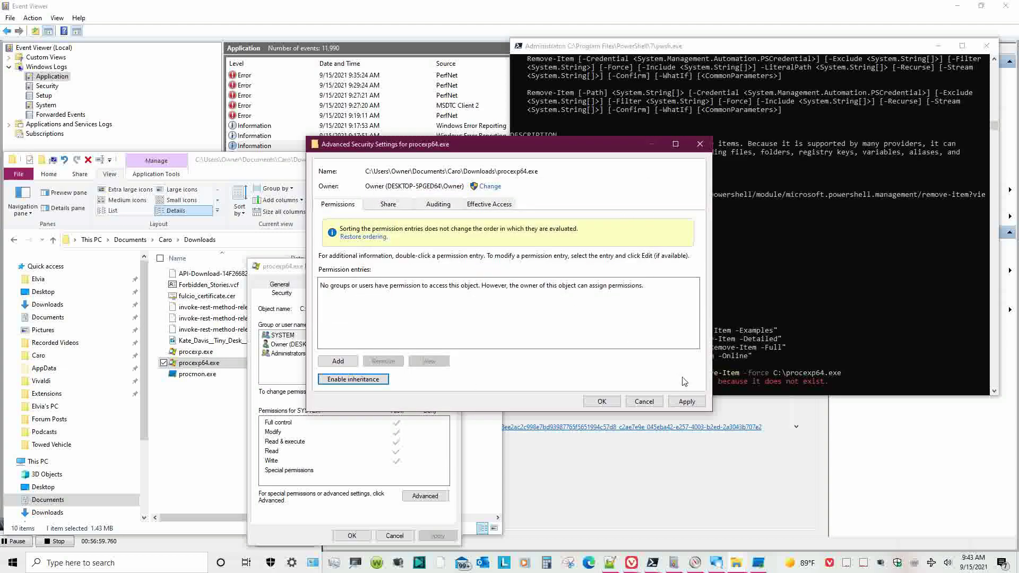
left_click(603, 402)
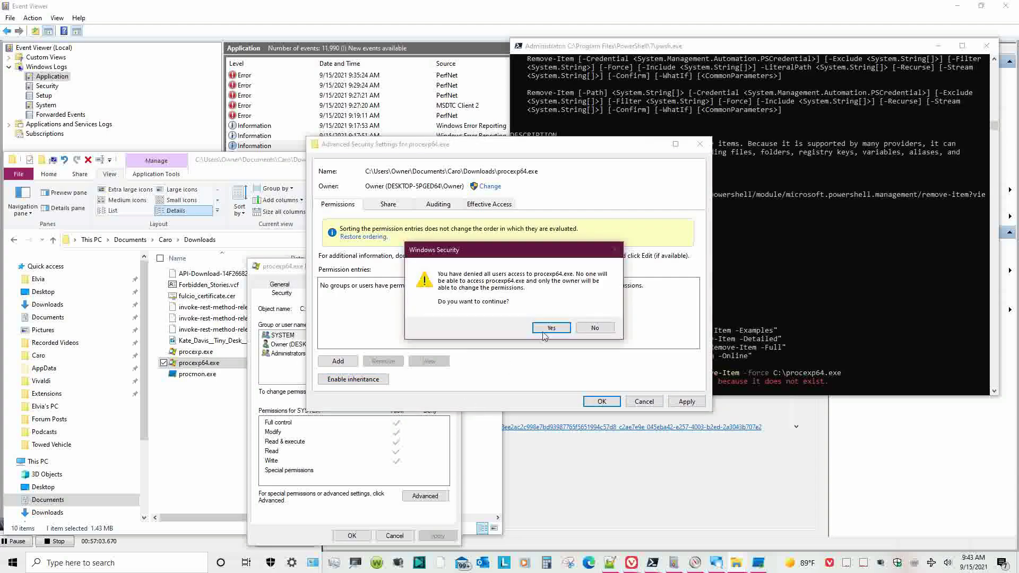
left_click(551, 336)
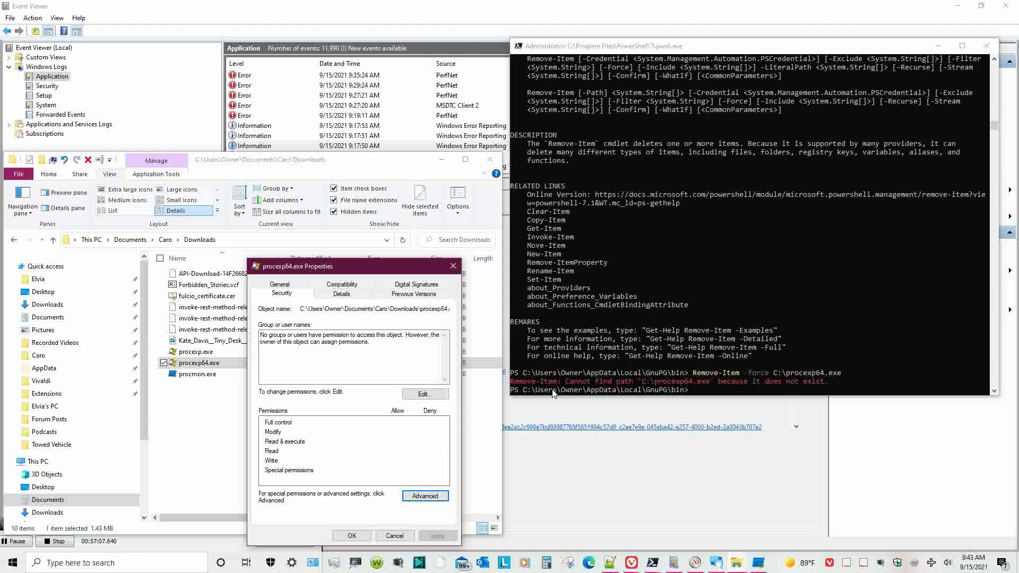
left_click(352, 536)
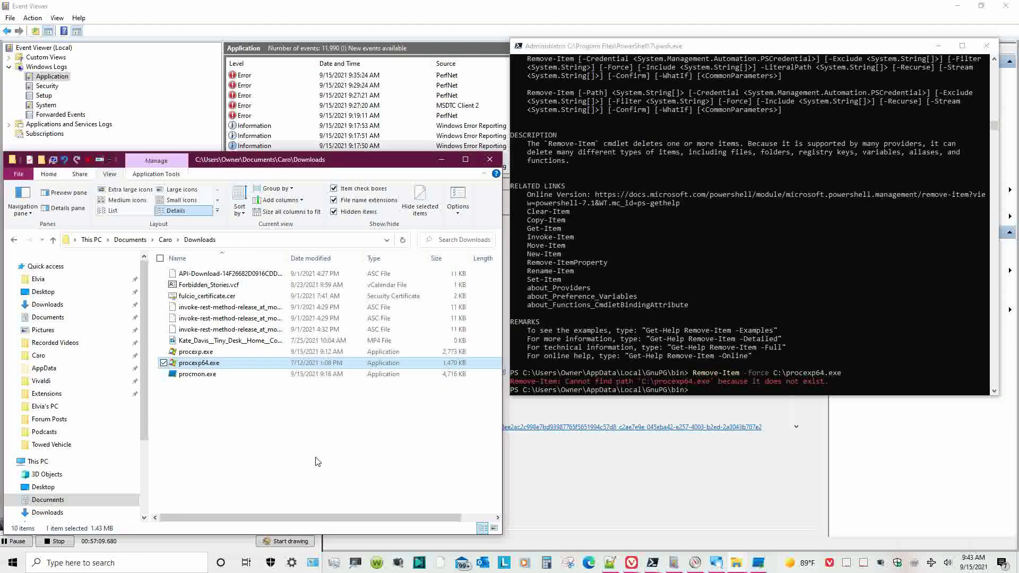
- Switch to the PowerShell console and run C:\procexp.exe
left_click(347, 461)
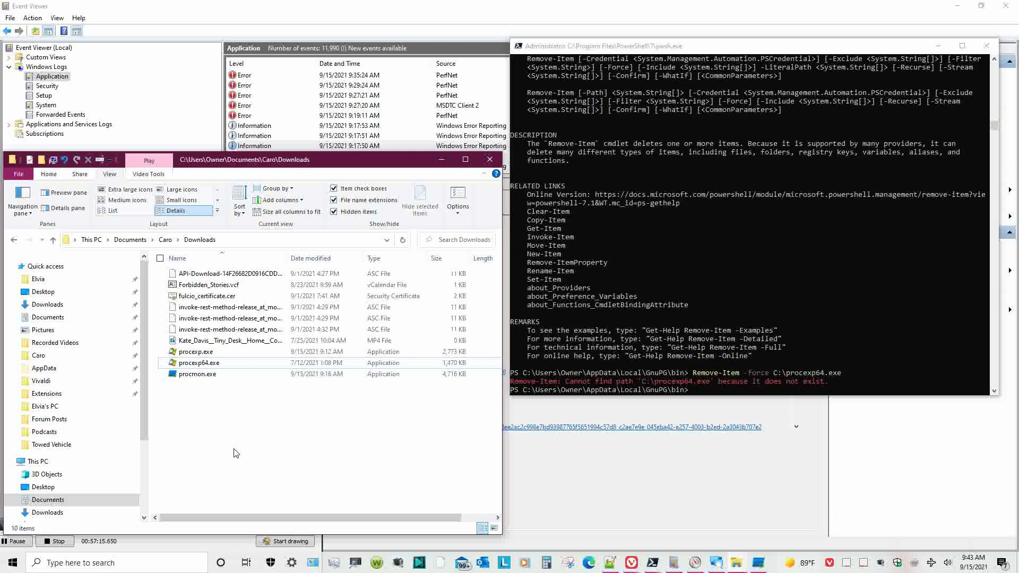
left_click(441, 159)
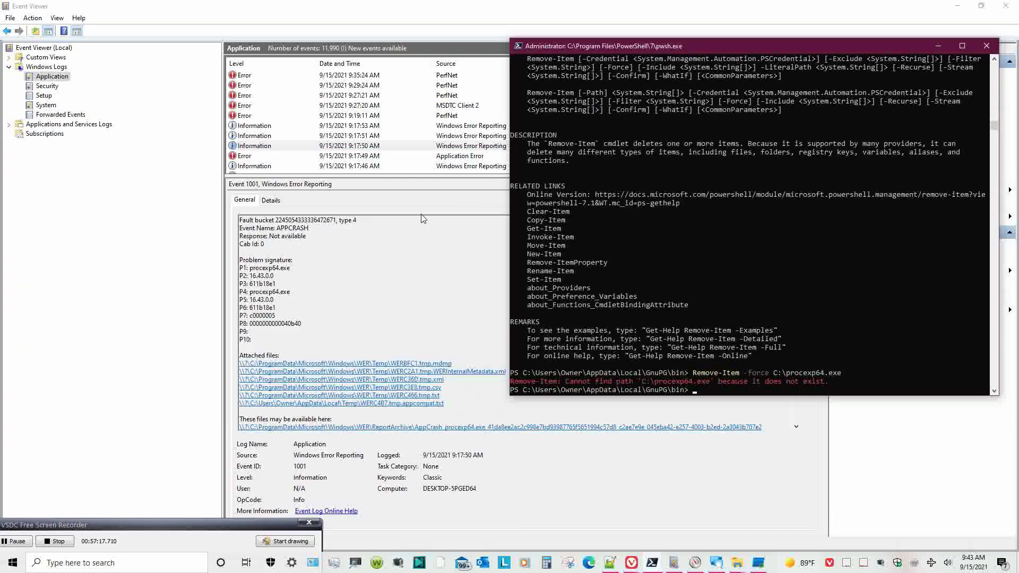
left_click(720, 381)
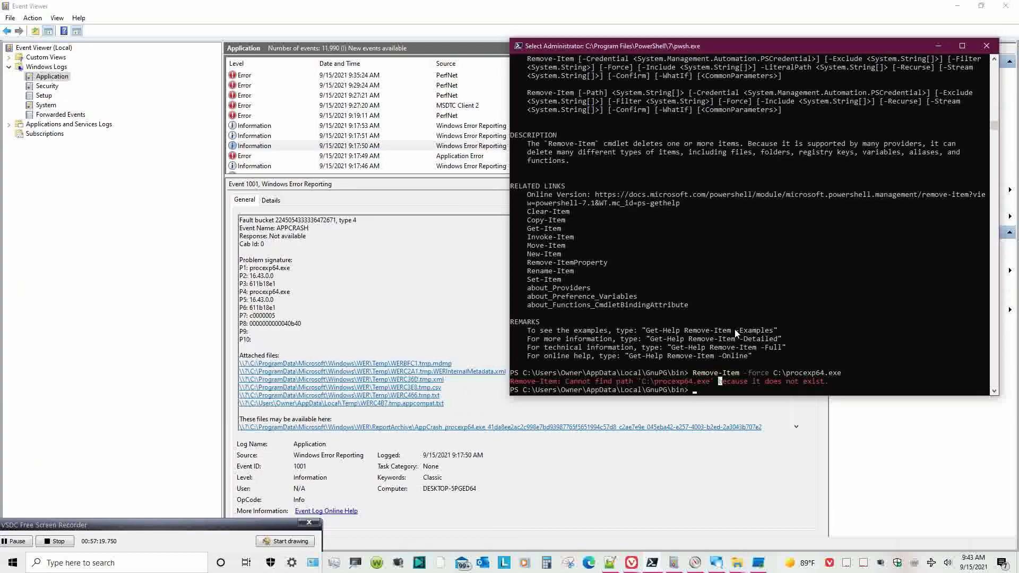
type("c")
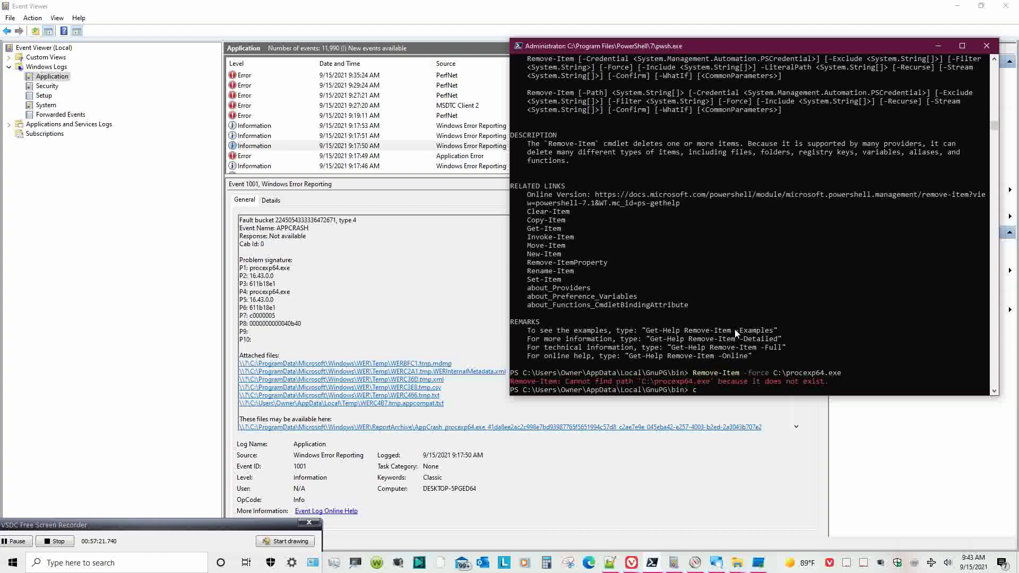
type(":\\")
key("BackSpace")
key("BackSpace")
key("BackSpace")
type("C:\\procexp.exe")
key("Return")
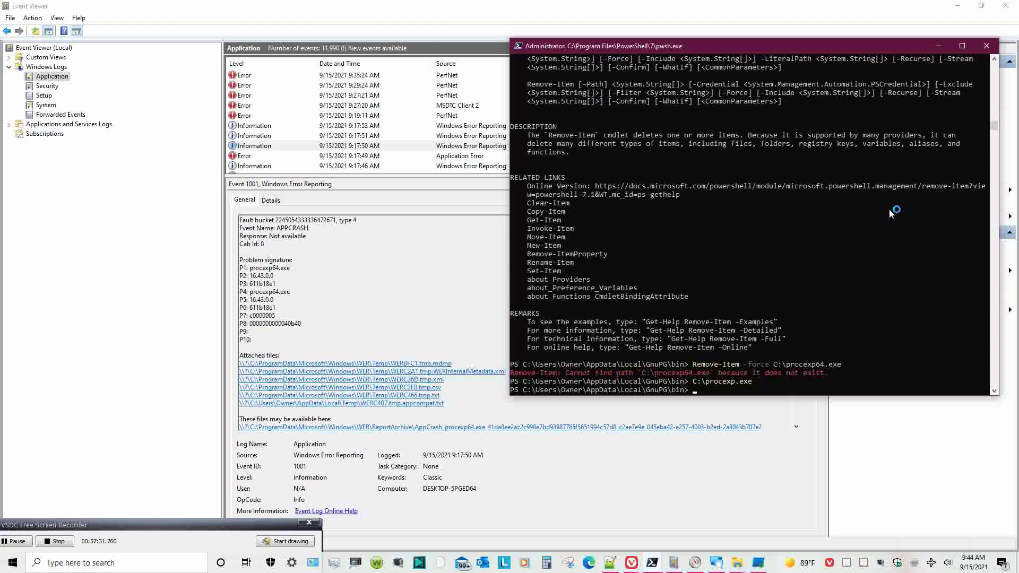
left_click(957, 6)
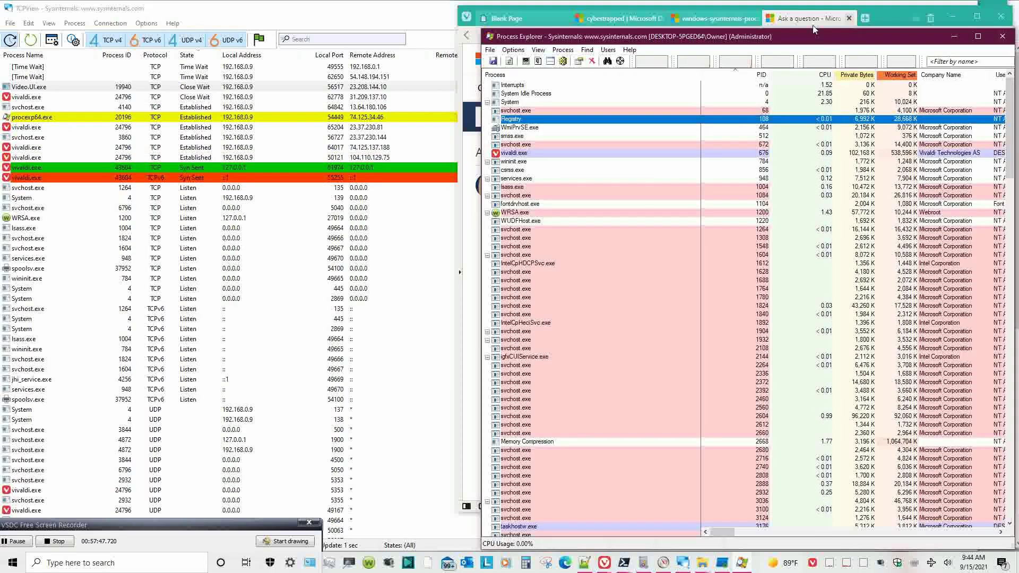
- Sort Process Explorer by CPU and view the Image tab of procexp64.exe's properties
left_click_drag(807, 40, 757, 22)
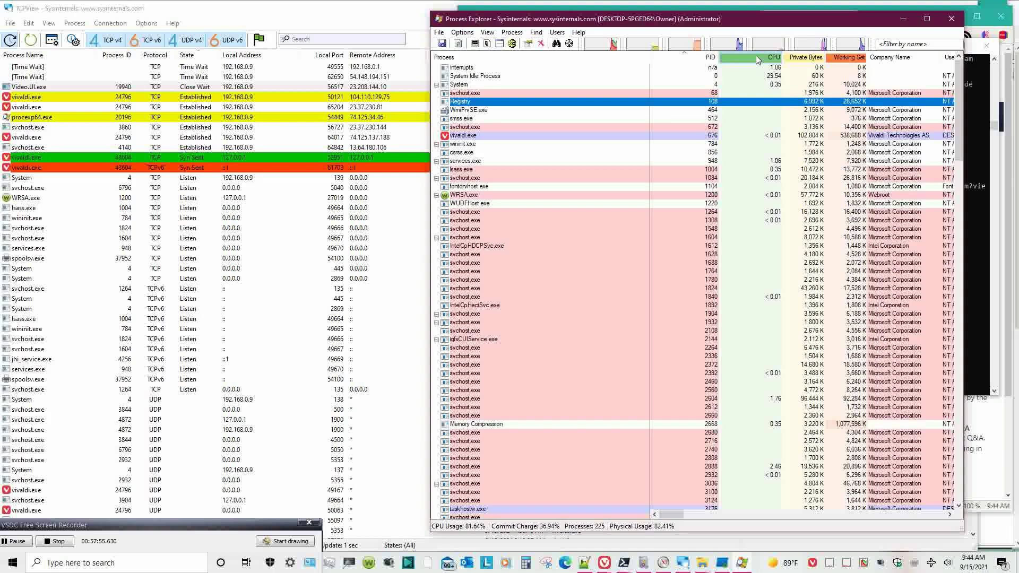
left_click(757, 60)
left_click_drag(959, 384, 963, 130)
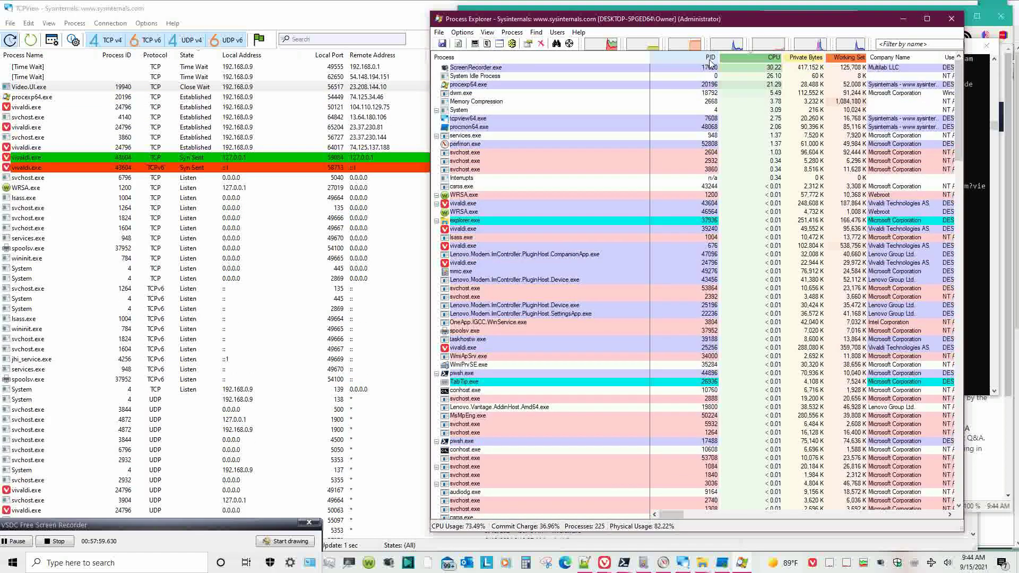
left_click(550, 85)
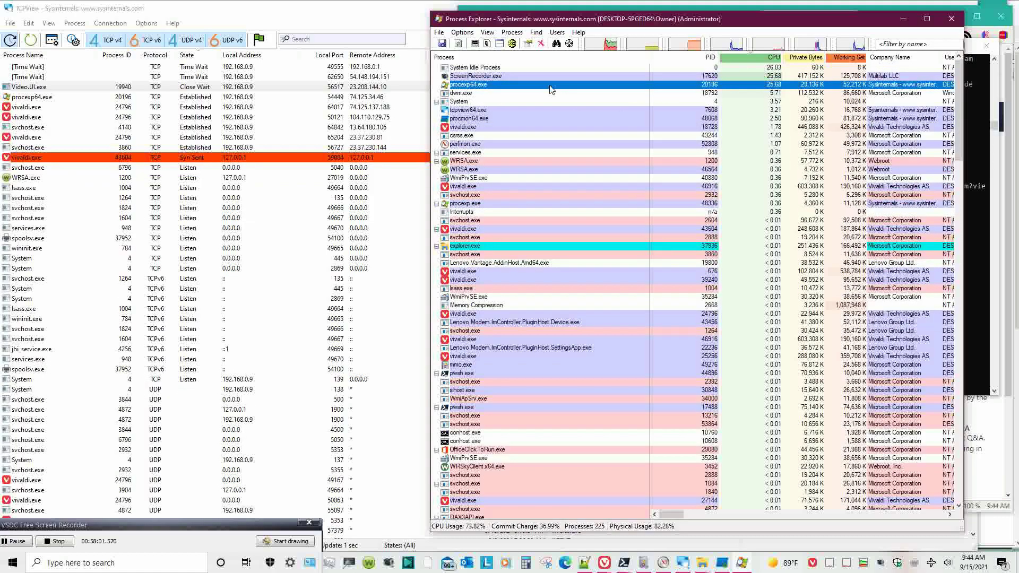
right_click(549, 86)
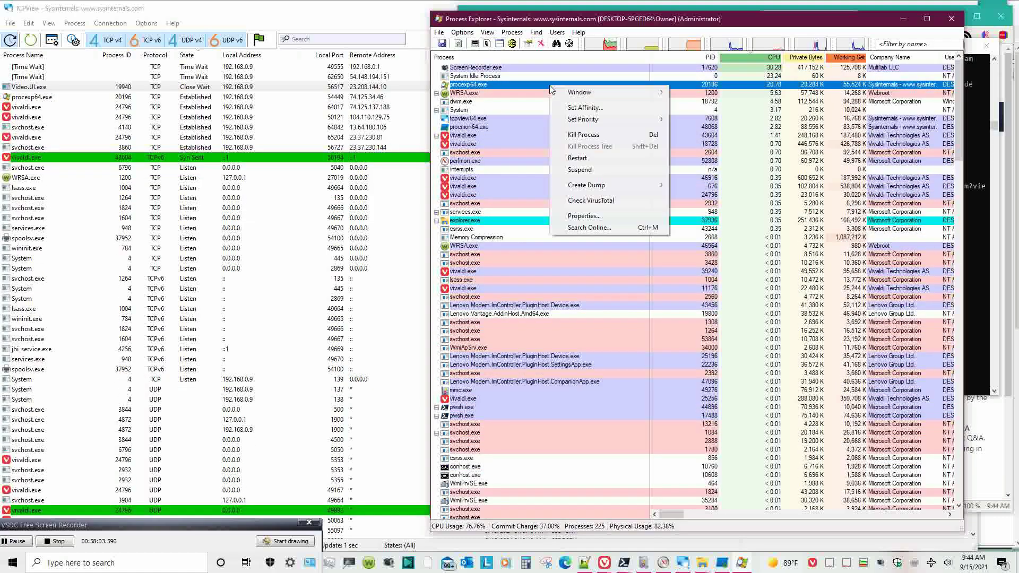
left_click(584, 215)
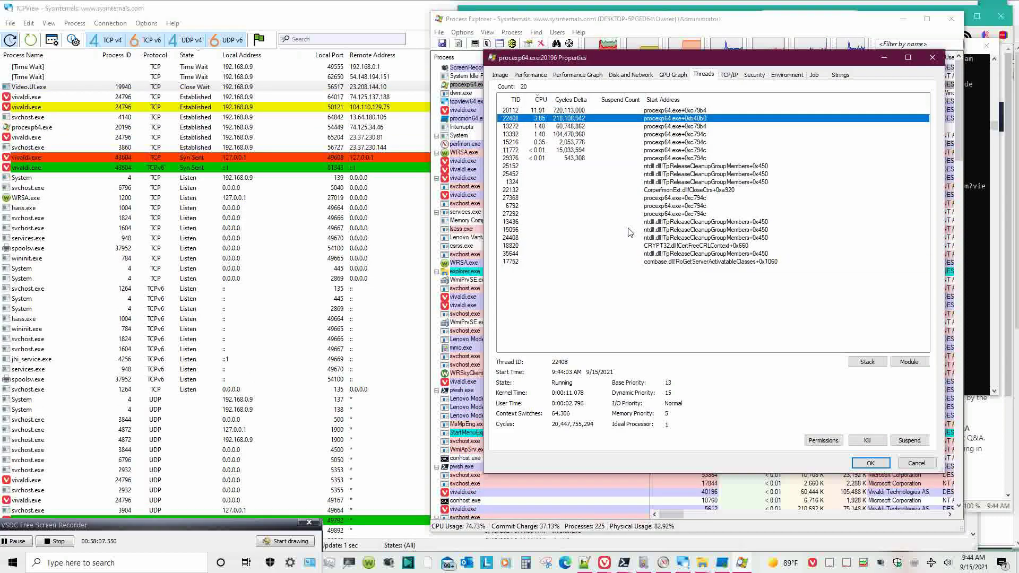
left_click(501, 75)
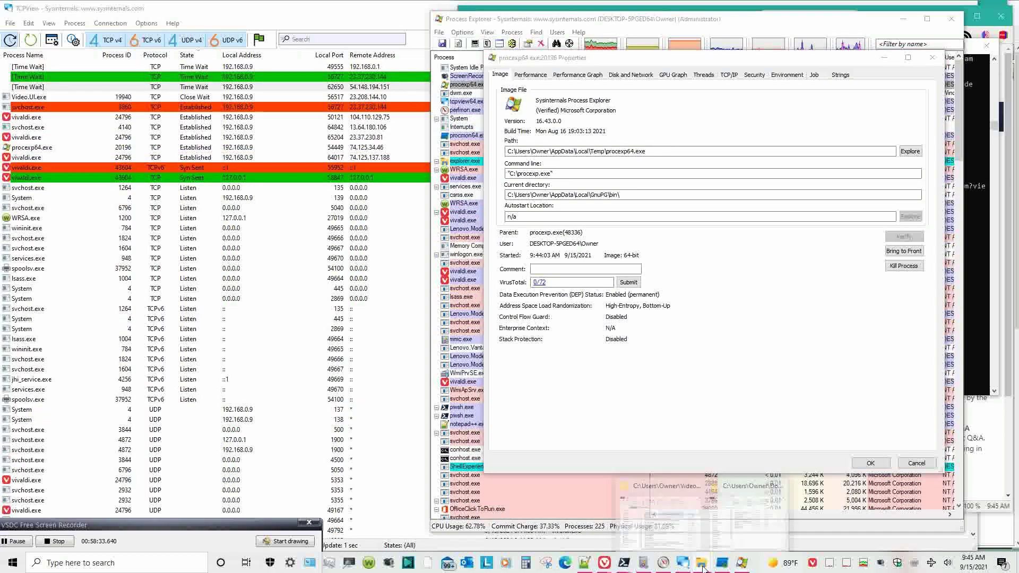
- Go to drive C, launch procexp.exe, and bring up its Properties
mouse_move(701, 562)
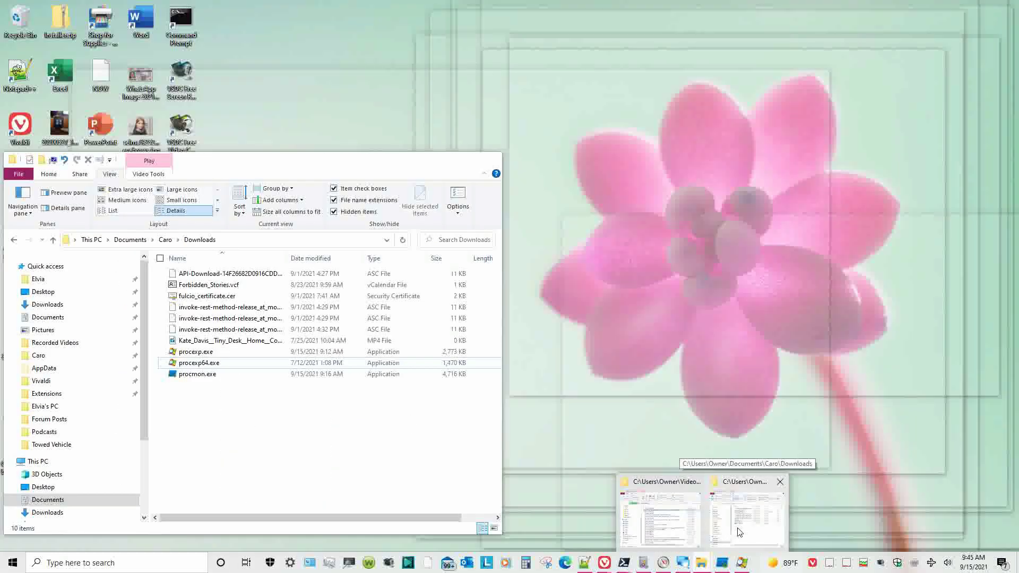
left_click(739, 531)
scroll(115, 471, "down", 3)
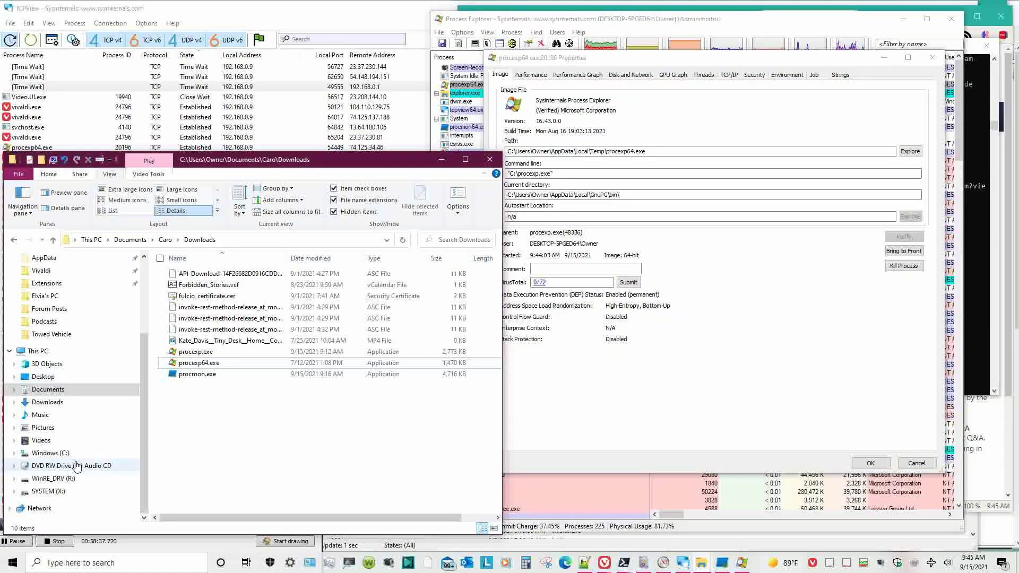
left_click(67, 454)
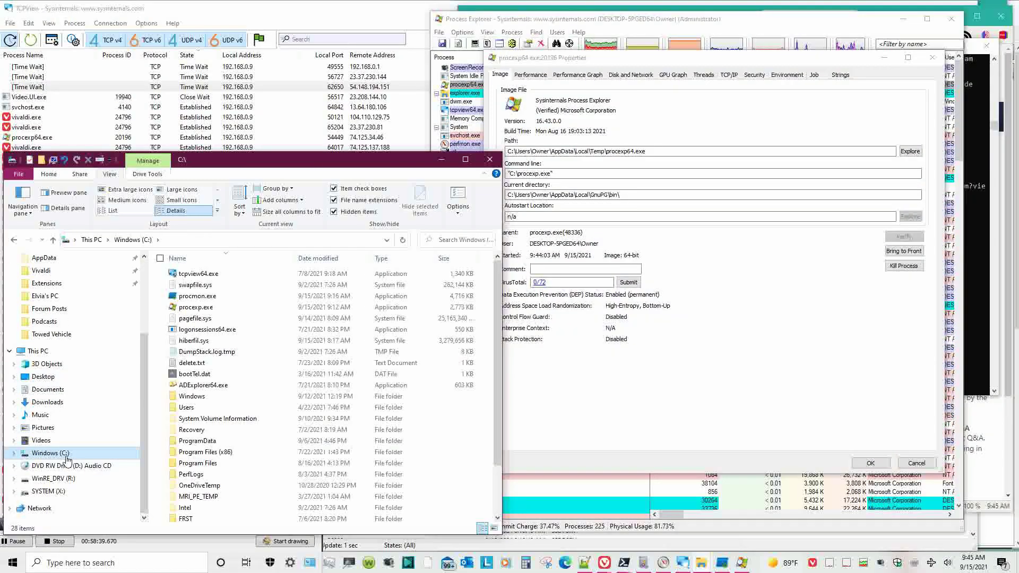
left_click(183, 307)
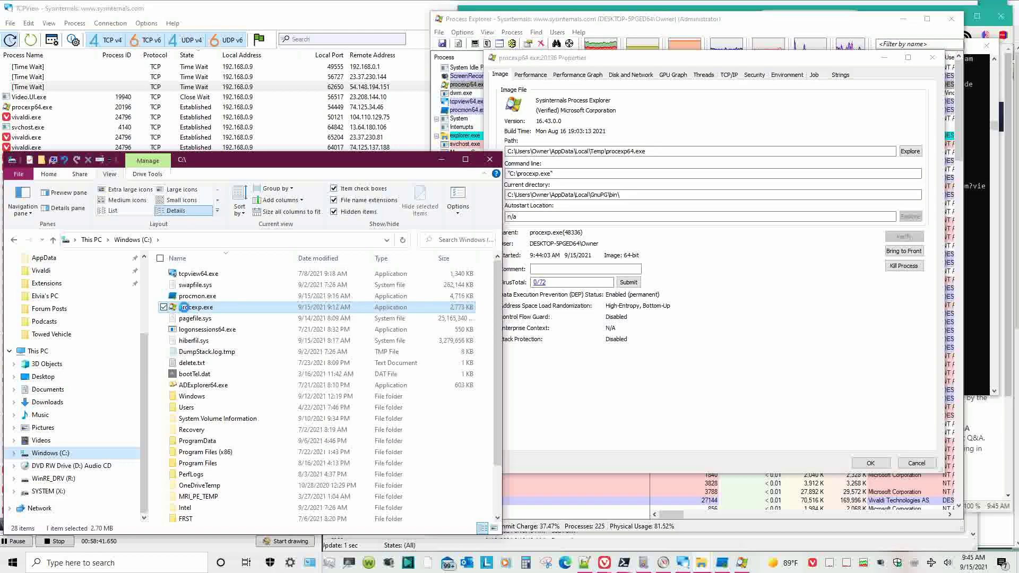
double_click(184, 307)
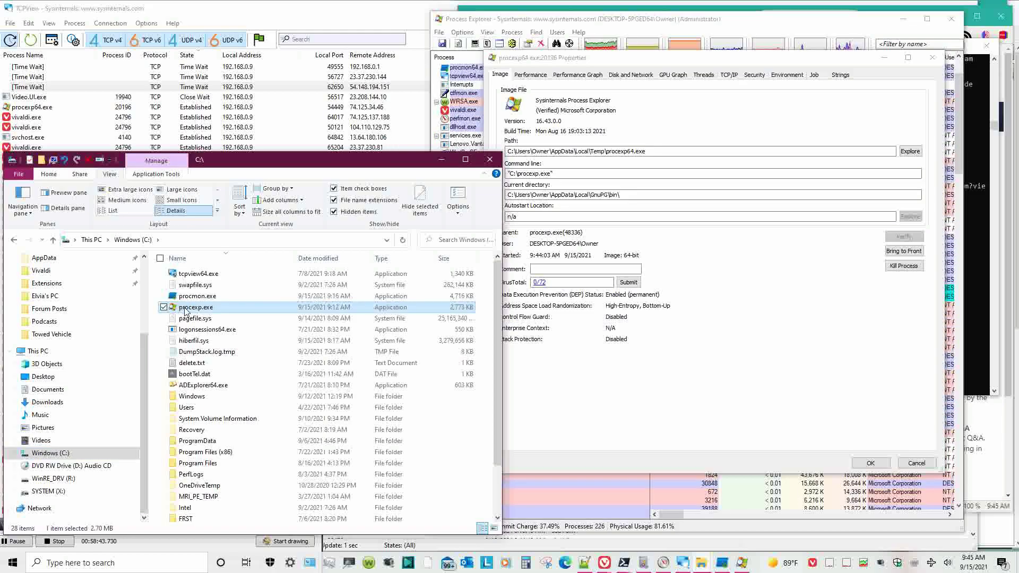
right_click(183, 307)
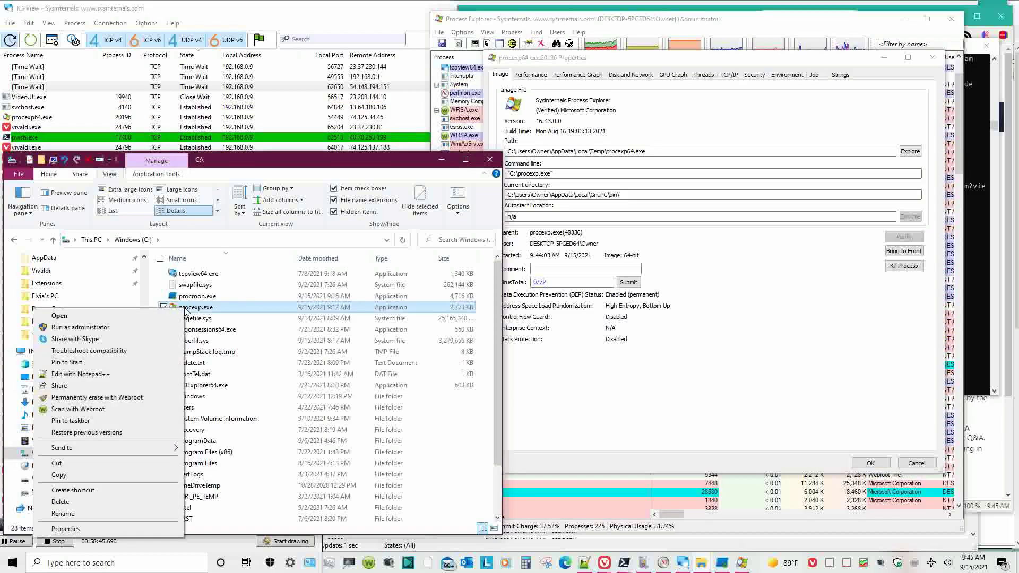
left_click(154, 528)
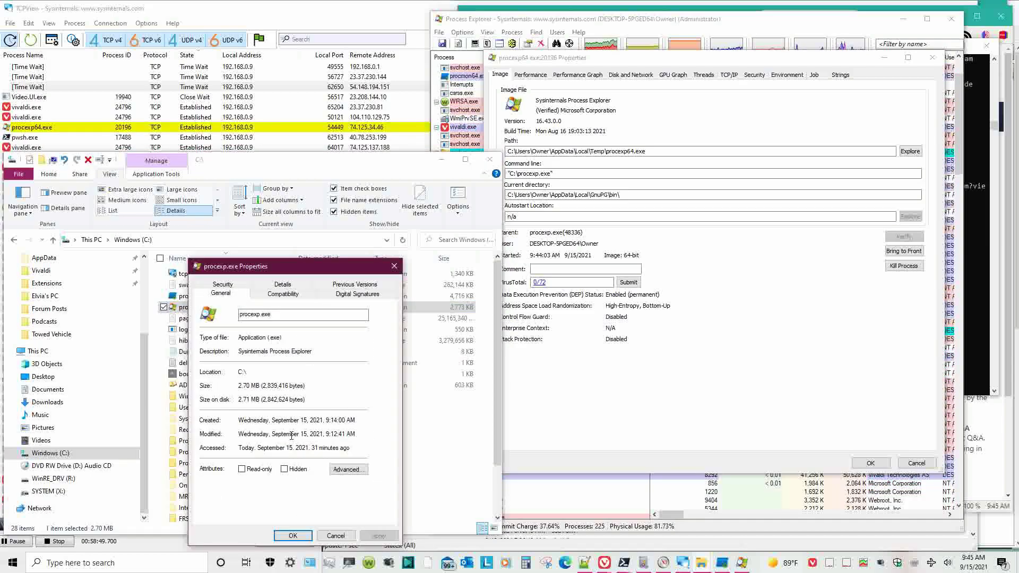
- Review the Compatibility settings and the Microsoft digital signature's details and advanced info
left_click(284, 294)
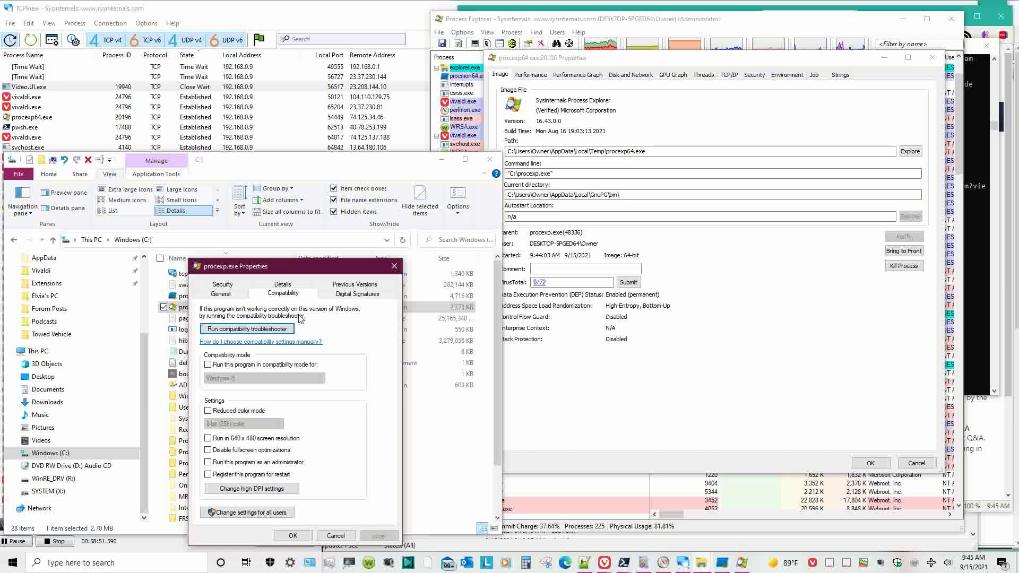
left_click(351, 295)
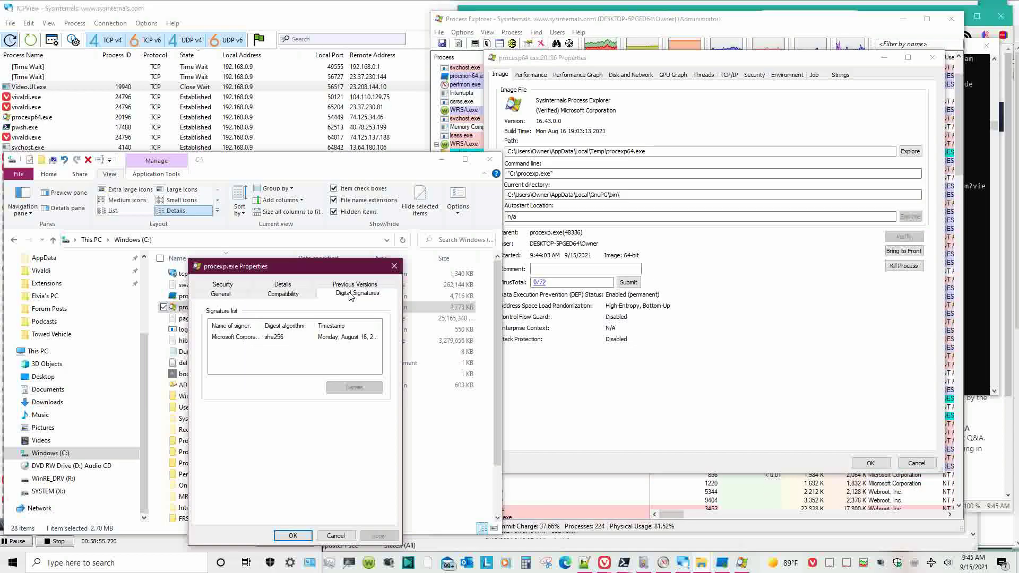
left_click(340, 337)
left_click(353, 389)
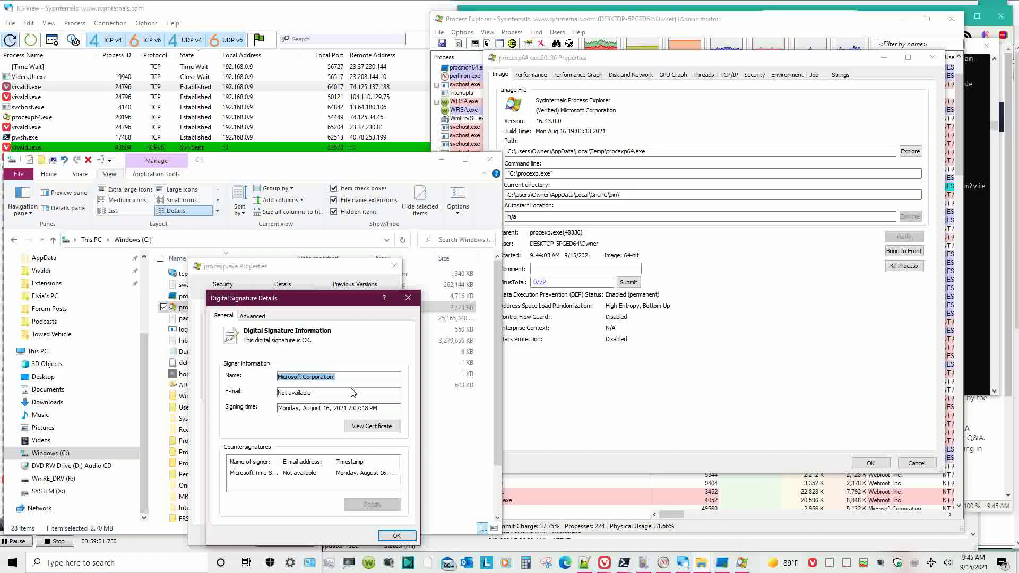
left_click(253, 316)
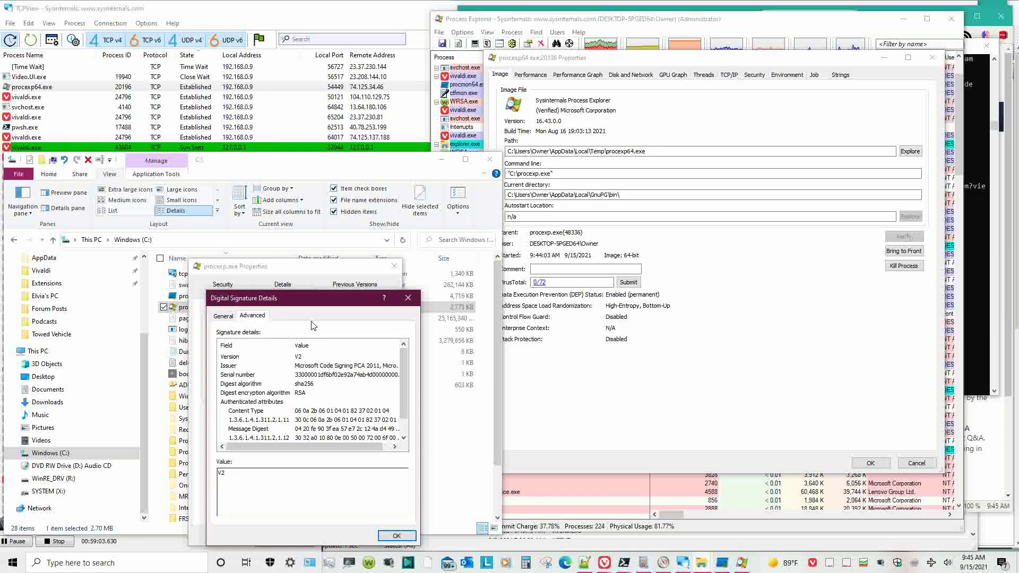
left_click(397, 536)
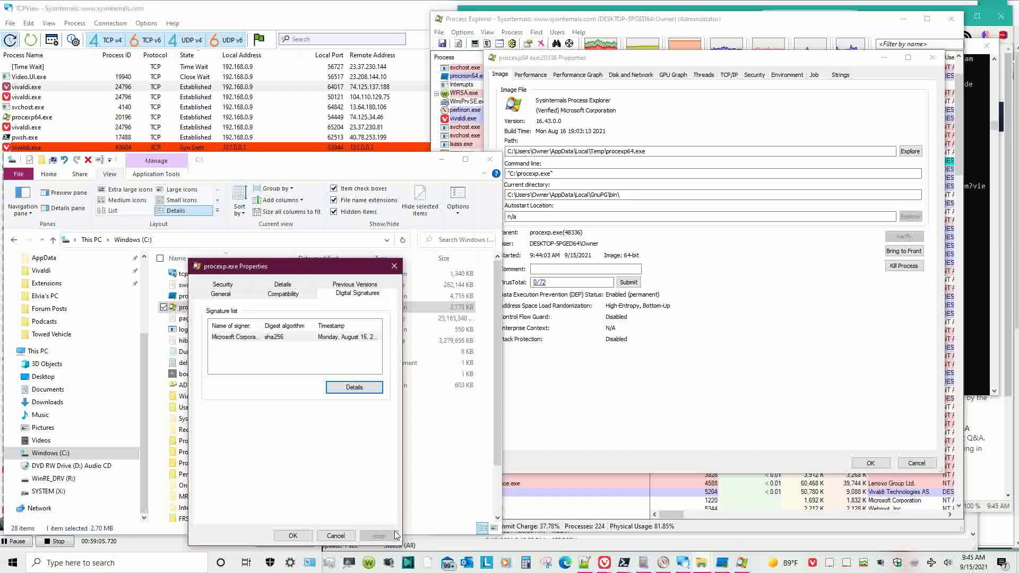
- Set the Owner account as owner of procexp.exe via Advanced security settings
left_click(225, 286)
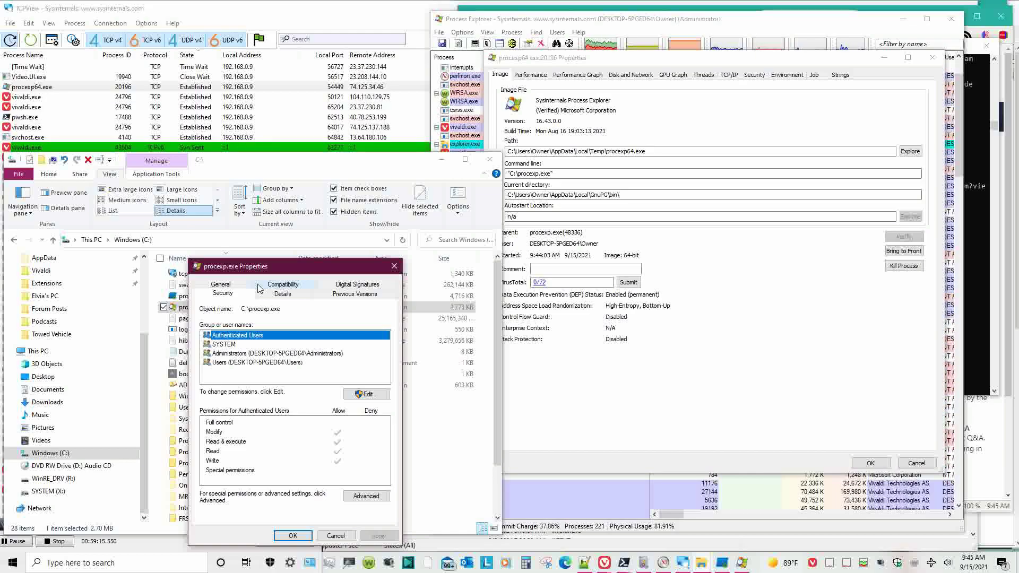
left_click(357, 497)
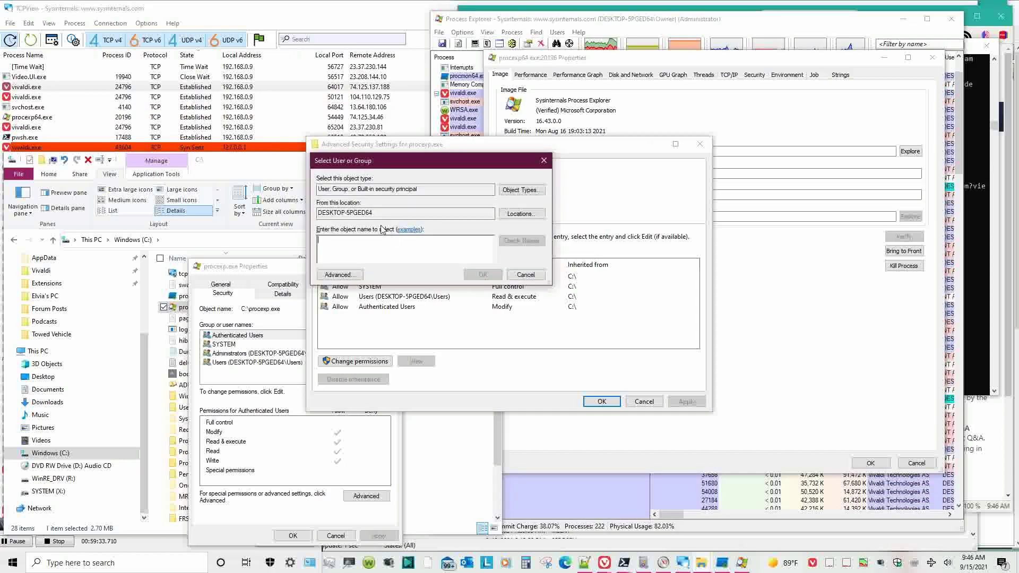
type("Owner")
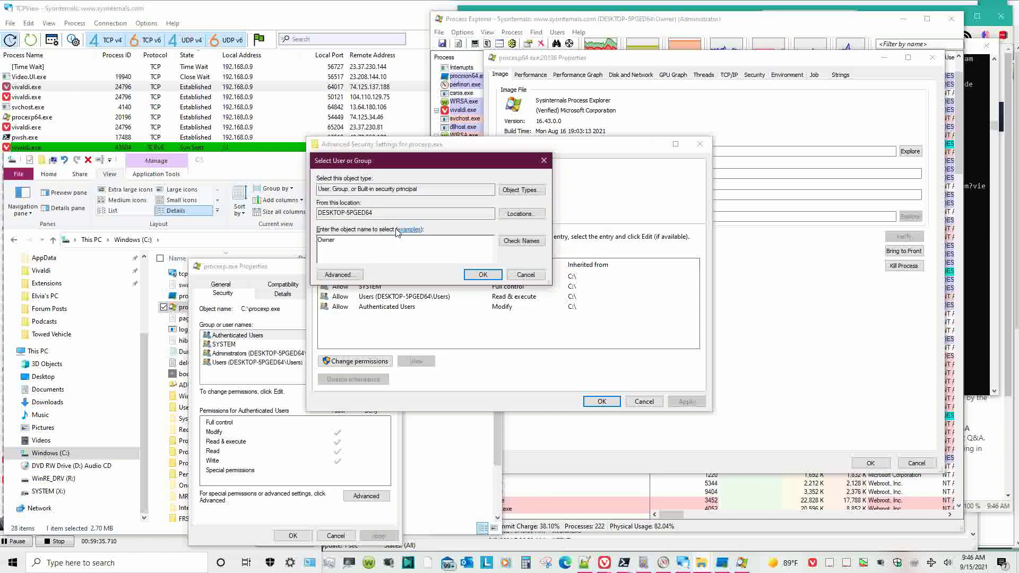
left_click(520, 241)
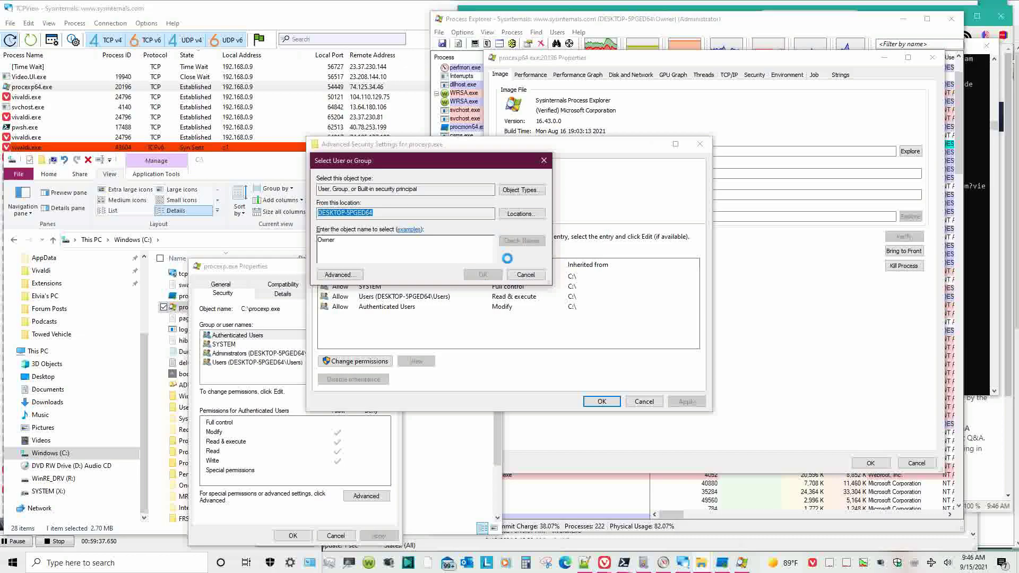
left_click(547, 341)
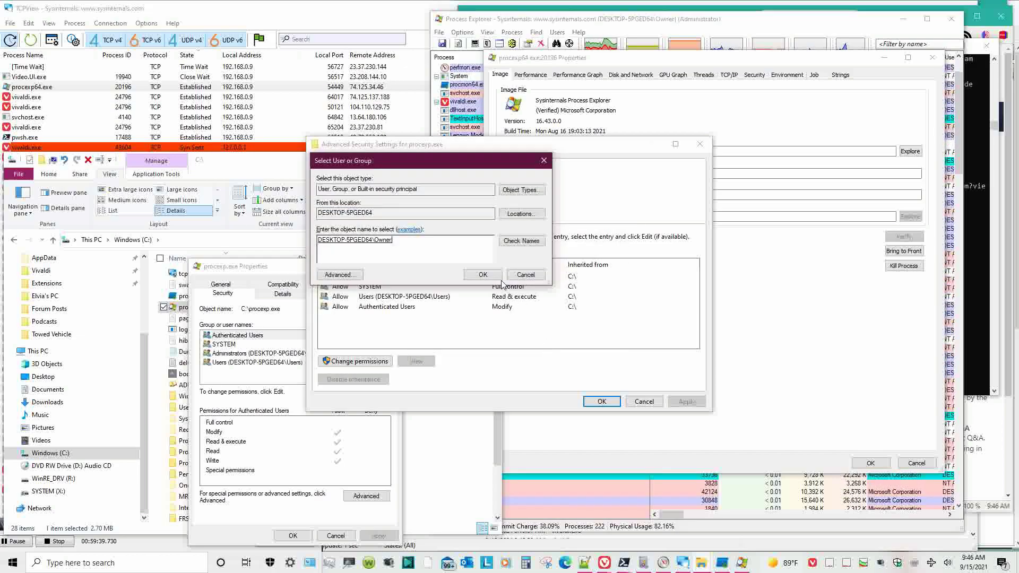
left_click(487, 280)
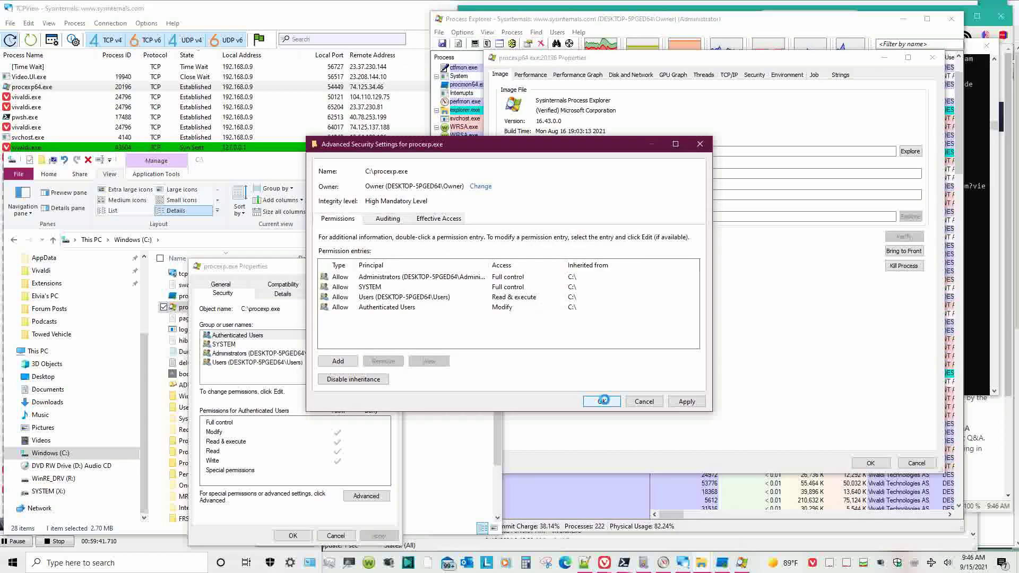
left_click(602, 401)
- Unlock permission editing with elevation, then close advanced settings without changes
left_click(364, 497)
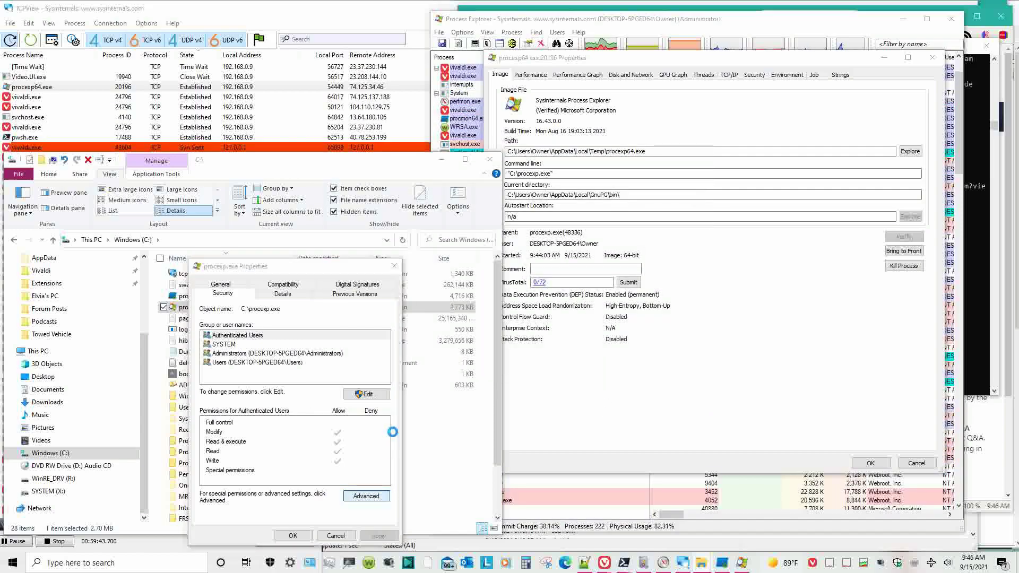
left_click(403, 277)
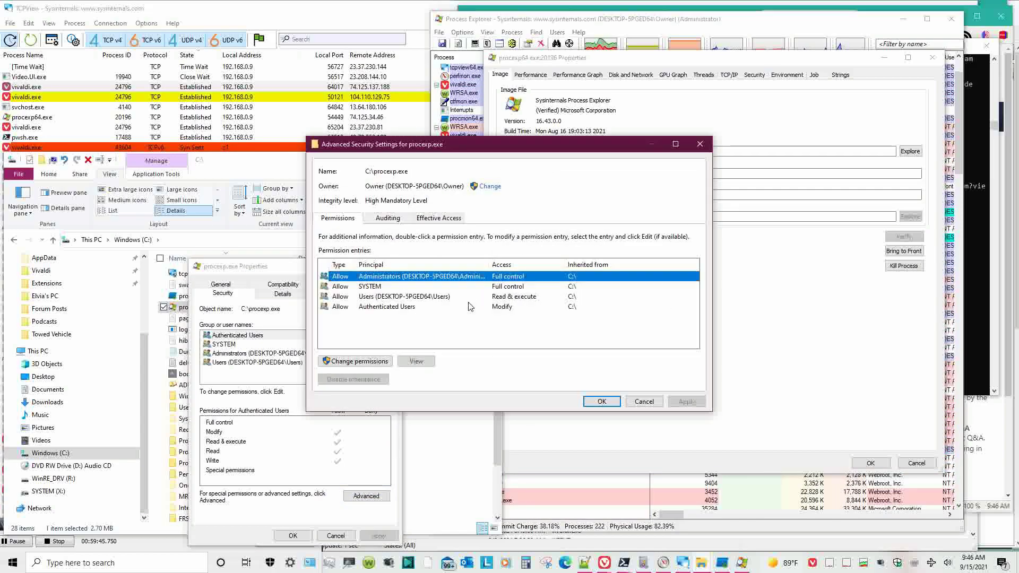
left_click(376, 362)
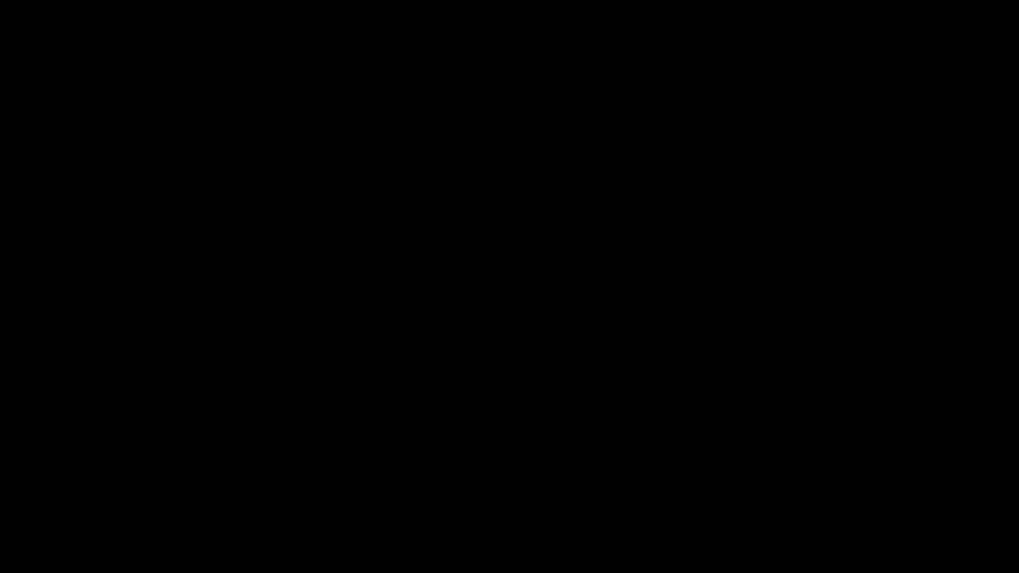
left_click(463, 381)
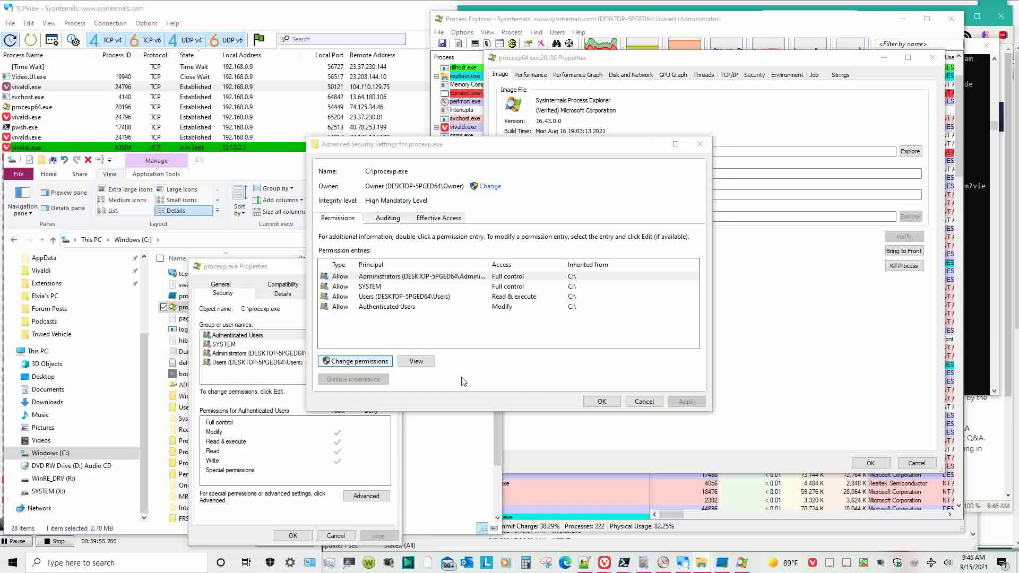
left_click_drag(464, 151, 729, 146)
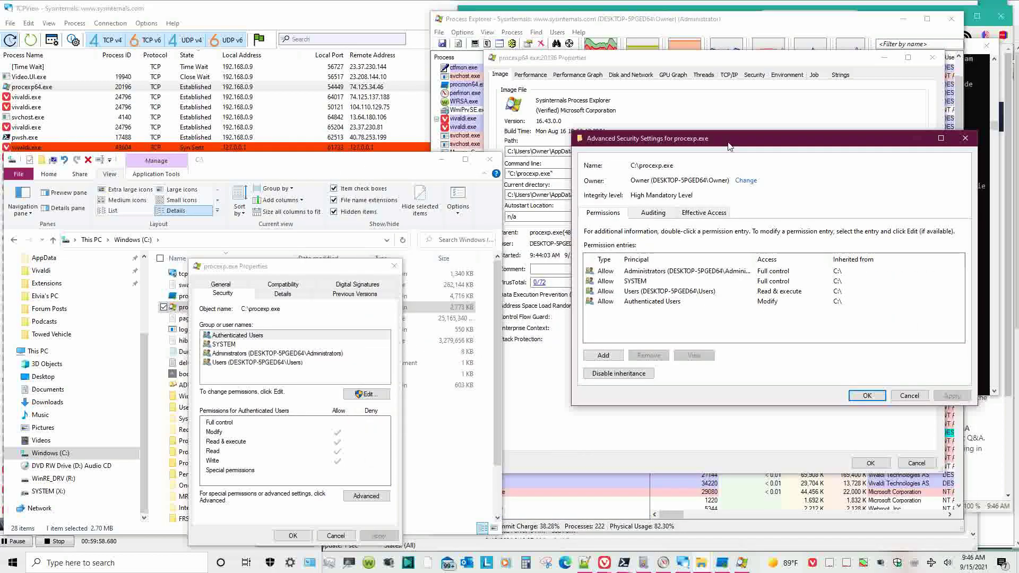
left_click(909, 395)
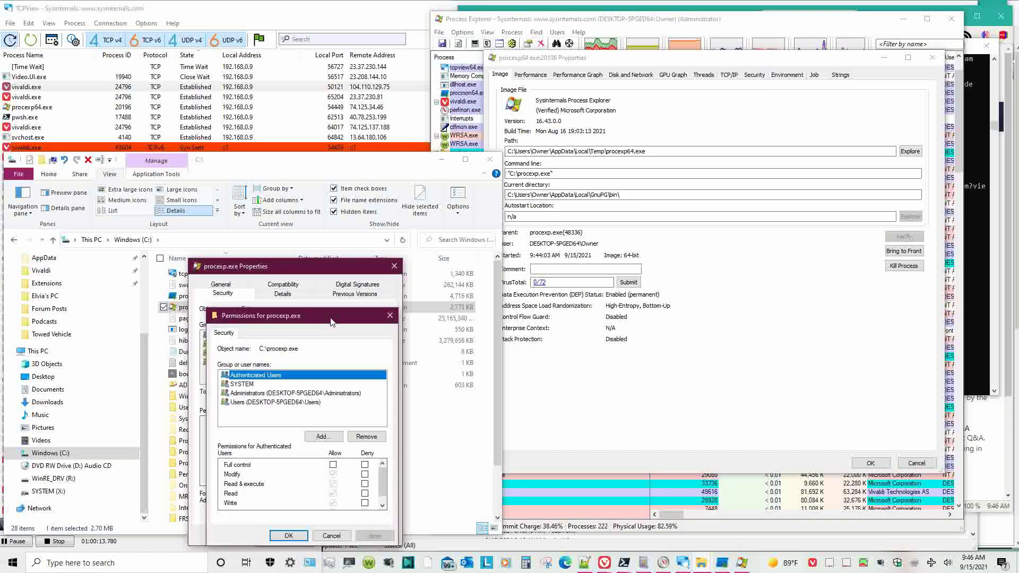
- Attempt removing Authenticated Users, dismiss the warning, and return to Advanced security settings
left_click_drag(363, 316, 573, 271)
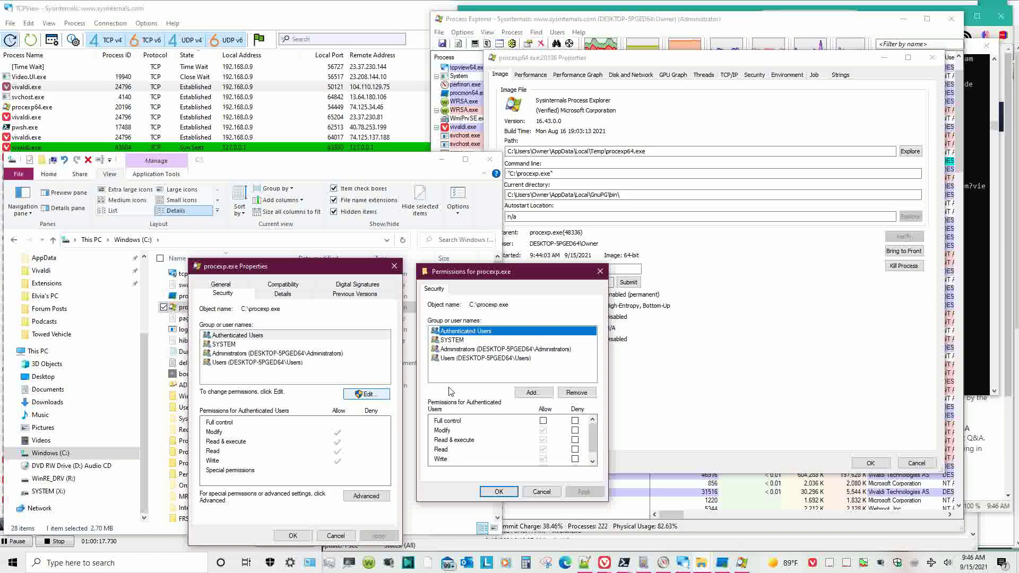
left_click(577, 393)
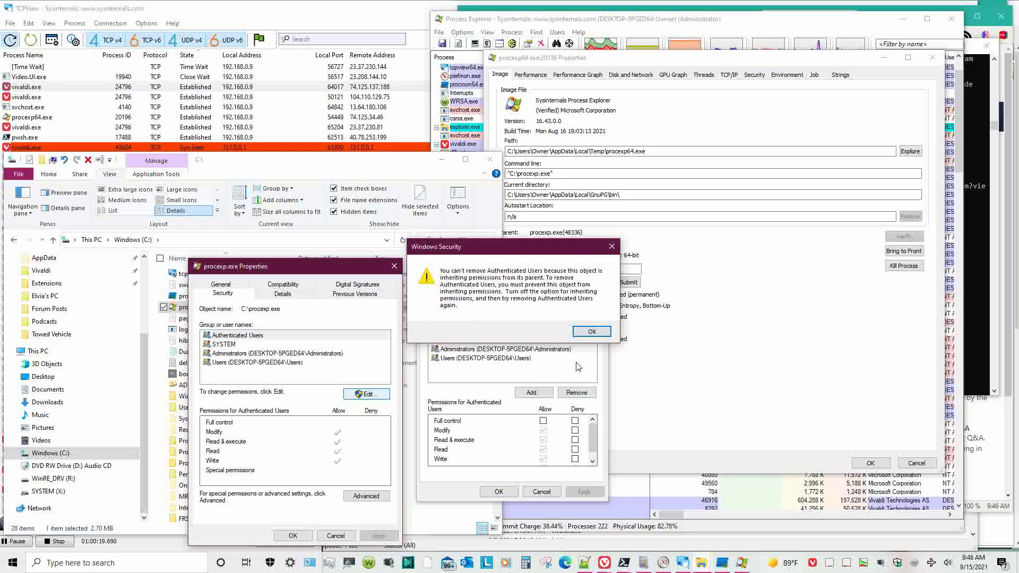
left_click(592, 332)
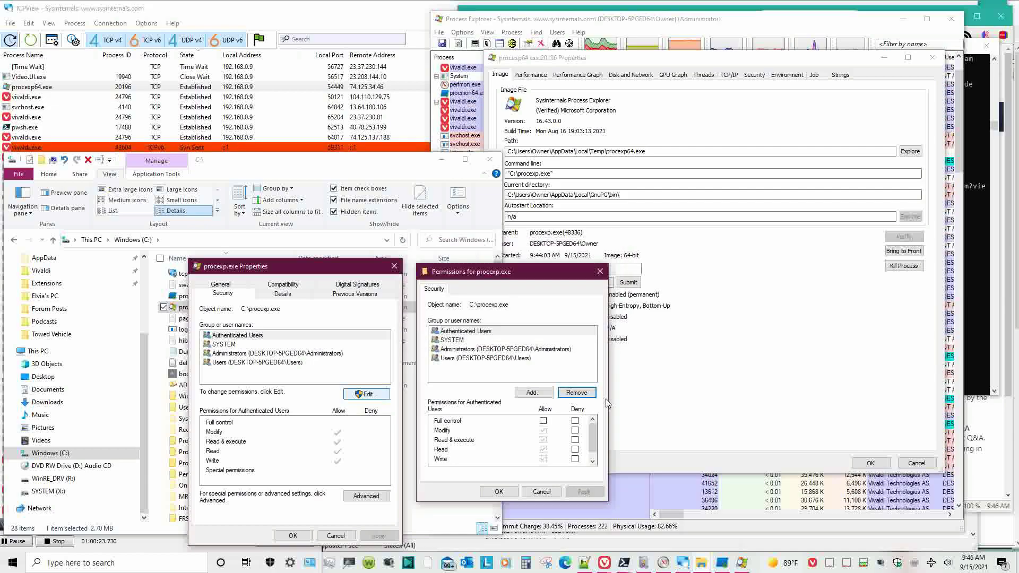
left_click(533, 493)
left_click(367, 496)
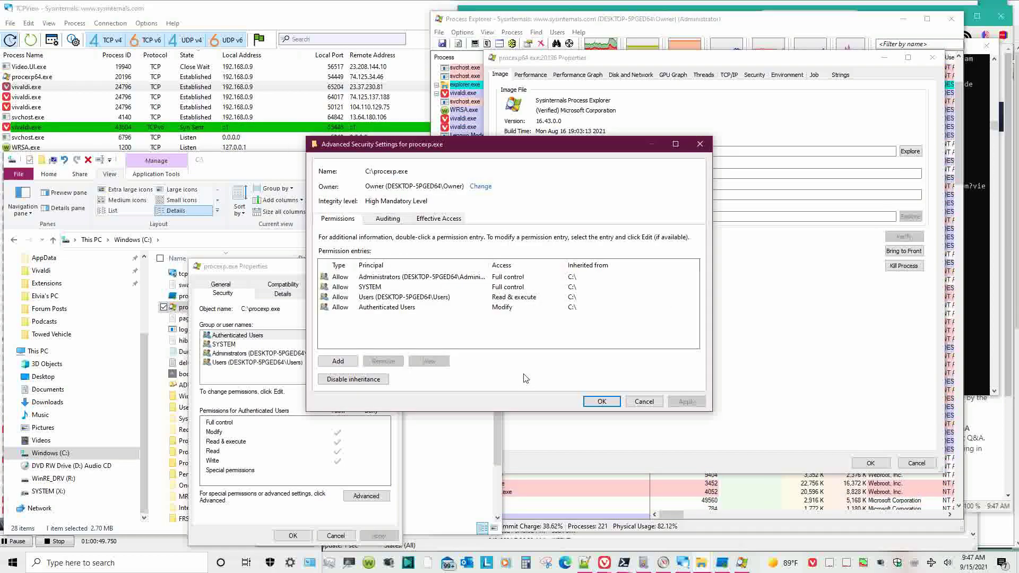
- Disable inheritance on procexp.exe, remove all inherited permissions, and confirm denying everyone access
left_click(377, 380)
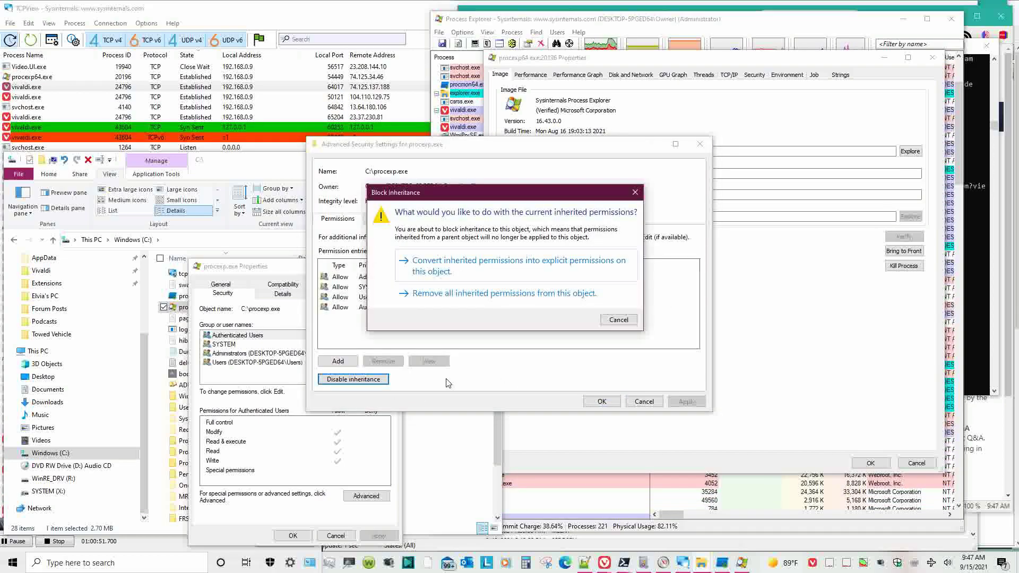
left_click(468, 294)
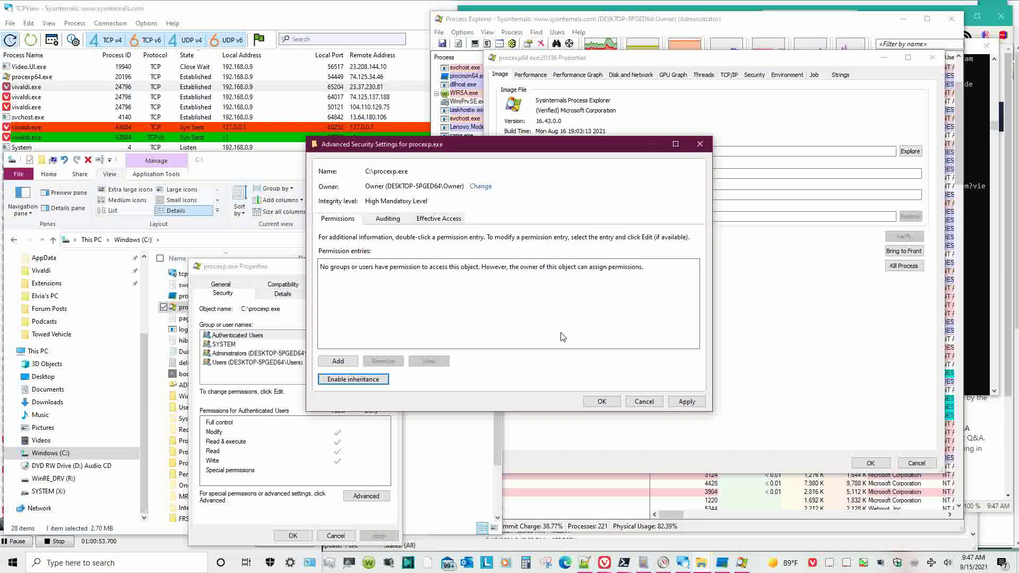
left_click(602, 402)
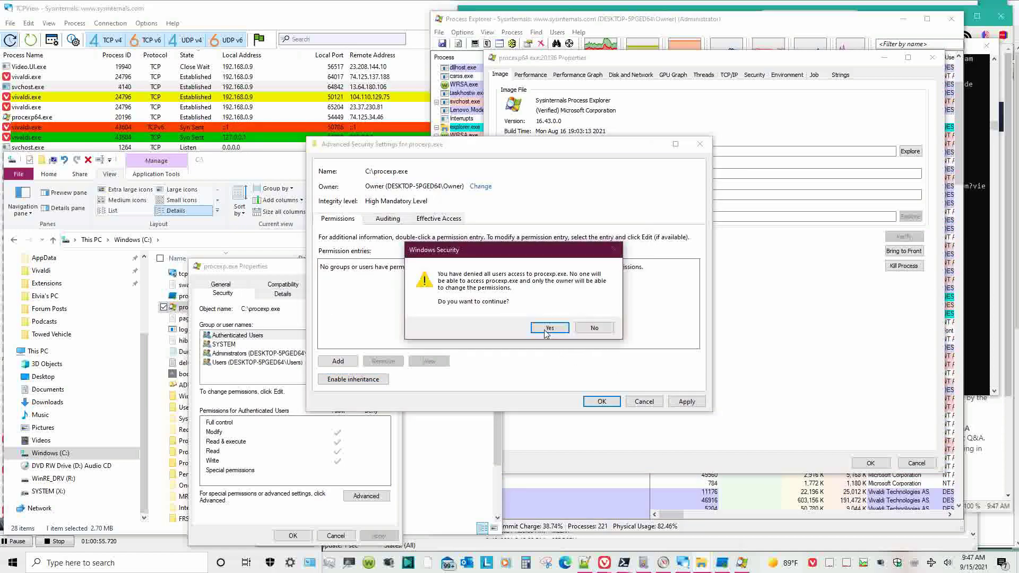
left_click(548, 326)
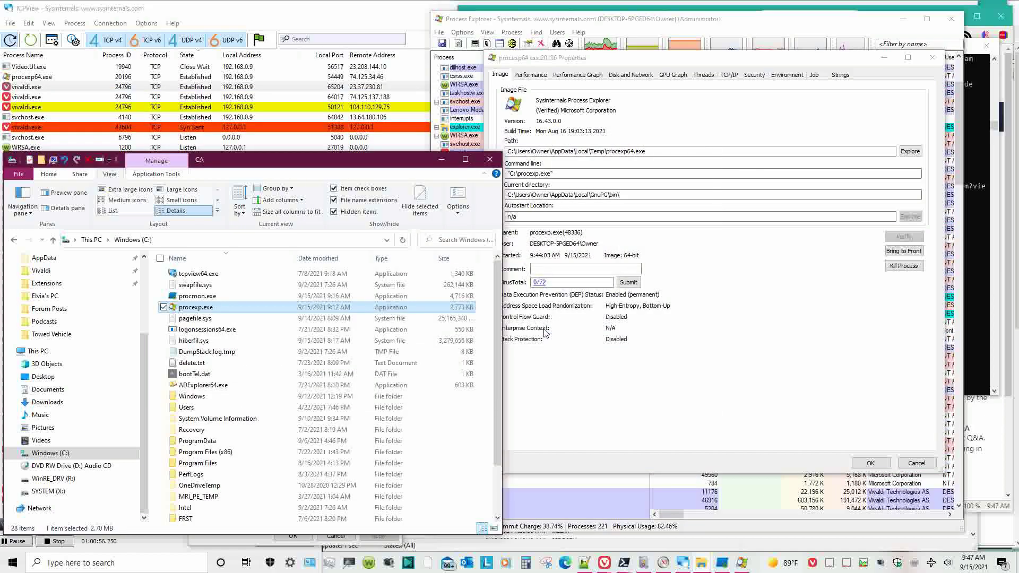
- Reopen procexp.exe's properties to check its permissions, then close the advanced view
right_click(280, 305)
left_click(249, 527)
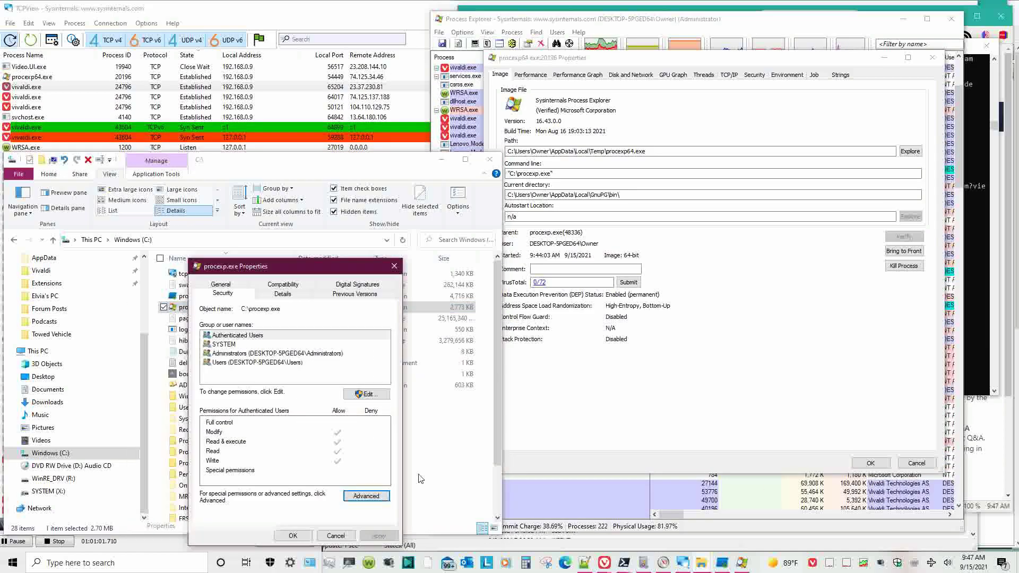
left_click_drag(272, 265, 508, 207)
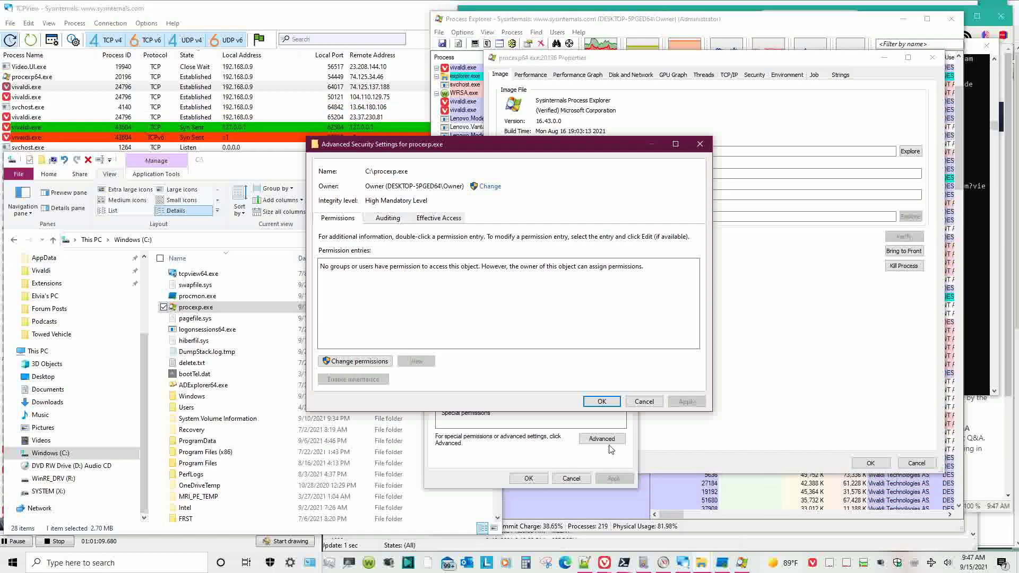
left_click(611, 402)
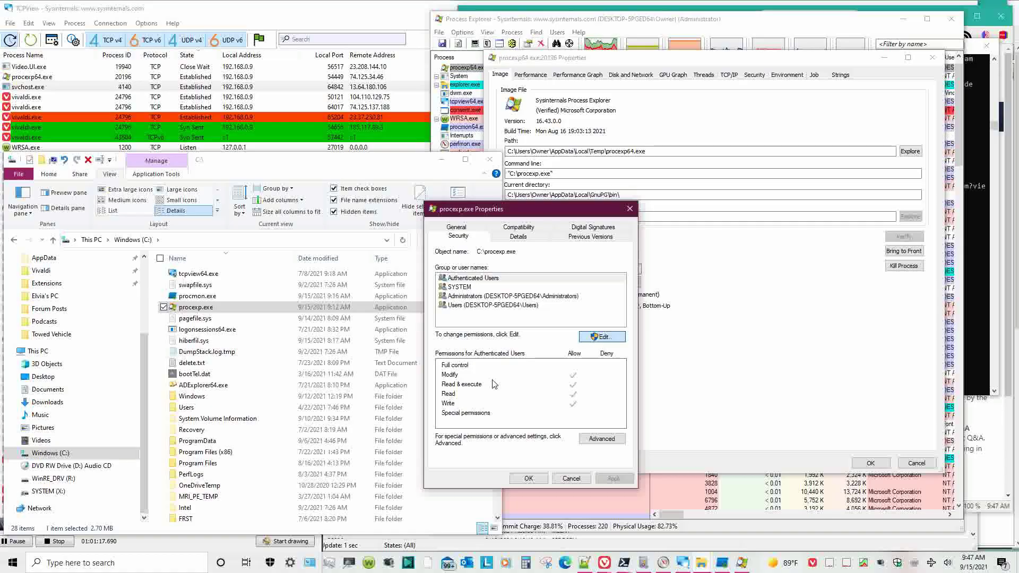
- Inspect procexp.exe's empty permissions editor and cancel it
left_click(610, 336)
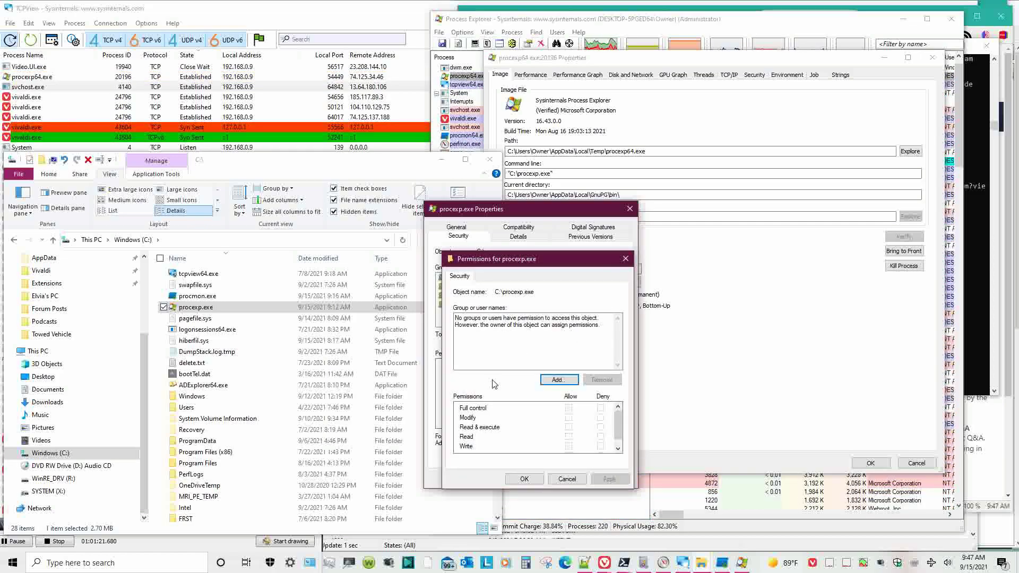
scroll(573, 446, "down", 1)
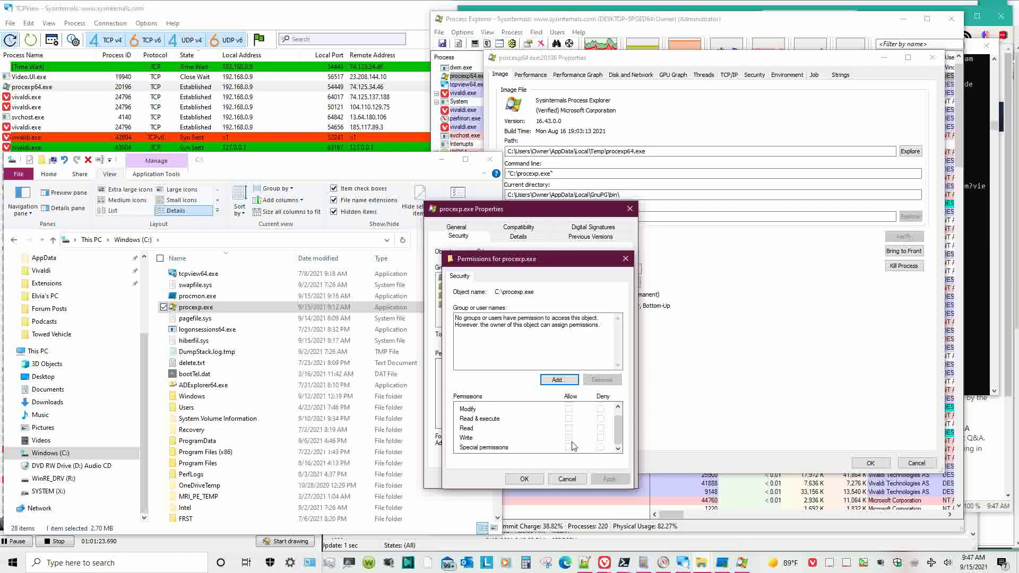
scroll(574, 446, "up", 1)
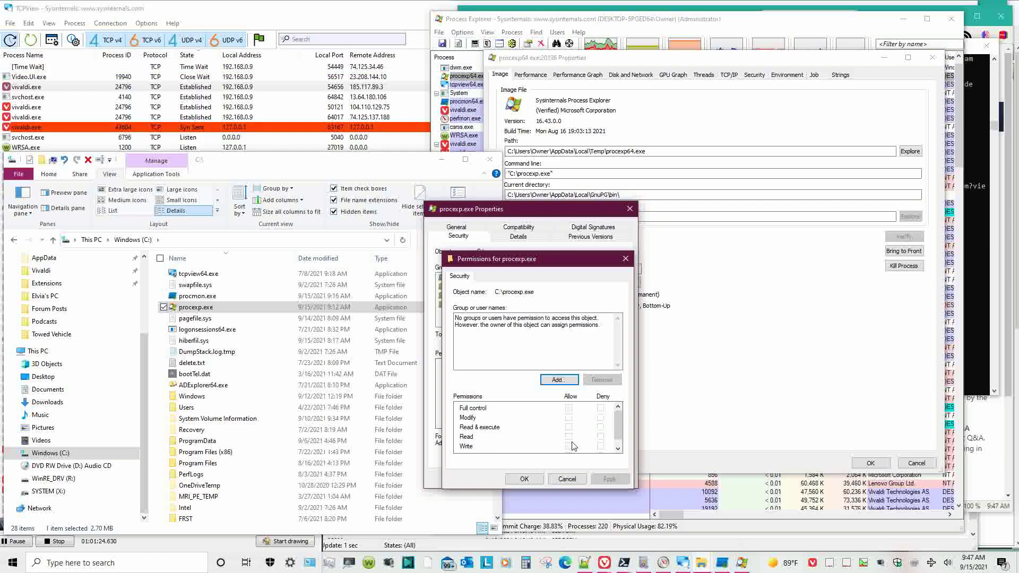
left_click(572, 481)
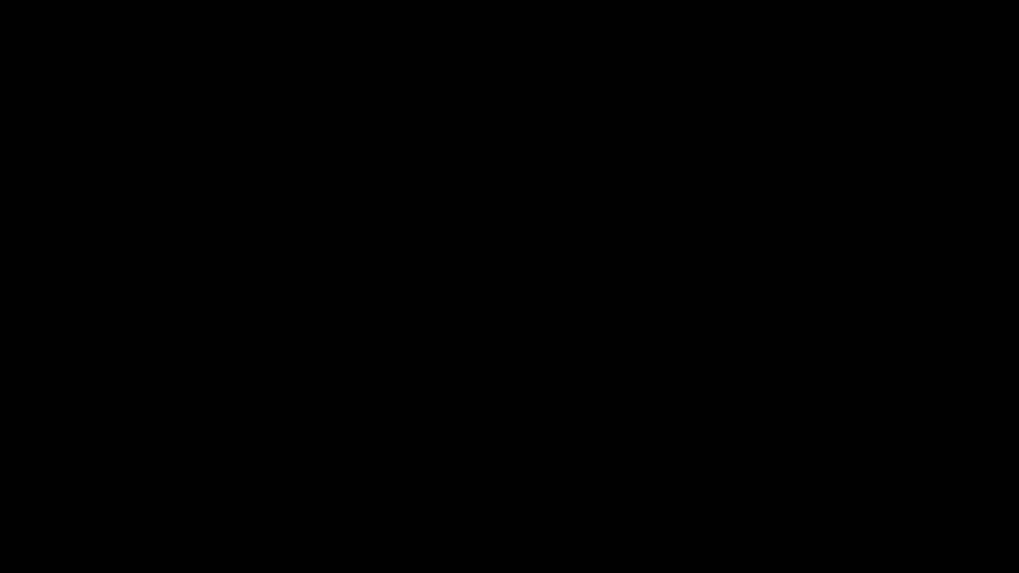
- Add the Owner account with Read & execute and Read, then save and close properties
left_click(459, 379)
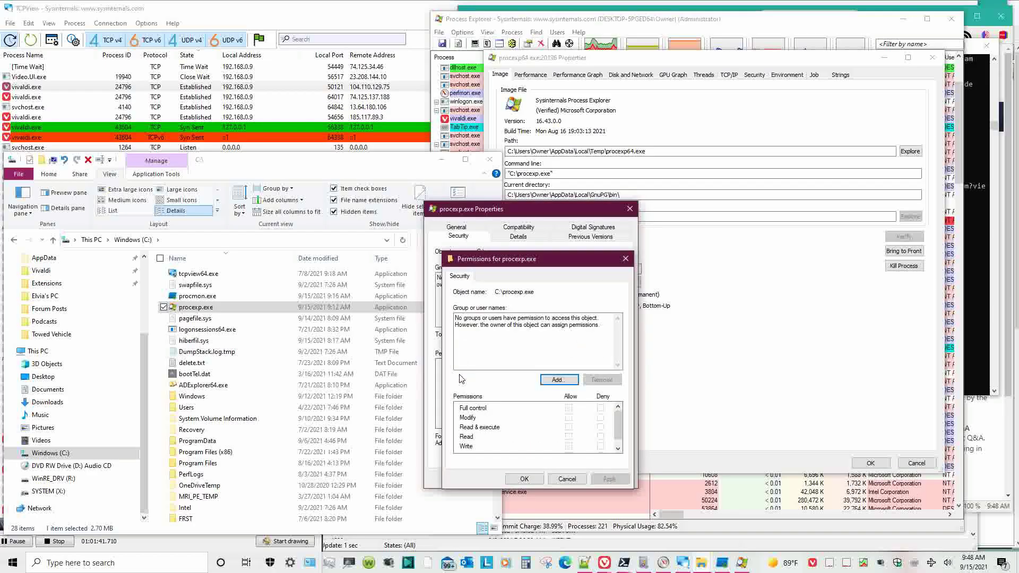
left_click(546, 380)
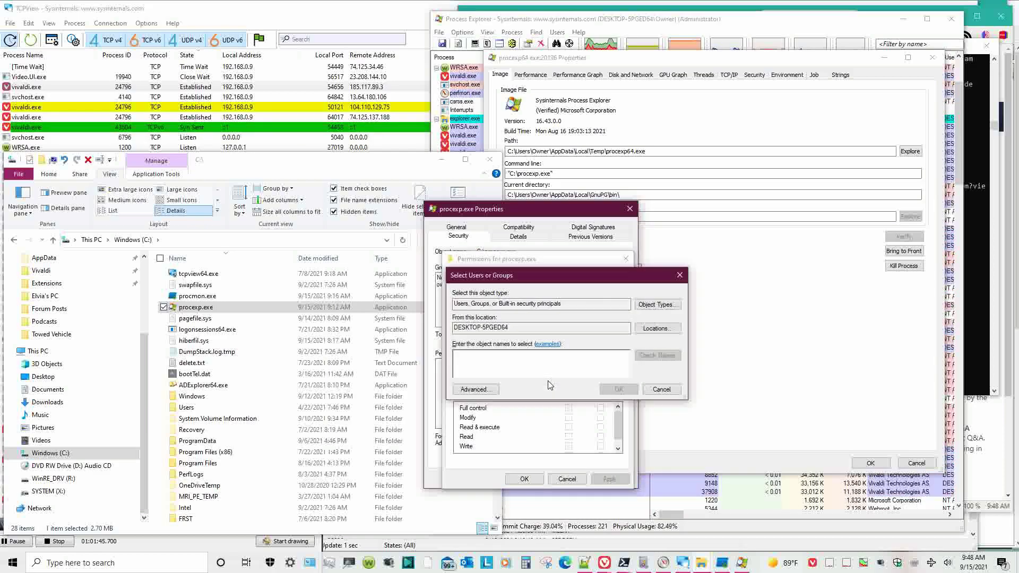
type("Owner")
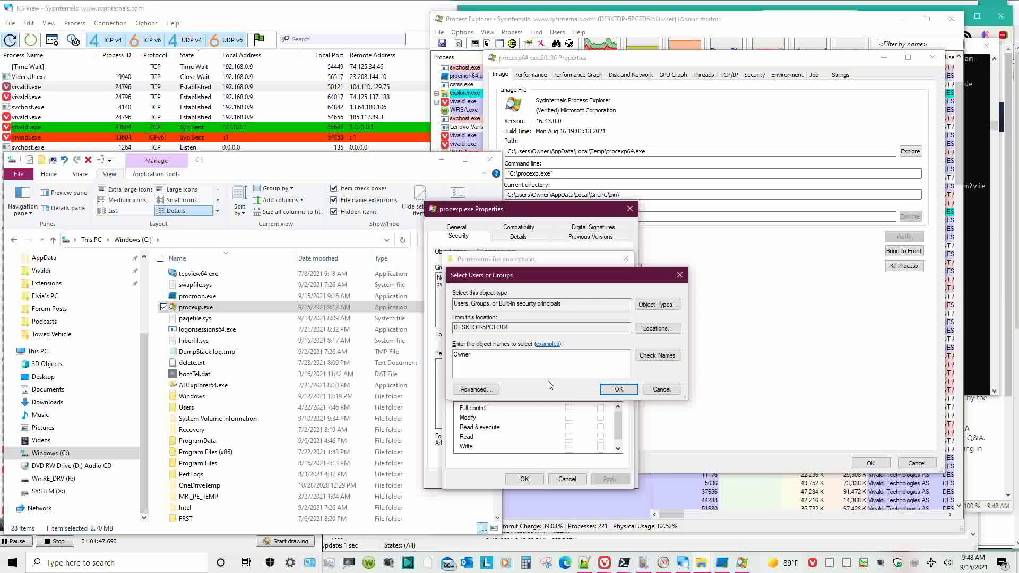
left_click(657, 355)
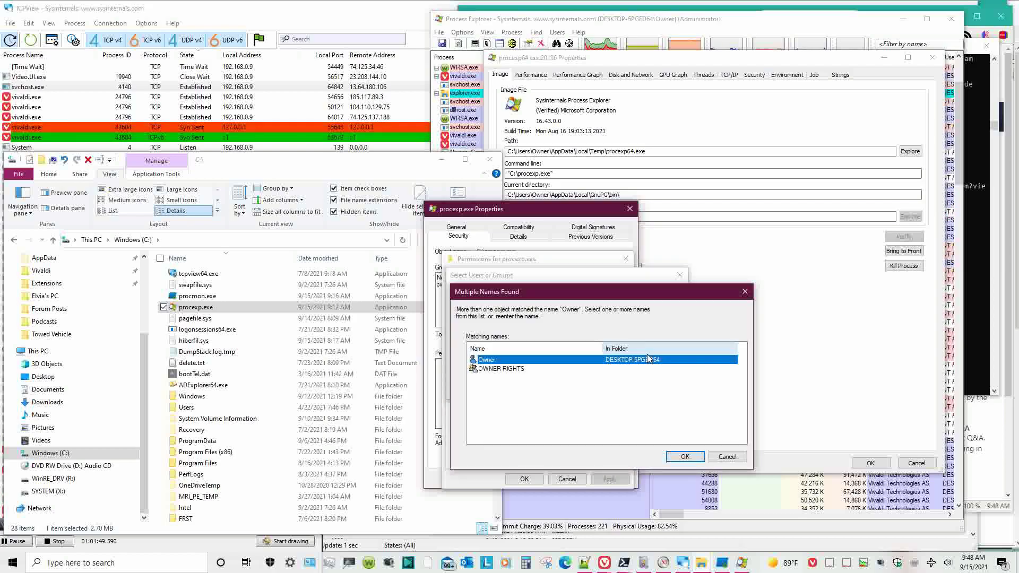
left_click(690, 457)
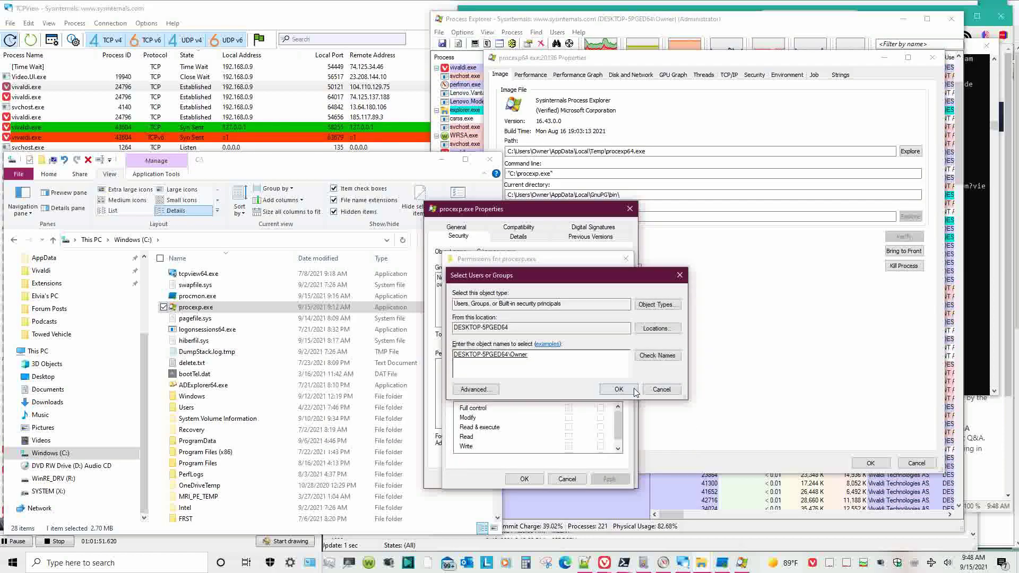
left_click(634, 389)
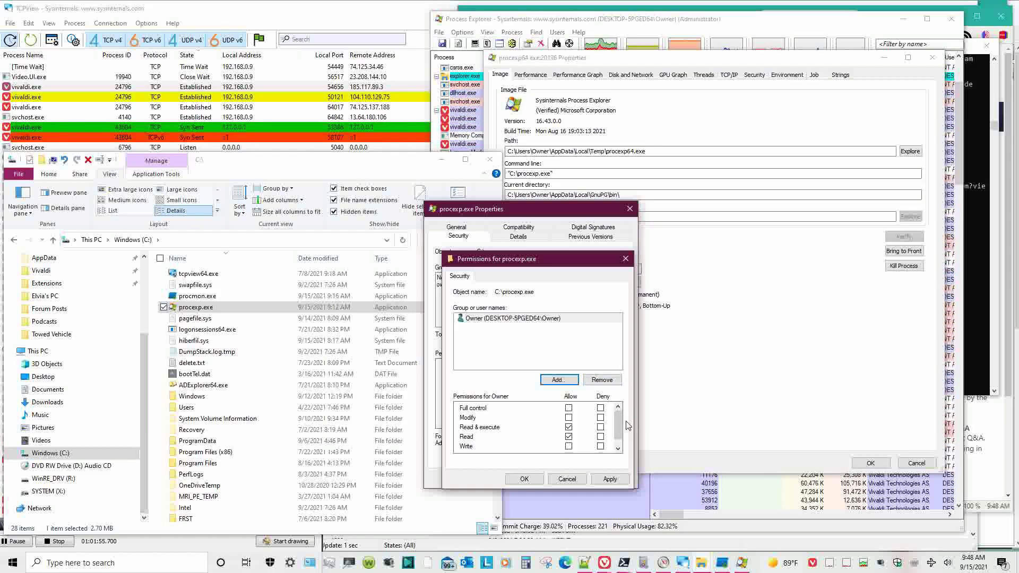
mouse_move(620, 426)
left_mouse_down()
mouse_move(621, 439)
mouse_move(618, 413)
left_mouse_up()
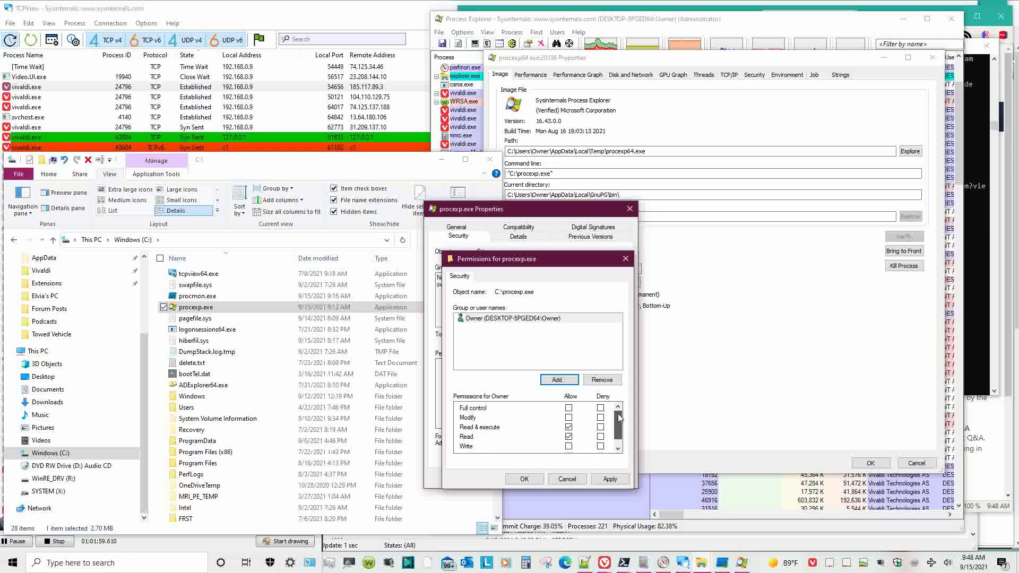
left_click(524, 479)
left_click(524, 480)
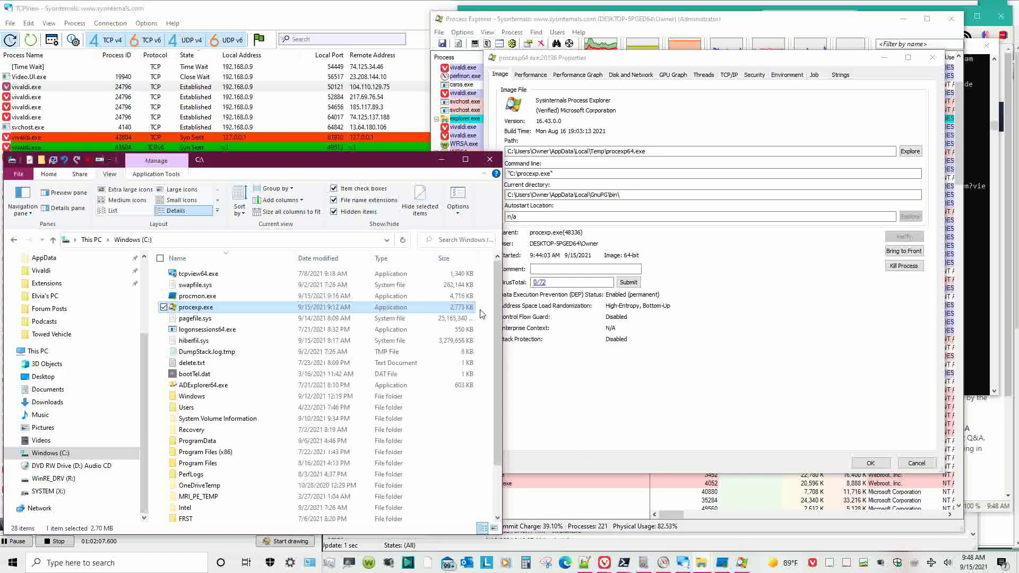
- Launch procexp.exe, then run it as administrator
double_click(380, 308)
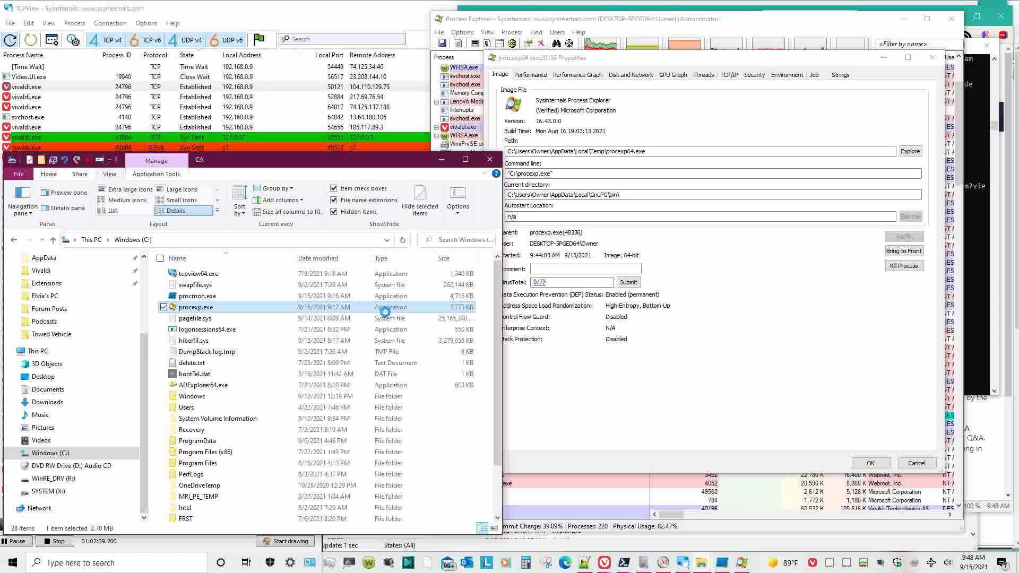
right_click(385, 312)
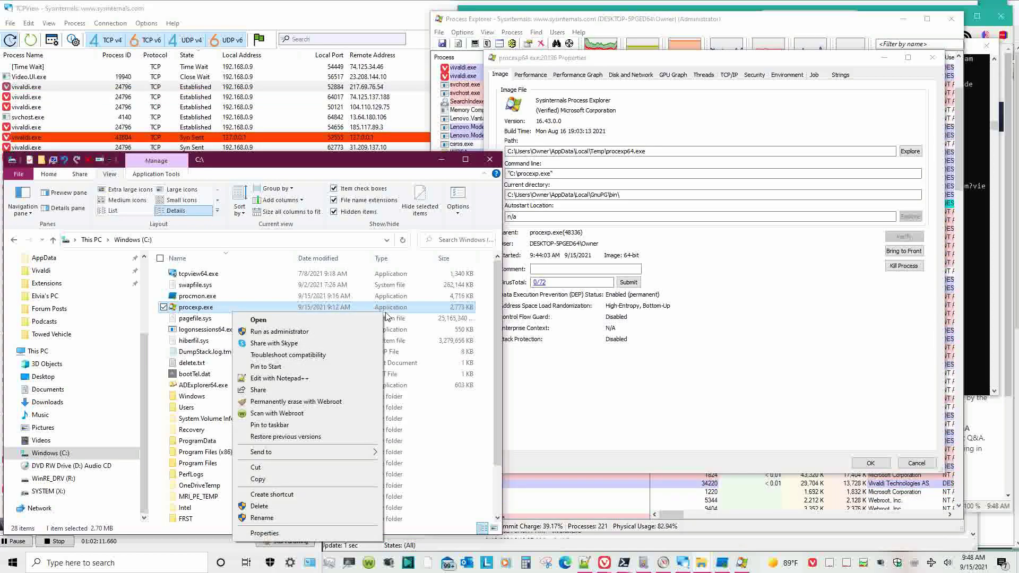
left_click(336, 321)
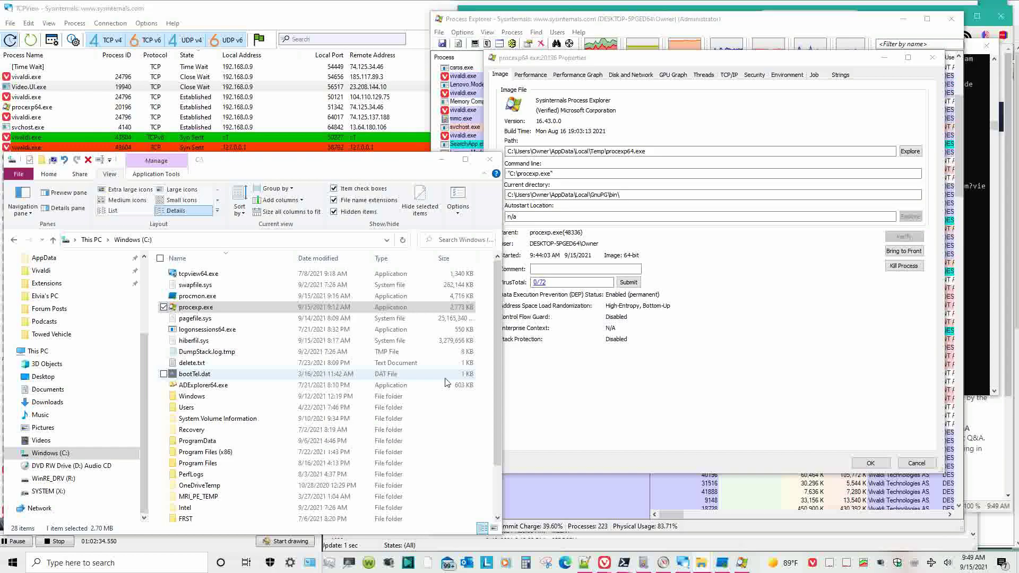
- Close the old properties and Process Explorer windows, and sort the new list by CPU
key("Escape")
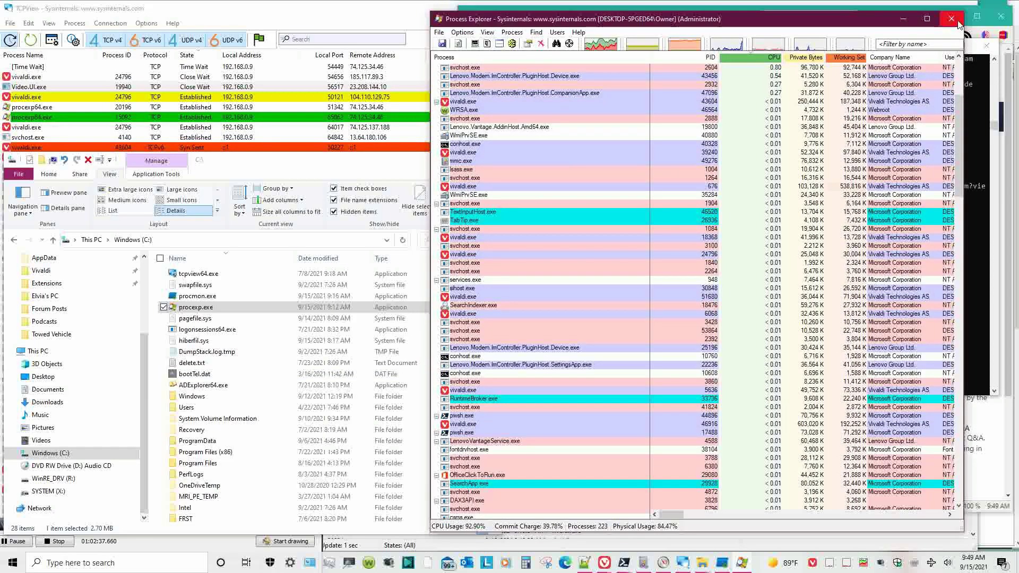
left_click(953, 20)
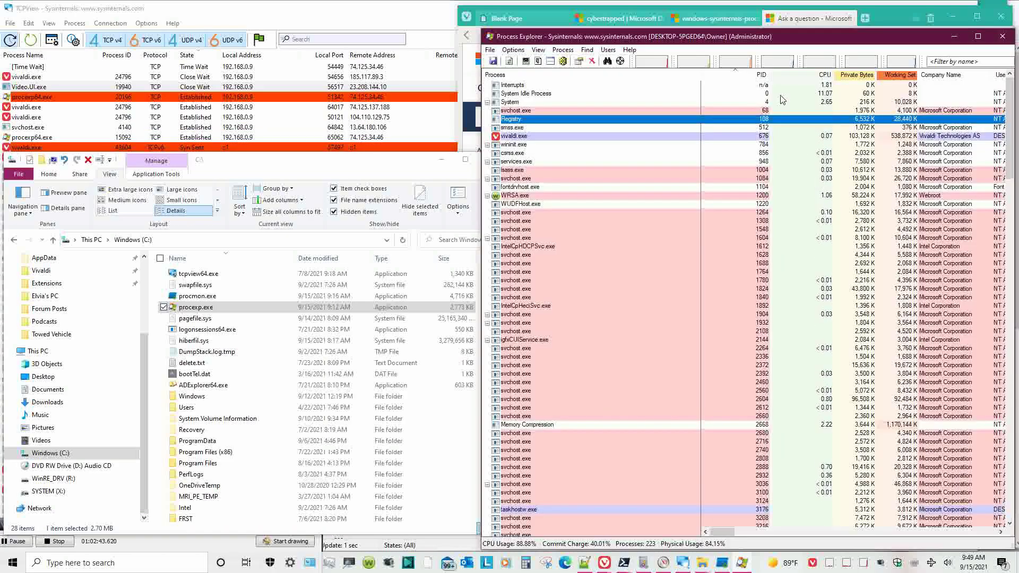
left_click(782, 76)
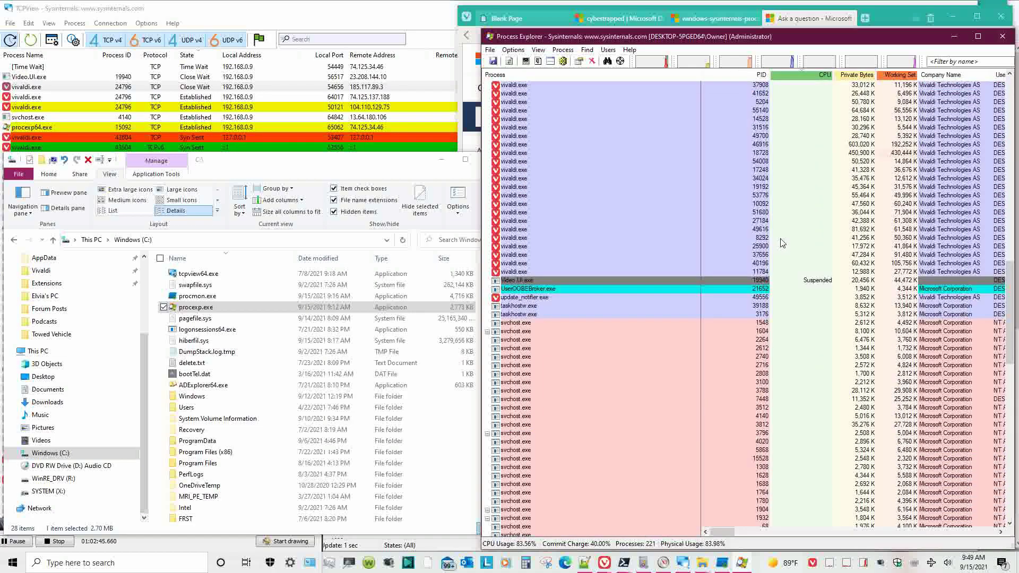
scroll(782, 243, "up", 10)
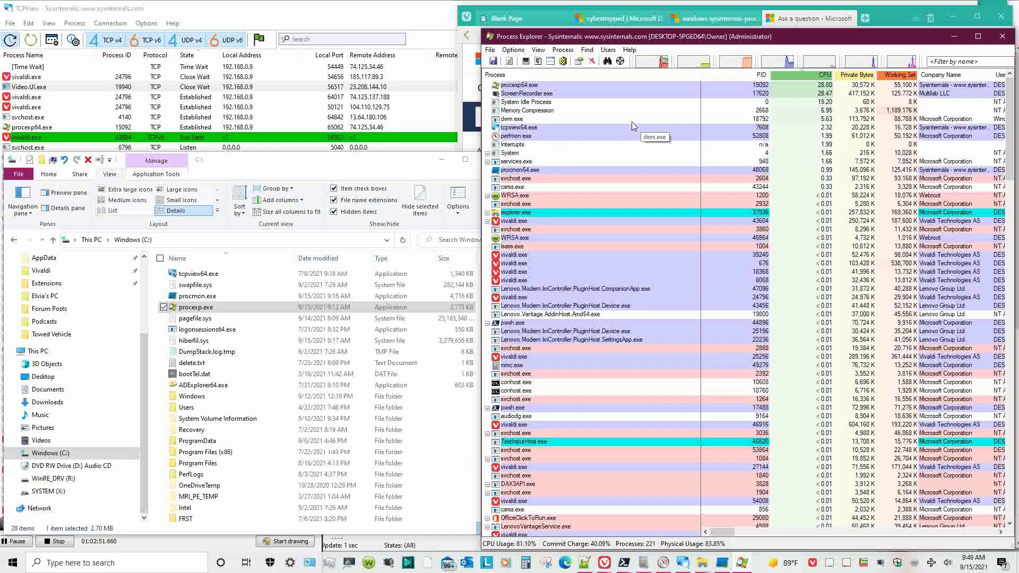
right_click(550, 95)
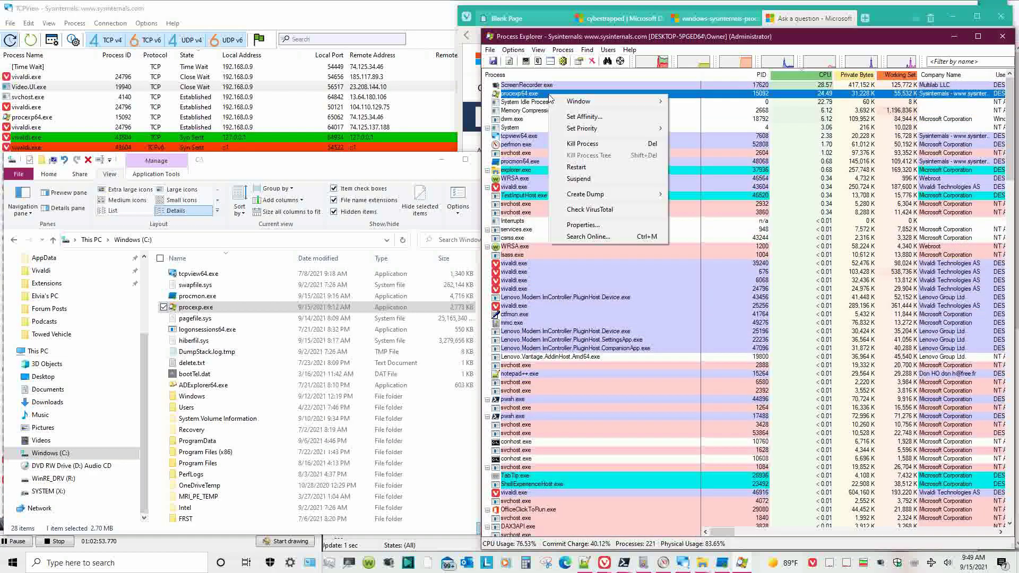
left_click(697, 43)
- Filter processes by 'pro' and bring up procexp.exe's properties
left_click(975, 61)
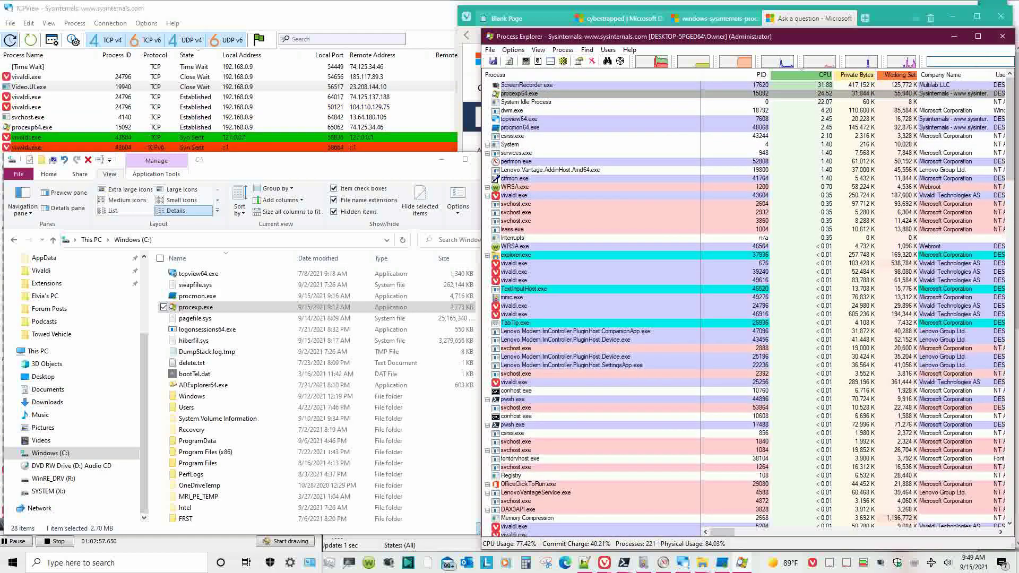
type("proc")
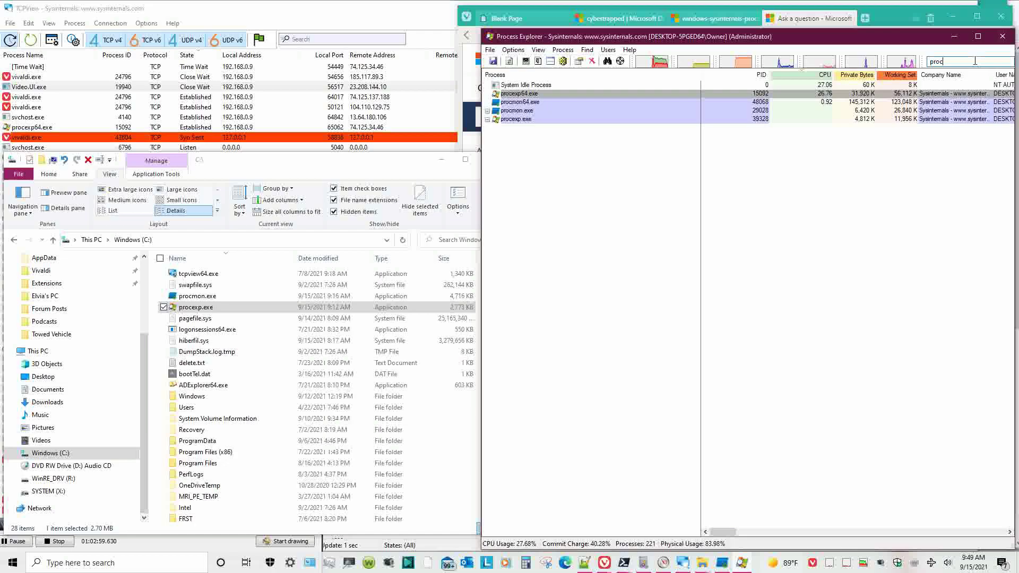
left_click(697, 239)
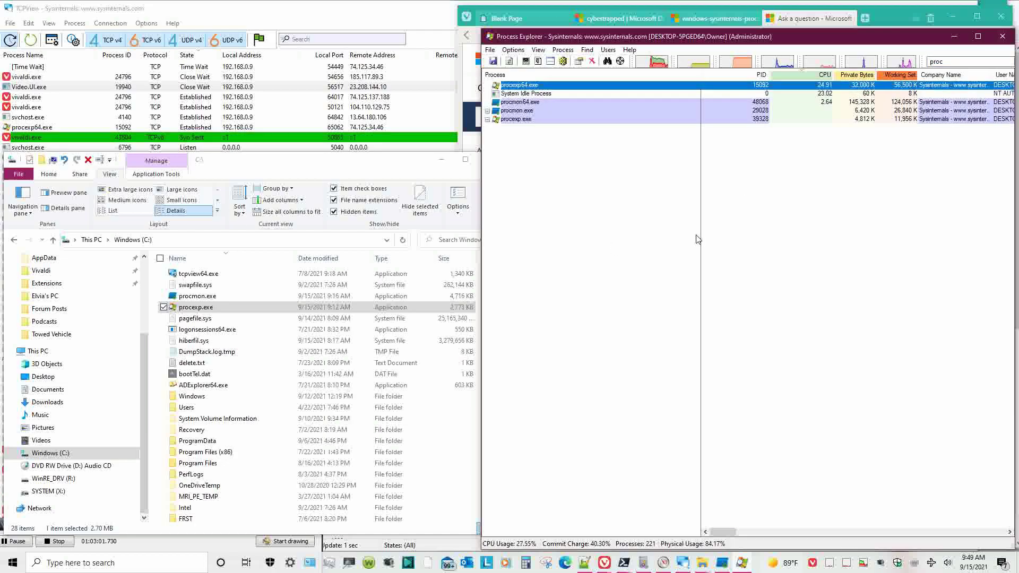
left_click(517, 120)
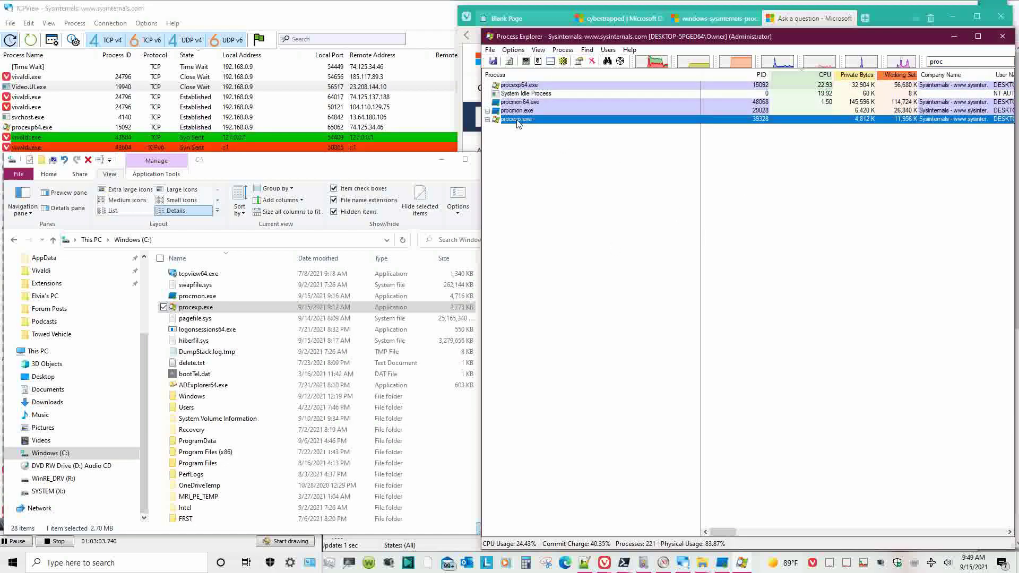
right_click(517, 120)
left_click(610, 253)
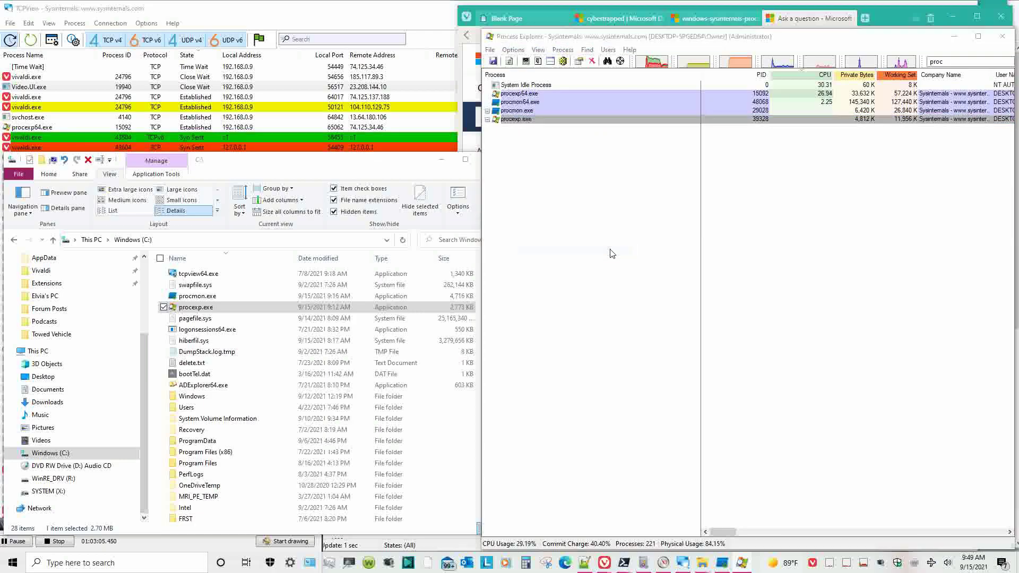
- Check procexp.exe's Image details, then return to the list and procexp64.exe's actions
left_click_drag(668, 68, 393, 152)
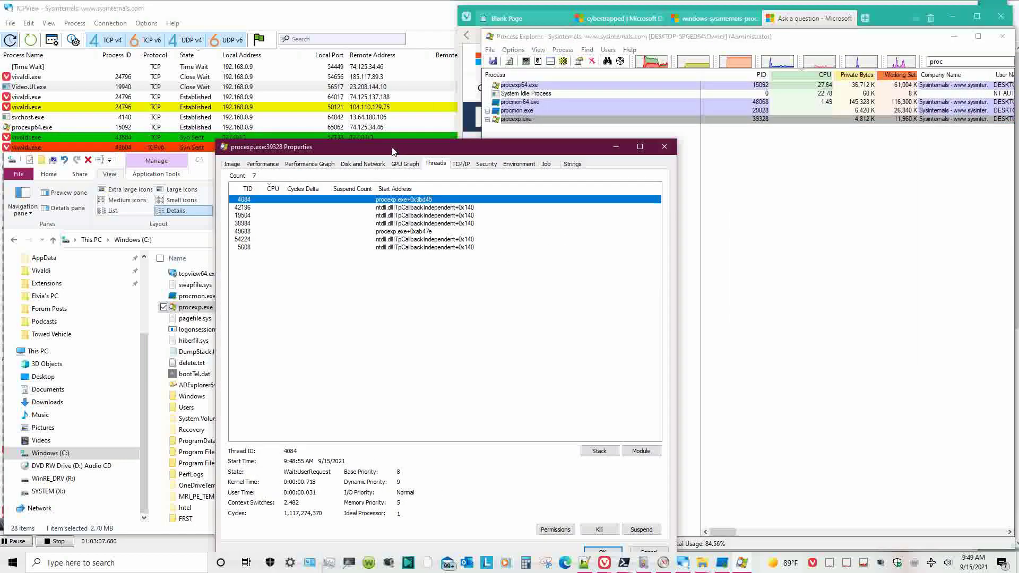
left_click(460, 164)
left_click(435, 164)
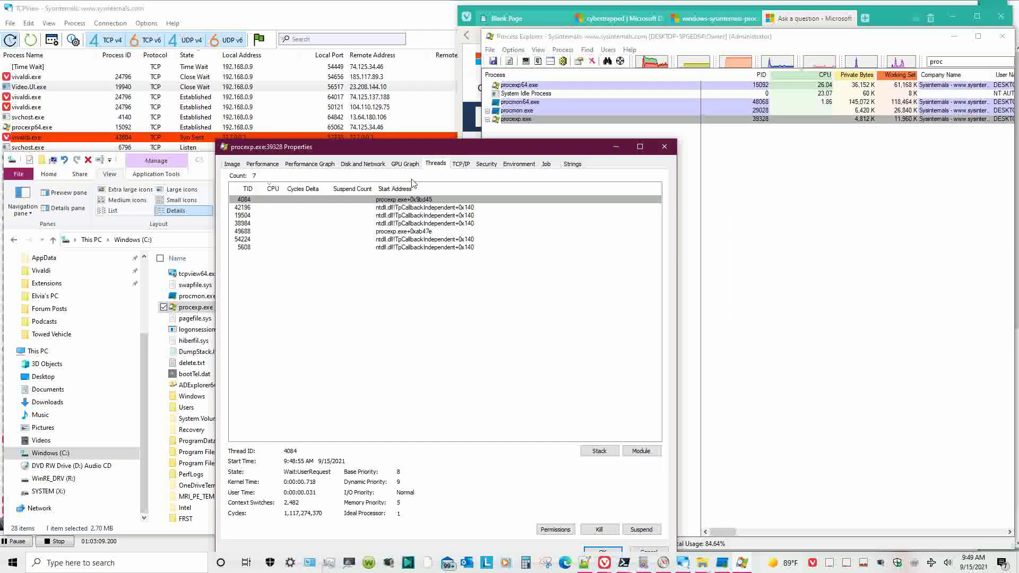
left_click(233, 164)
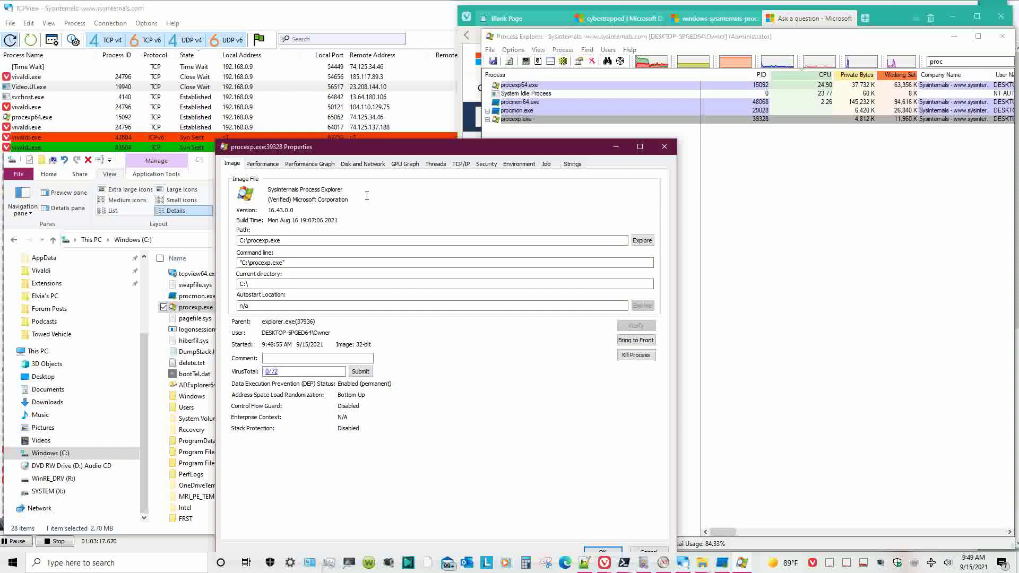
left_click(688, 211)
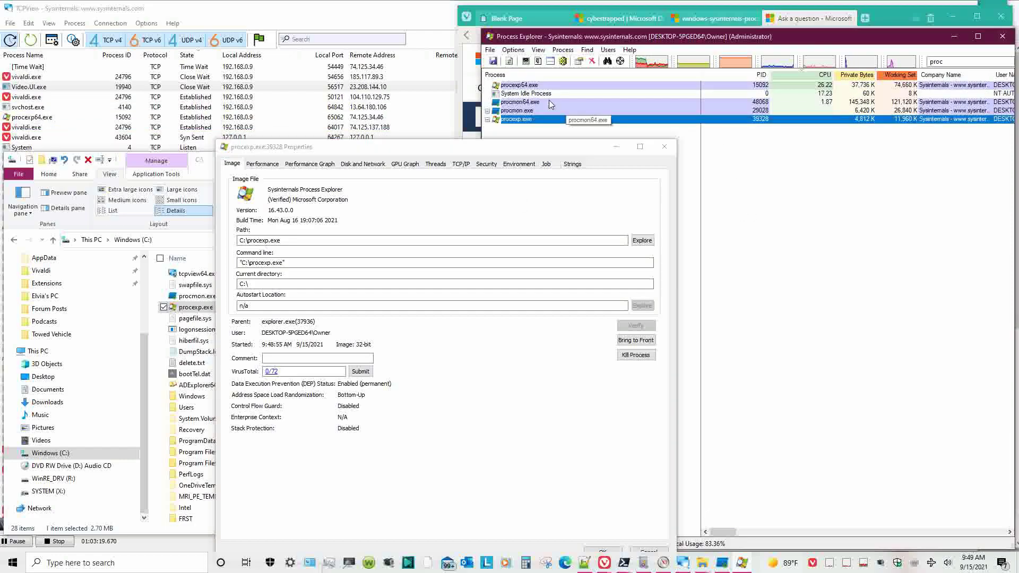
right_click(532, 86)
right_click(520, 99)
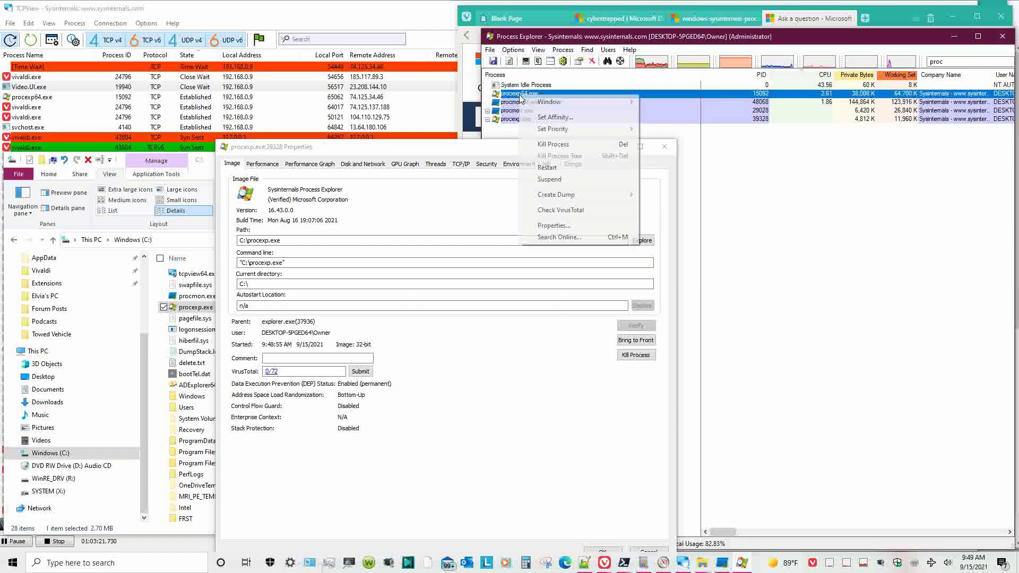
left_click(552, 226)
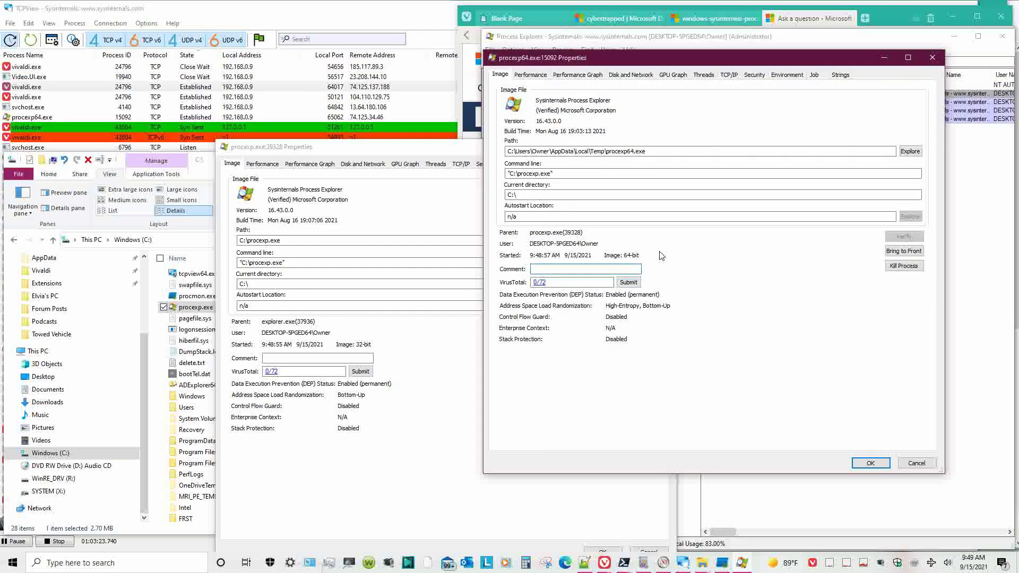
left_click(754, 74)
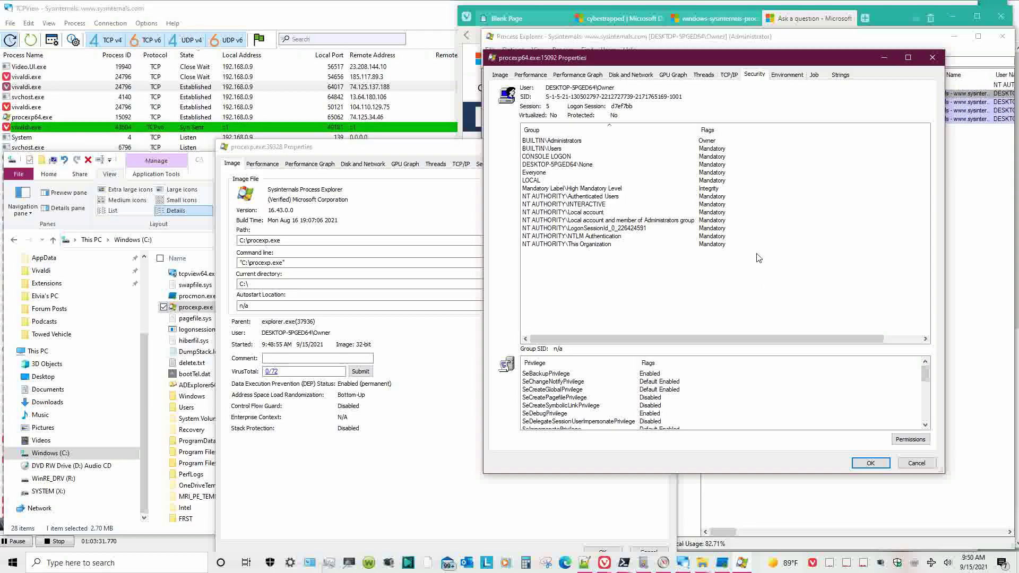
left_click(500, 75)
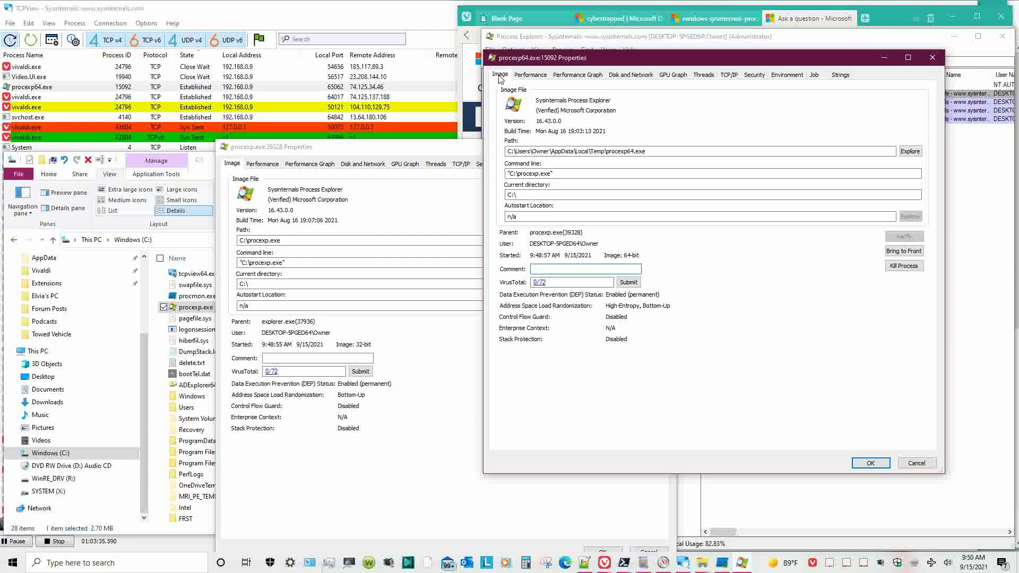
key("Escape")
right_click(599, 93)
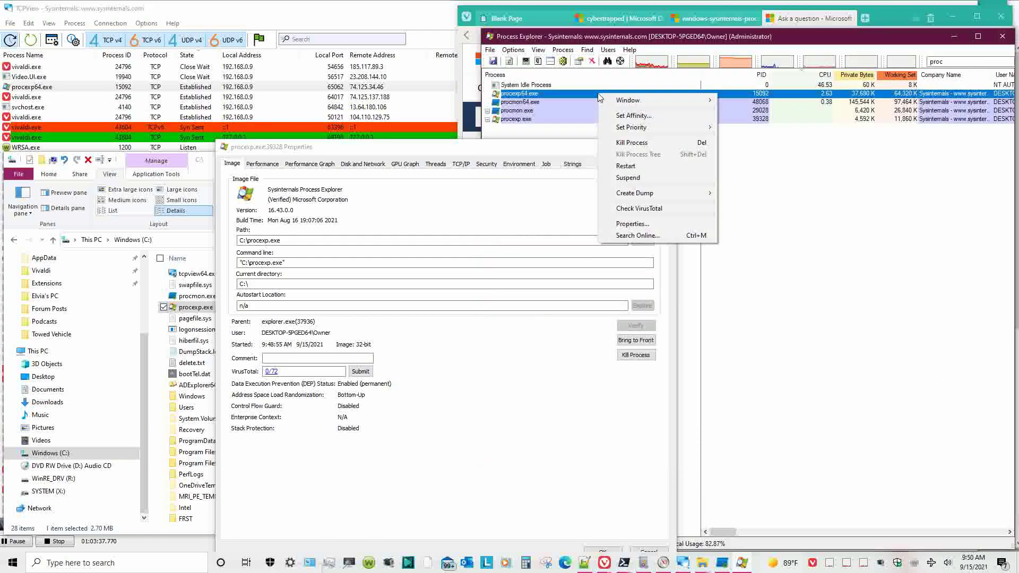
- Kill procexp64.exe in Process Explorer, then relaunch C:\procexp.exe from File Explorer
key("k")
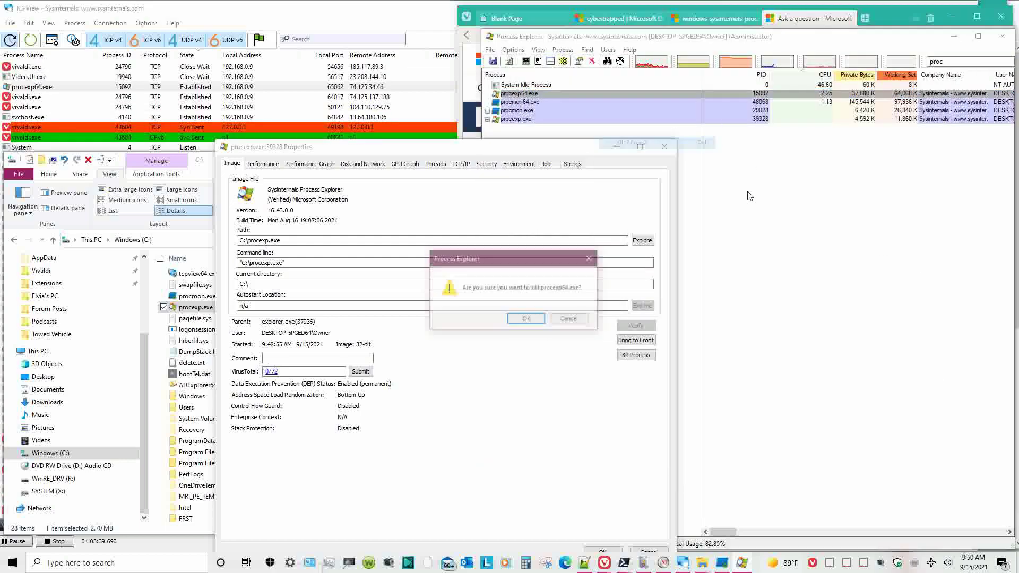
left_click(526, 318)
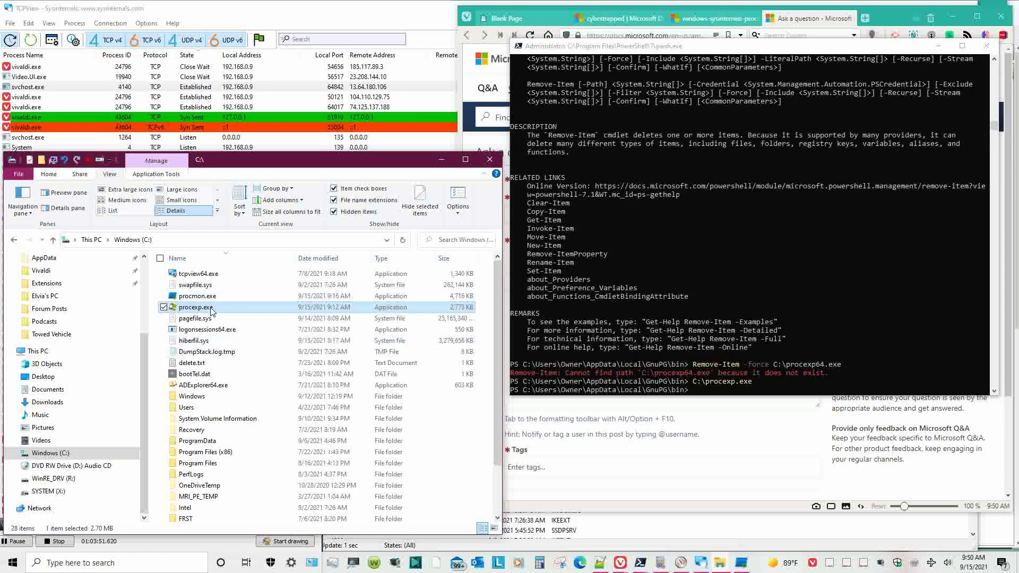
mouse_move(211, 312)
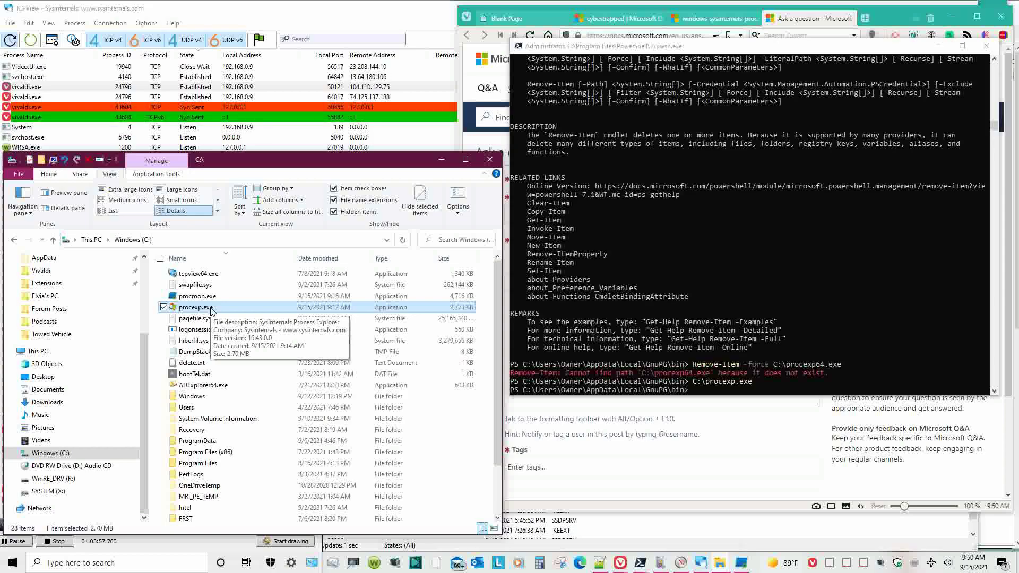
double_click(210, 308)
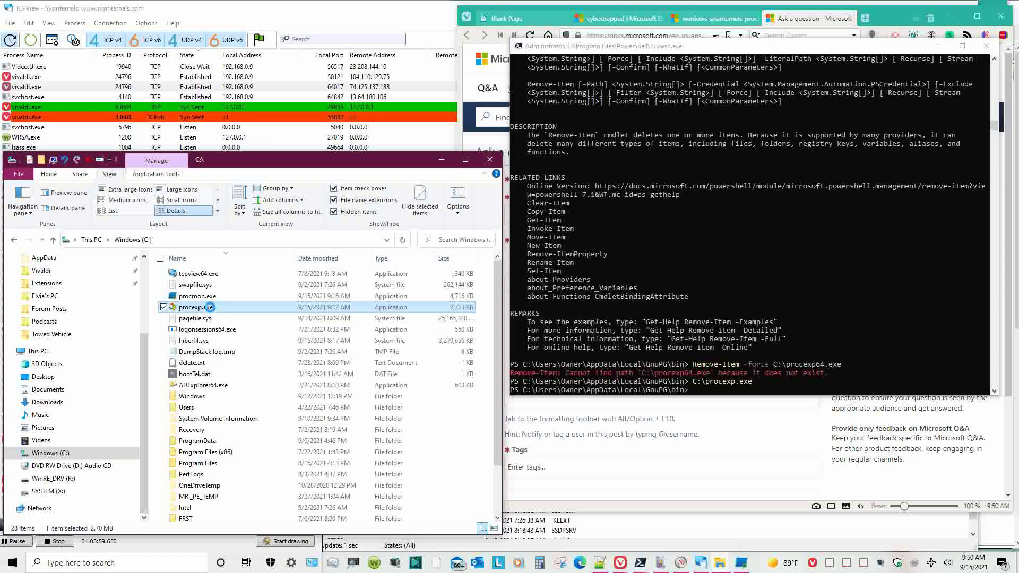
- Open procexp.exe's Properties and review its Details, Previous Versions, Security and General tabs
right_click(210, 308)
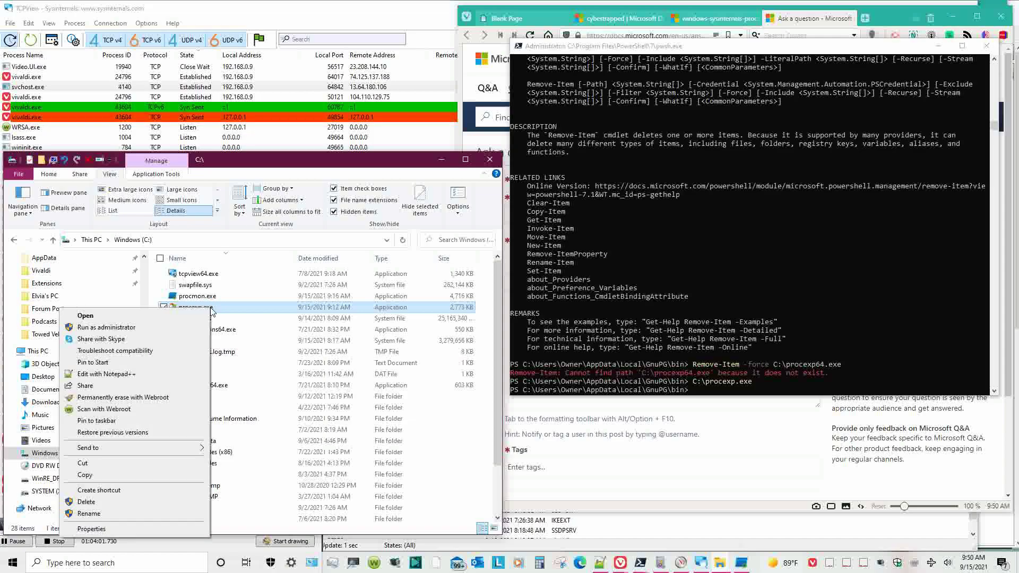
left_click(160, 533)
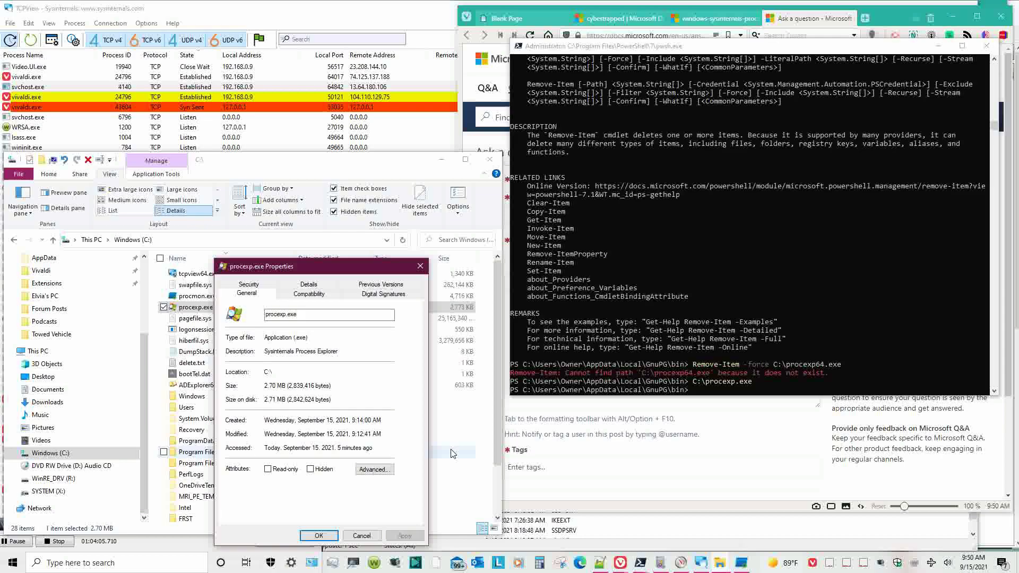
left_click(321, 286)
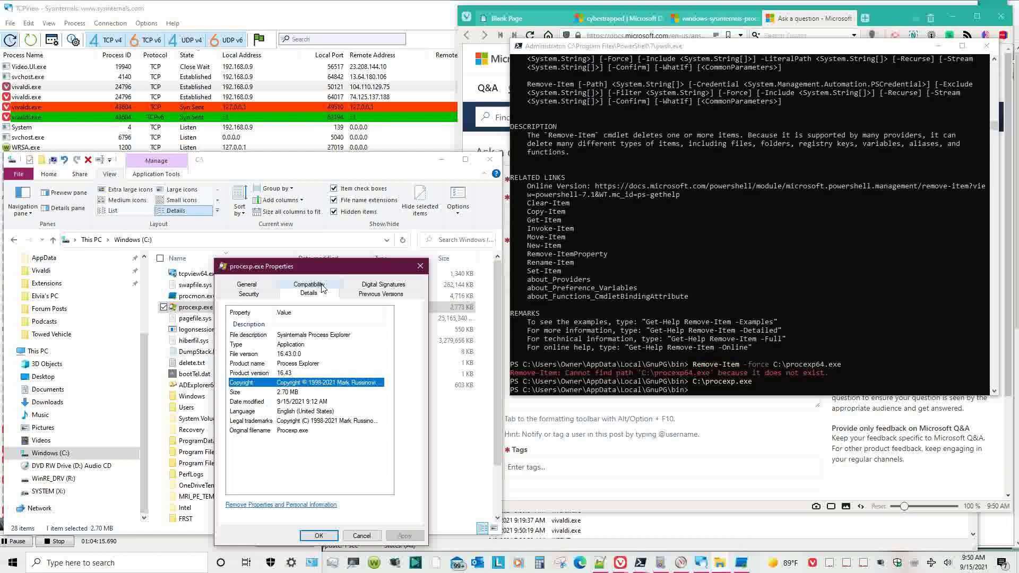
left_click(380, 294)
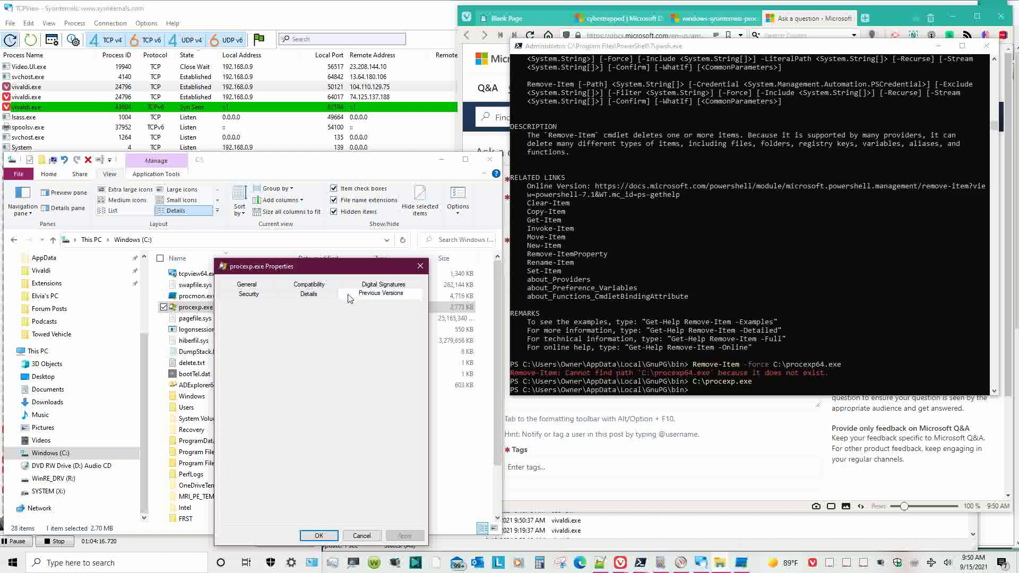
left_click(270, 298)
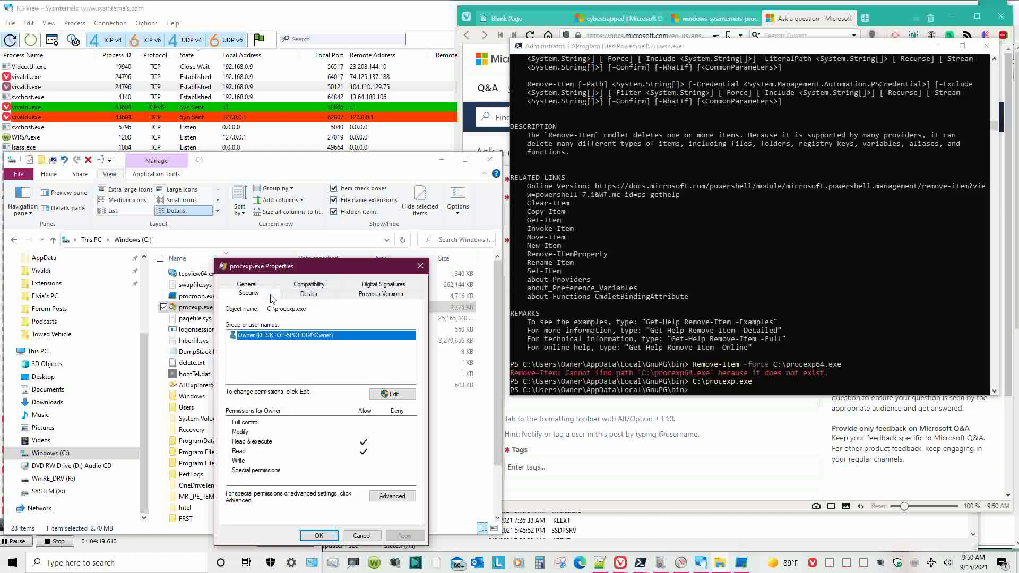
left_click(268, 287)
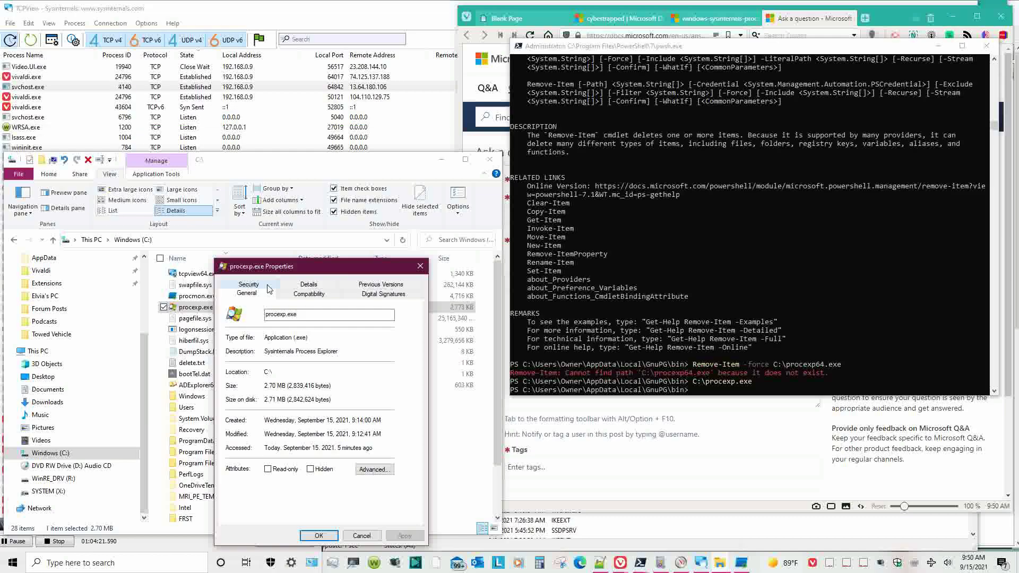
- Check its compatibility settings, then open the Microsoft Corporation digital signature's details
left_click(300, 295)
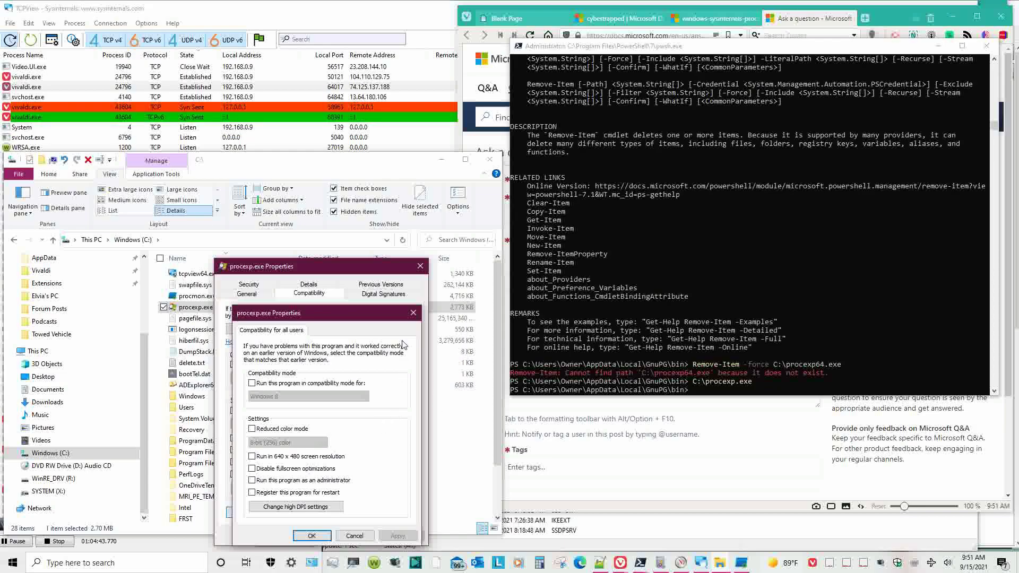
left_click(414, 313)
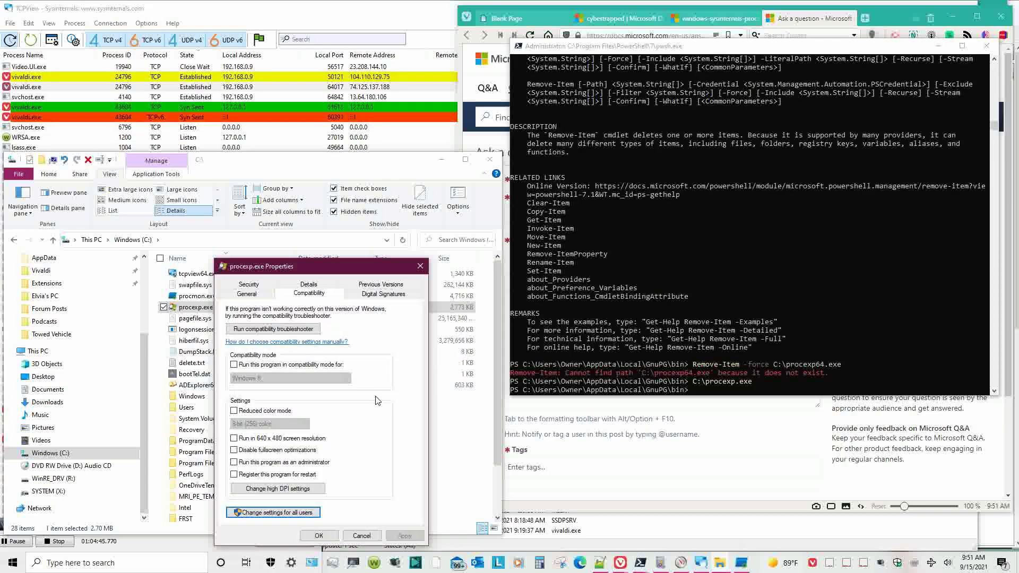
left_click(380, 297)
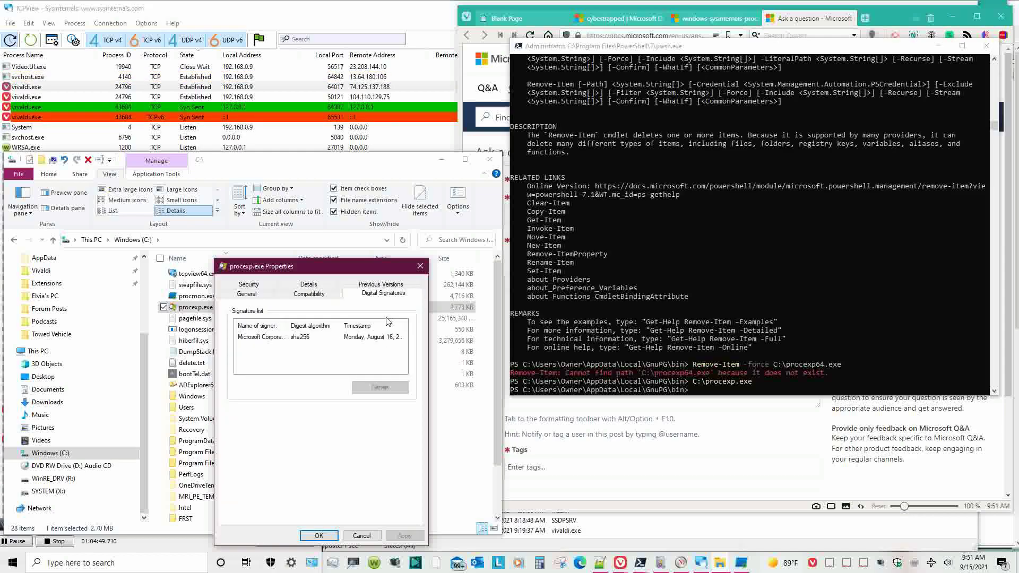
double_click(384, 337)
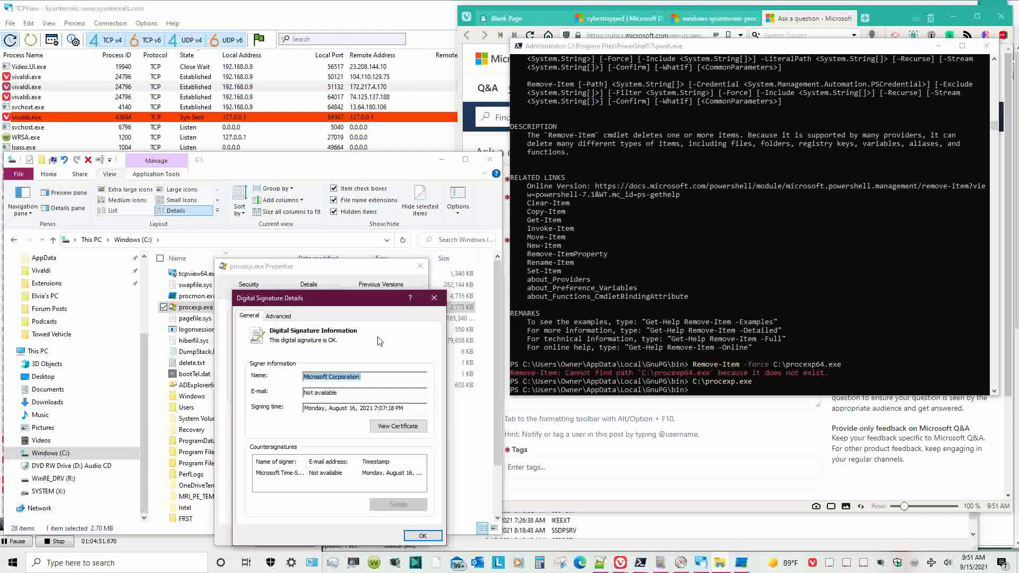
- View the signing certificate's version, serial number, algorithms, issuer, validity dates, subject and public key
left_click(385, 428)
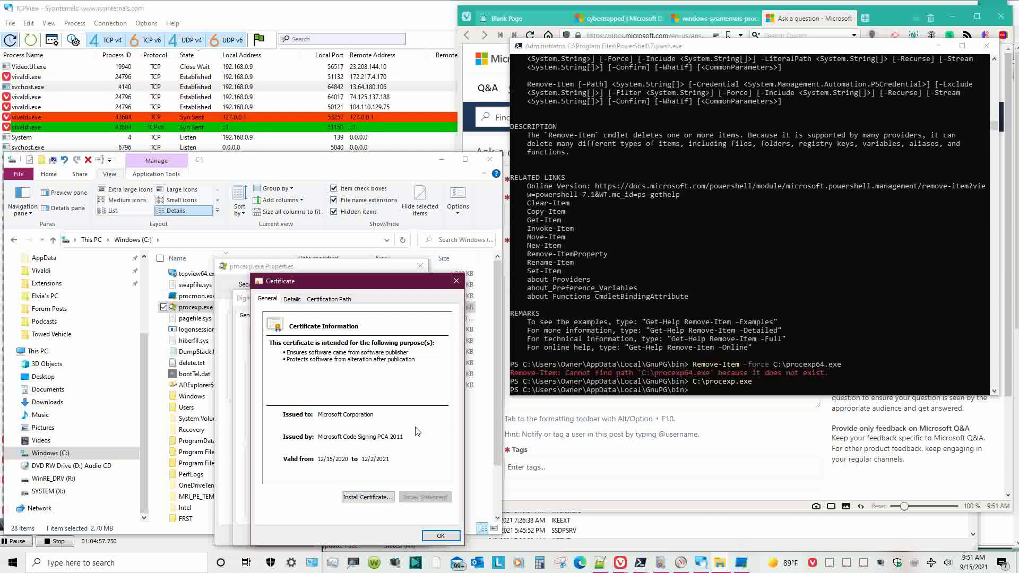
left_click(292, 300)
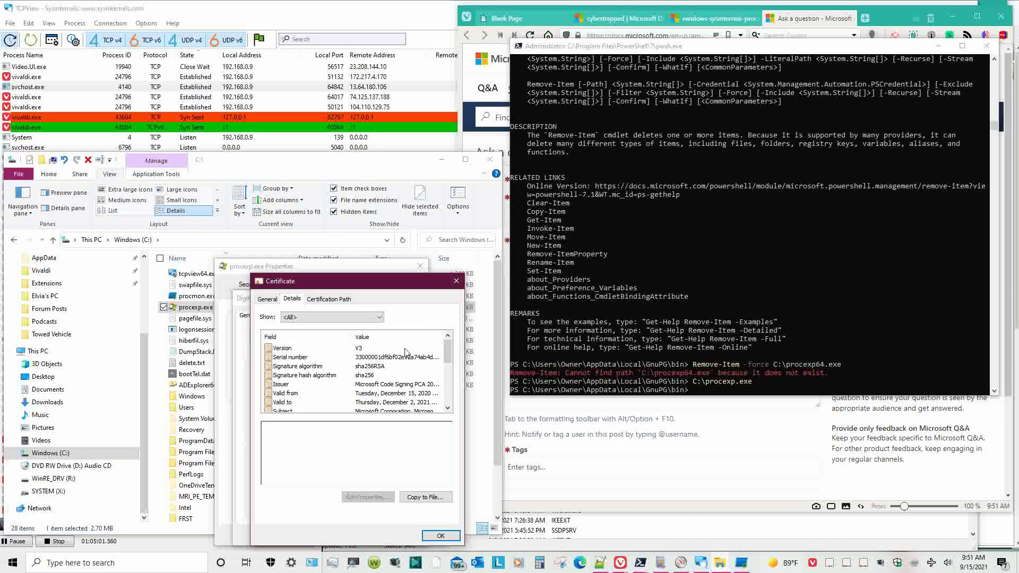
left_click(360, 349)
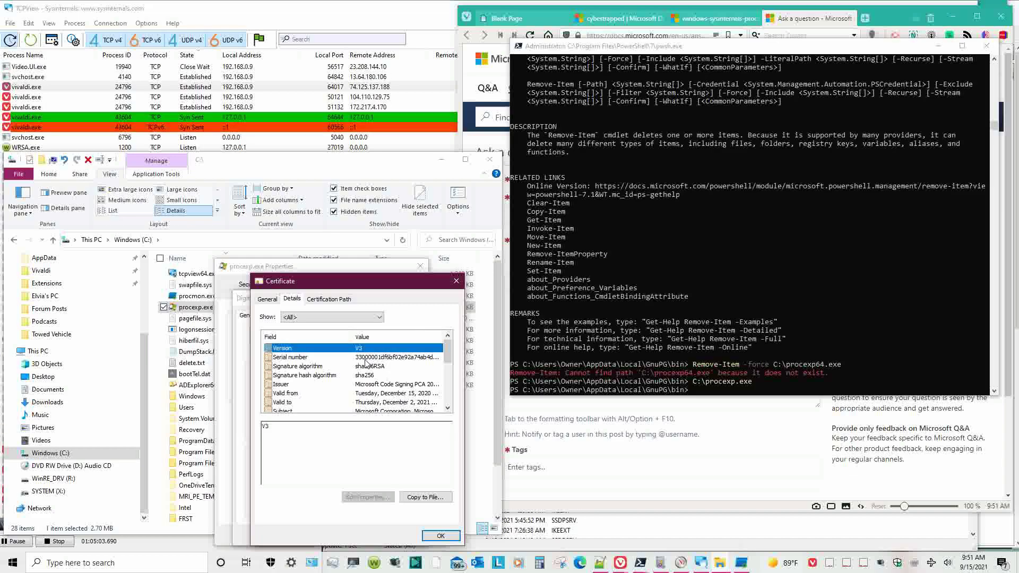
left_click(367, 358)
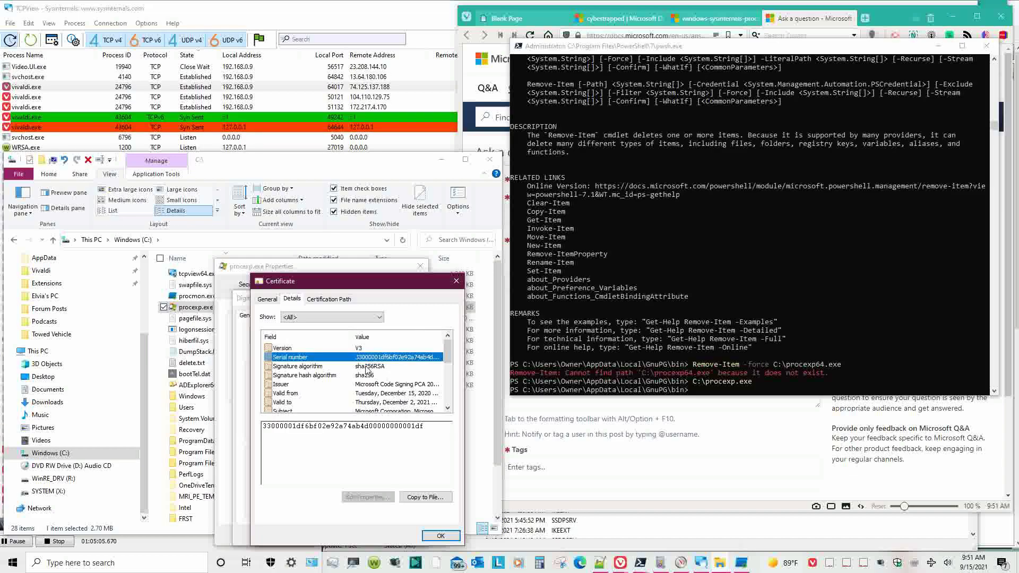
left_click(366, 367)
left_click(366, 376)
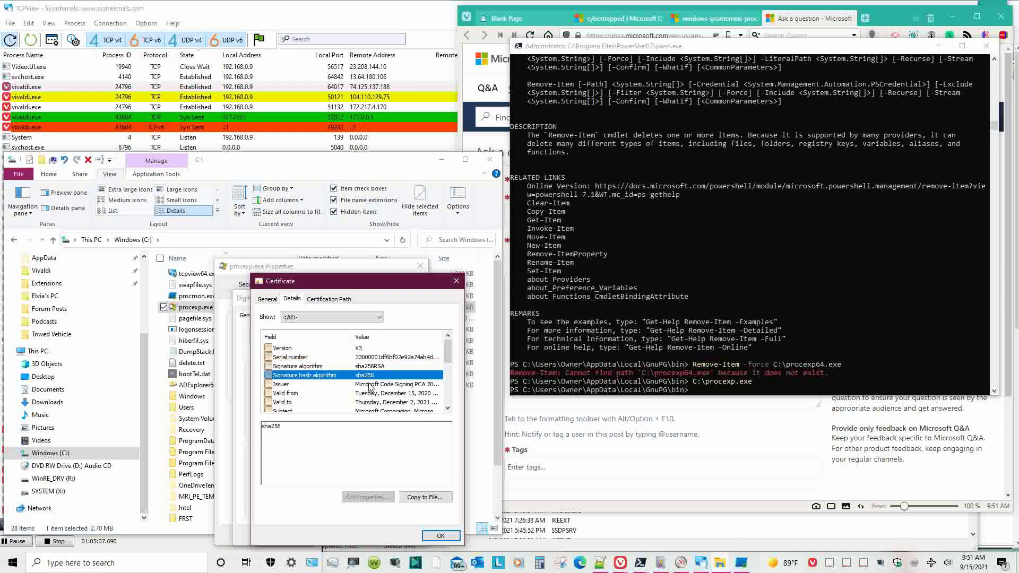
left_click(370, 387)
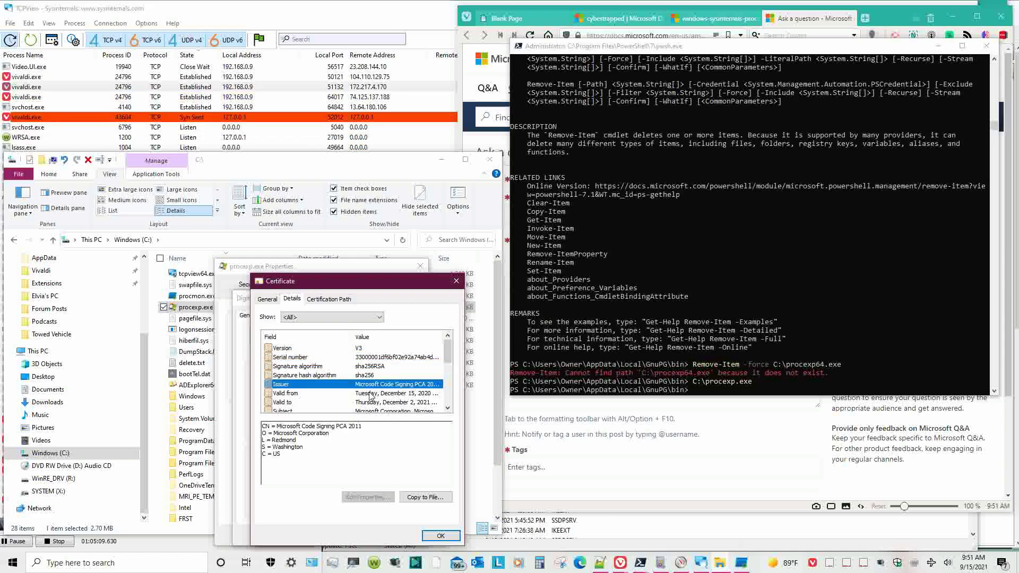
left_click(371, 394)
scroll(373, 404, "down", 1)
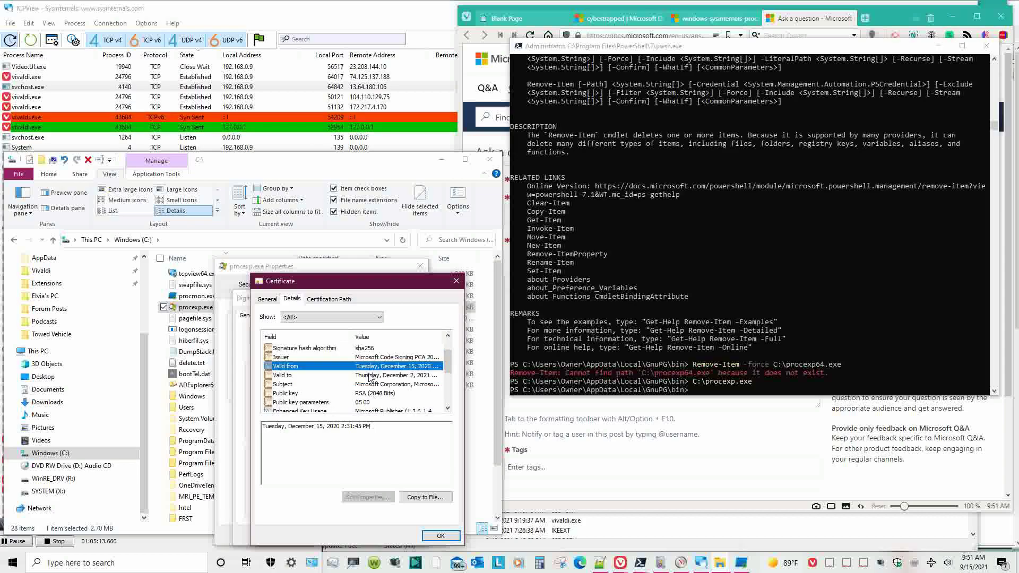
left_click(370, 376)
left_click(371, 386)
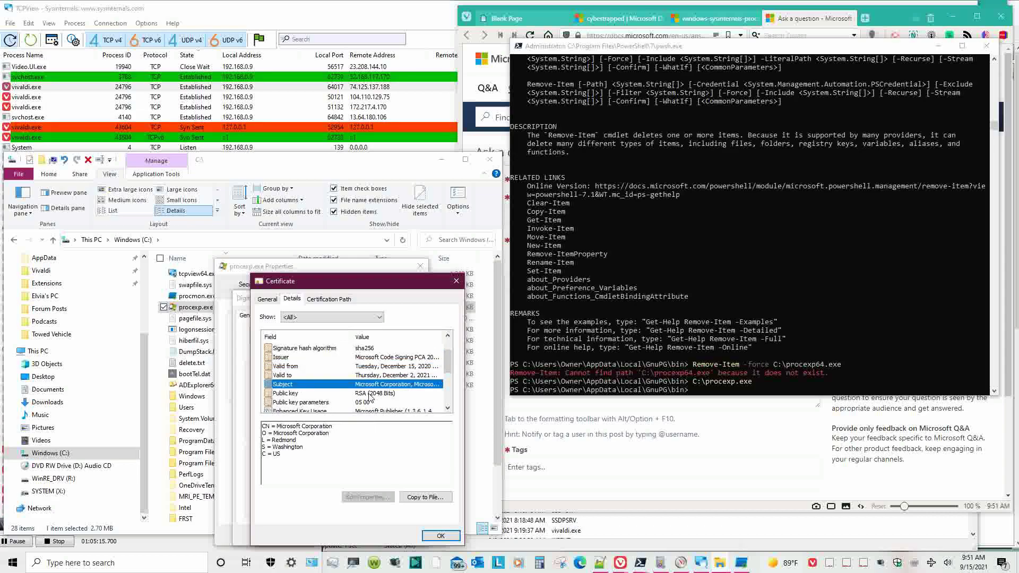
left_click(370, 395)
scroll(371, 398, "down", 1)
scroll(374, 402, "down", 1)
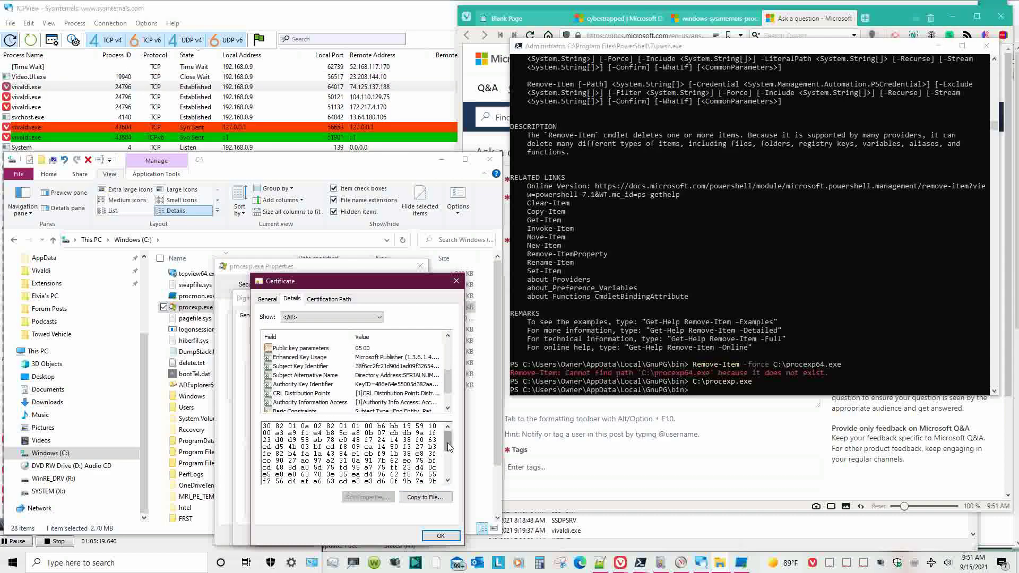
scroll(449, 448, "down", 3)
scroll(408, 367, "up", 1)
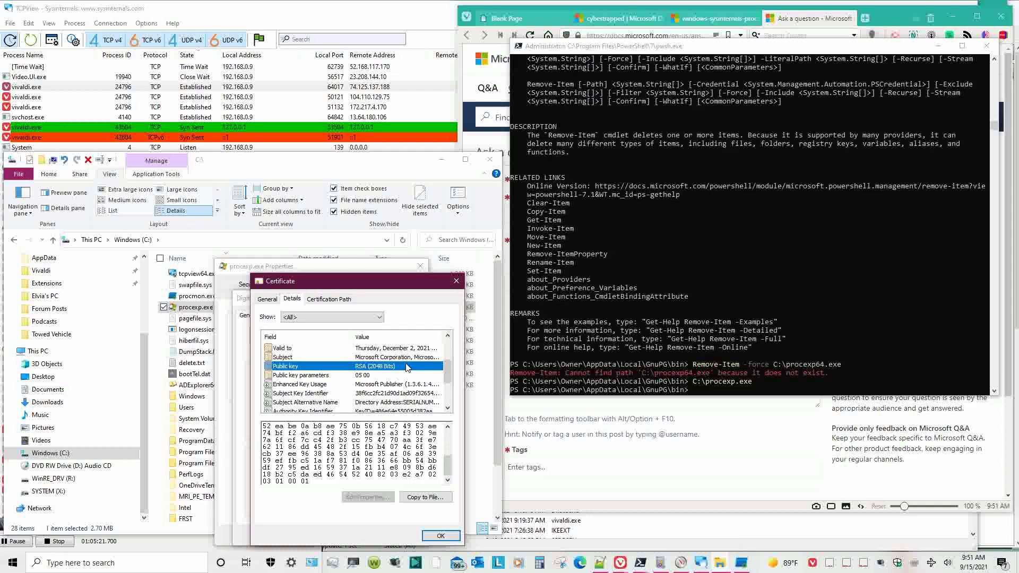
scroll(449, 451, "up", 3)
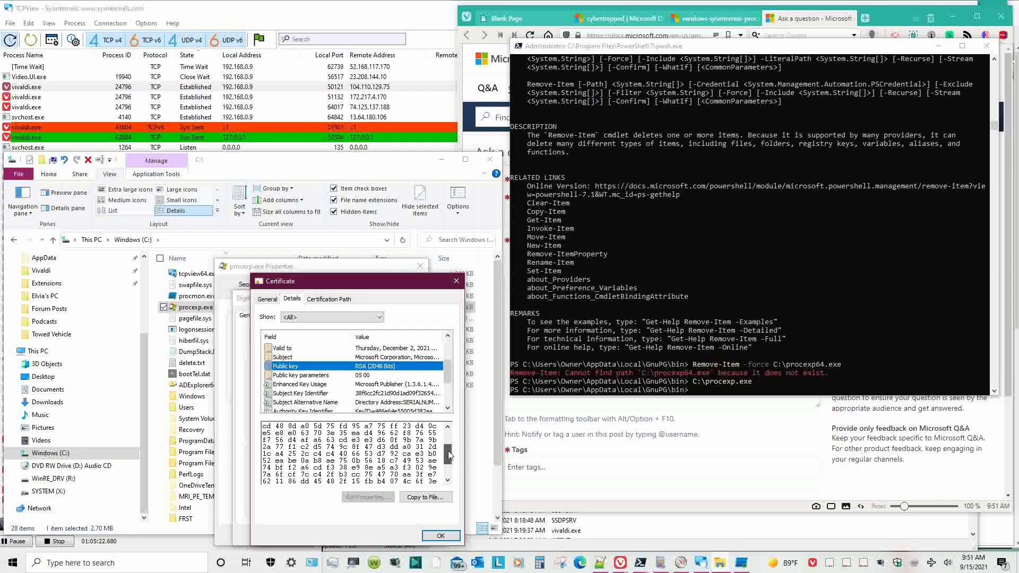
- Inspect the certificate's key usage, key identifiers, CRL and AIA entries, constraints, thumbprint and revocation status
left_click(367, 385)
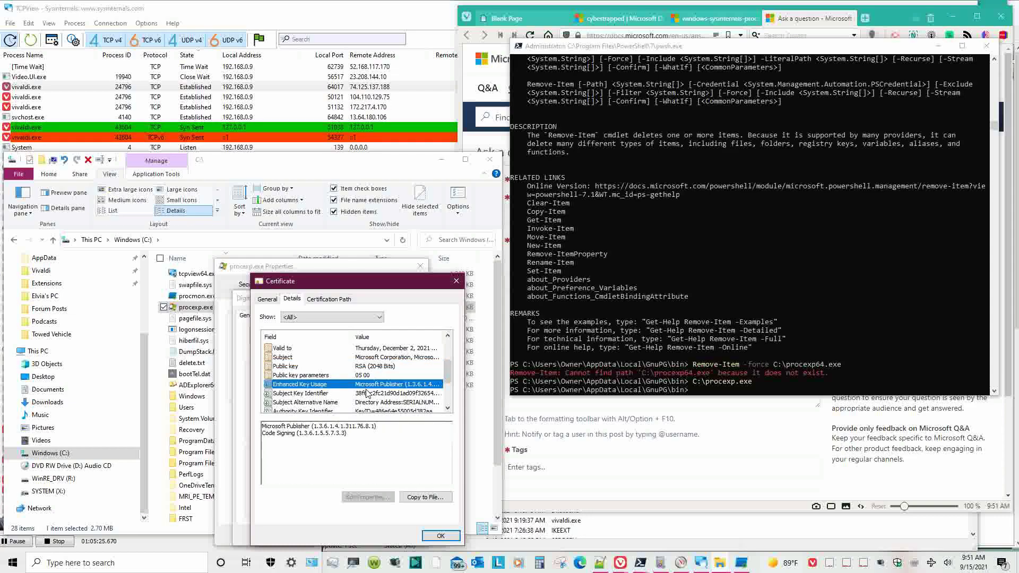
left_click(367, 394)
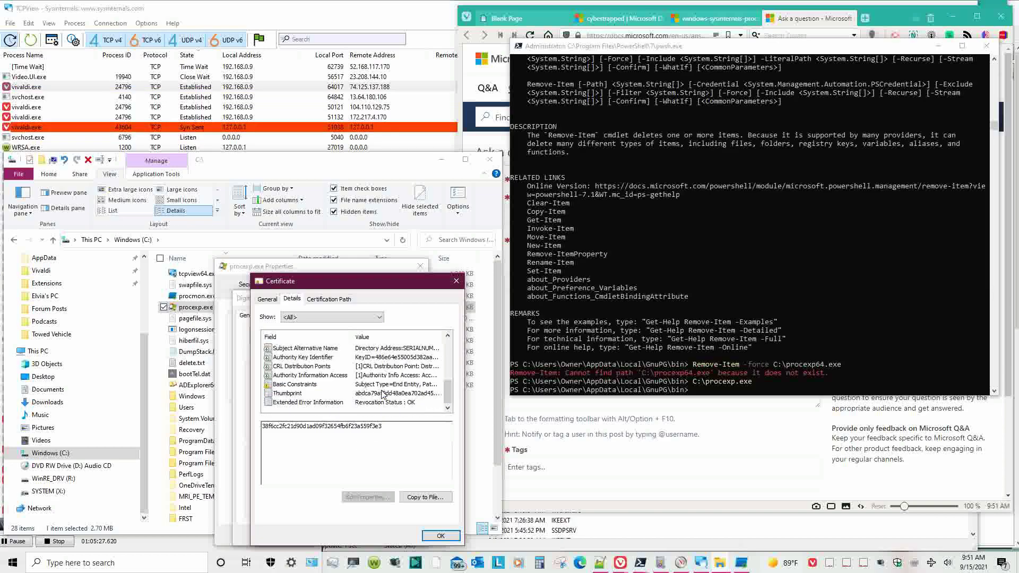
scroll(378, 396, "down", 1)
left_click(378, 376)
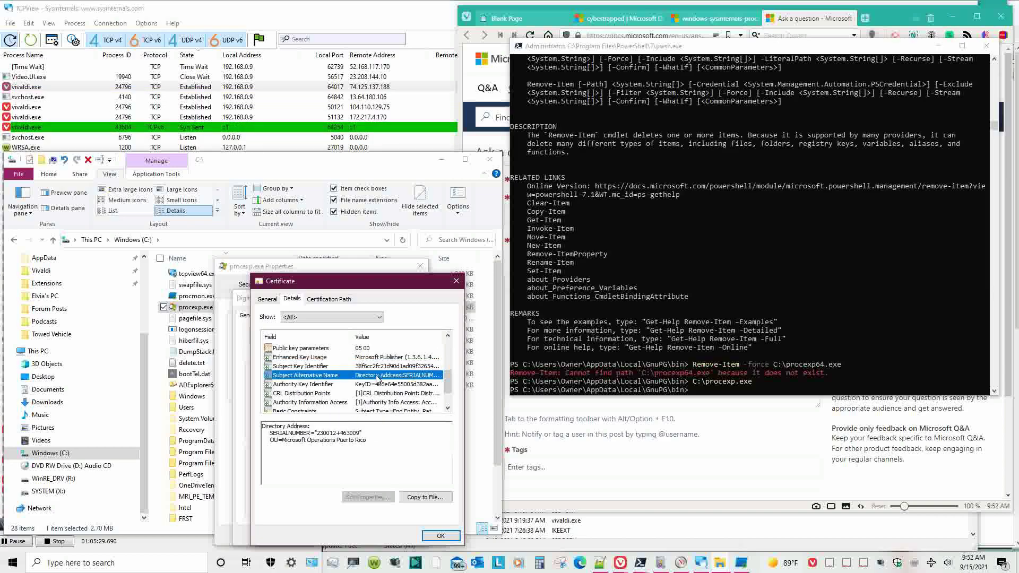
left_click(377, 385)
left_click(380, 394)
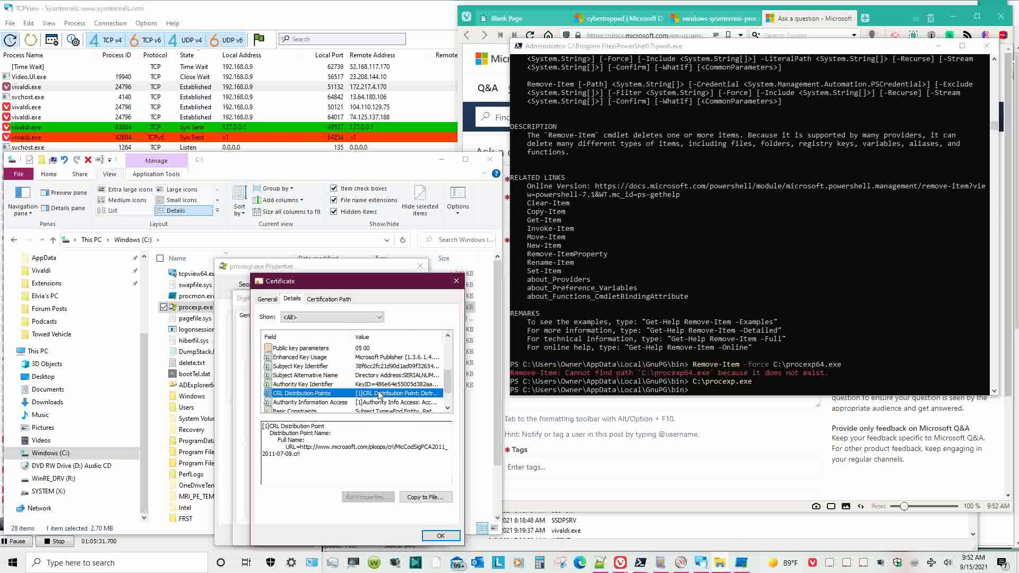
scroll(383, 399, "down", 1)
left_click(387, 376)
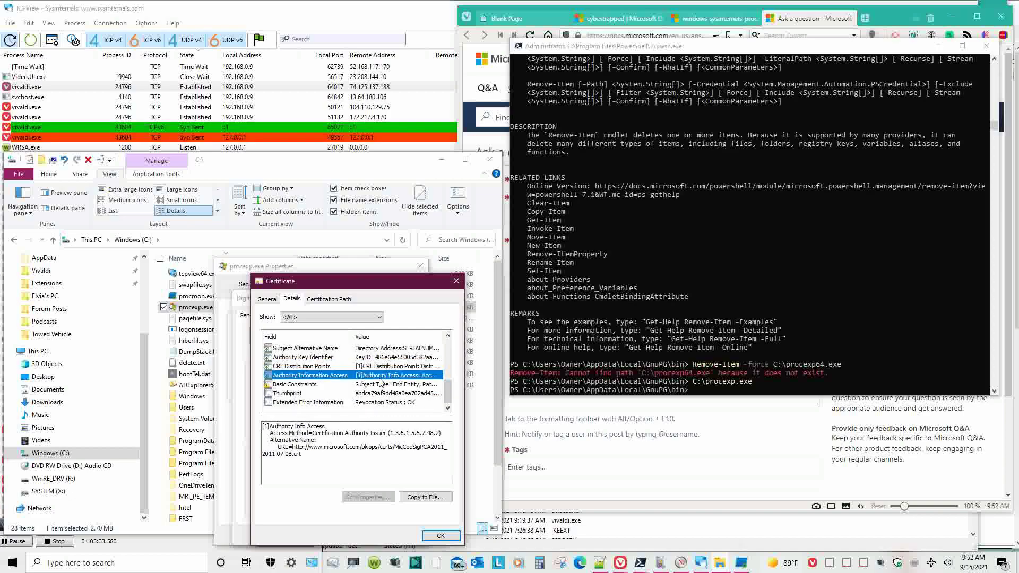
left_click(379, 385)
left_click(379, 394)
left_click(378, 402)
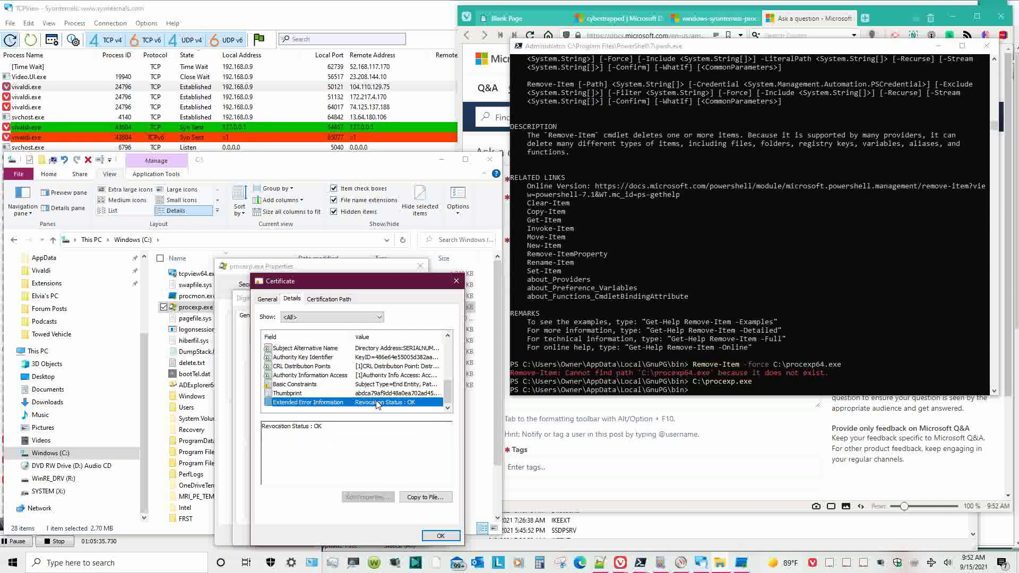
left_click(441, 536)
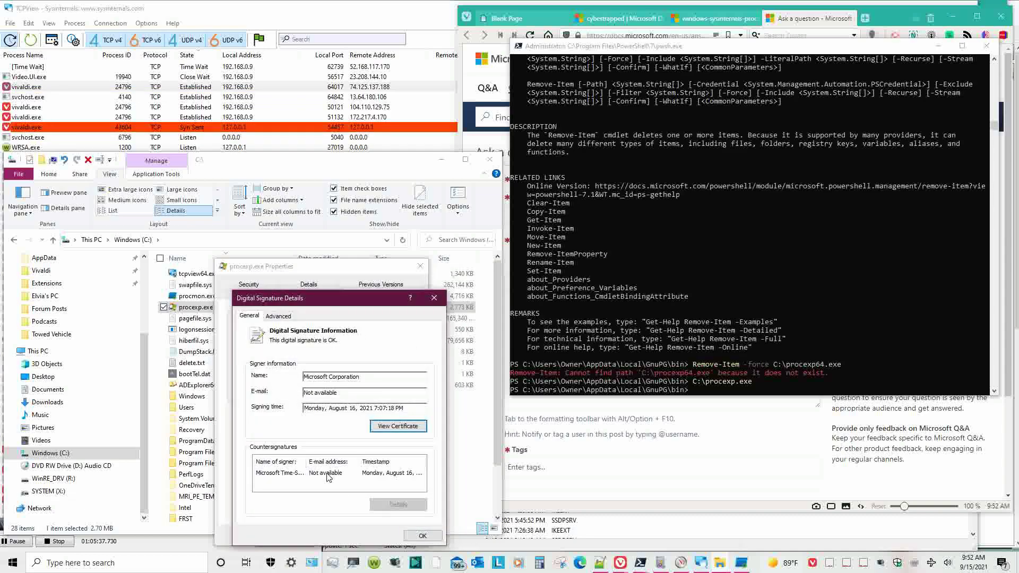
- Inspect the Microsoft Time-Stamp countersignature's version, issuer, serial number, digest algorithms and authenticated attributes
left_click(328, 474)
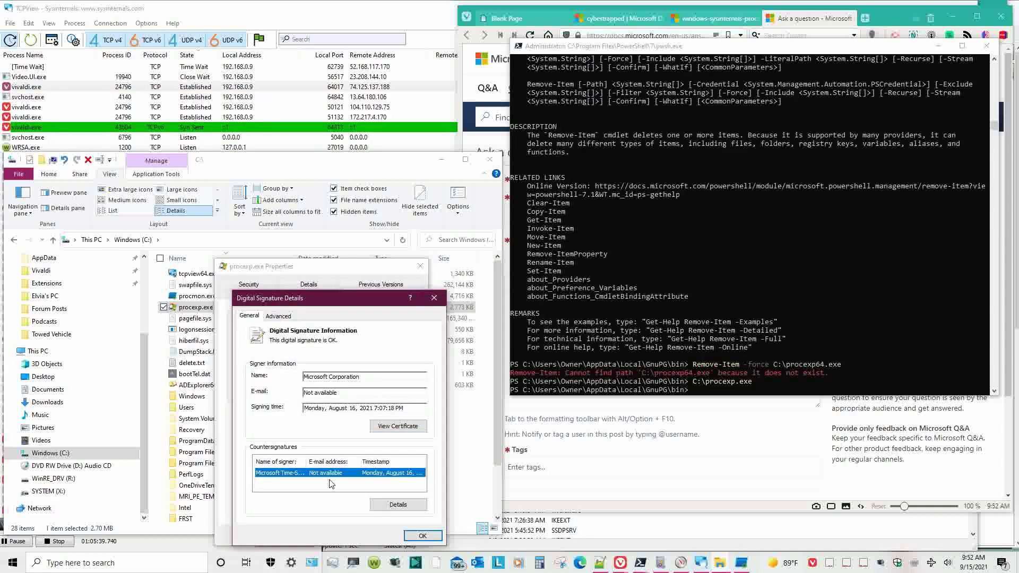
left_click(386, 506)
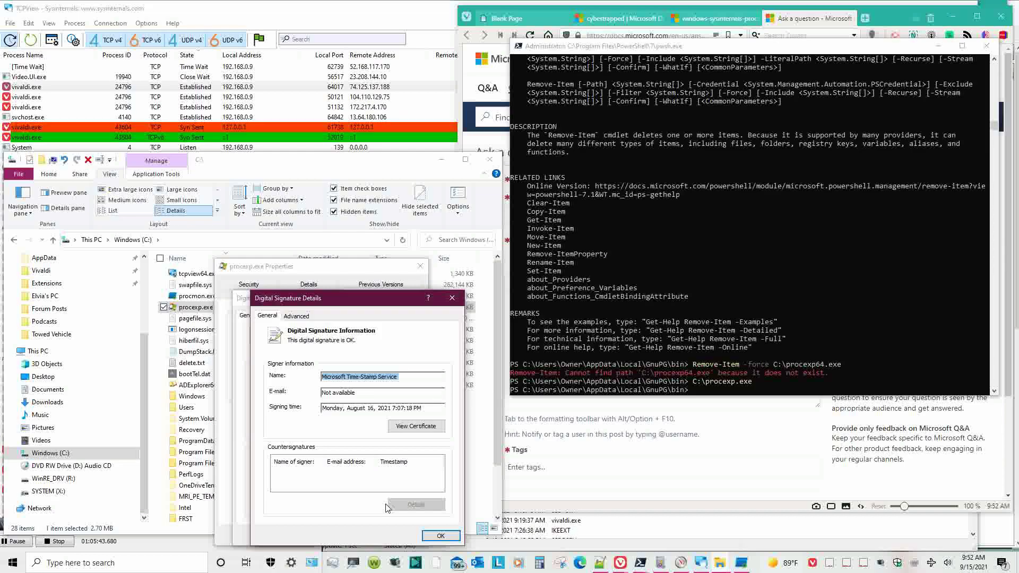
left_click(295, 315)
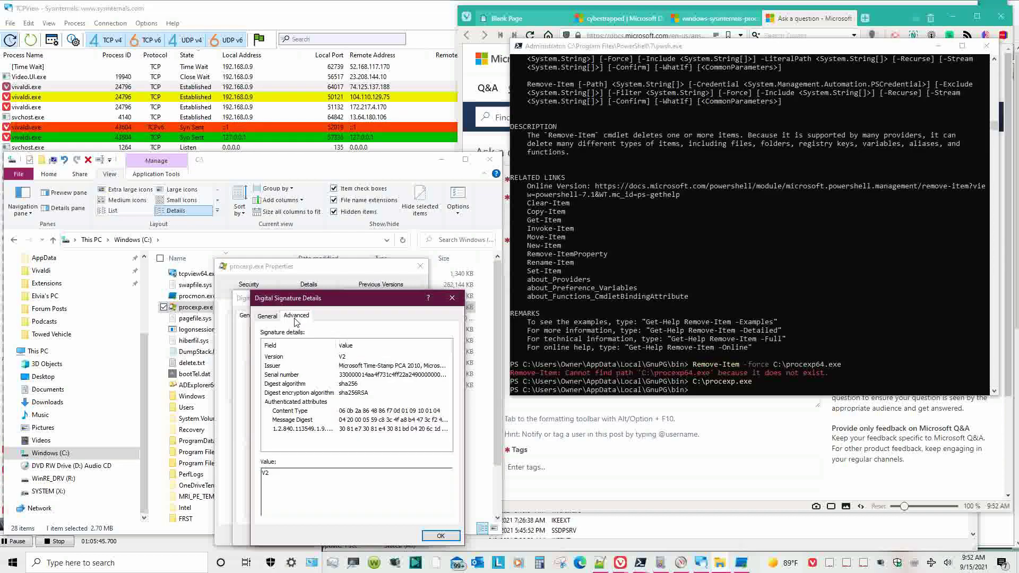
left_click(336, 357)
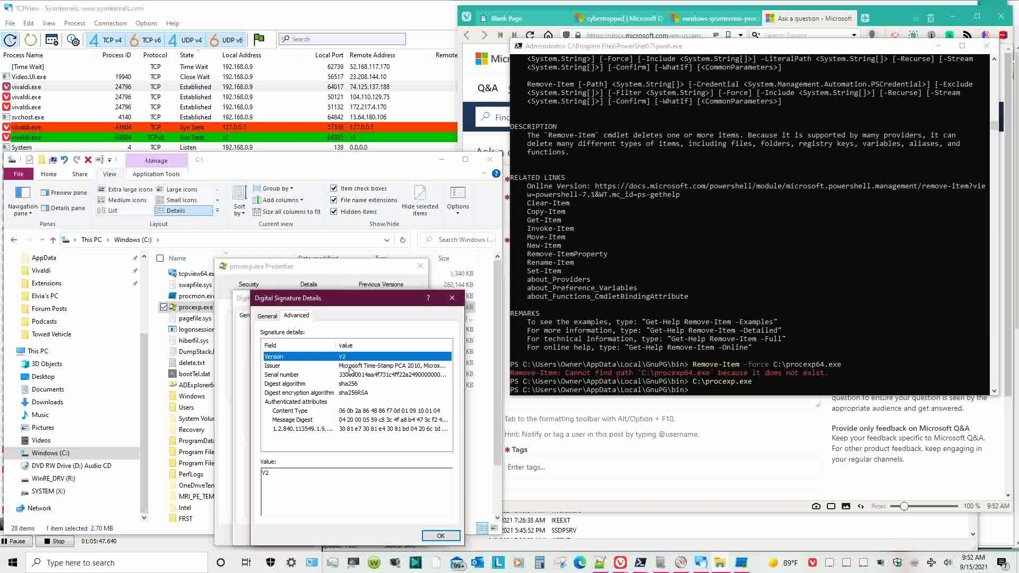
left_click(351, 366)
left_click(356, 375)
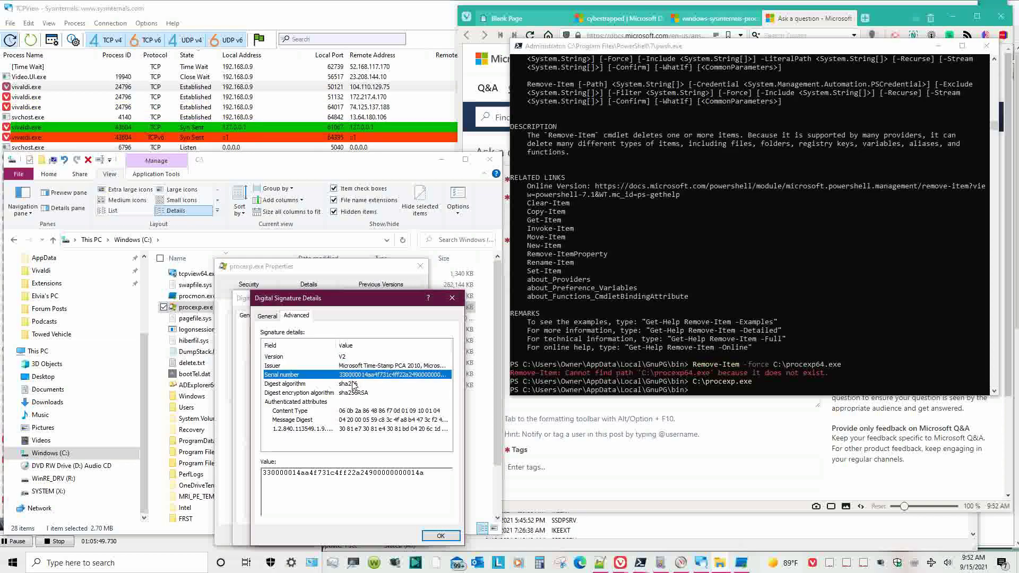
left_click(353, 384)
left_click(354, 393)
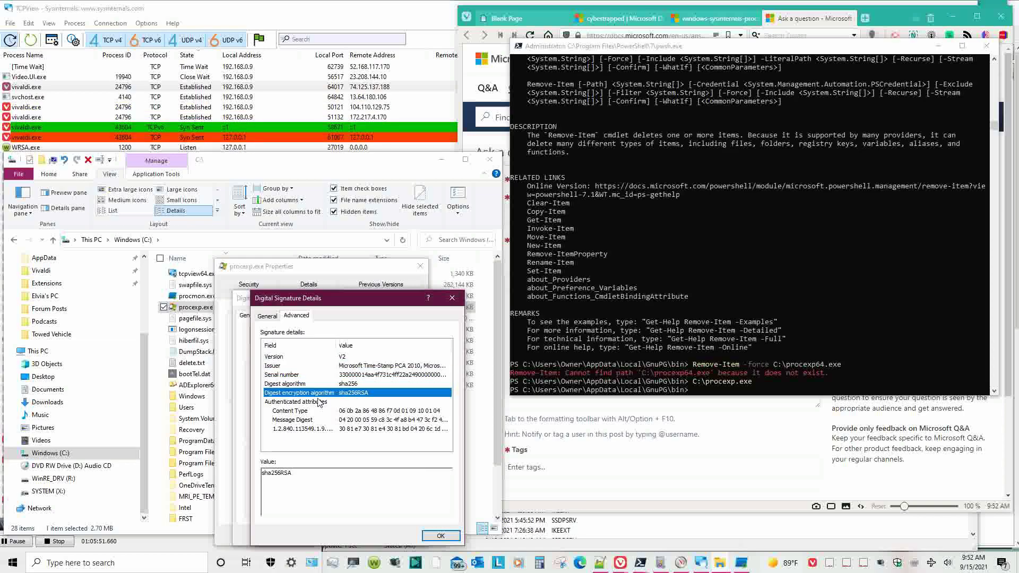
left_click(337, 411)
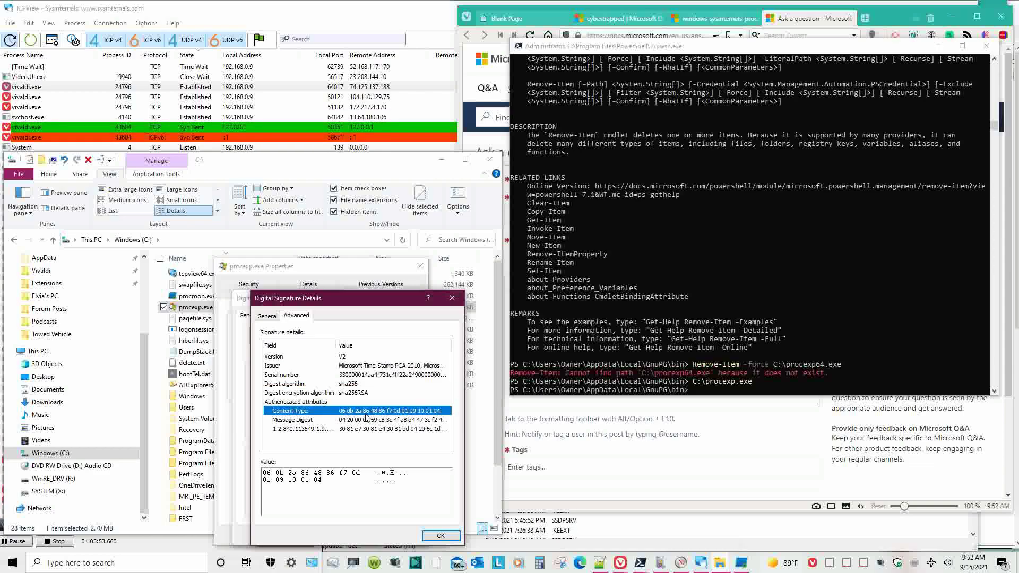
left_click(366, 419)
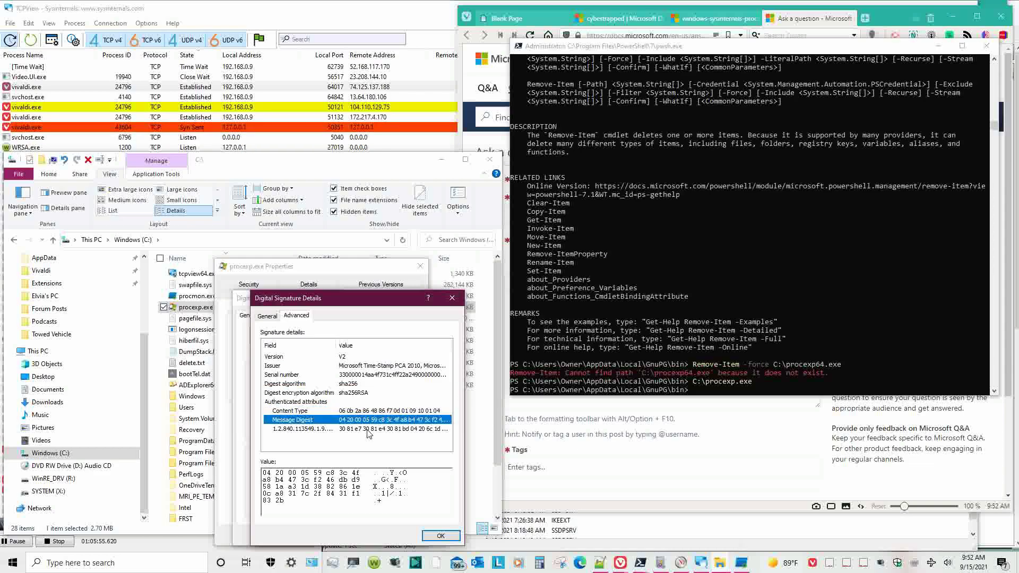
left_click(369, 430)
- Close the countersignature, signature details and procexp.exe Properties dialogs
scroll(429, 499, "down", 5)
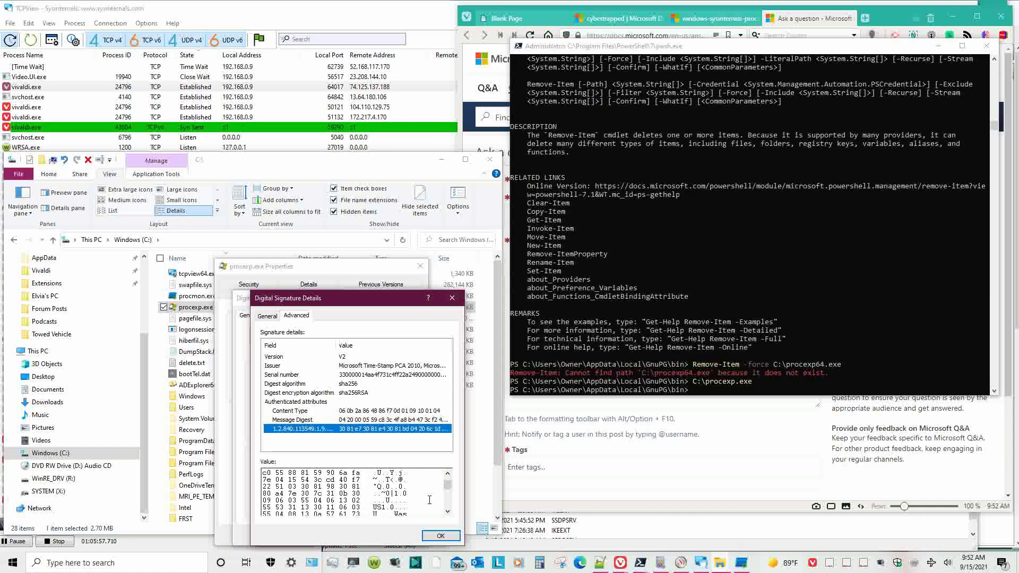
scroll(429, 500, "down", 4)
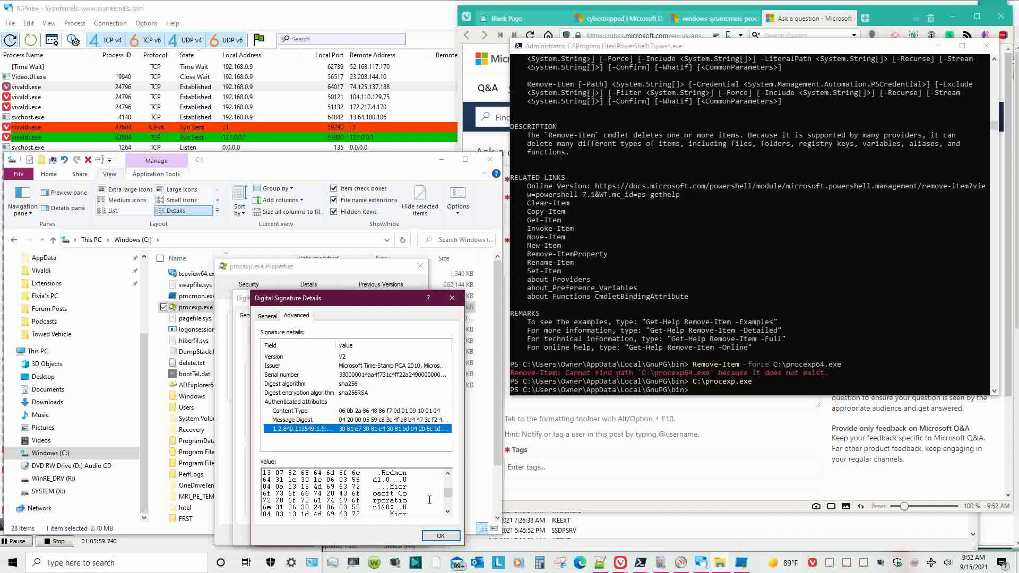
scroll(430, 500, "down", 5)
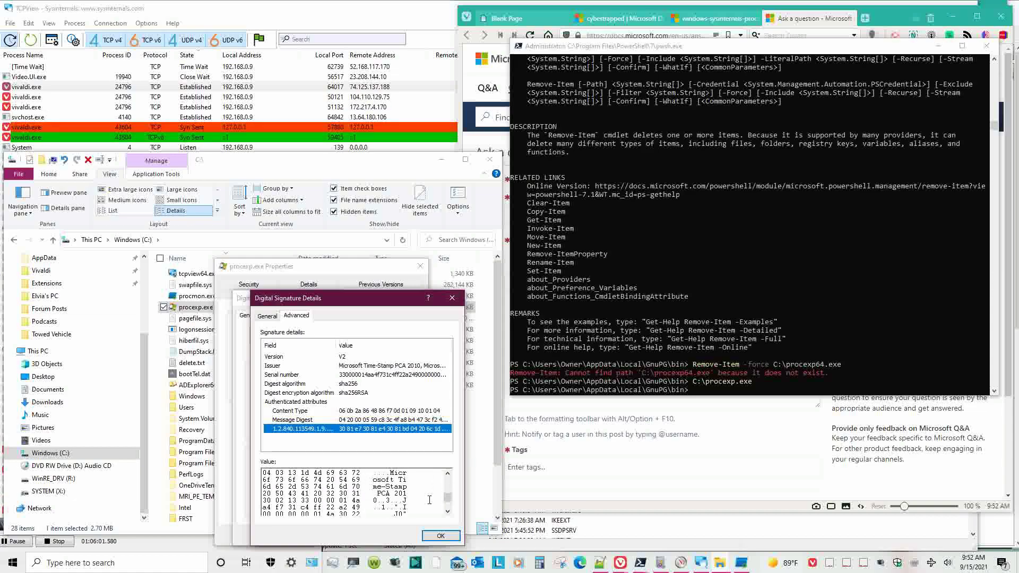
left_click(440, 536)
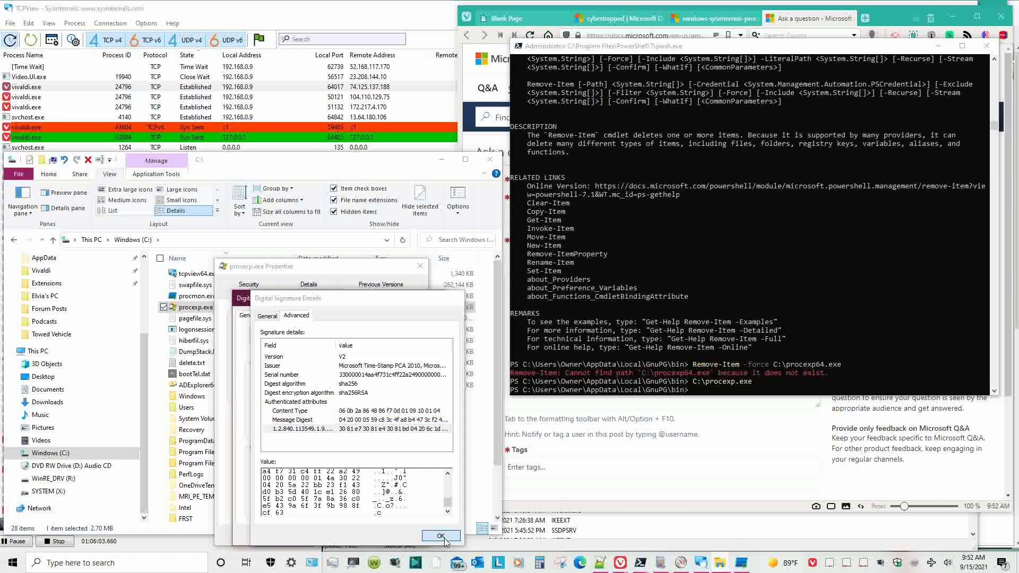
left_click(416, 536)
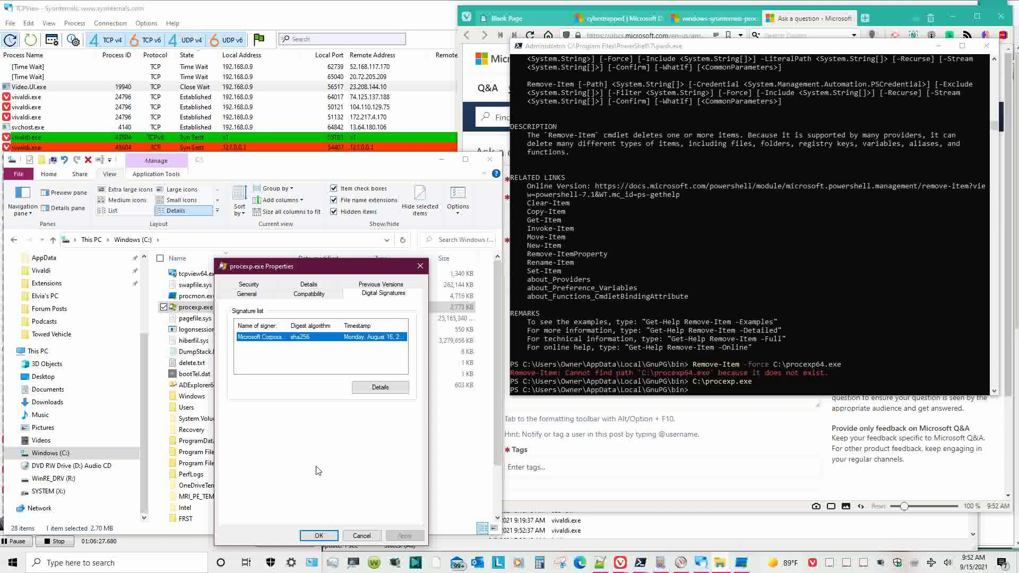
left_click(317, 535)
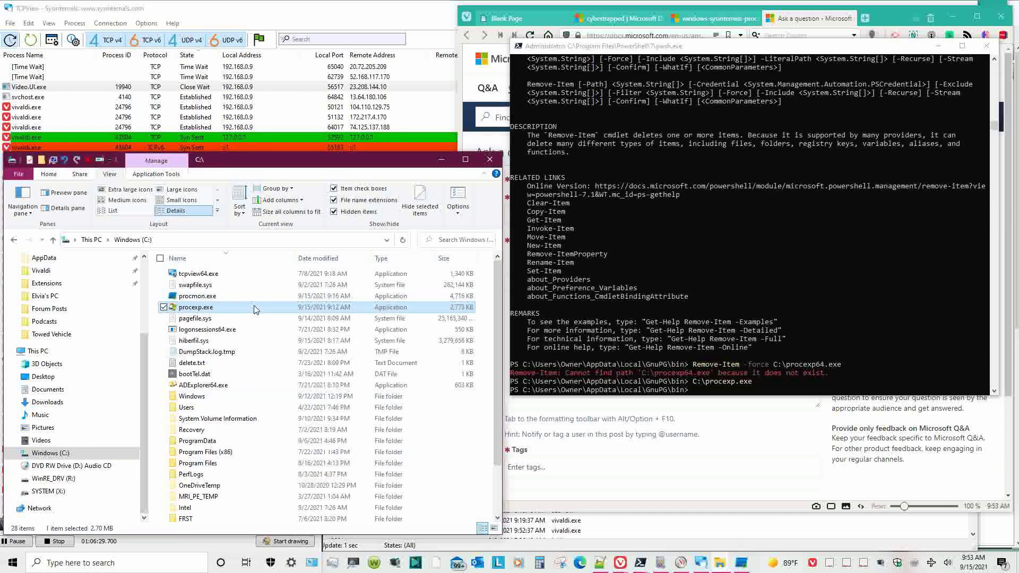
key("F2")
- Filter Process Explorer to 'proc' and explore procexp64.exe's Temp folder from its properties
key("Escape")
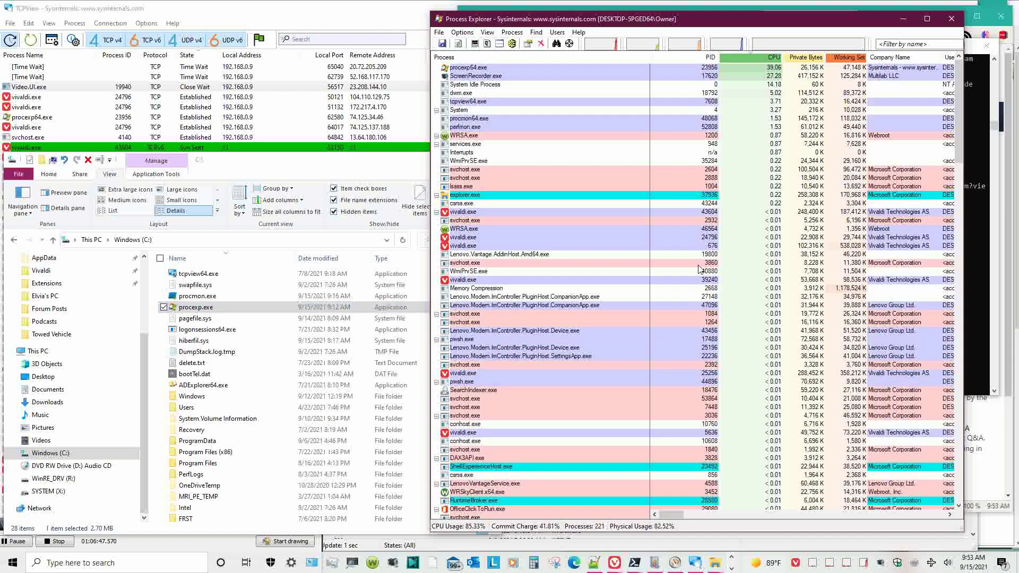
left_click(907, 44)
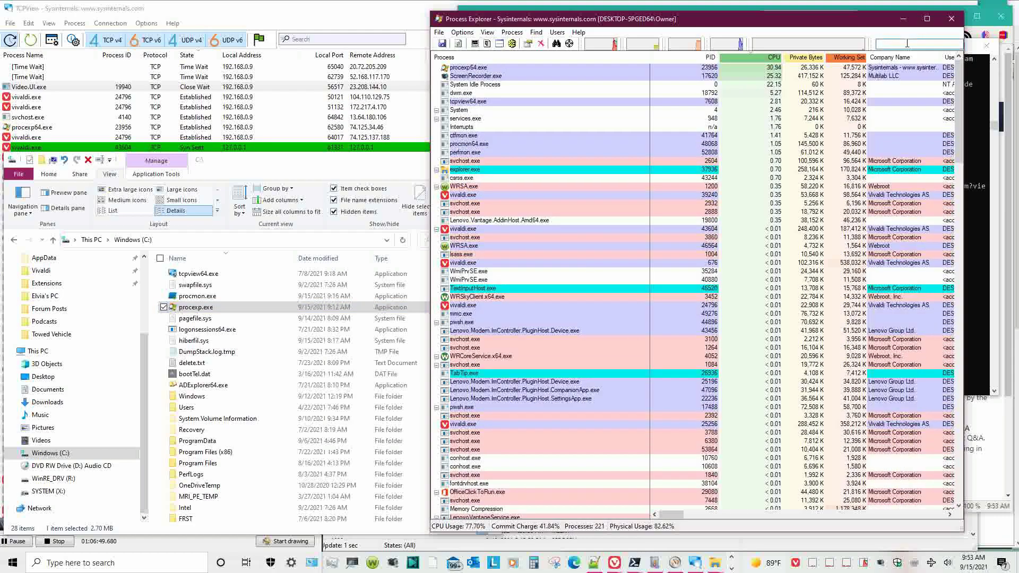
type("proc")
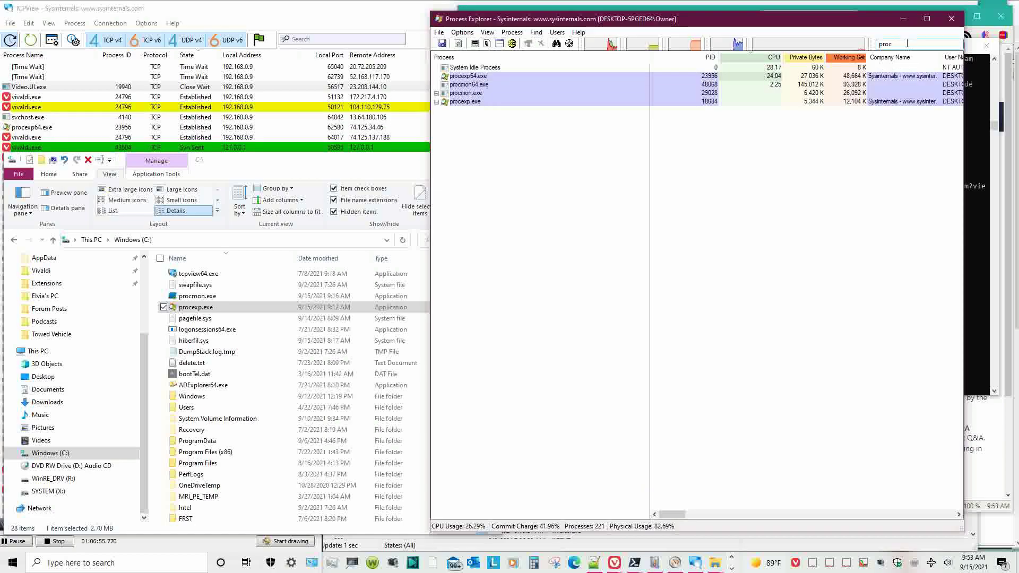
right_click(482, 77)
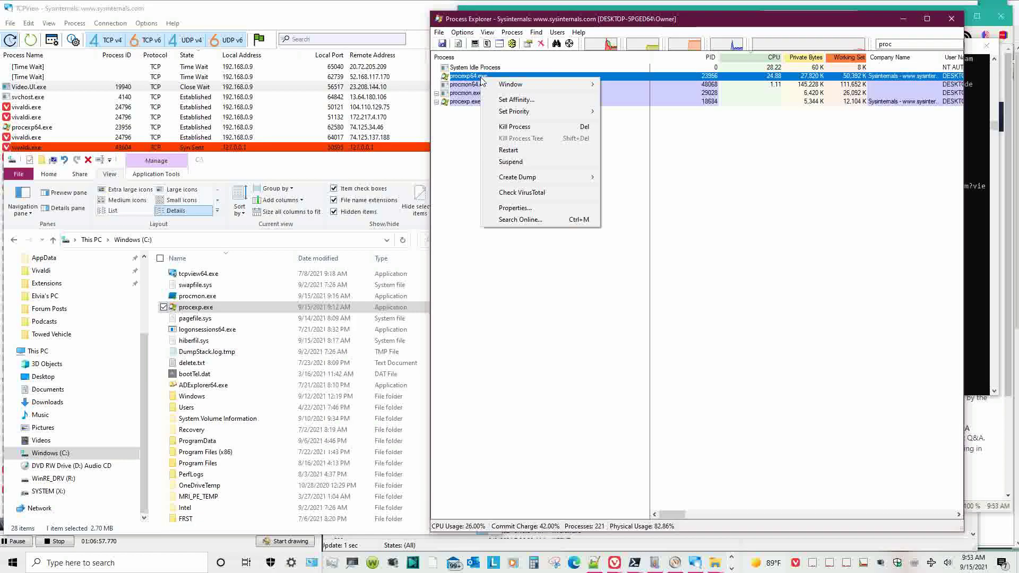
left_click(514, 207)
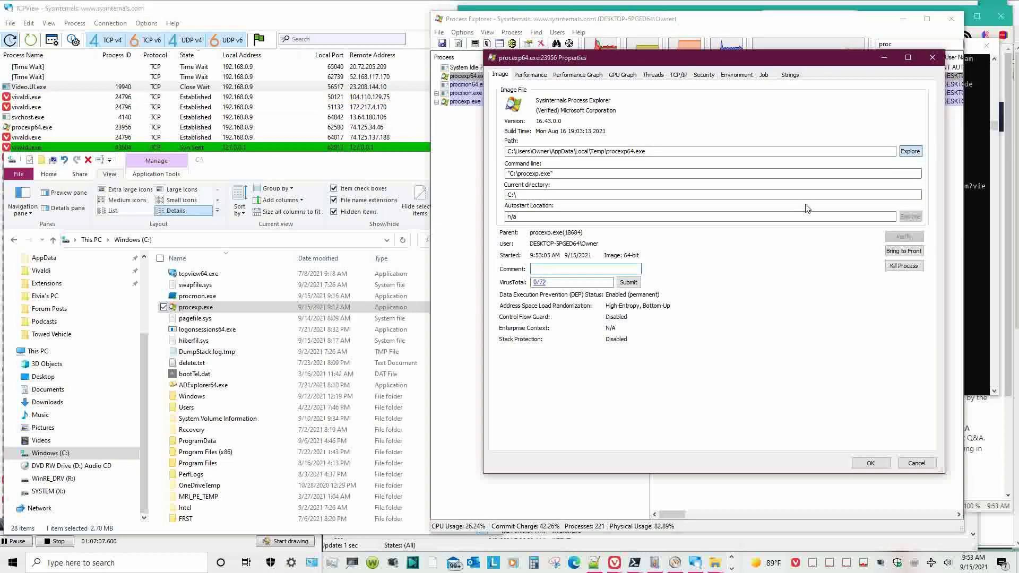
left_click(910, 152)
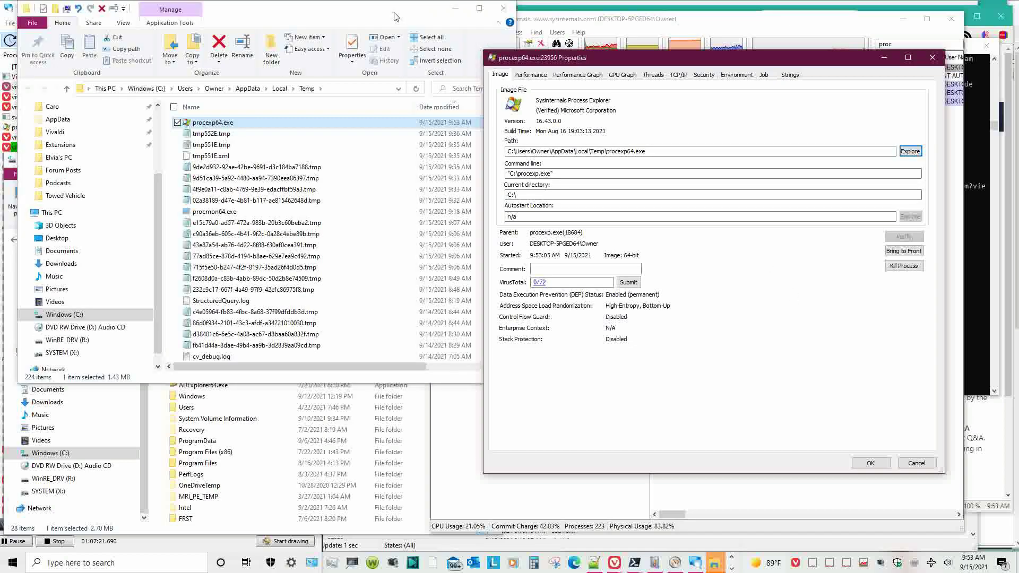
- Widen the File Explorer window and pin the Temp folder to Quick access
left_click_drag(396, 19, 411, 171)
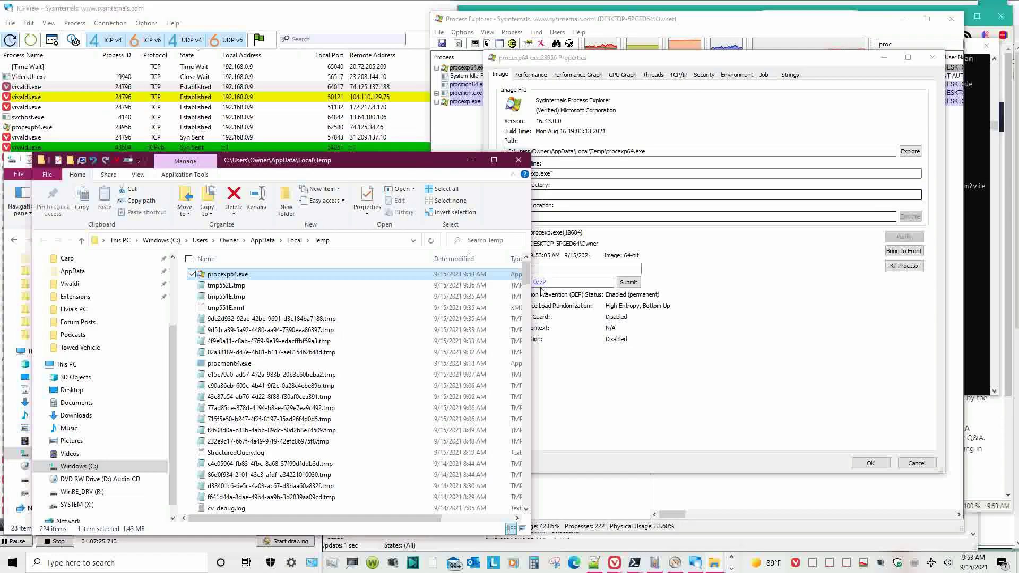
left_click_drag(531, 345, 625, 345)
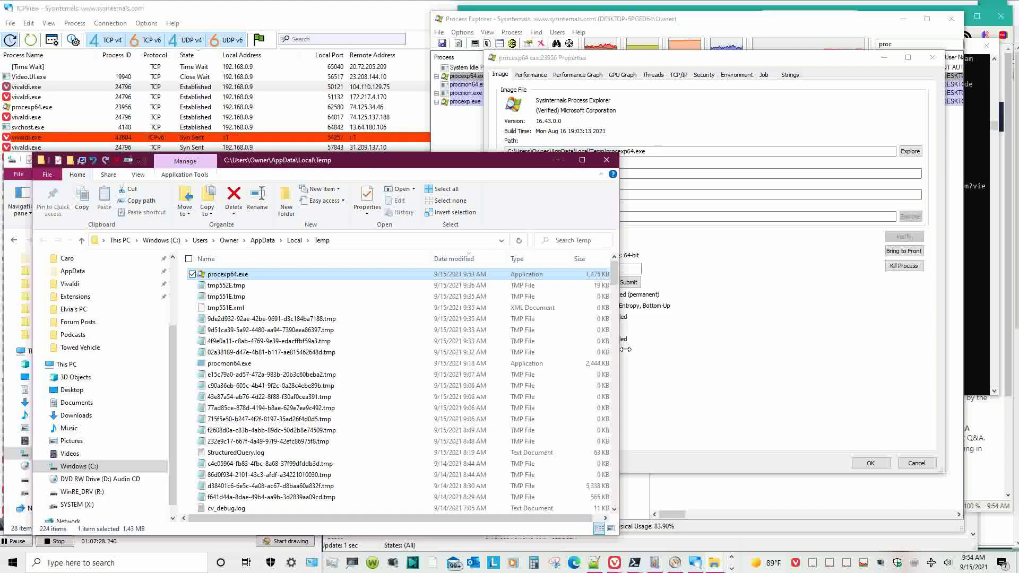
left_click(294, 240)
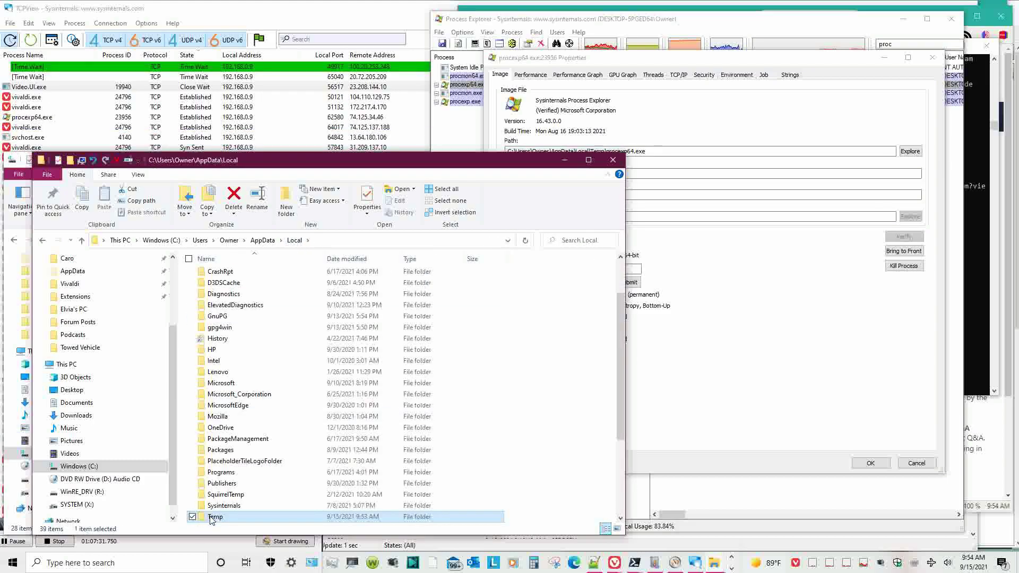
left_click_drag(182, 398, 137, 280)
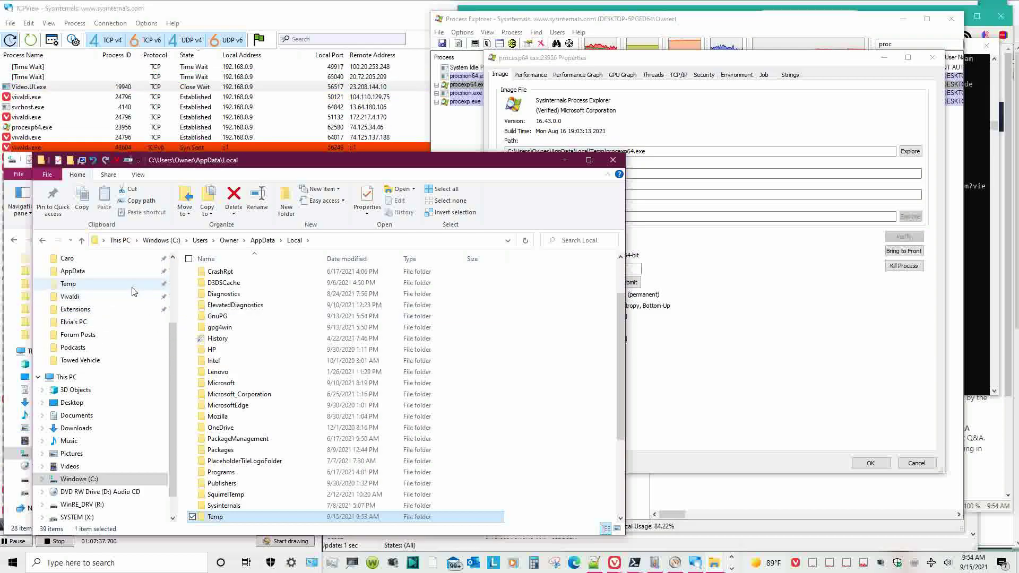
- Open the pinned Temp folder and locate procexp64.exe and procmon64.exe in it
left_click(135, 287)
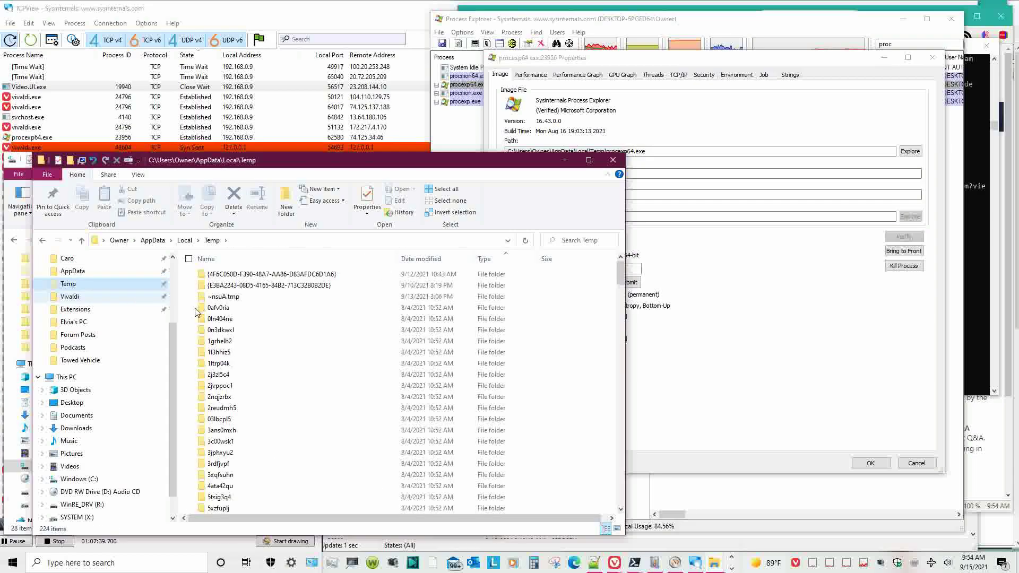
scroll(327, 360, "down", 3)
scroll(330, 363, "down", 20)
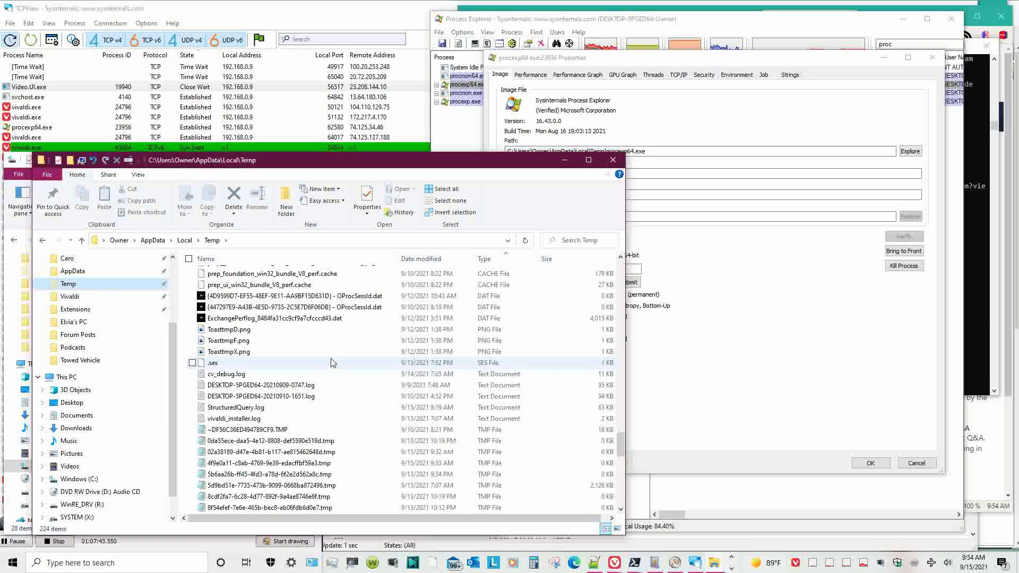
scroll(332, 362, "up", 3)
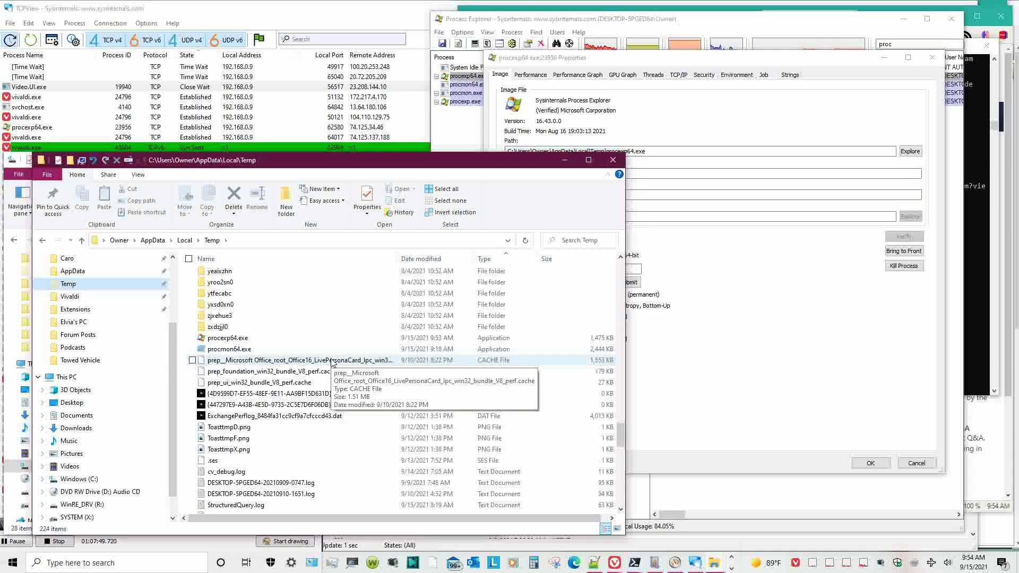
left_click(808, 382)
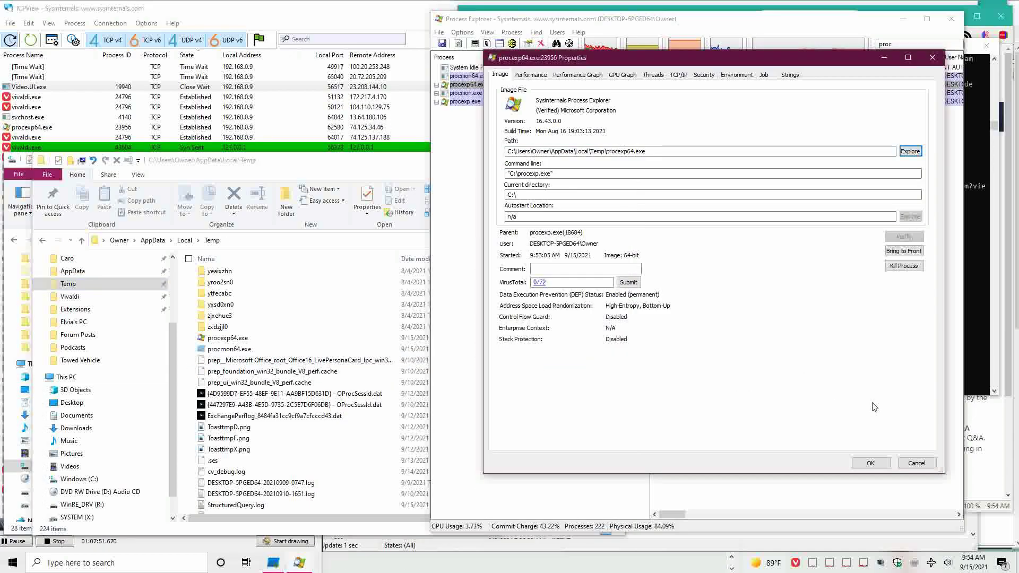
- End the procexp64.exe process from its Process Explorer properties while starting a Remove-Item command
key("alt+Tab")
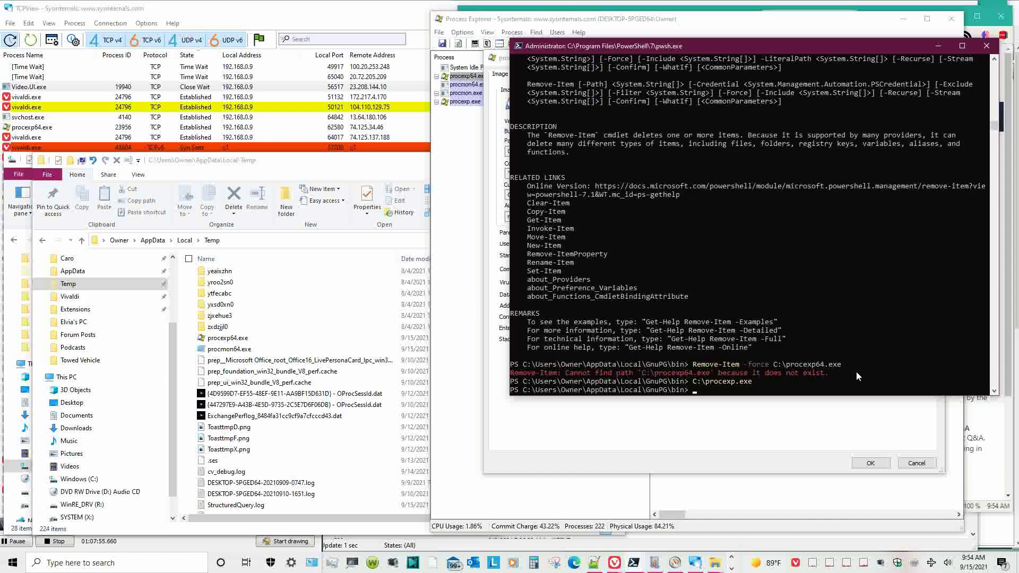
type("Remove")
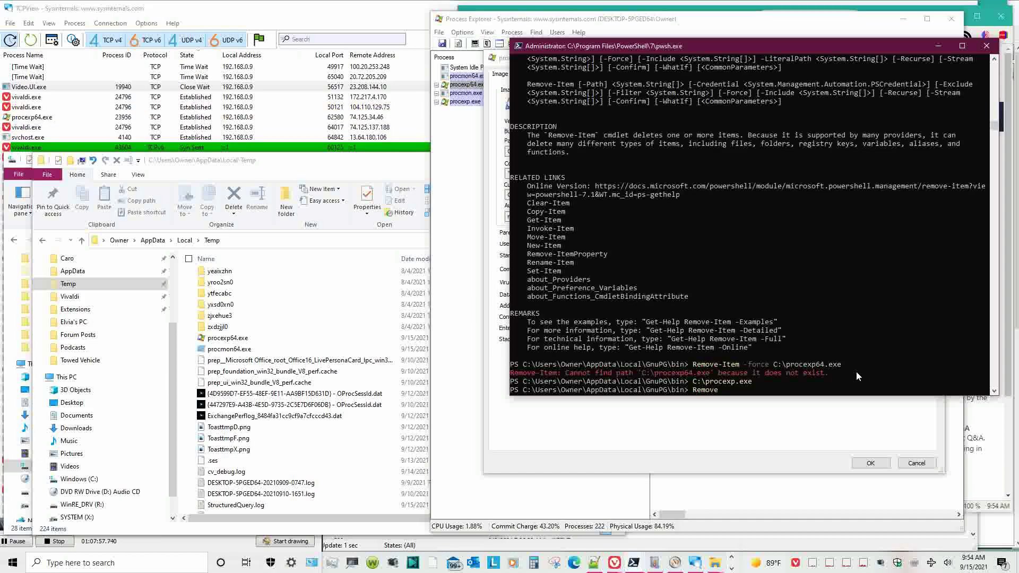
type("-Item")
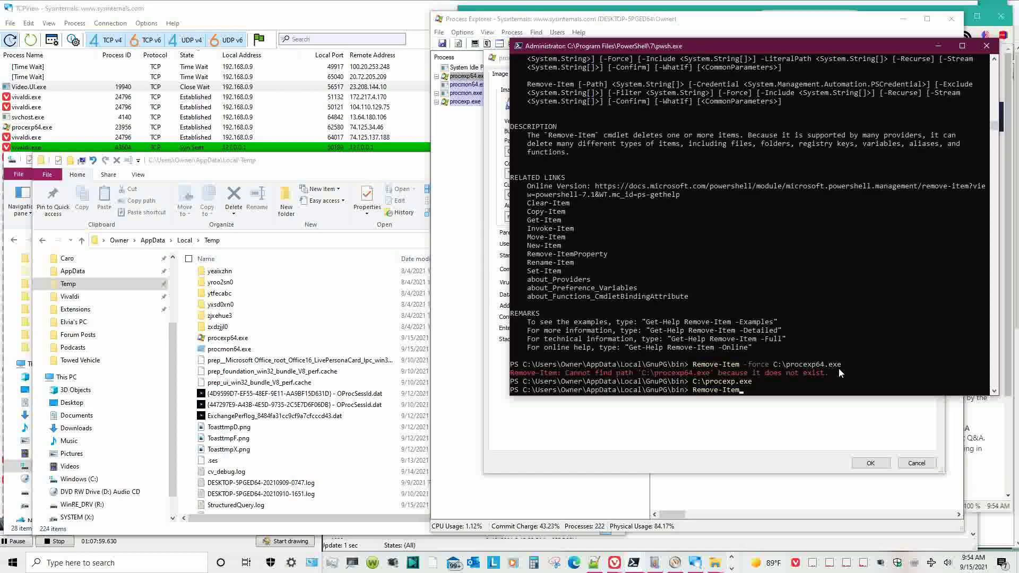
left_click(897, 414)
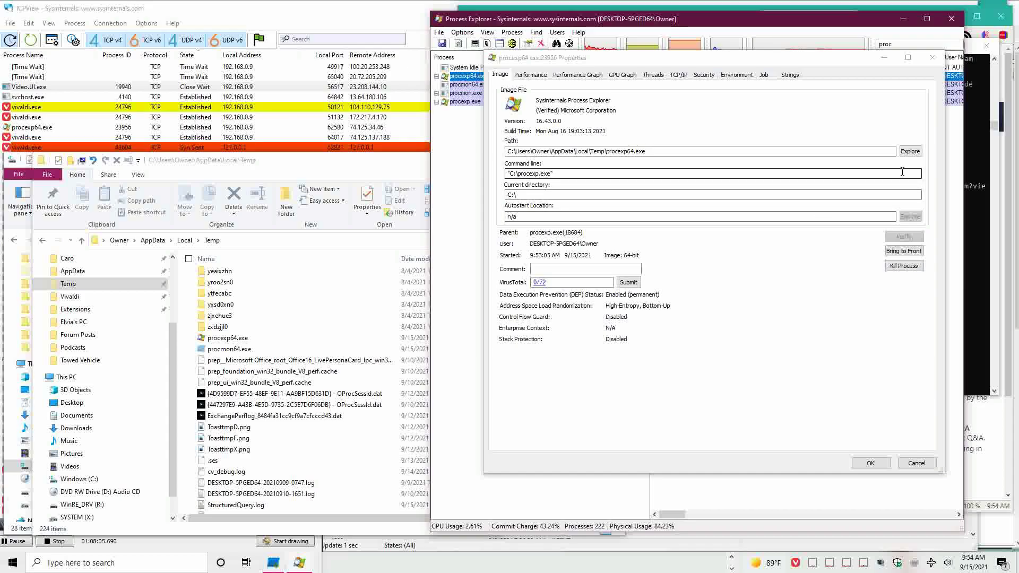
left_click(906, 267)
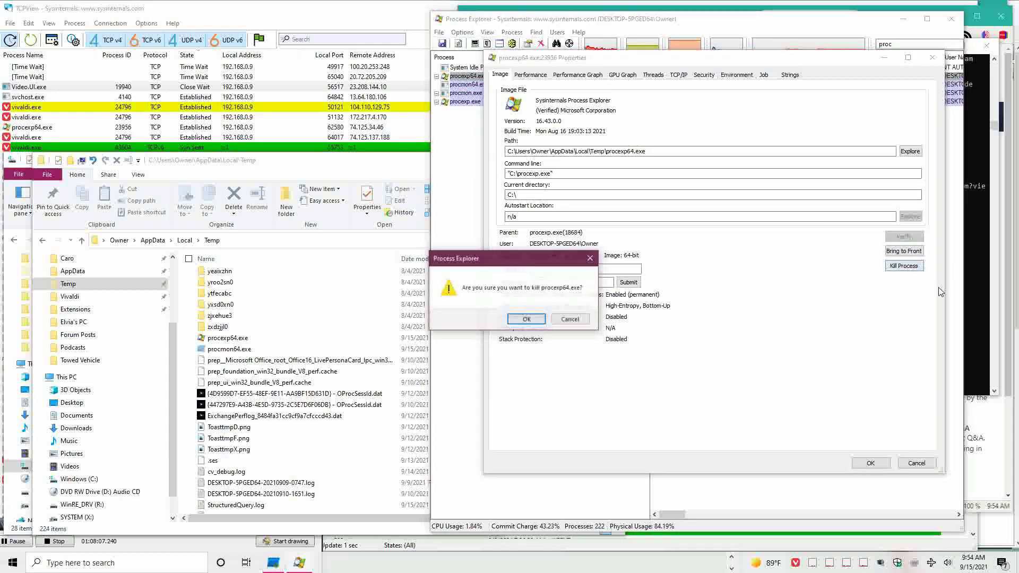
left_click(526, 320)
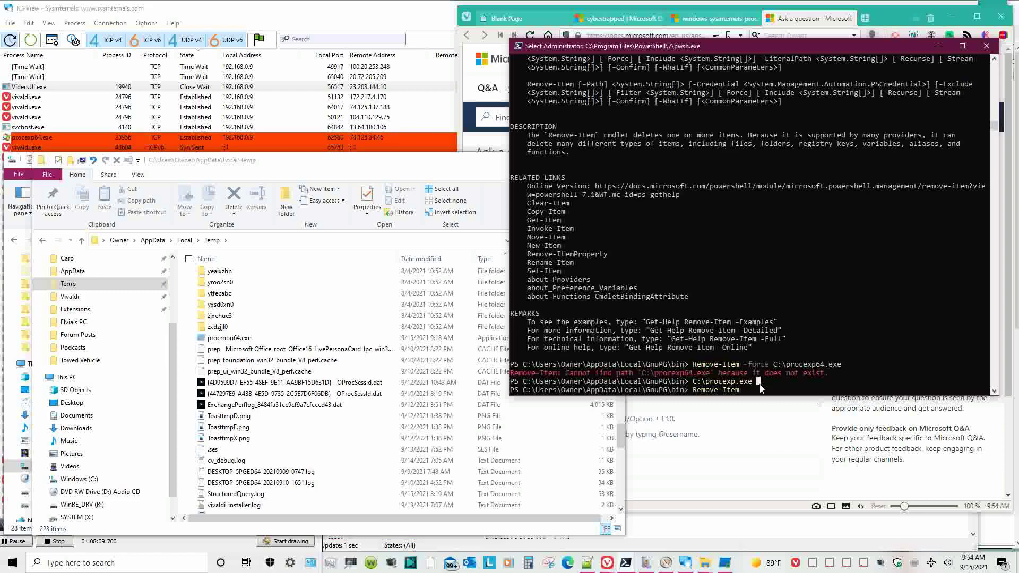
- Draft a Remove-Item -force command on the Temp folder's proc file, then erase it
type("-")
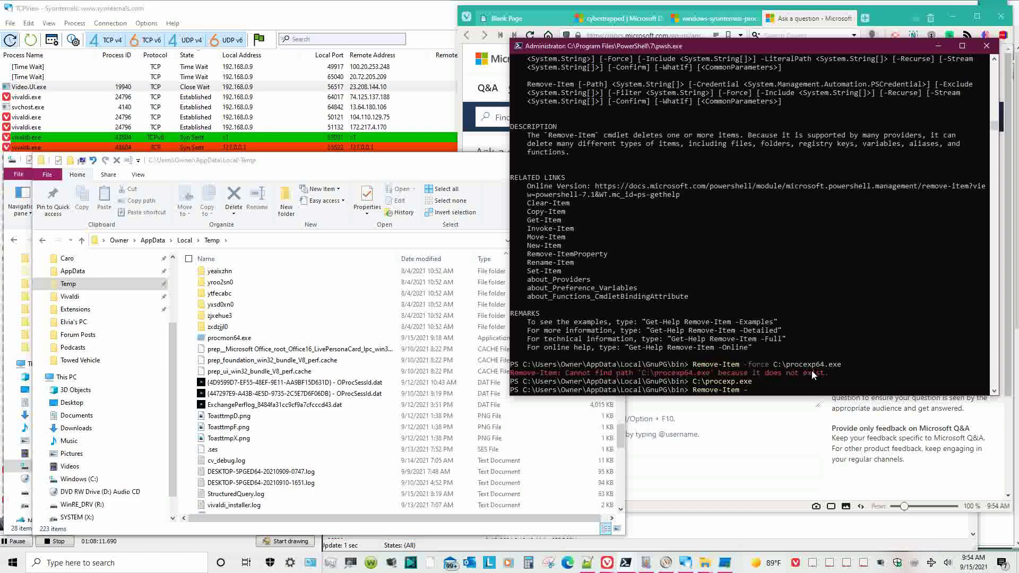
type("force")
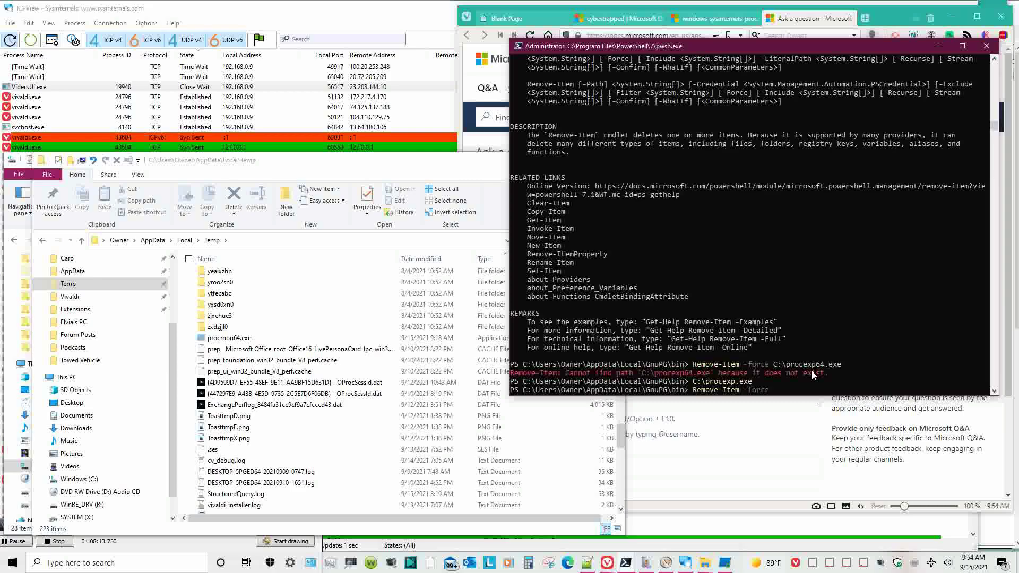
left_click(326, 242)
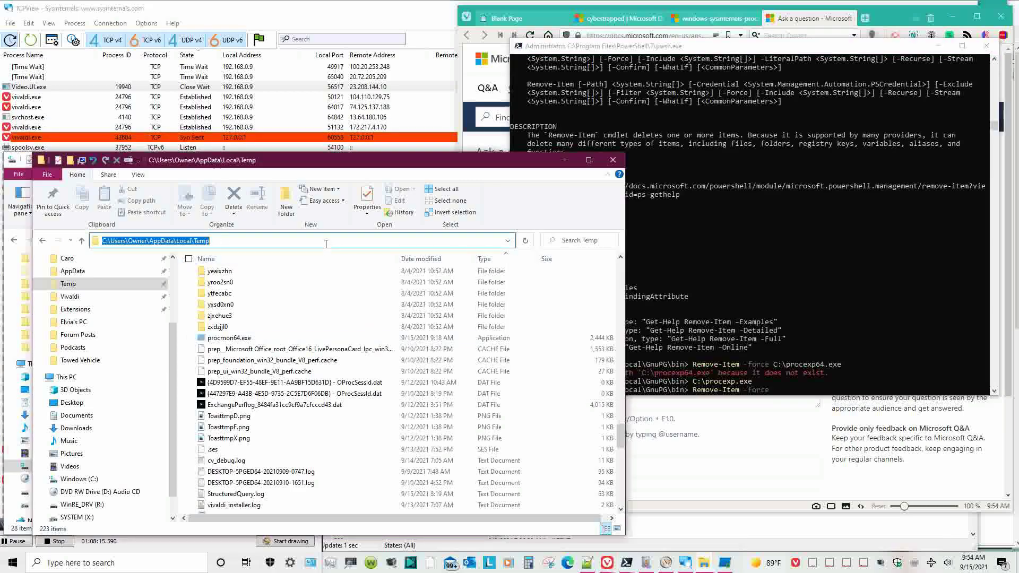
key("ctrl+c")
right_click(795, 389)
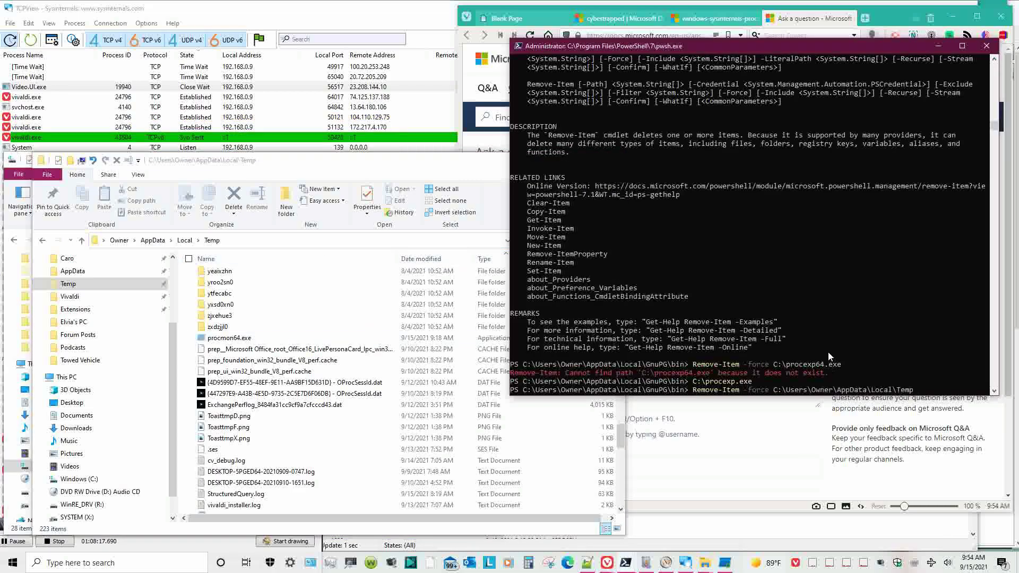
type("\\")
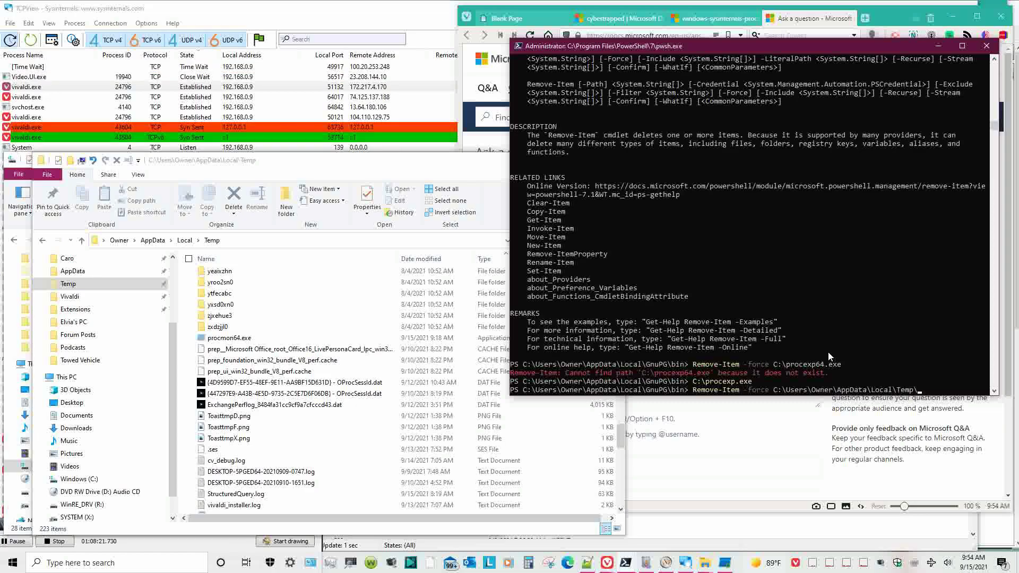
type("proc")
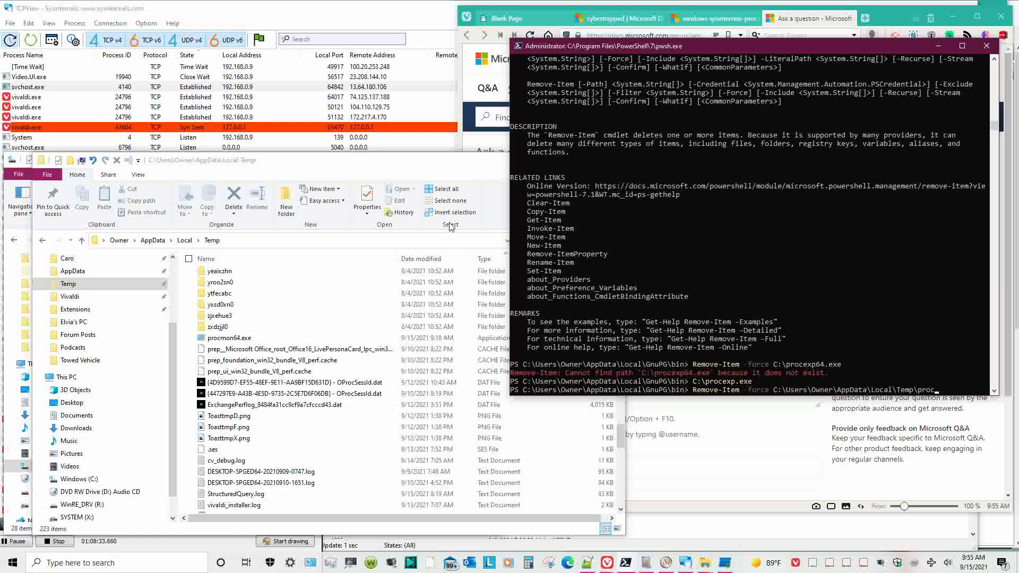
left_click_drag(347, 170, 287, 354)
left_click(822, 350)
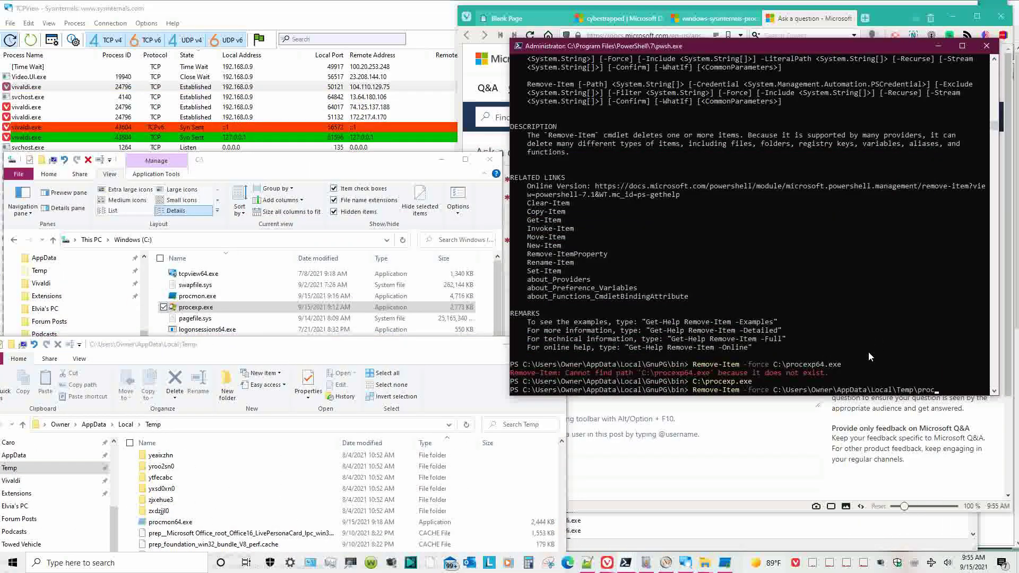
key("BackSpace")
key("BackSpace")
key("BackSpace")
key("BackSpace")
key("BackSpace")
key("BackSpace")
key("BackSpace")
key("BackSpace")
key("BackSpace")
key("BackSpace")
key("BackSpace")
key("BackSpace")
key("BackSpace")
key("BackSpace")
key("BackSpace")
key("BackSpace")
key("BackSpace")
key("BackSpace")
key("BackSpace")
key("BackSpace")
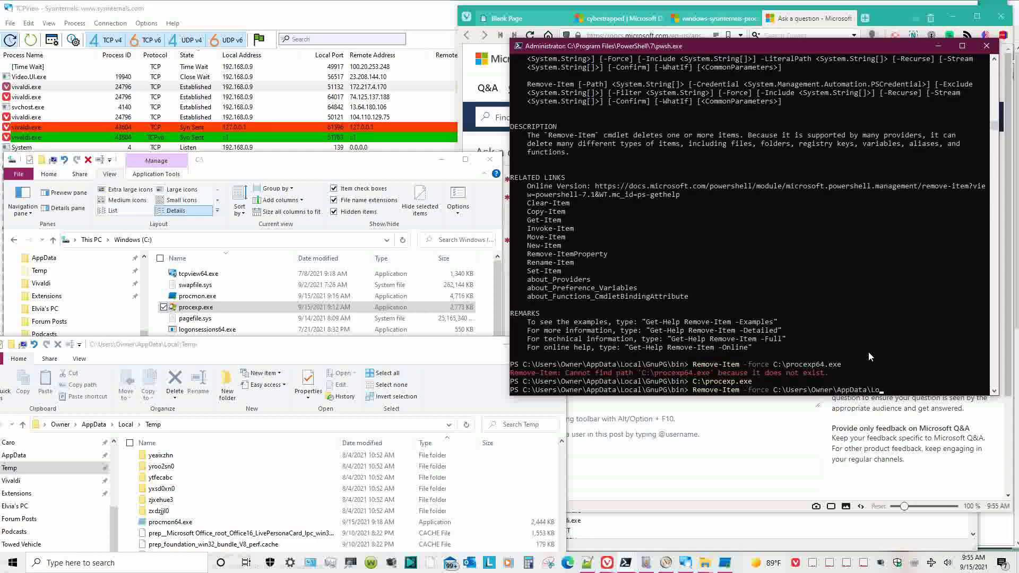
key("BackSpace")
key("BackSpace")
key("BackSpace")
key("BackSpace")
key("BackSpace")
key("BackSpace")
key("BackSpace")
key("BackSpace")
key("BackSpace")
key("BackSpace")
key("BackSpace")
key("BackSpace")
key("BackSpace")
key("BackSpace")
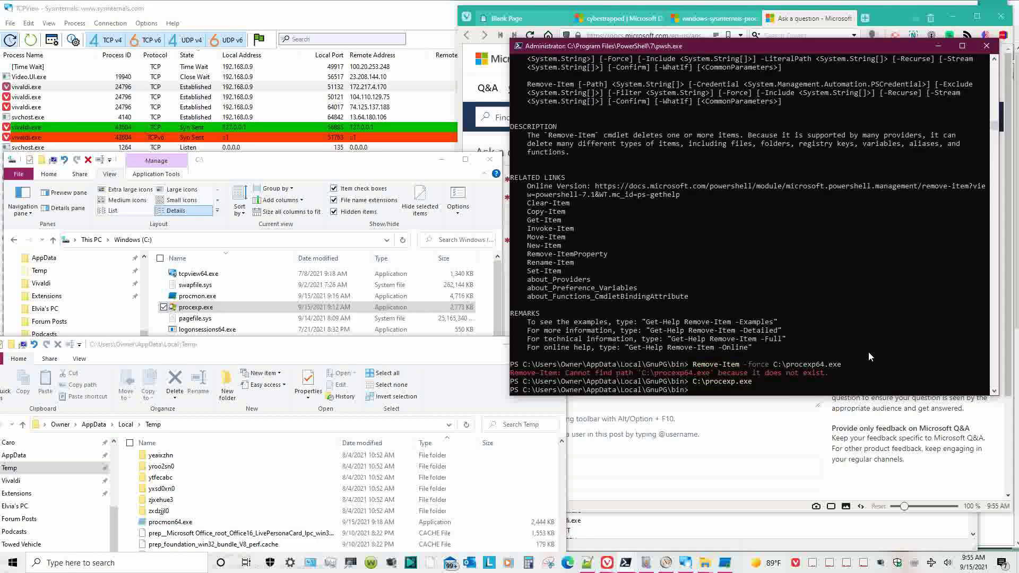
- Compute SHA256 hashes of C:\procexp.exe and C:\procmon.exe with Get-FileHash
type("get-file")
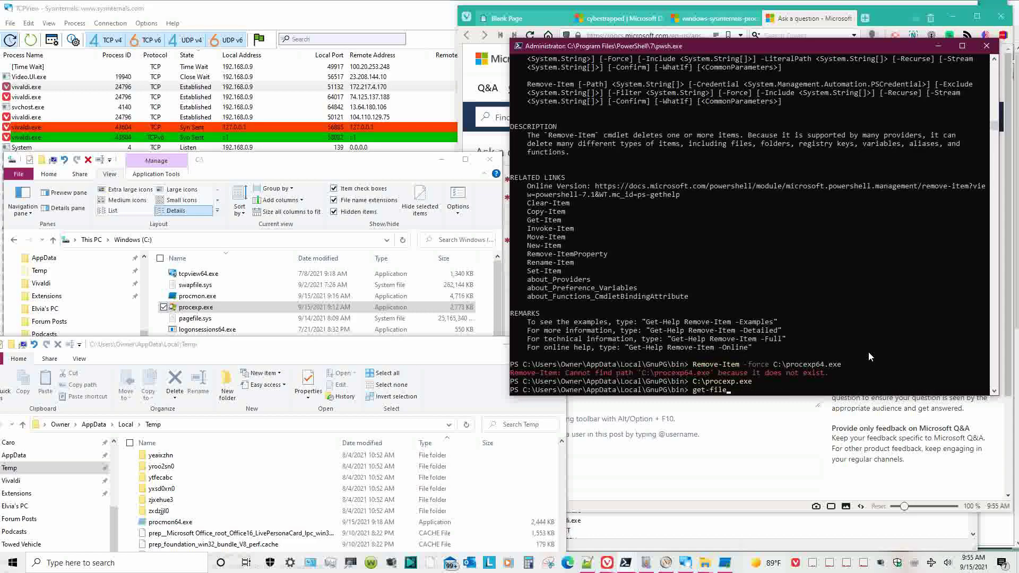
type("hash")
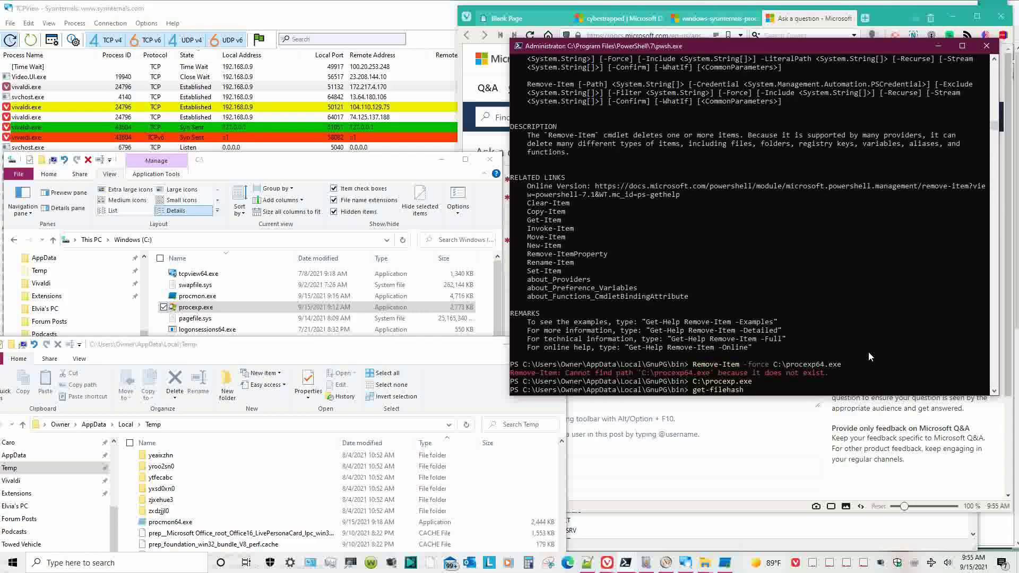
type(" c:\\")
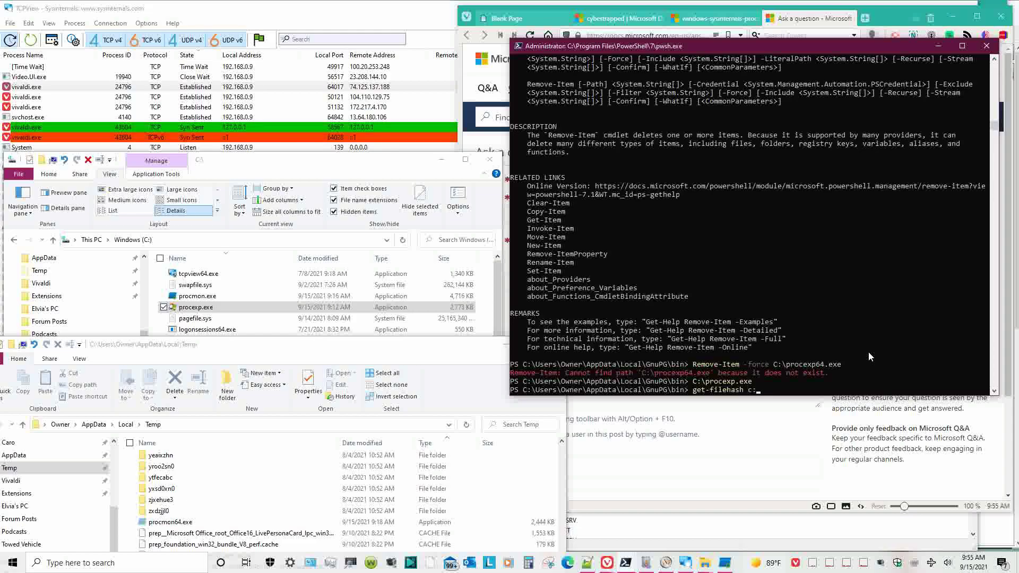
key("BackSpace")
key("BackSpace")
key("BackSpace")
key("BackSpace")
key("BackSpace")
key("BackSpace")
key("BackSpace")
key("BackSpace")
key("BackSpace")
key("BackSpace")
key("BackSpace")
key("BackSpace")
key("BackSpace")
key("BackSpace")
key("BackSpace")
key("BackSpace")
type("Get")
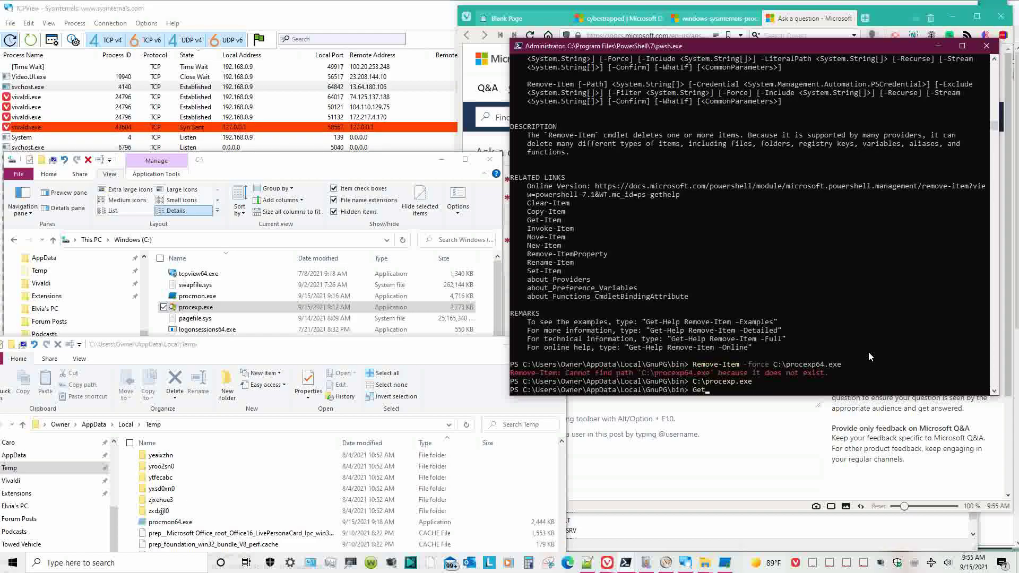
type("-FileHash")
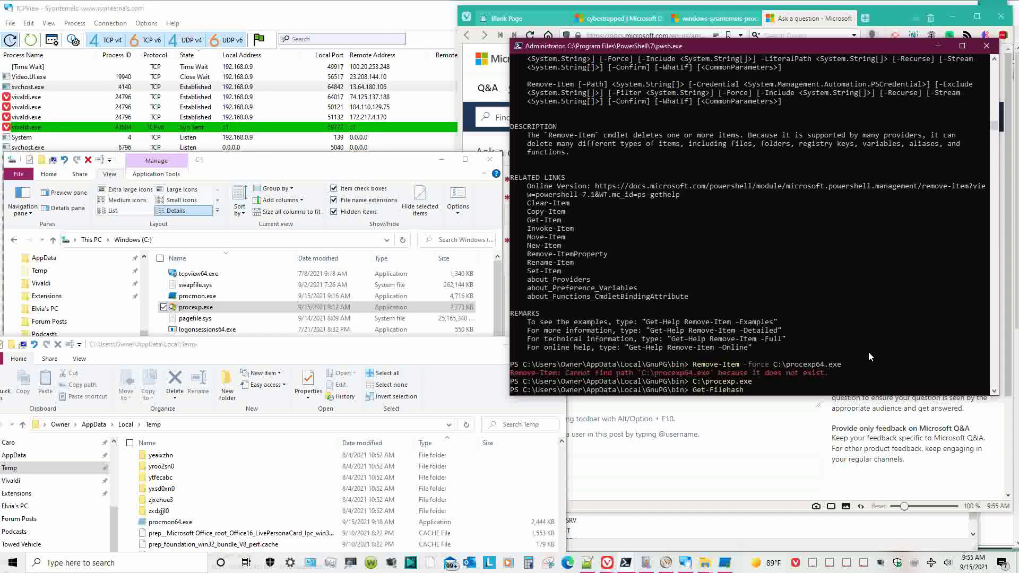
type(" c")
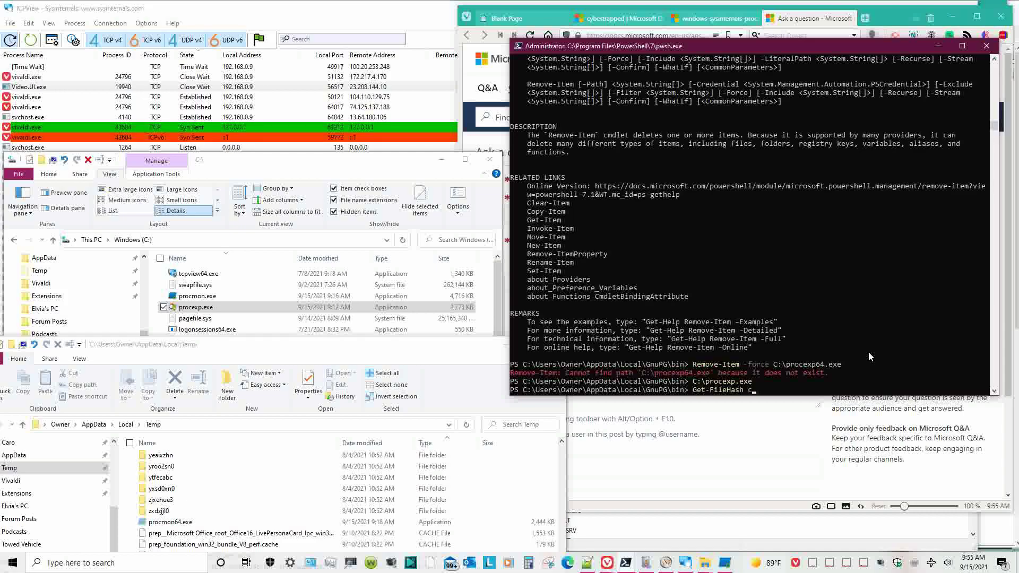
type(":\\proe")
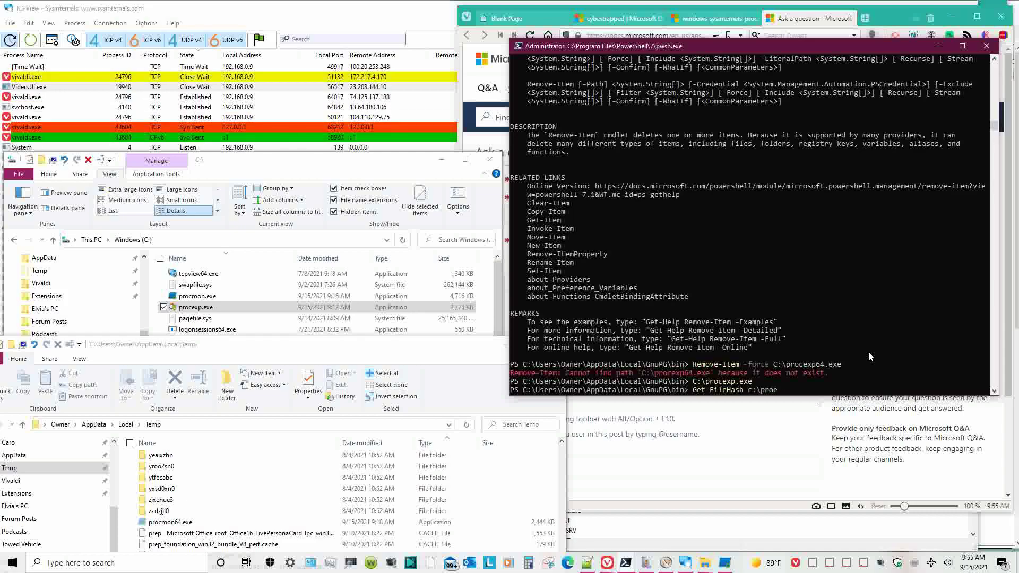
key("BackSpace")
type("cexp.e")
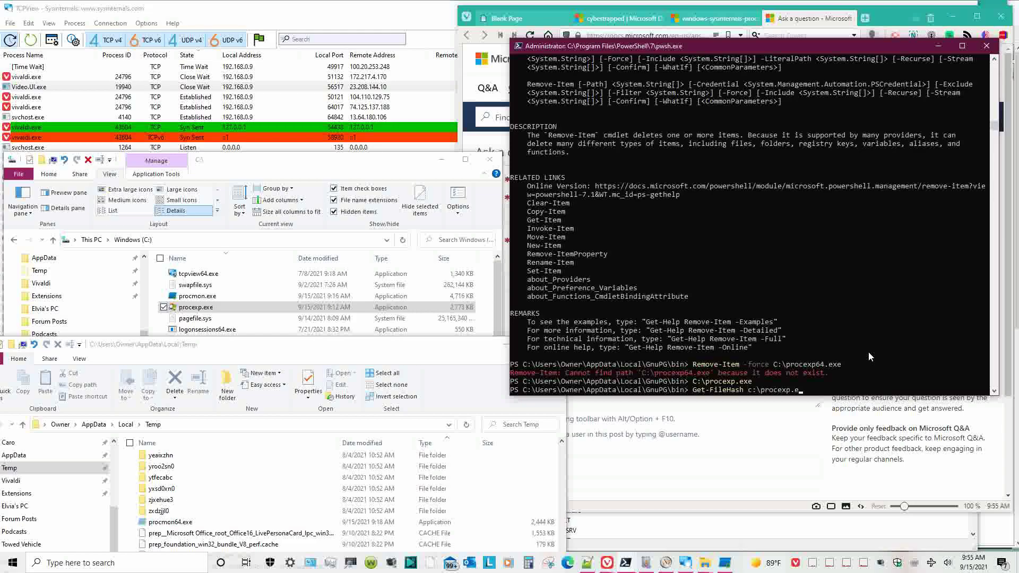
type("xe")
key("Return")
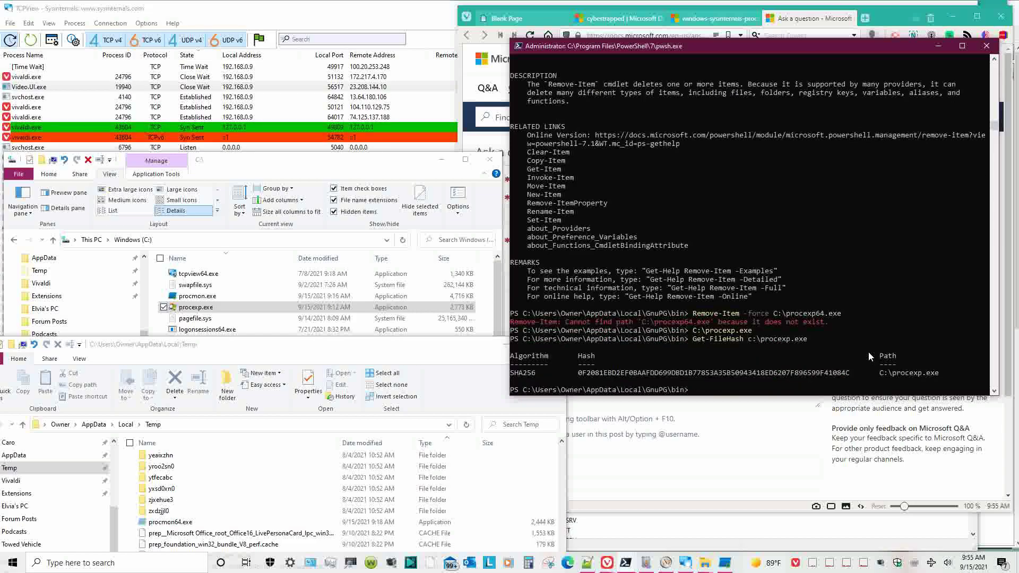
key("Up")
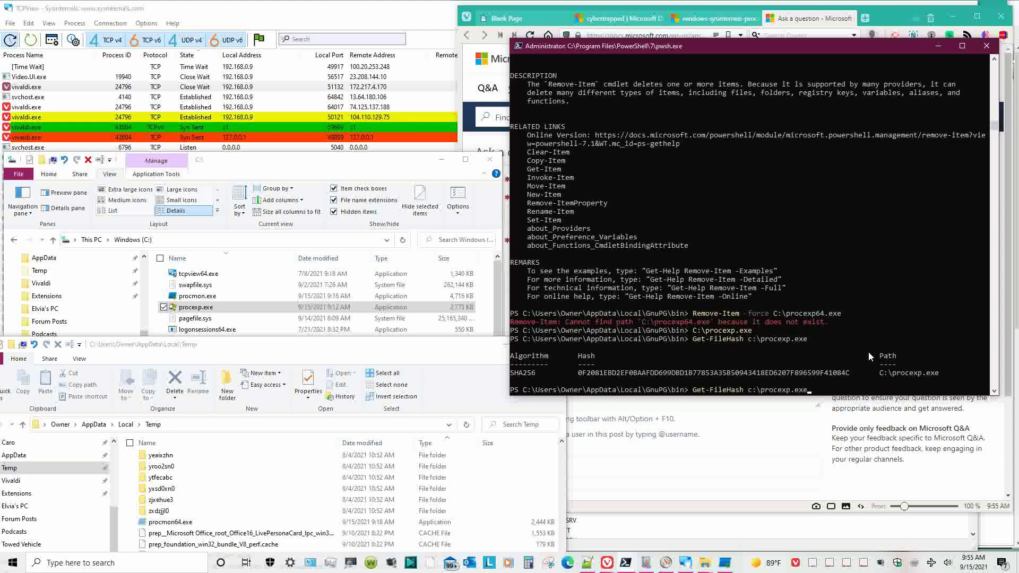
key("BackSpace")
key("BackSpace")
key("BackSpace")
key("BackSpace")
key("BackSpace")
key("BackSpace")
key("BackSpace")
key("BackSpace")
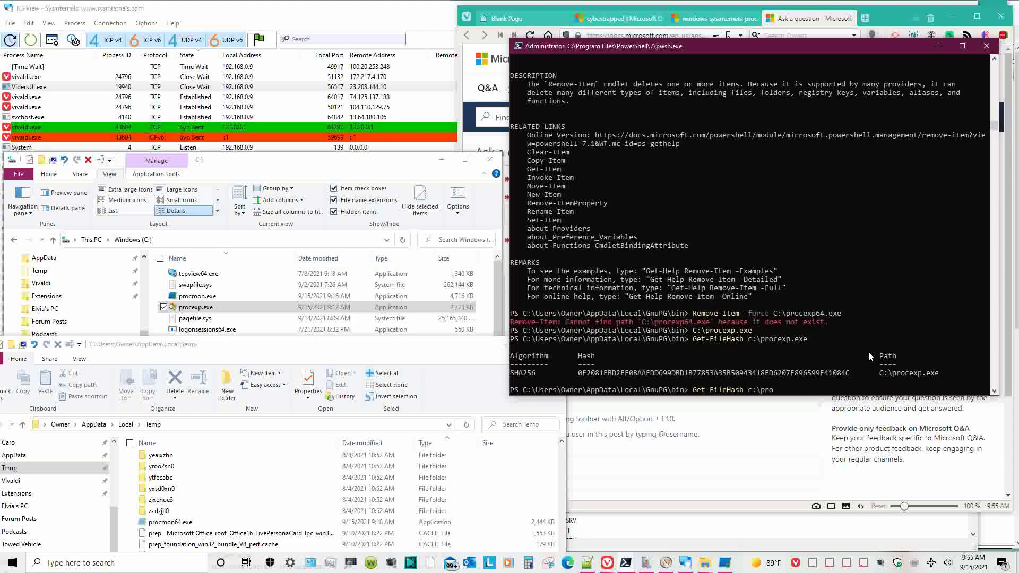
type("cm")
key("Tab")
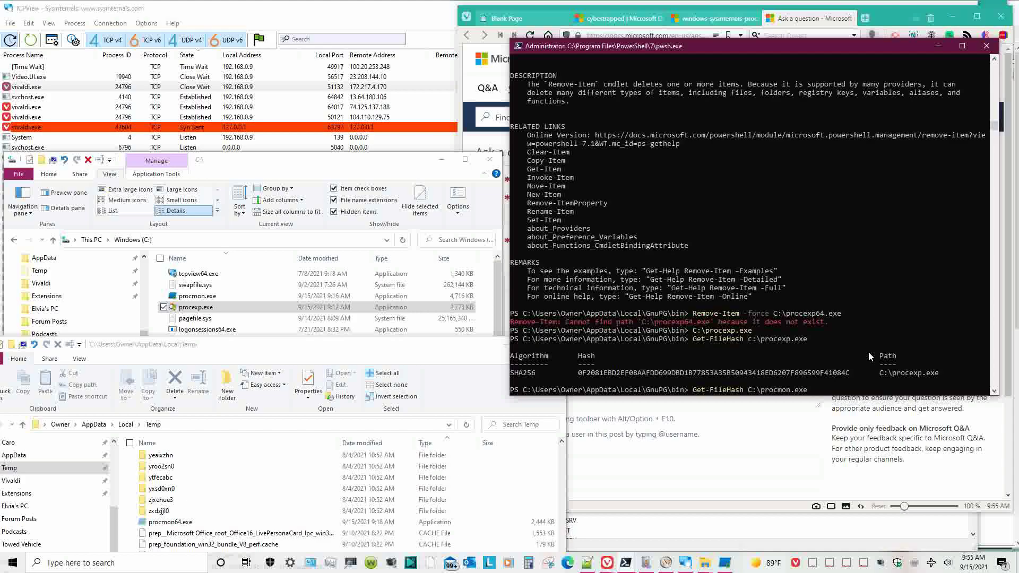
key("Return")
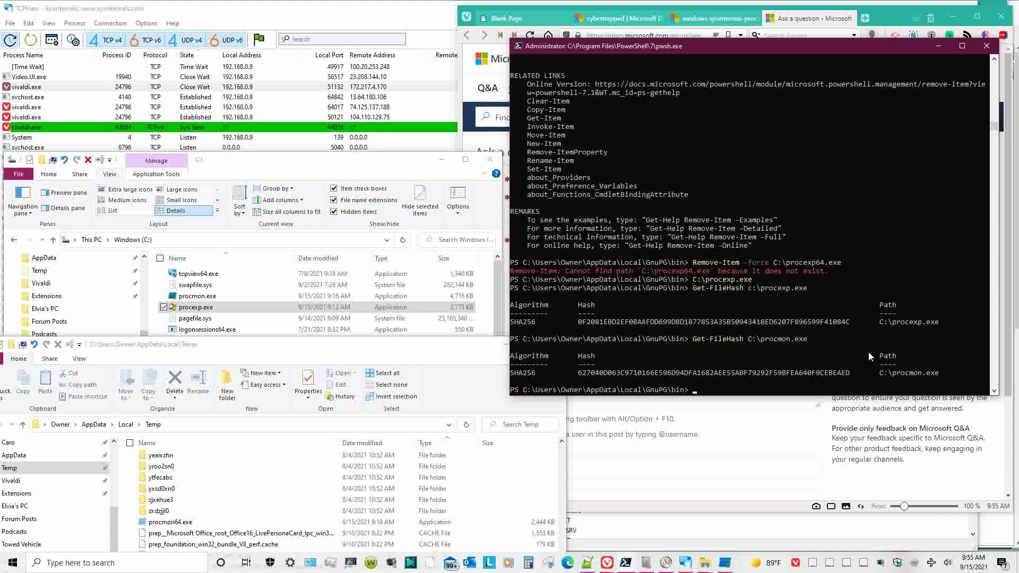
- Hash procmon64.exe in the Temp folder using Get-FileHash with the copied Temp path
type("ge")
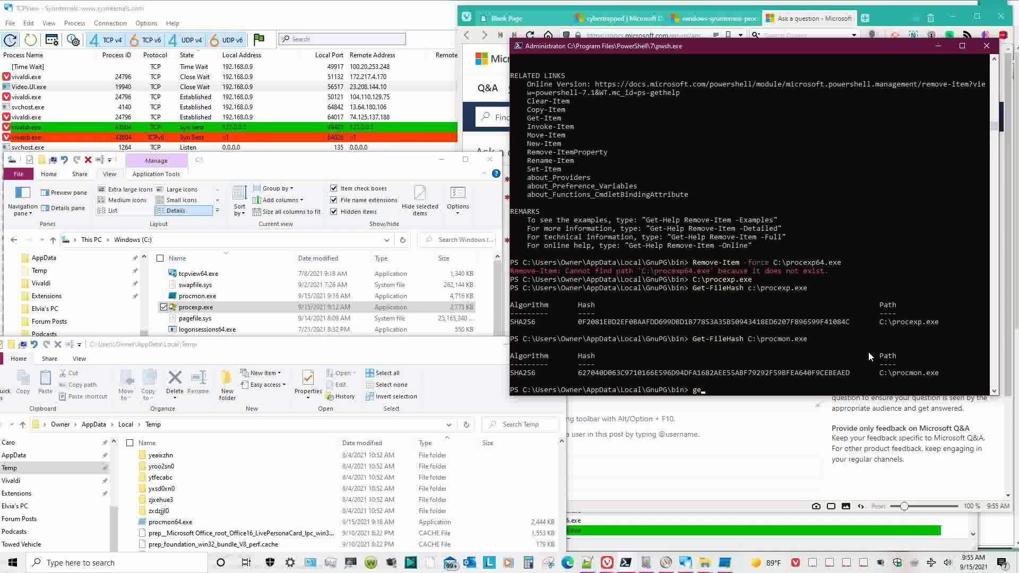
type("t-FIleHash")
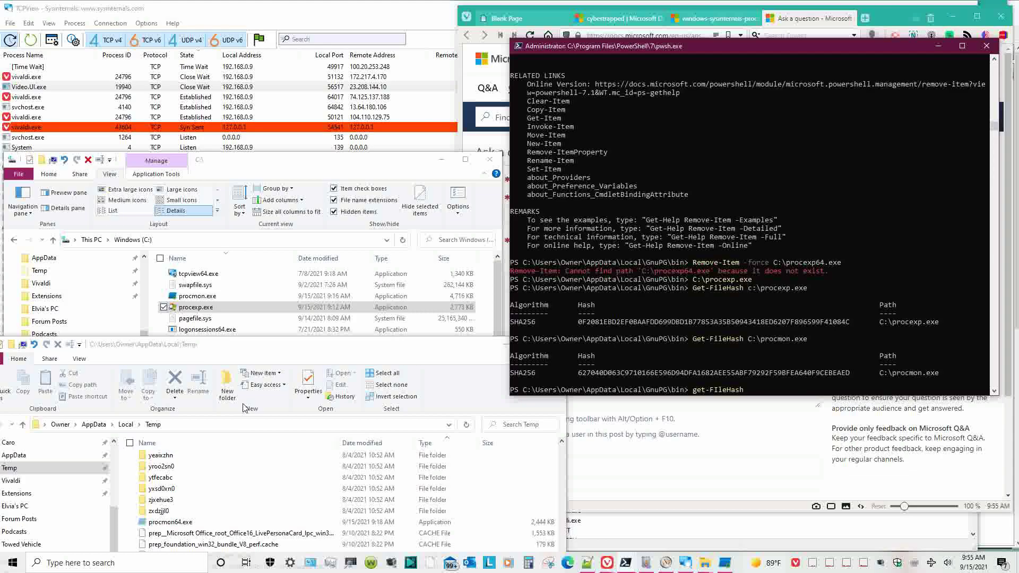
left_click(243, 424)
key("ctrl+c")
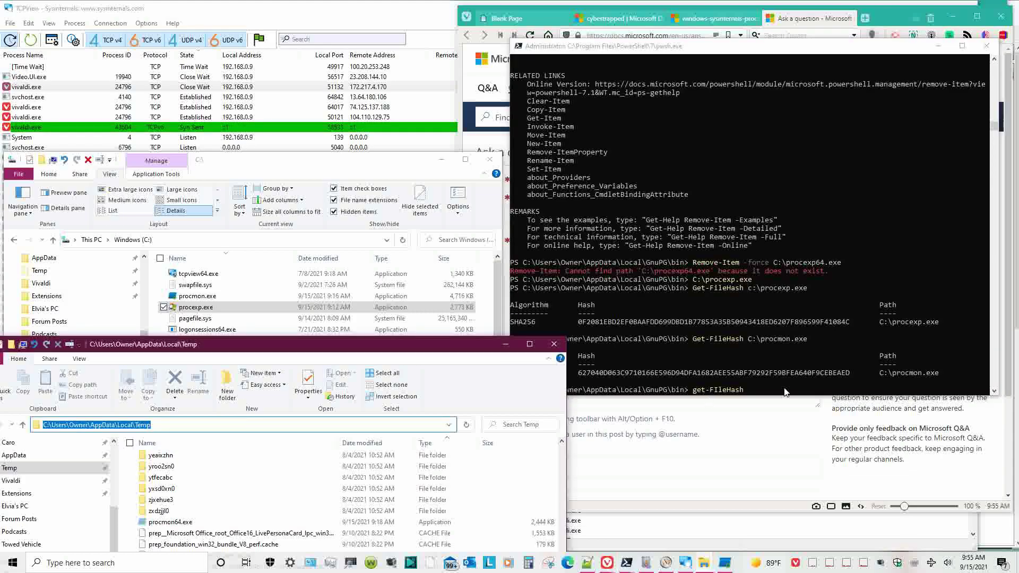
right_click(784, 390)
type("\\")
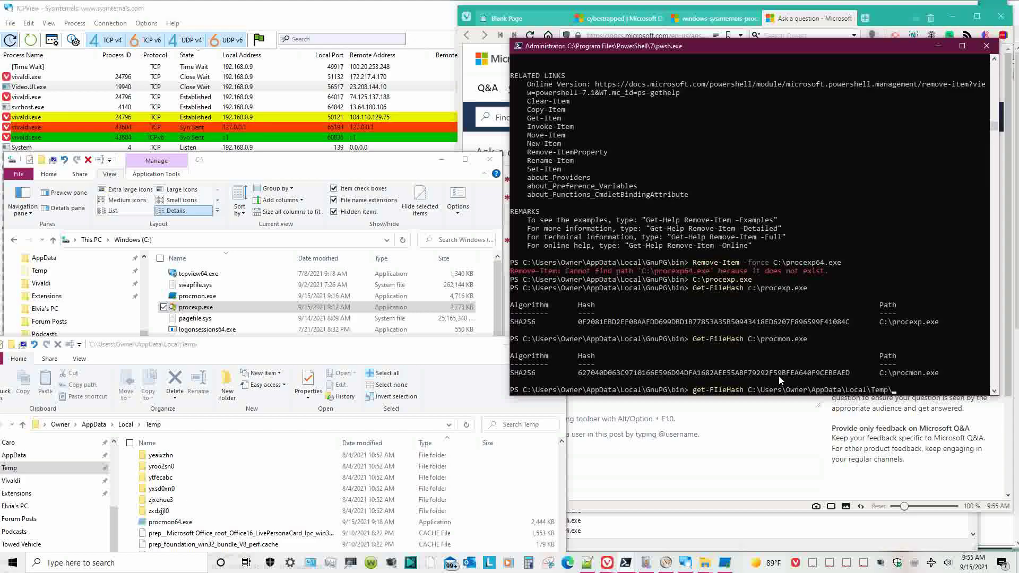
type("procmon")
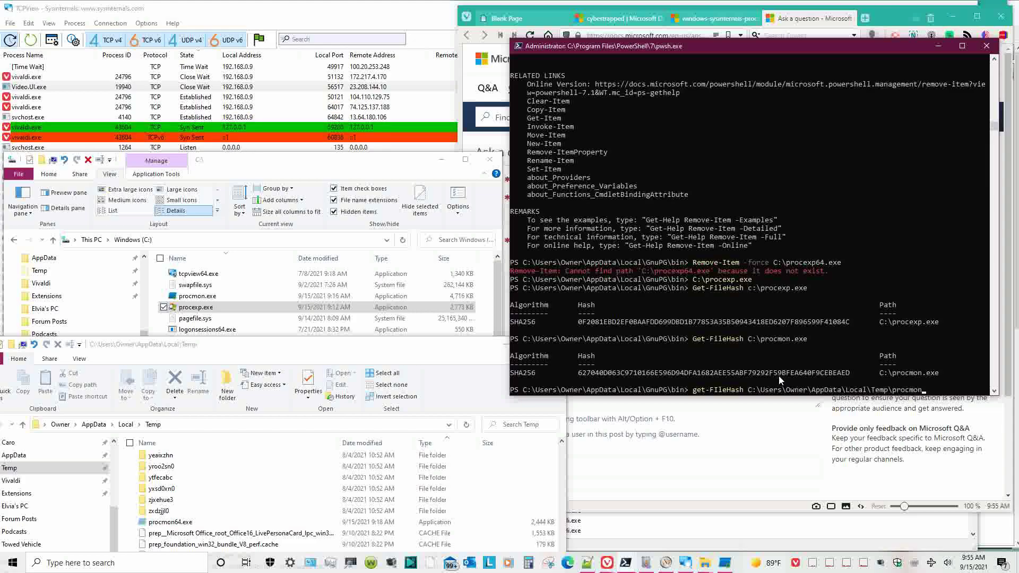
type("64.exe")
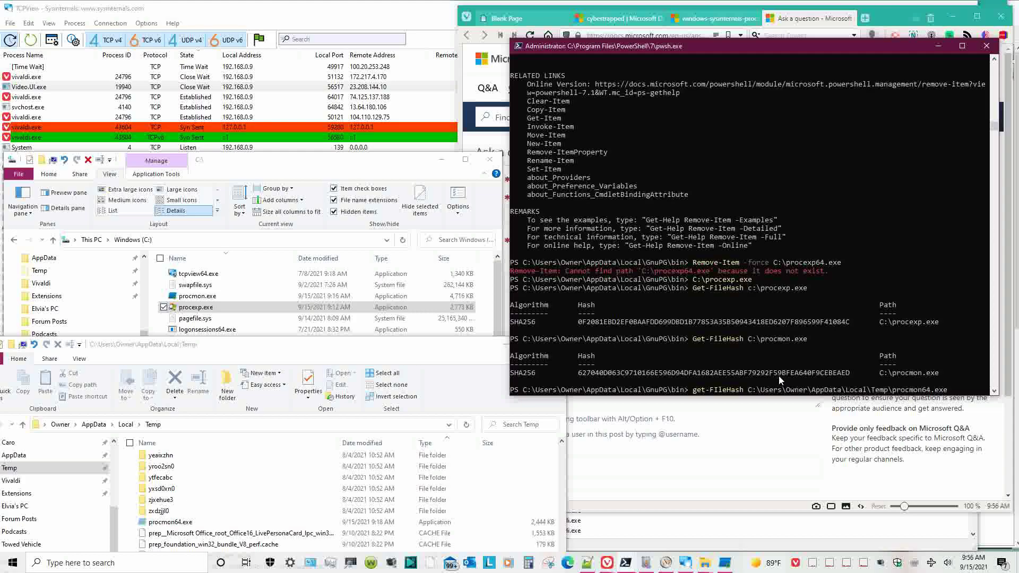
key("Return")
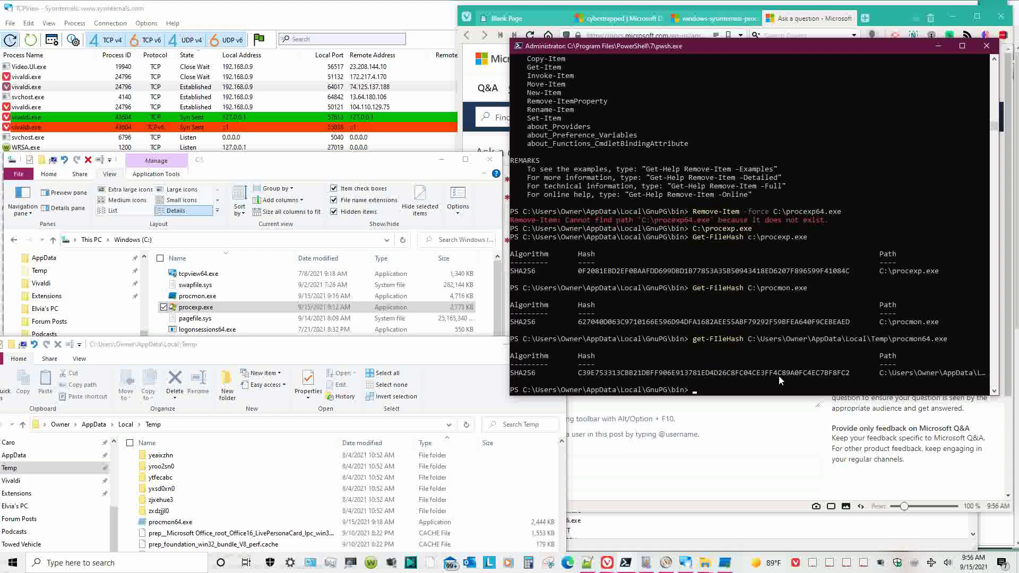
- Review procmon64.exe's compatibility, digital signature and previous-version properties, then cancel
double_click(235, 523)
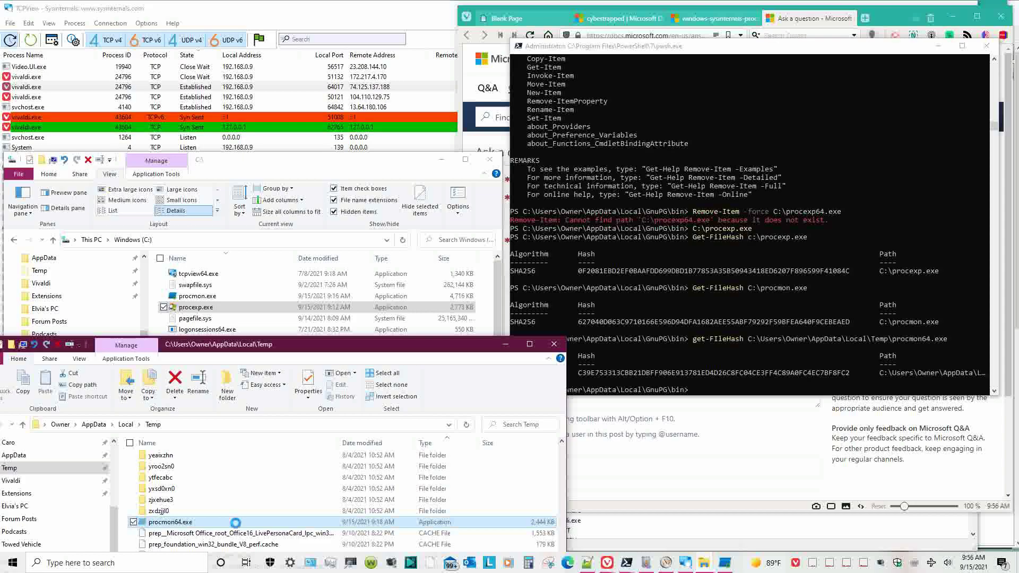
right_click(235, 523)
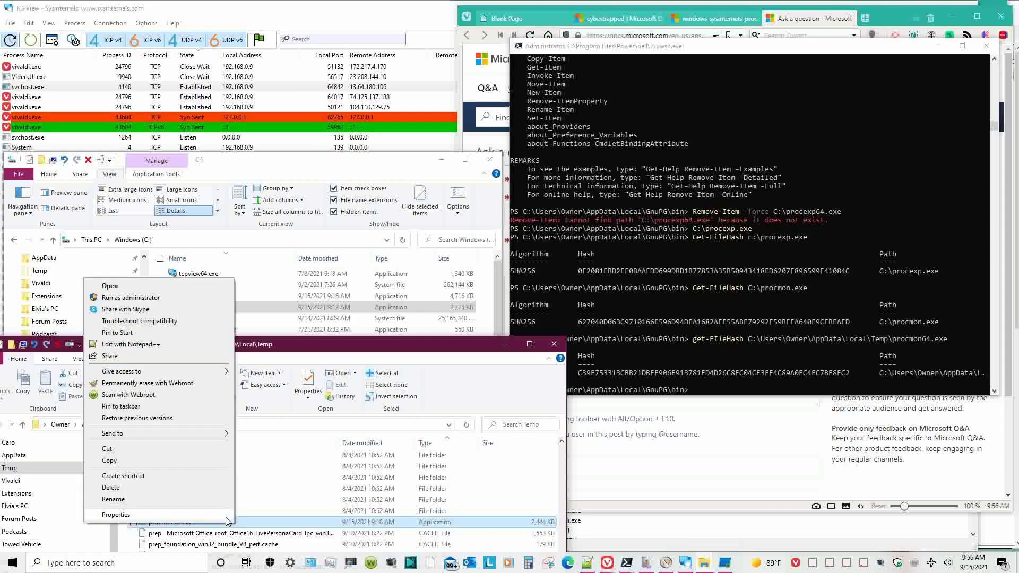
left_click(223, 514)
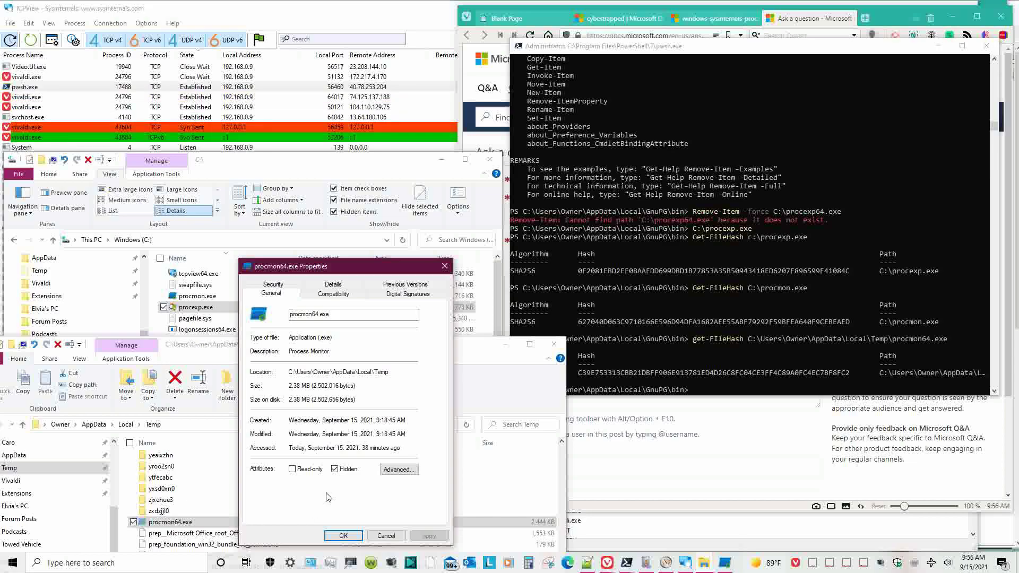
left_click(326, 296)
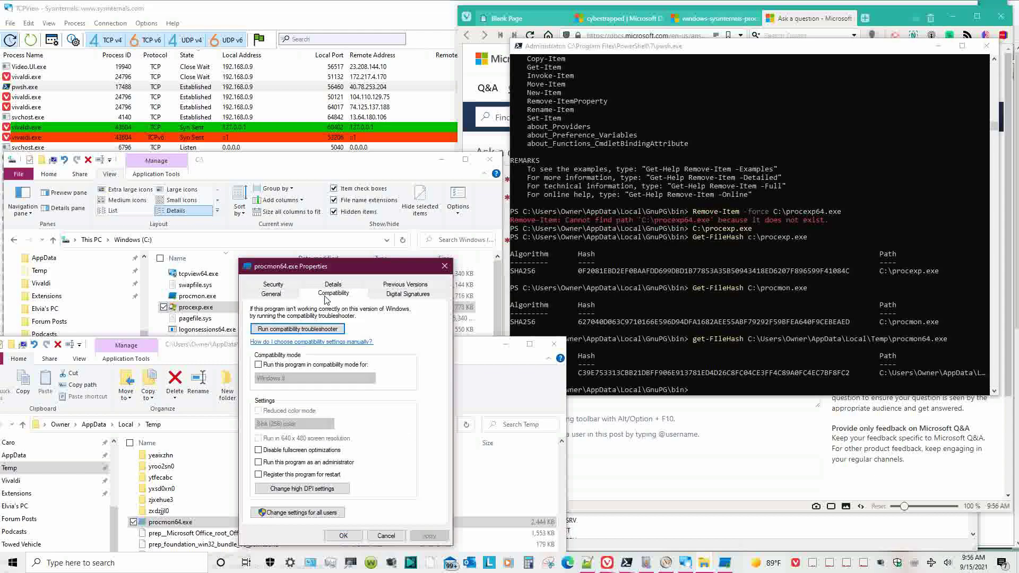
left_click(385, 295)
left_click(401, 285)
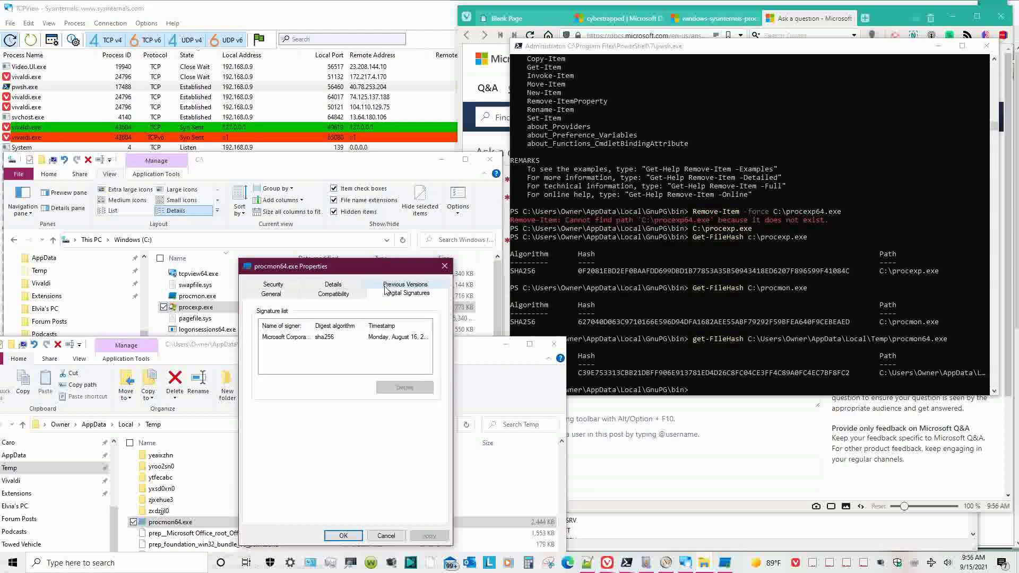
left_click(385, 537)
- Run and close procmon64.exe, then delete it from the Temp folder
double_click(478, 522)
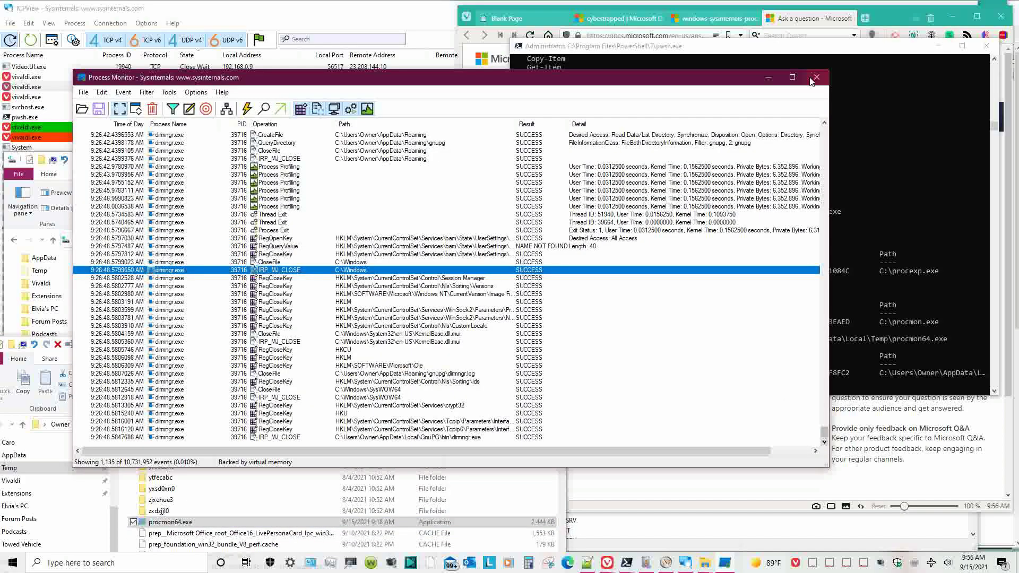
left_click(814, 80)
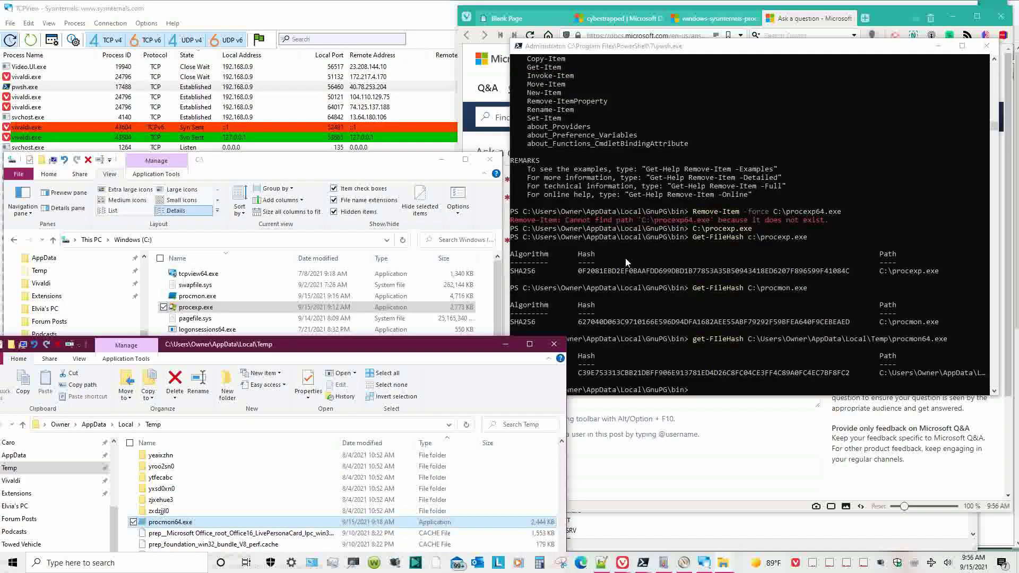
left_click_drag(434, 340, 488, 127)
key("Delete")
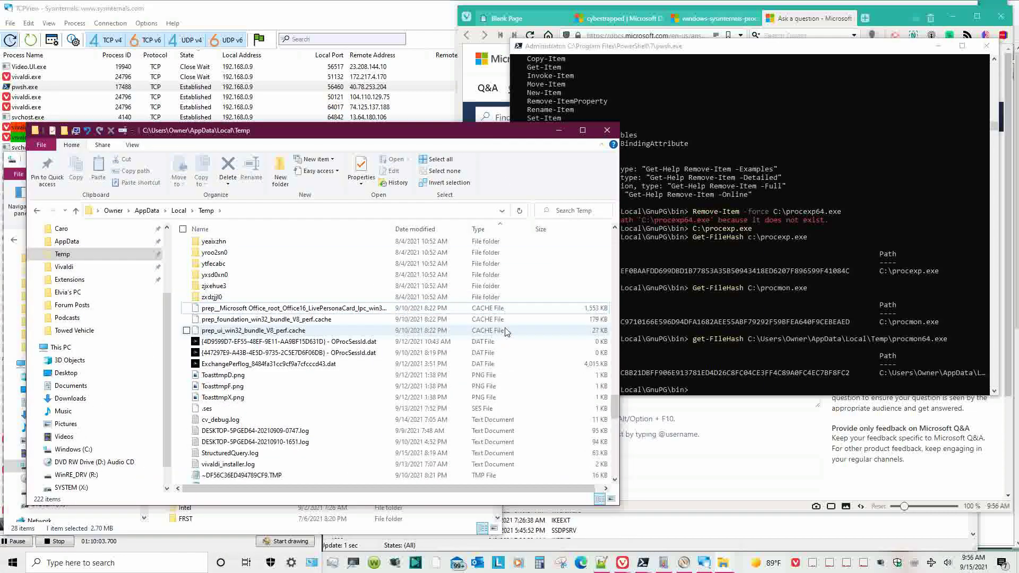
scroll(507, 338, "down", 5)
scroll(507, 339, "down", 10)
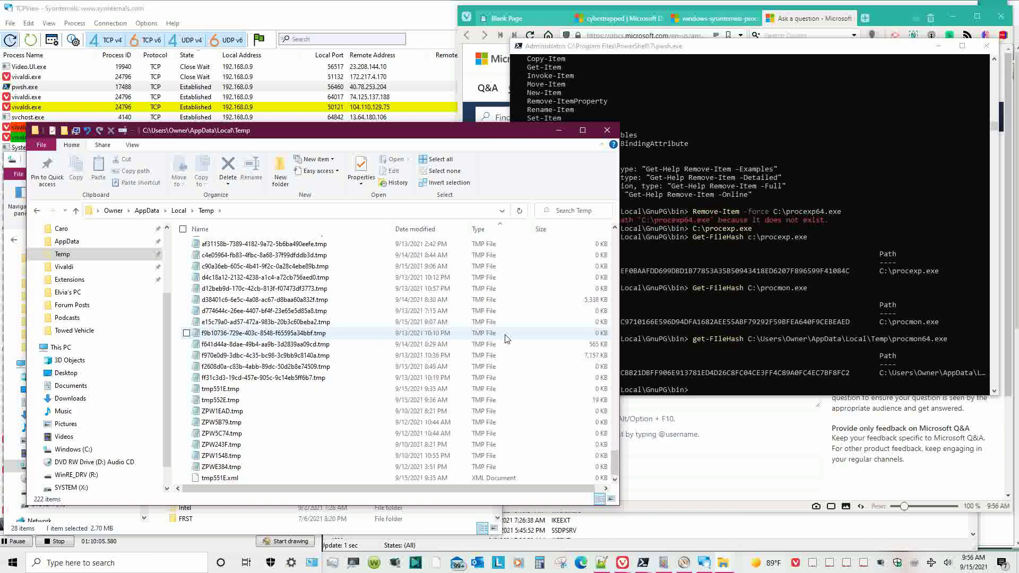
scroll(507, 339, "up", 15)
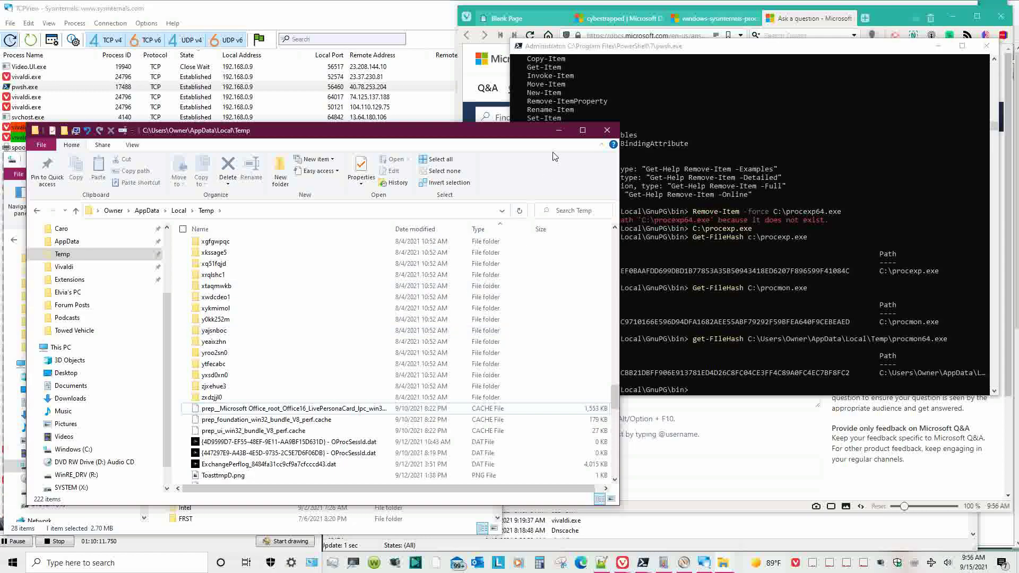
left_click(558, 130)
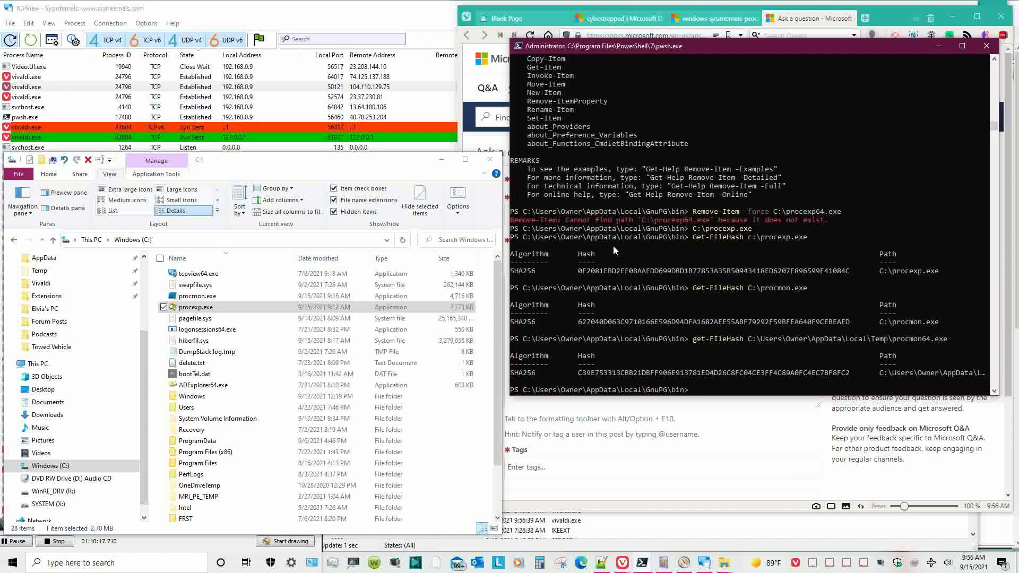
- Relaunch C:\procexp.exe from PowerShell history and check the Temp folder
key("Up")
key("Up")
key("Up")
key("Up")
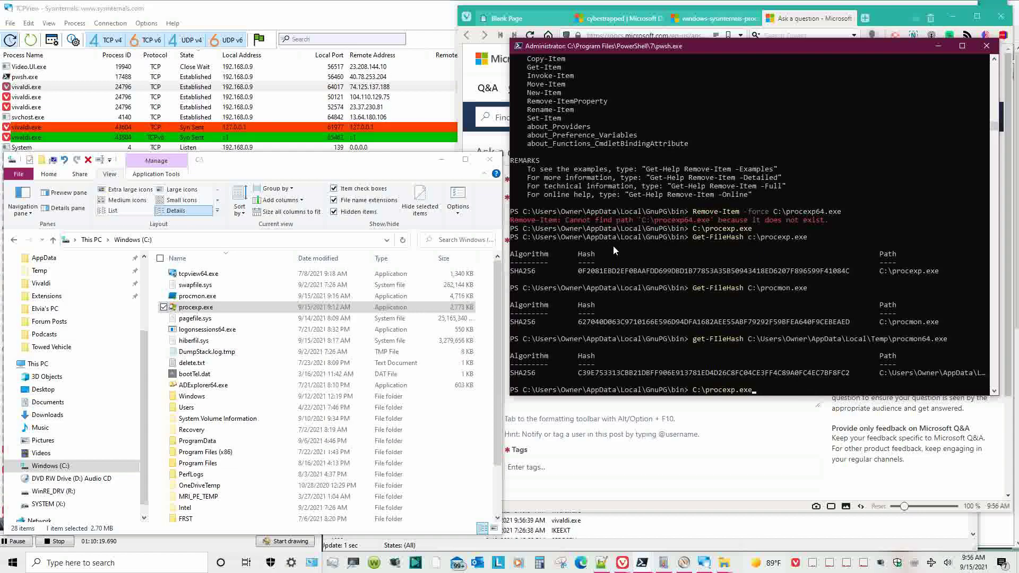
key("Return")
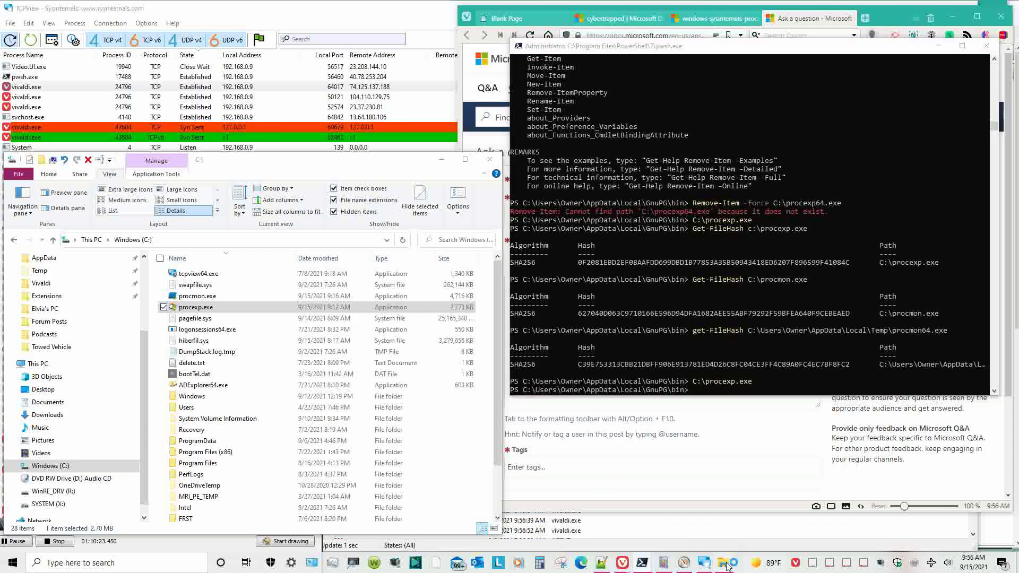
mouse_move(725, 563)
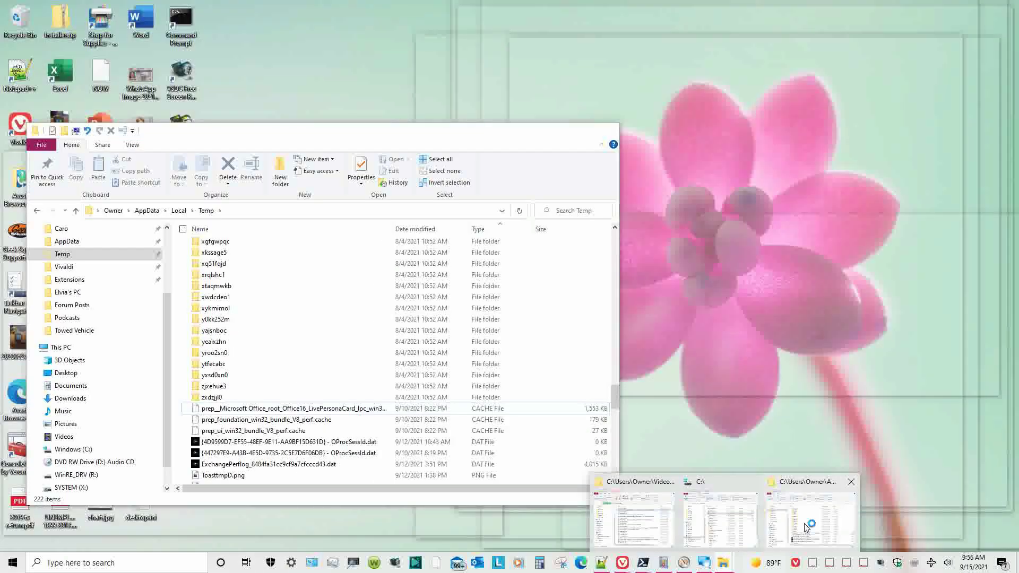
left_click(804, 524)
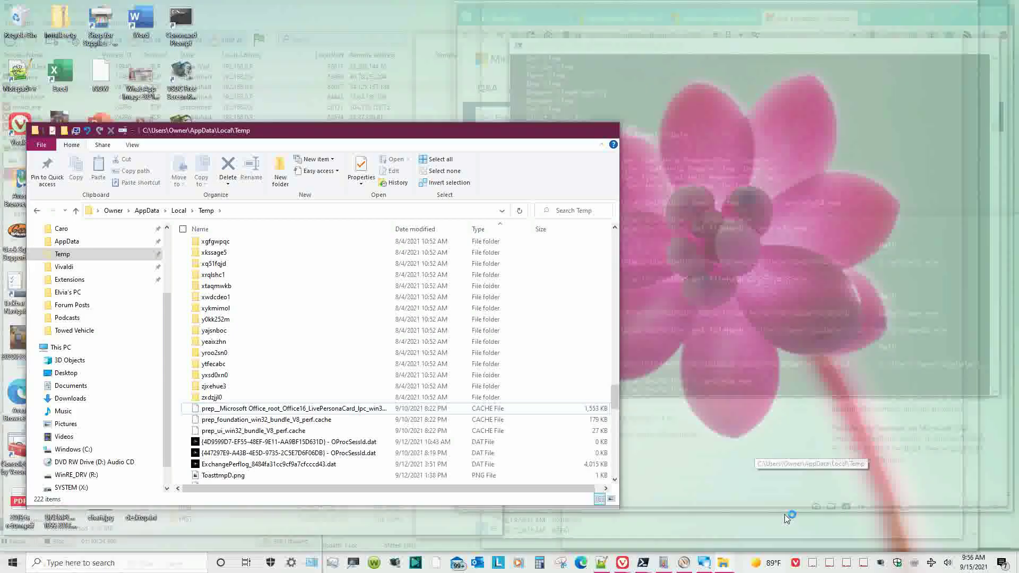
left_click(722, 349)
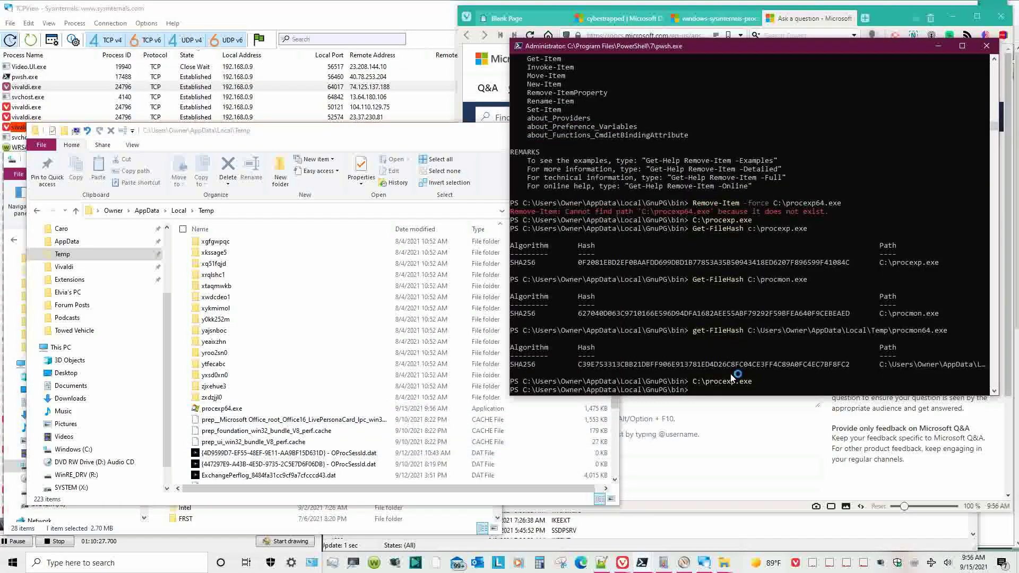
- Edit the recalled Get-FileHash command to hash Temp\procexp64.exe
key("Up")
key("Up")
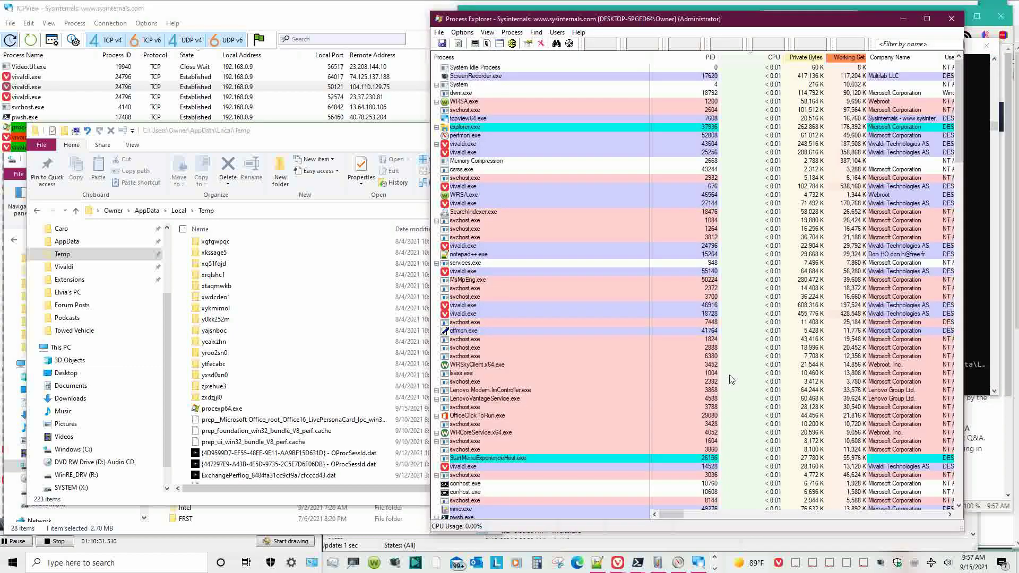
left_click(959, 365)
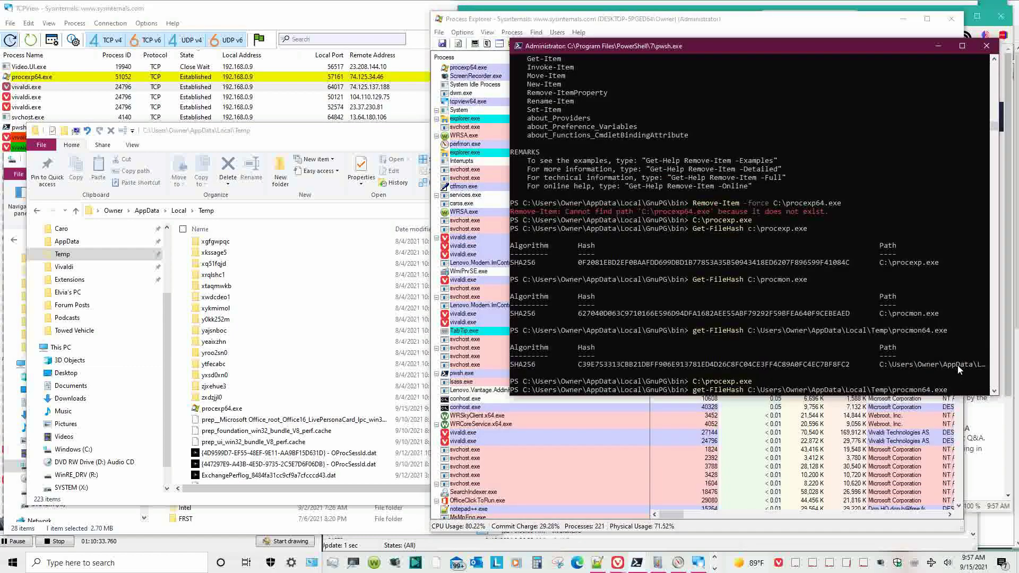
key("BackSpace")
key("BackSpace")
key("BackSpace")
key("BackSpace")
key("BackSpace")
key("BackSpace")
key("BackSpace")
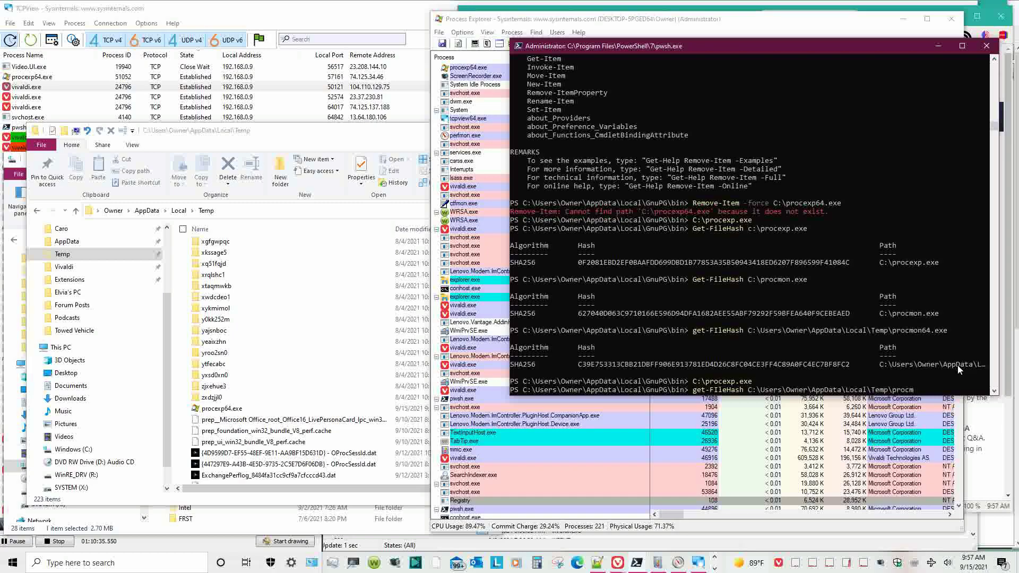
type("exp64.exe")
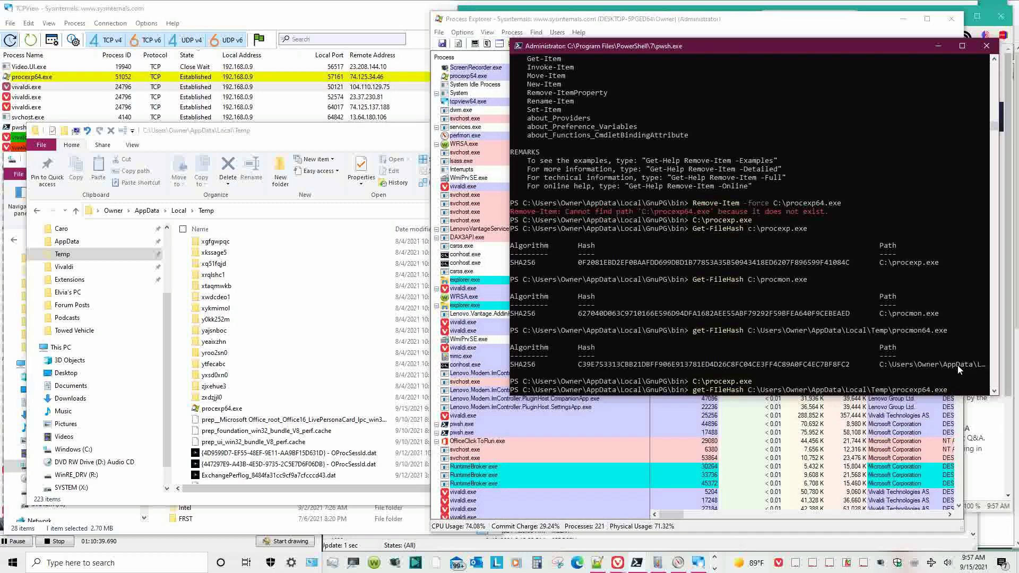
key("Return")
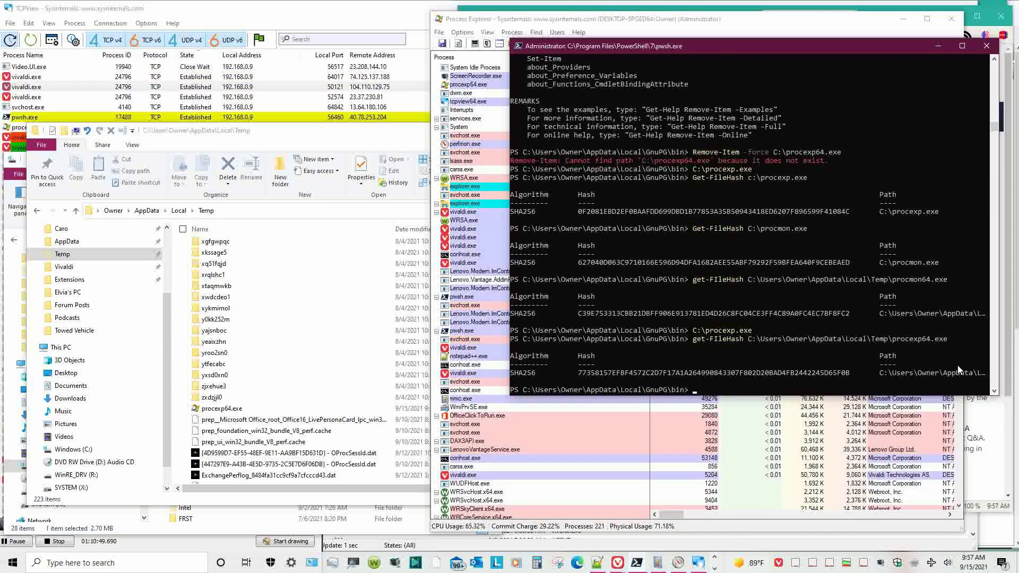
- Sort Process Explorer by CPU and filter the process list to 'proc'
left_click(616, 32)
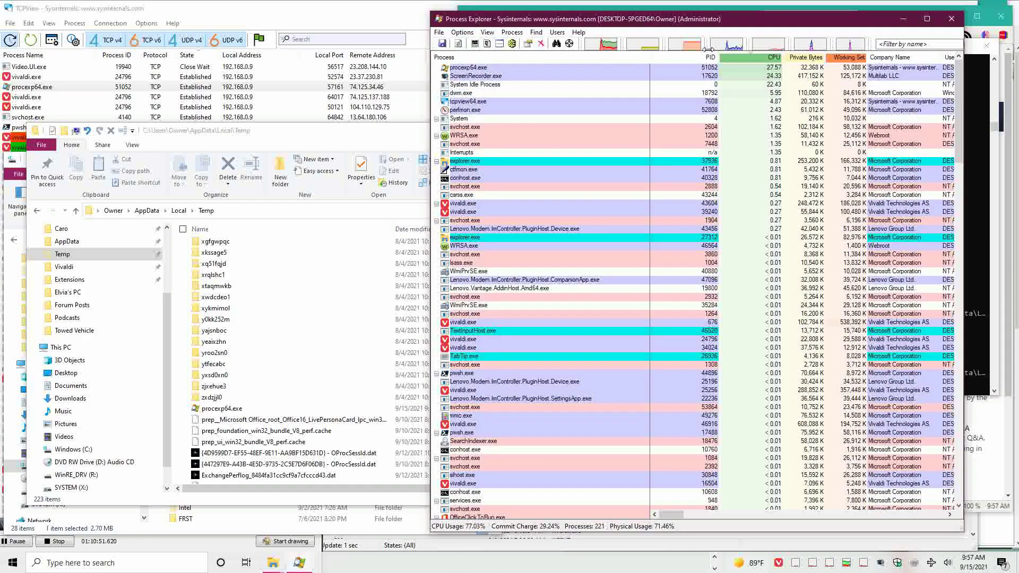
left_click(733, 58)
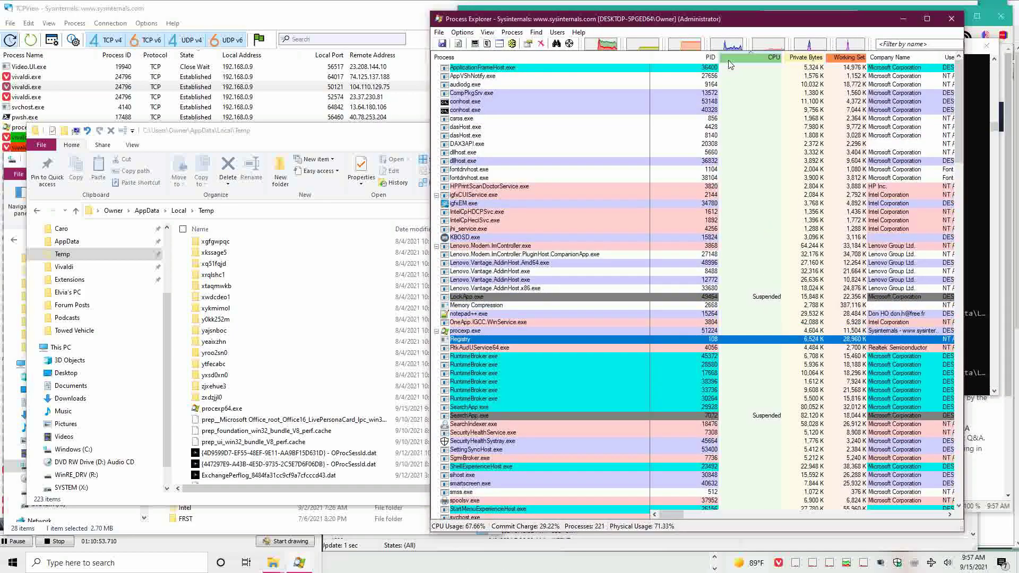
left_click(895, 44)
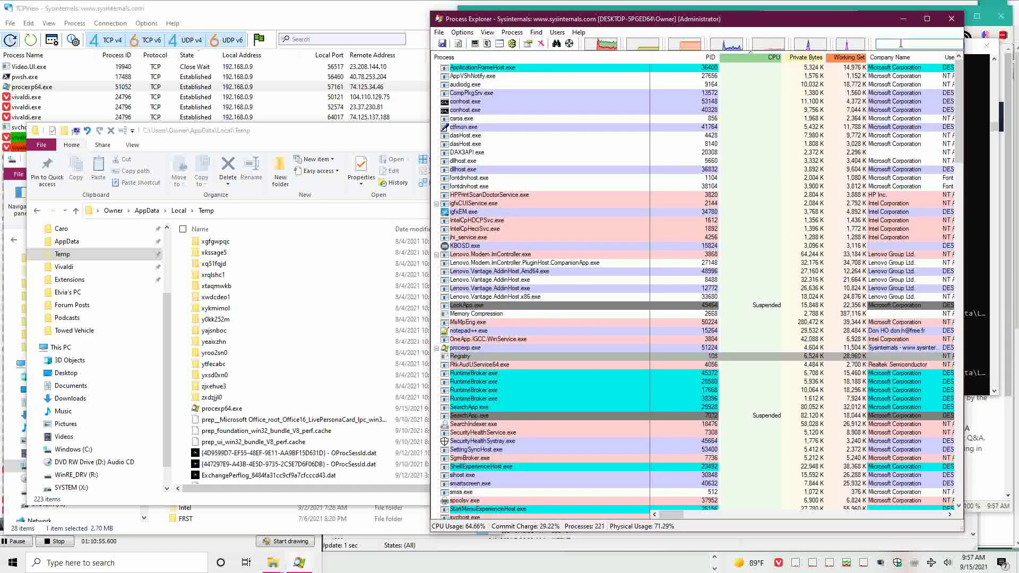
type("proc")
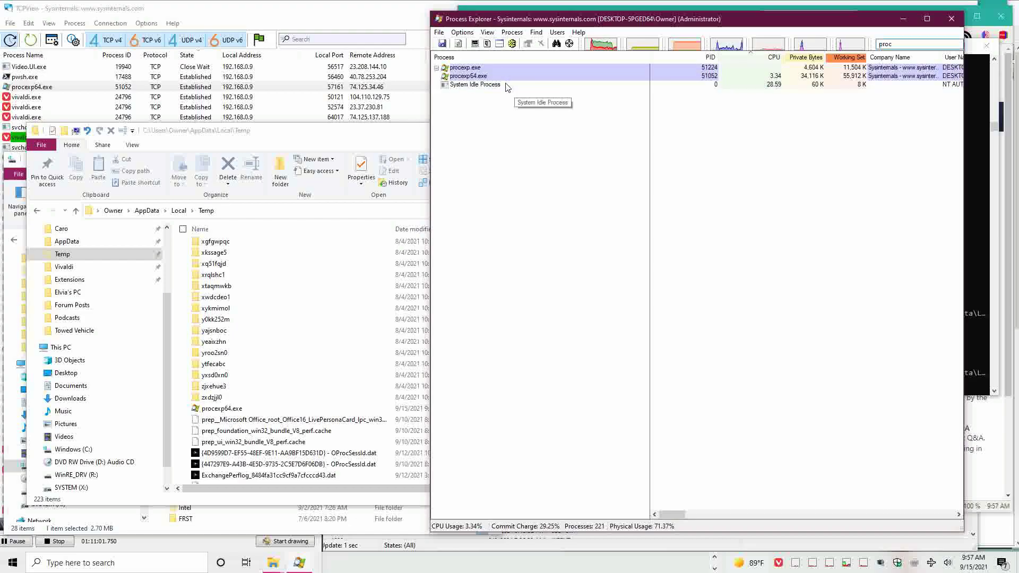
- Bring procexp64.exe's window to the front and open procexp.exe's actions without choosing any
right_click(502, 78)
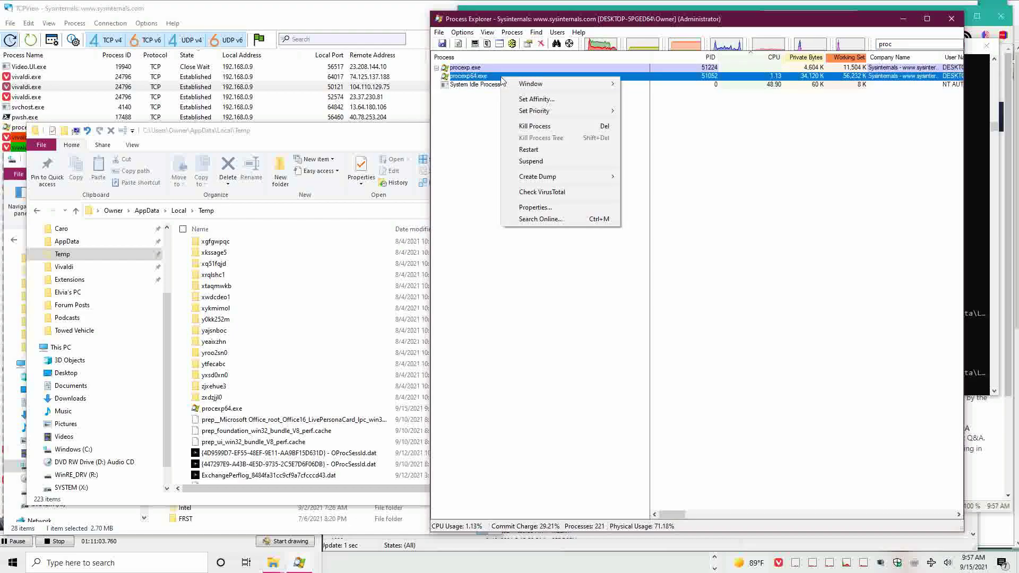
mouse_move(527, 87)
left_click(651, 84)
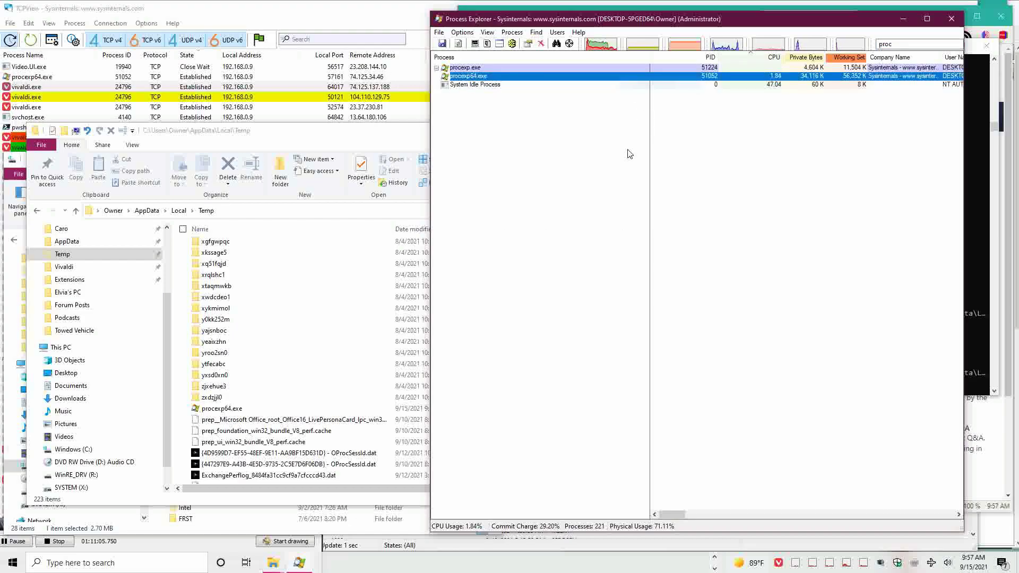
right_click(504, 68)
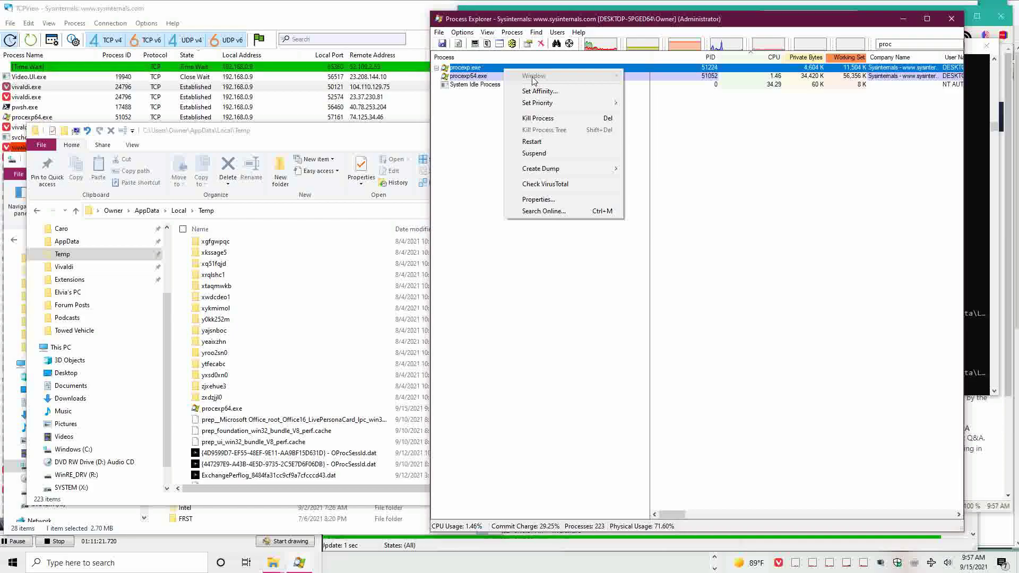
left_click(539, 91)
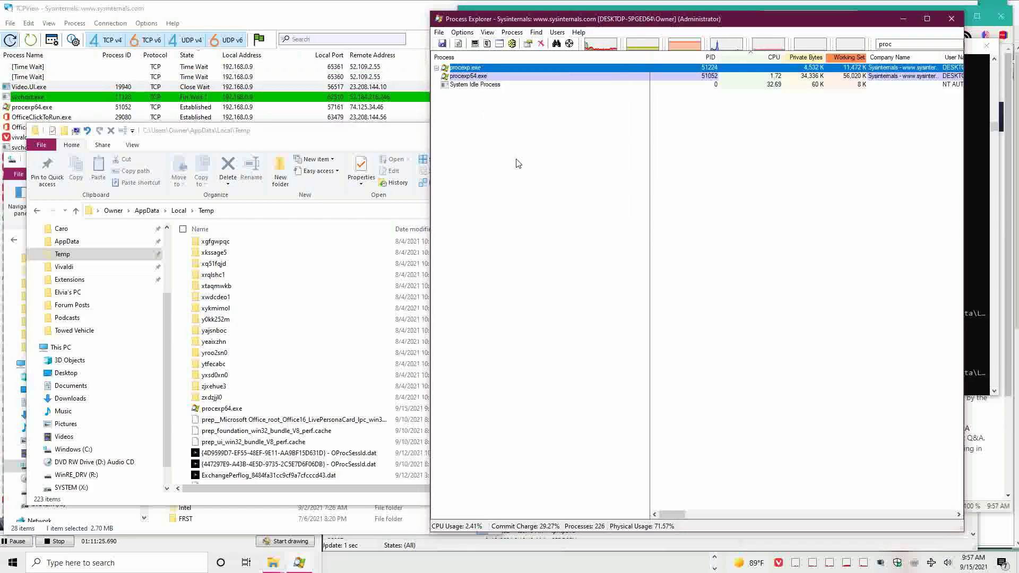
left_click(180, 545)
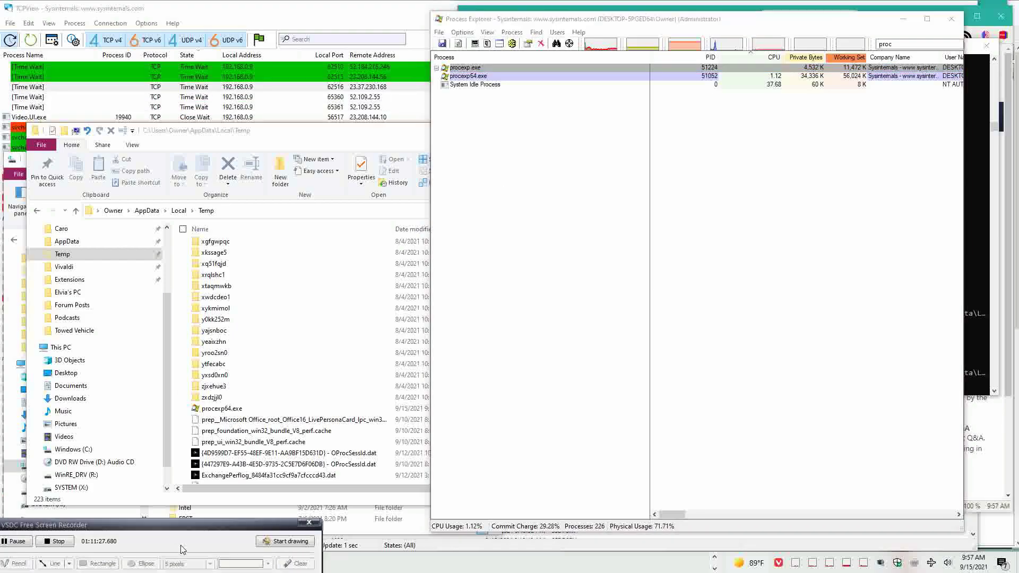